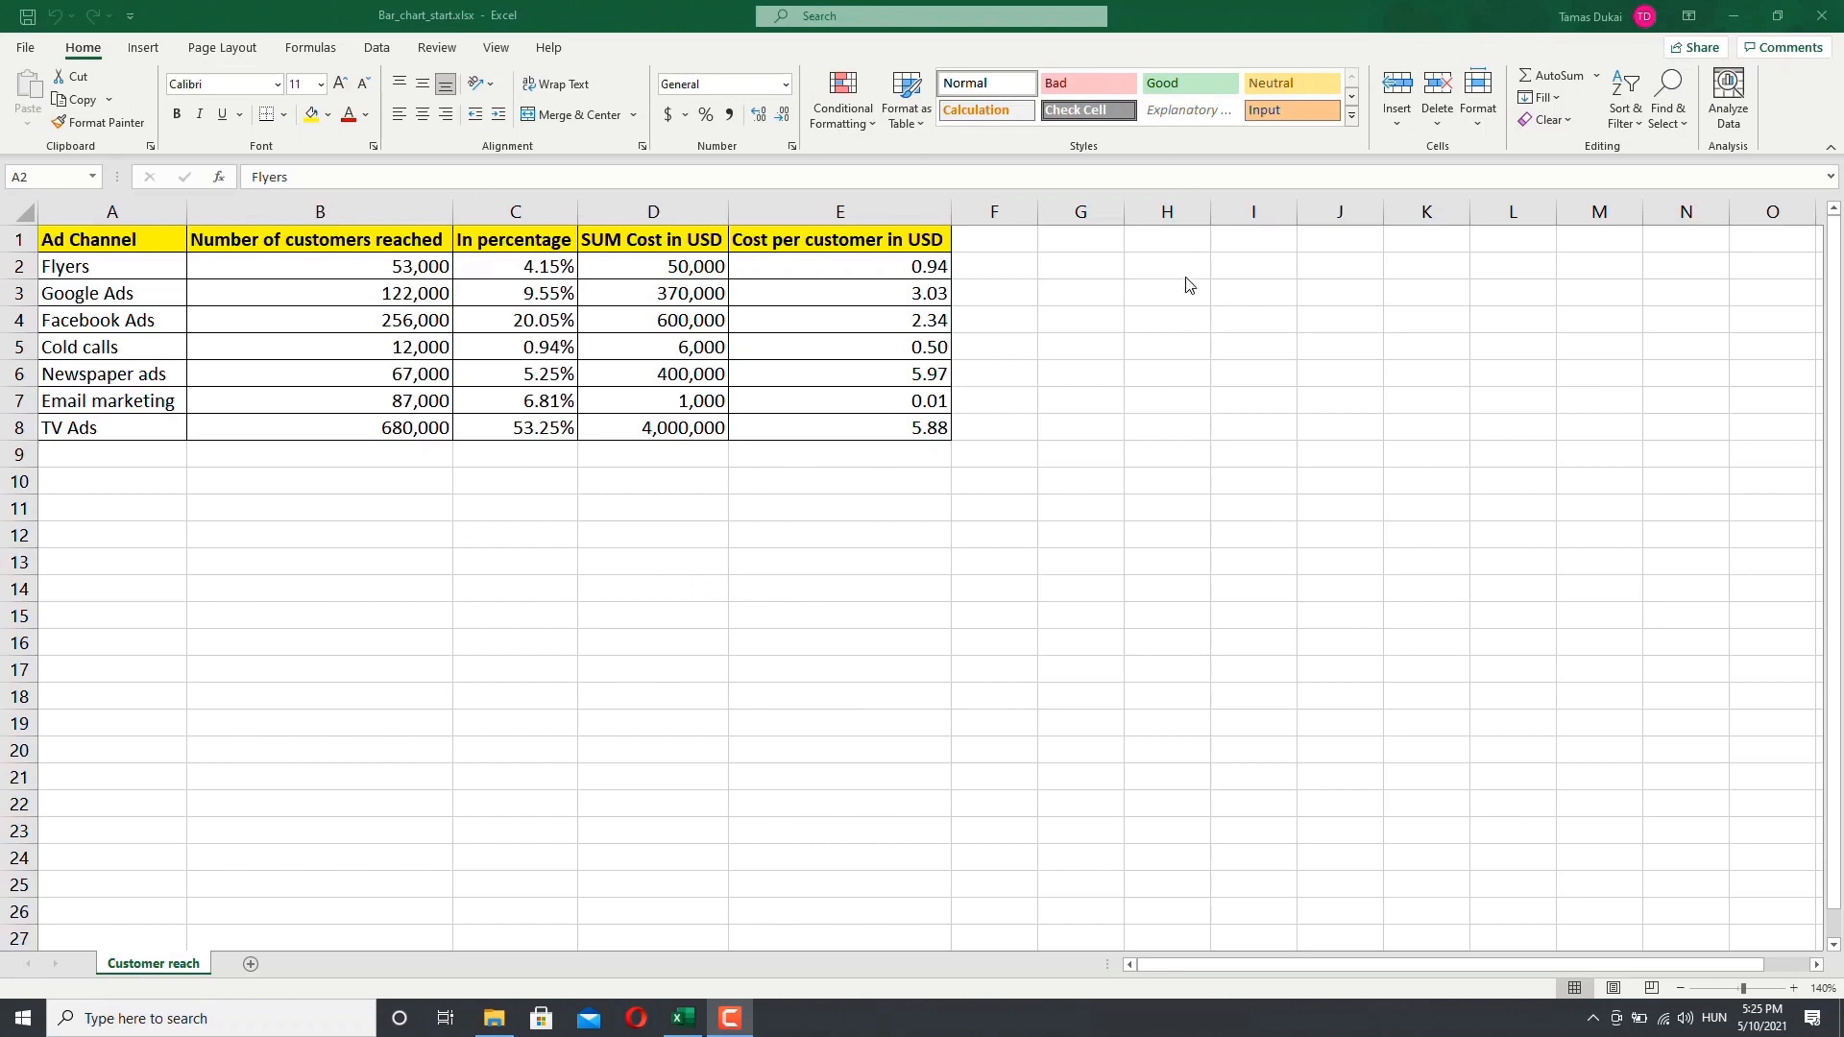
Step: Examine the ad channel names listed in the first column of the table
left_click(320, 508)
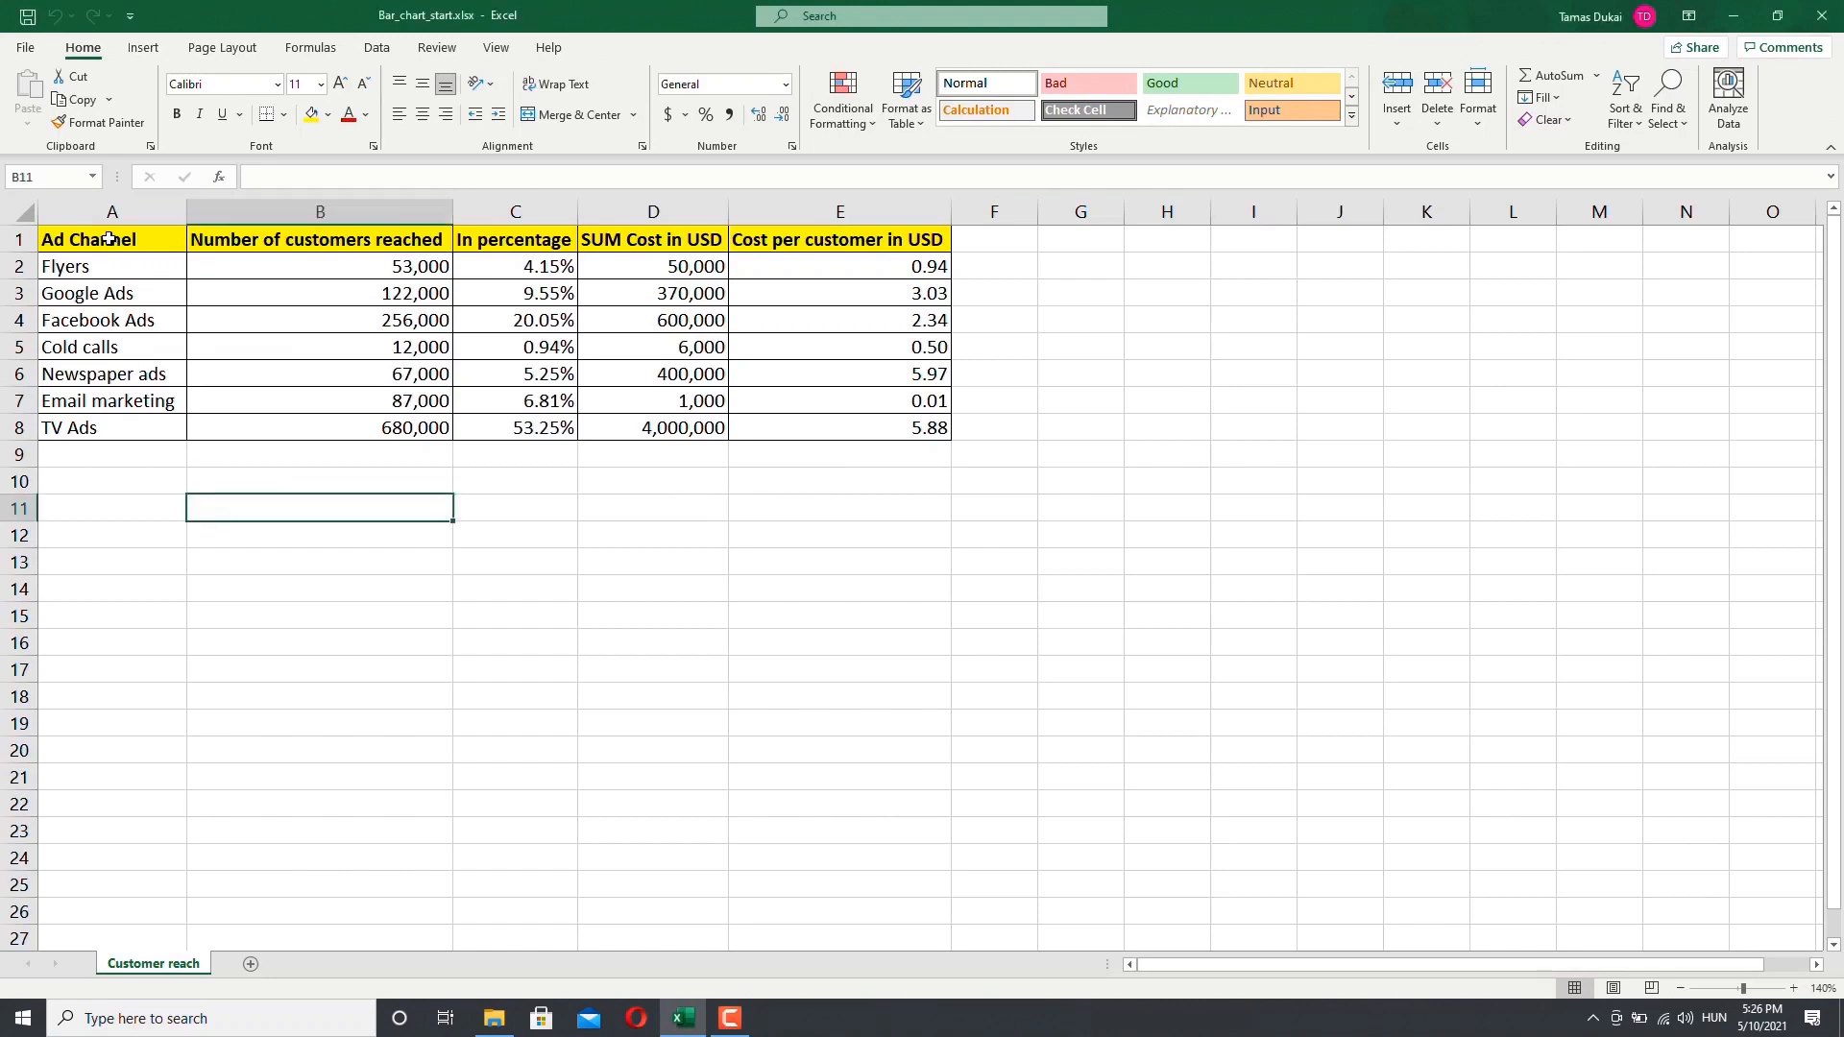
left_click_drag(109, 239, 91, 425)
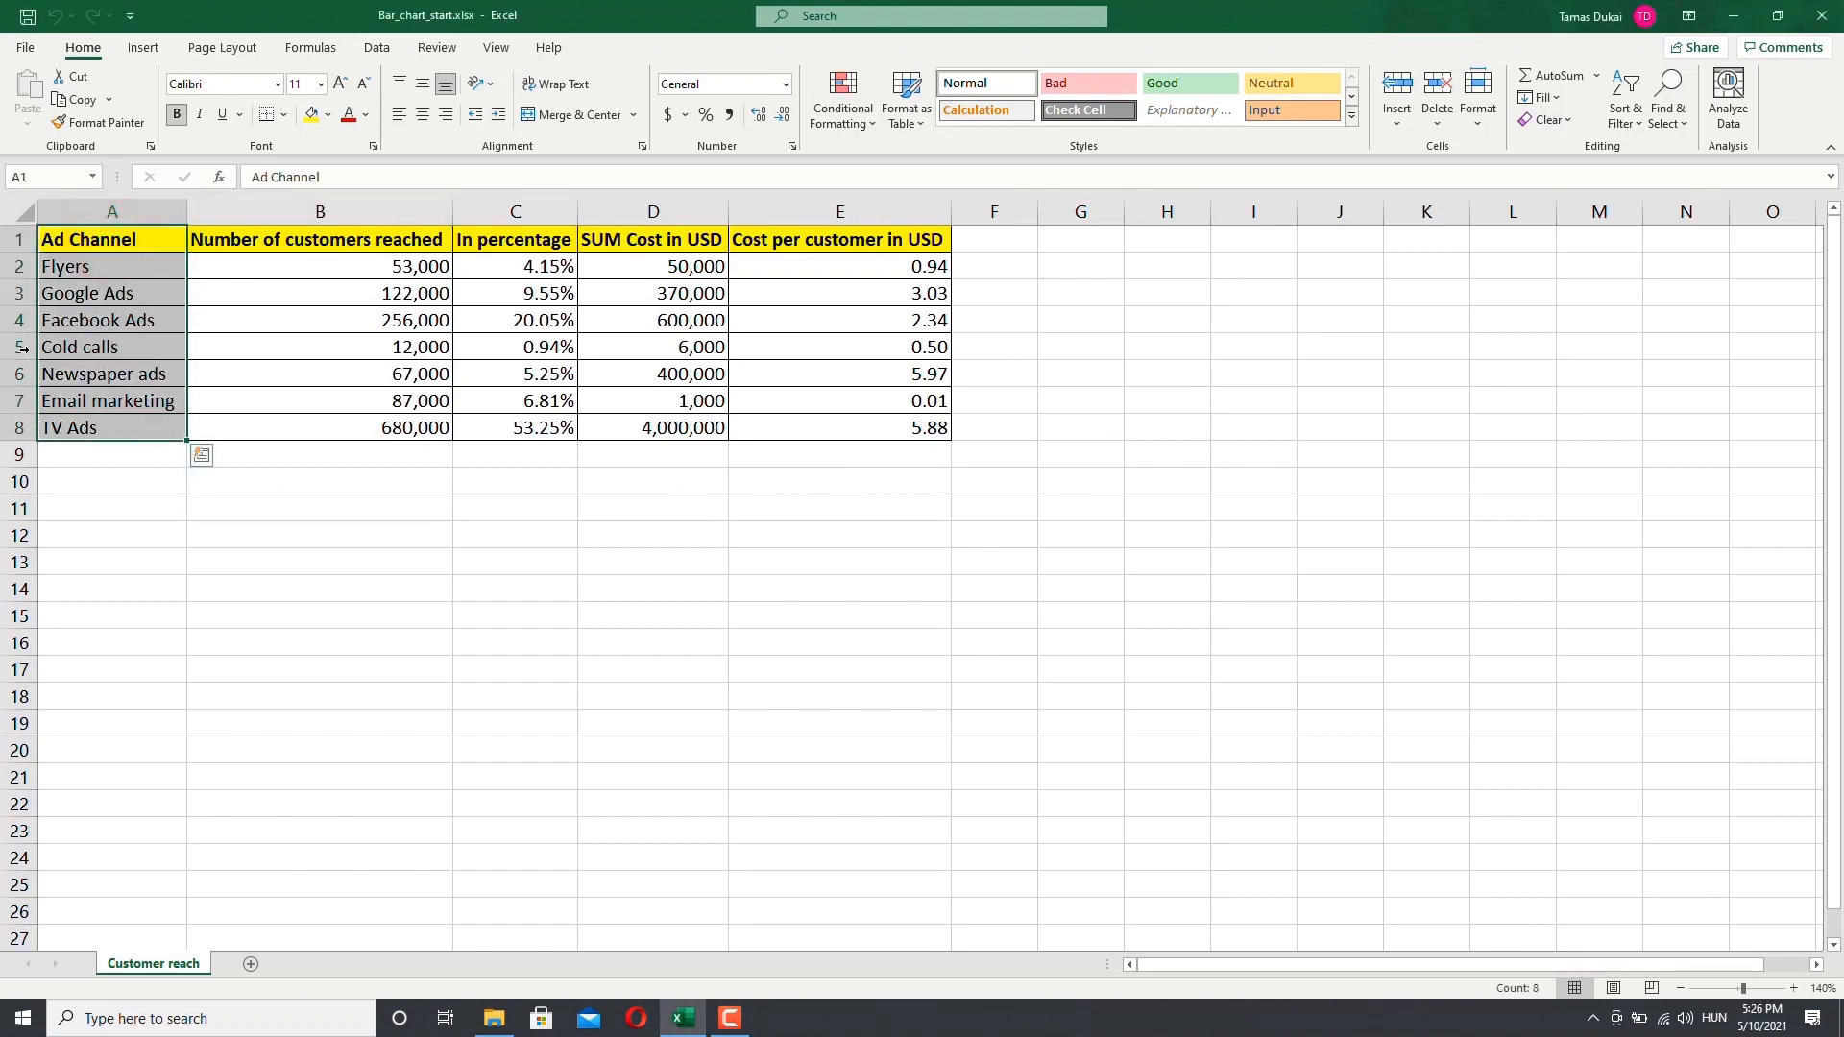
left_click(113, 298)
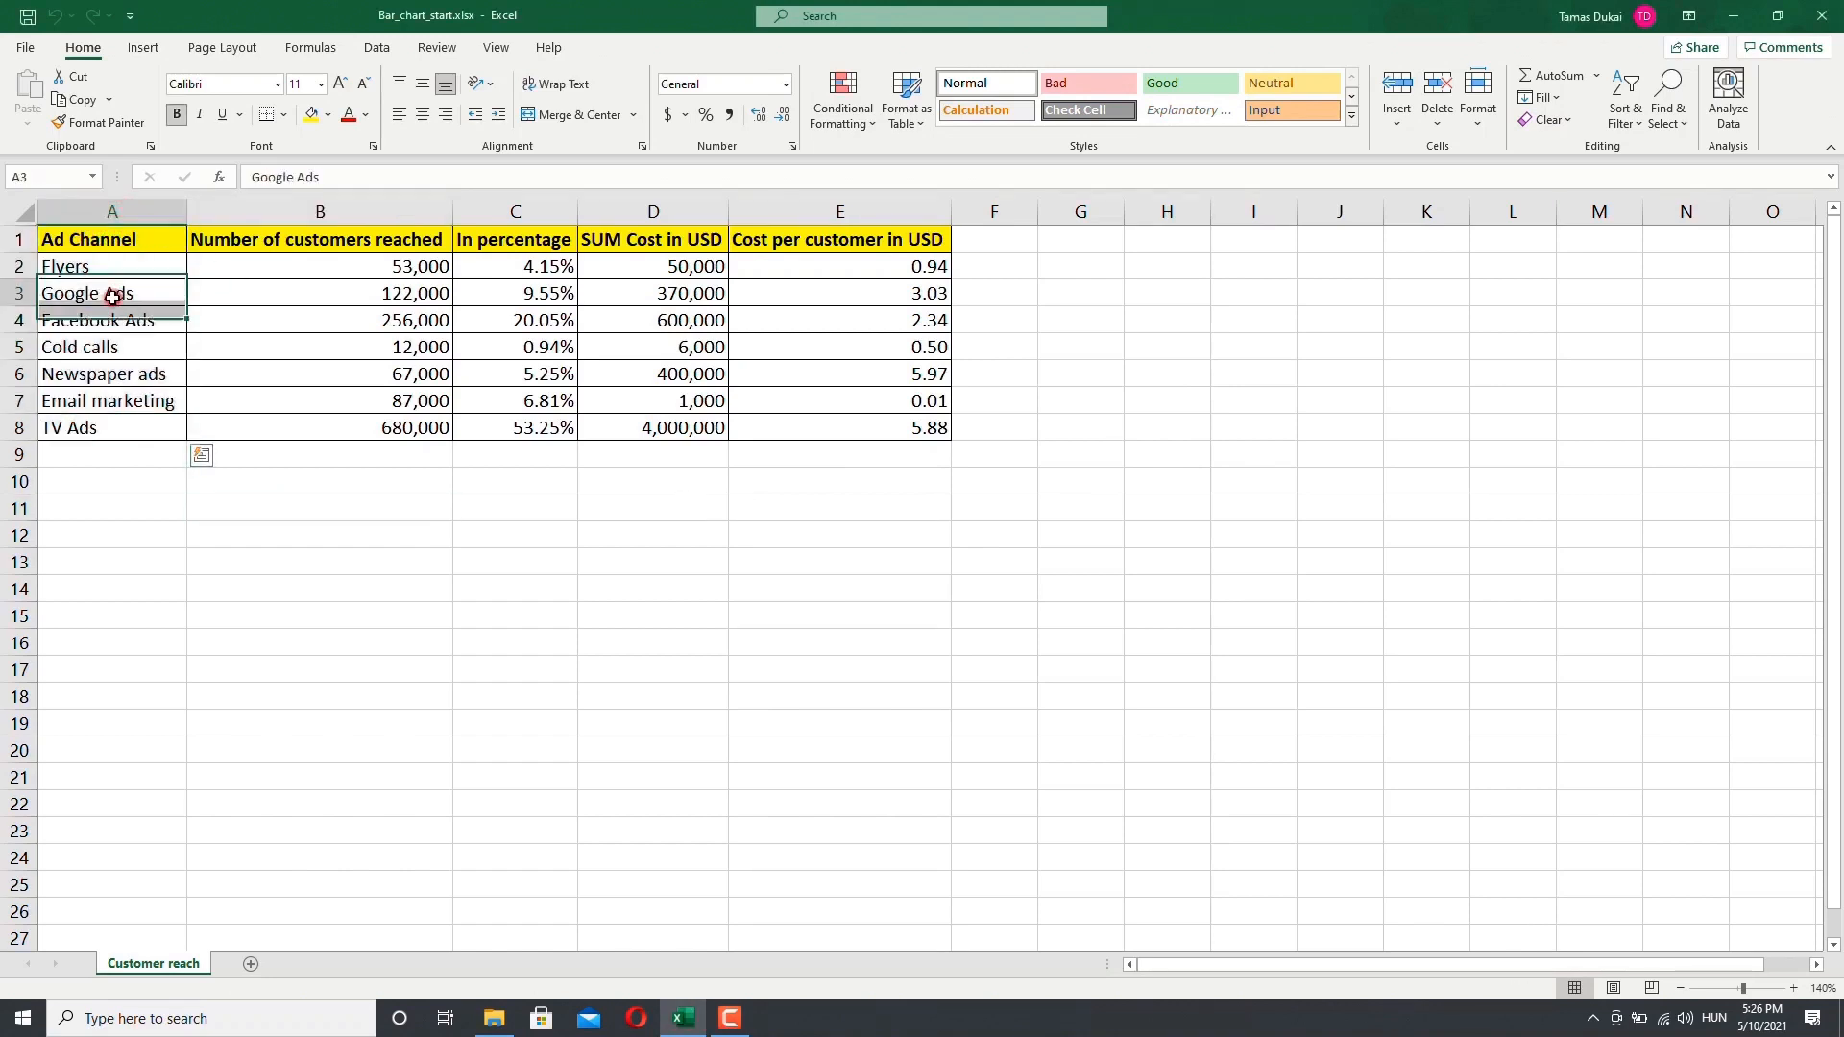
left_click(100, 321)
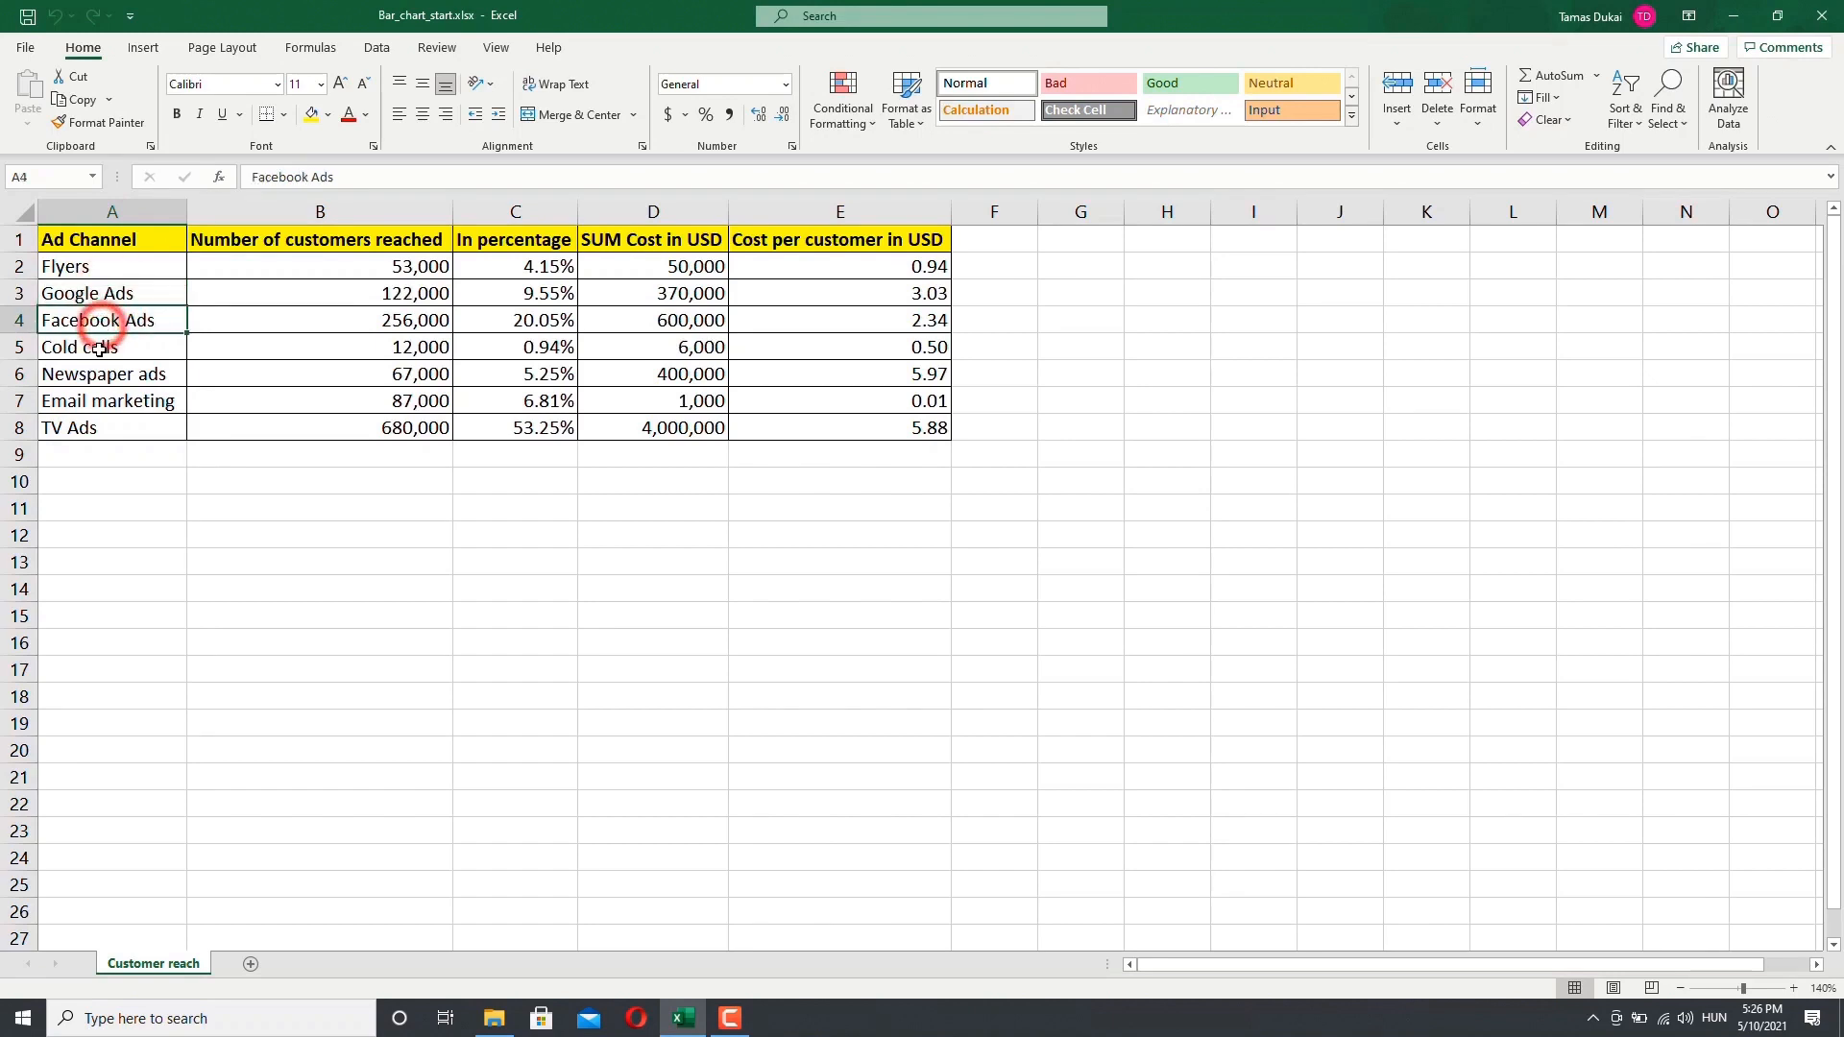
left_click(100, 349)
left_click(93, 407)
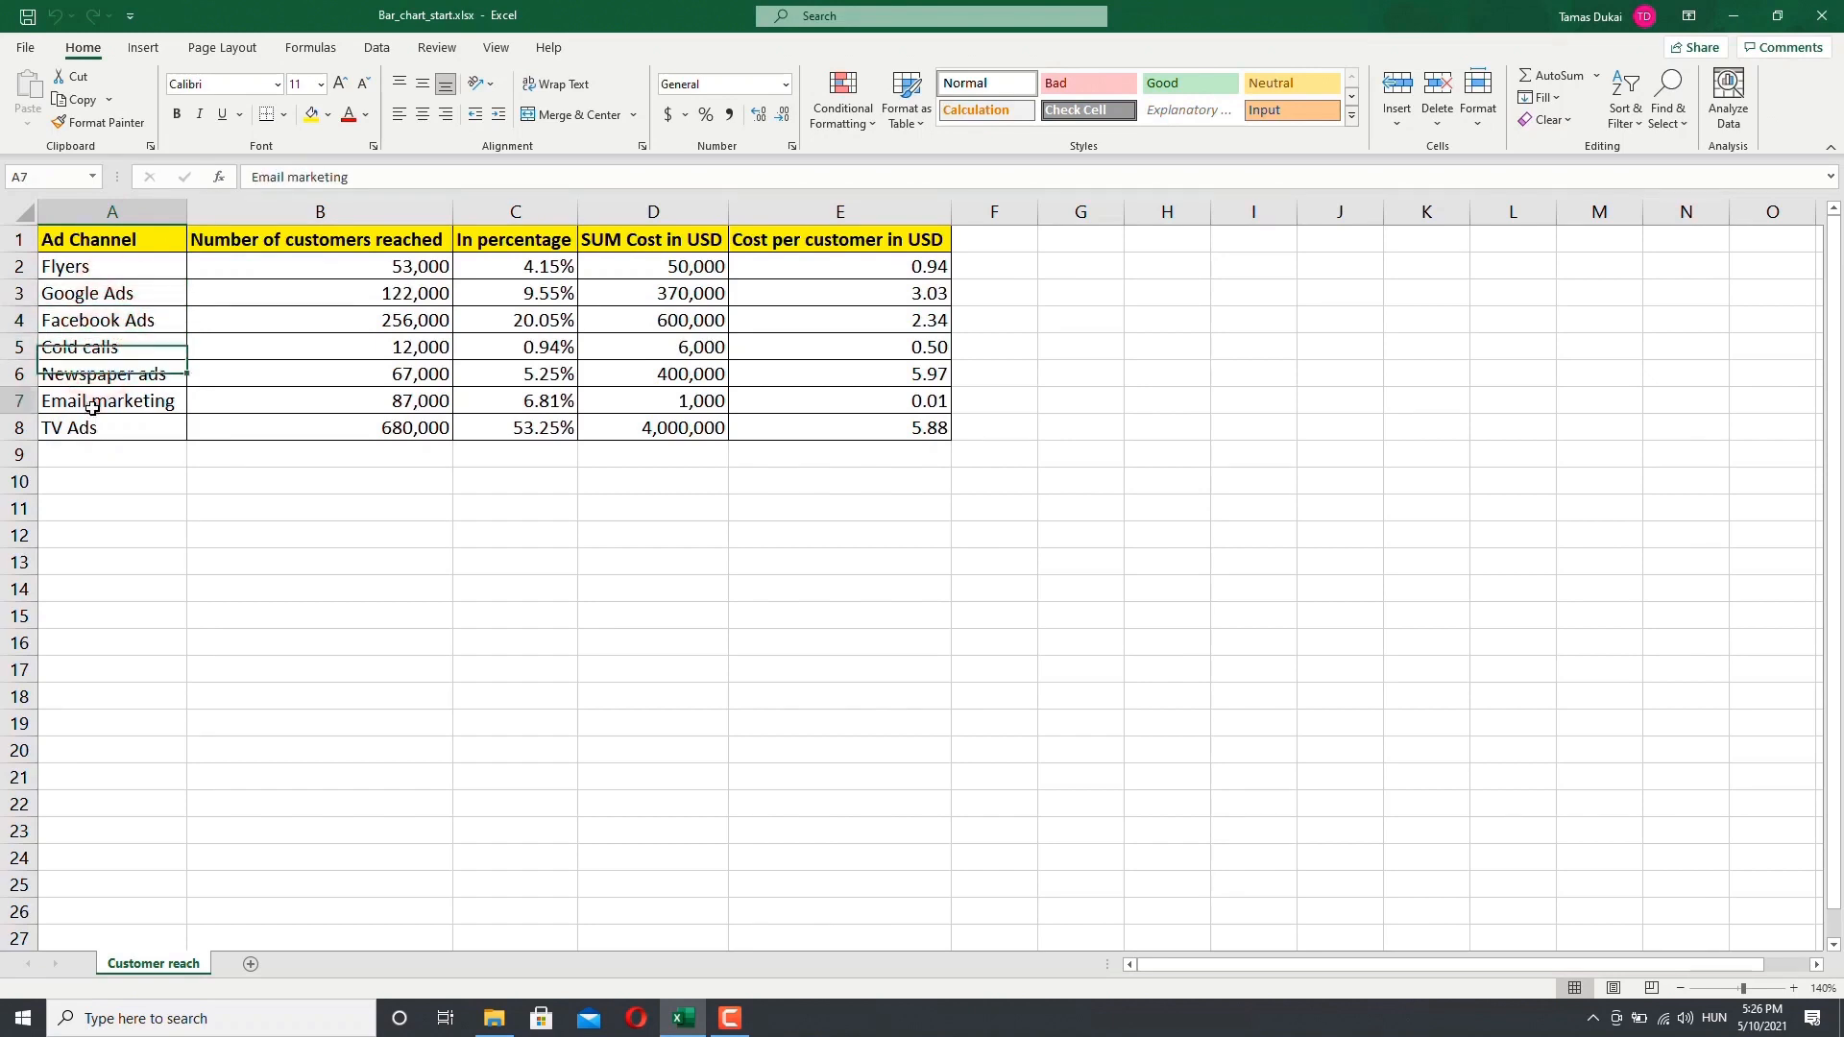
left_click(76, 433)
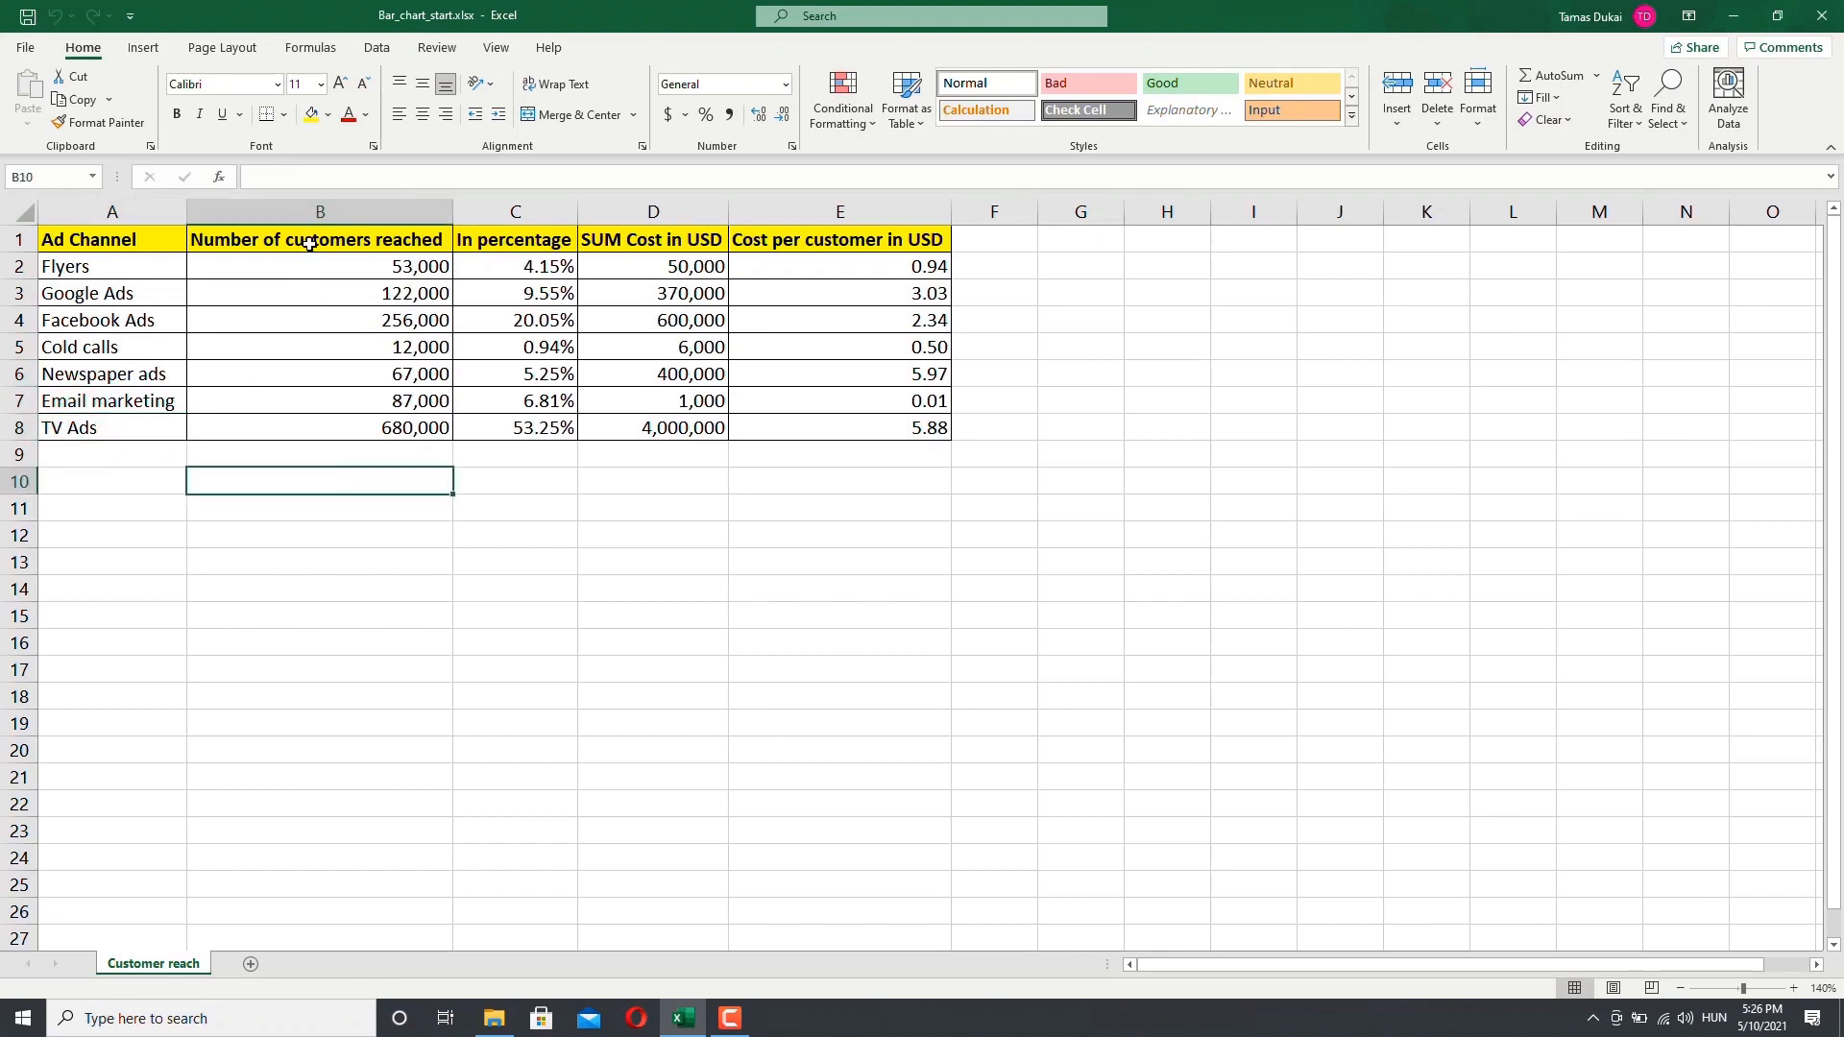
Step: Review the customers reached, percentage, total cost and cost per customer columns, including the percentage formula
left_click_drag(310, 244, 297, 428)
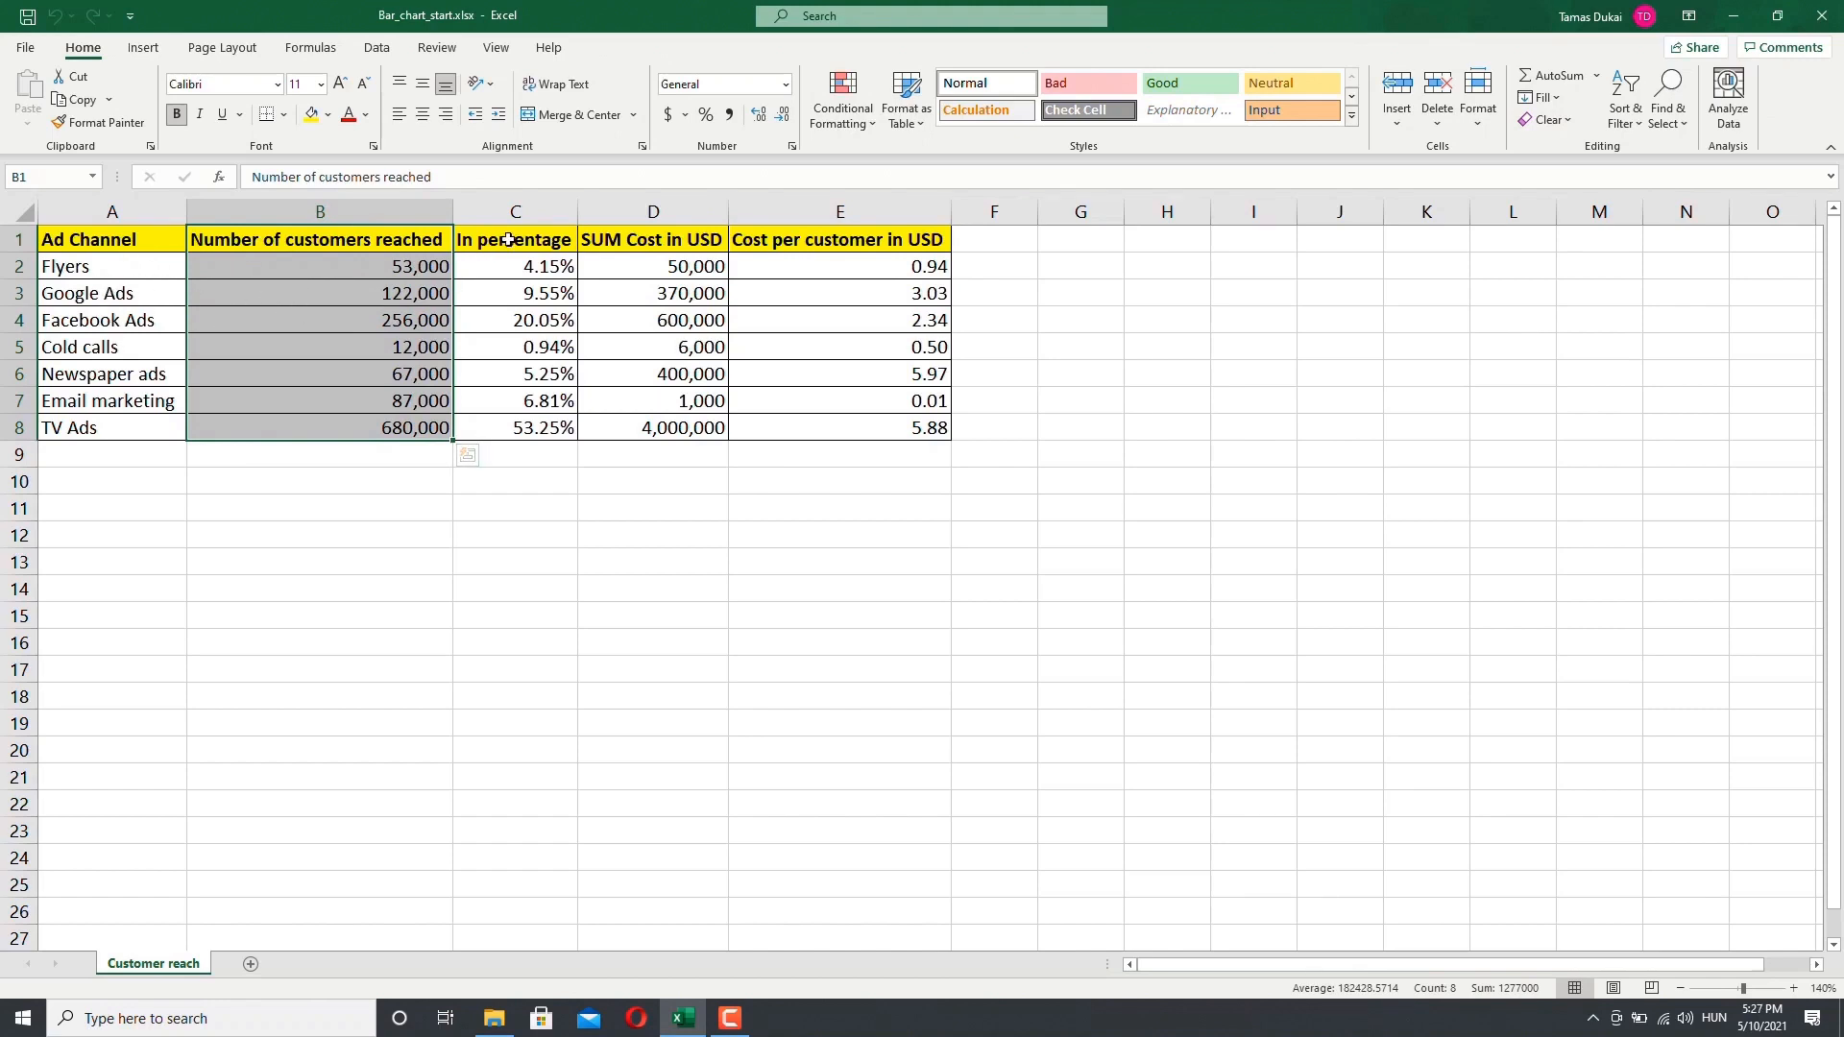
left_click_drag(488, 248, 515, 432)
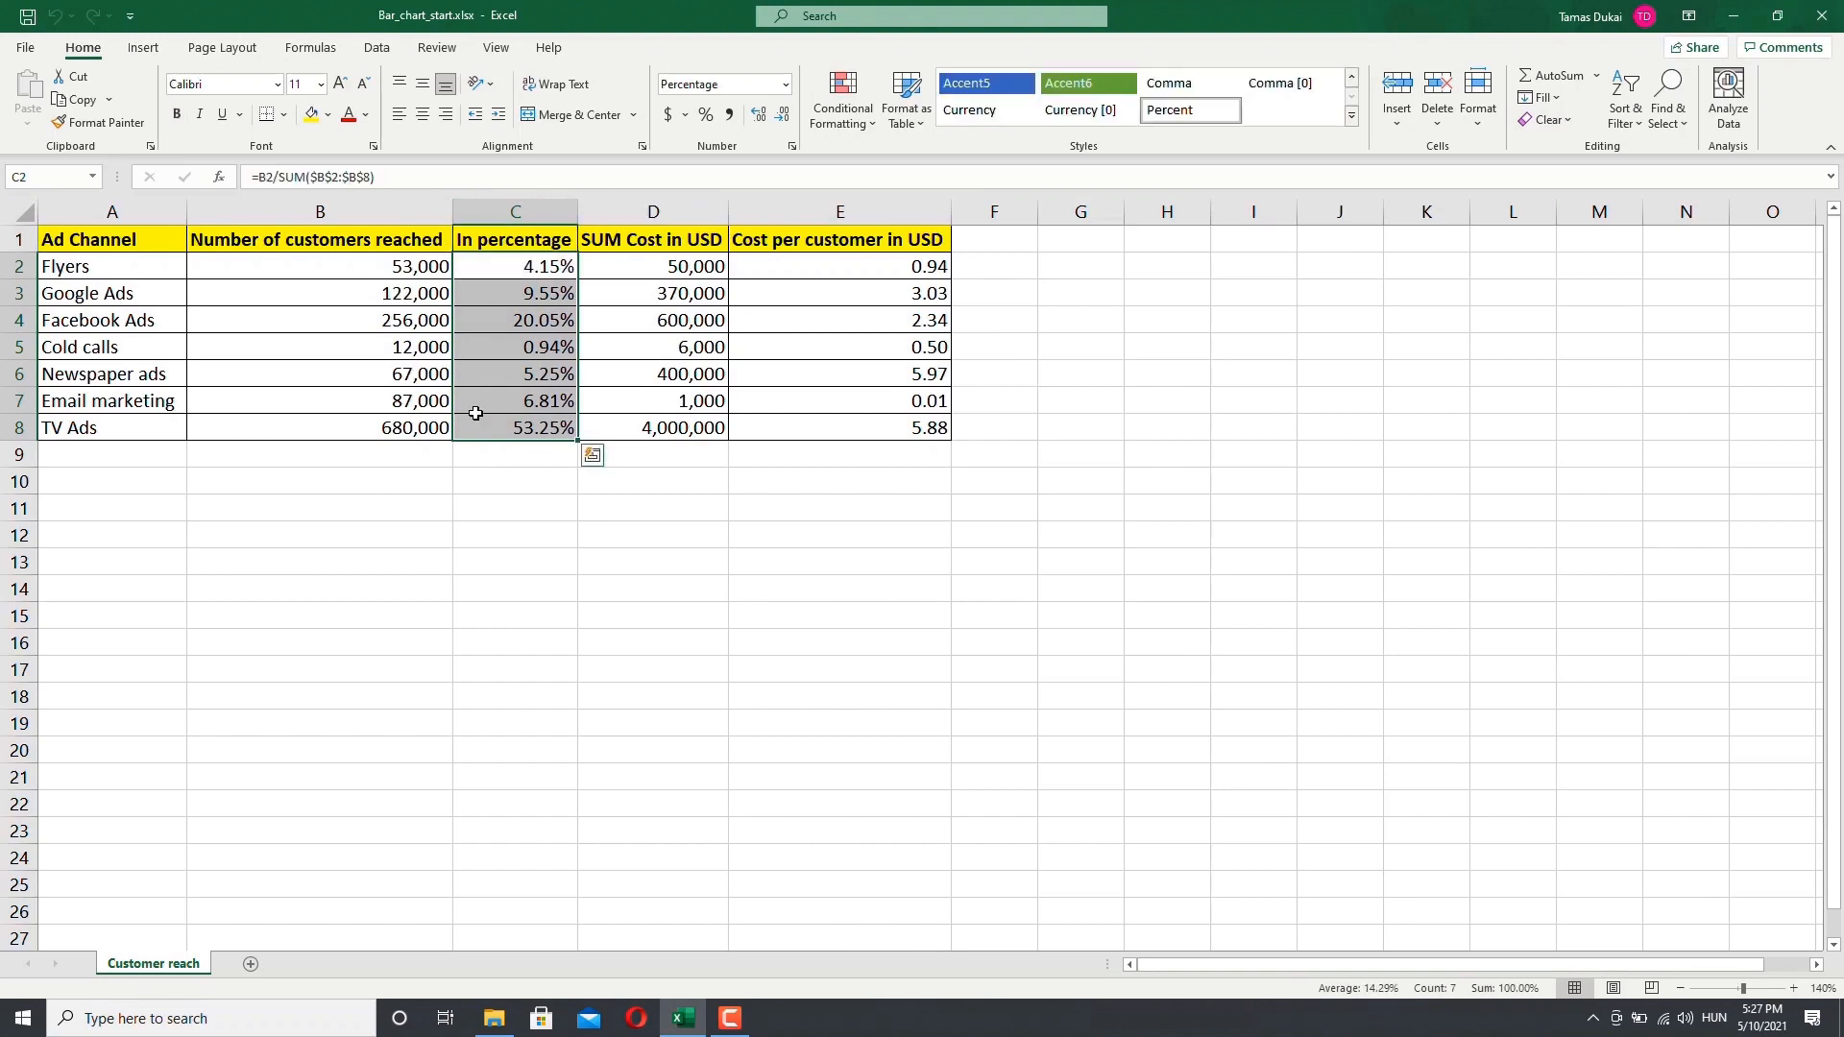
left_click(319, 322)
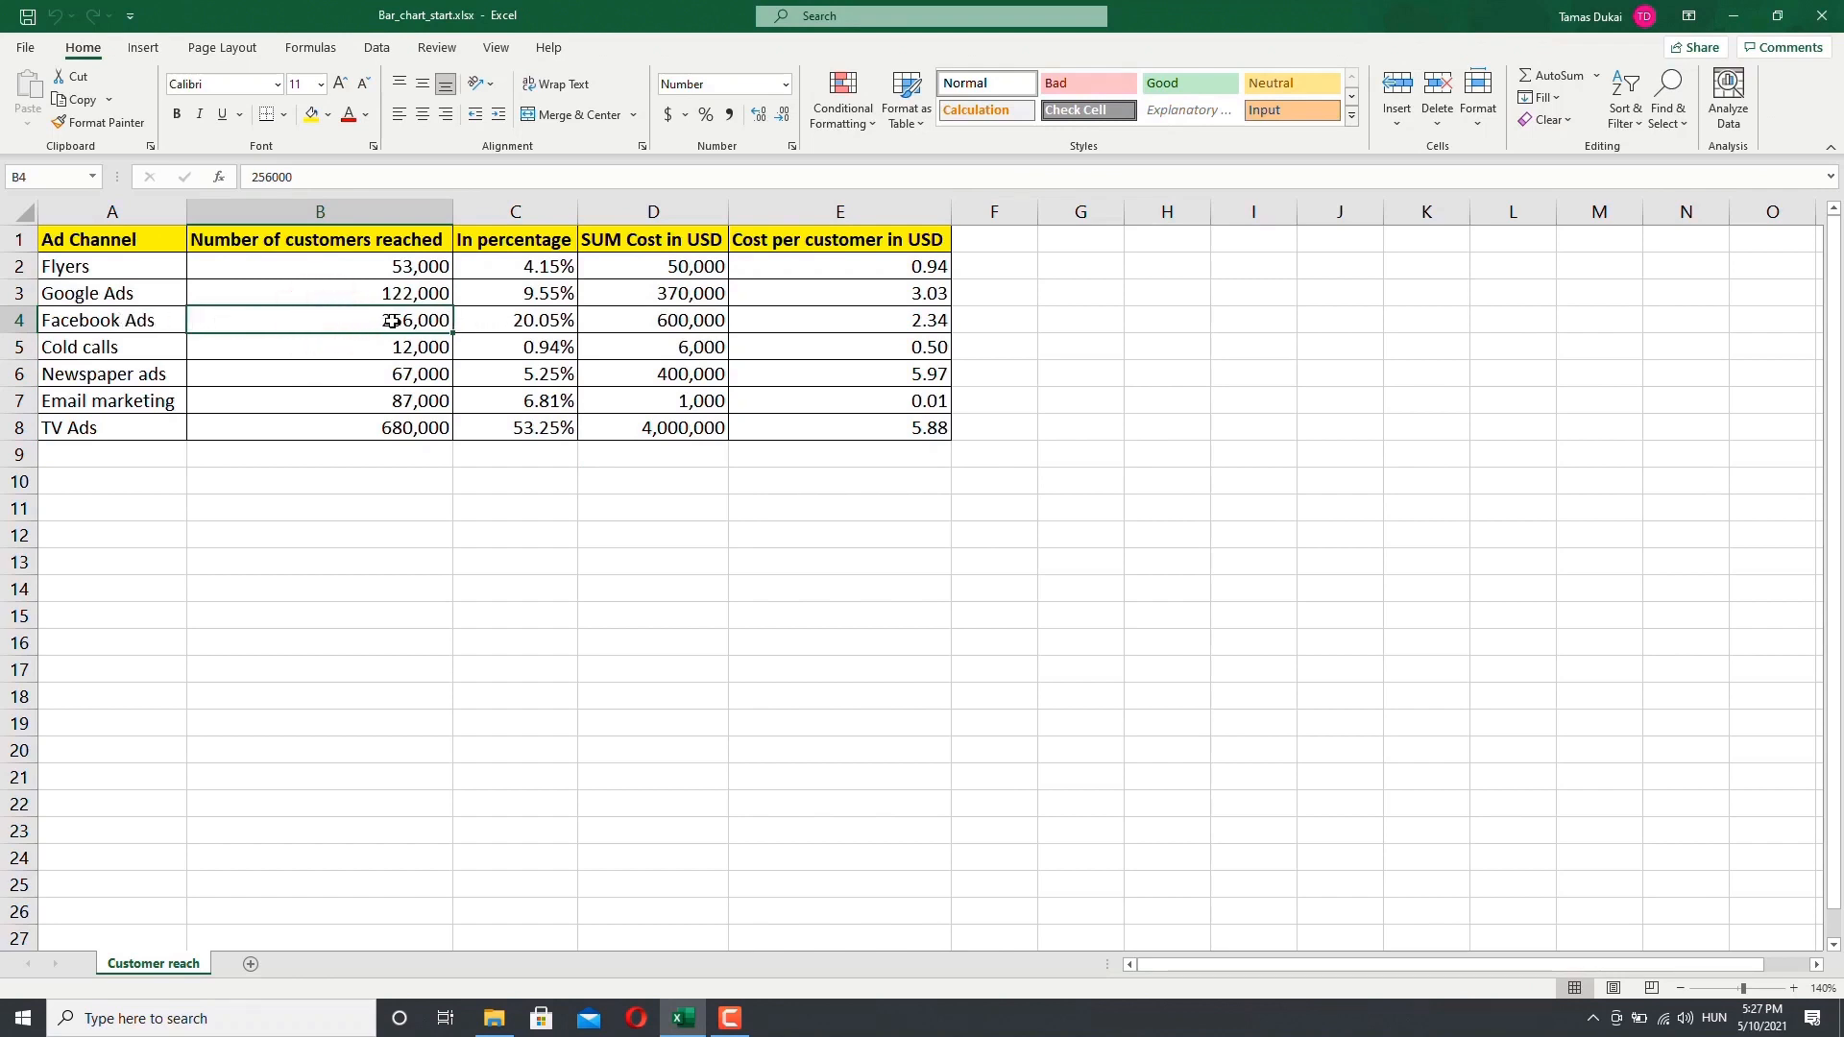
left_click(490, 322)
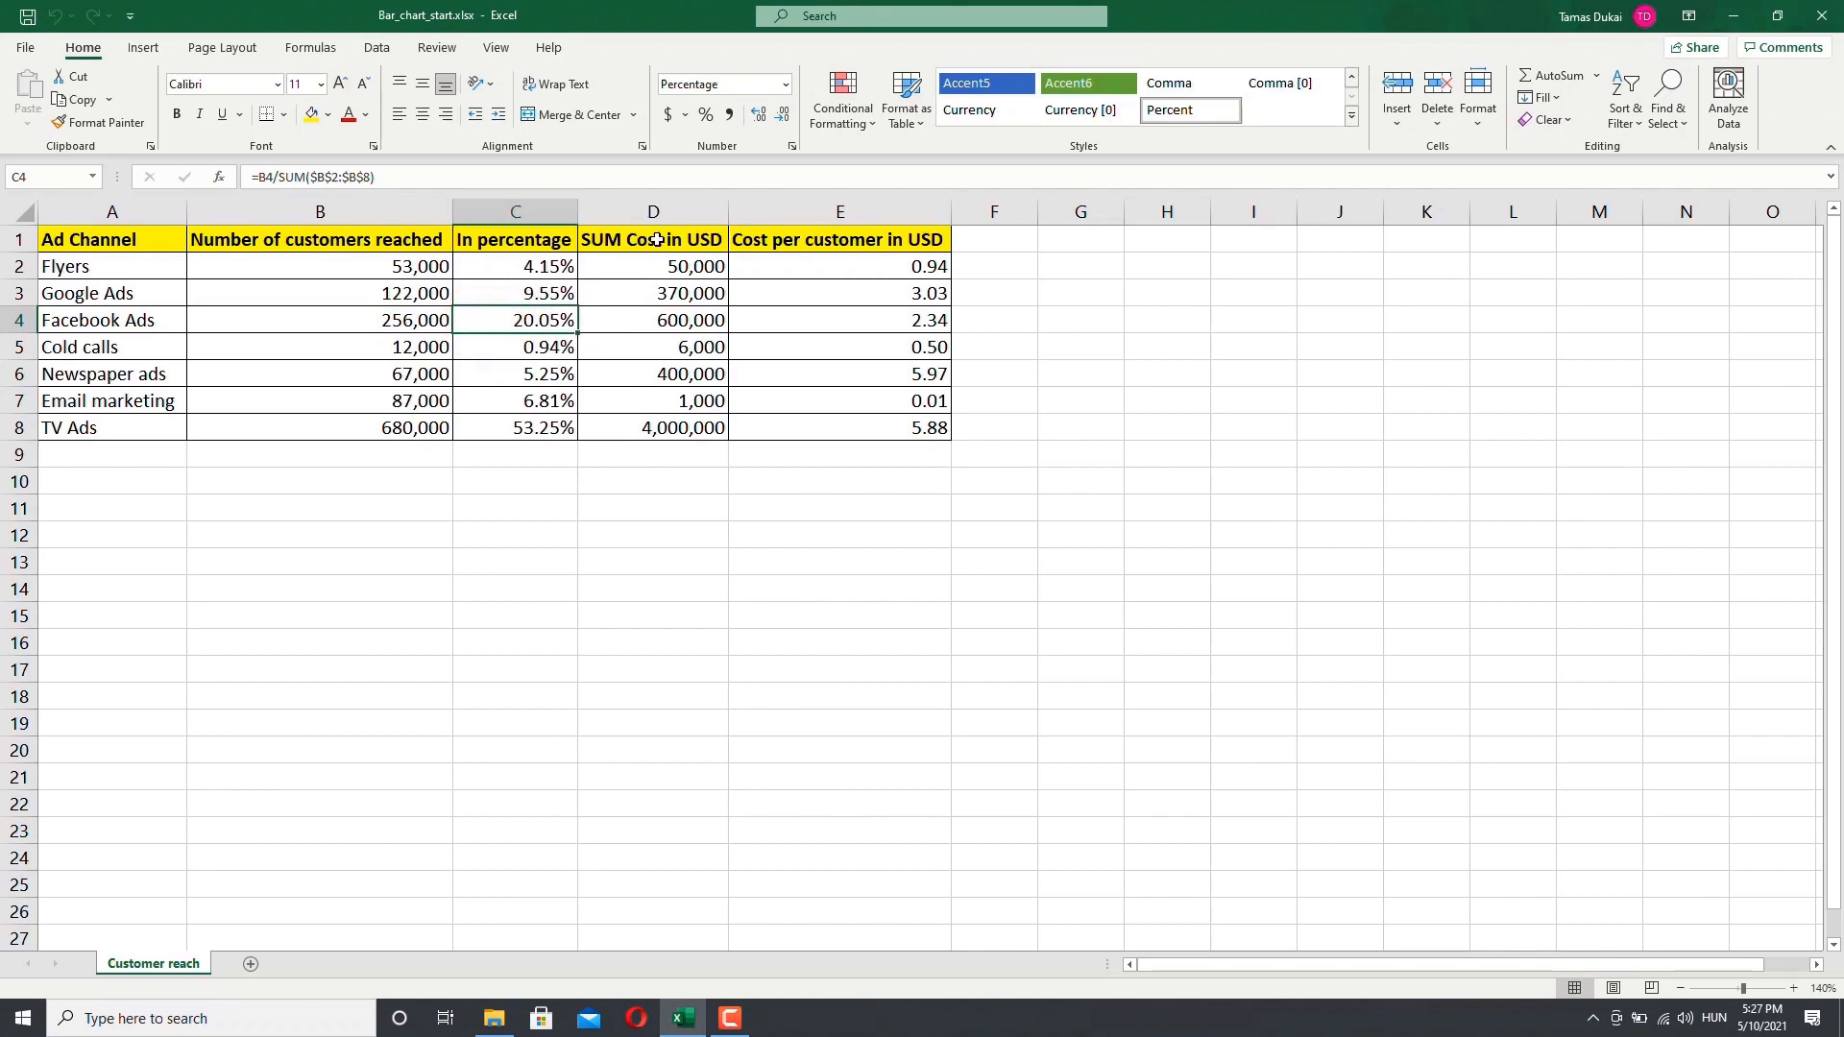
left_click_drag(653, 240, 650, 430)
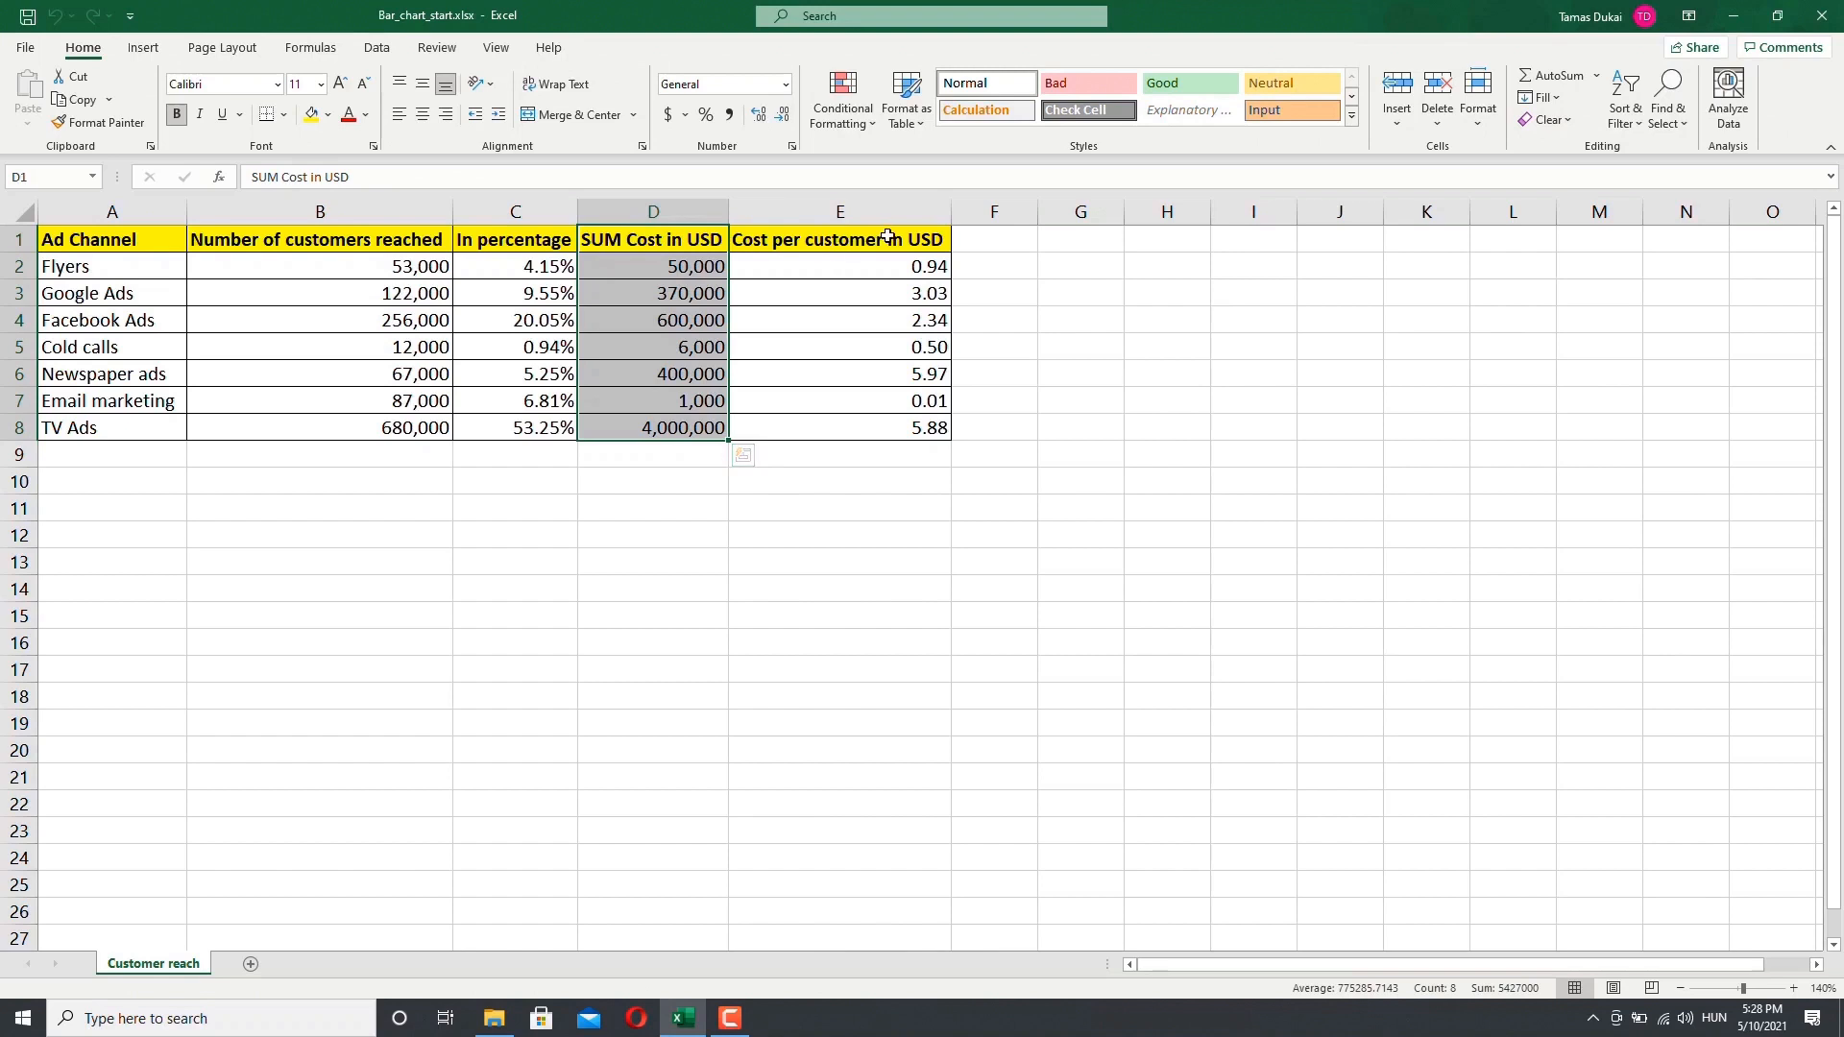
left_click_drag(882, 239, 874, 424)
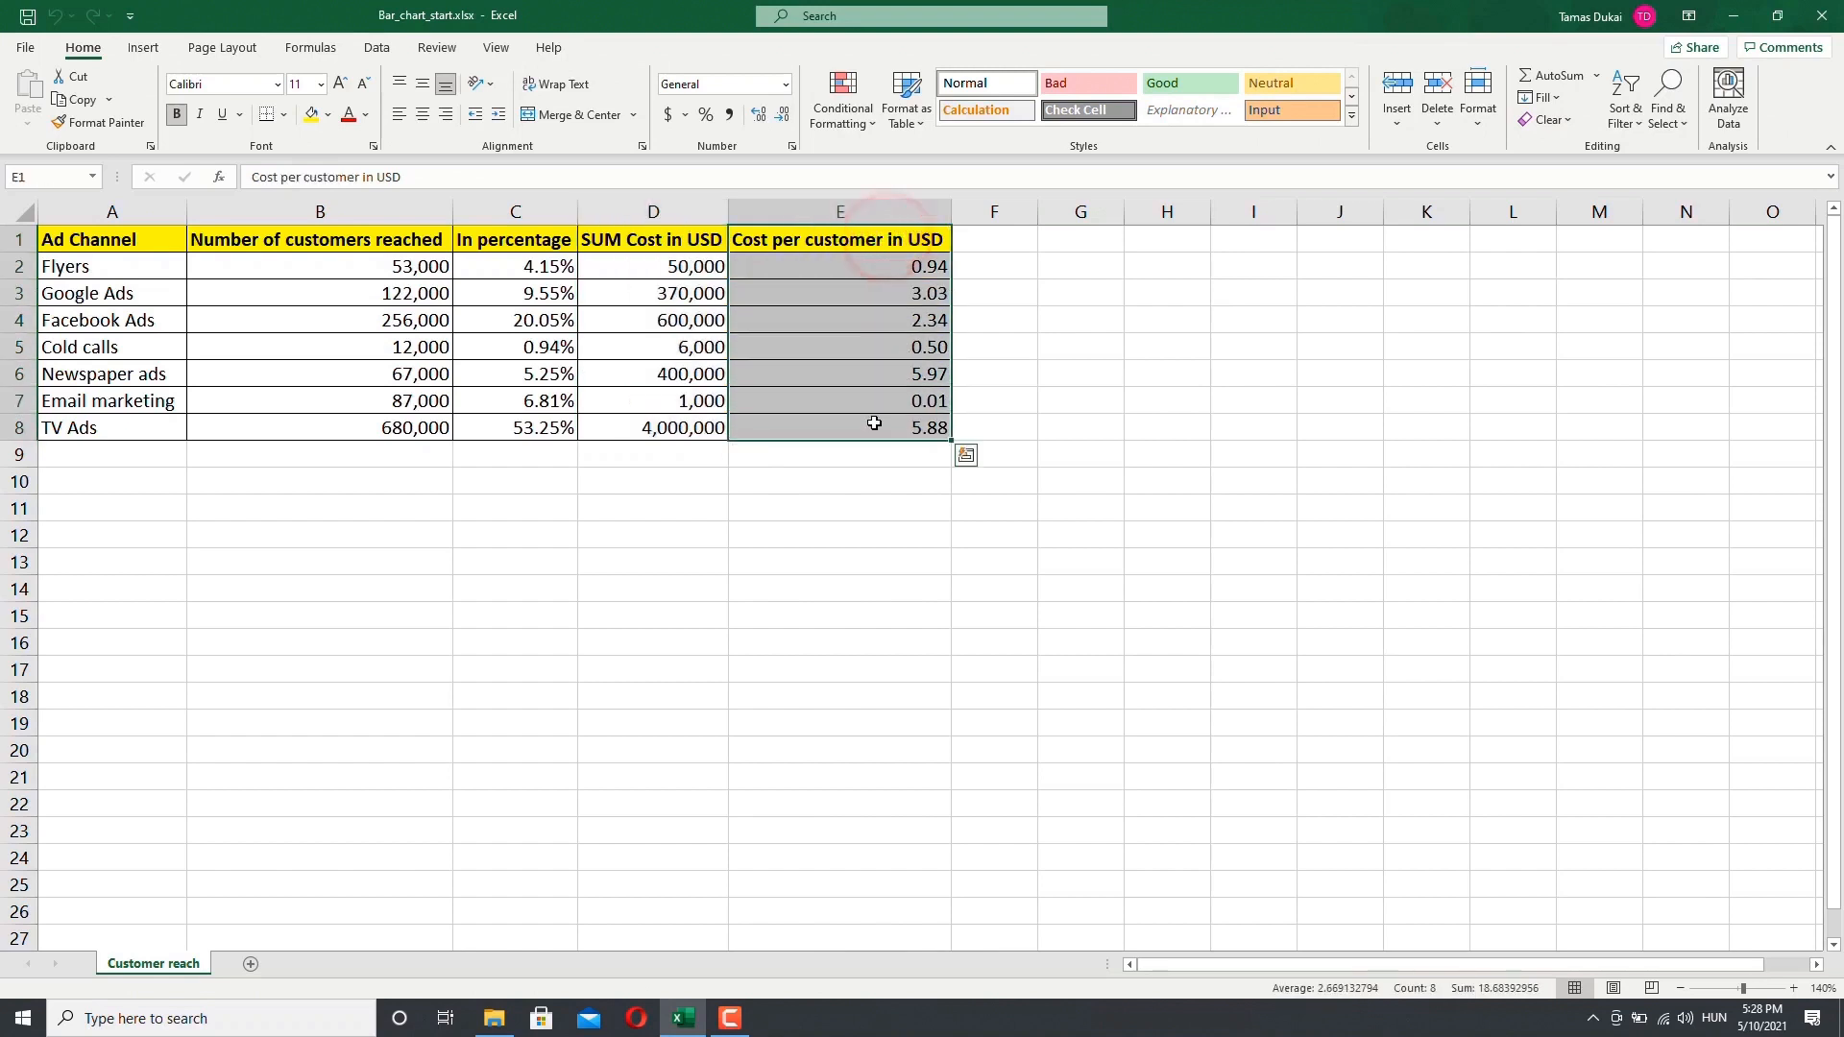
left_click(861, 267)
Step: Inspect the channel names and the cost per customer formulas row by row
left_click(137, 269)
left_click(86, 294)
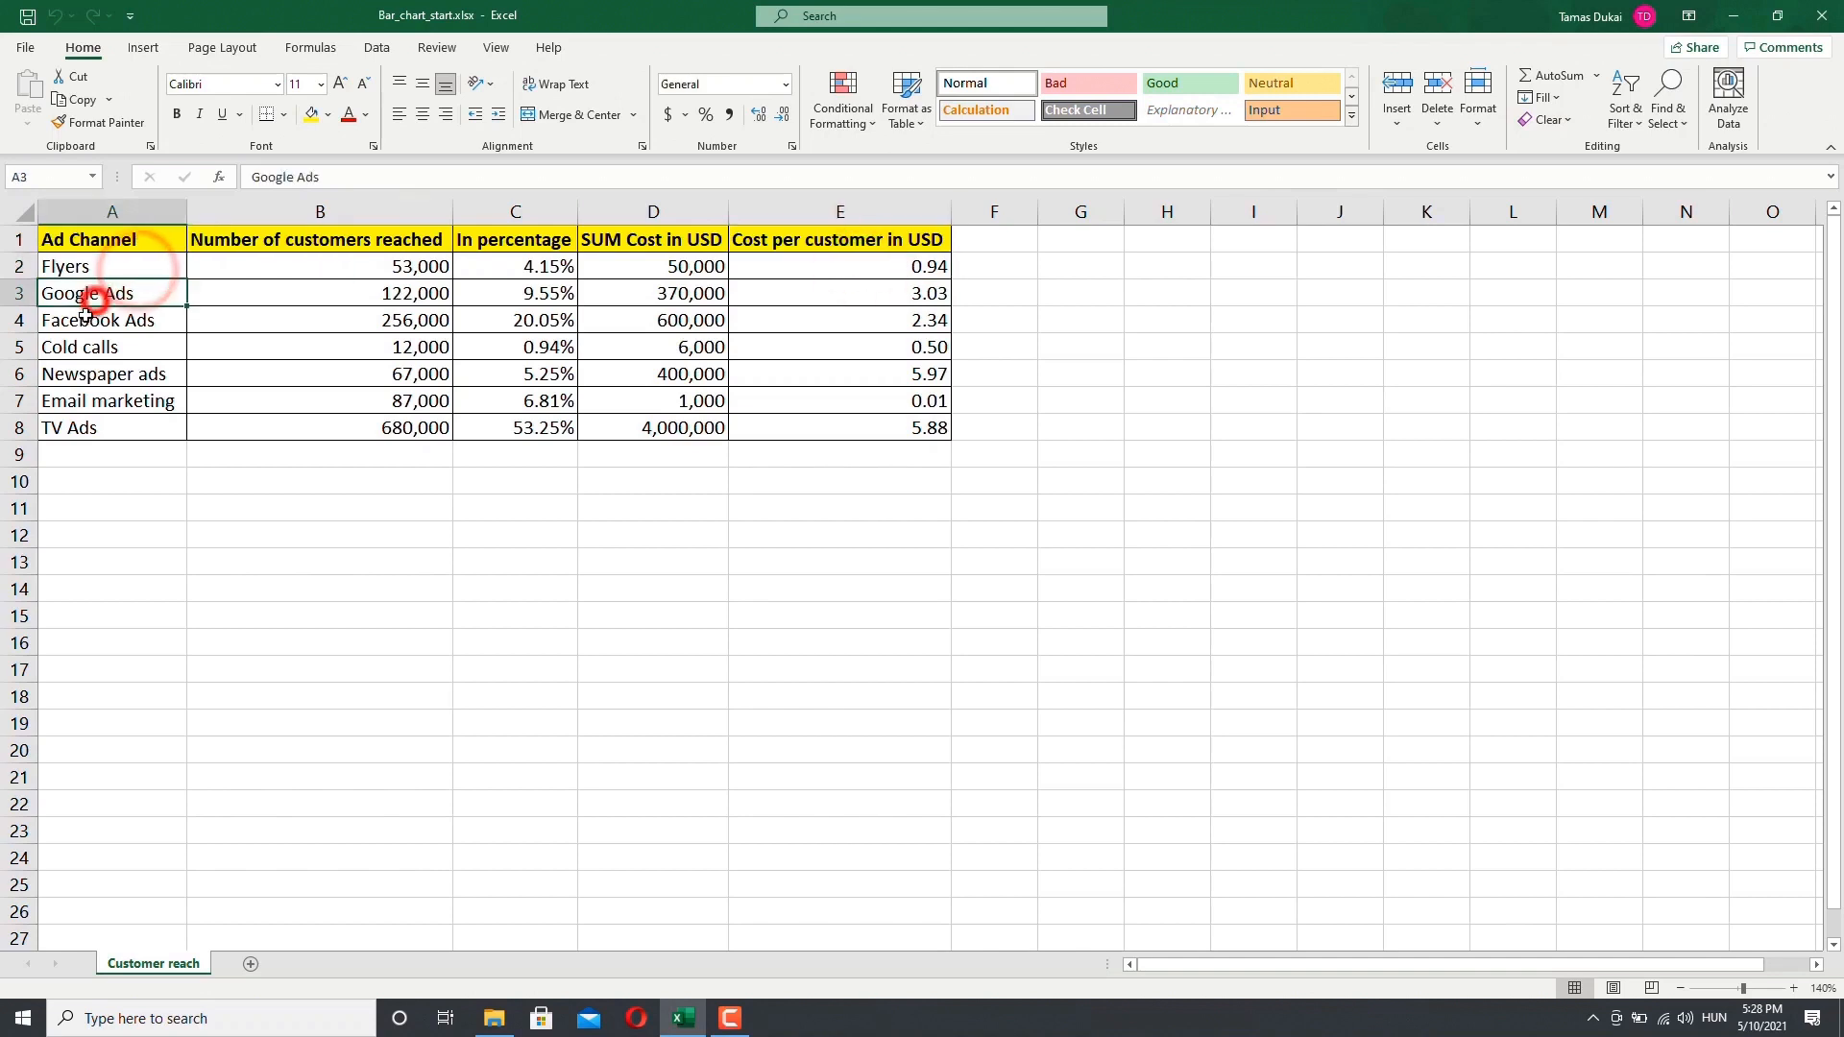
left_click(82, 320)
left_click(82, 348)
left_click(411, 508)
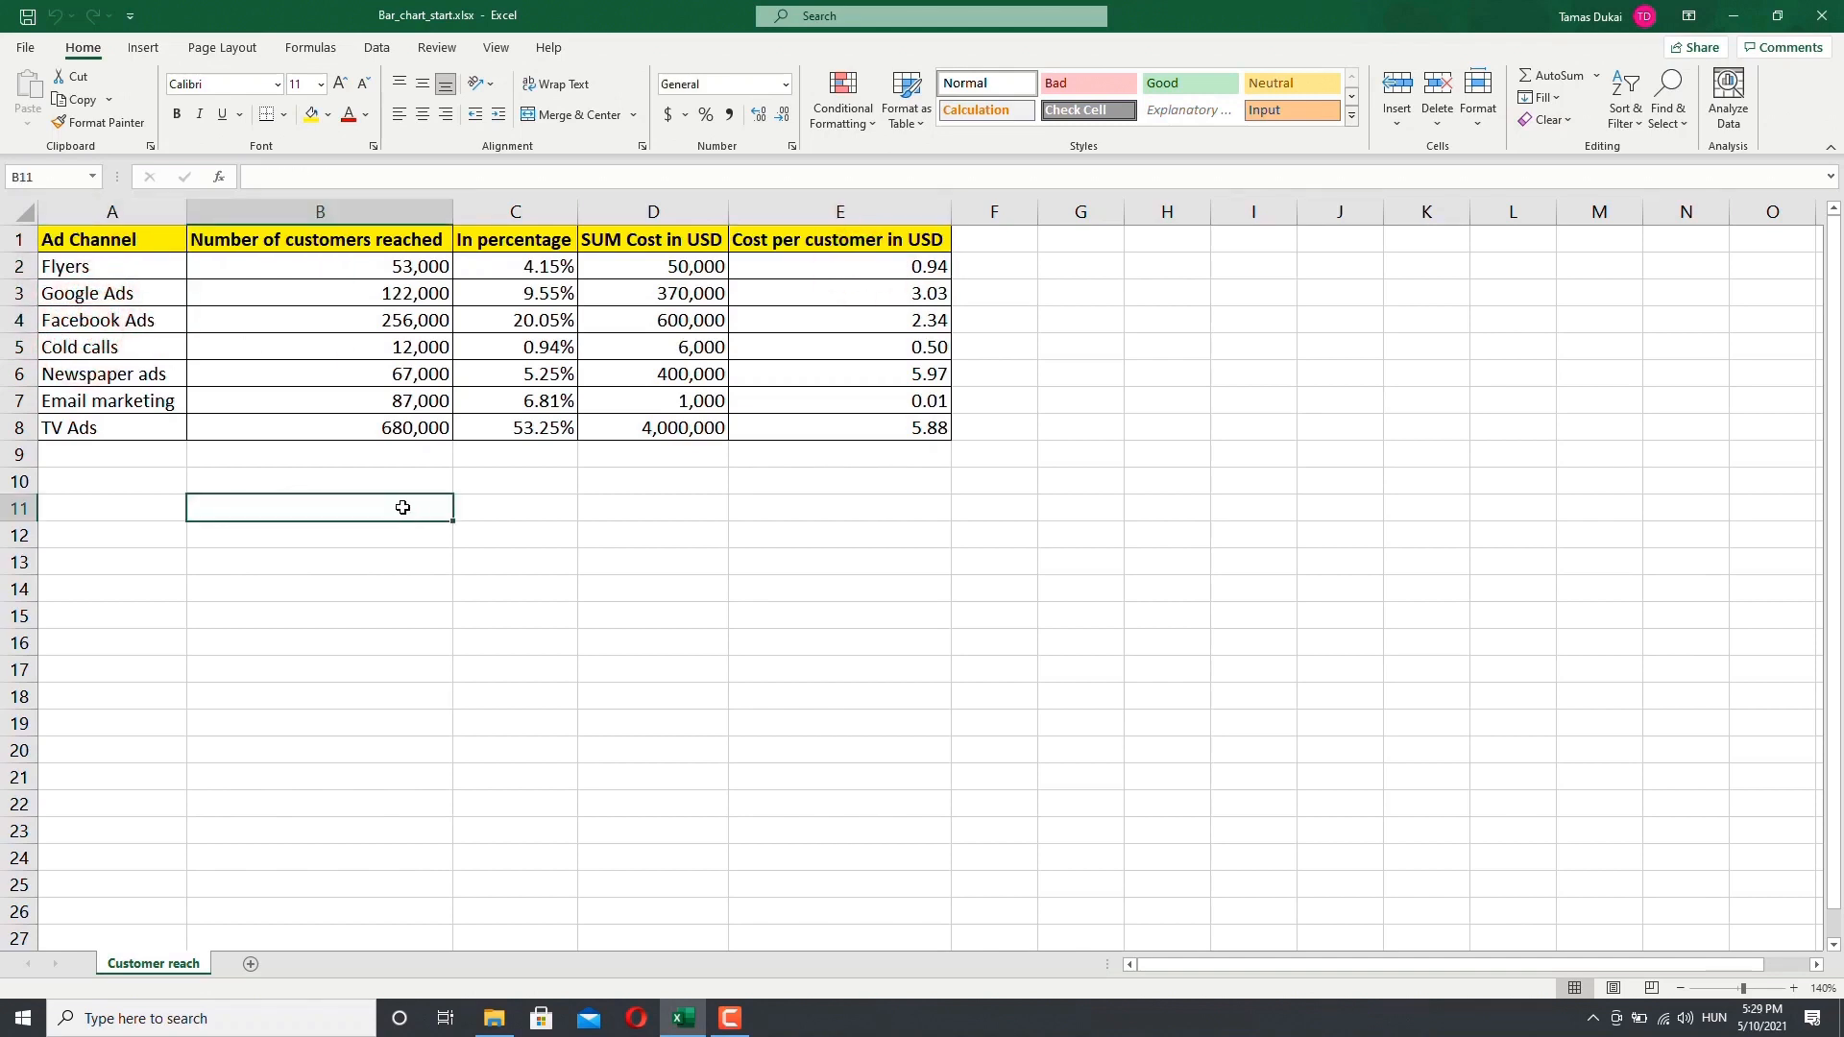
left_click(825, 290)
left_click(824, 318)
left_click(812, 351)
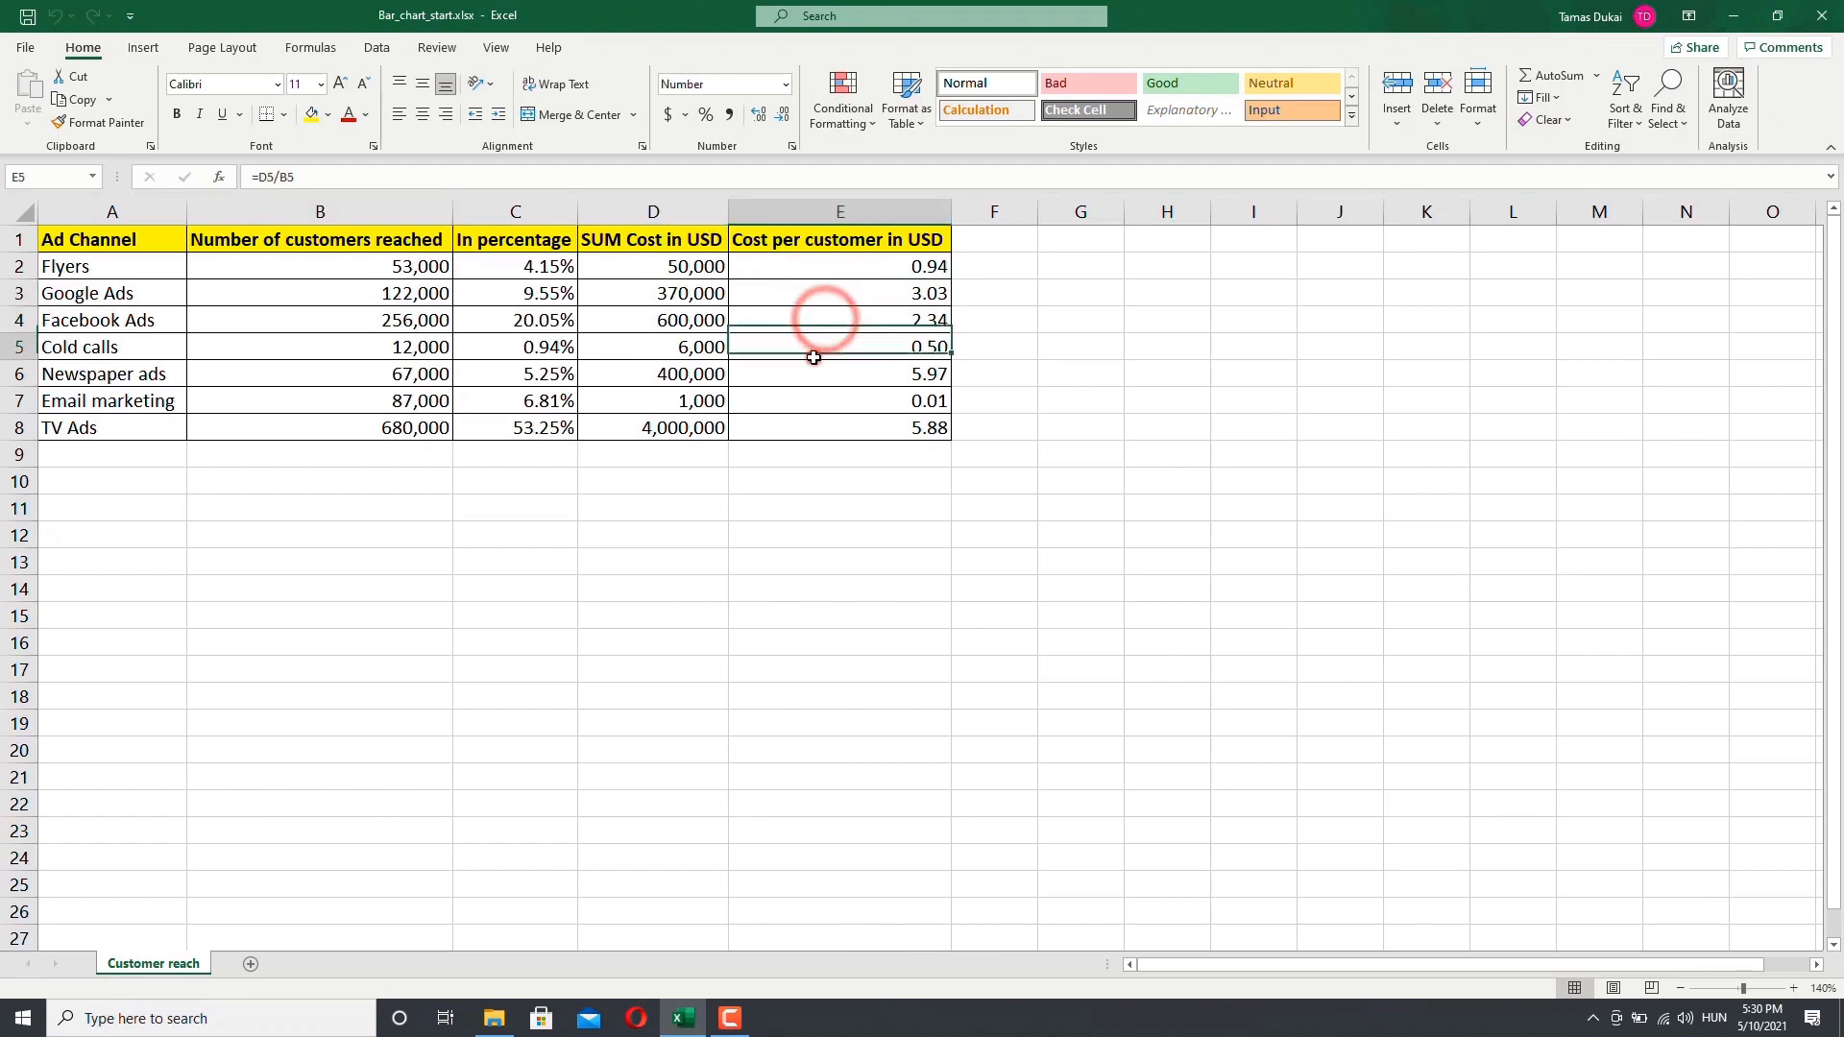
left_click(813, 380)
left_click(814, 403)
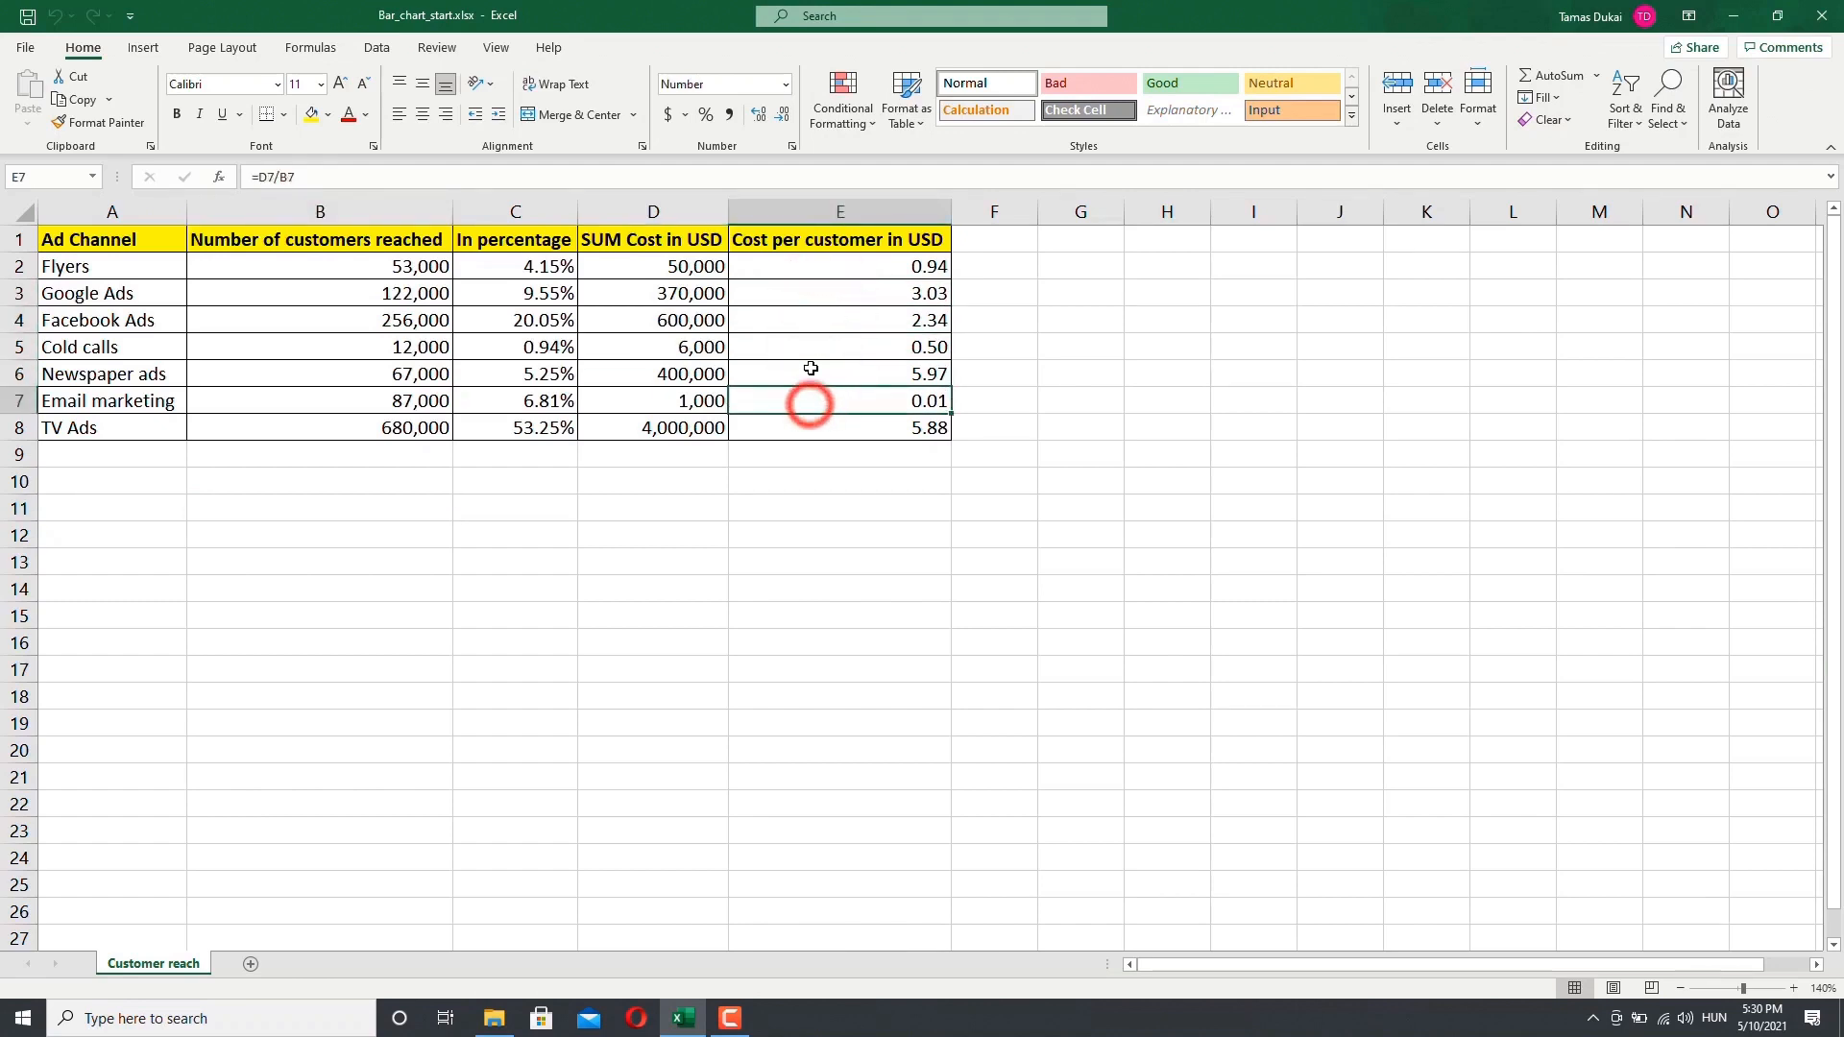
left_click(809, 352)
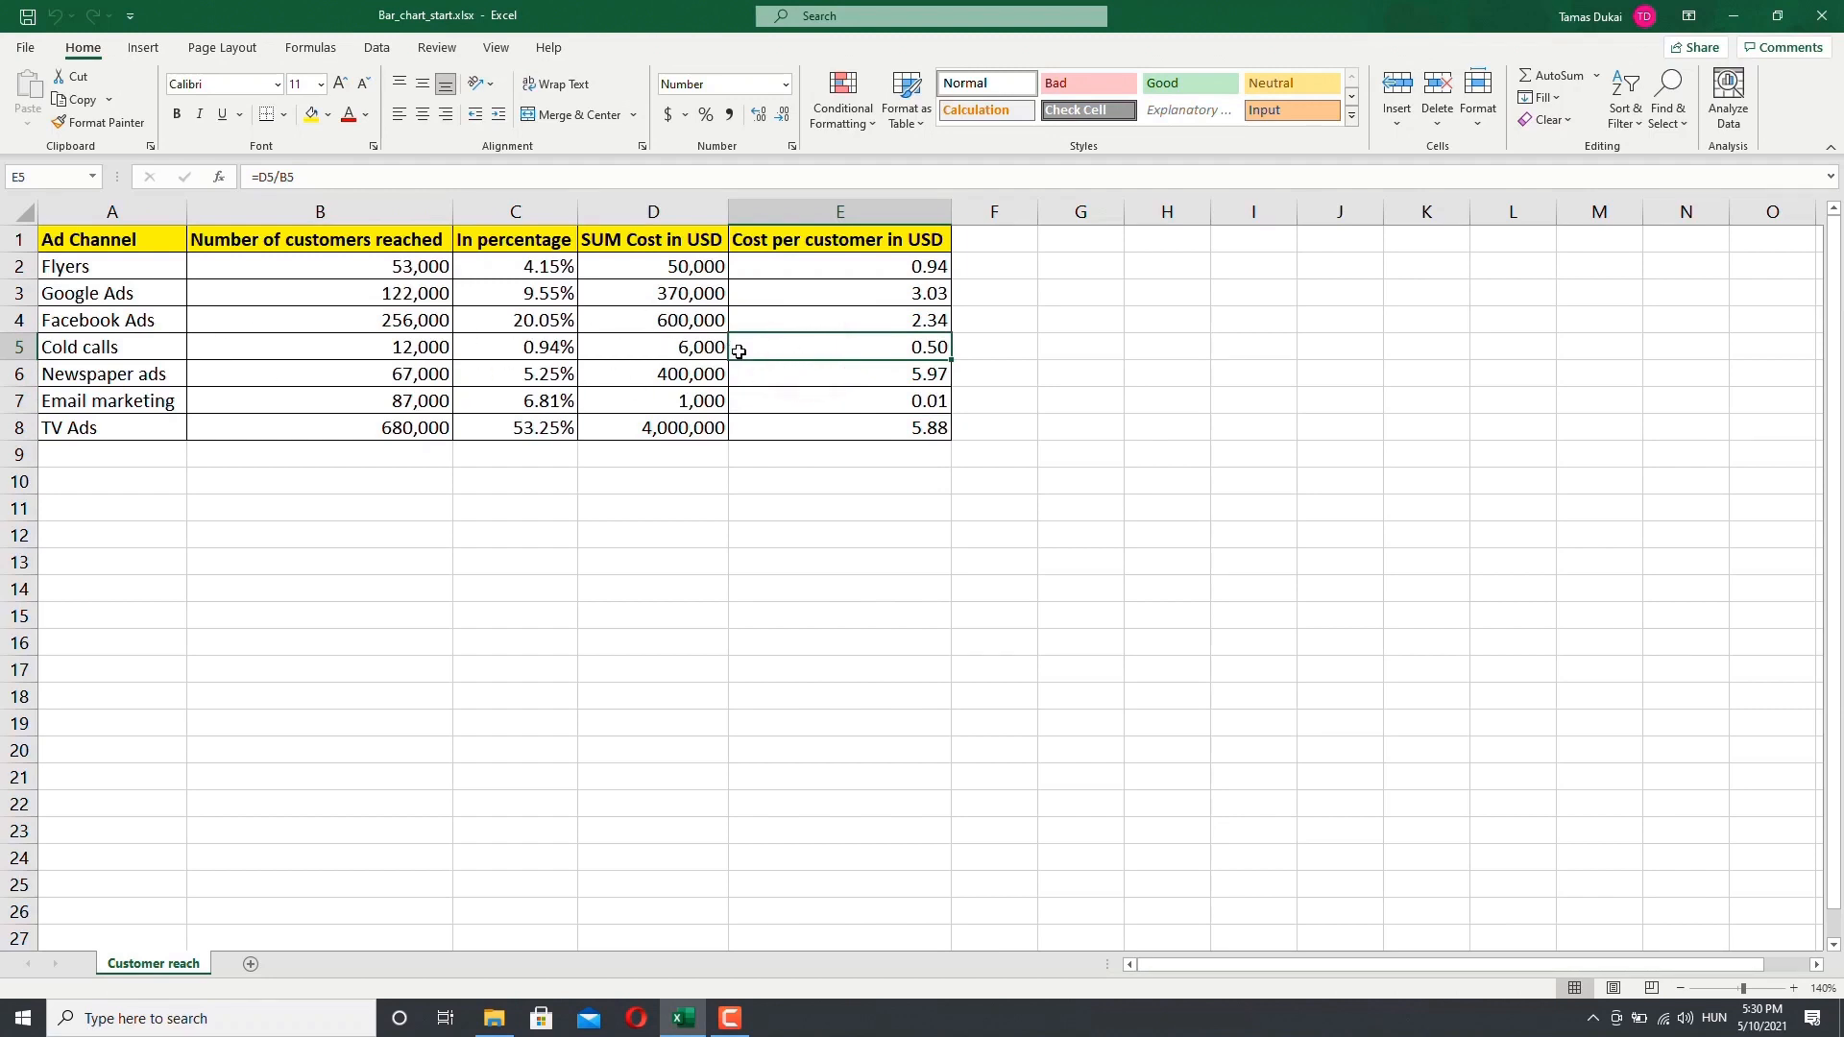
Step: Select the whole table and browse the Quick Analysis formatting, chart and totals options without applying any
key("ctrl+a")
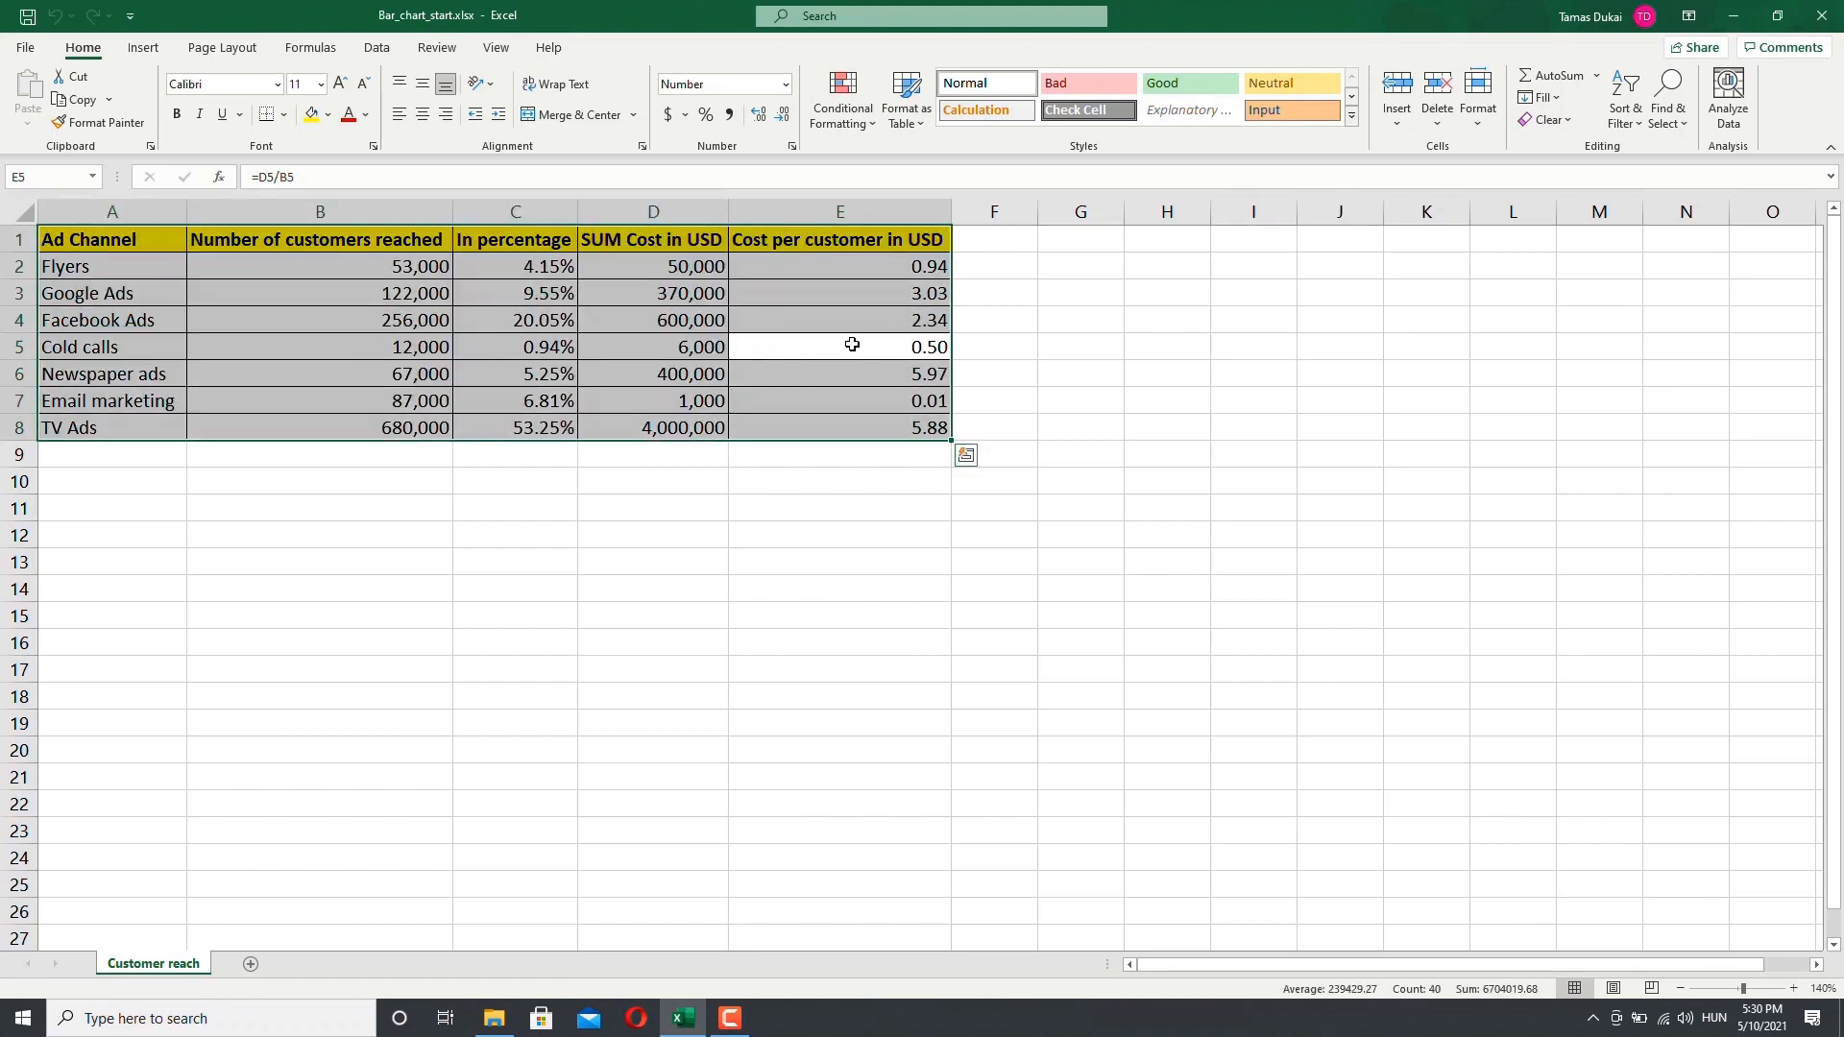
left_click(965, 458)
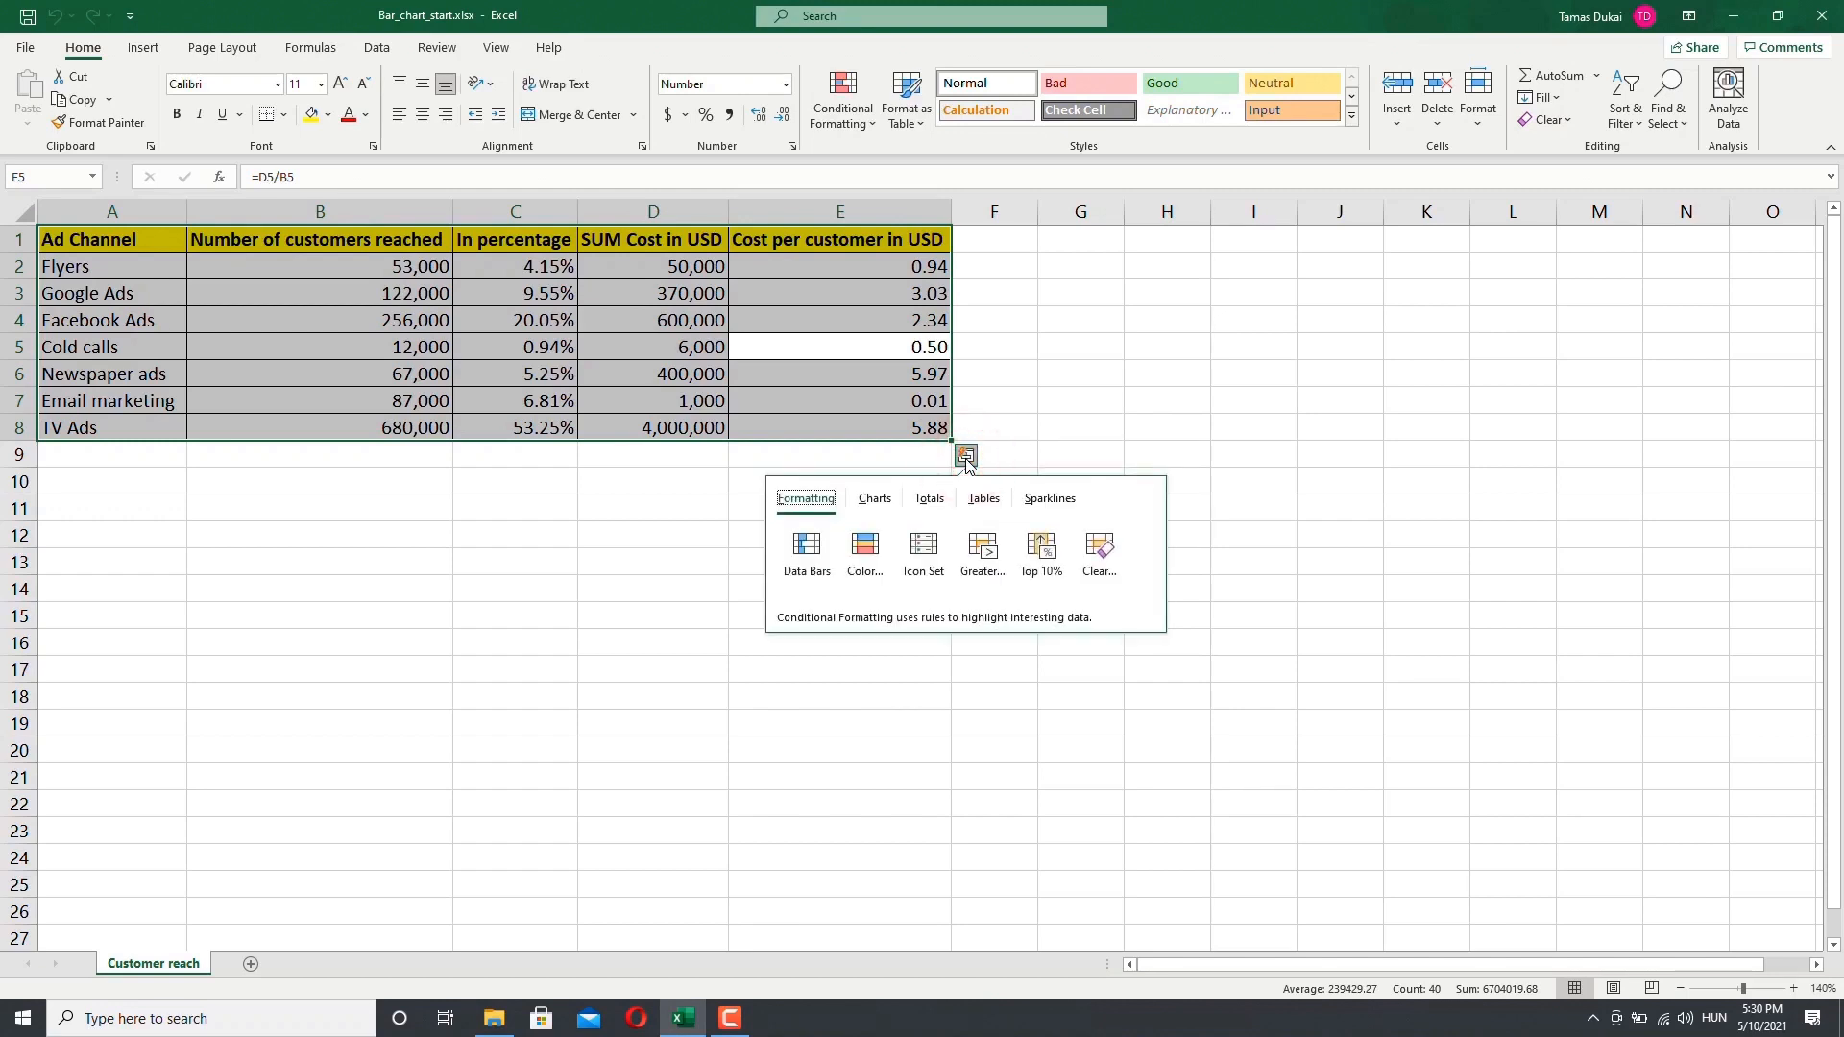
left_click(875, 499)
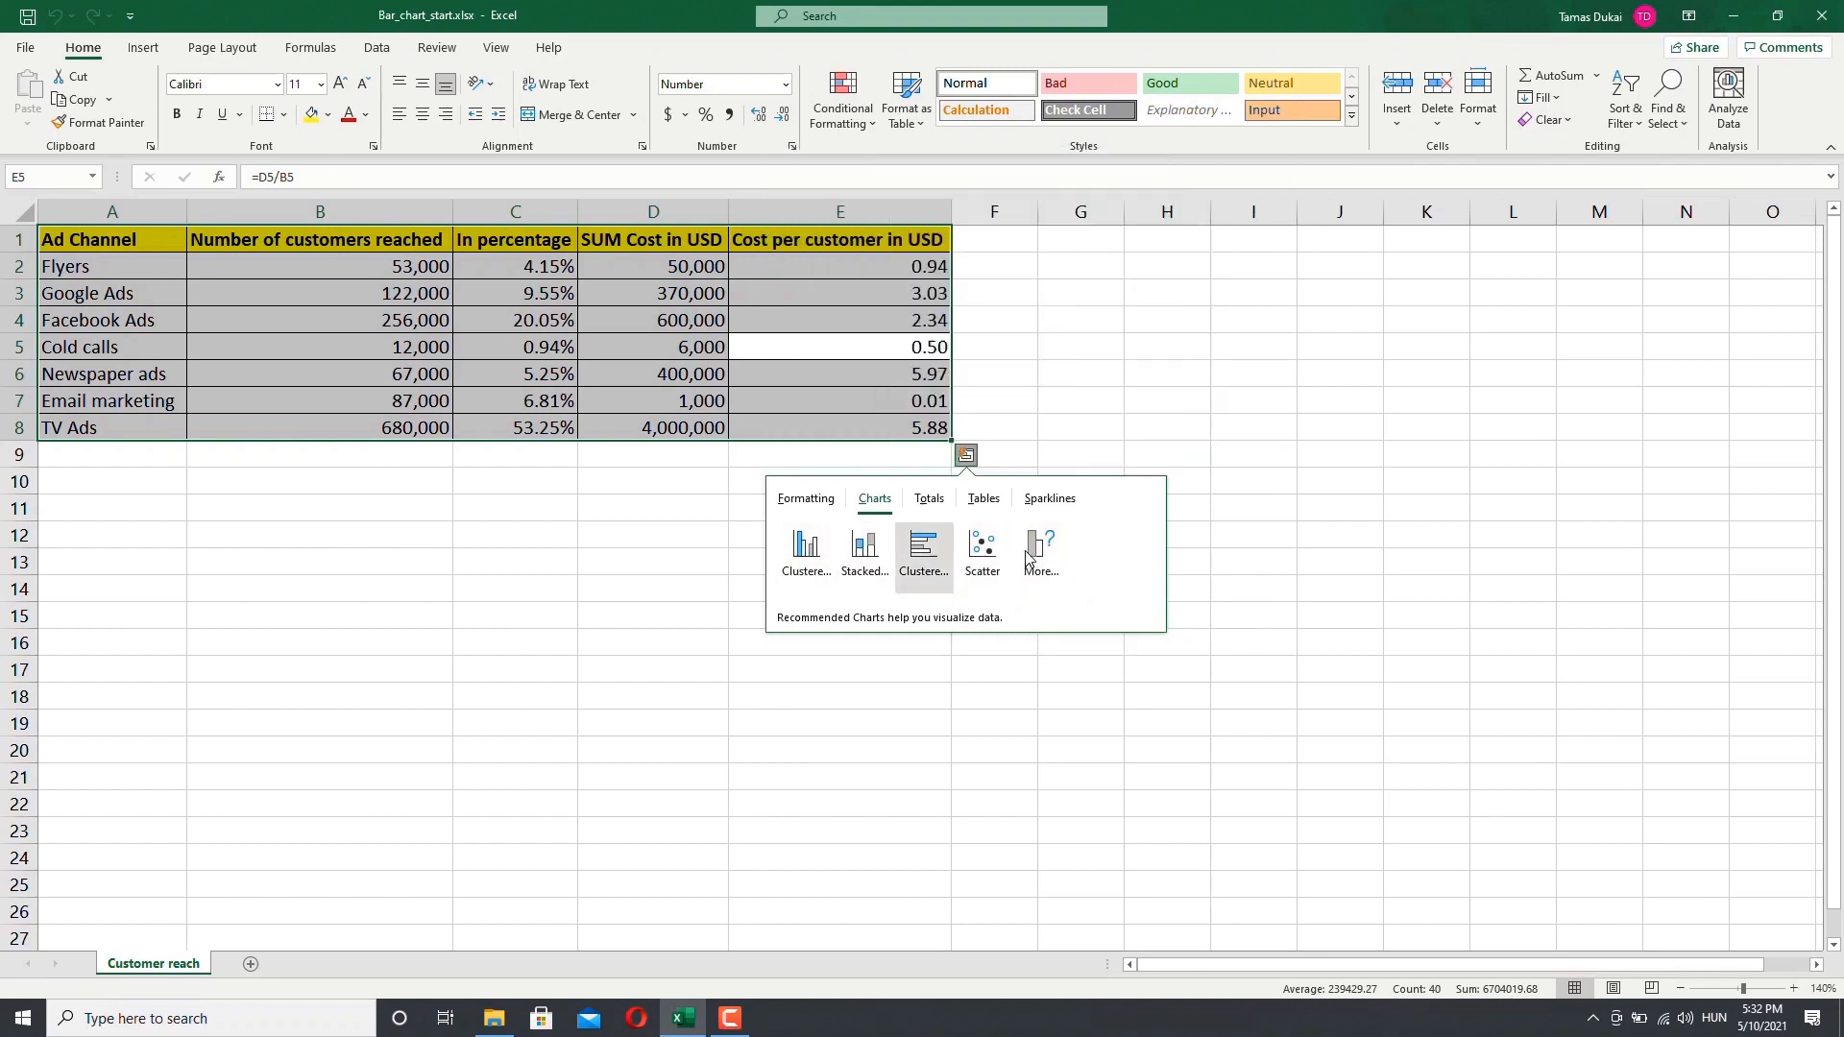
left_click(807, 499)
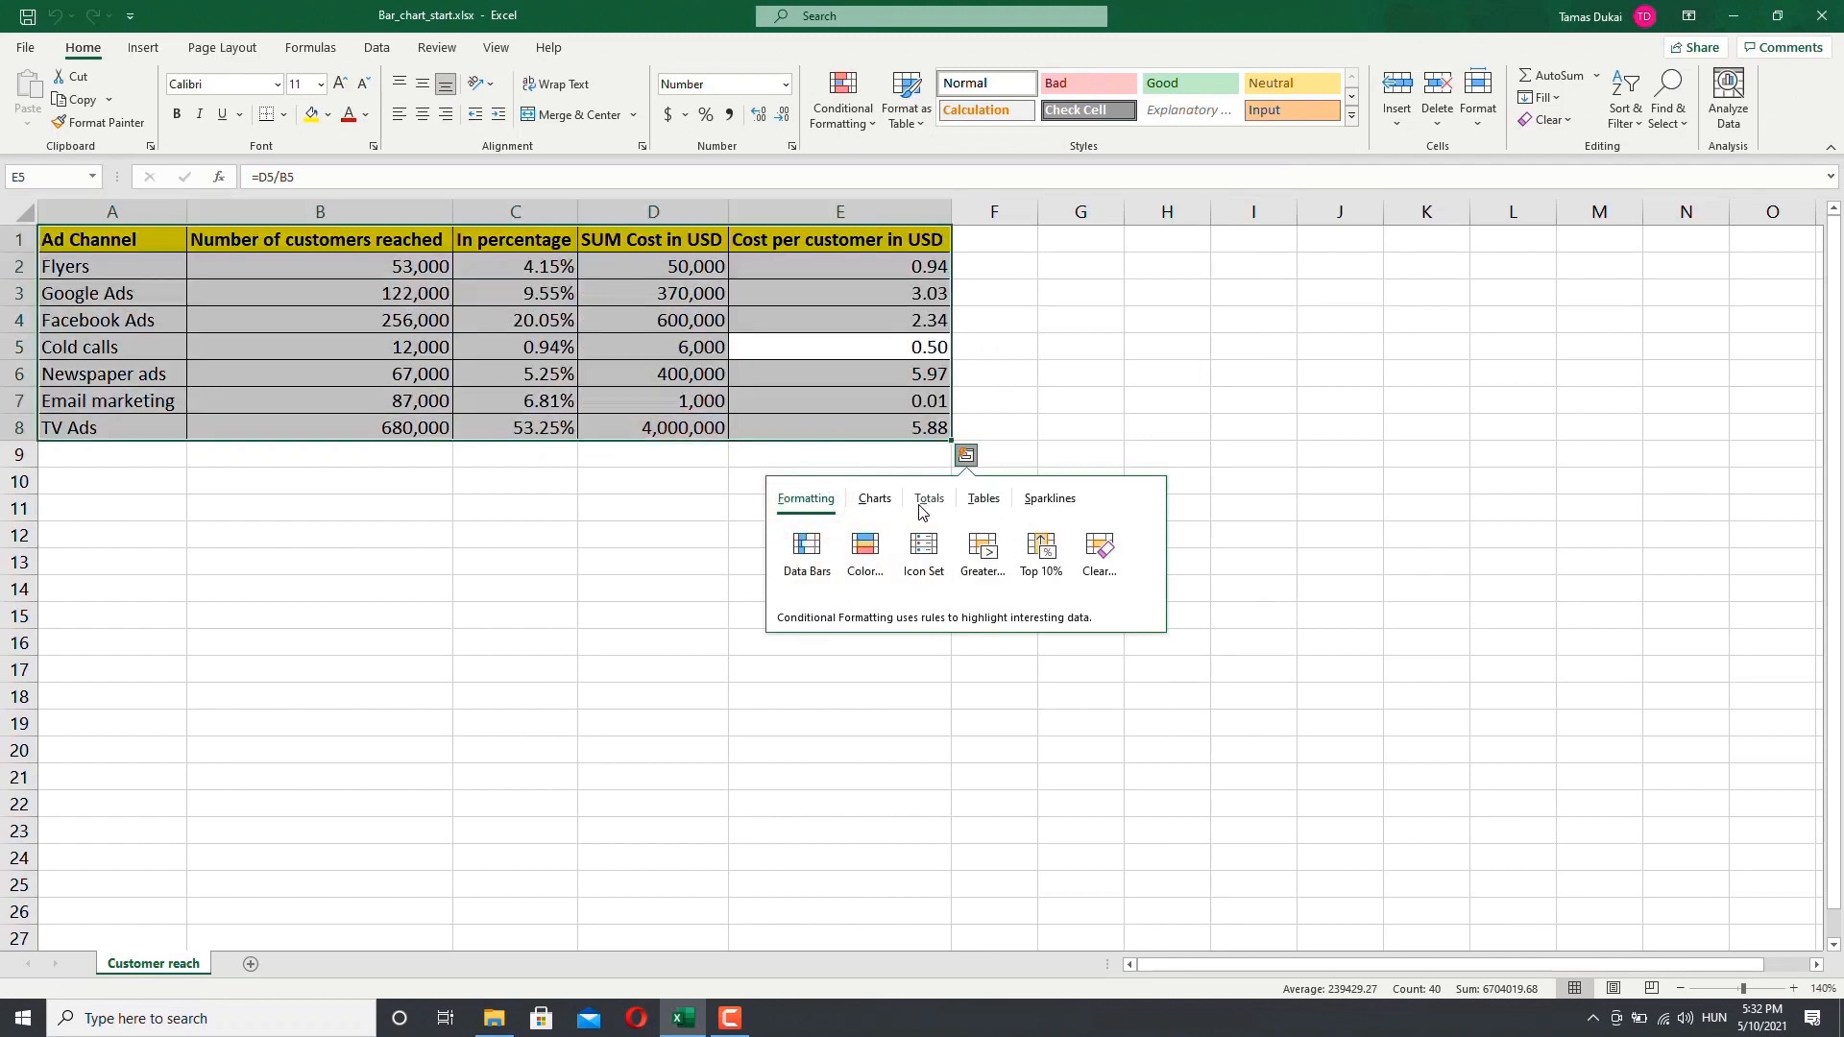
left_click(923, 504)
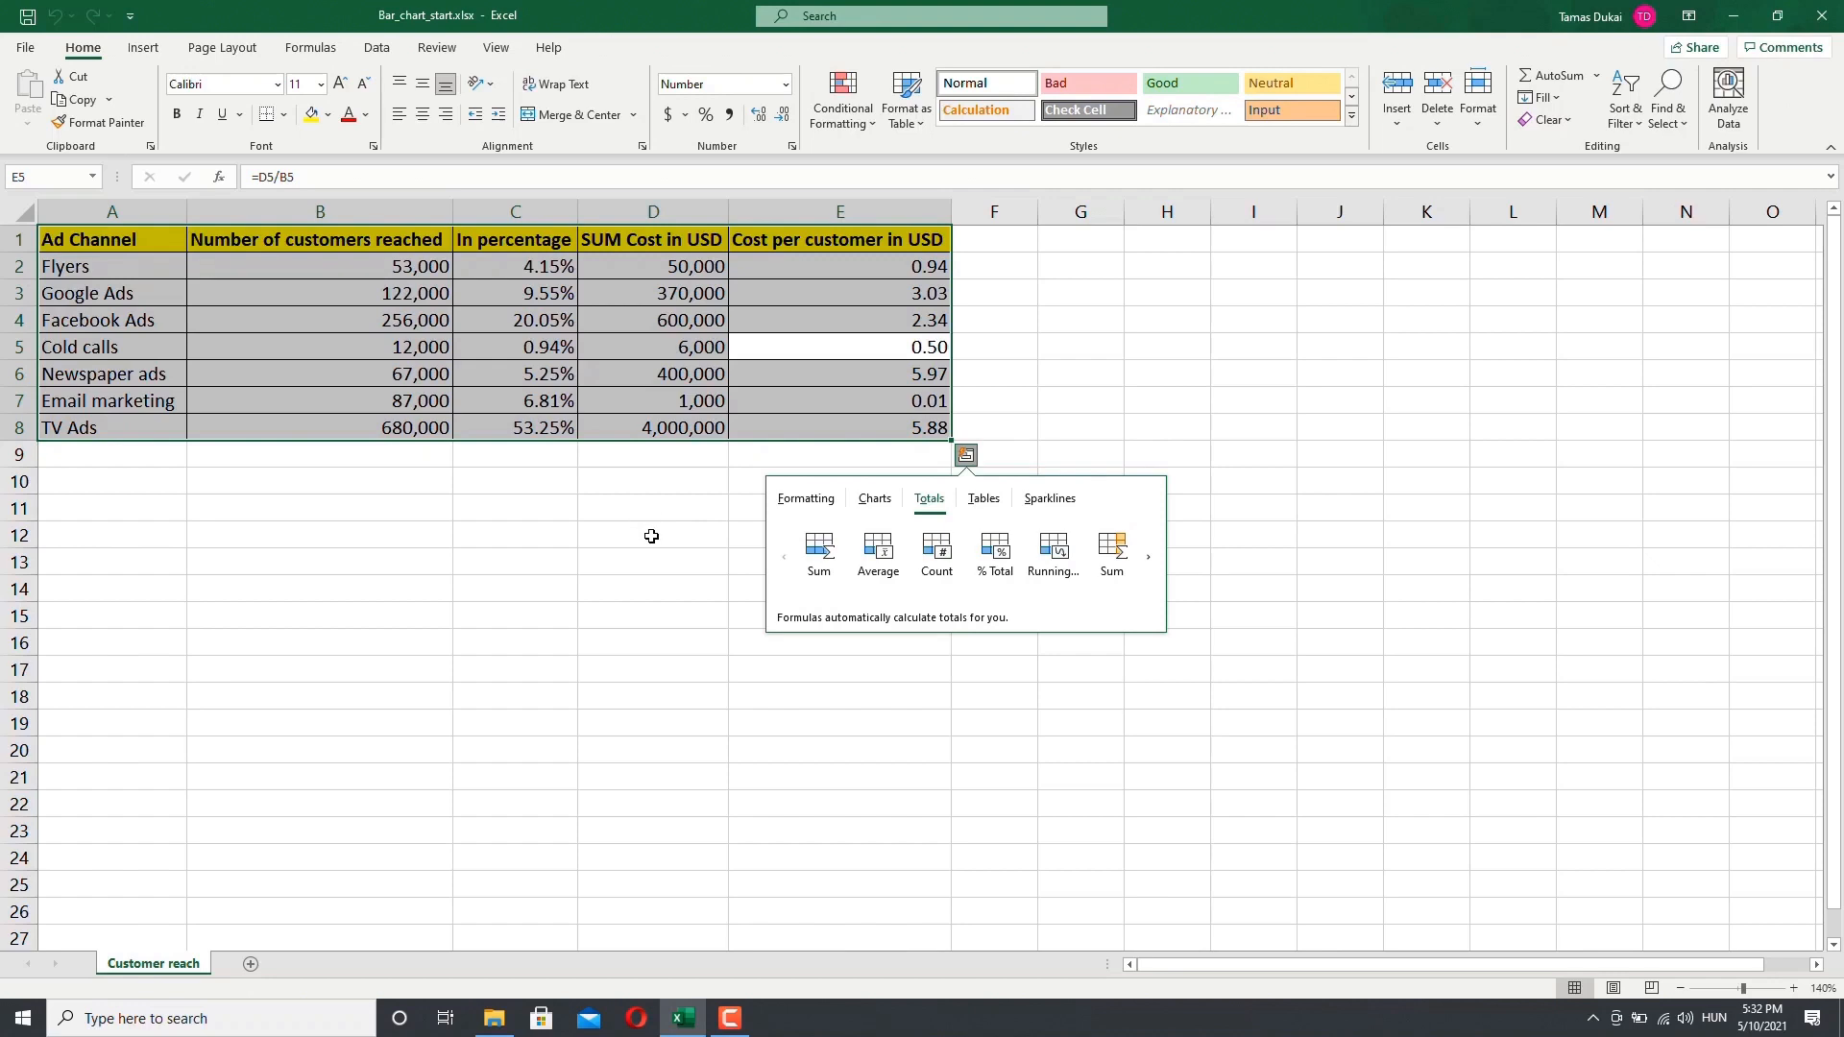
left_click(646, 513)
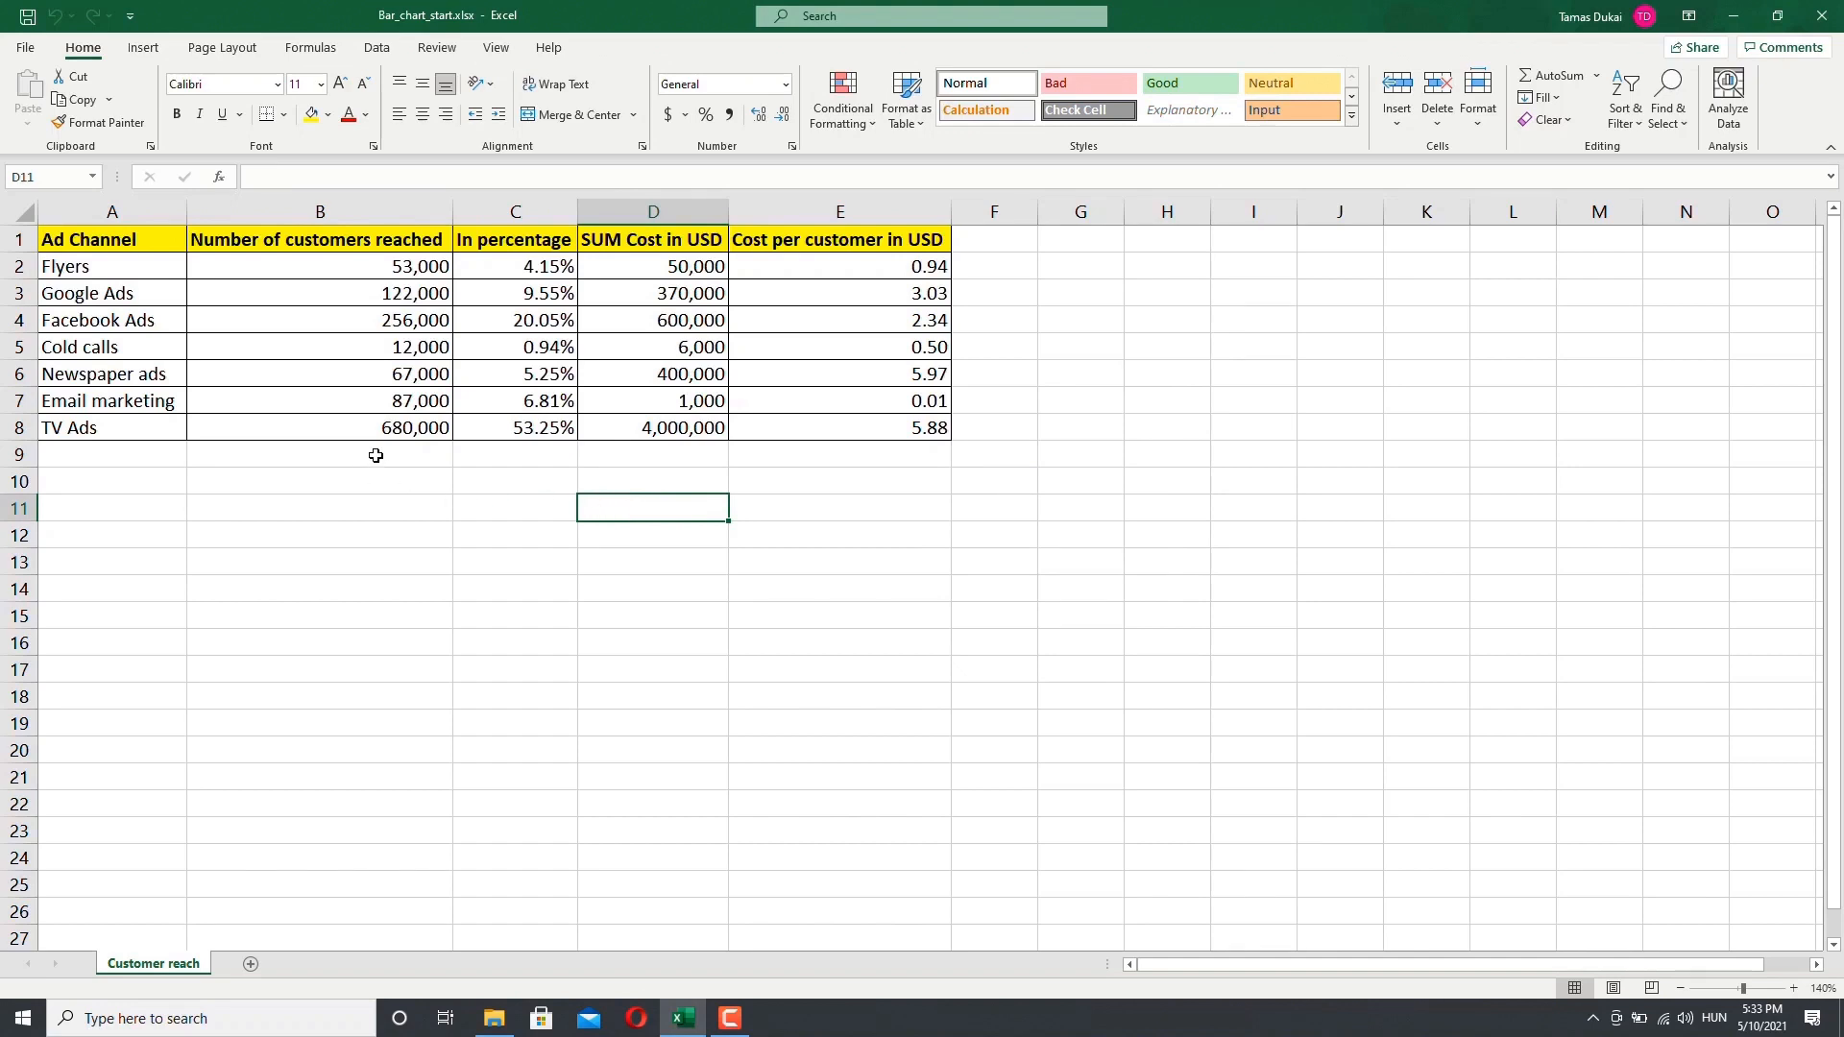
Step: Select the Ad Channel column together with the Cost per customer in USD column
left_click(132, 239)
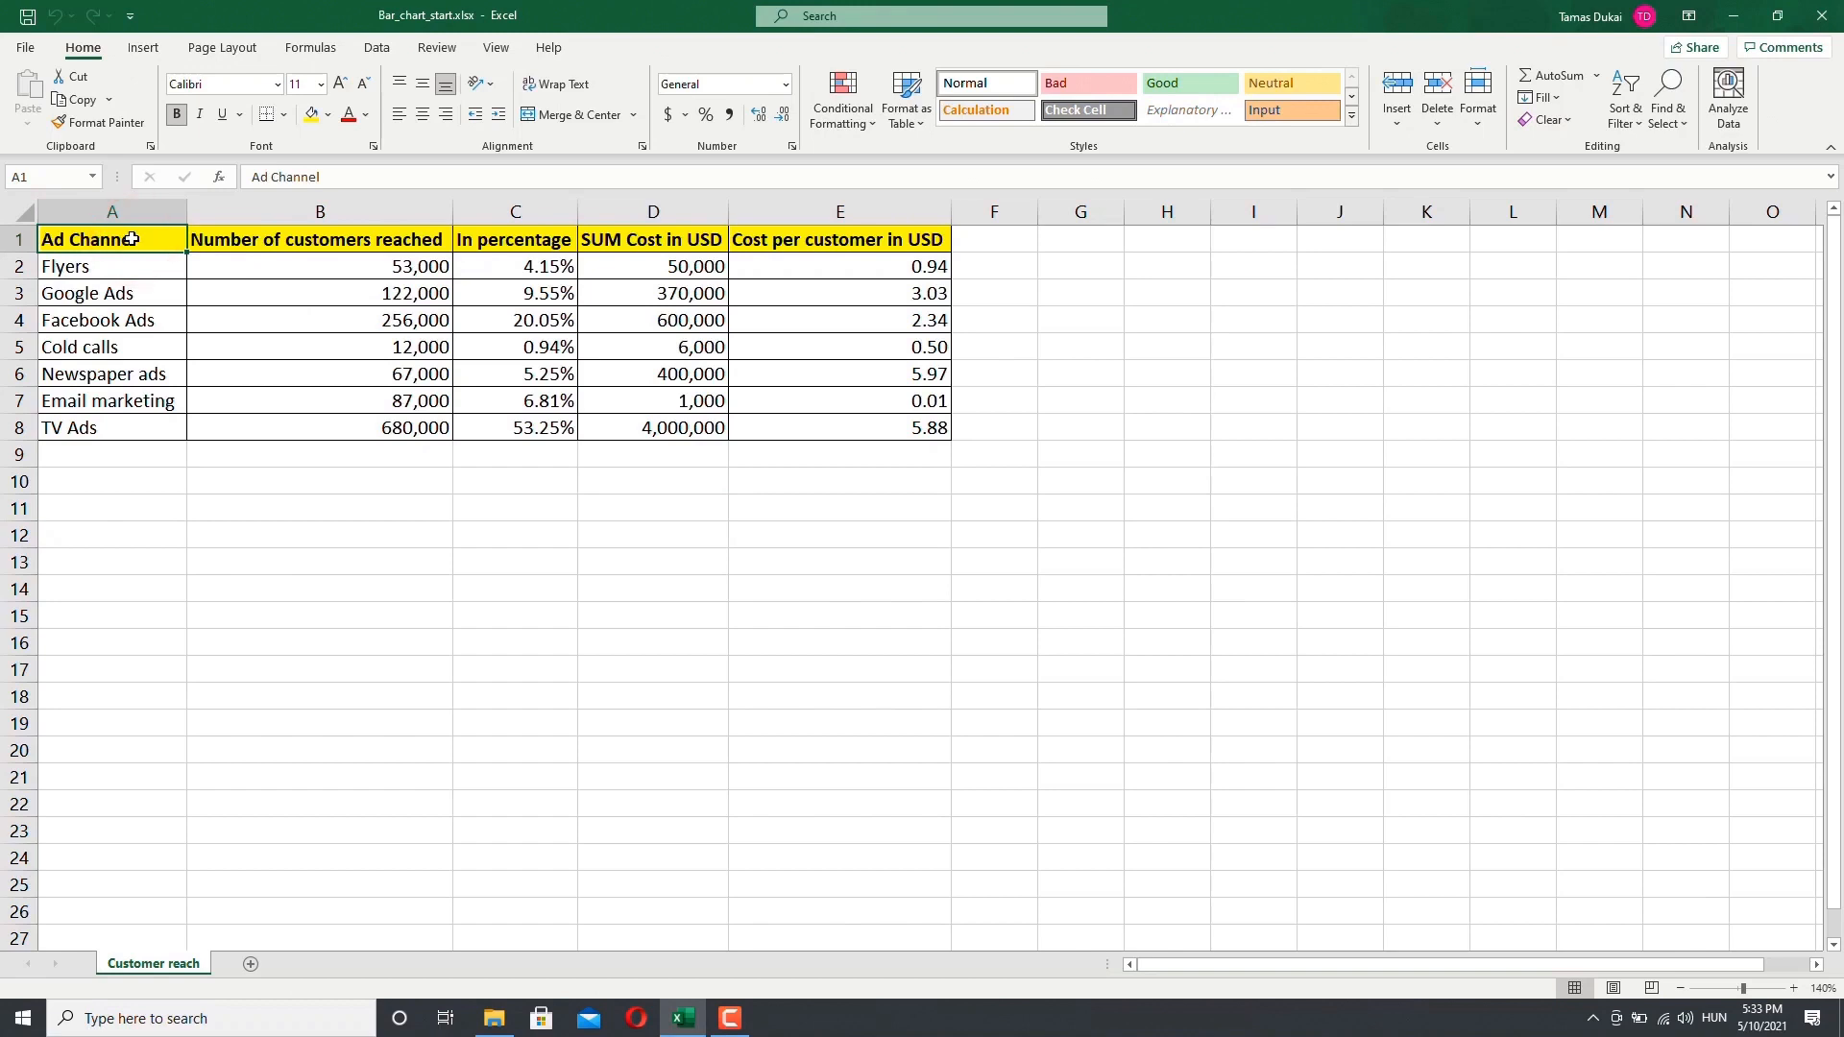
left_click_drag(131, 239, 98, 422)
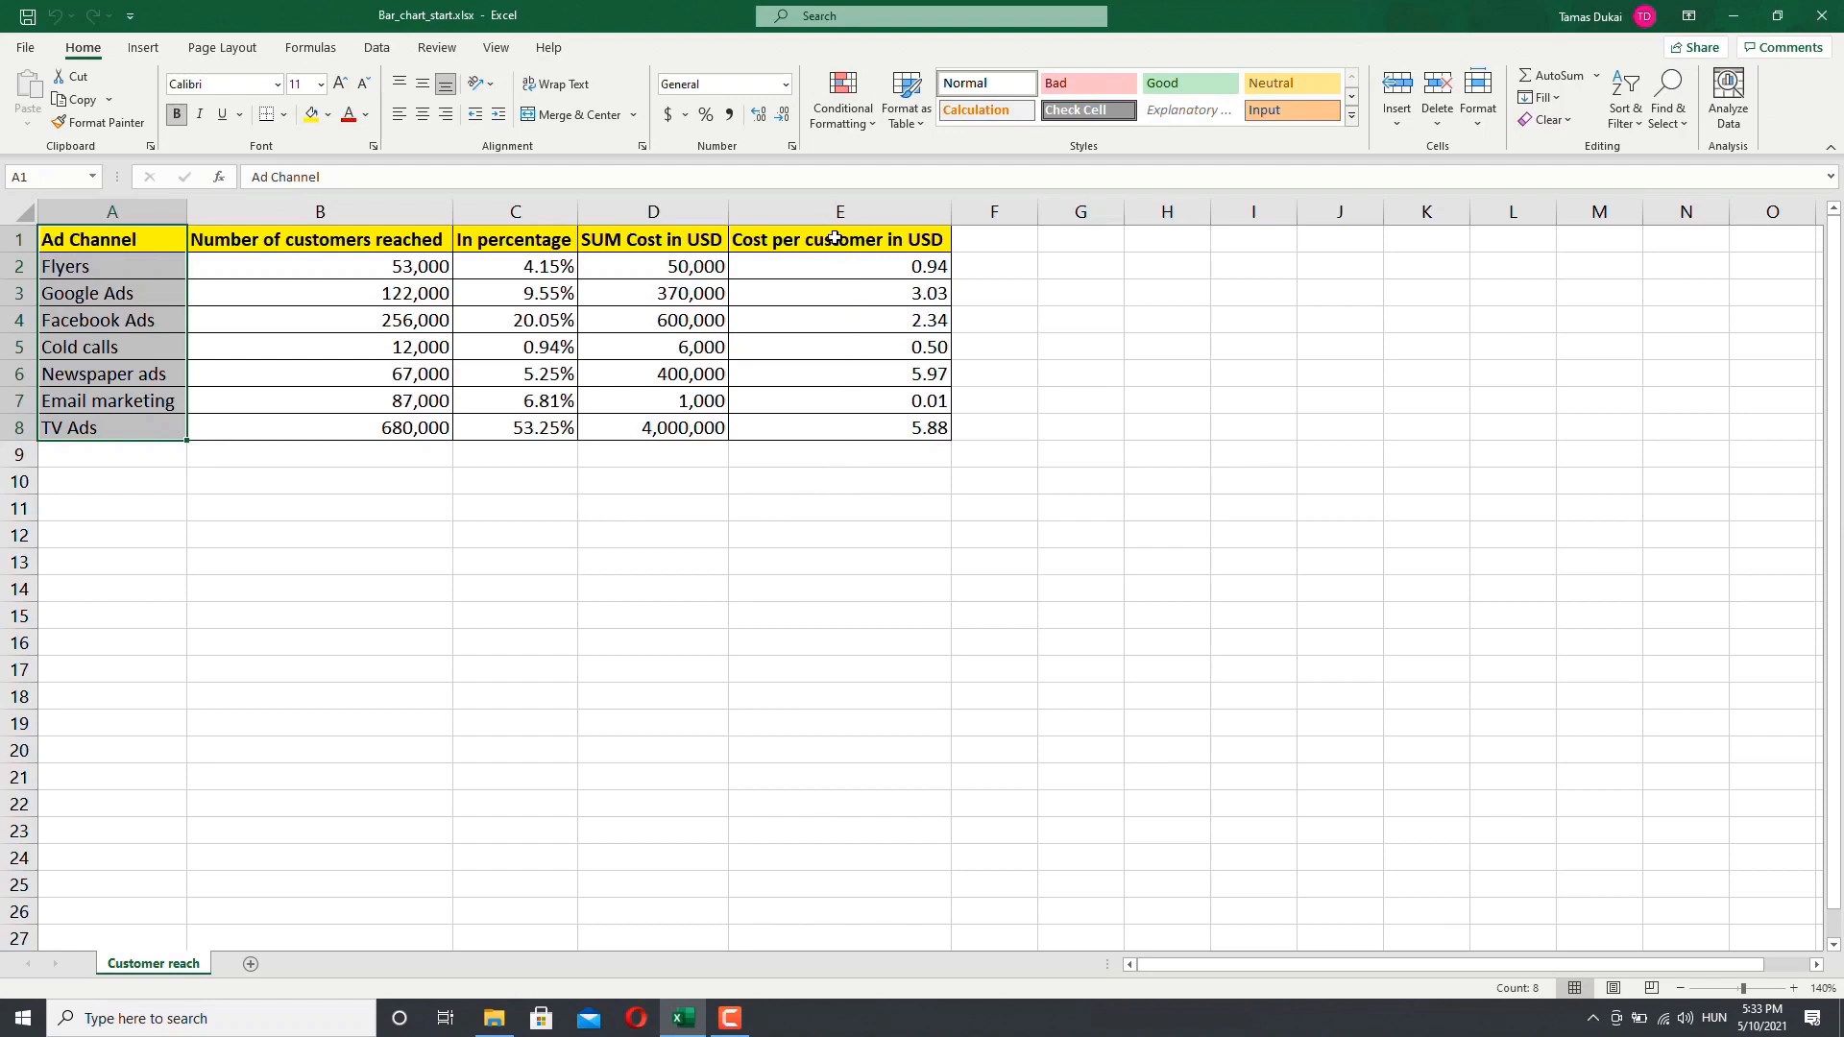
left_click_drag(836, 240, 835, 424)
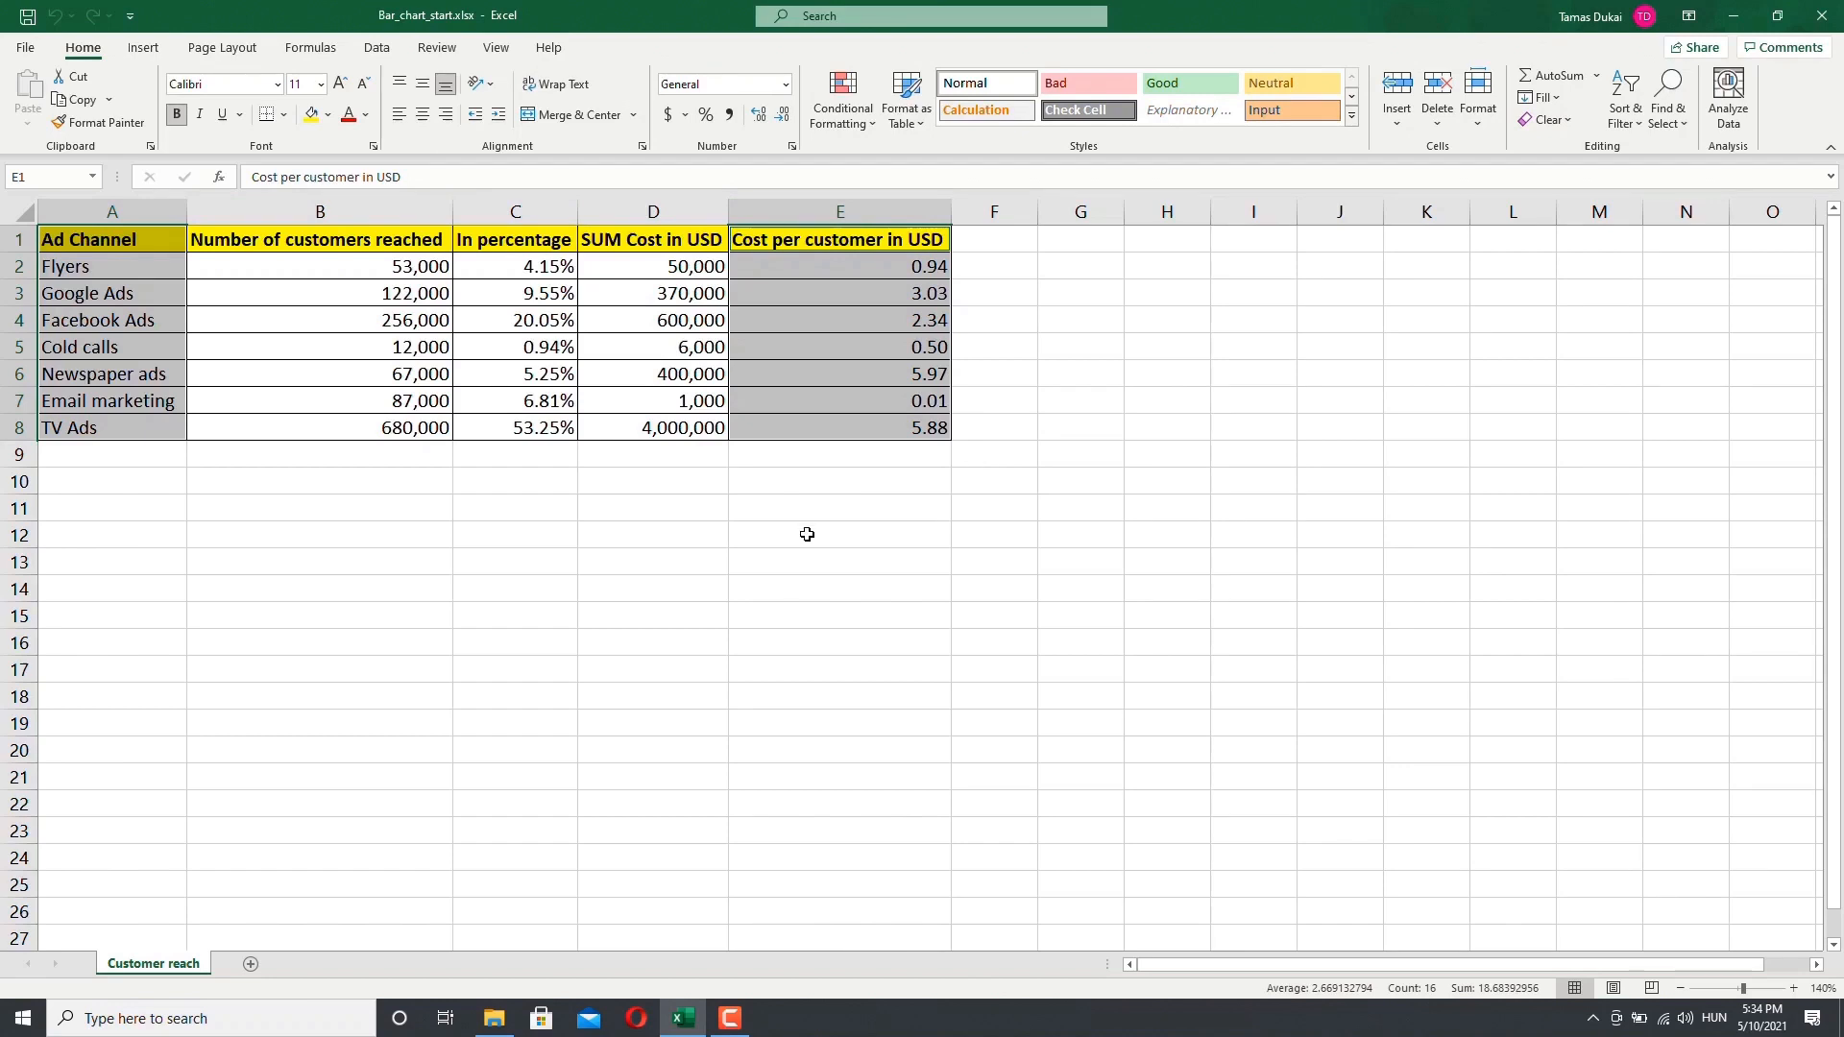
Step: Preview column chart types in the Insert Chart dialog and close it without inserting
left_click(143, 48)
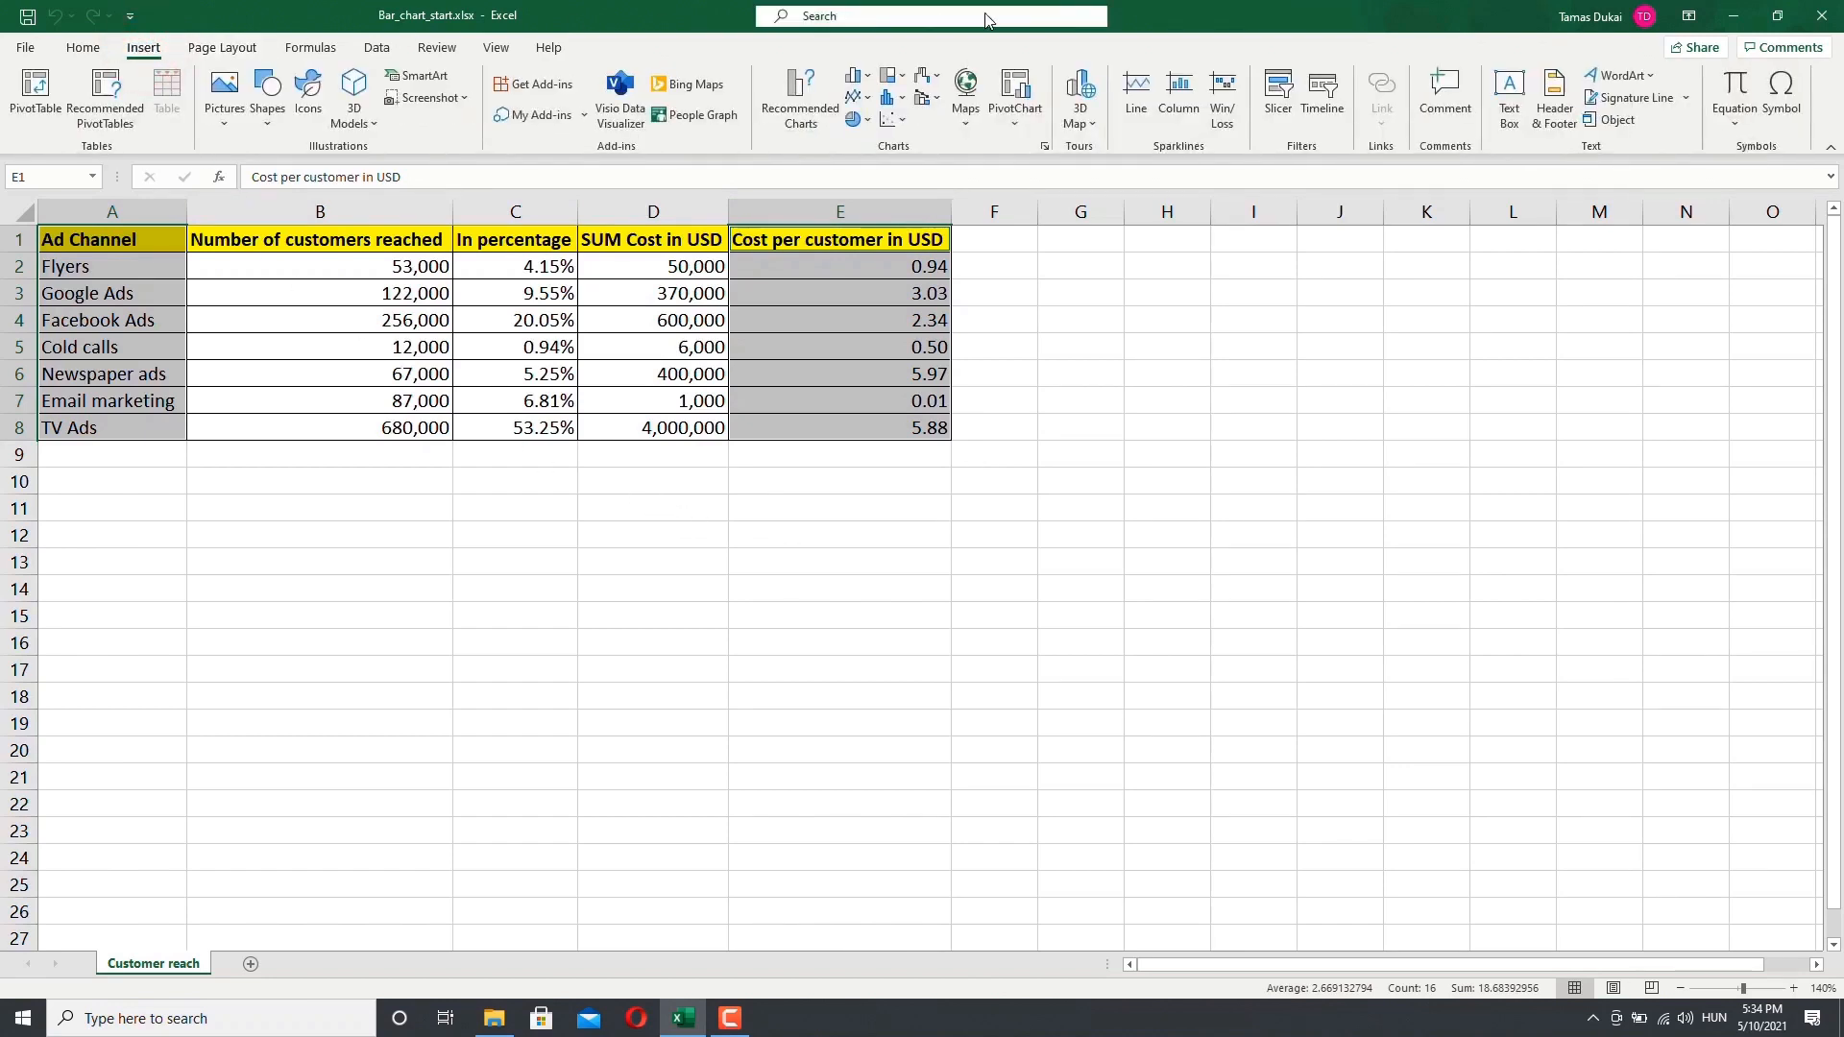
left_click(869, 81)
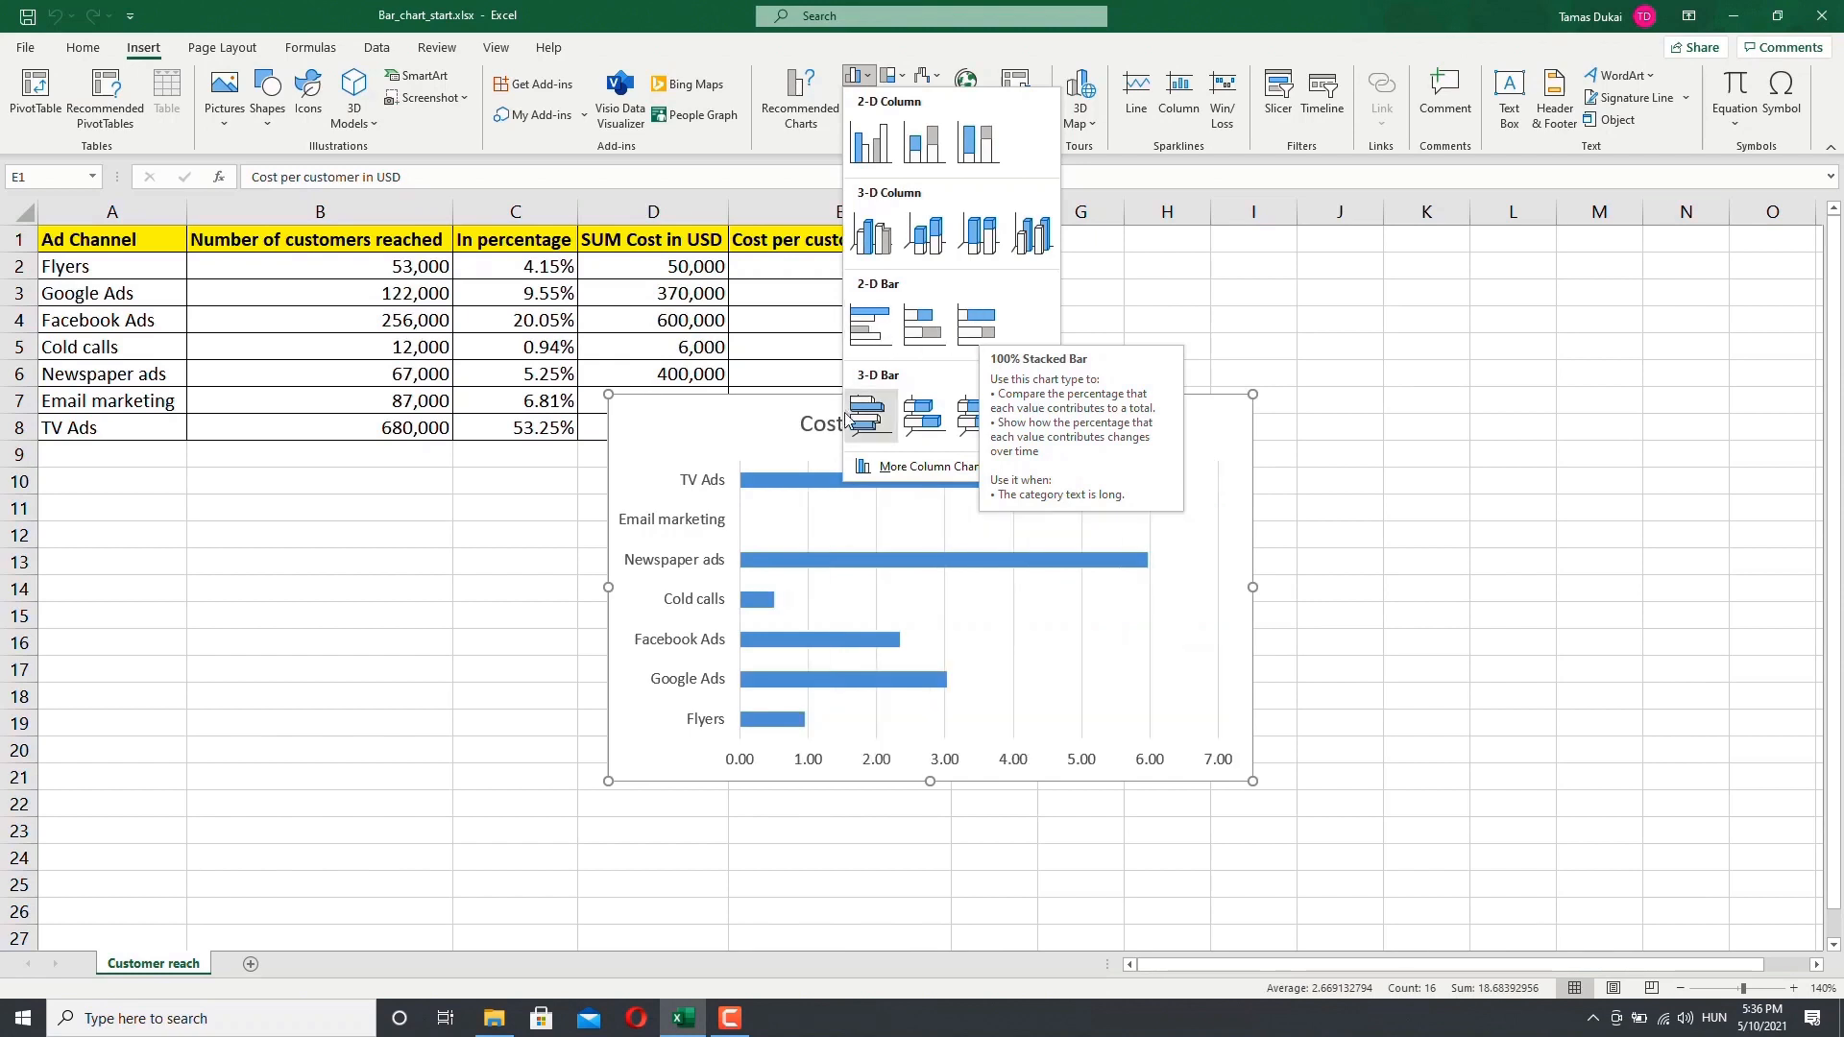
left_click(936, 468)
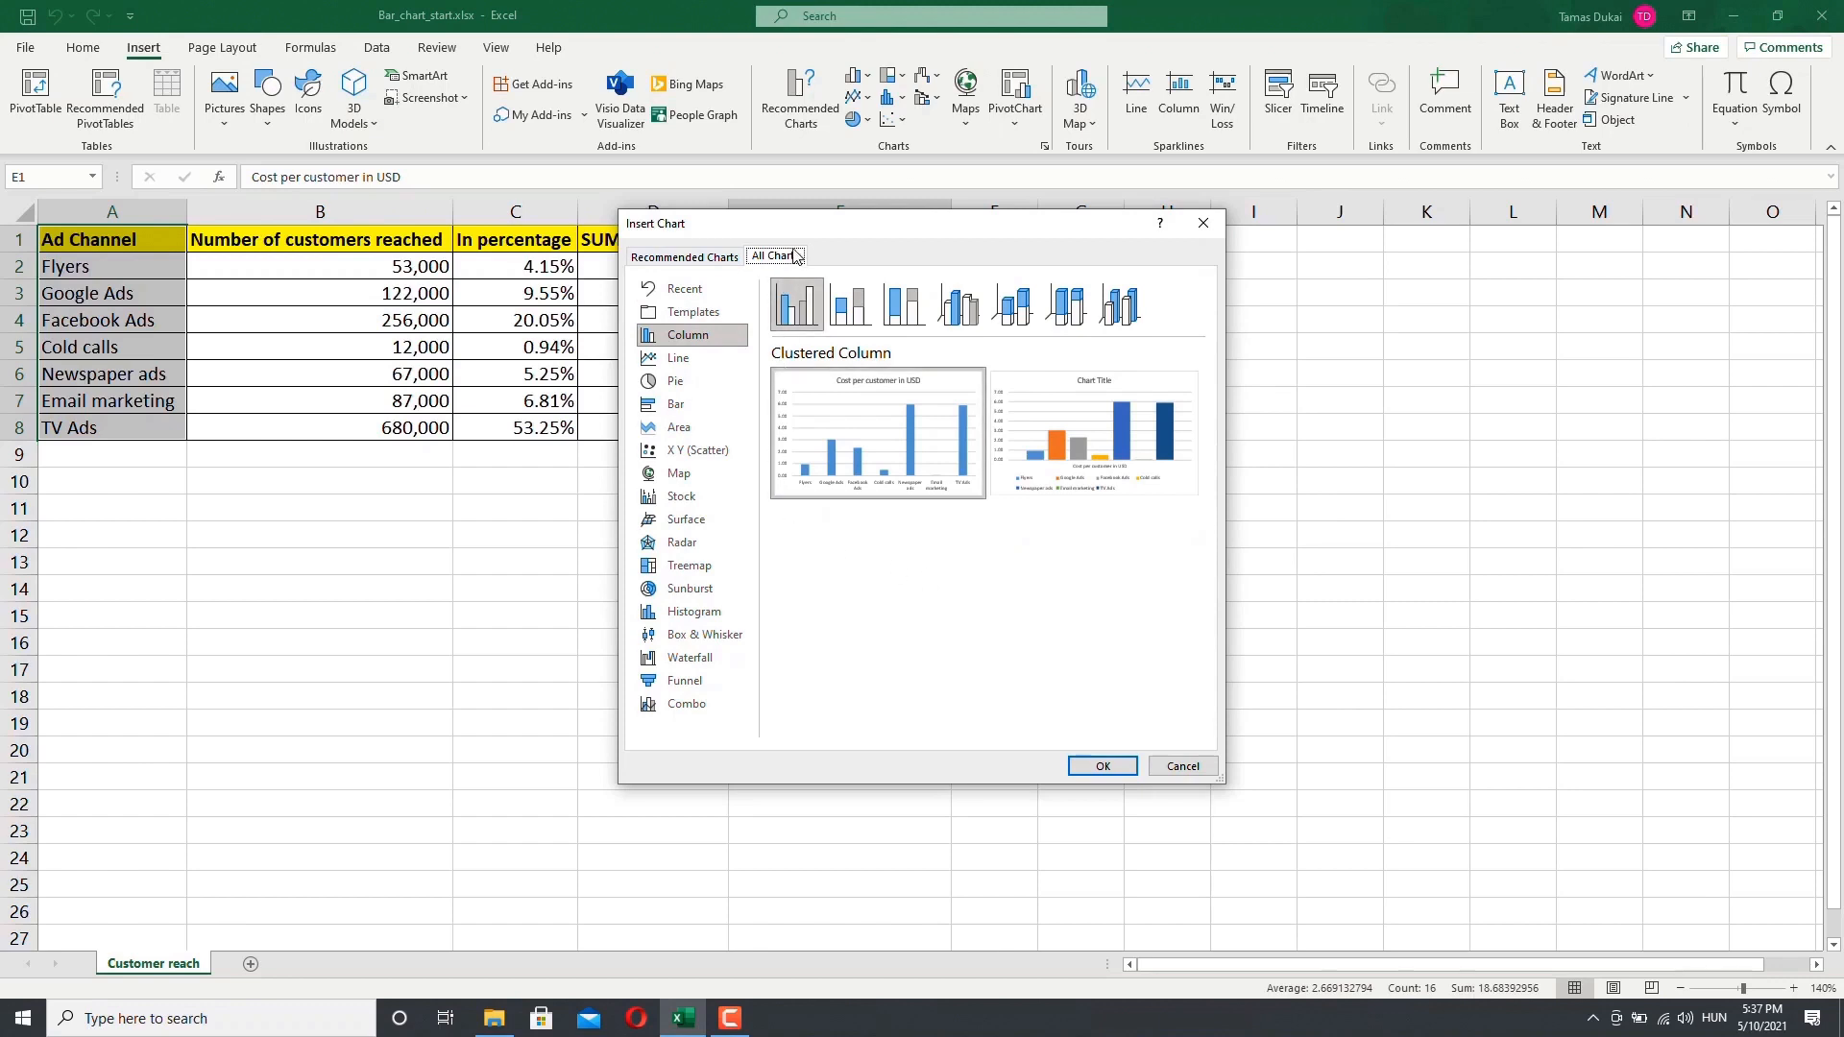
left_click(696, 261)
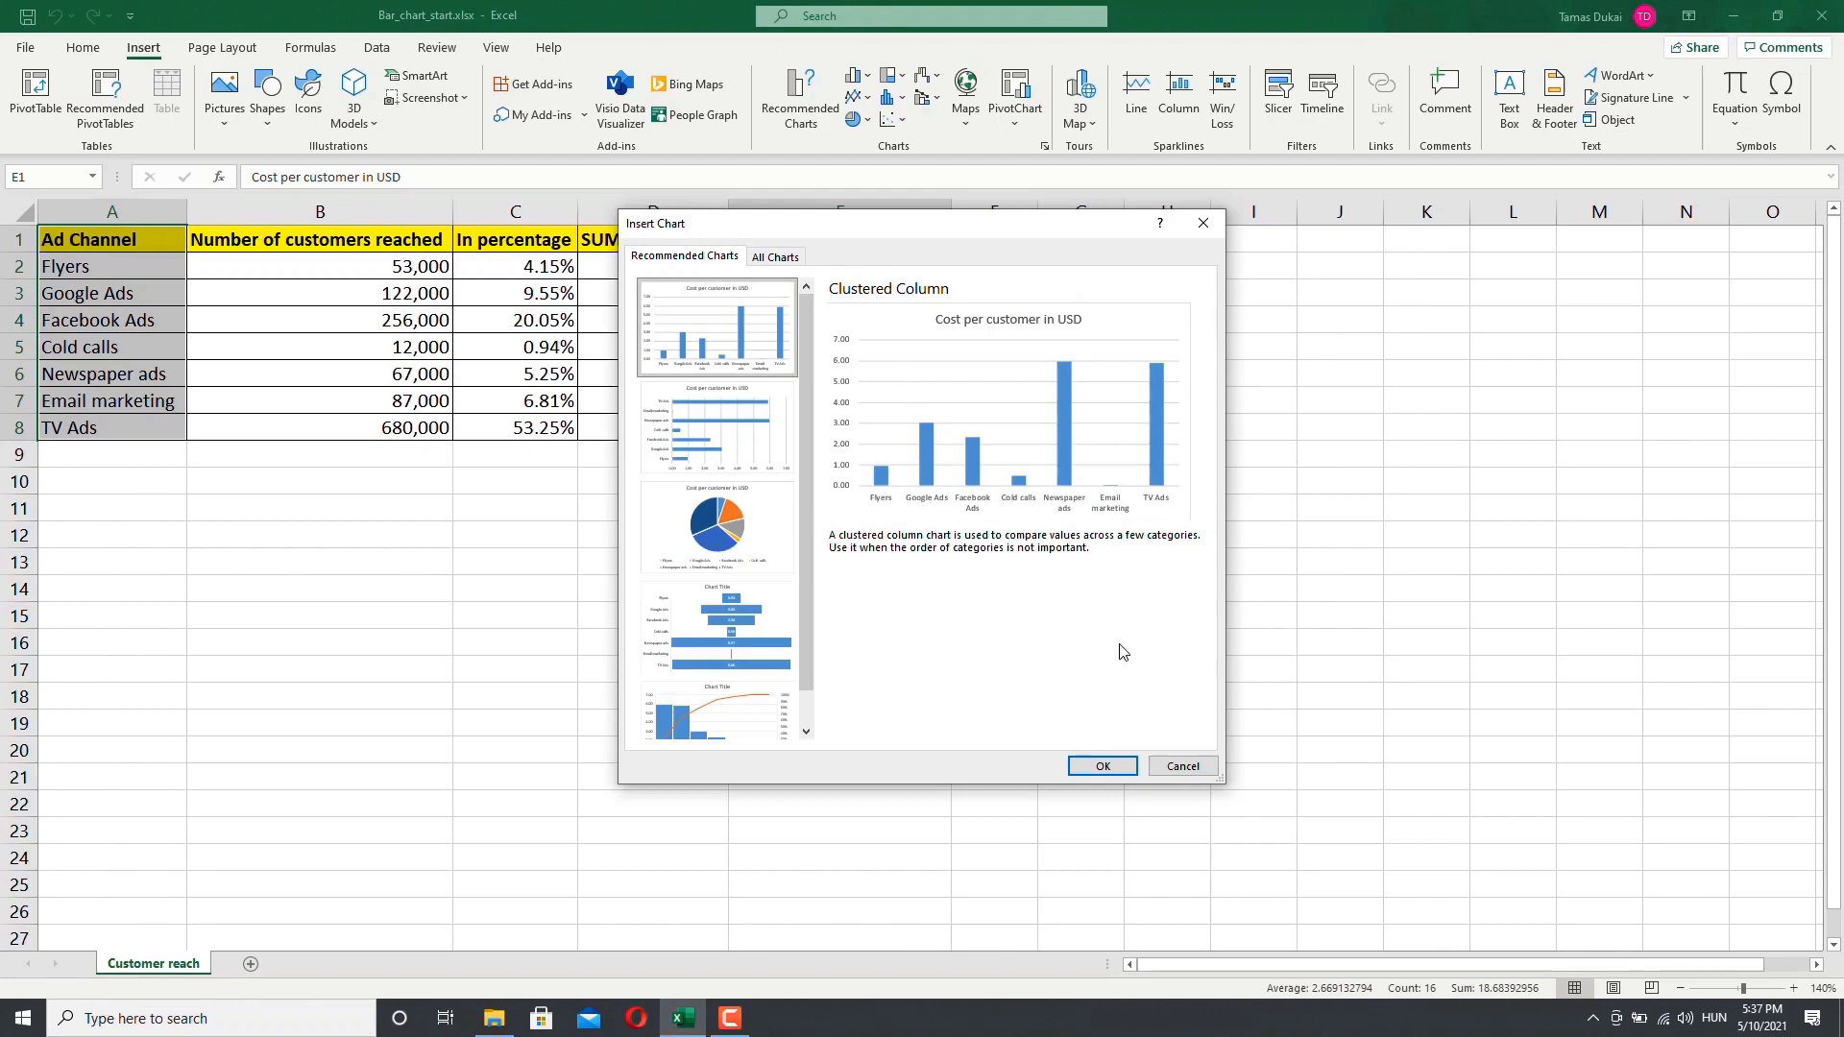
left_click(1203, 223)
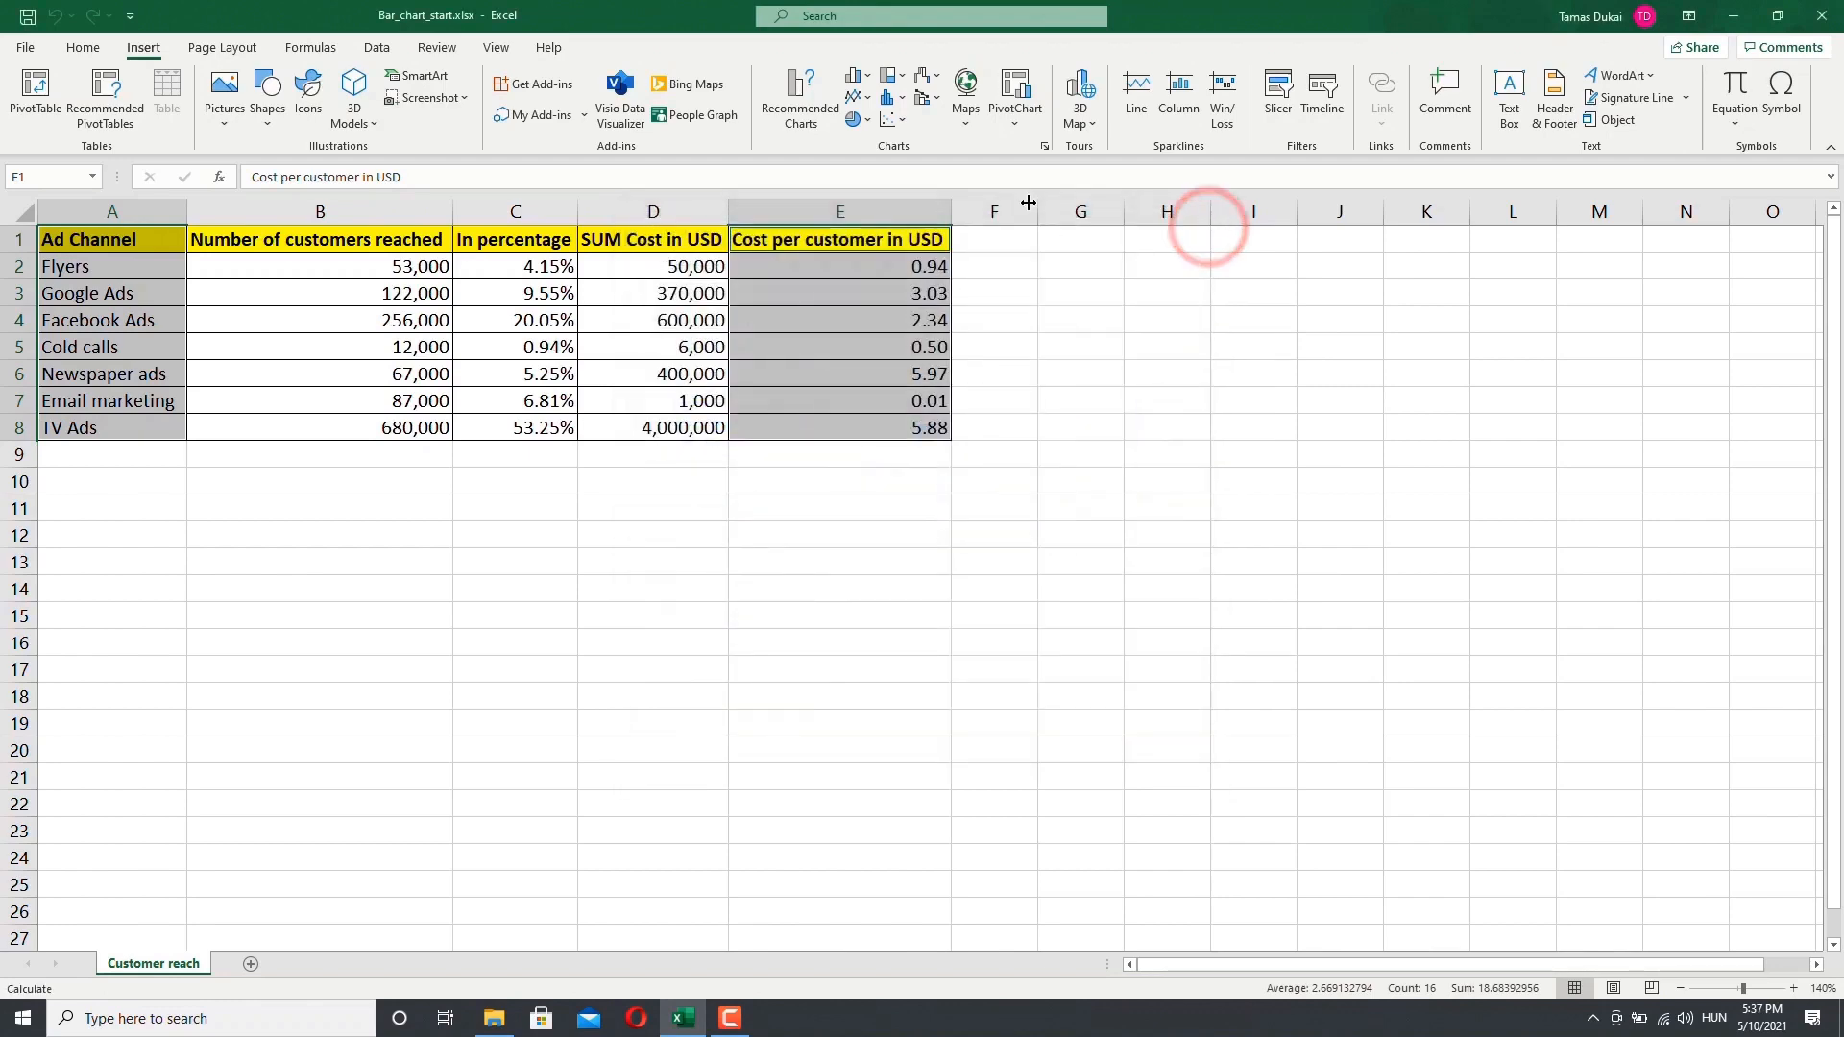
Step: Open the recommended charts for the selected data and preview the bar, pie, funnel and column suggestions
left_click(794, 106)
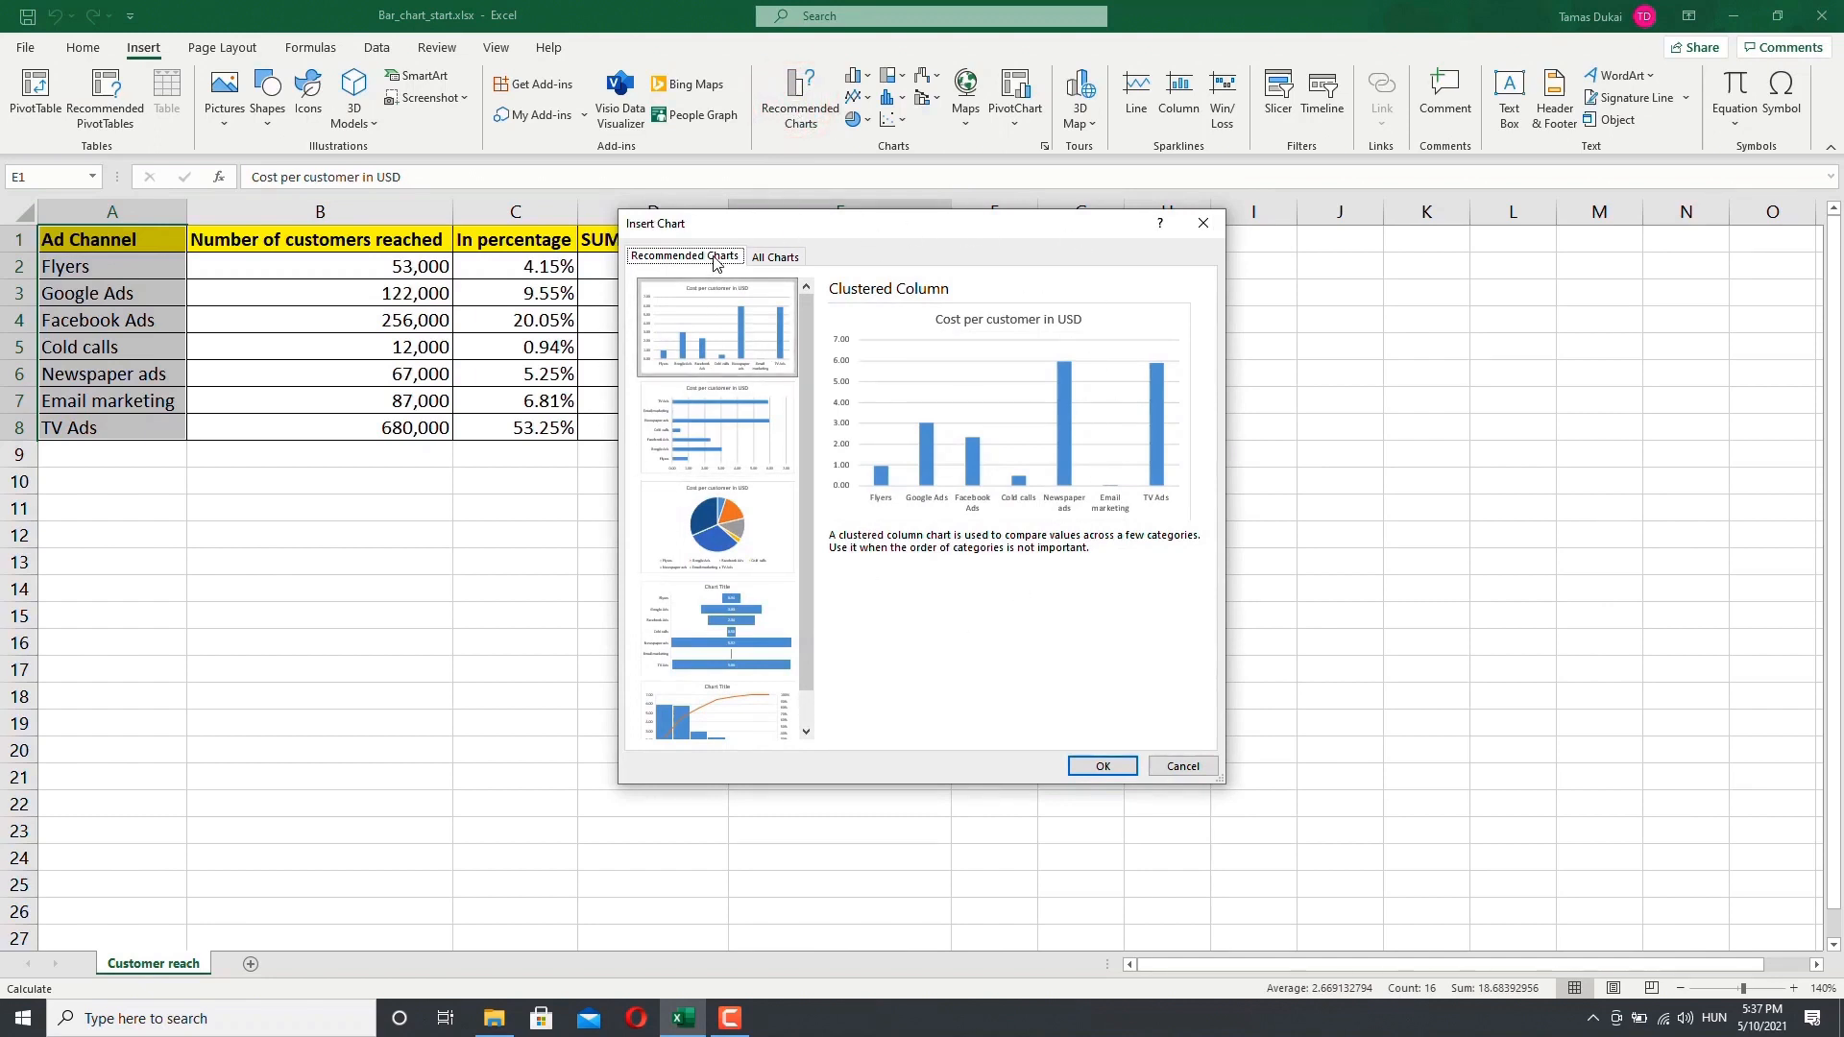
left_click(713, 423)
left_click(720, 525)
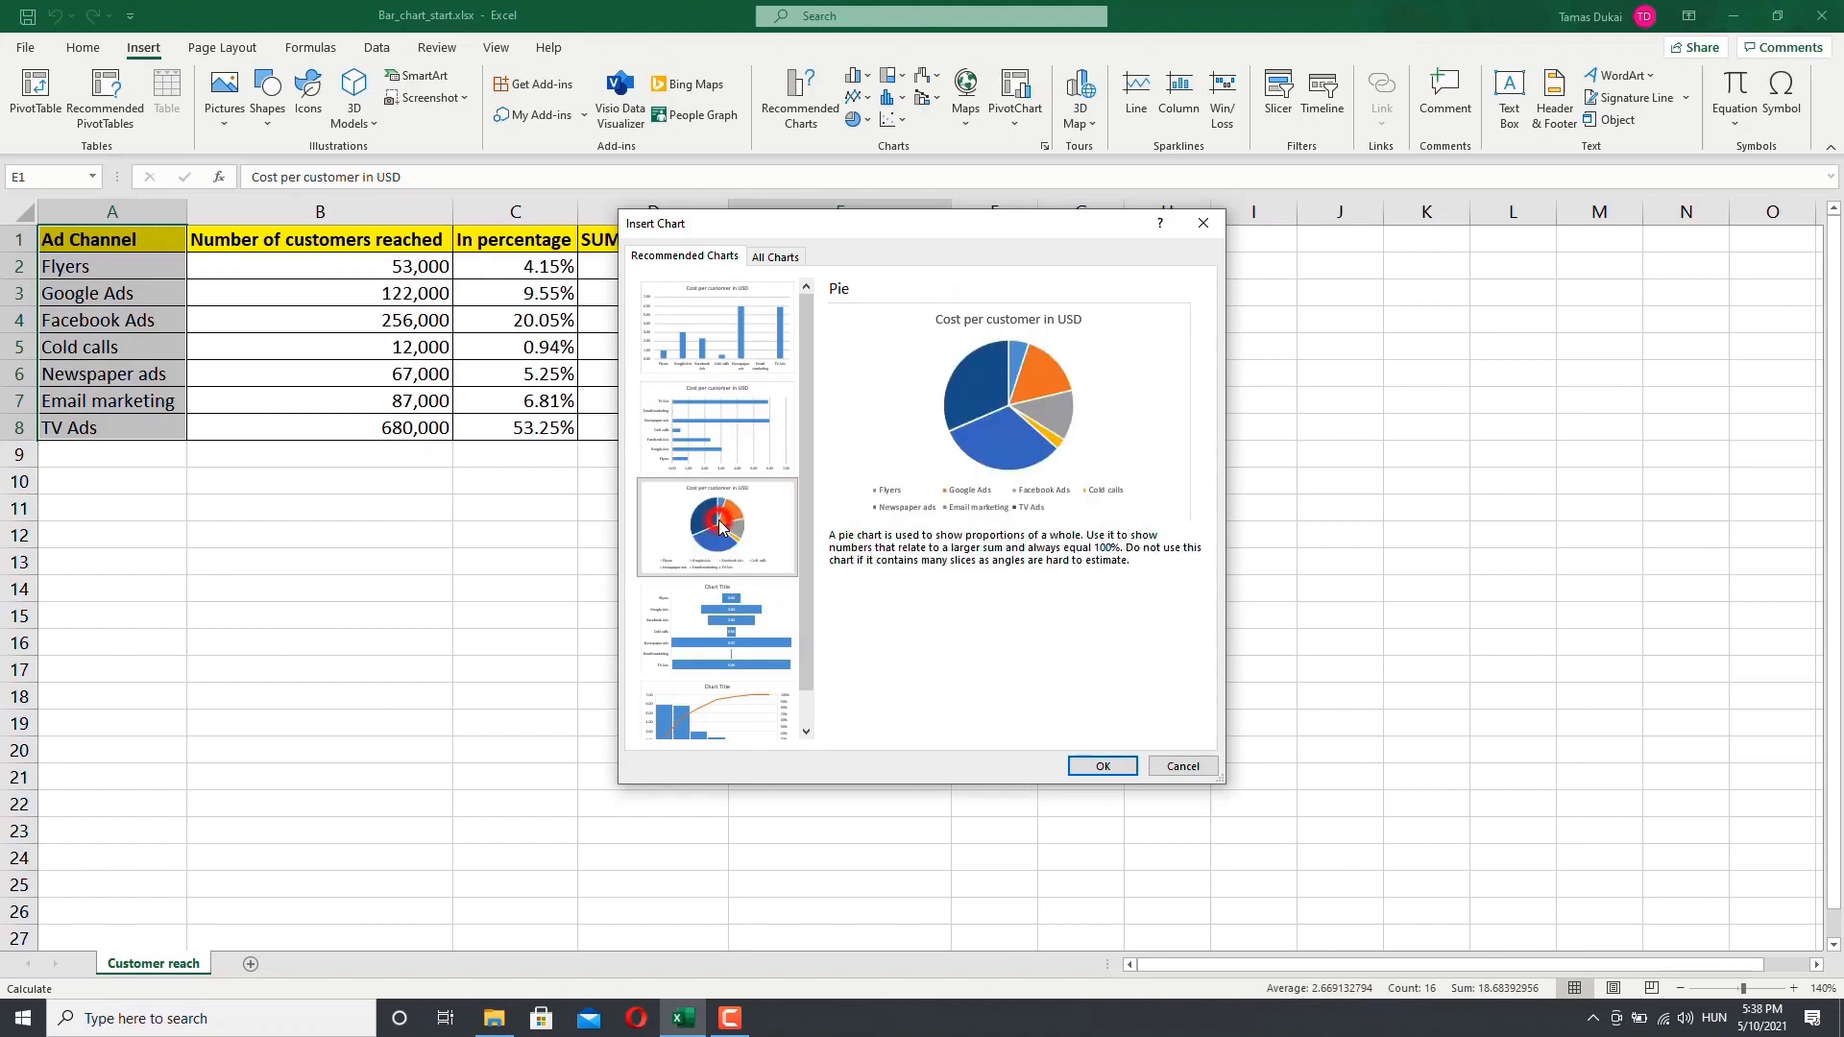
left_click(722, 619)
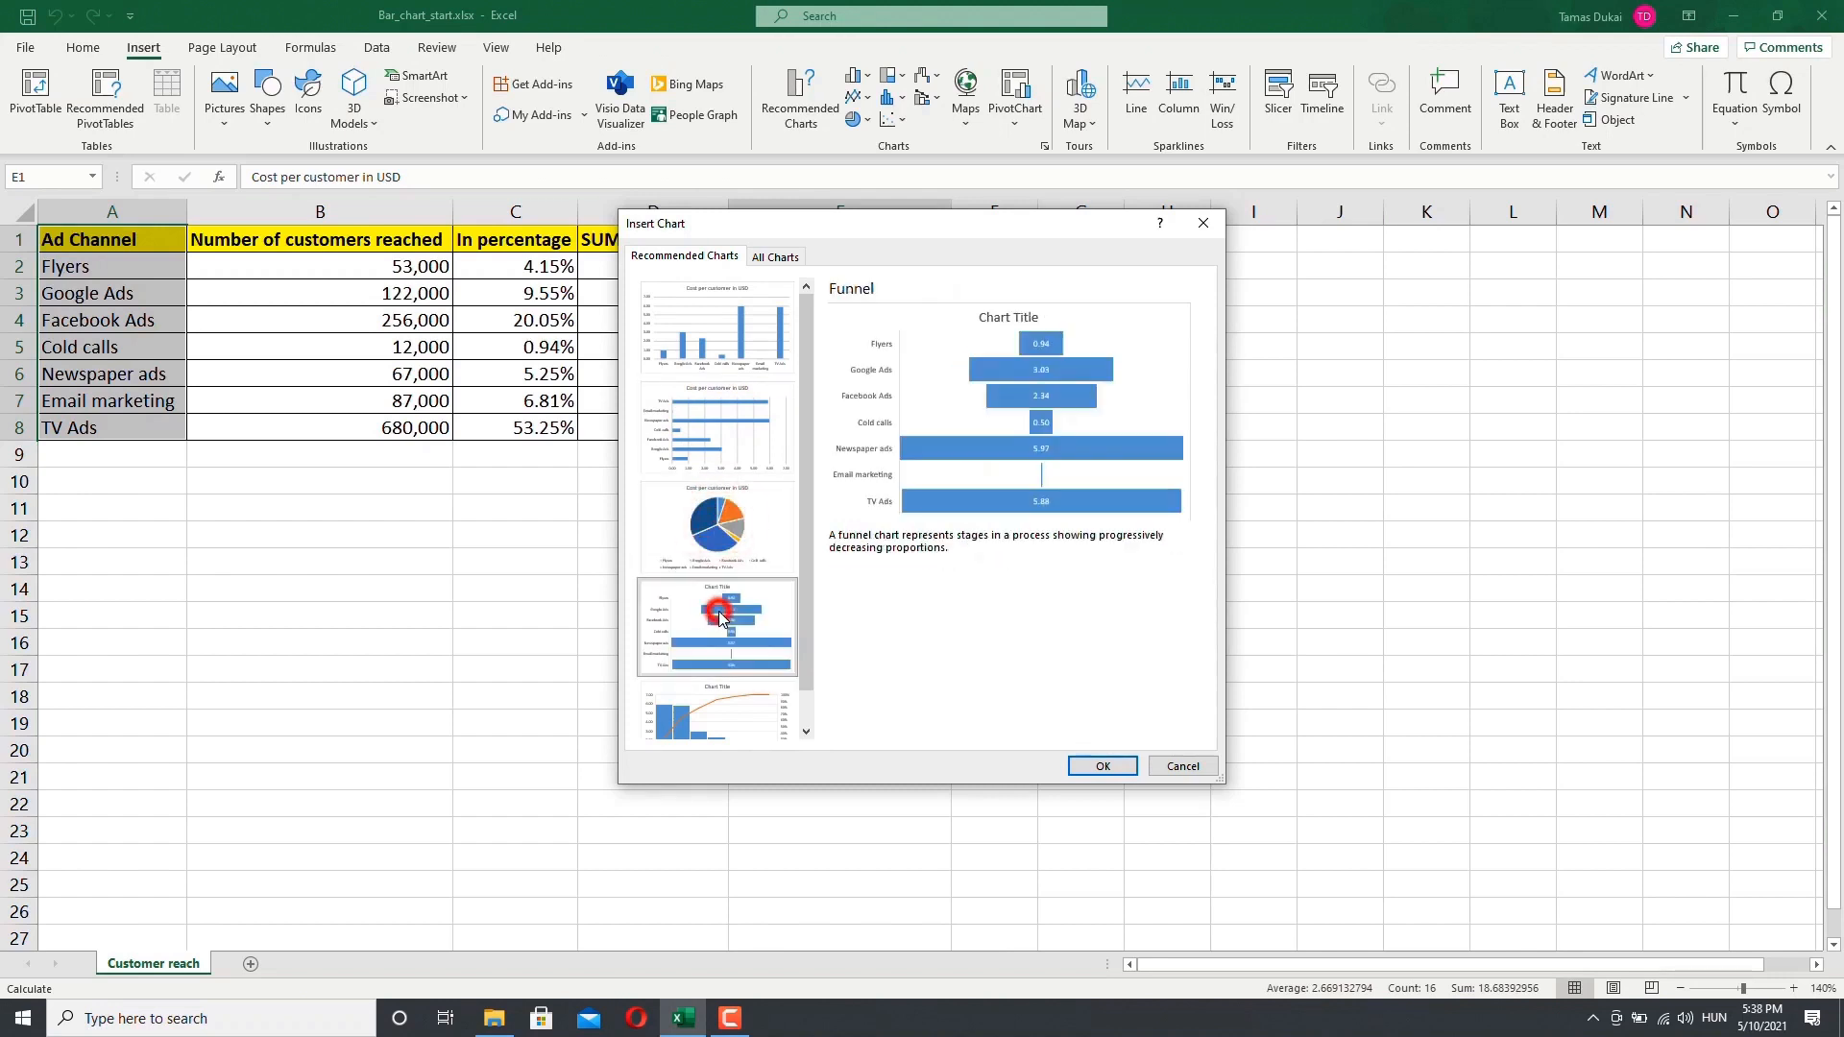
left_click(720, 536)
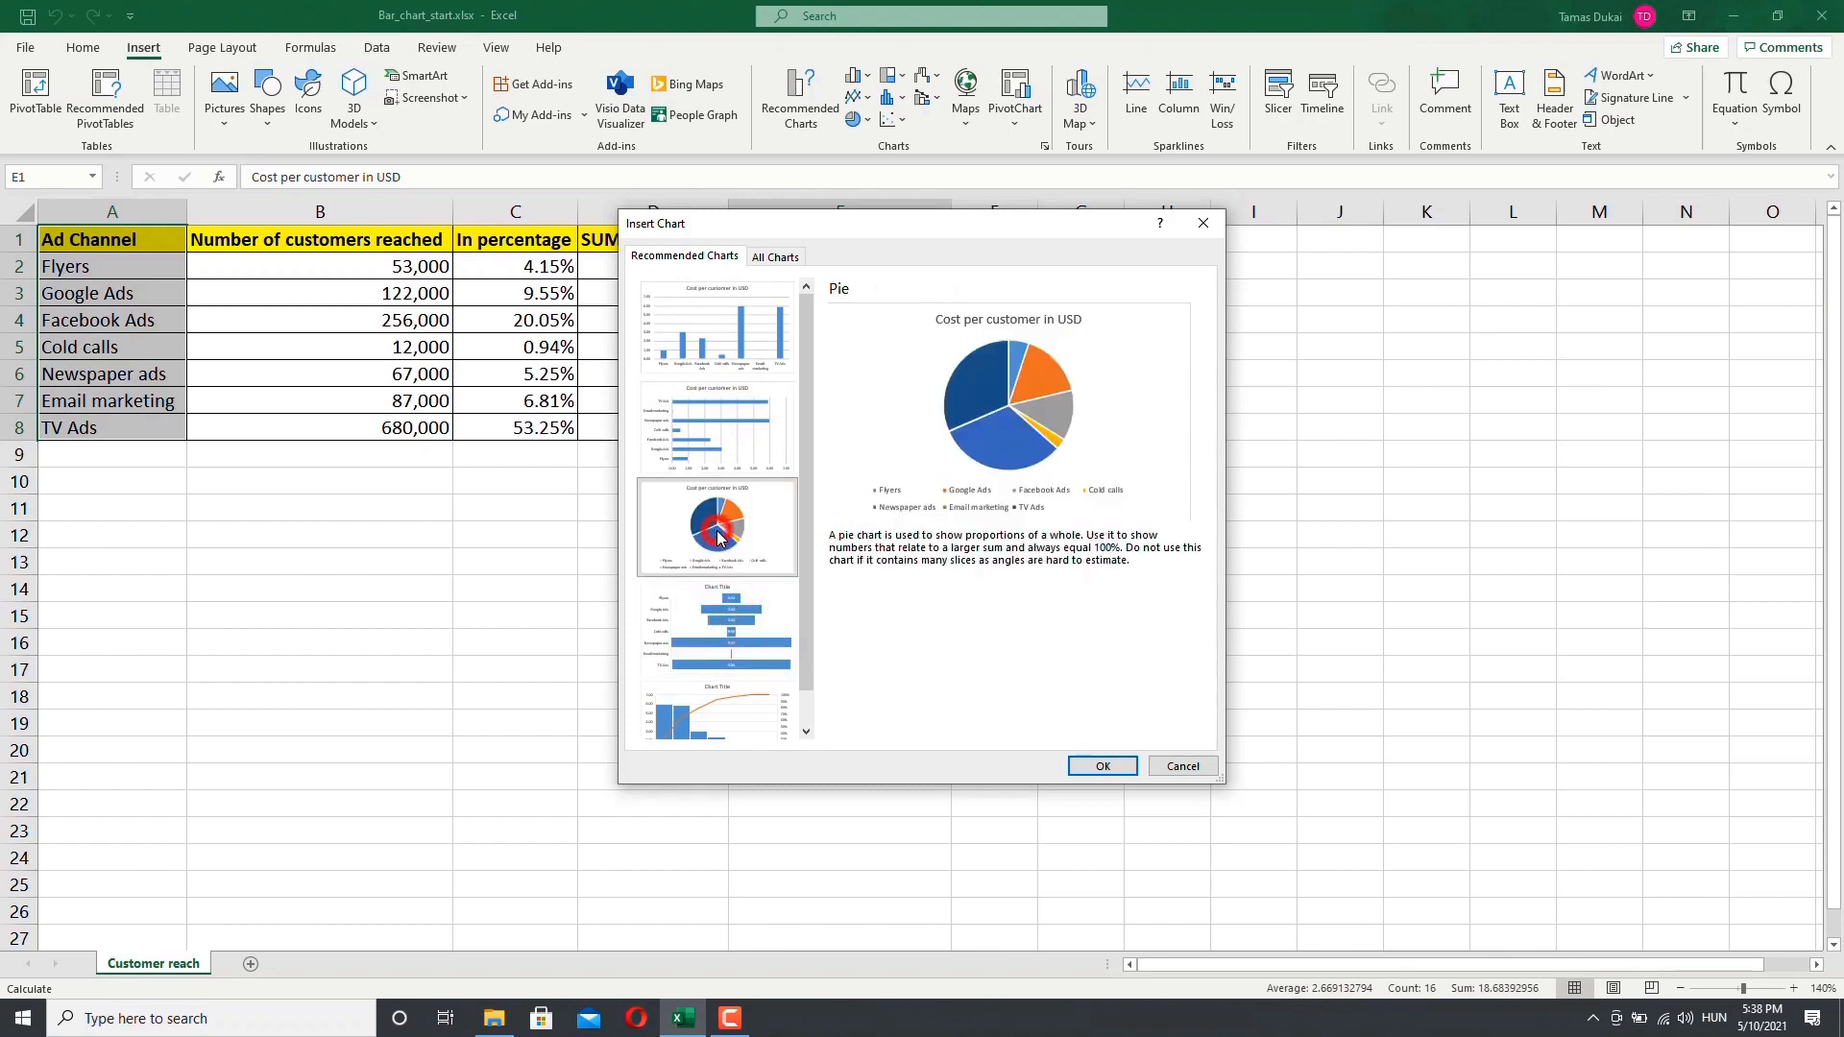
left_click(713, 453)
left_click(709, 363)
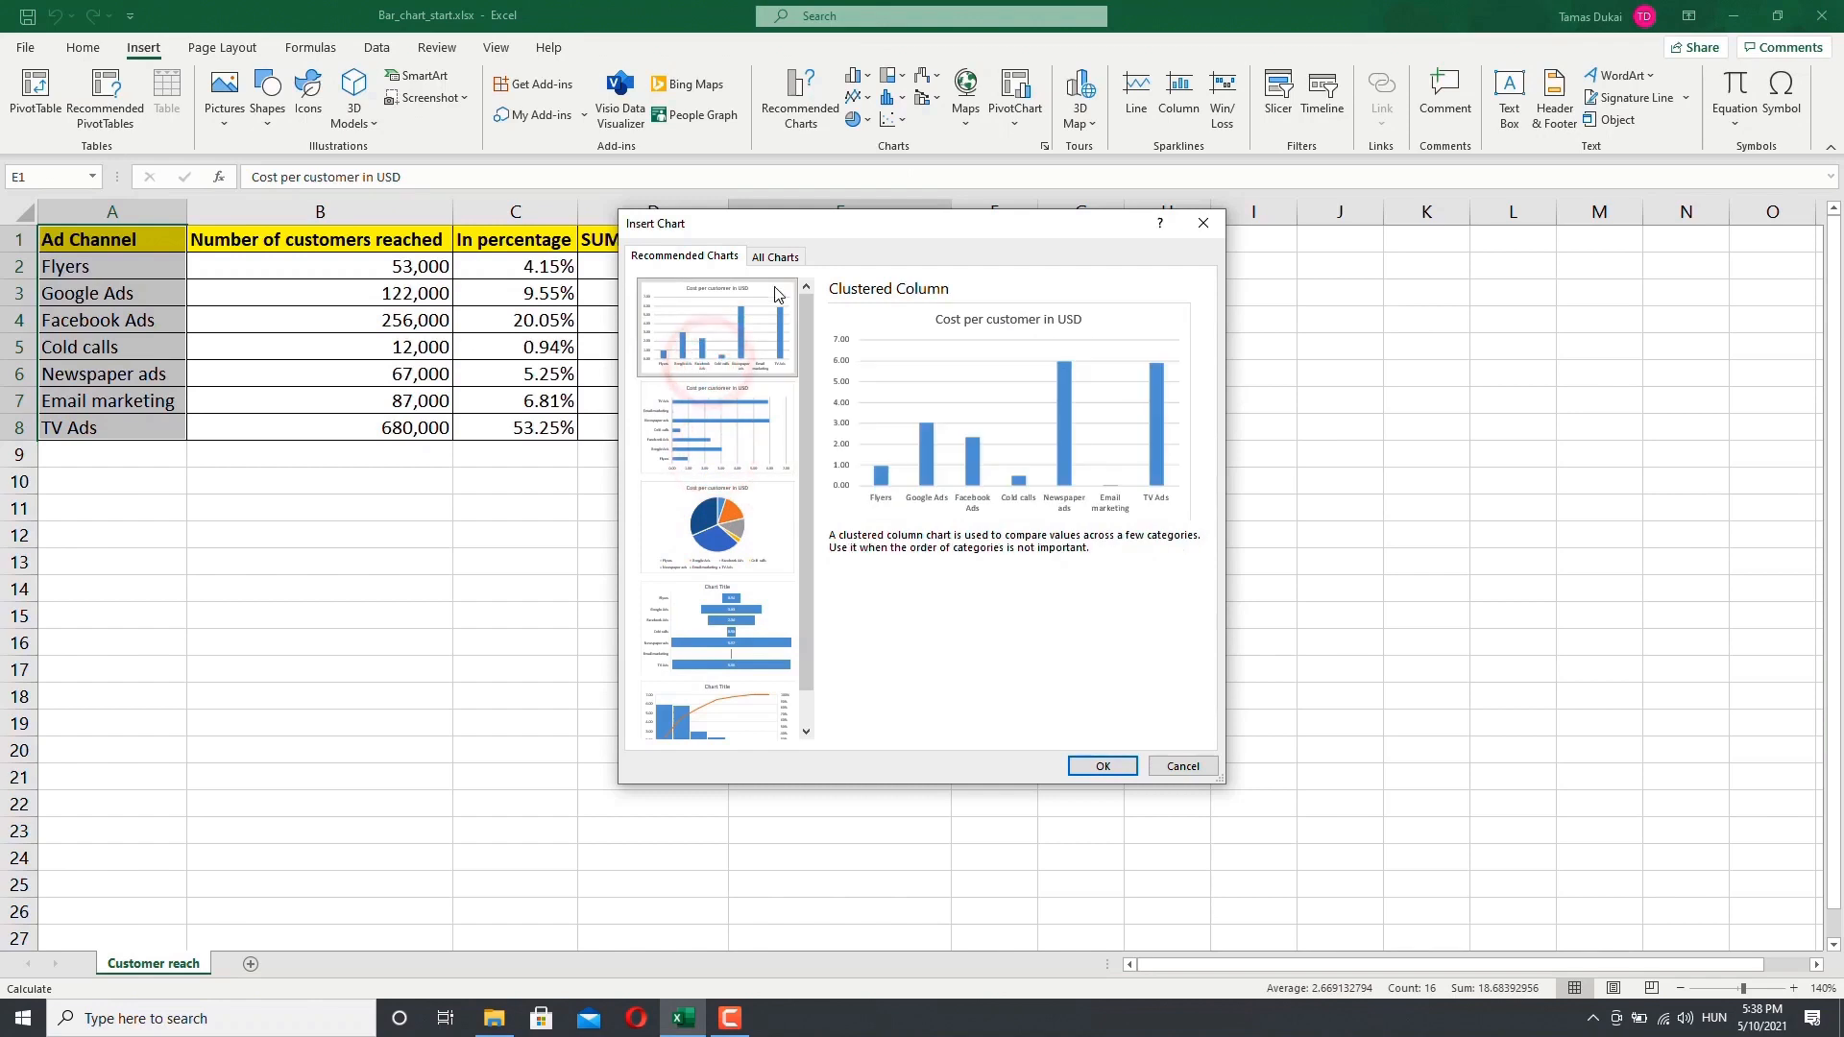
Step: Compare the bar chart subtypes among all charts and insert a Clustered Bar chart of cost per customer
left_click(777, 257)
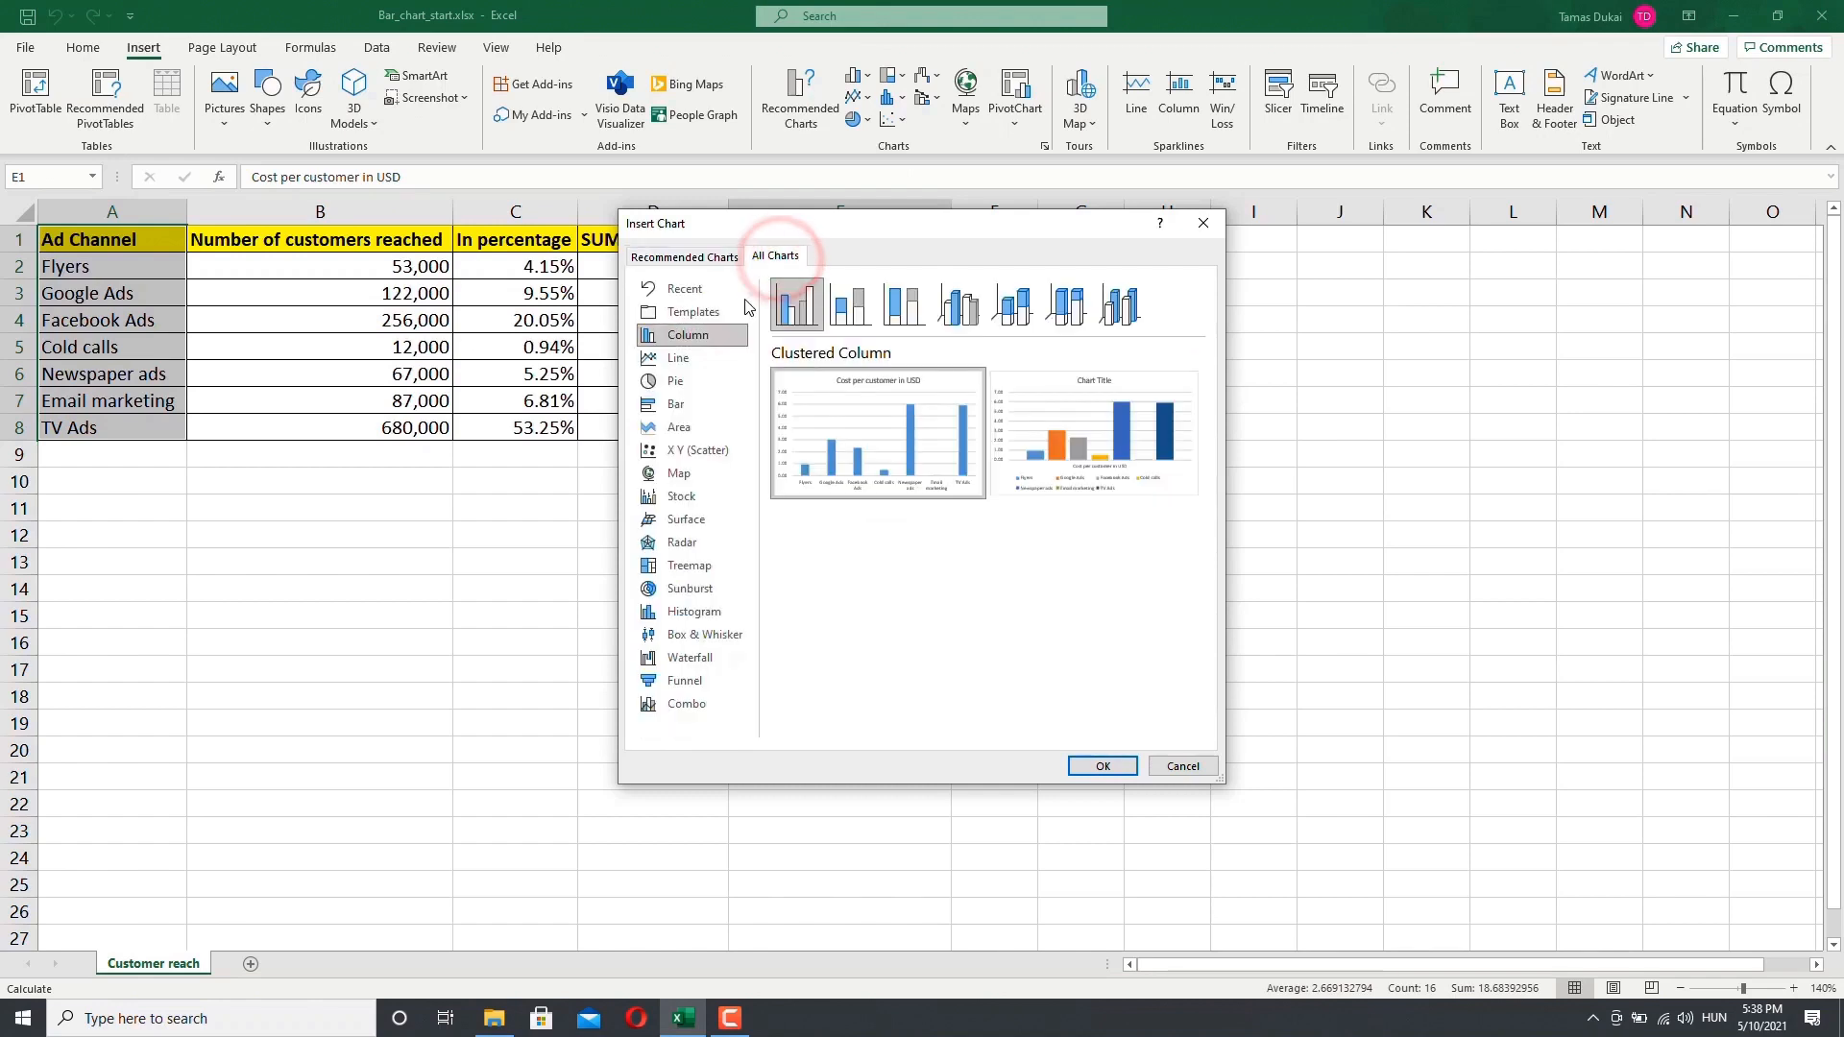
left_click(680, 408)
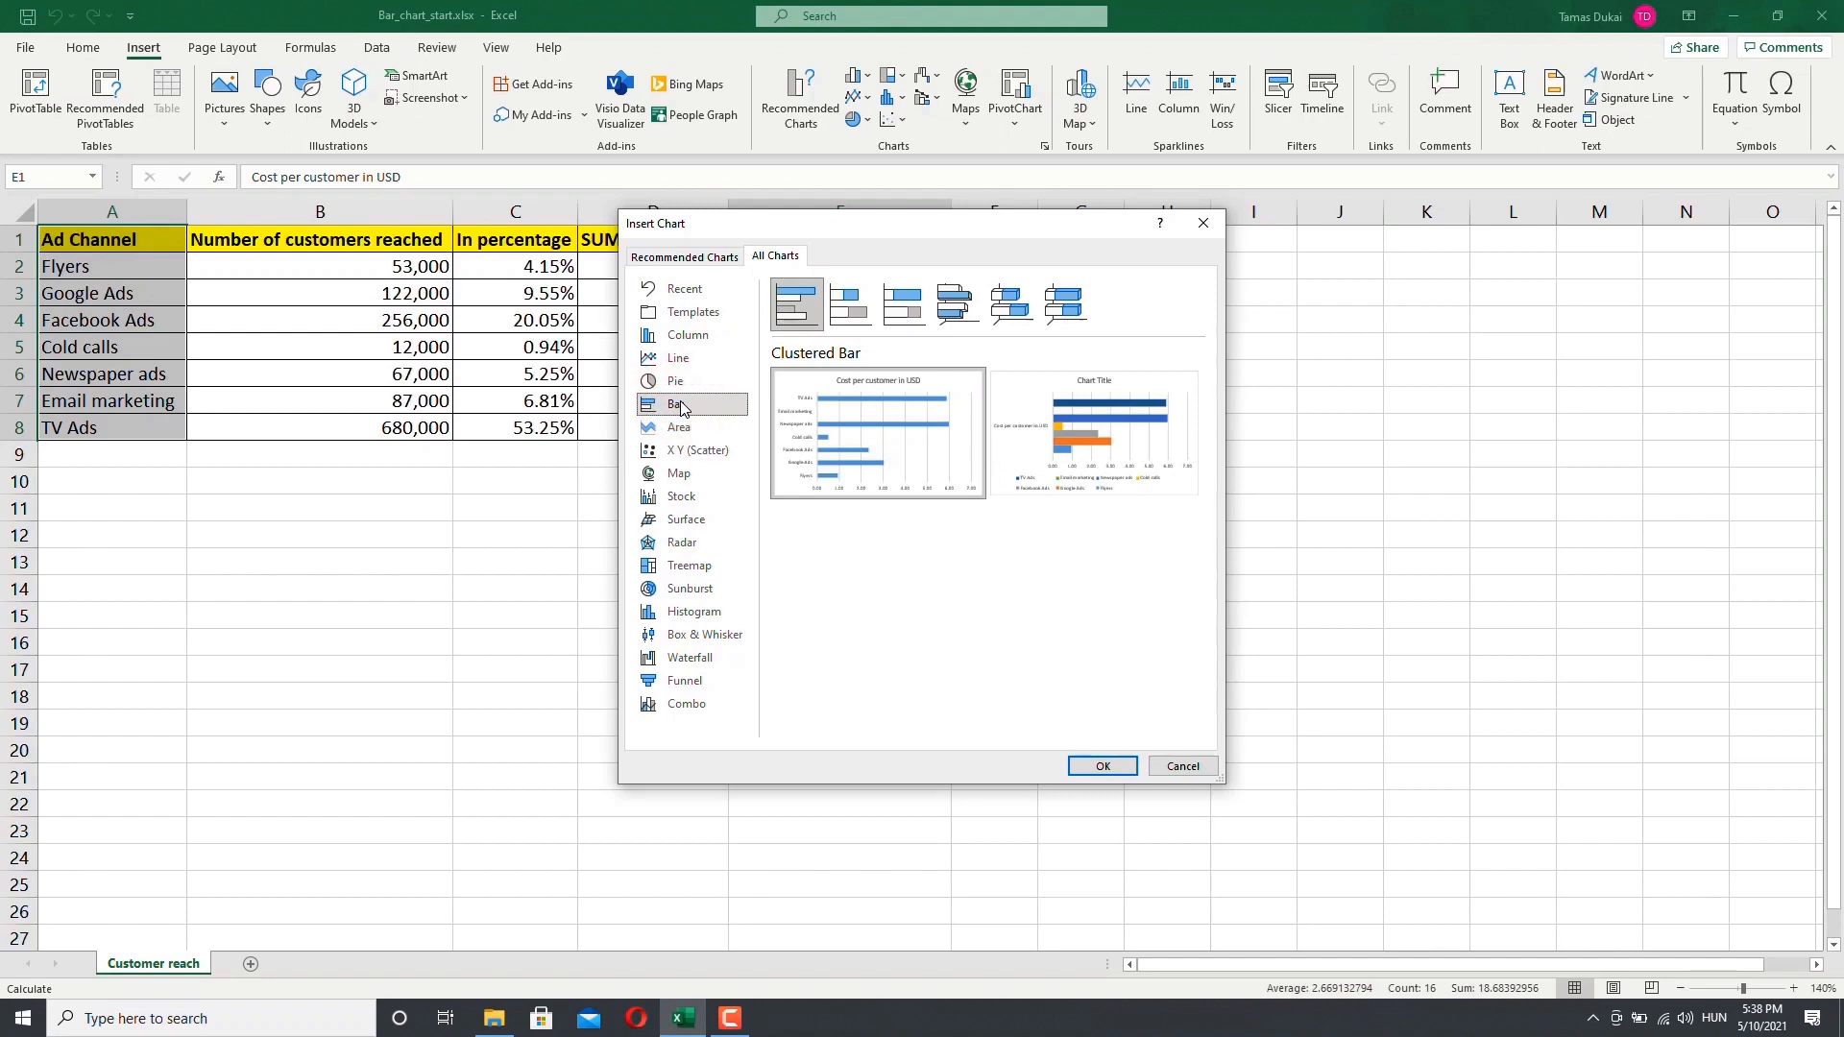
left_click(858, 308)
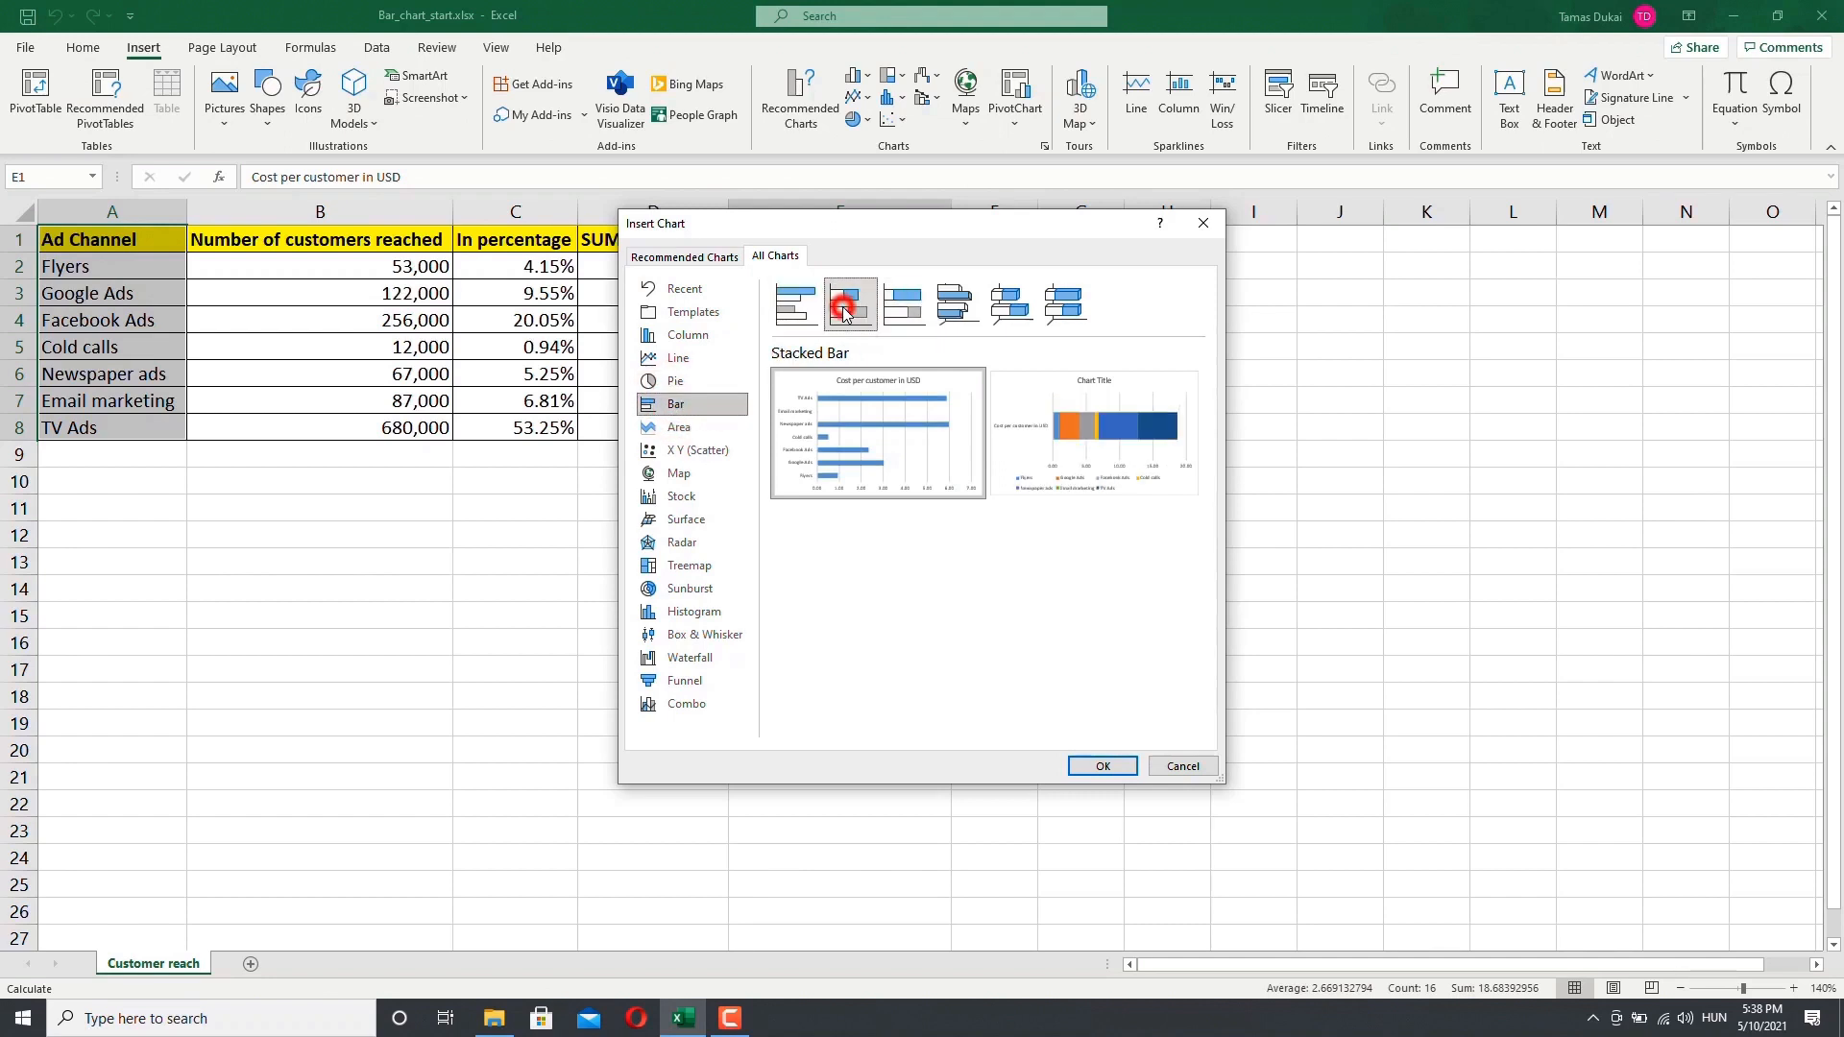
left_click(912, 313)
left_click(956, 306)
left_click(1007, 313)
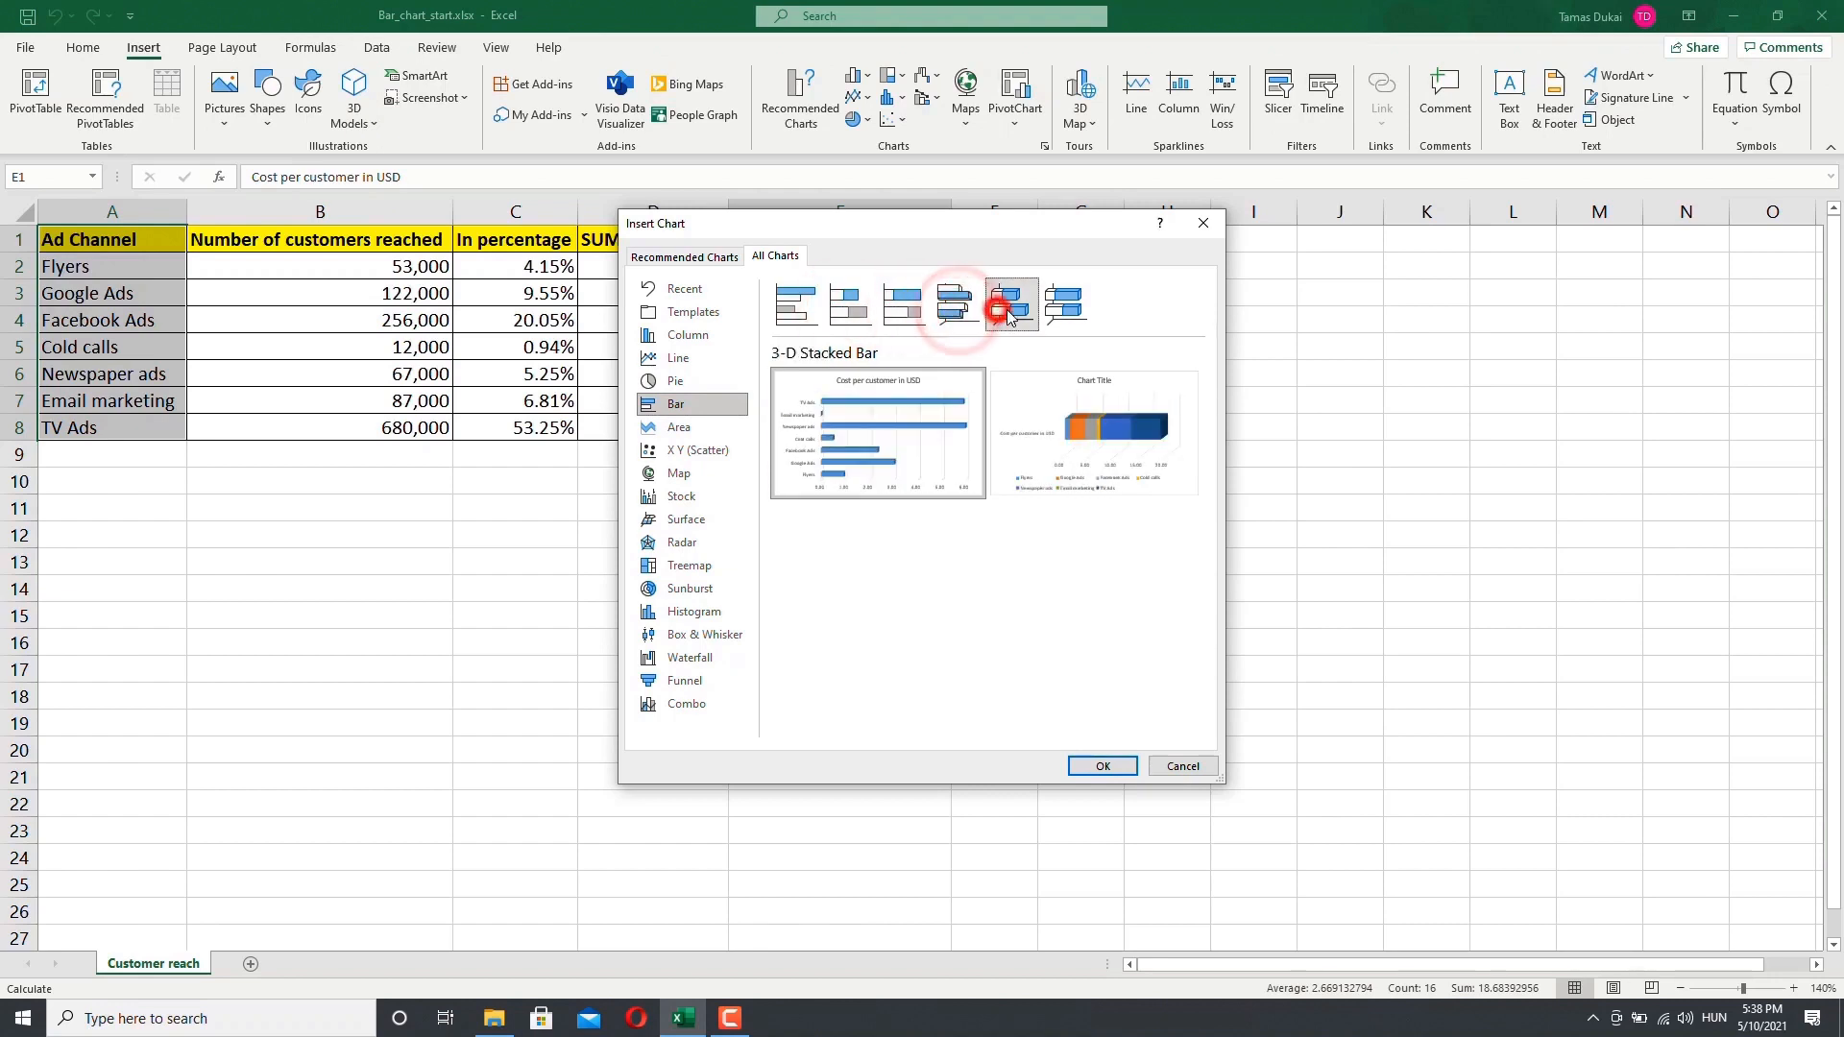
left_click(1063, 307)
left_click(1021, 317)
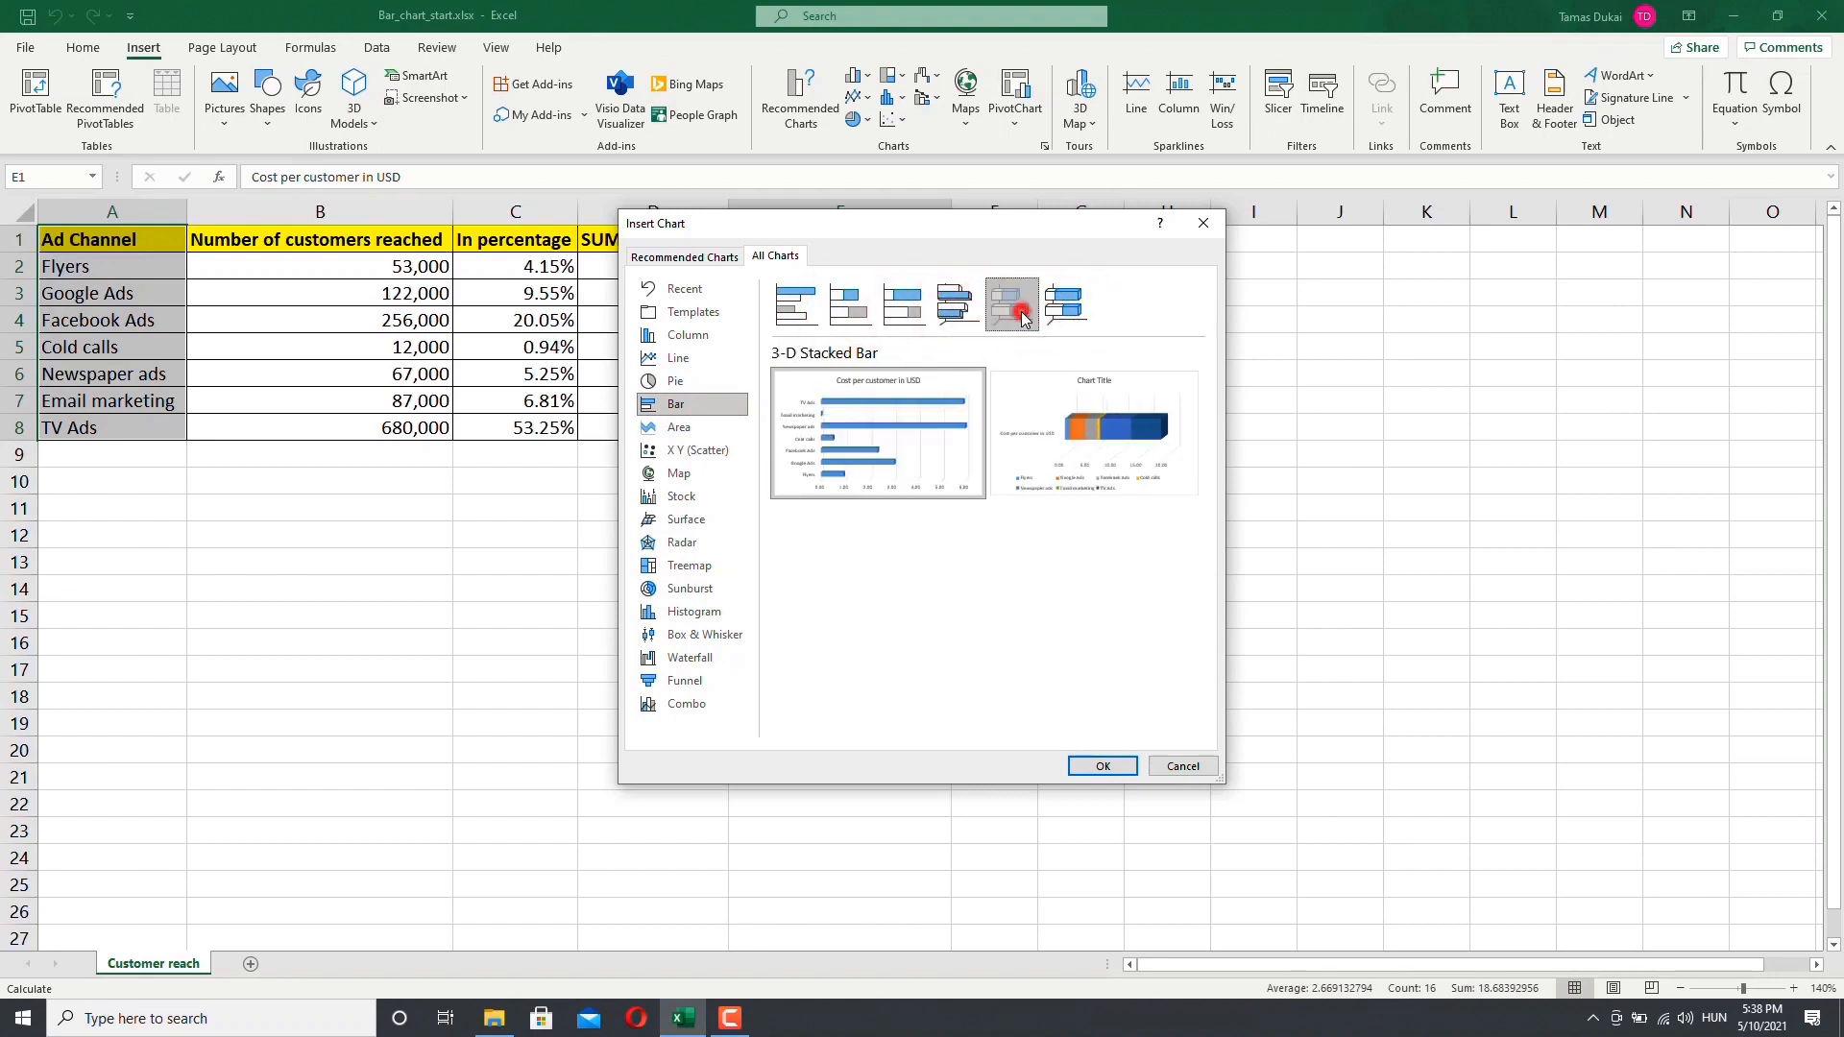
left_click(955, 306)
left_click(902, 306)
left_click(849, 307)
left_click(798, 318)
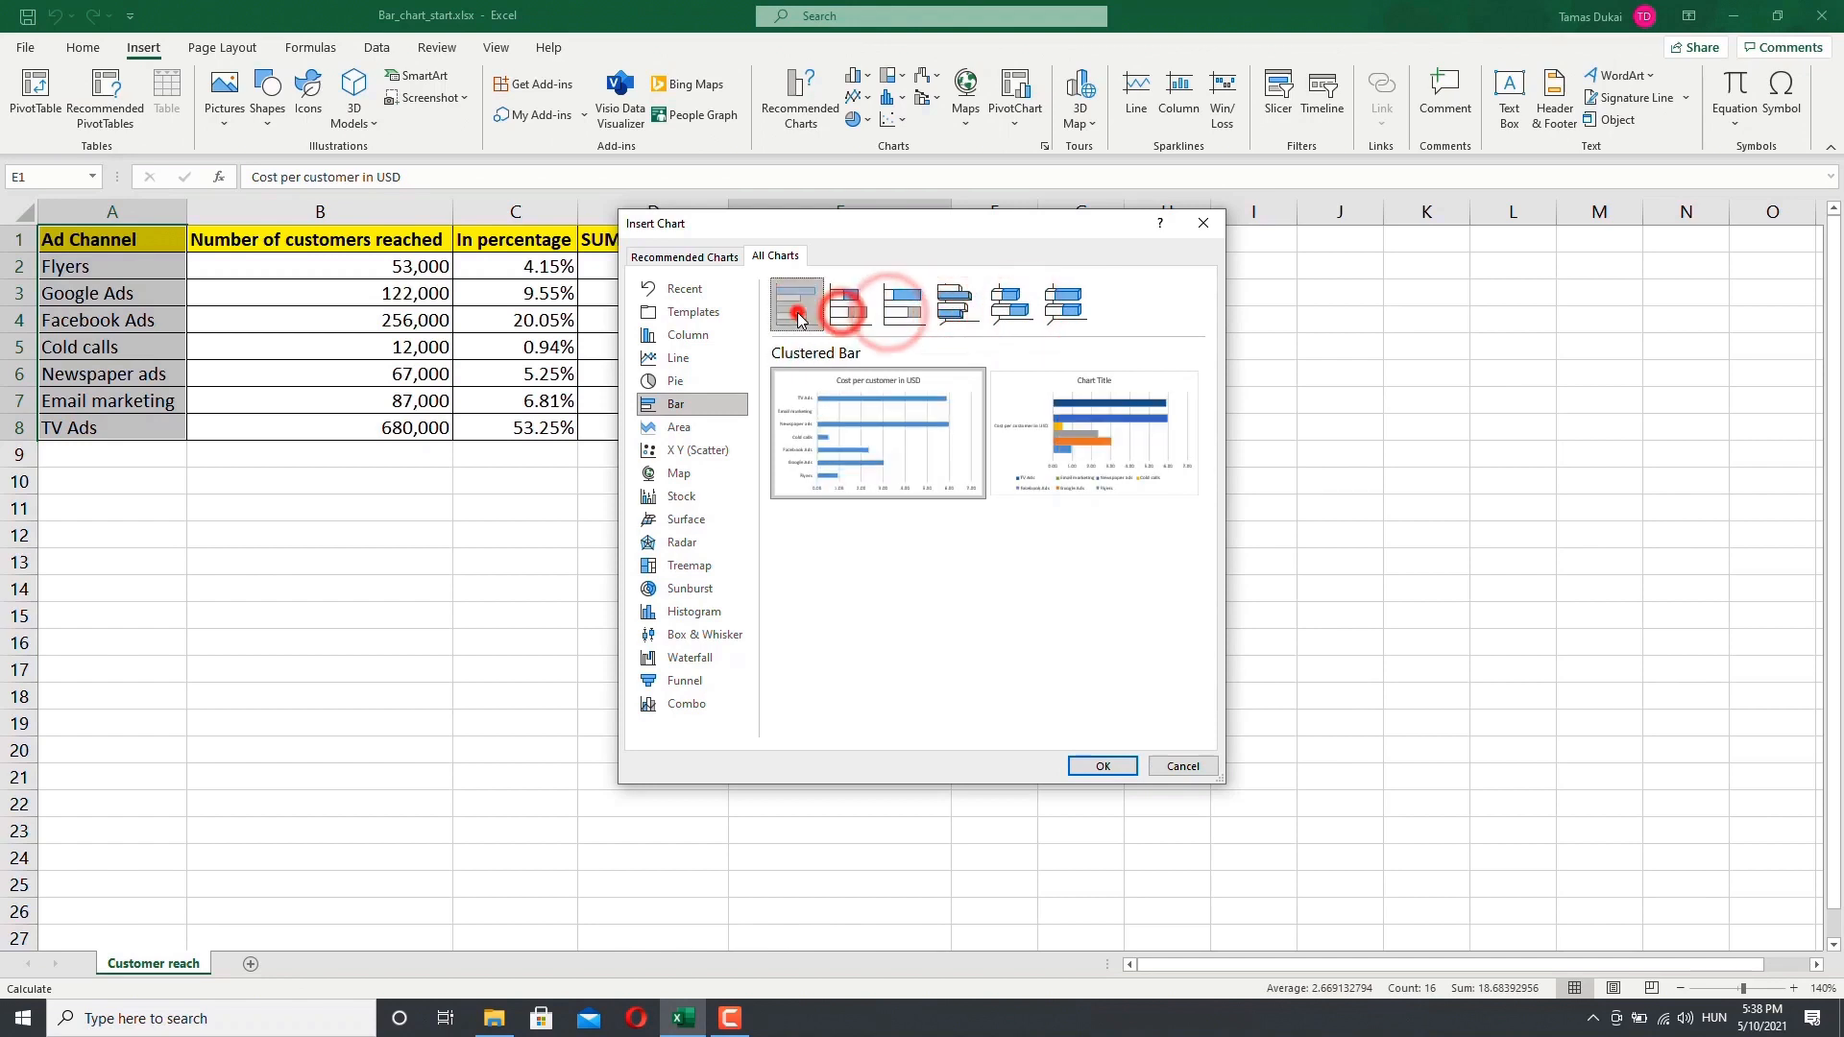
mouse_move(1051, 468)
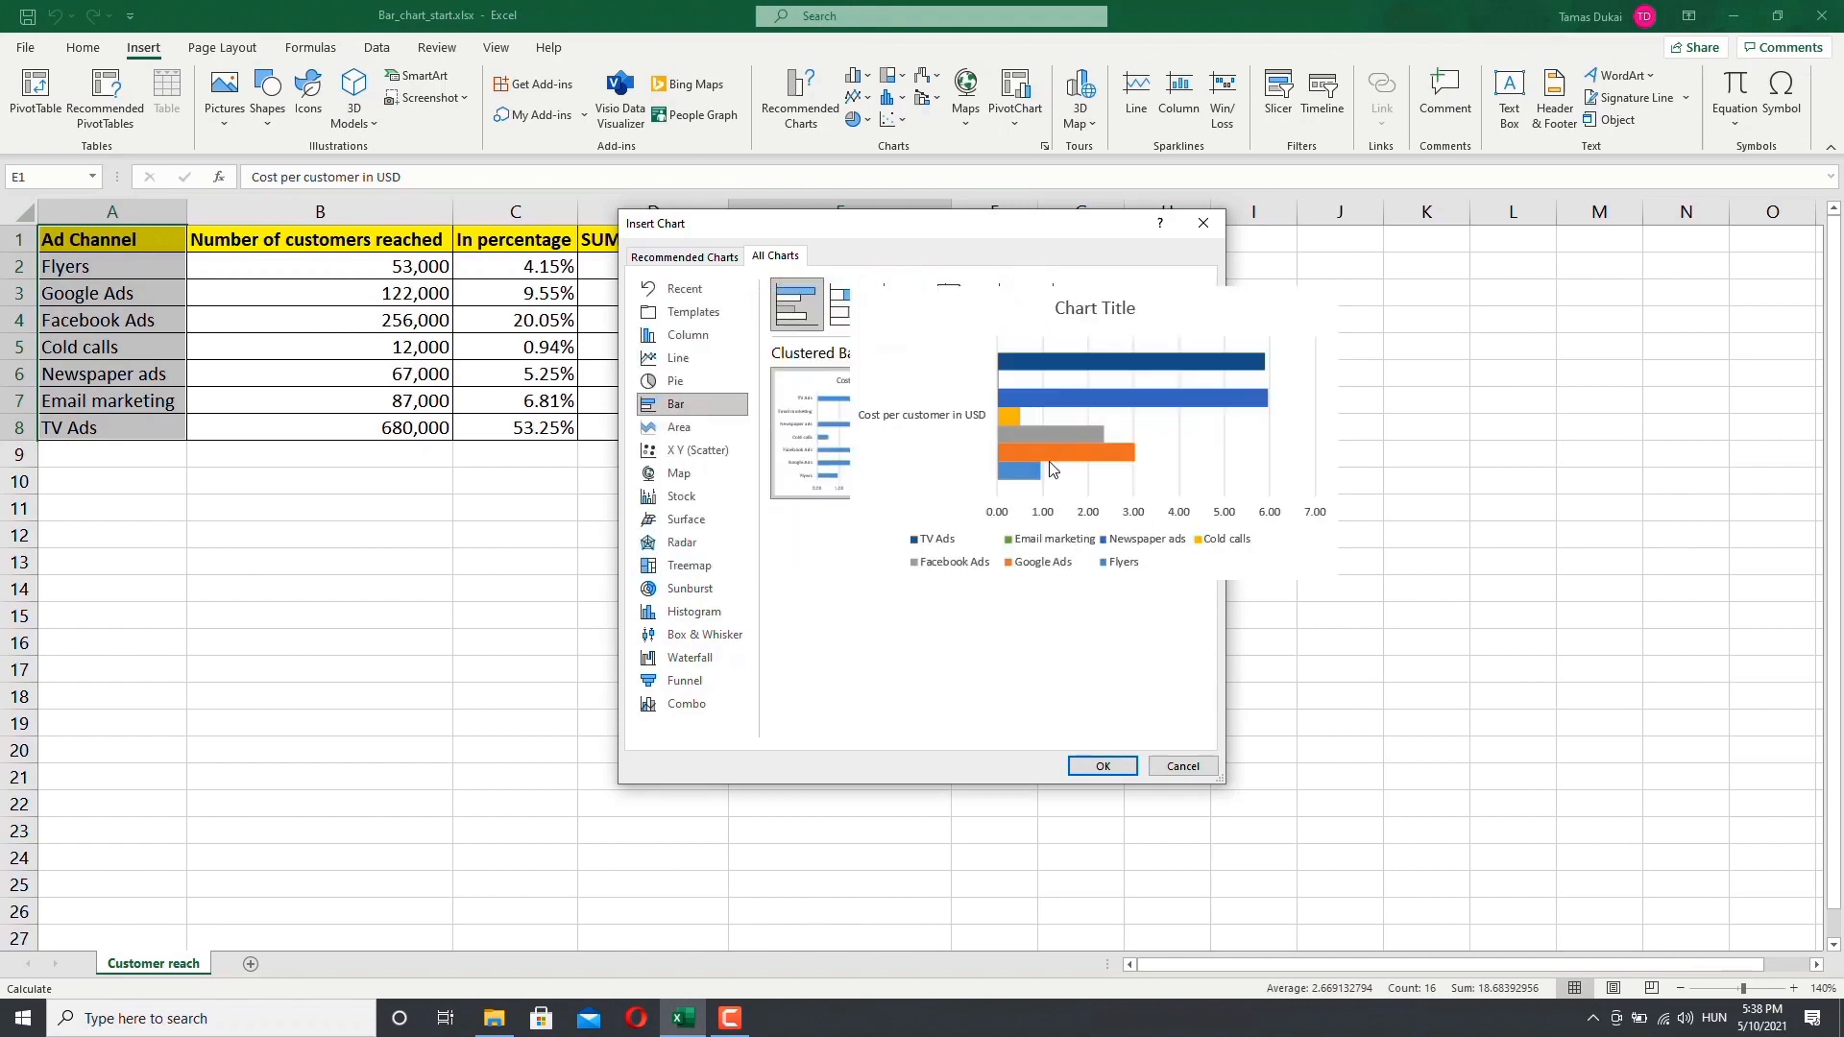
mouse_move(873, 448)
mouse_move(1071, 423)
mouse_move(880, 386)
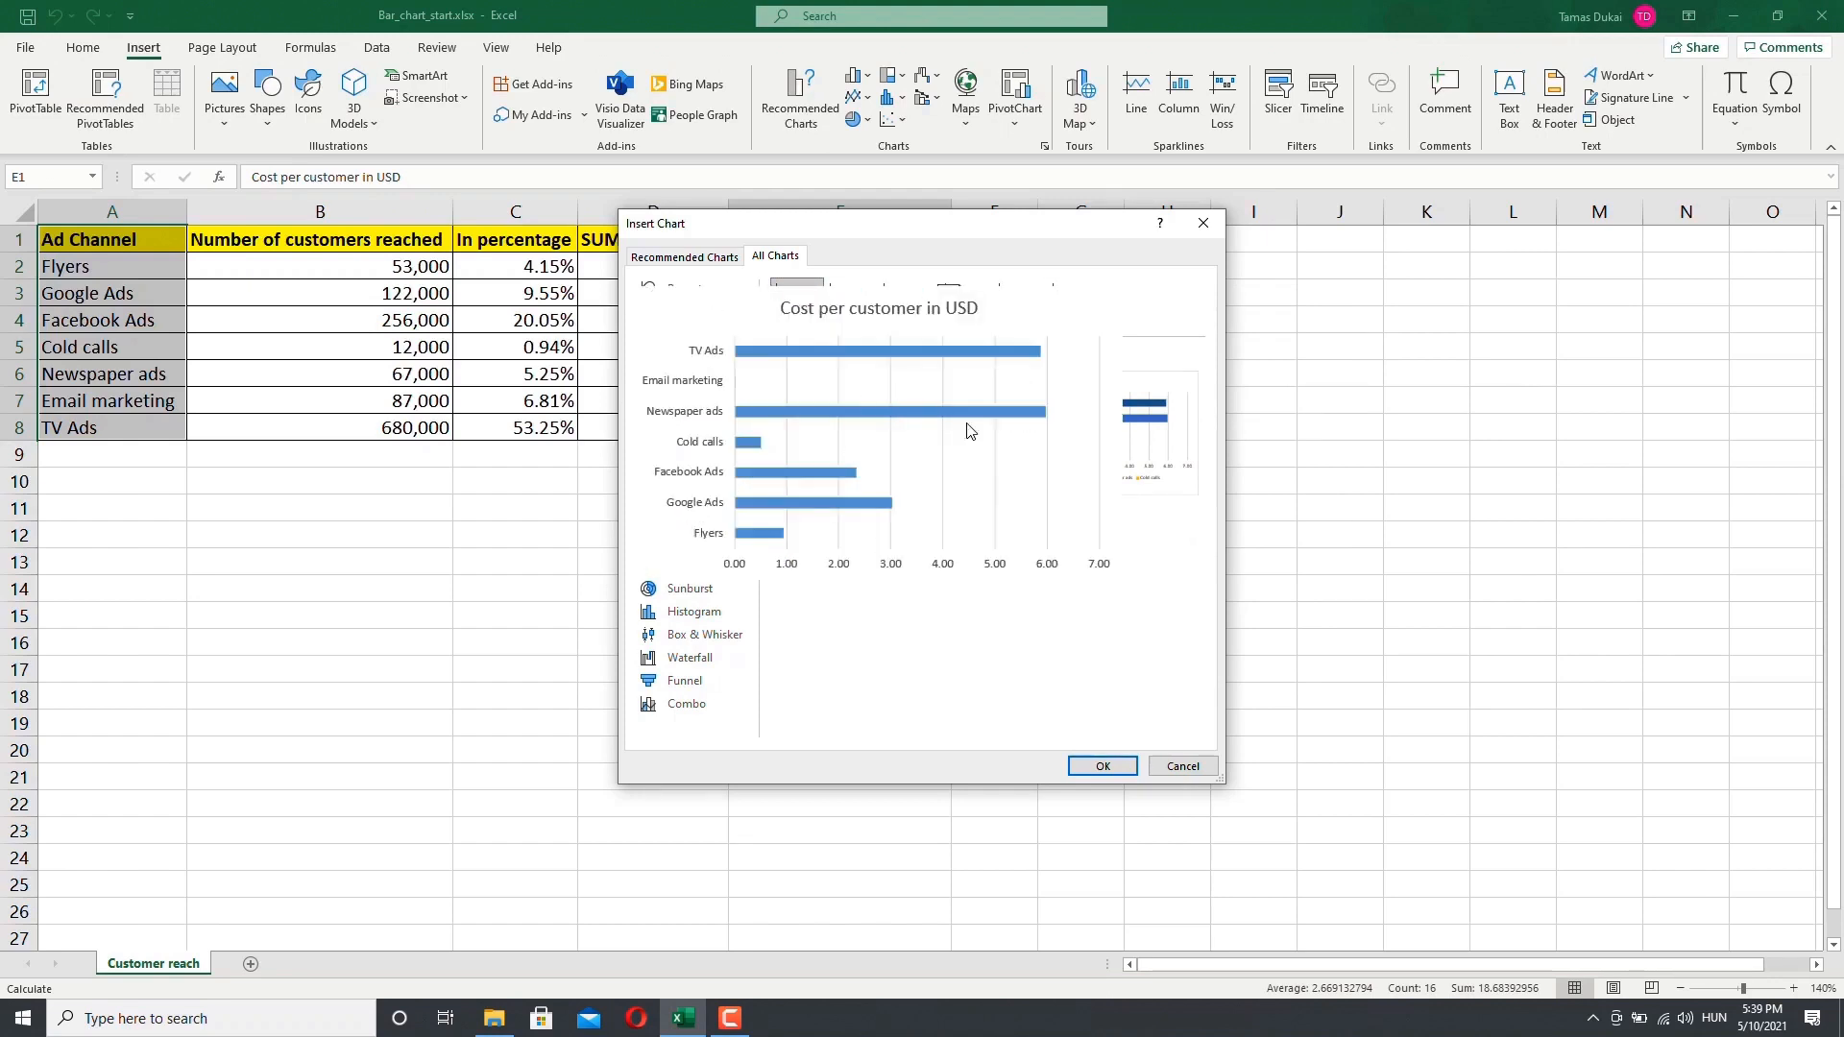
left_click(1101, 767)
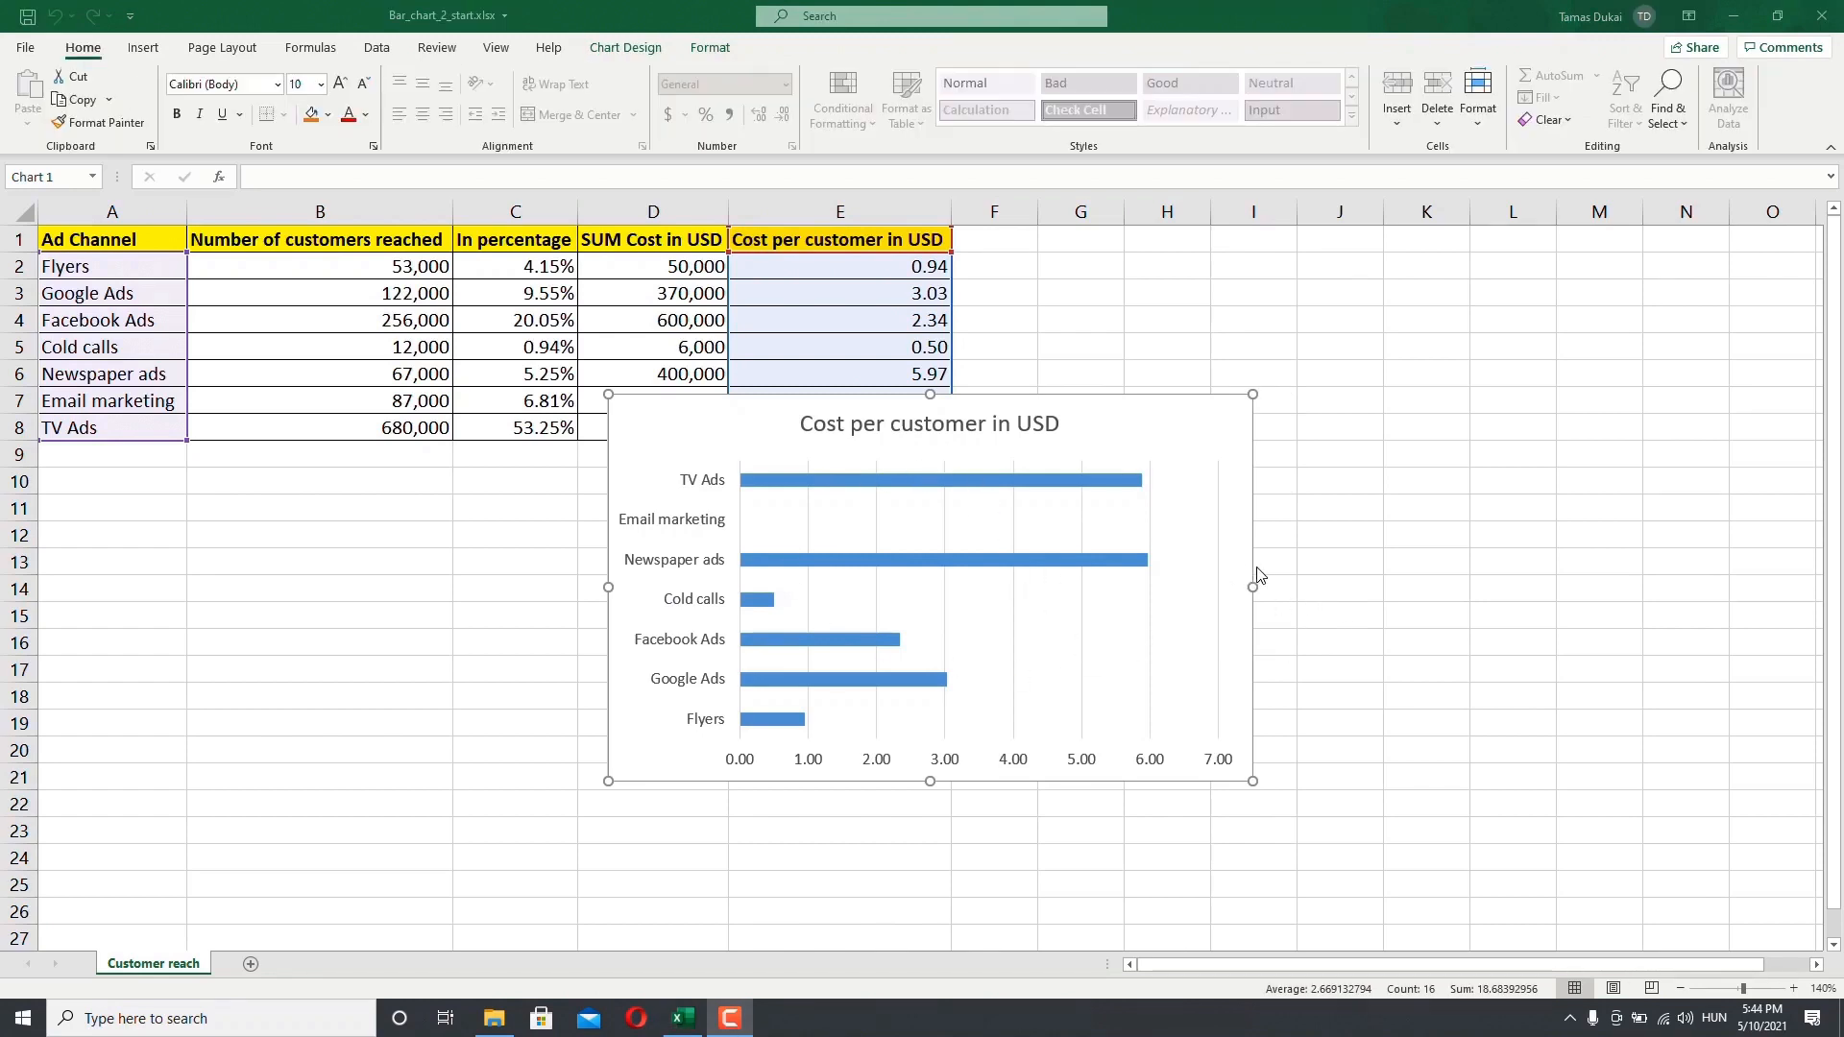
Step: Move the chart below the table so it starts at column A under row 9
left_click(746, 442)
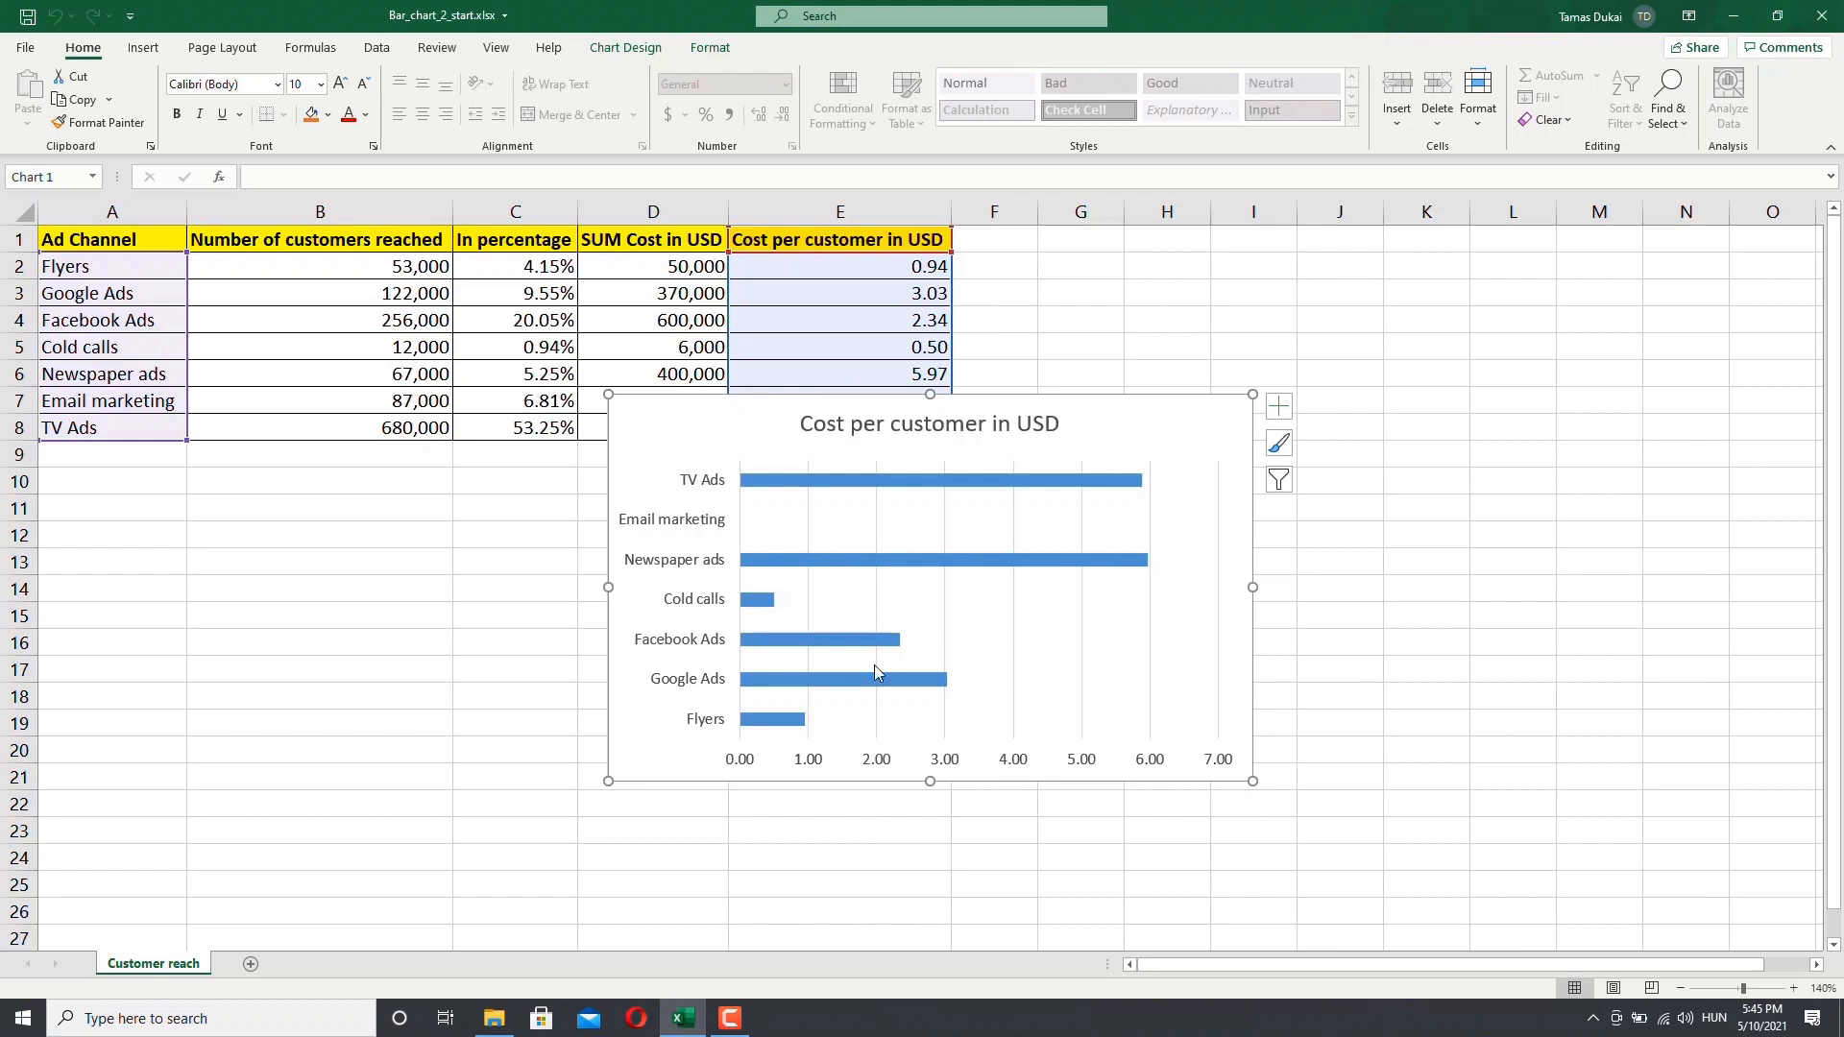
left_click(491, 535)
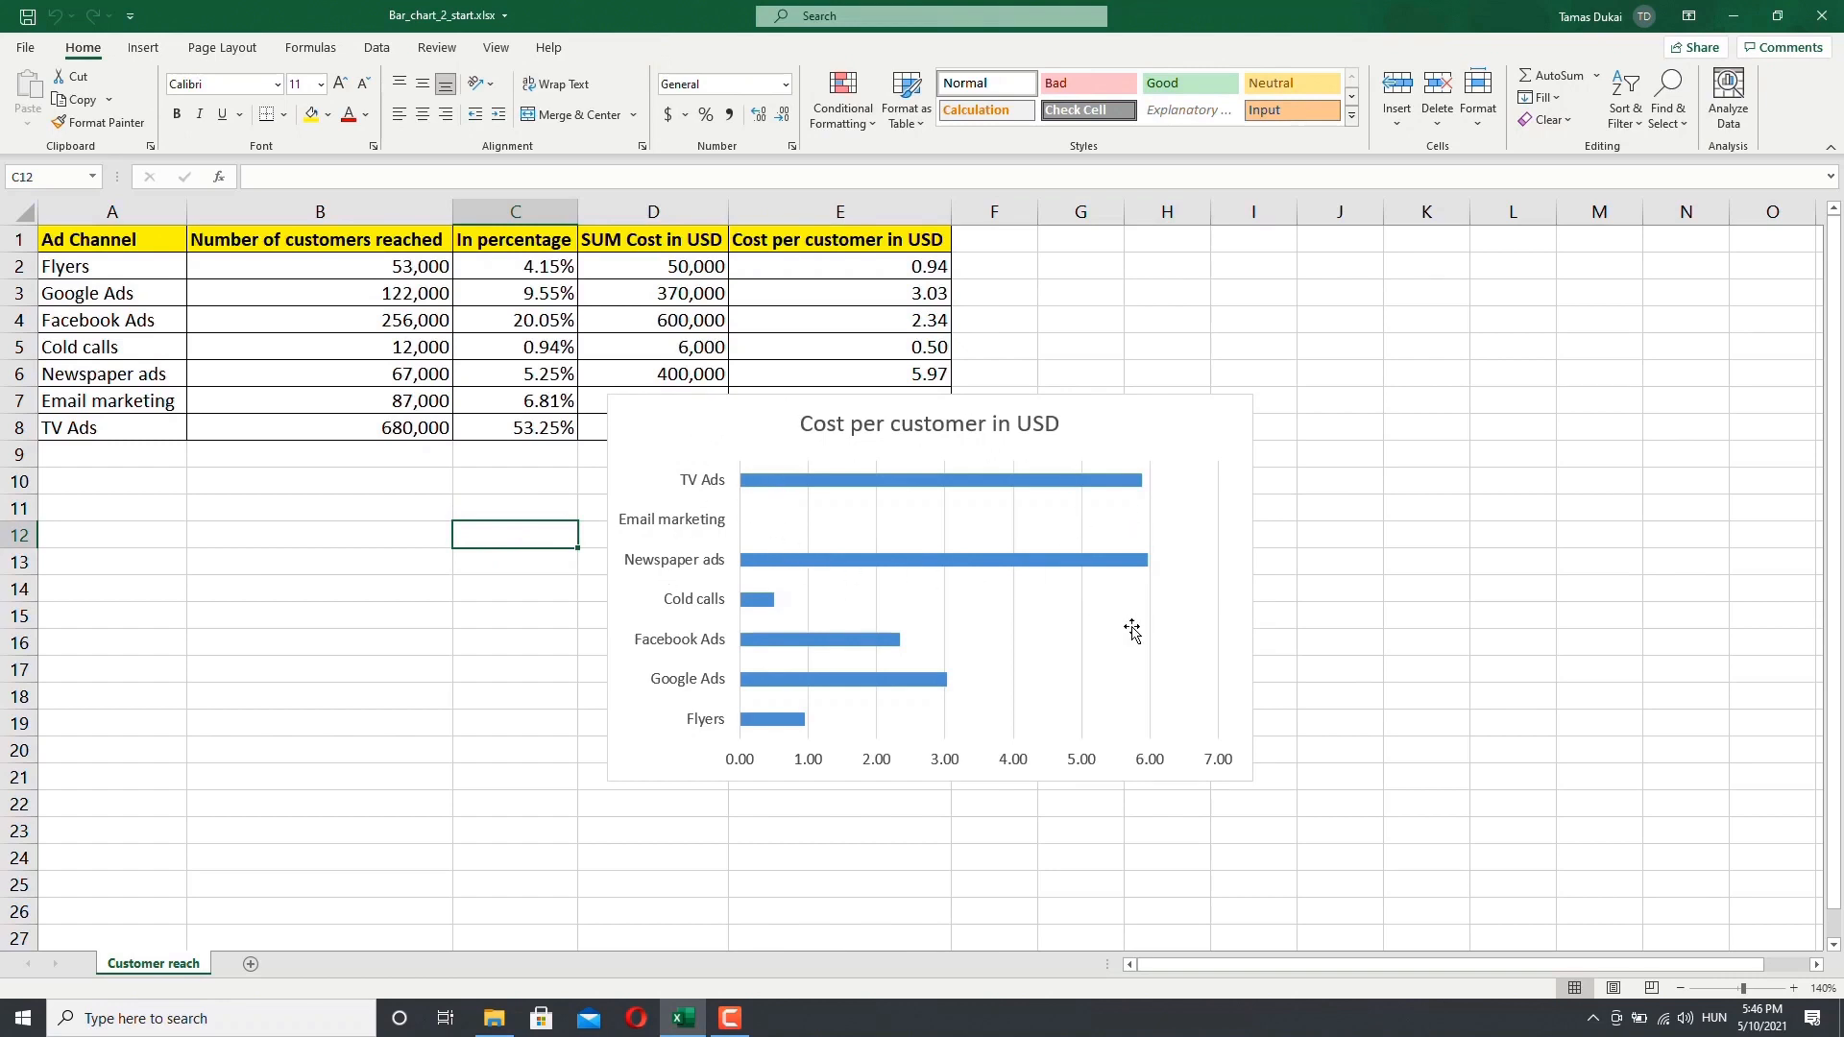
left_click(661, 431)
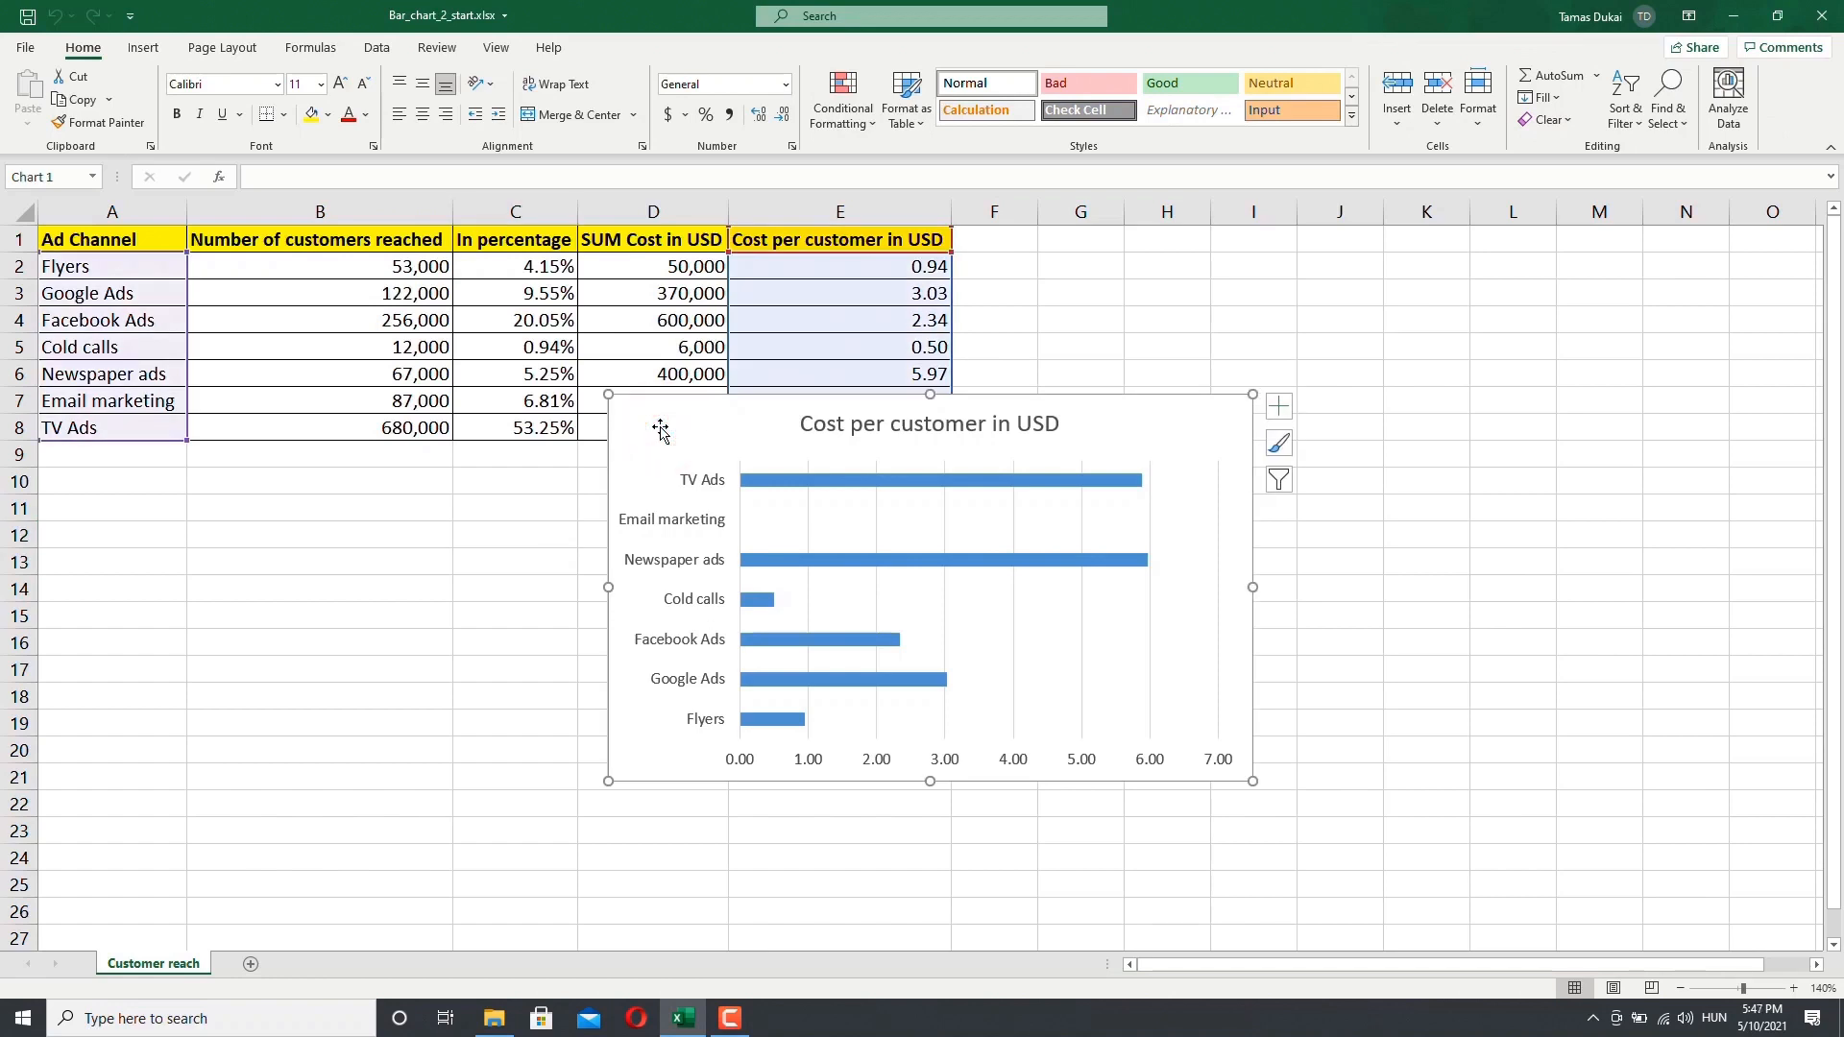
left_click_drag(660, 432, 59, 497)
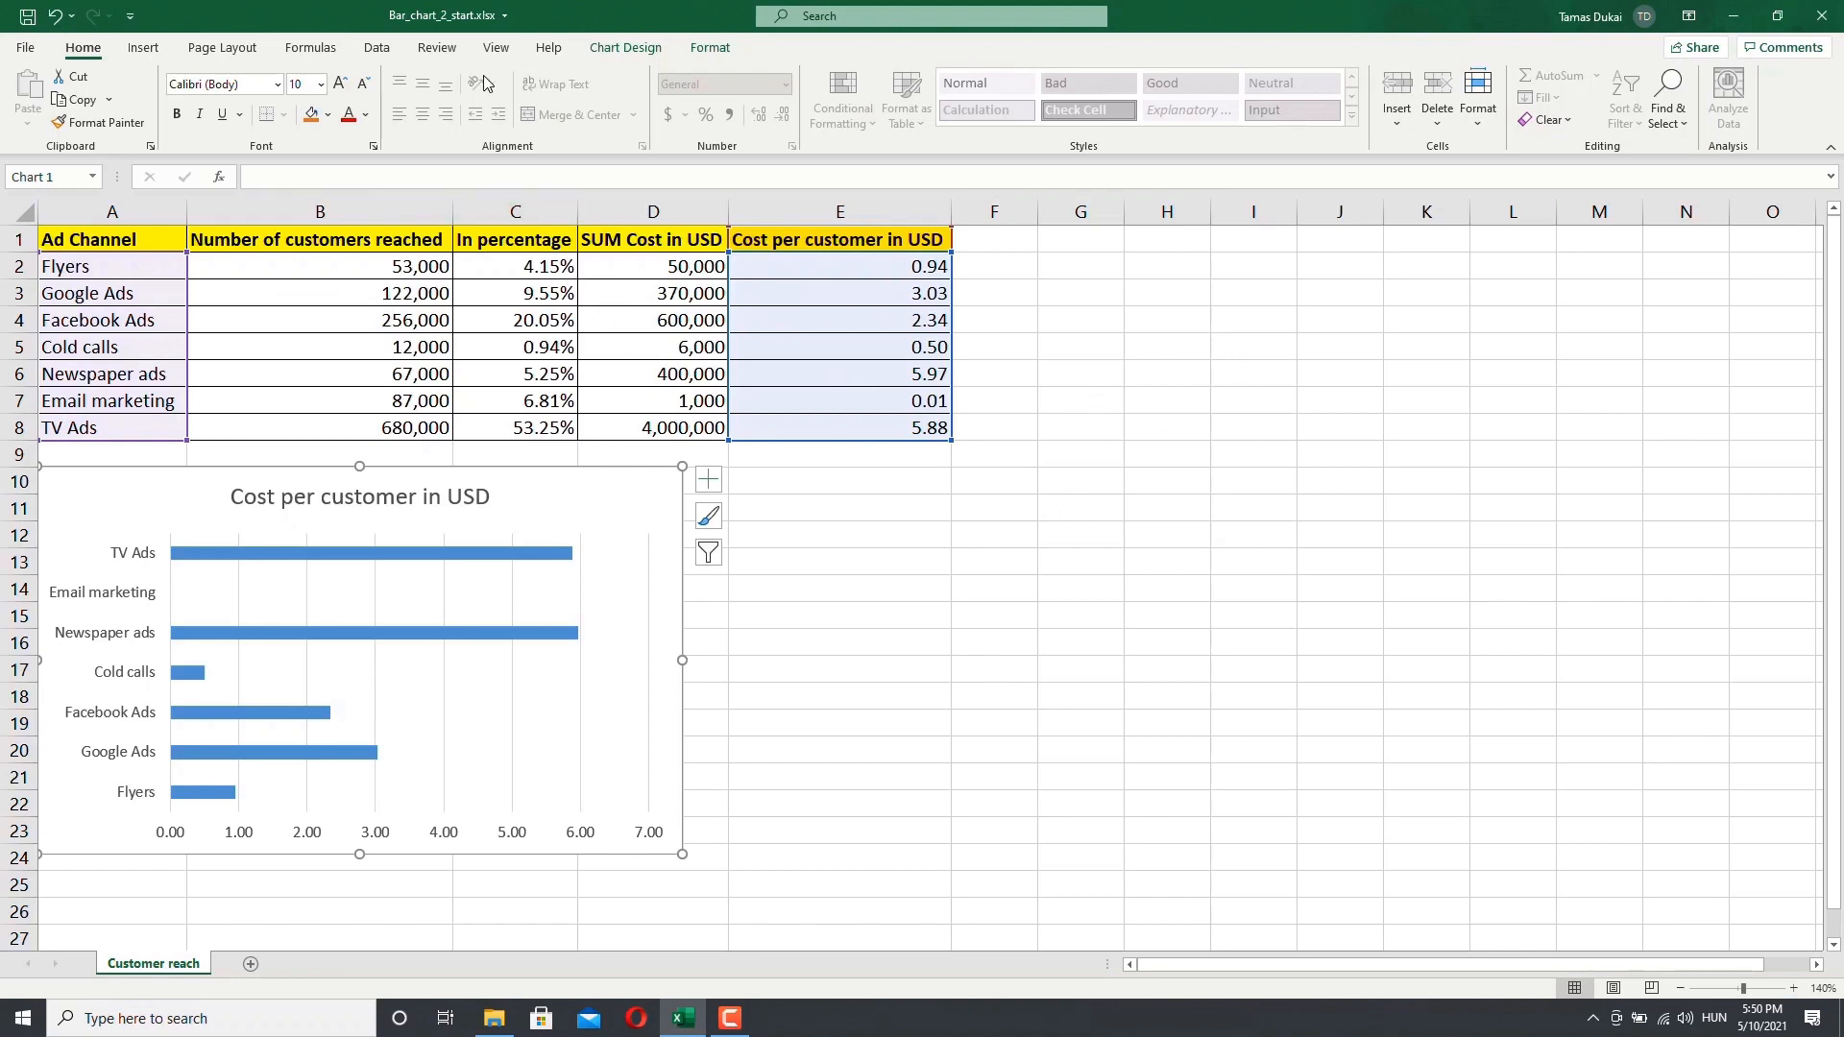
Step: Hide the worksheet gridlines
left_click(495, 48)
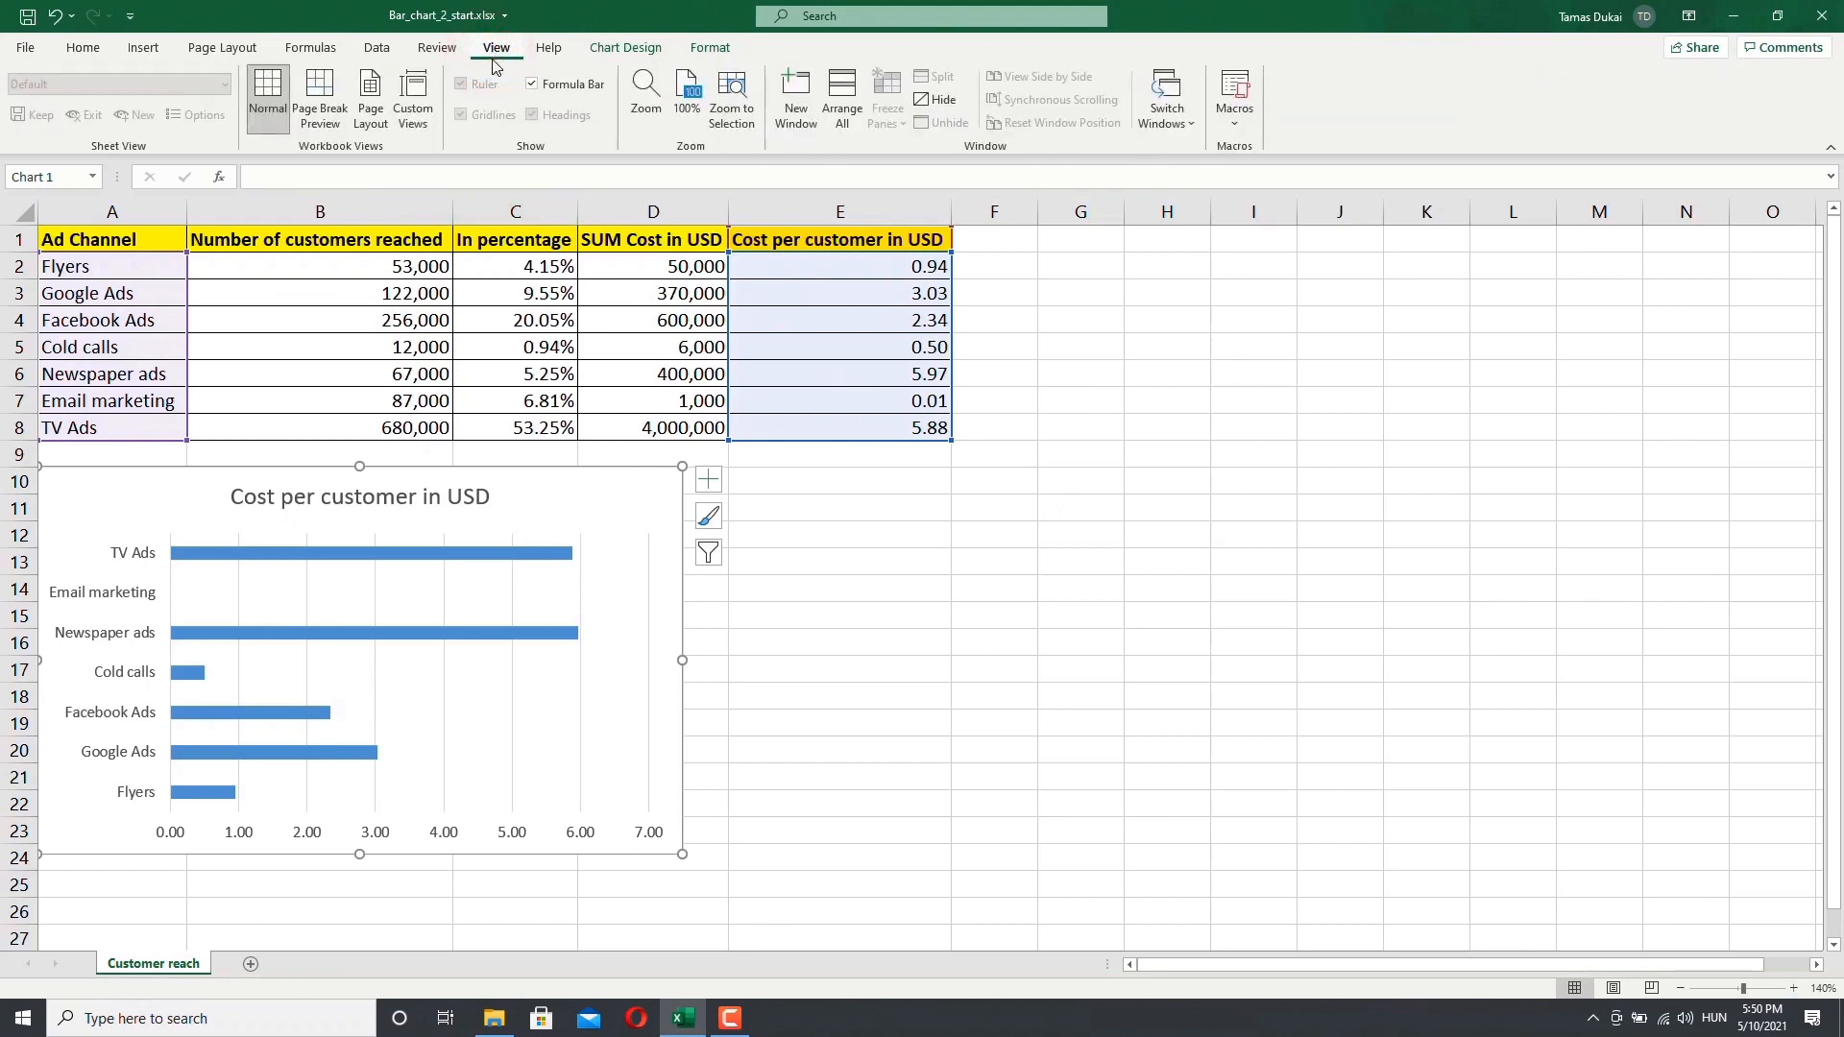
left_click(793, 525)
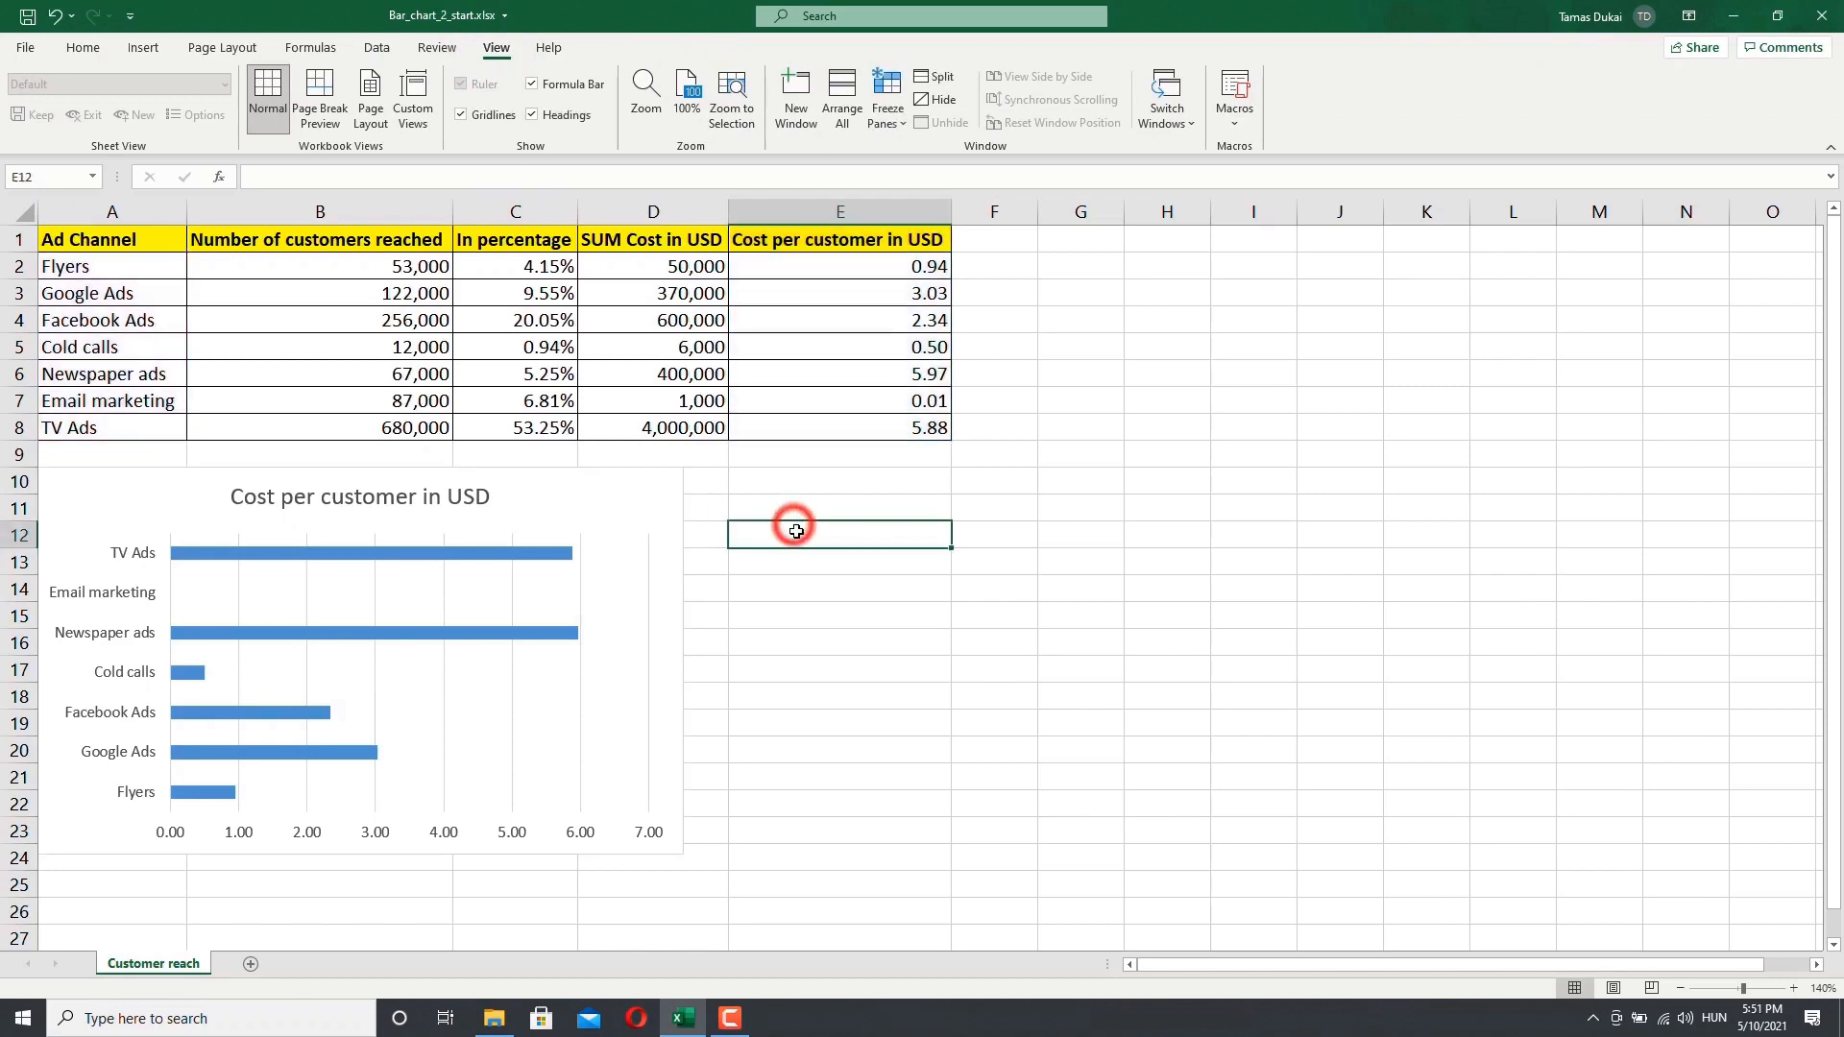
left_click(460, 115)
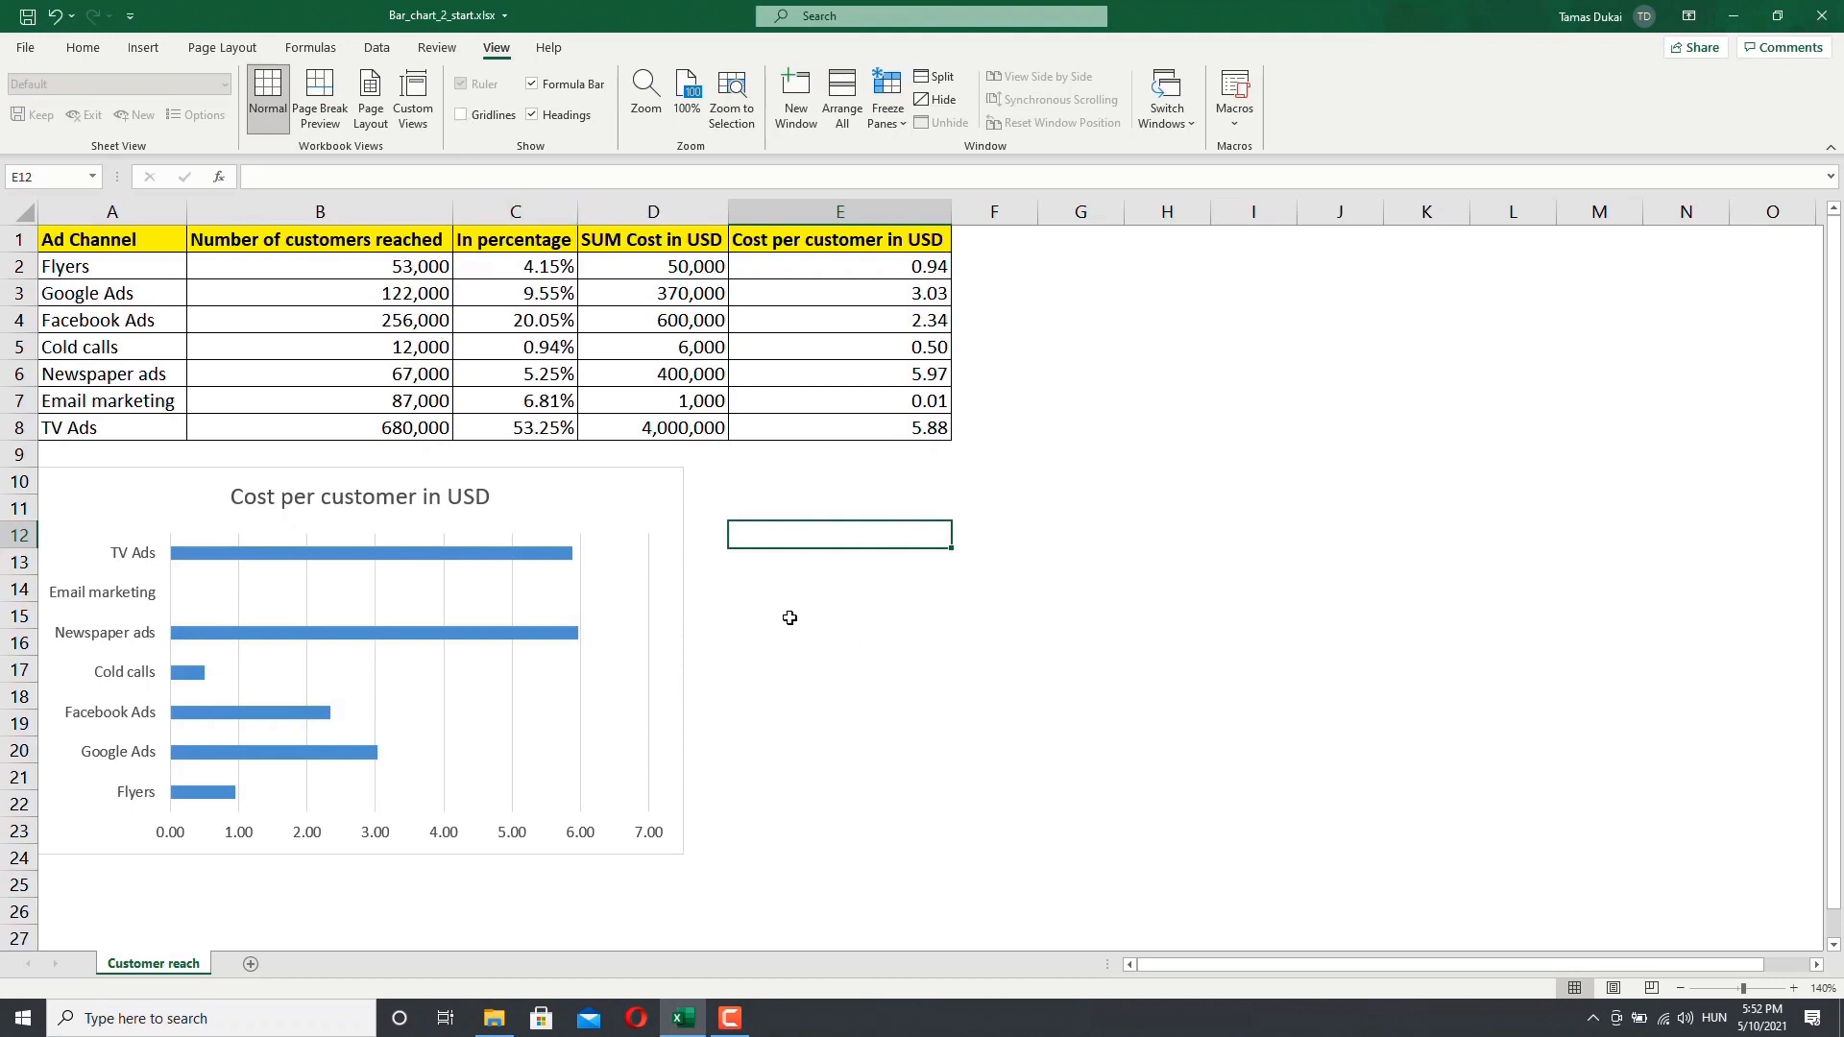
Step: Resize the chart to span columns A through E and rows 10 to 26
left_click(172, 495)
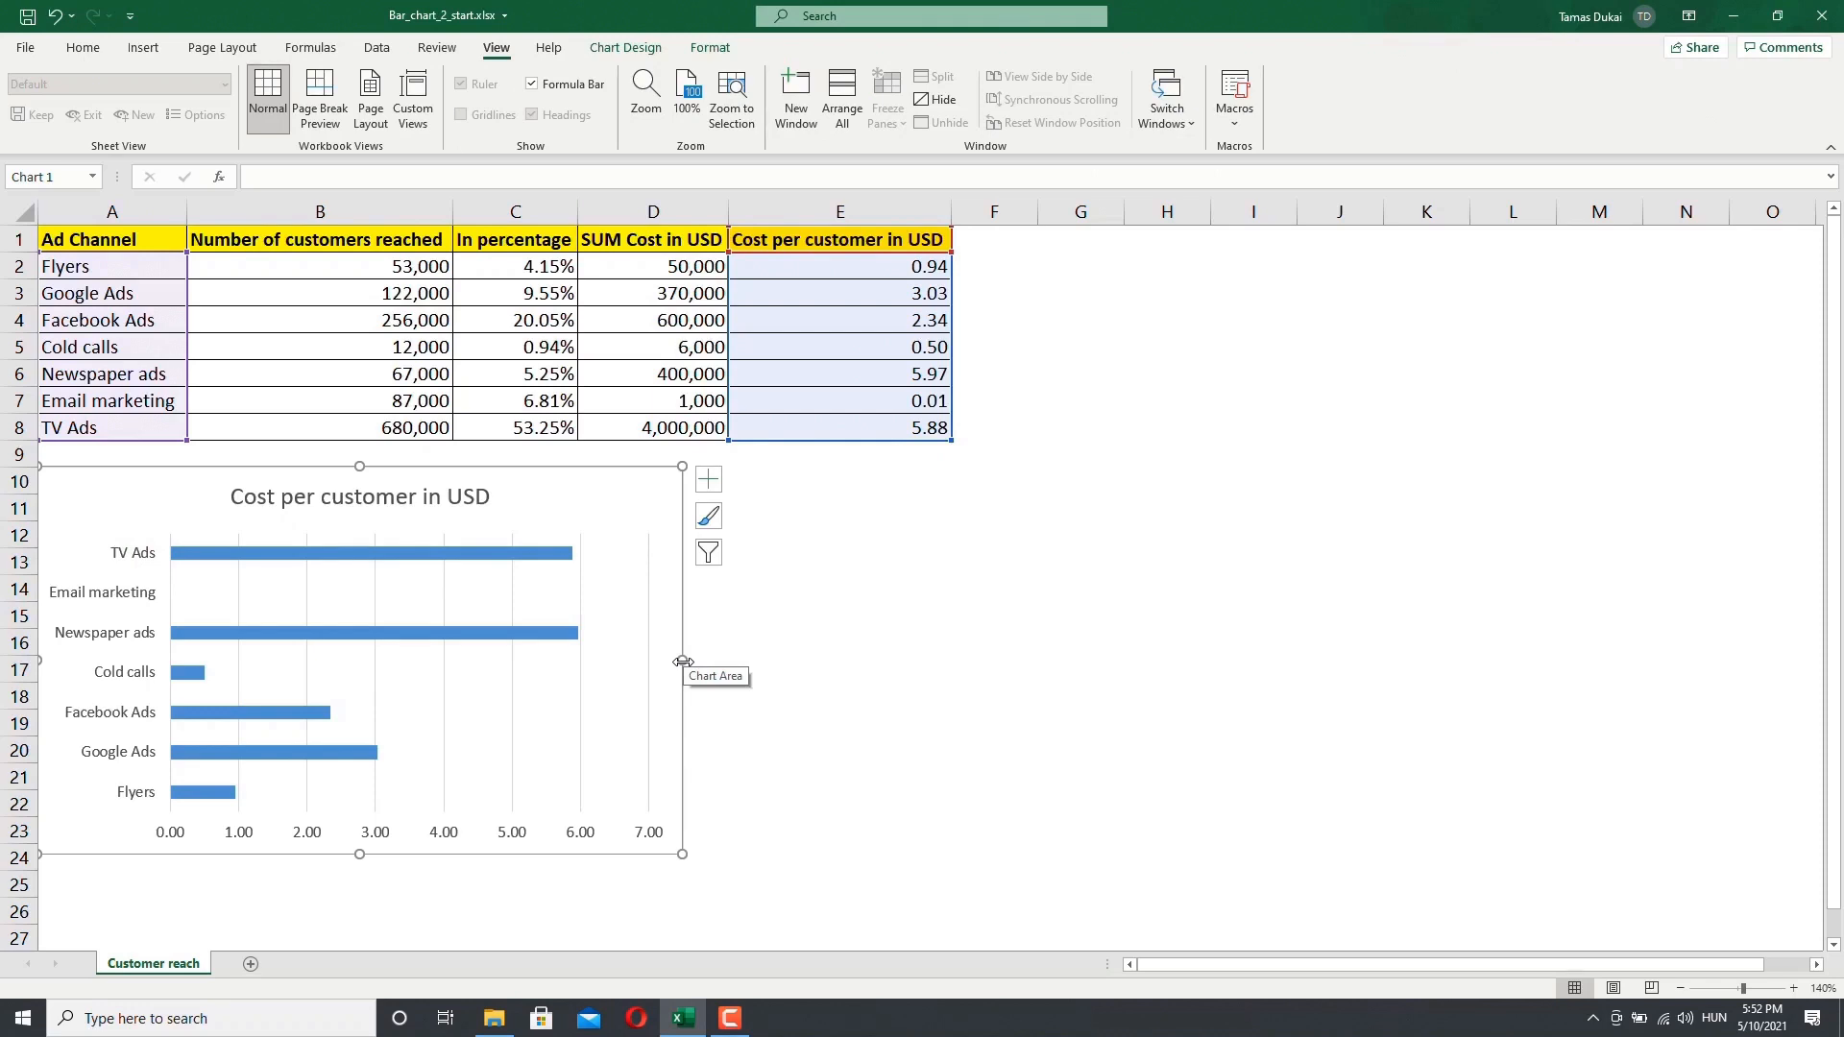
left_click_drag(682, 662, 951, 655)
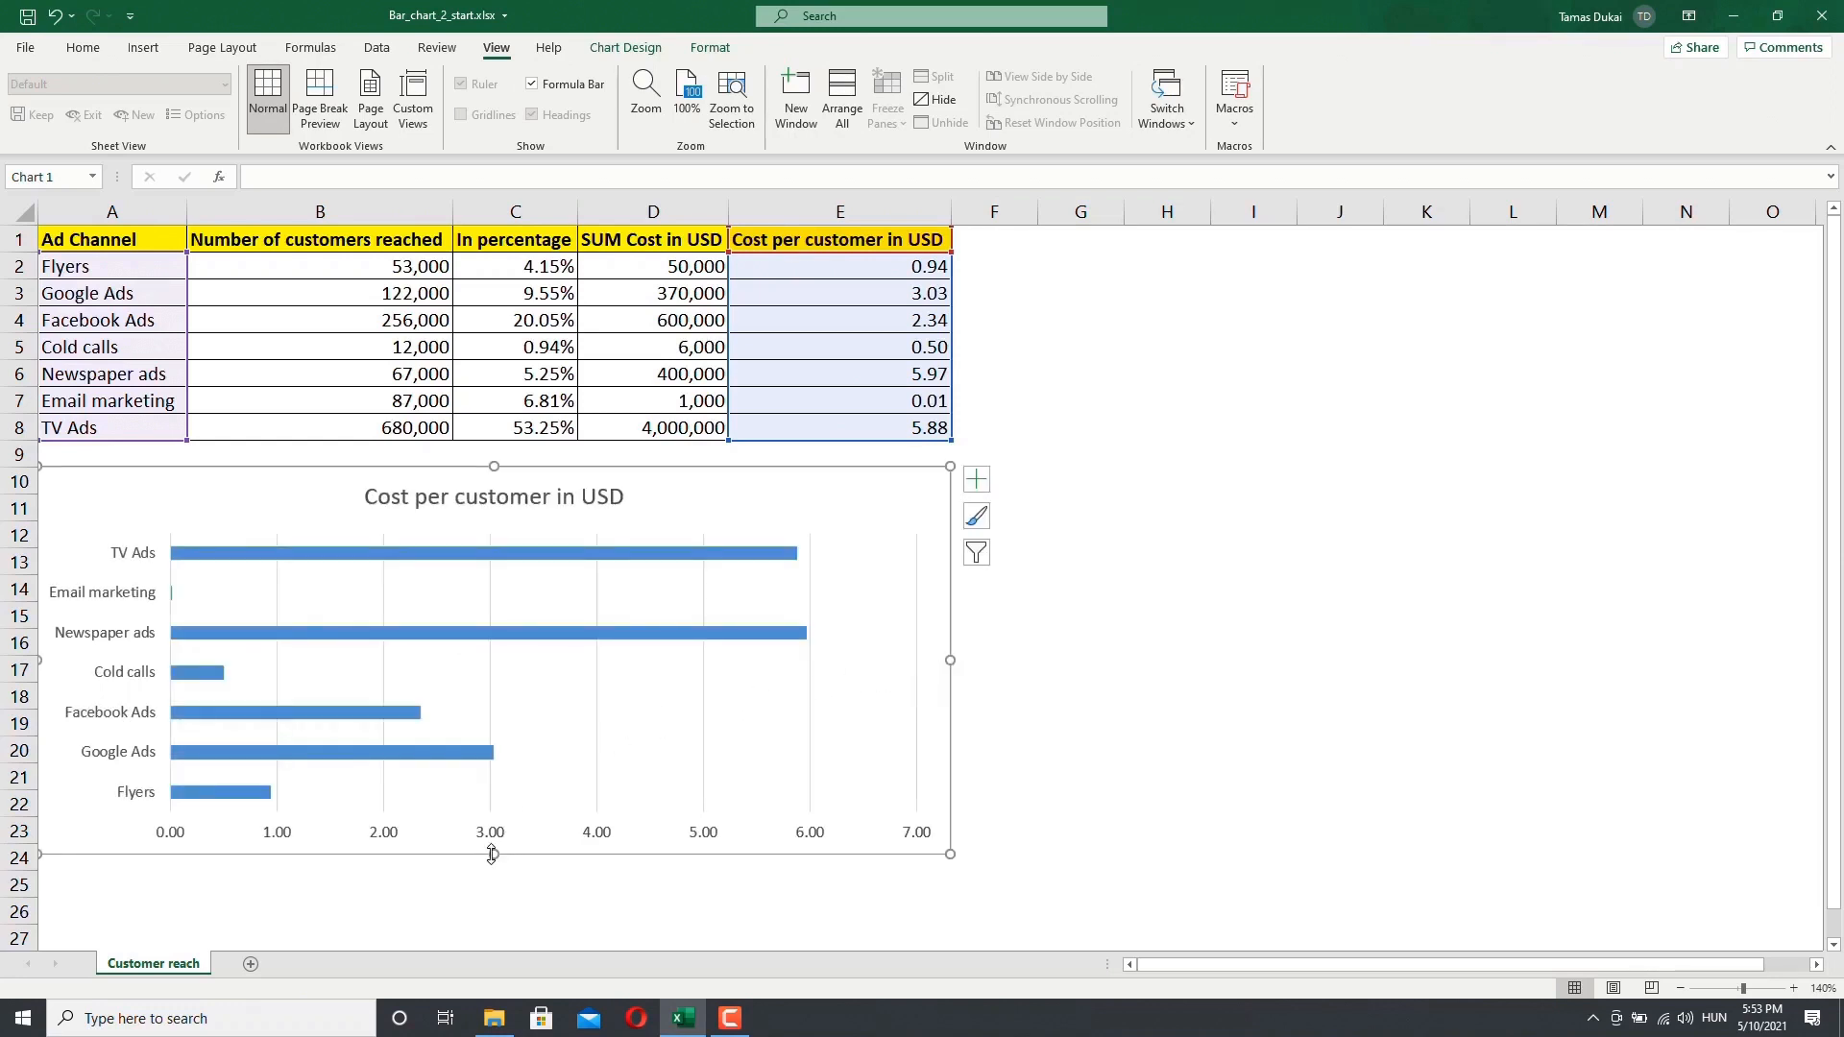
left_click_drag(492, 853, 494, 922)
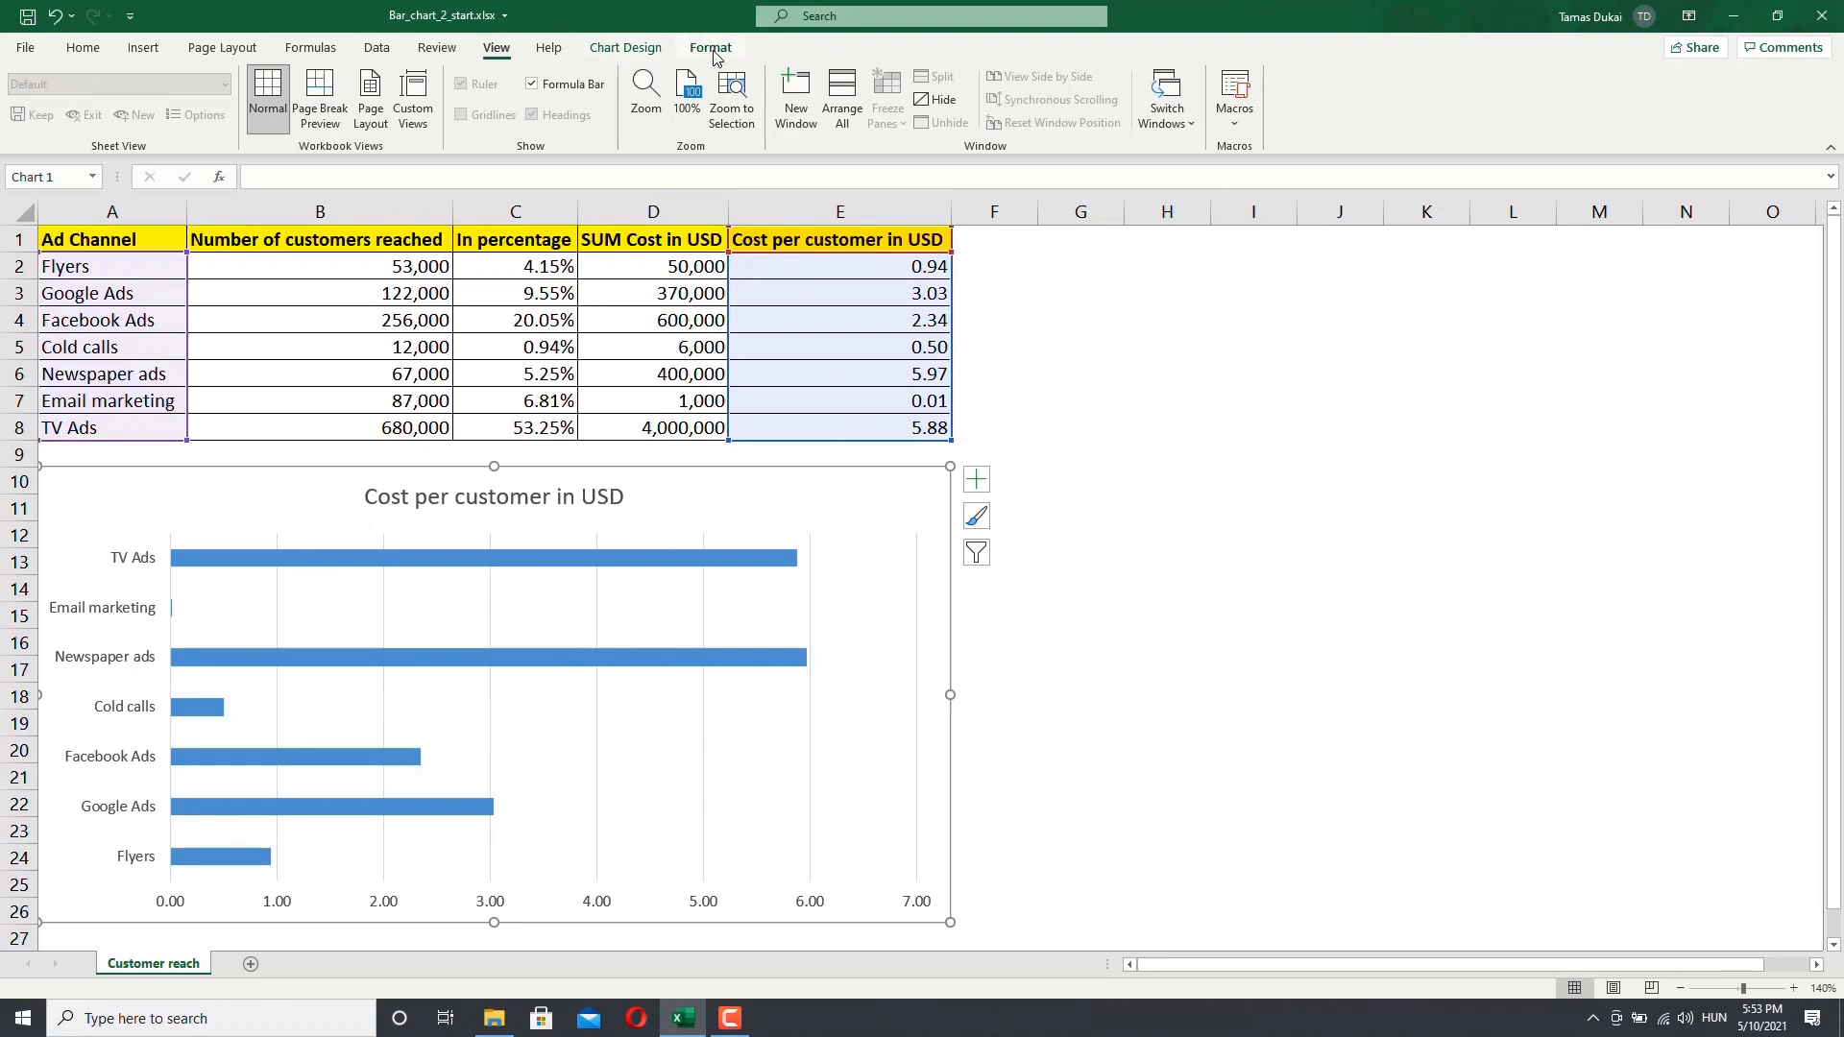
Step: Set the chart size to 3.5 inches high and 7.1 inches wide
left_click(1075, 500)
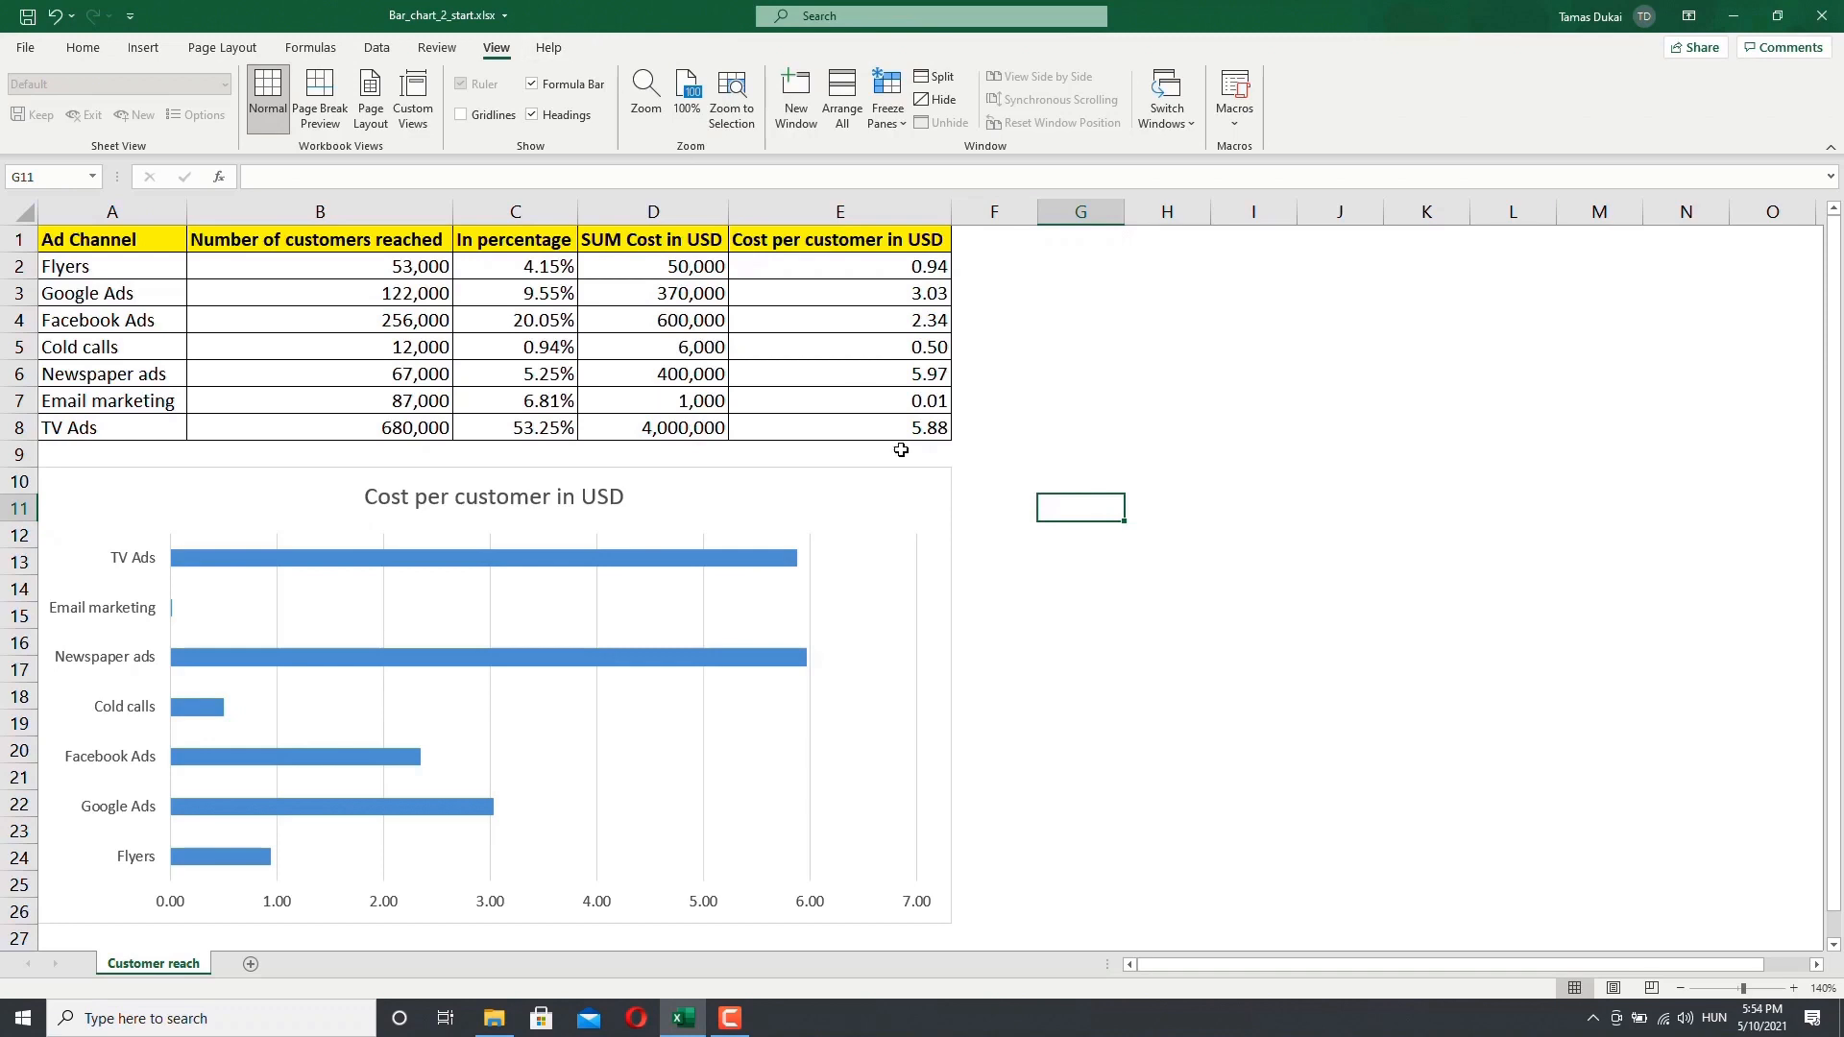
left_click(847, 503)
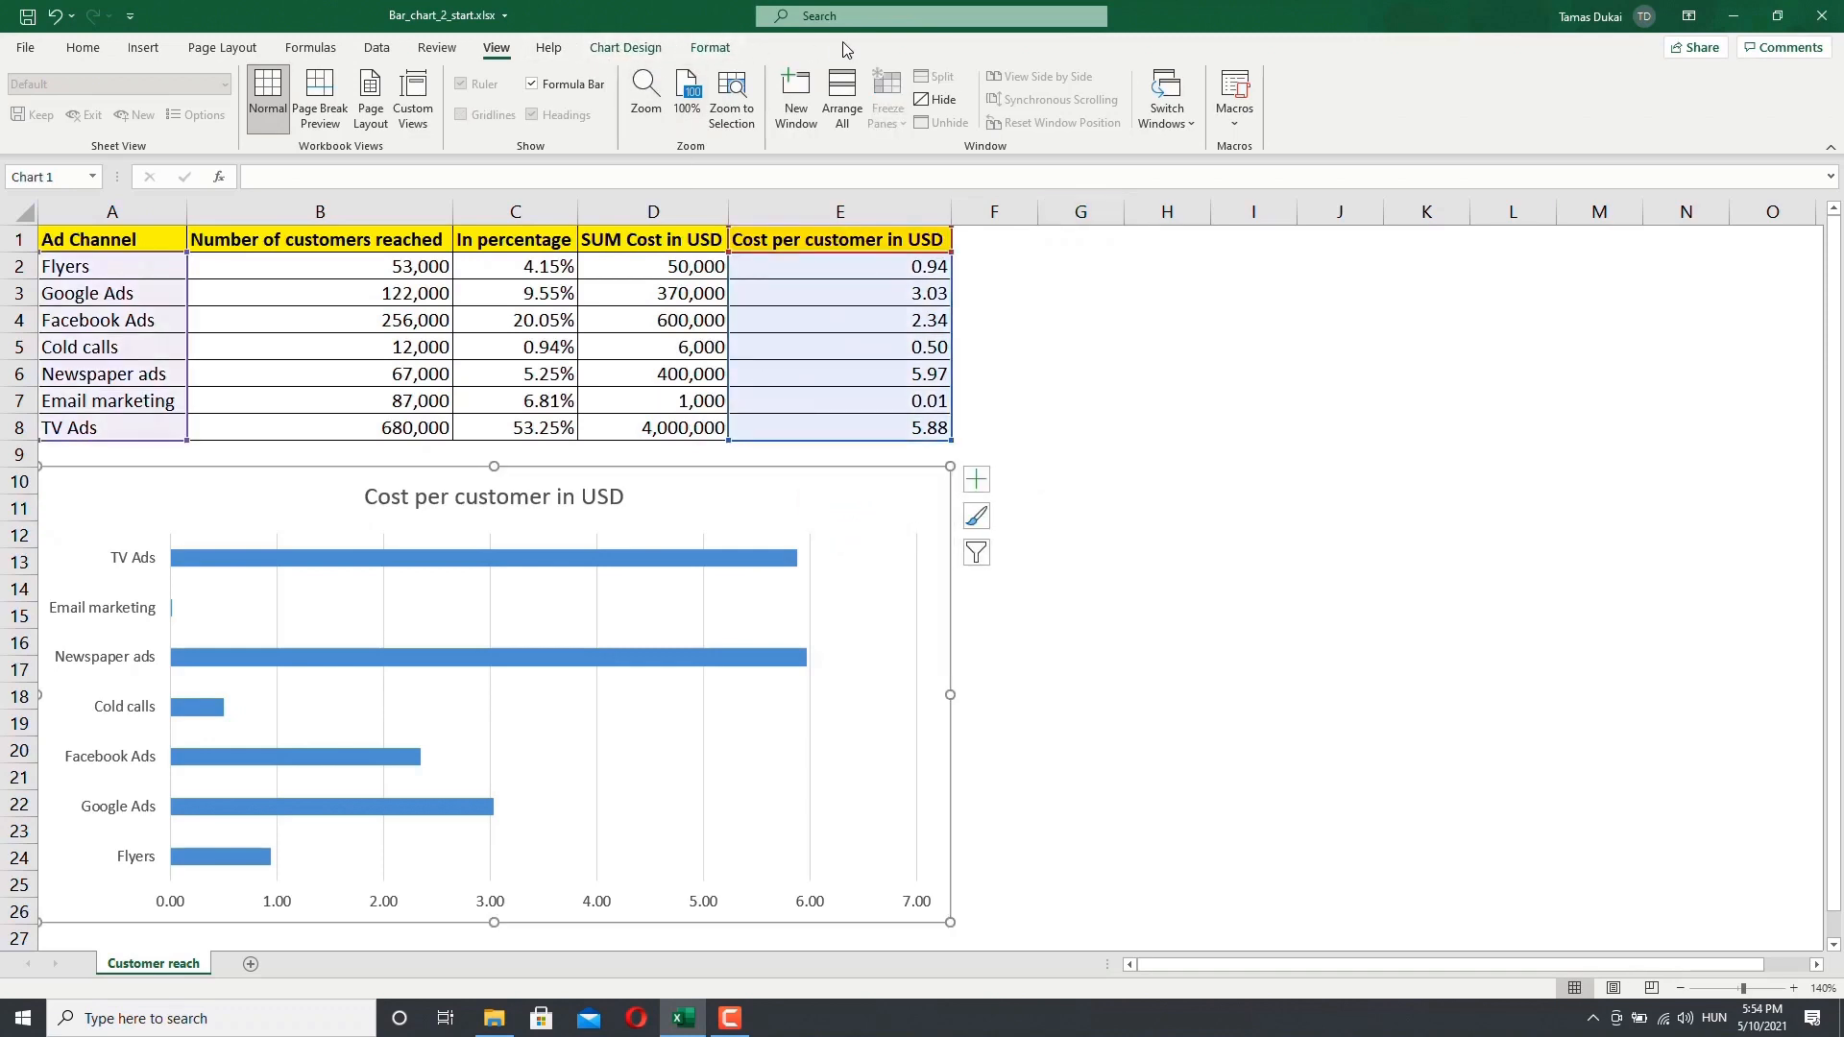
left_click(725, 56)
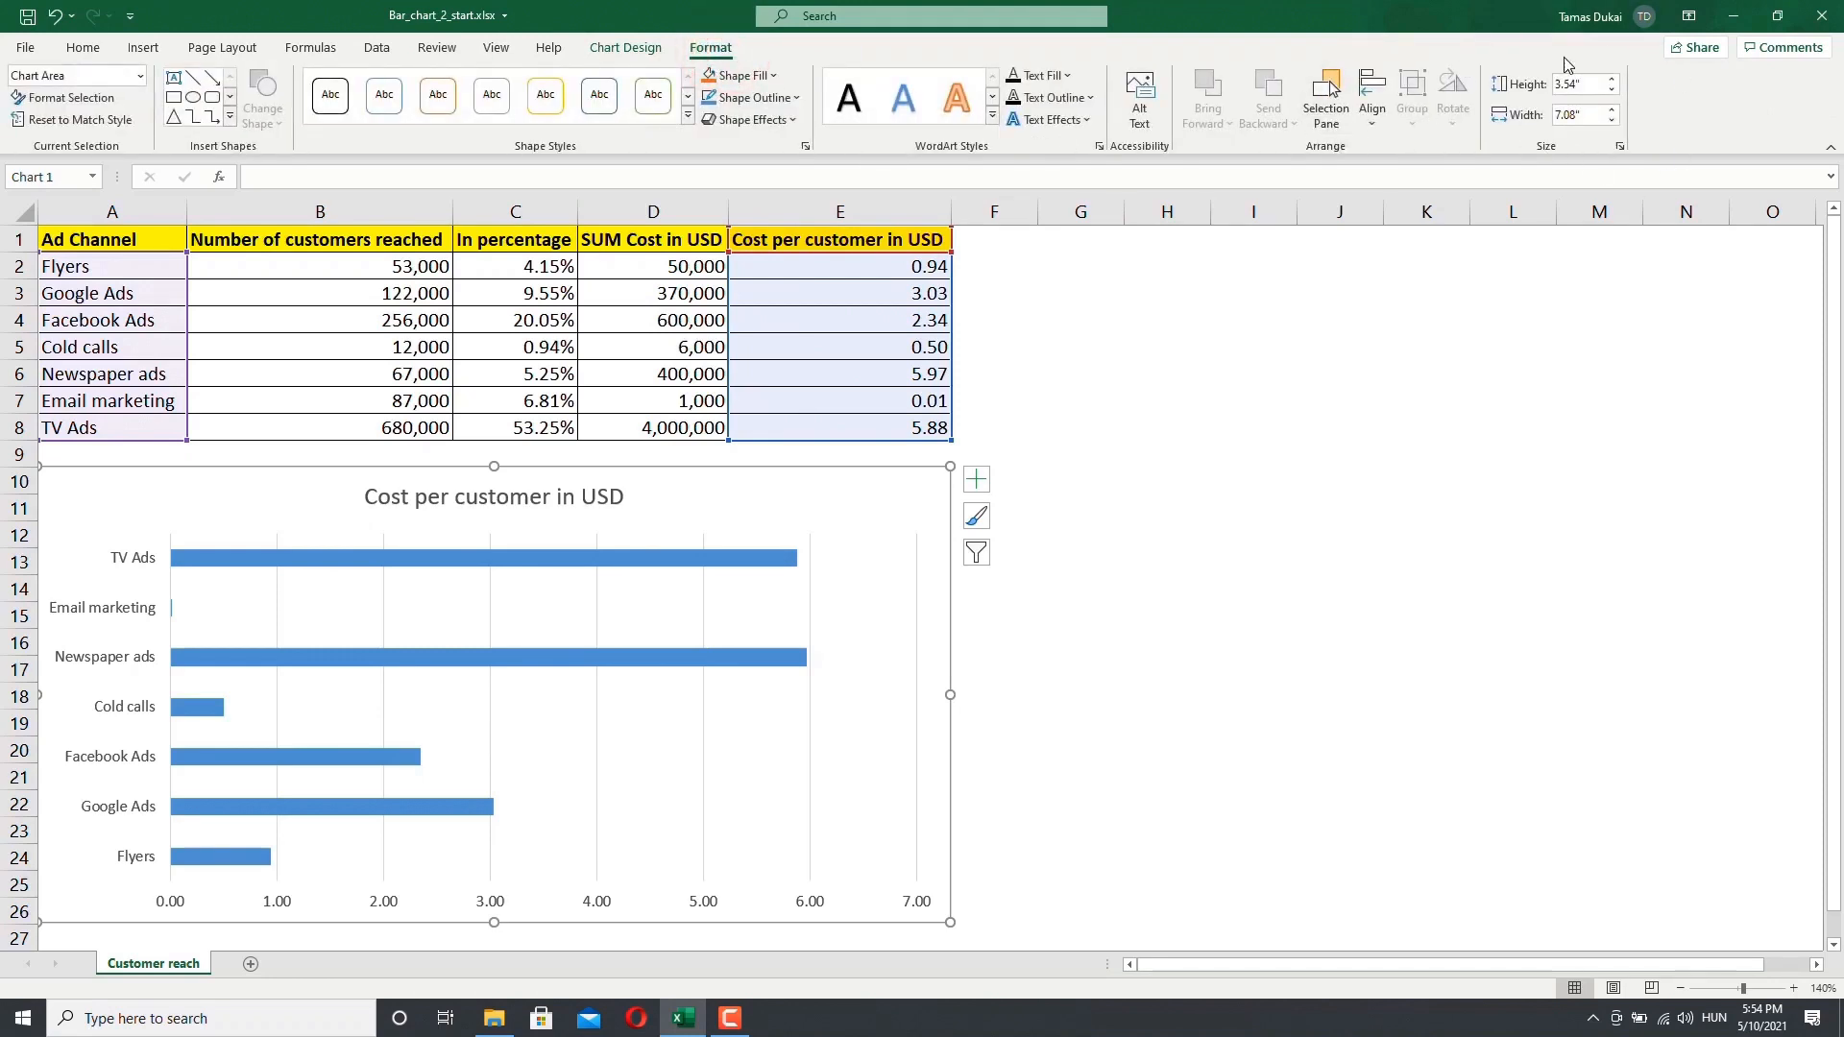
left_click(1612, 81)
left_click(1612, 80)
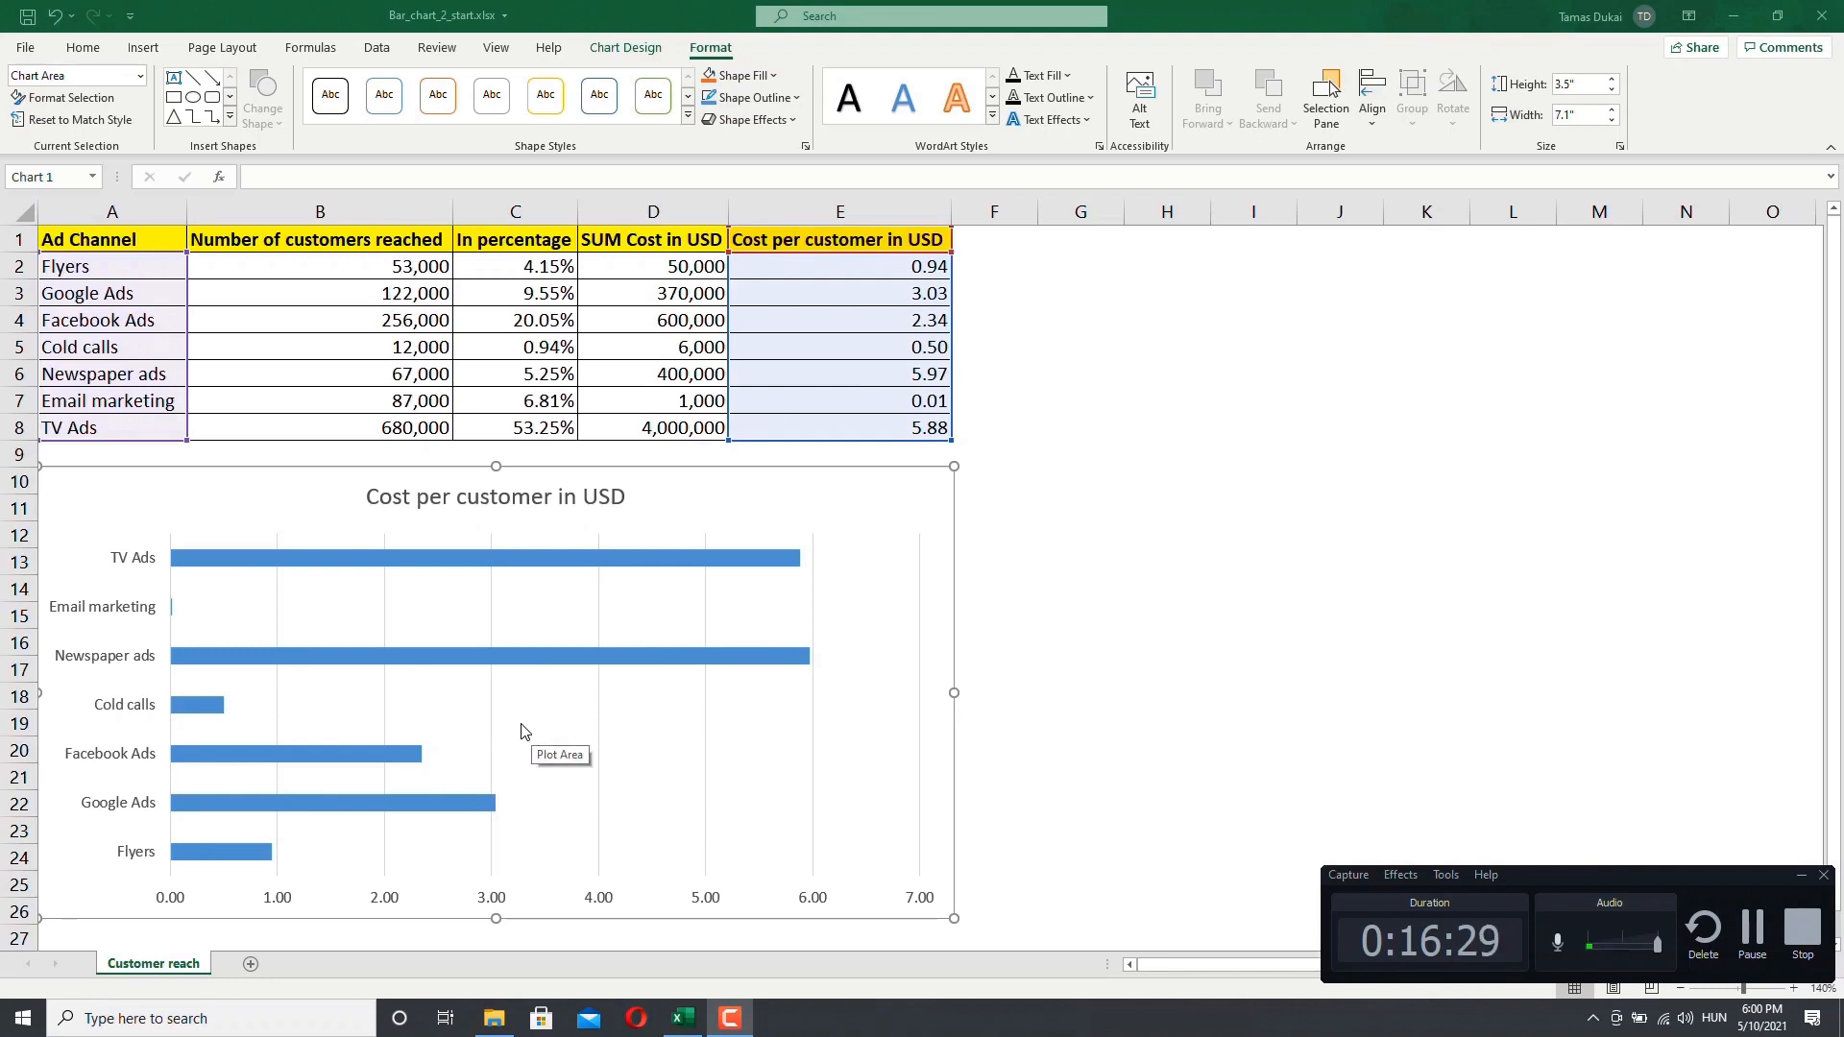
Step: Select the chart's plot area and inspect the value of the TV Ads bar
left_click(522, 729)
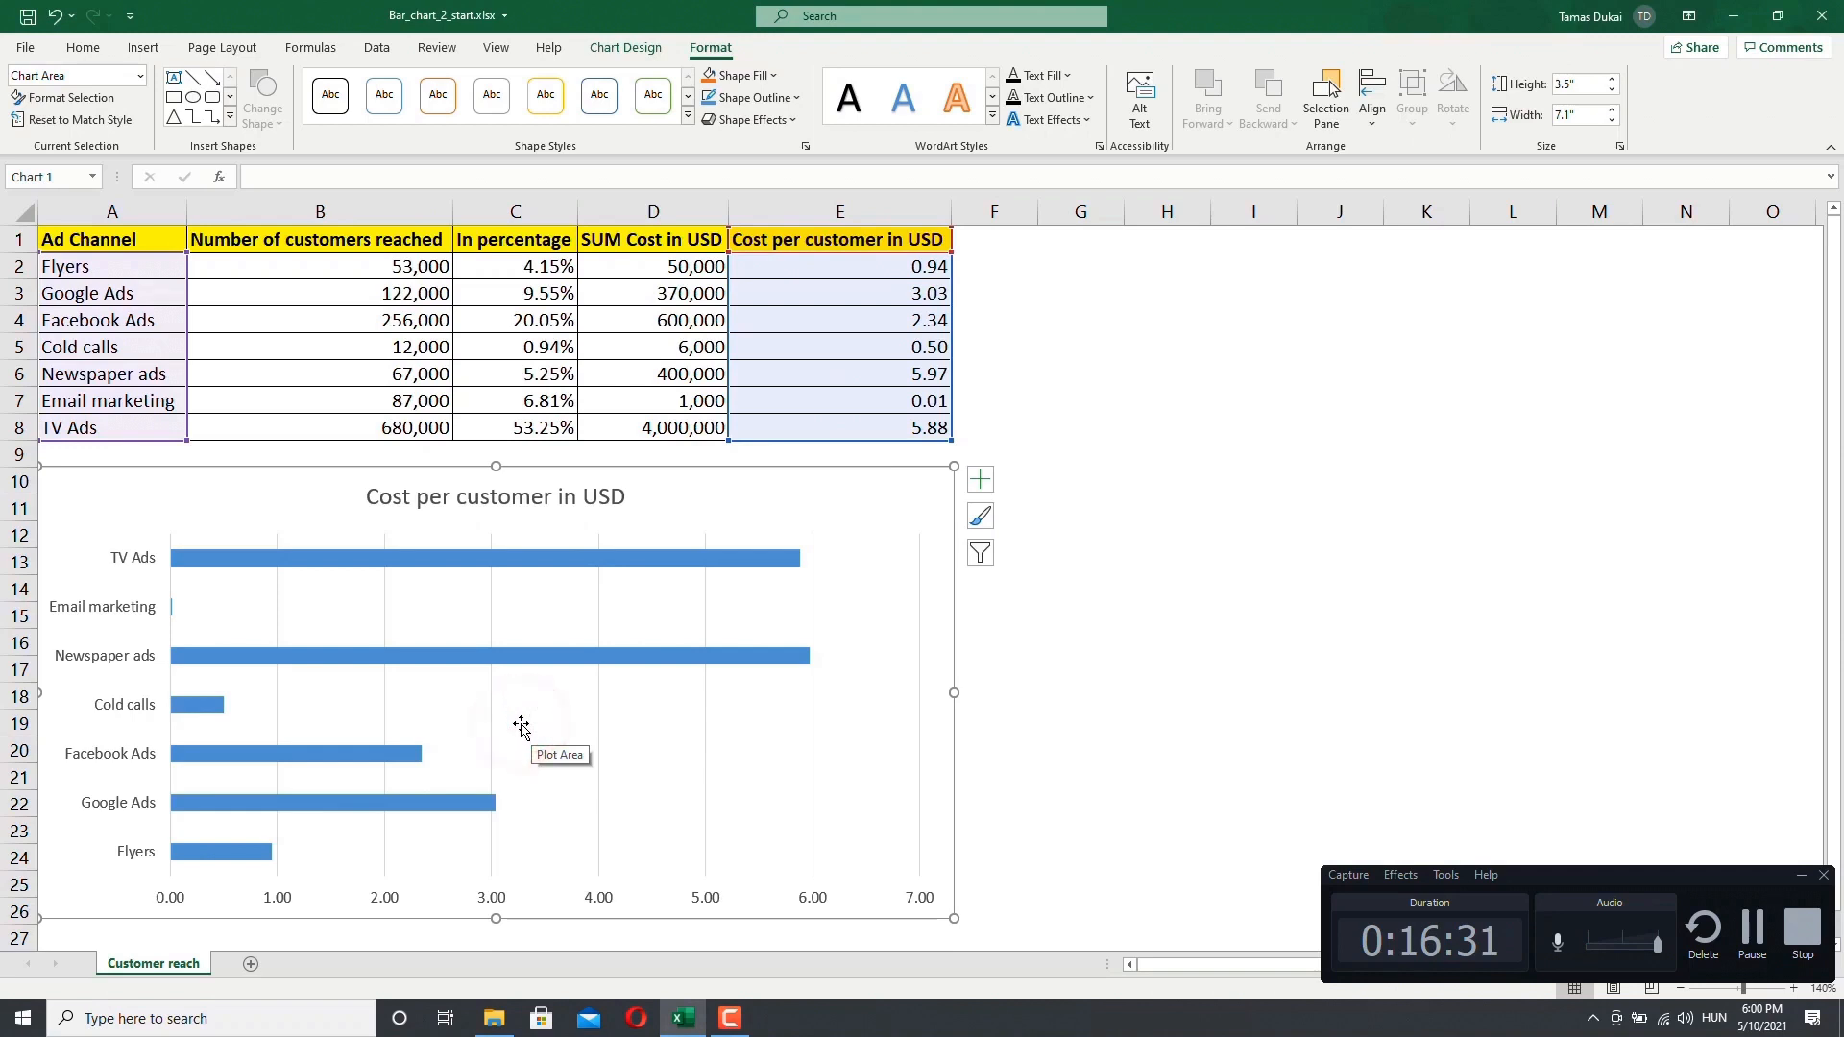
left_click(523, 730)
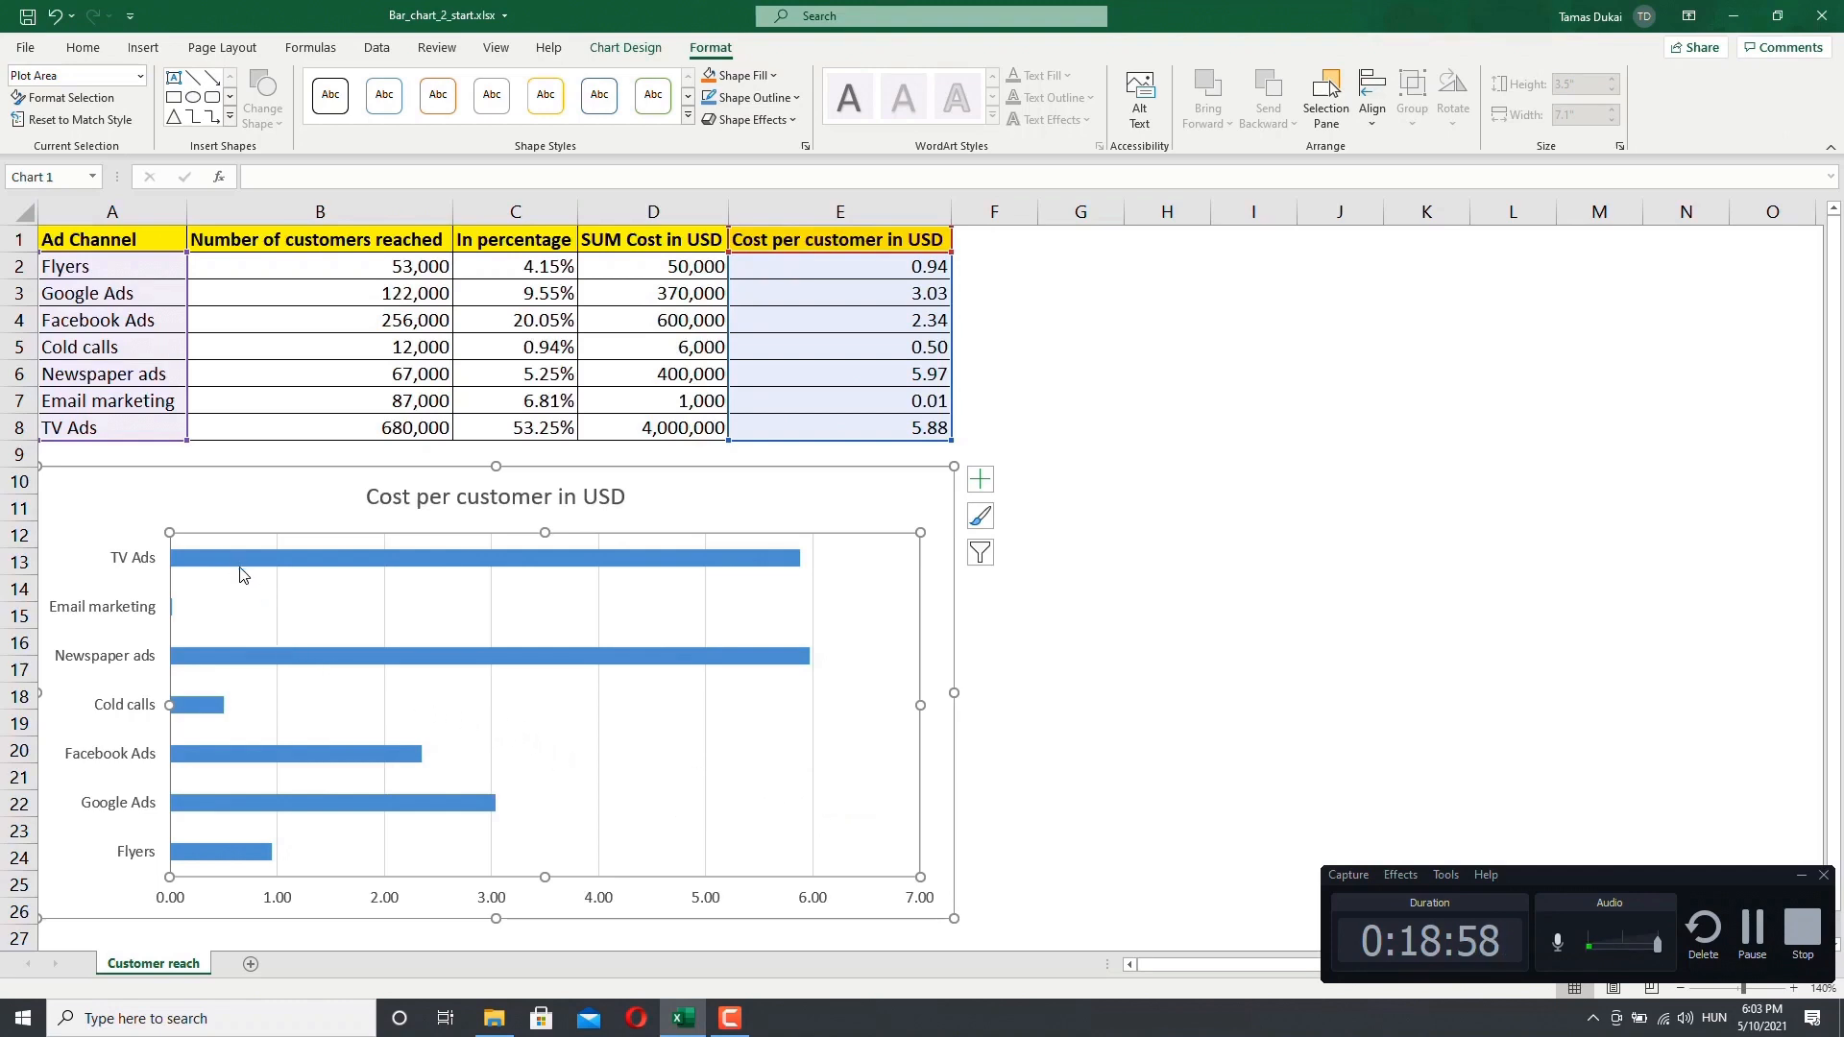
mouse_move(239, 566)
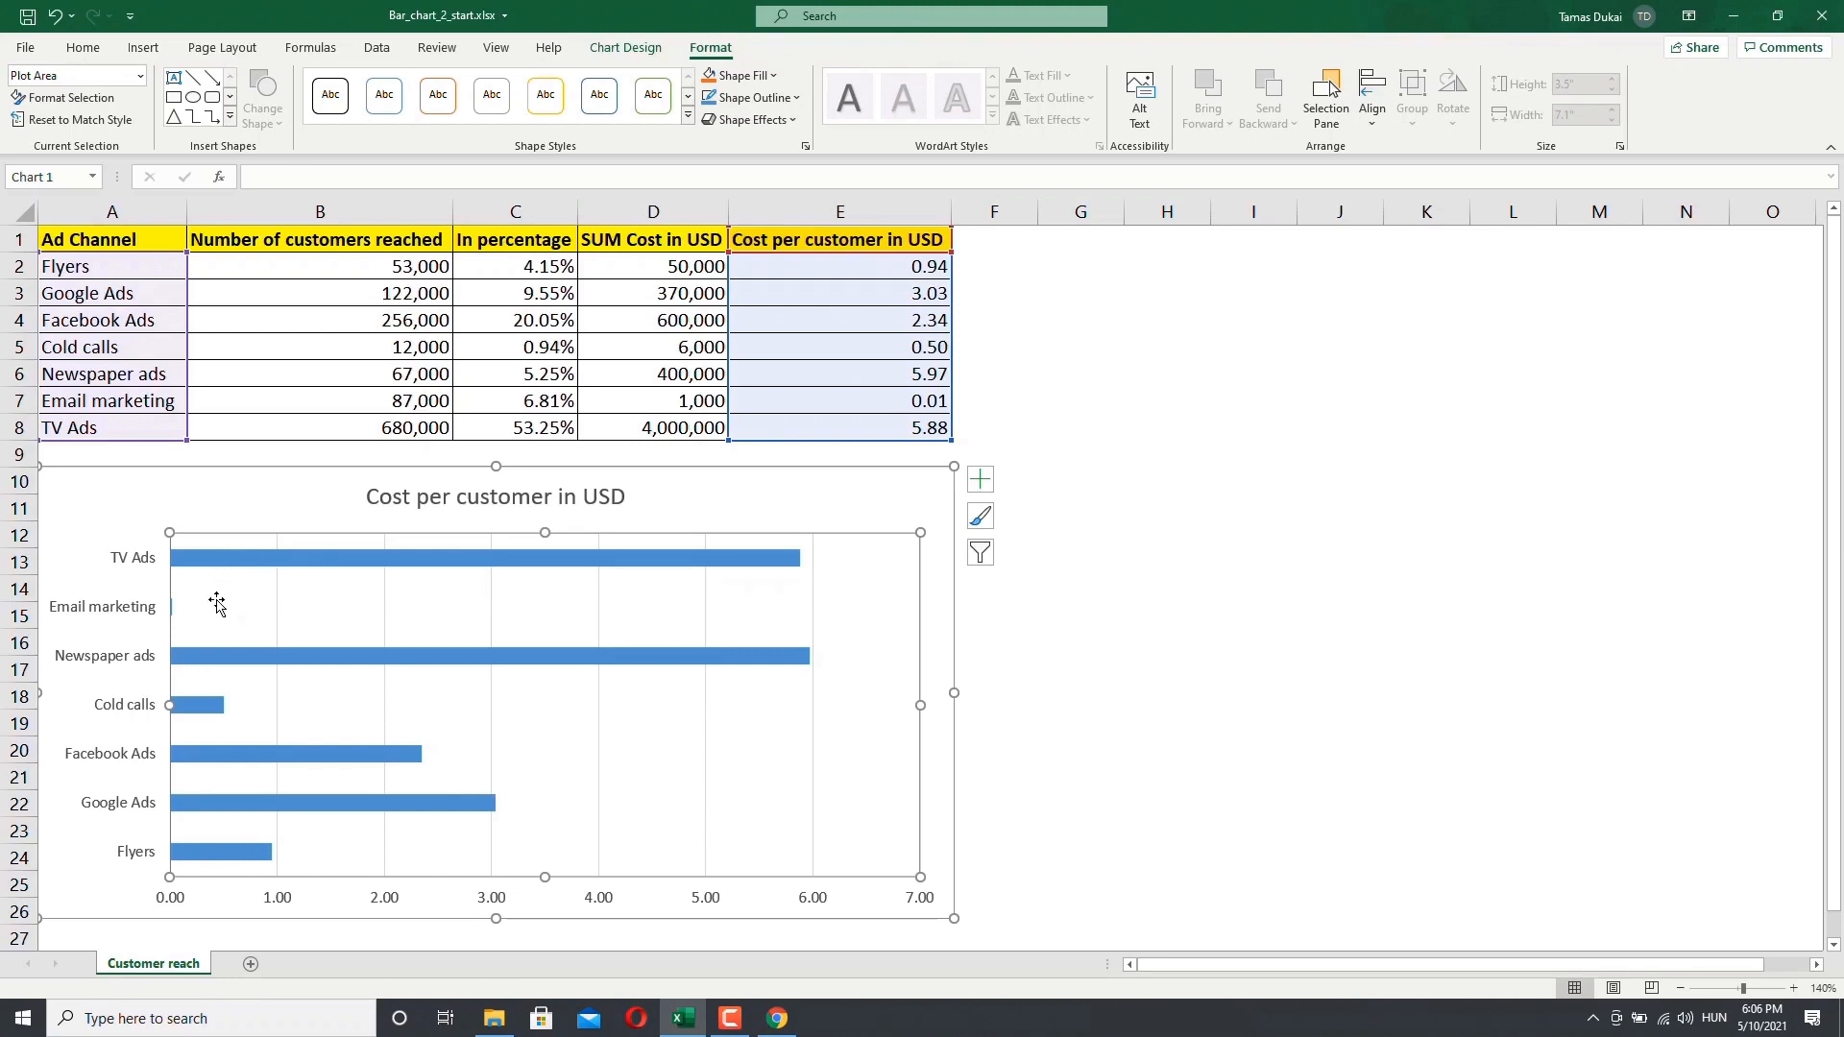
mouse_move(215, 566)
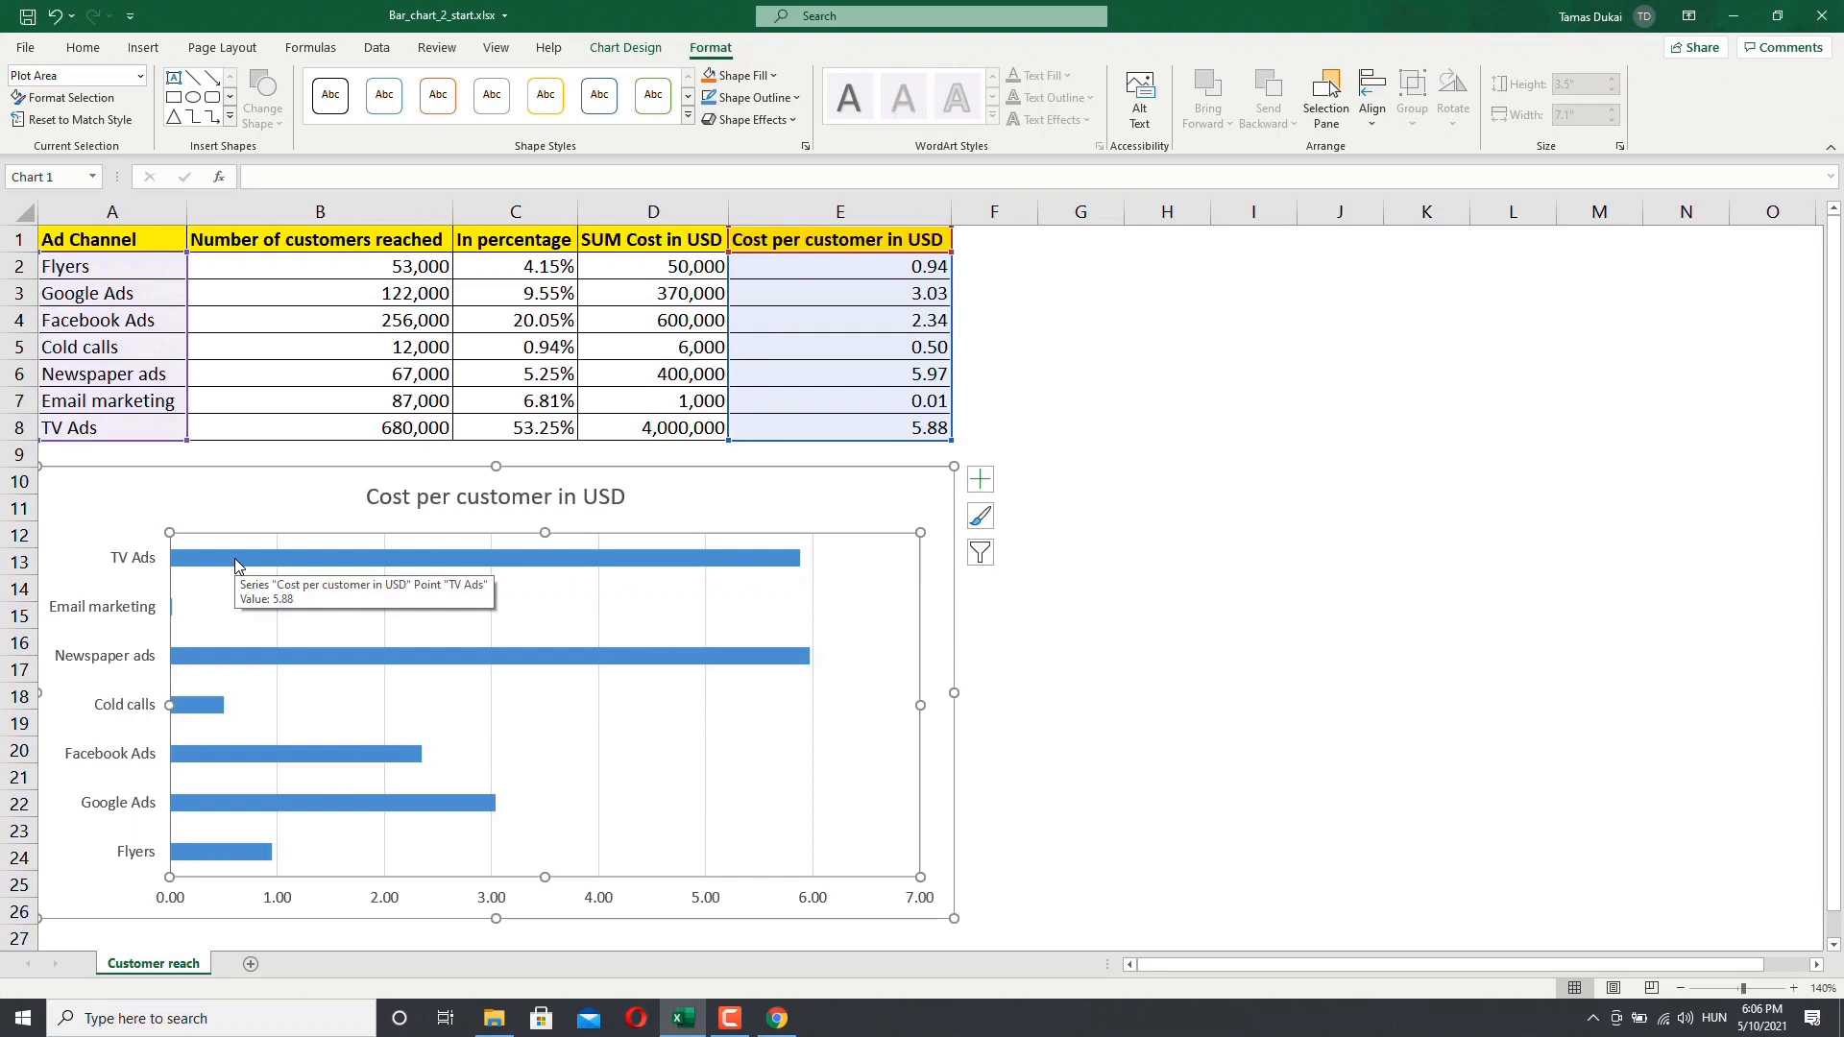
left_click(242, 596)
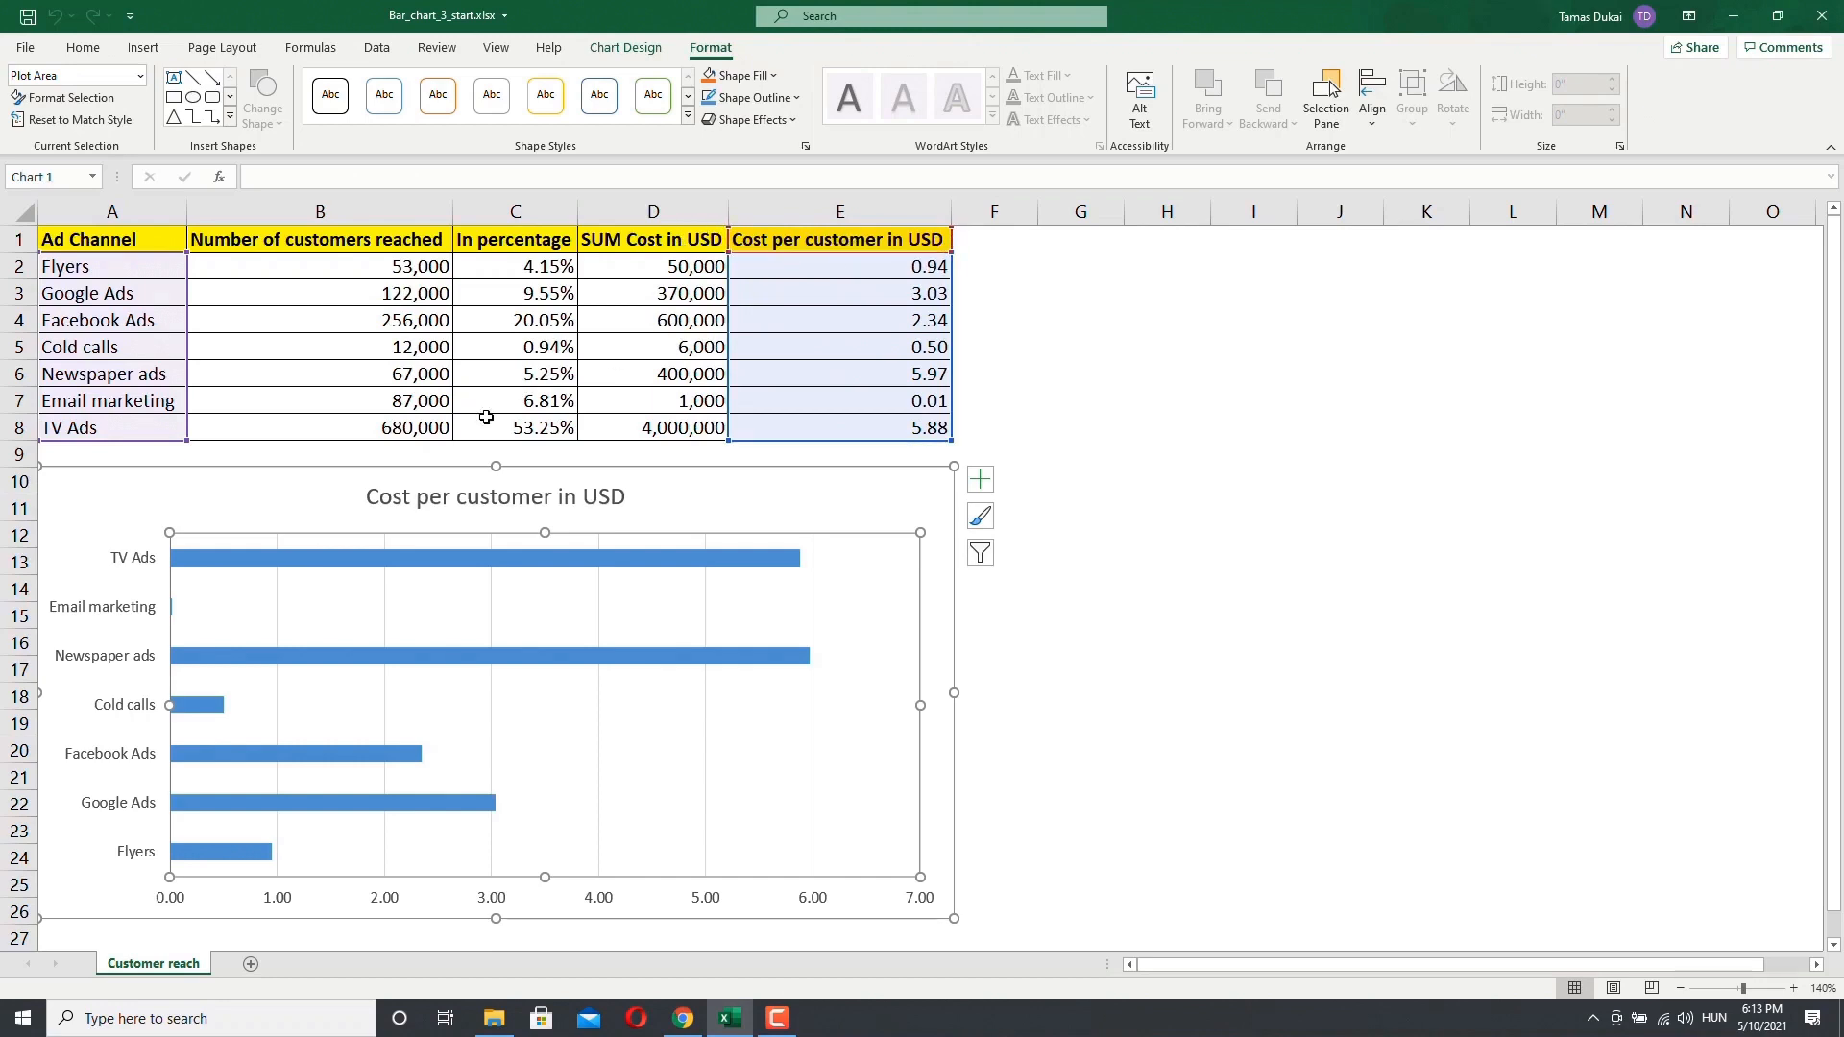
Step: Inspect the Email marketing row's cost per customer formula and its cost value
mouse_move(294, 565)
mouse_move(495, 568)
mouse_move(488, 813)
left_click(784, 403)
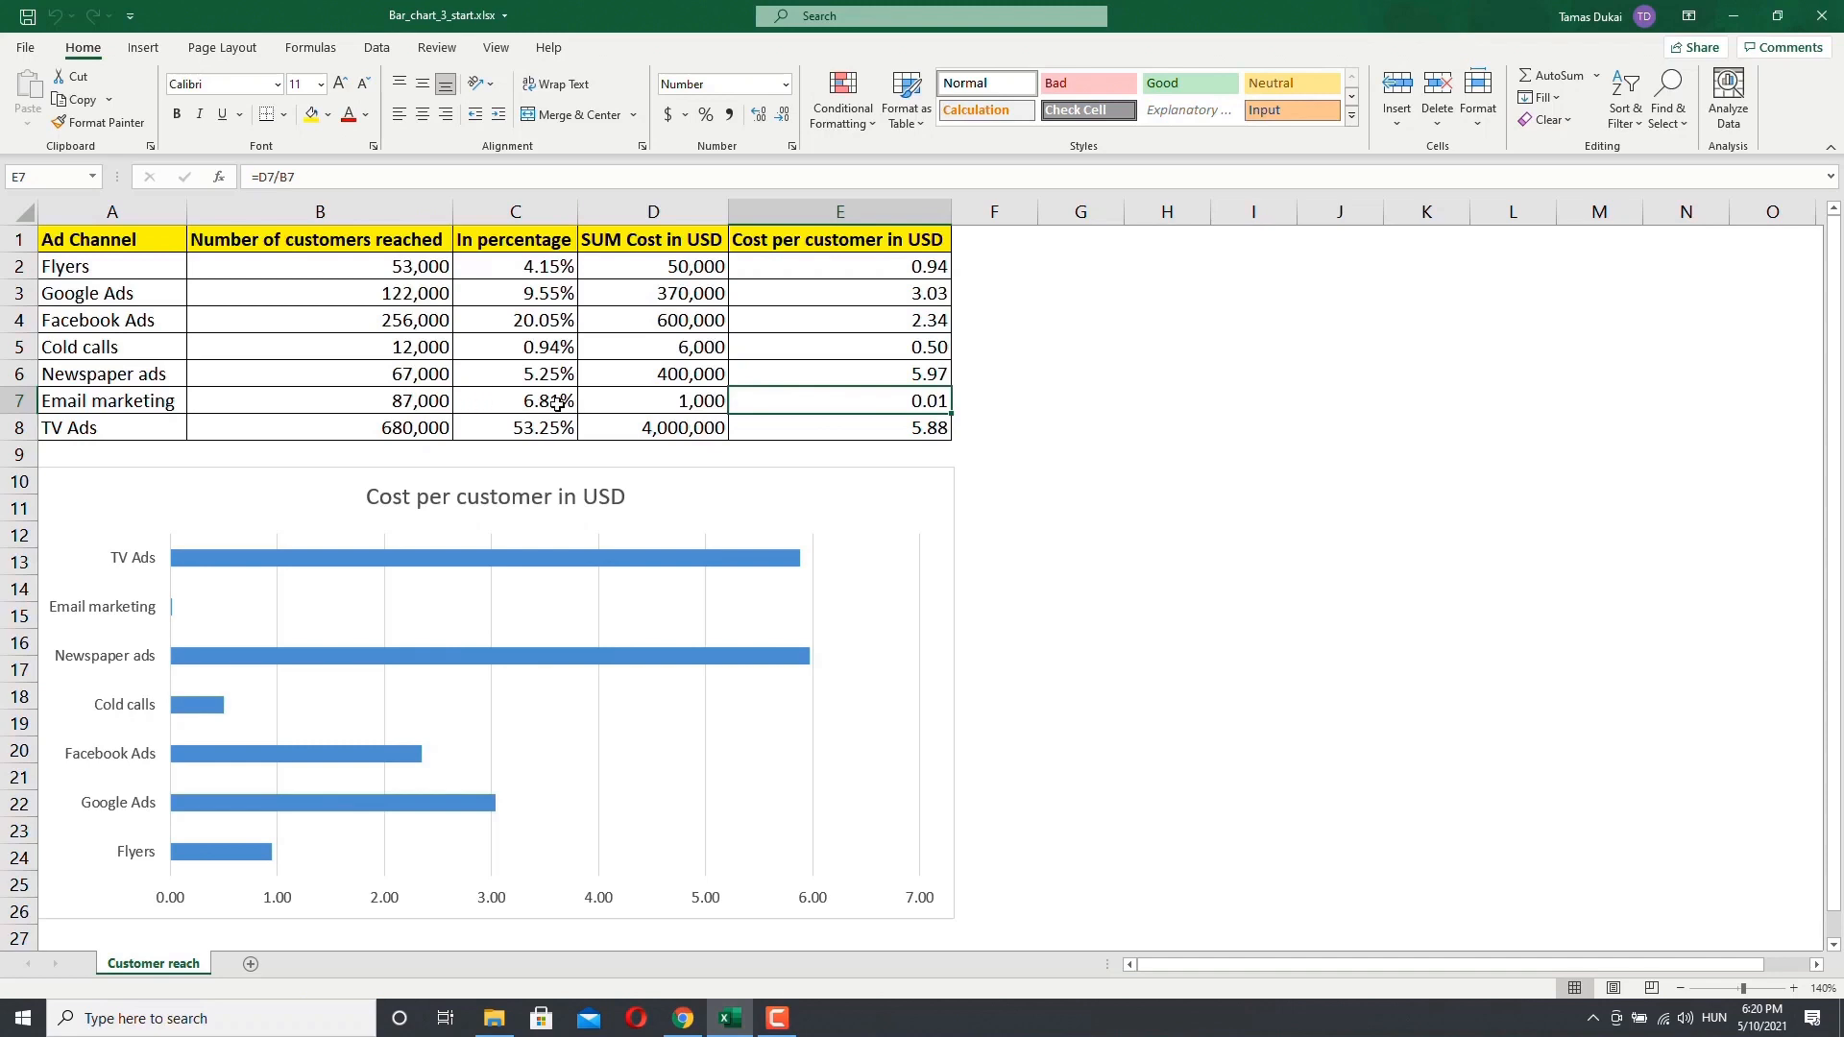
left_click(675, 400)
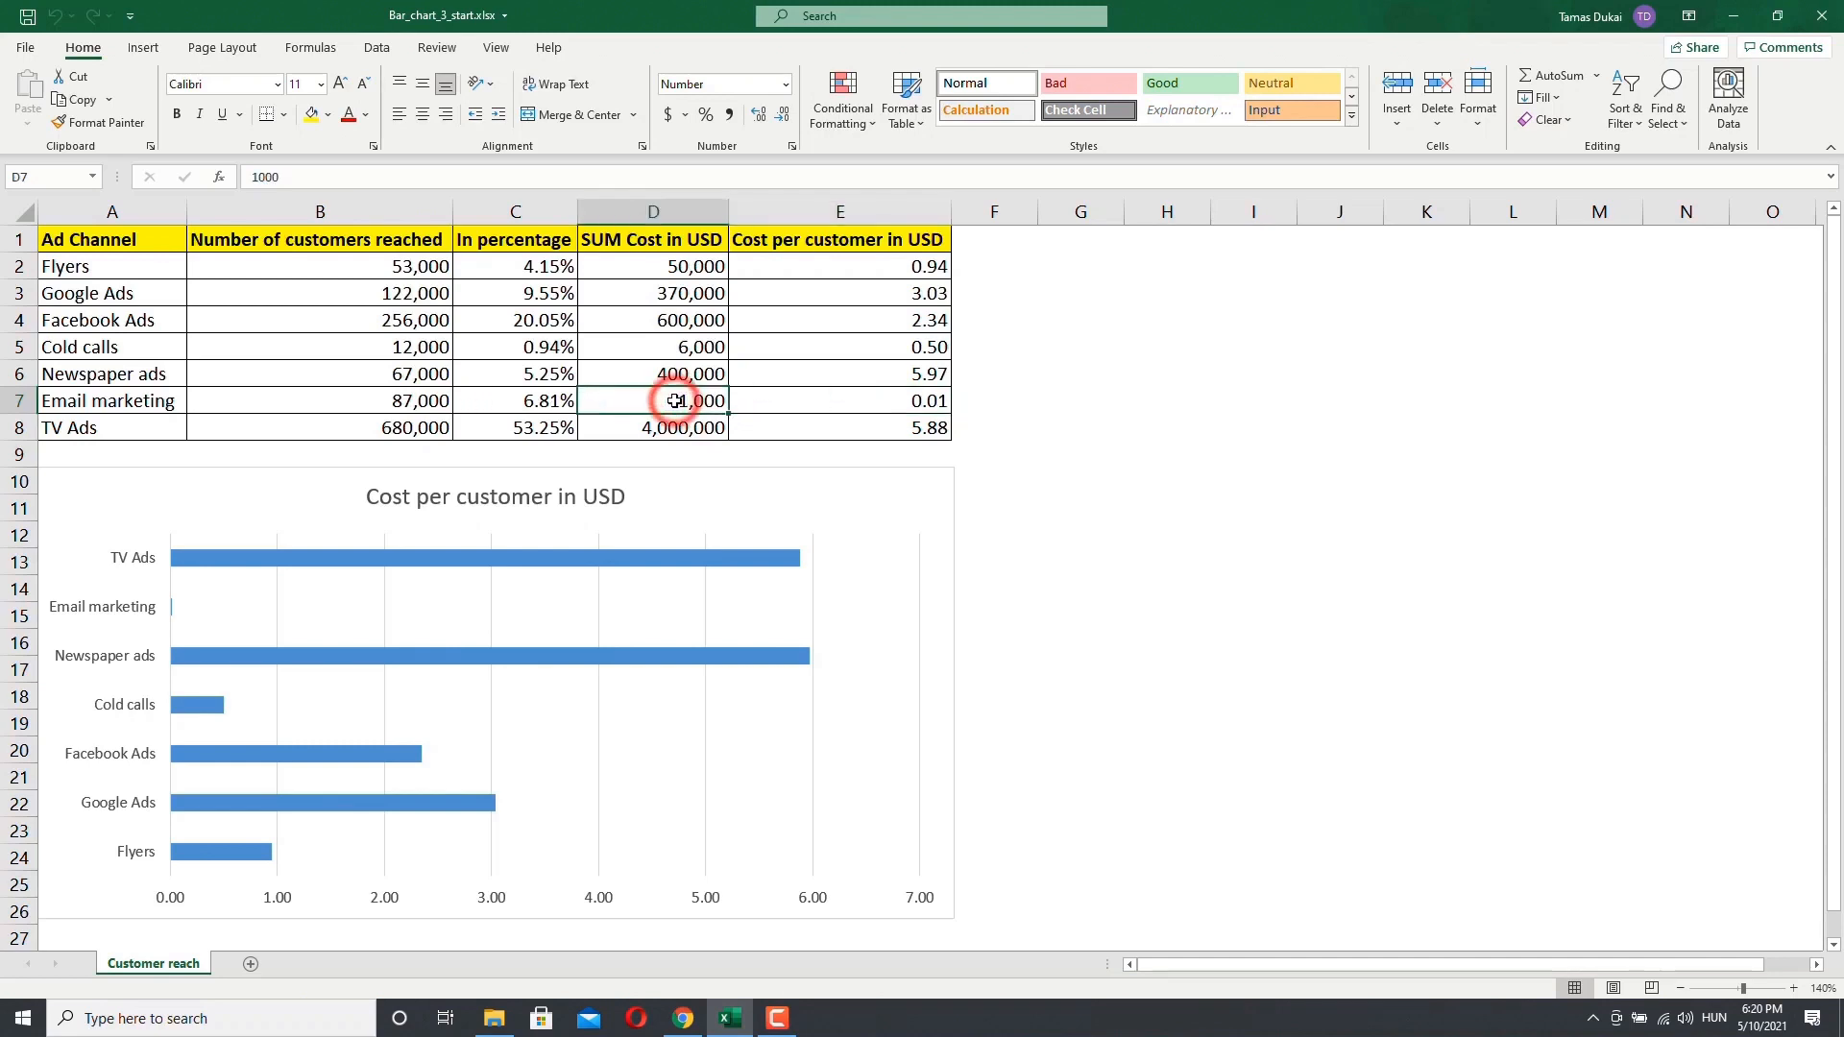
Step: Set the Email marketing cost in D7 to 100,000
left_click(348, 176)
type("00")
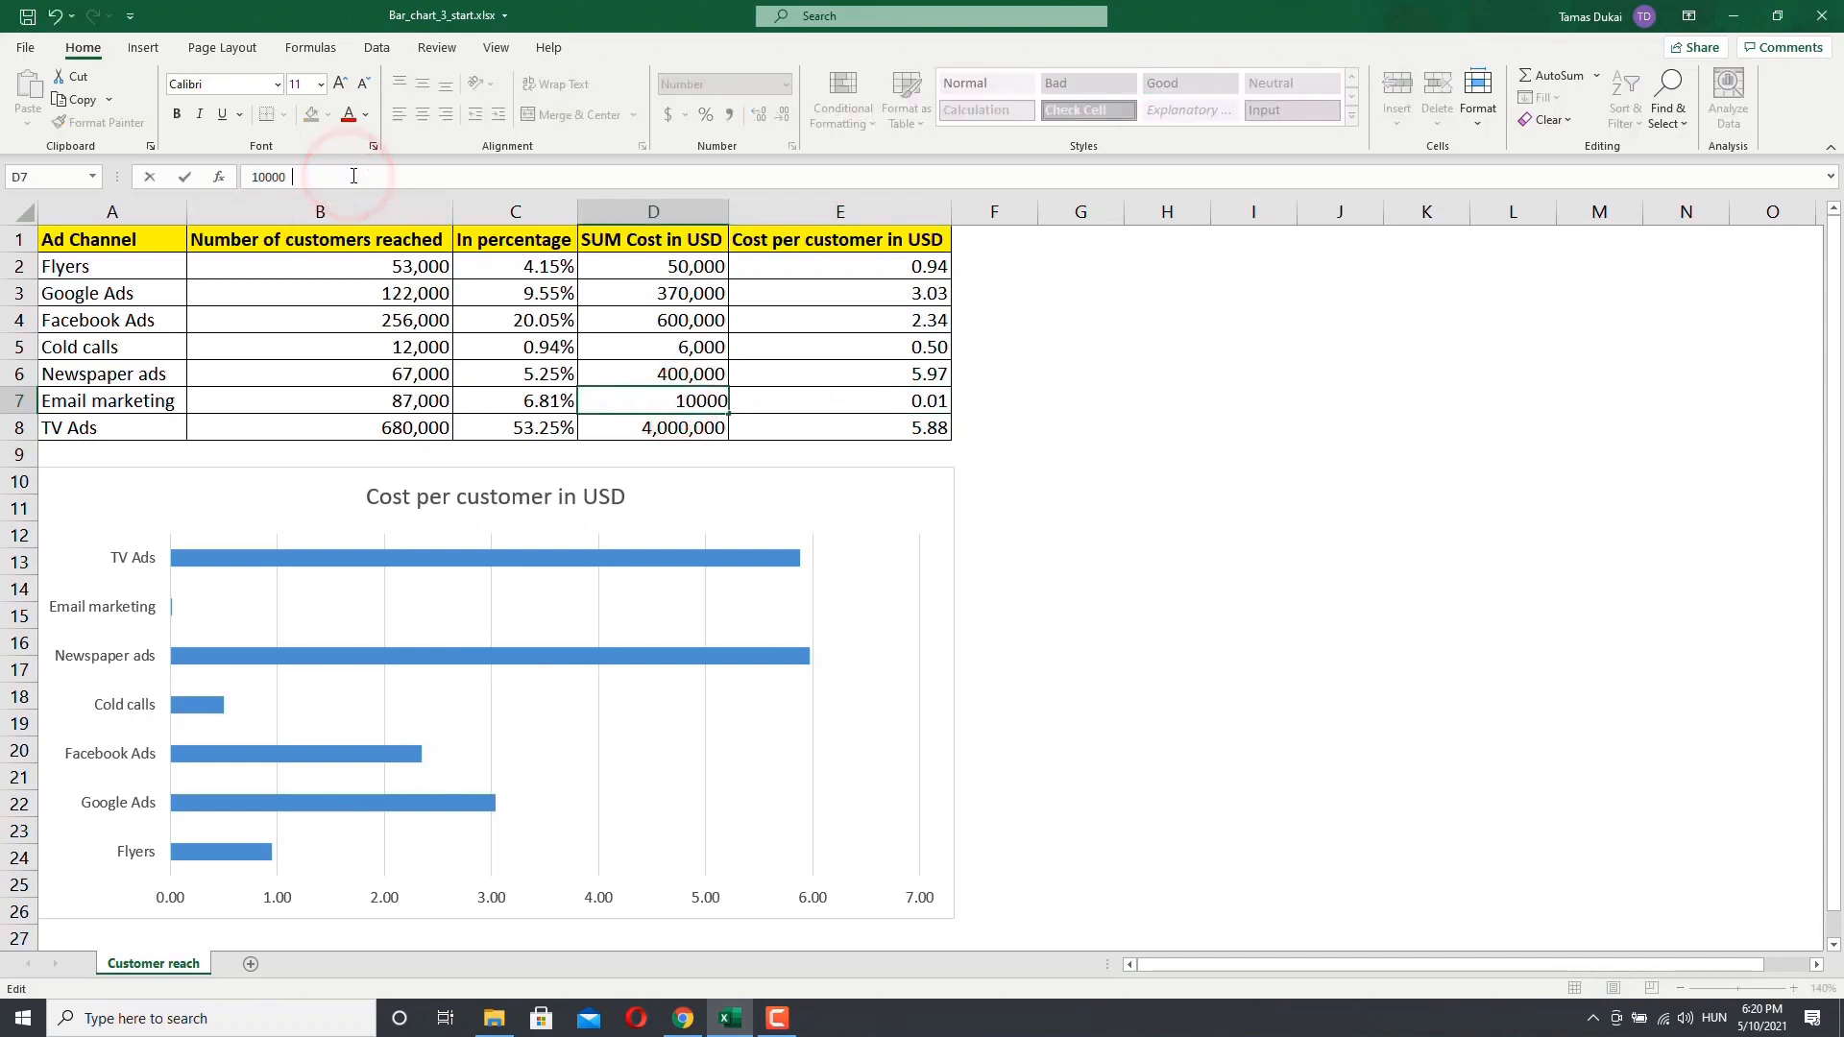
key("Return")
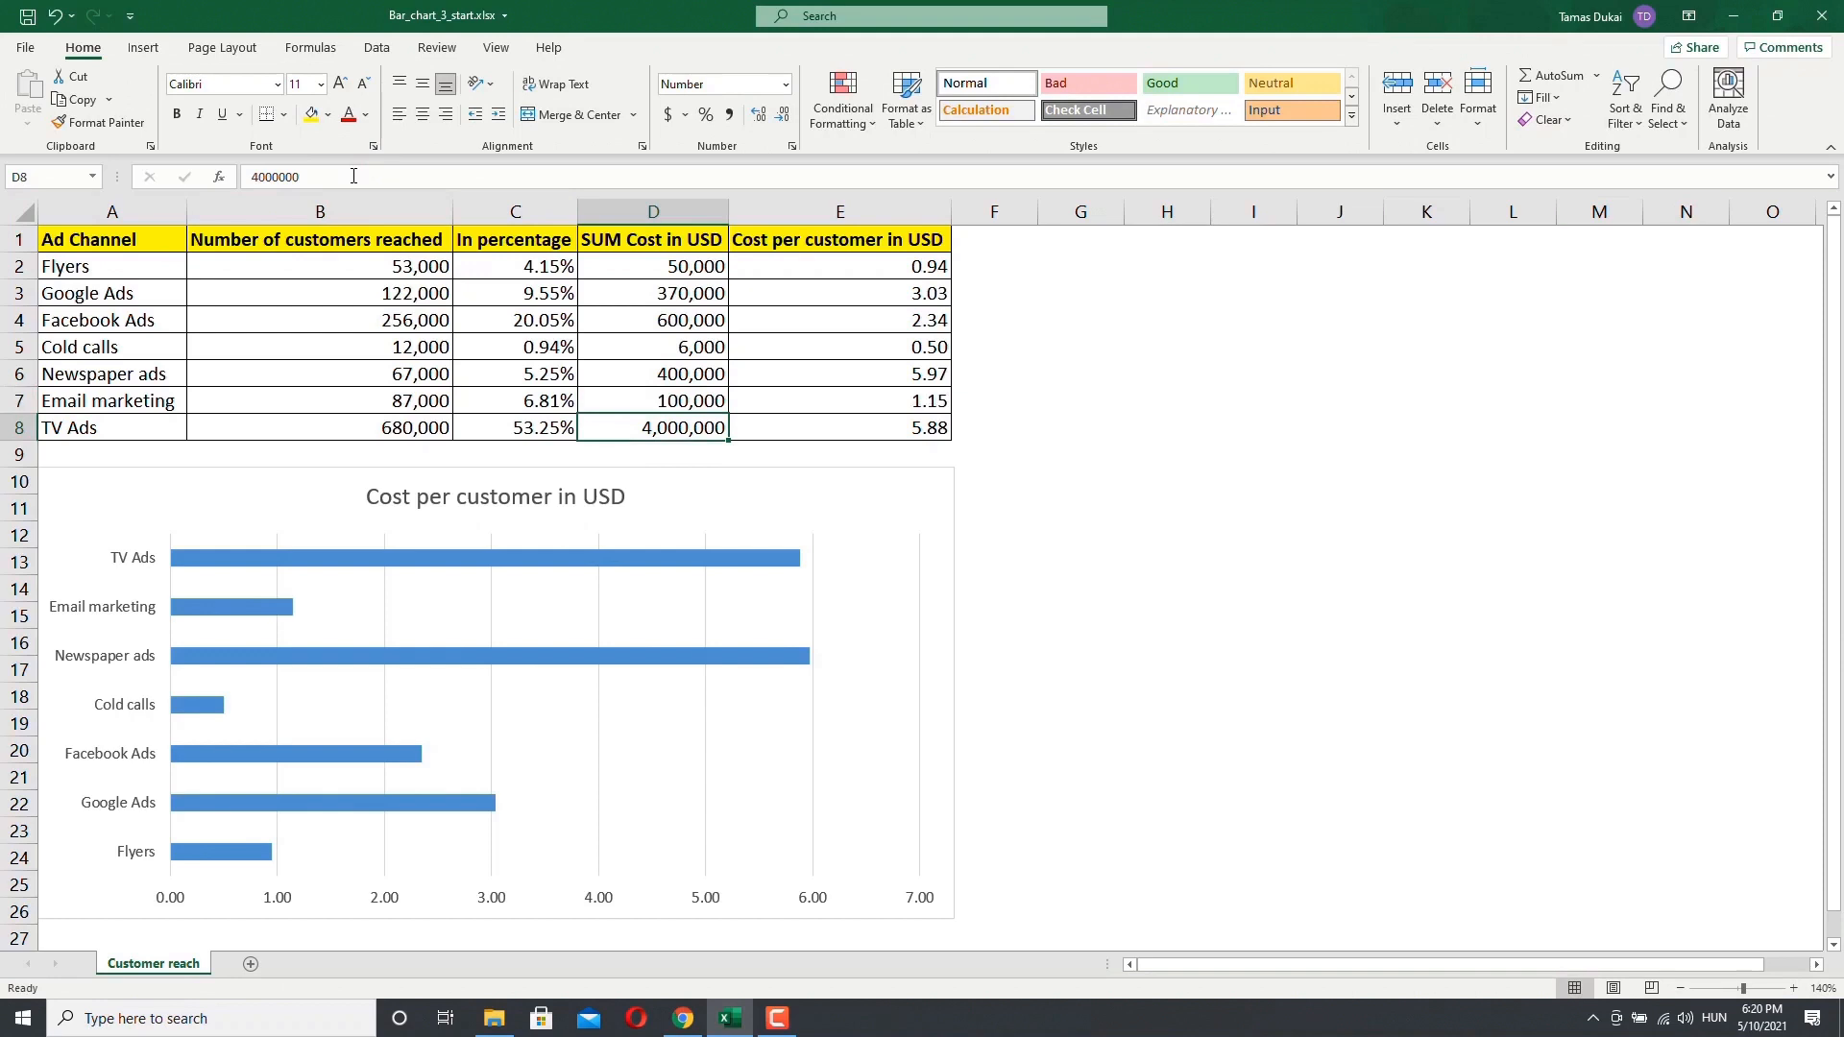
Step: Inspect the Email marketing cost per customer formula and the updated Email marketing and TV Ads bars in the chart
left_click(860, 405)
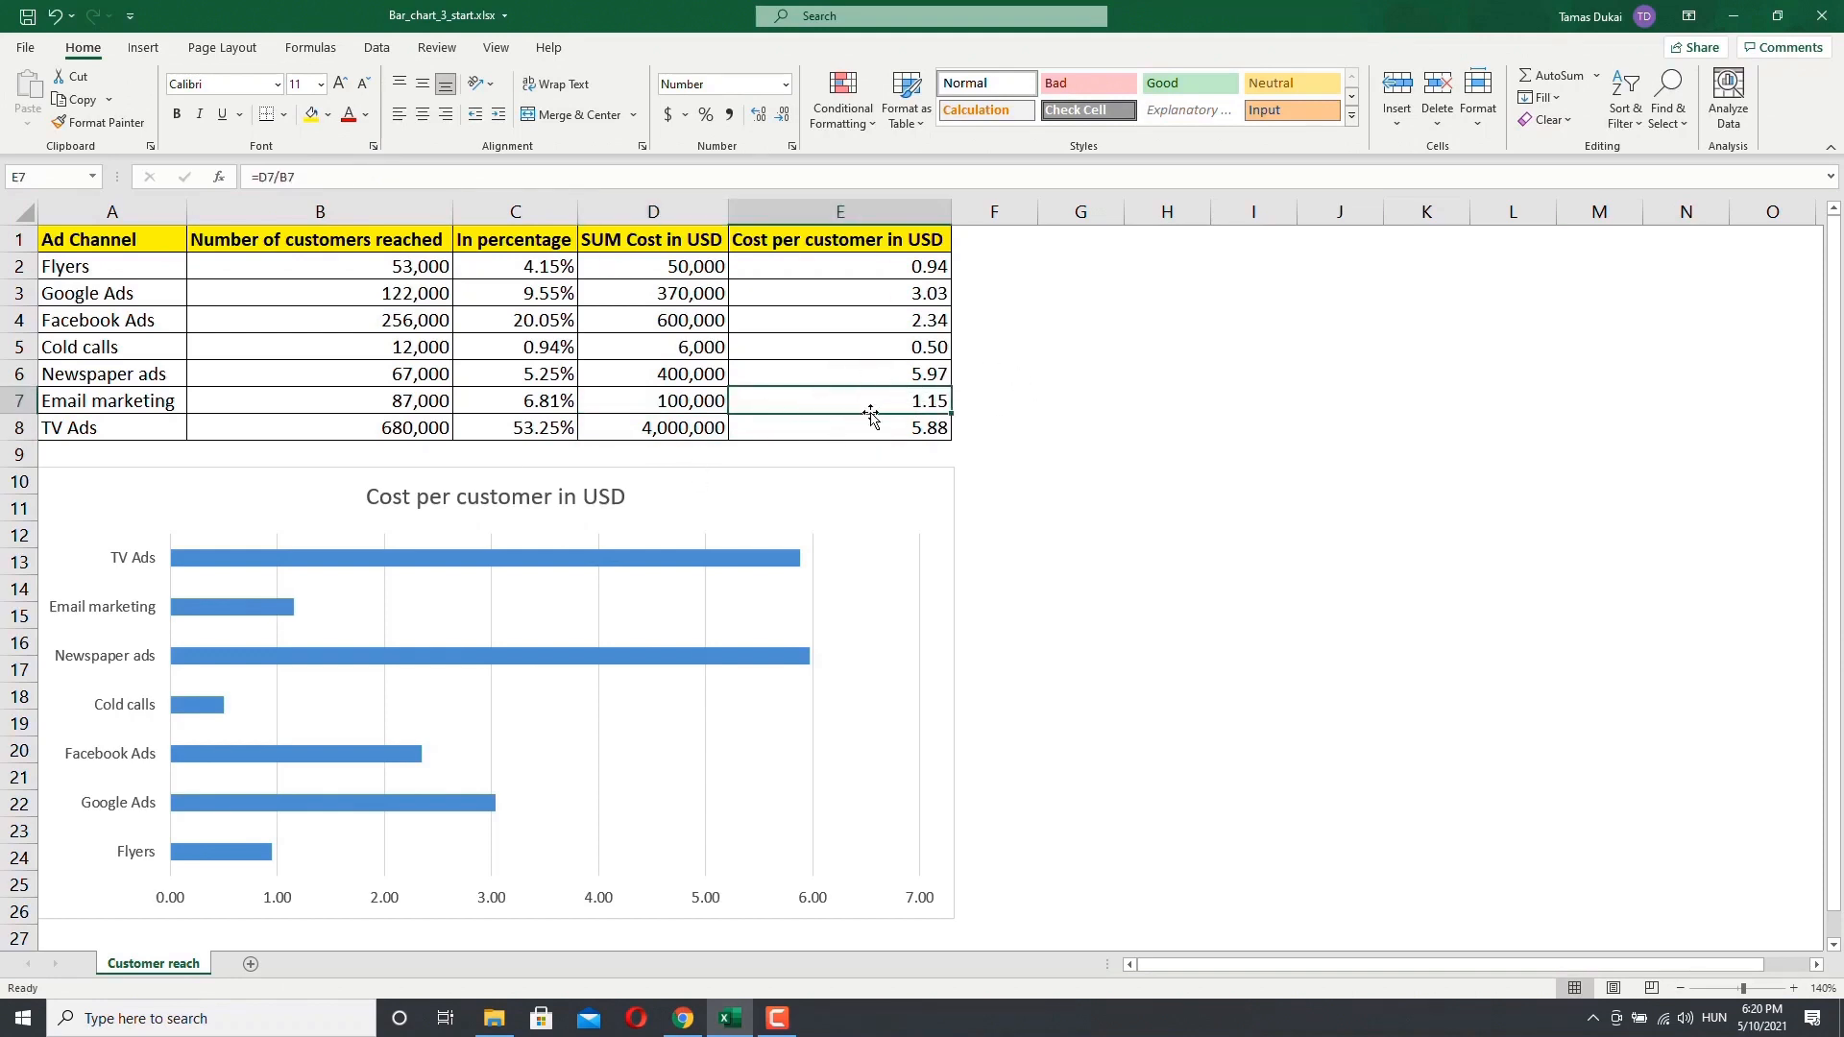
left_click(268, 610)
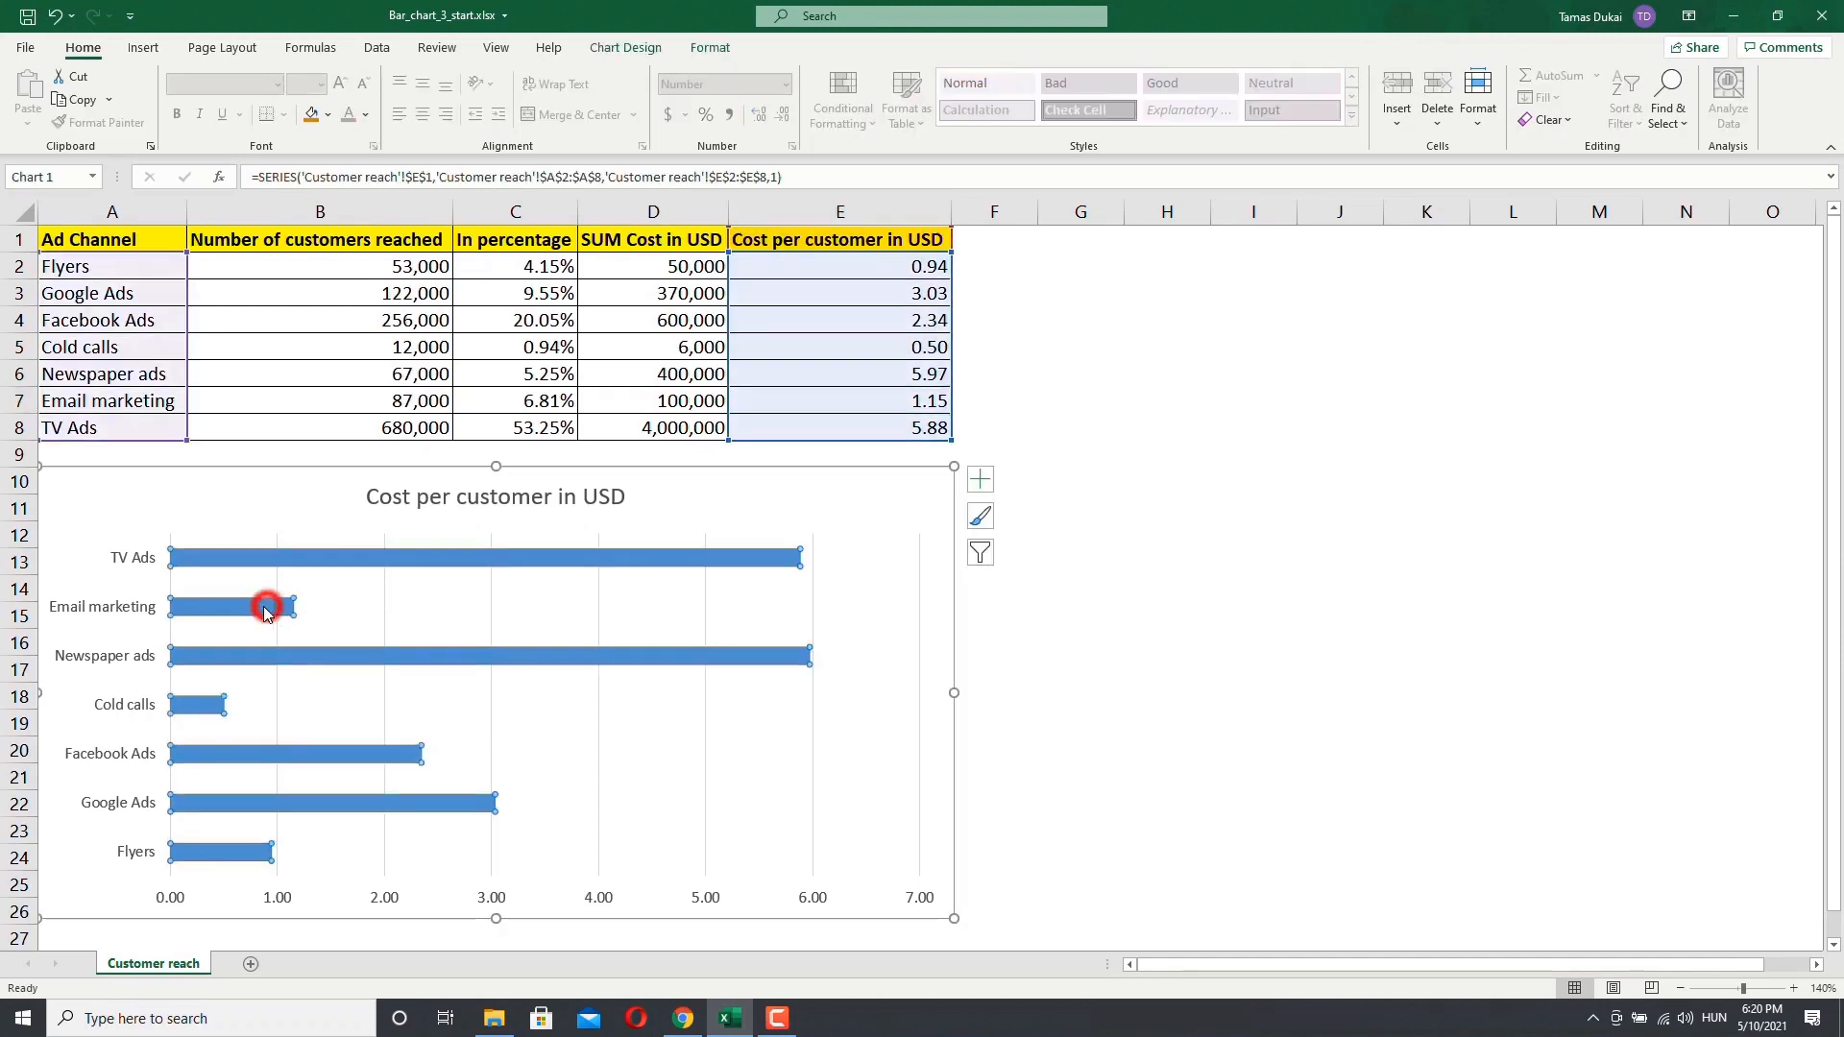
left_click(365, 605)
left_click(209, 616)
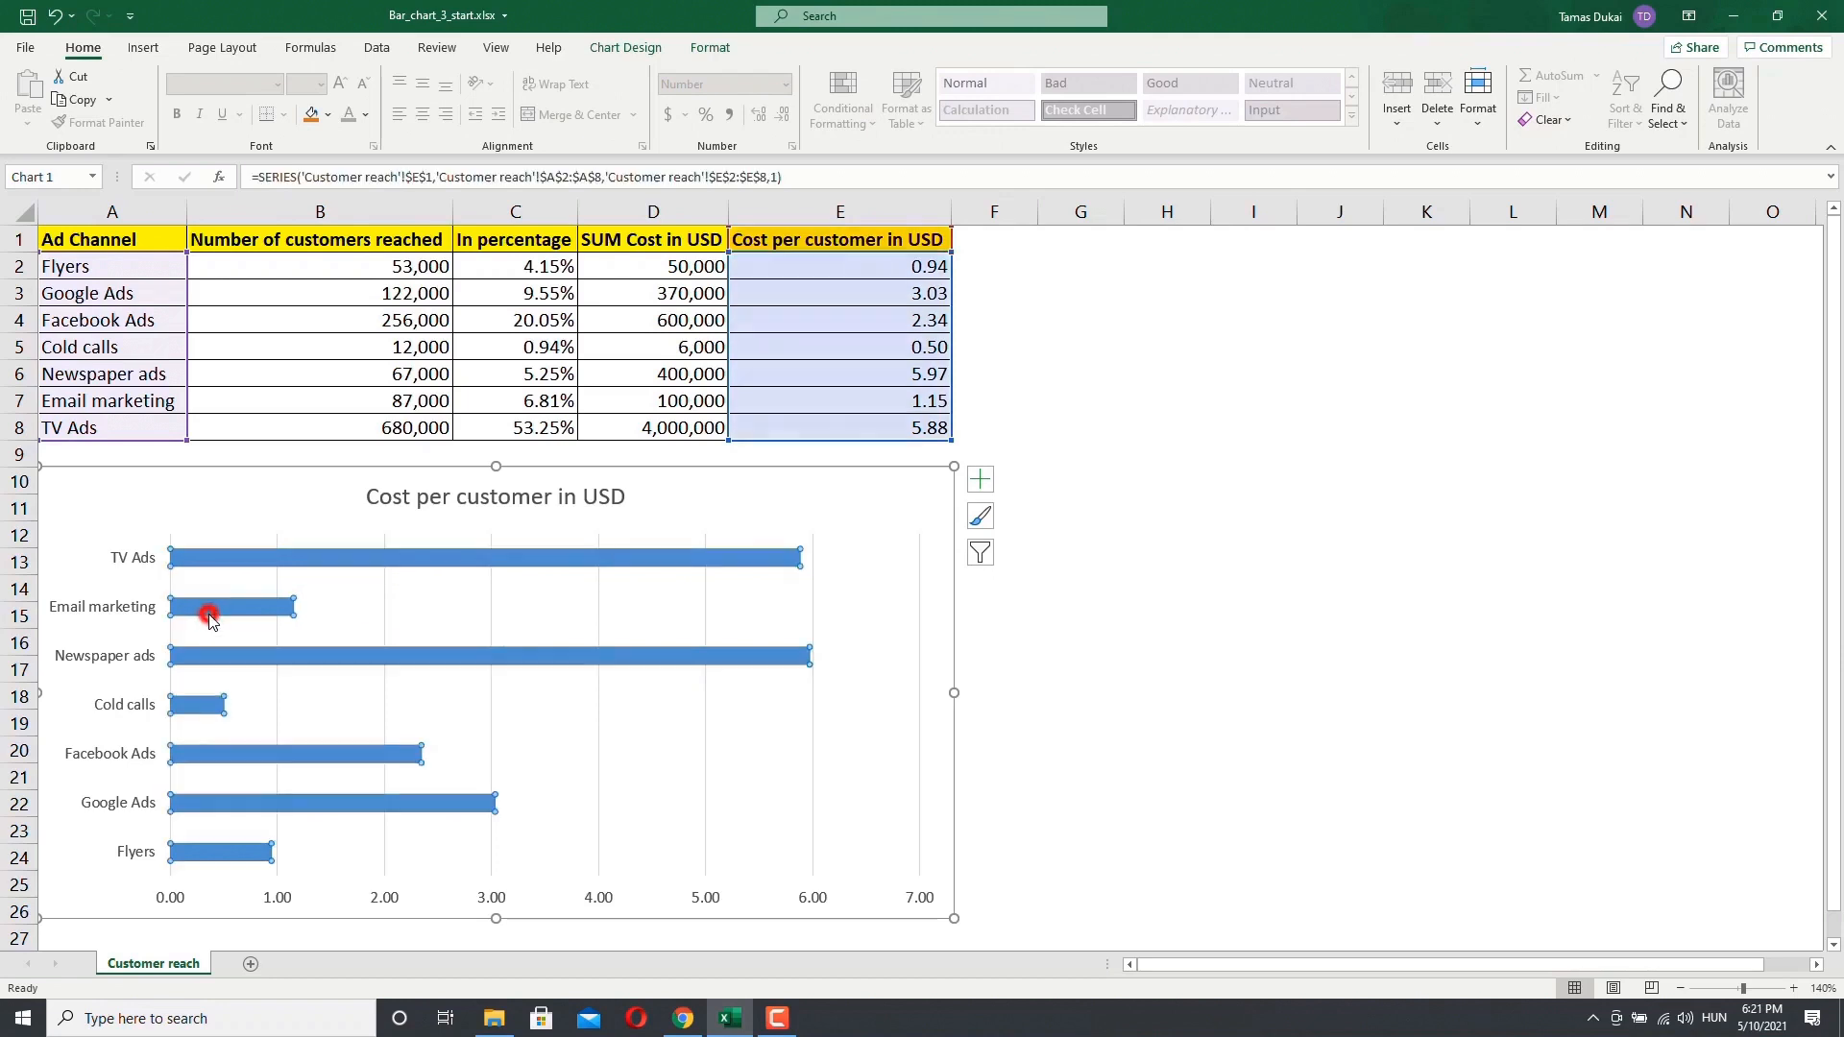
mouse_move(230, 613)
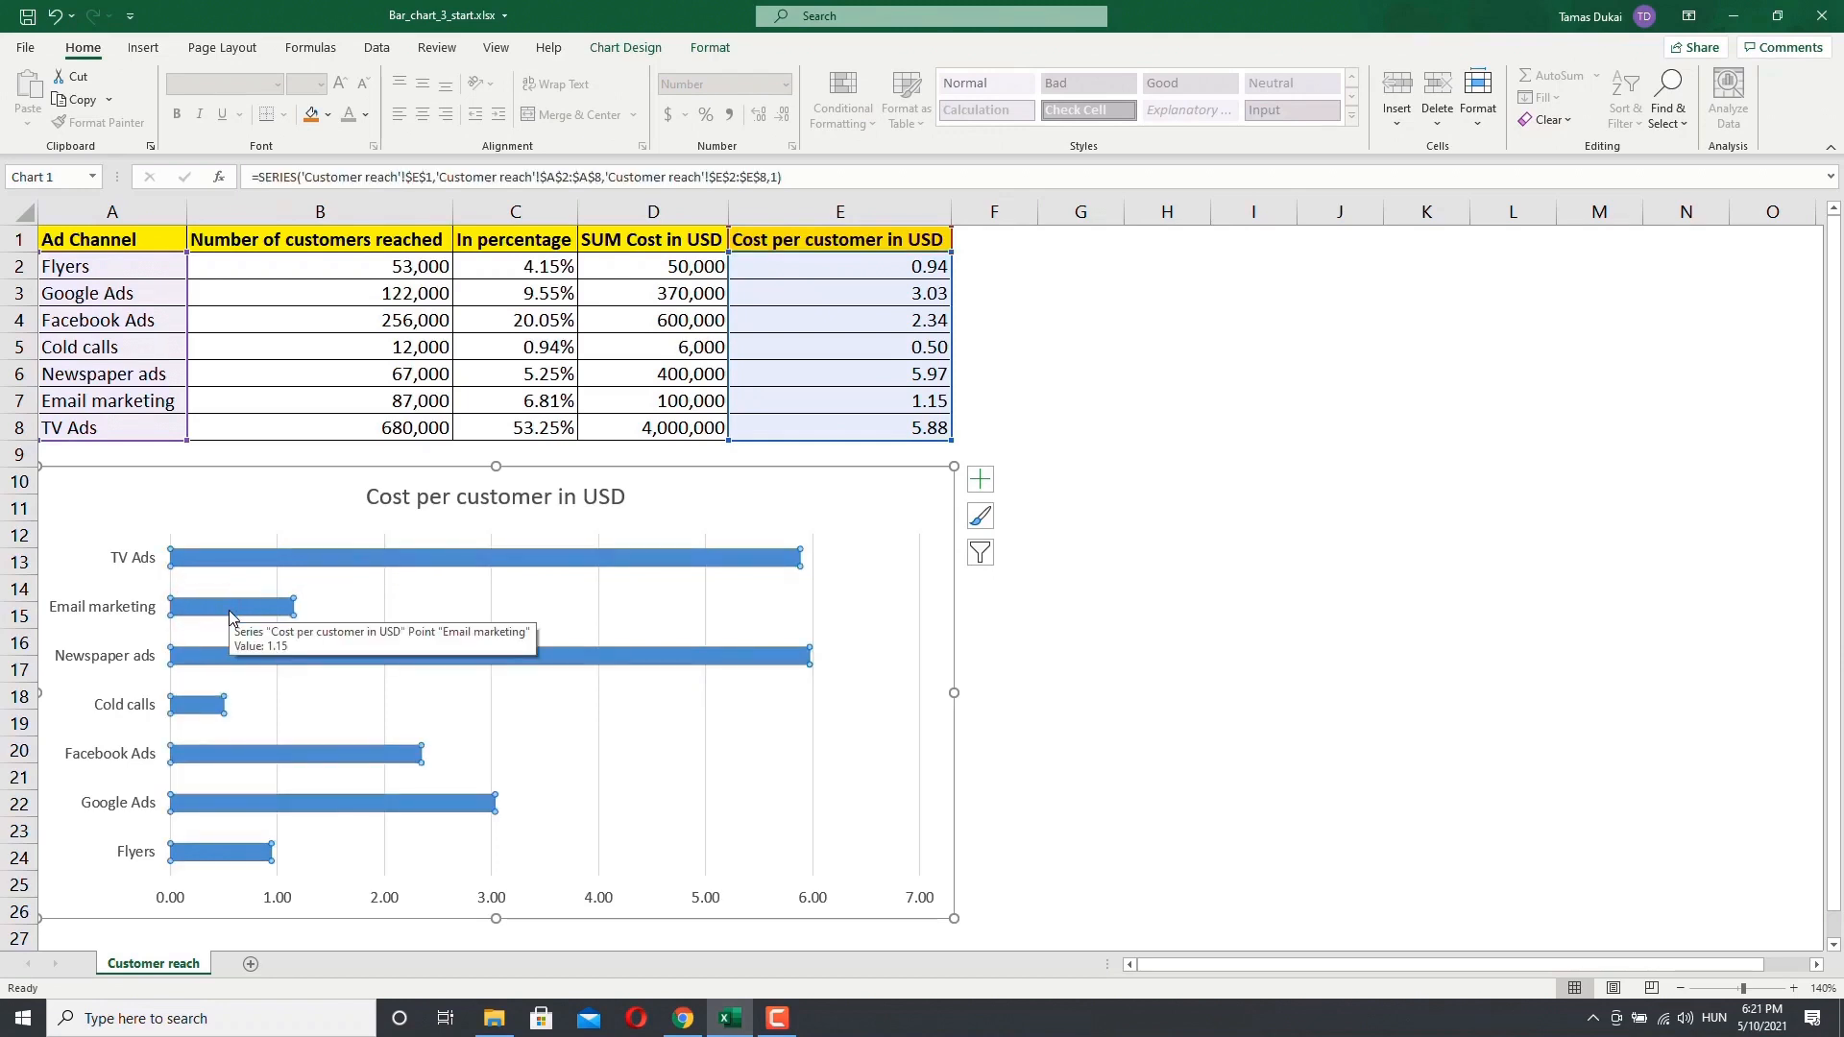
left_click(206, 555)
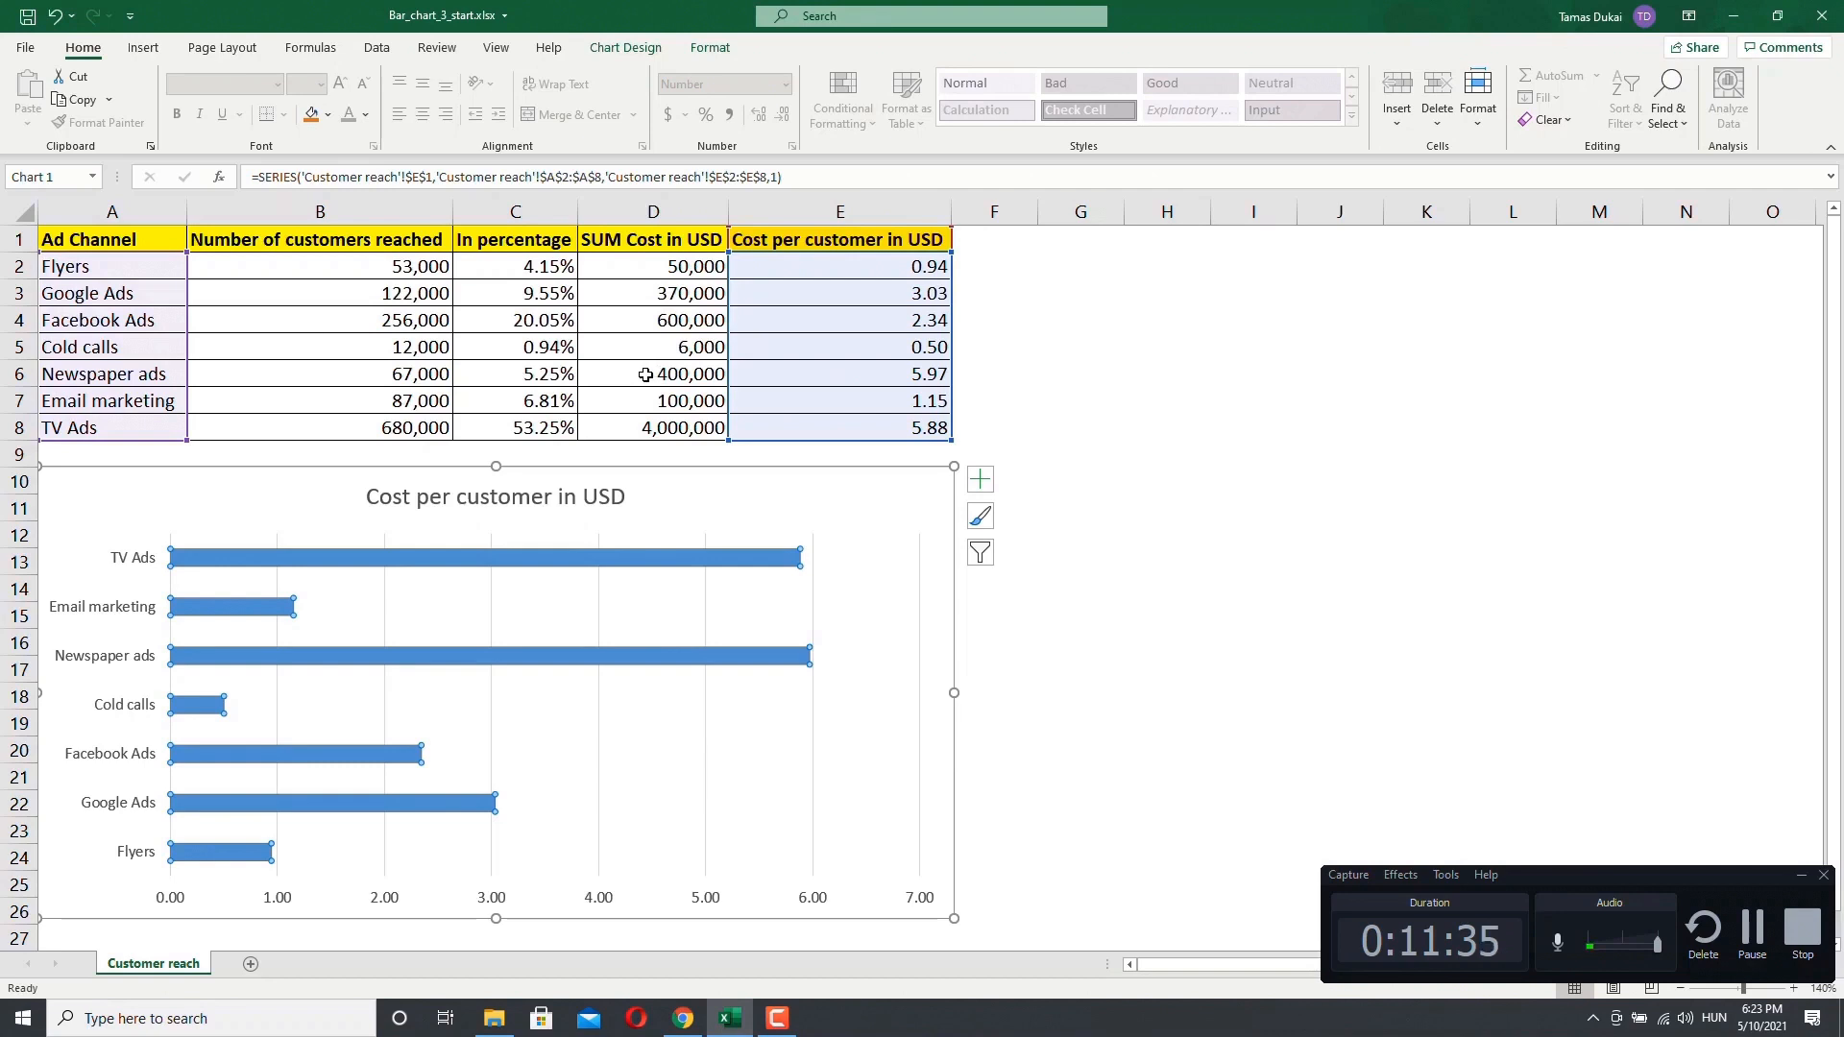
Step: Change the Newspaper ads cost in D6 to 600,000
left_click(645, 374)
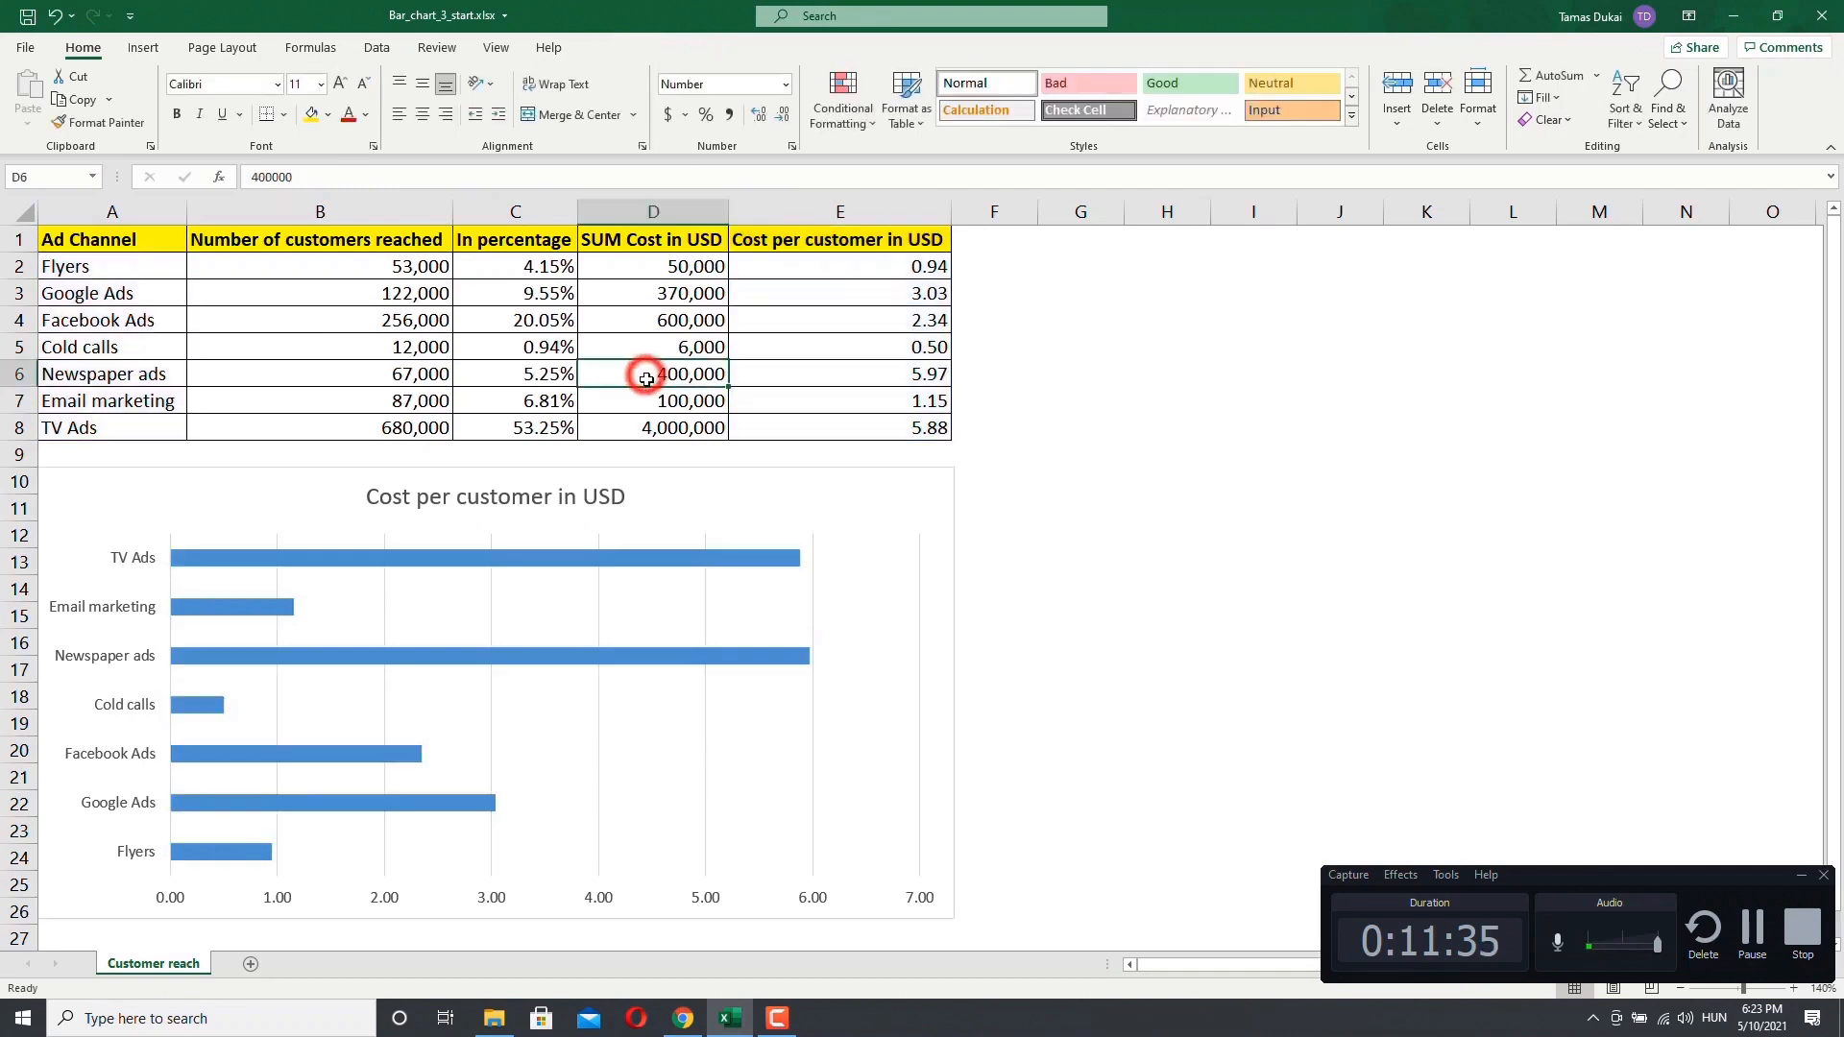
left_click(256, 177)
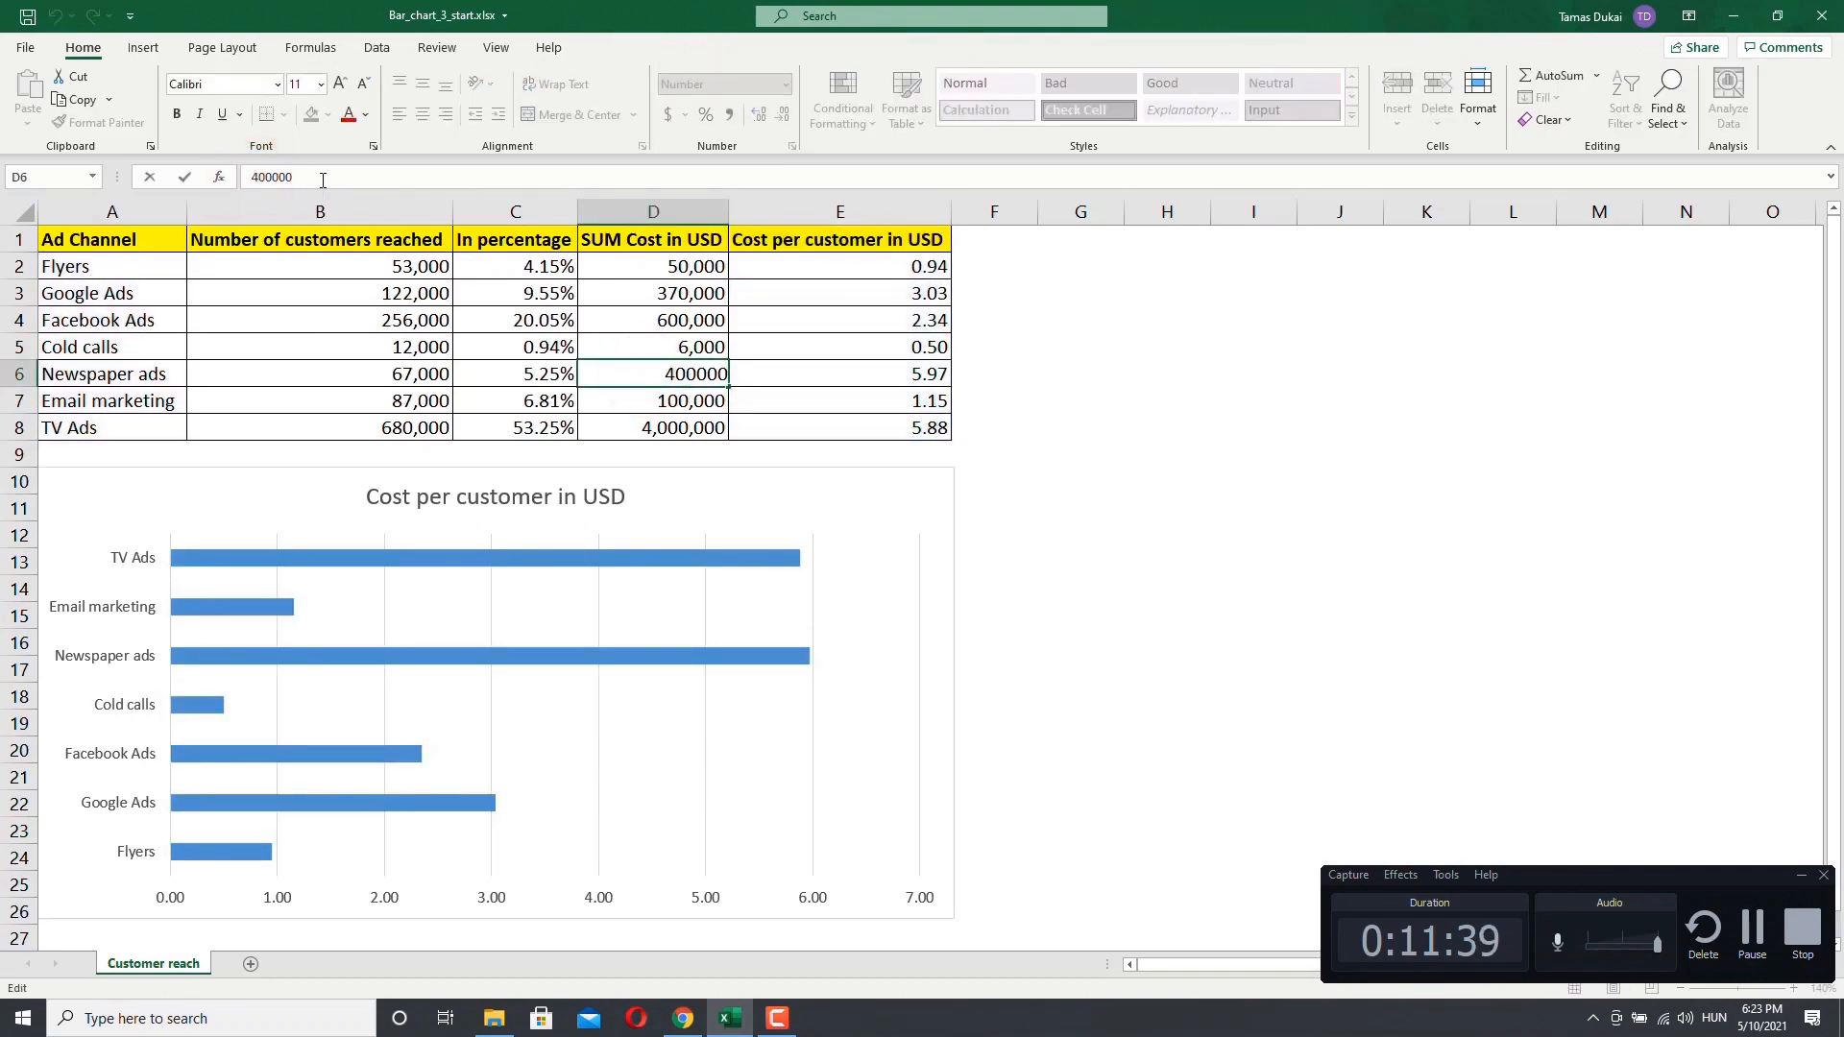
type("6")
key("Return")
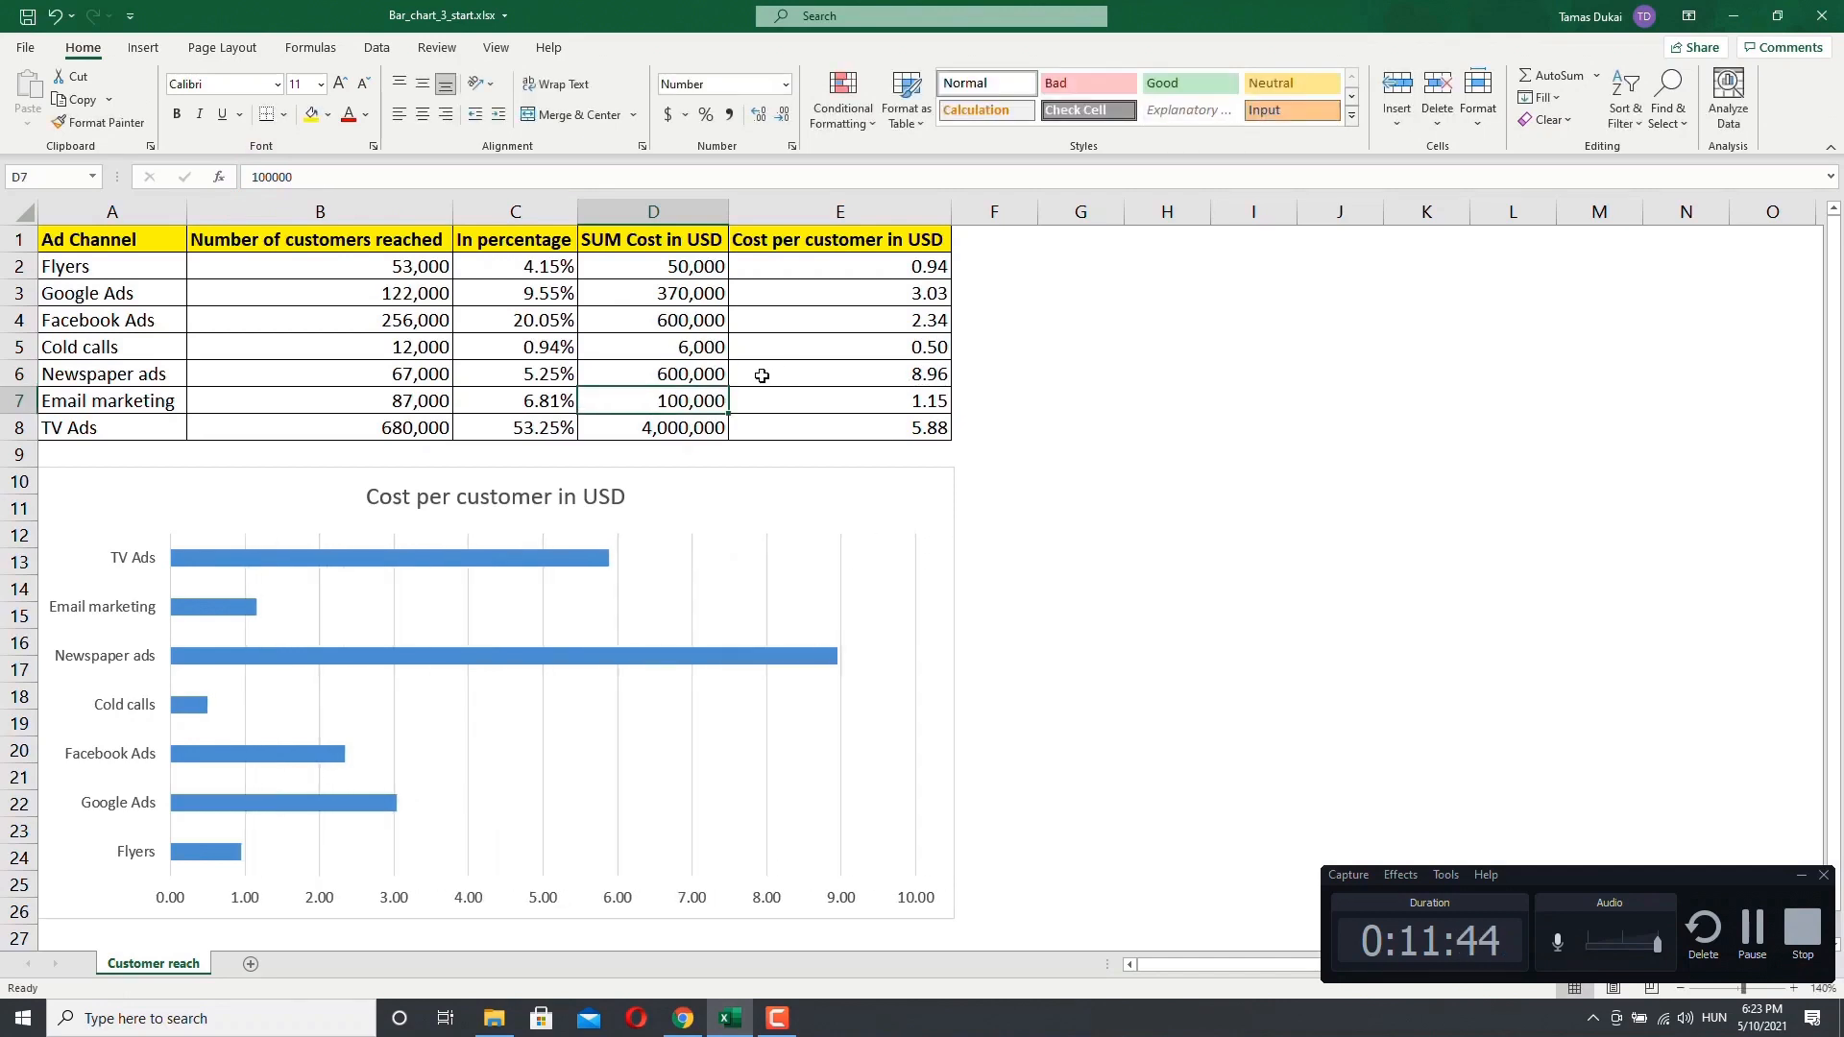
Step: Preview the chart as a clustered column chart in the Change Chart Type dialog without applying it
left_click(791, 374)
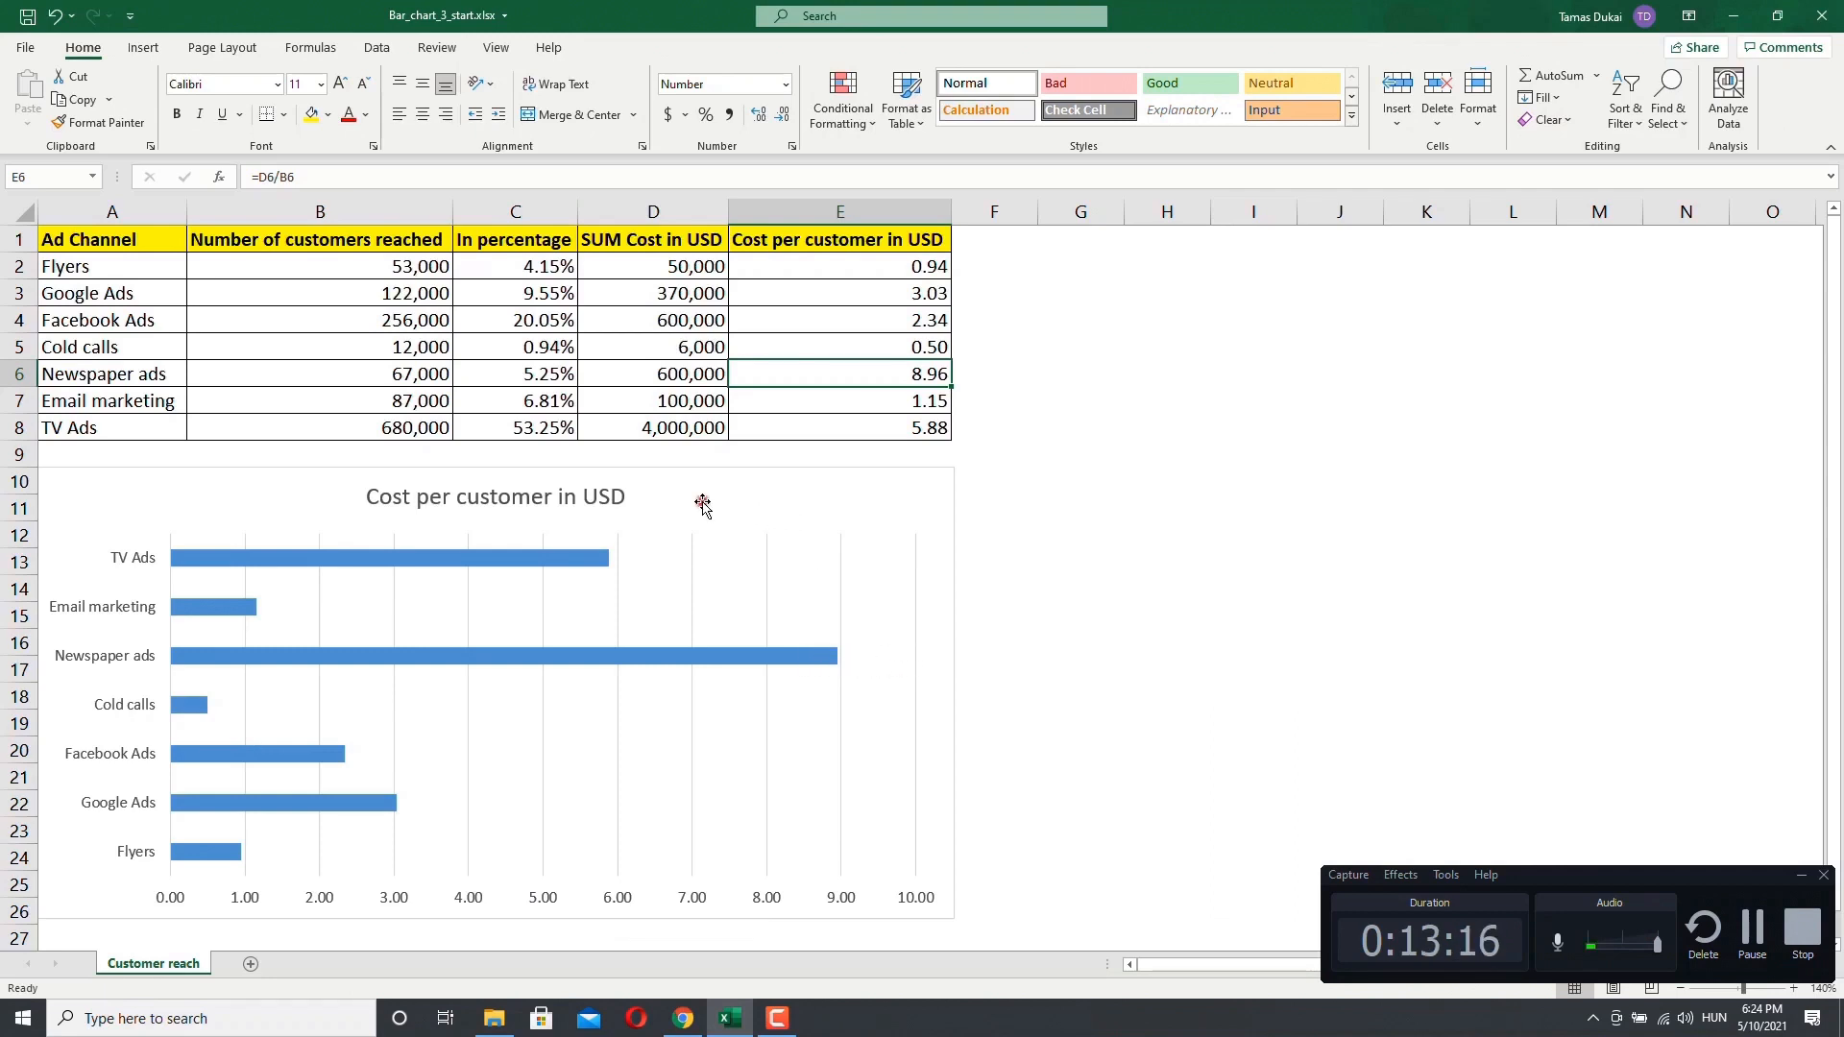
left_click(702, 504)
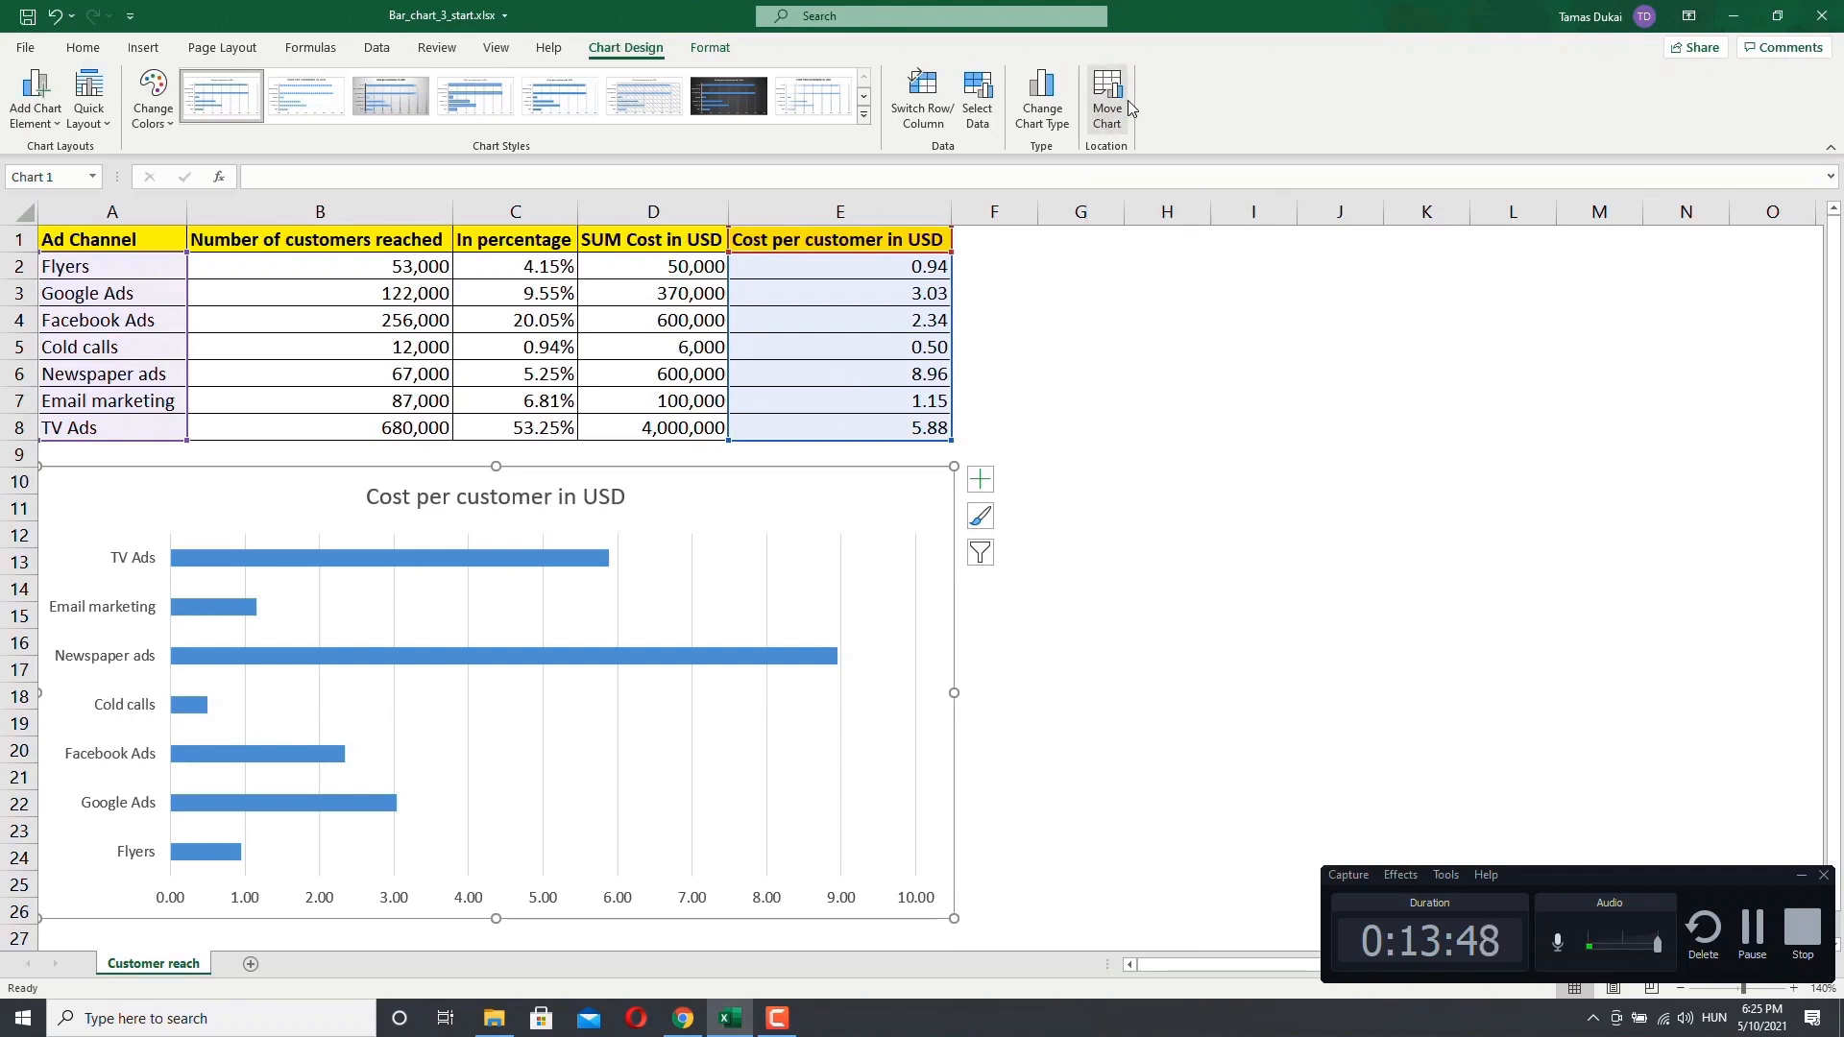
left_click(1037, 116)
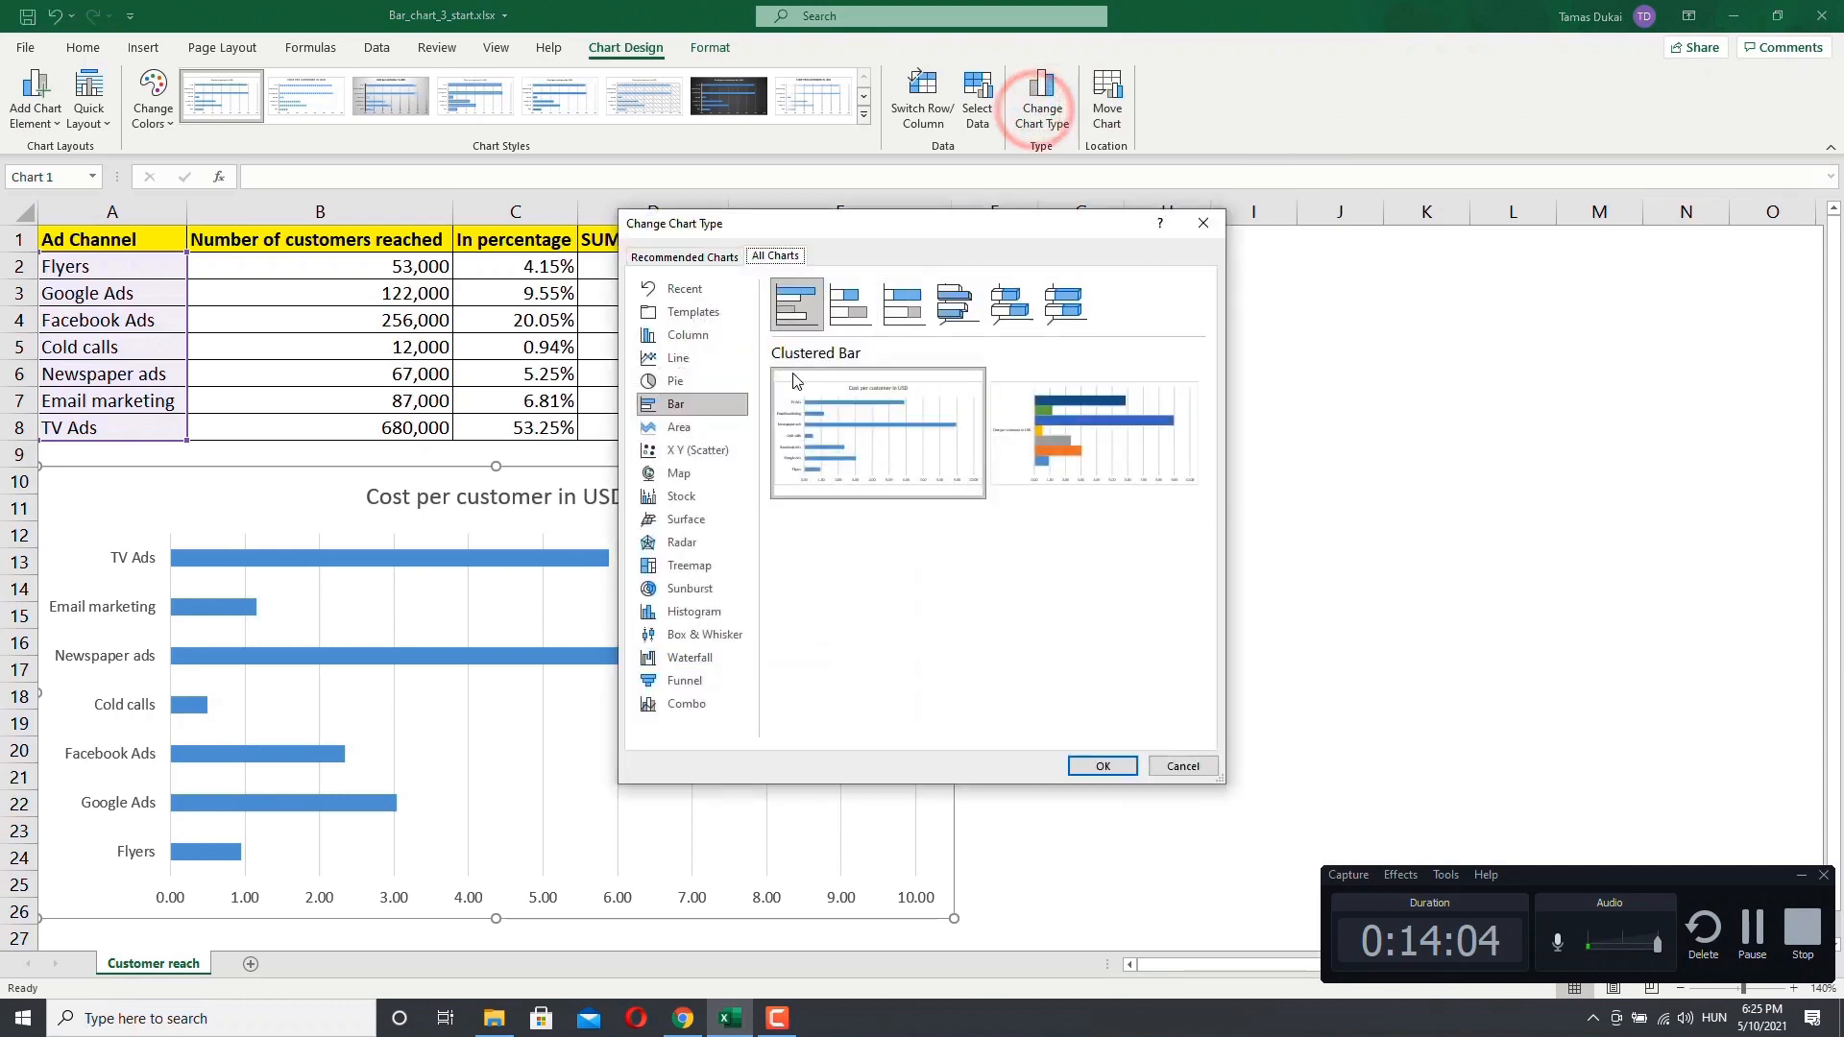
left_click(692, 337)
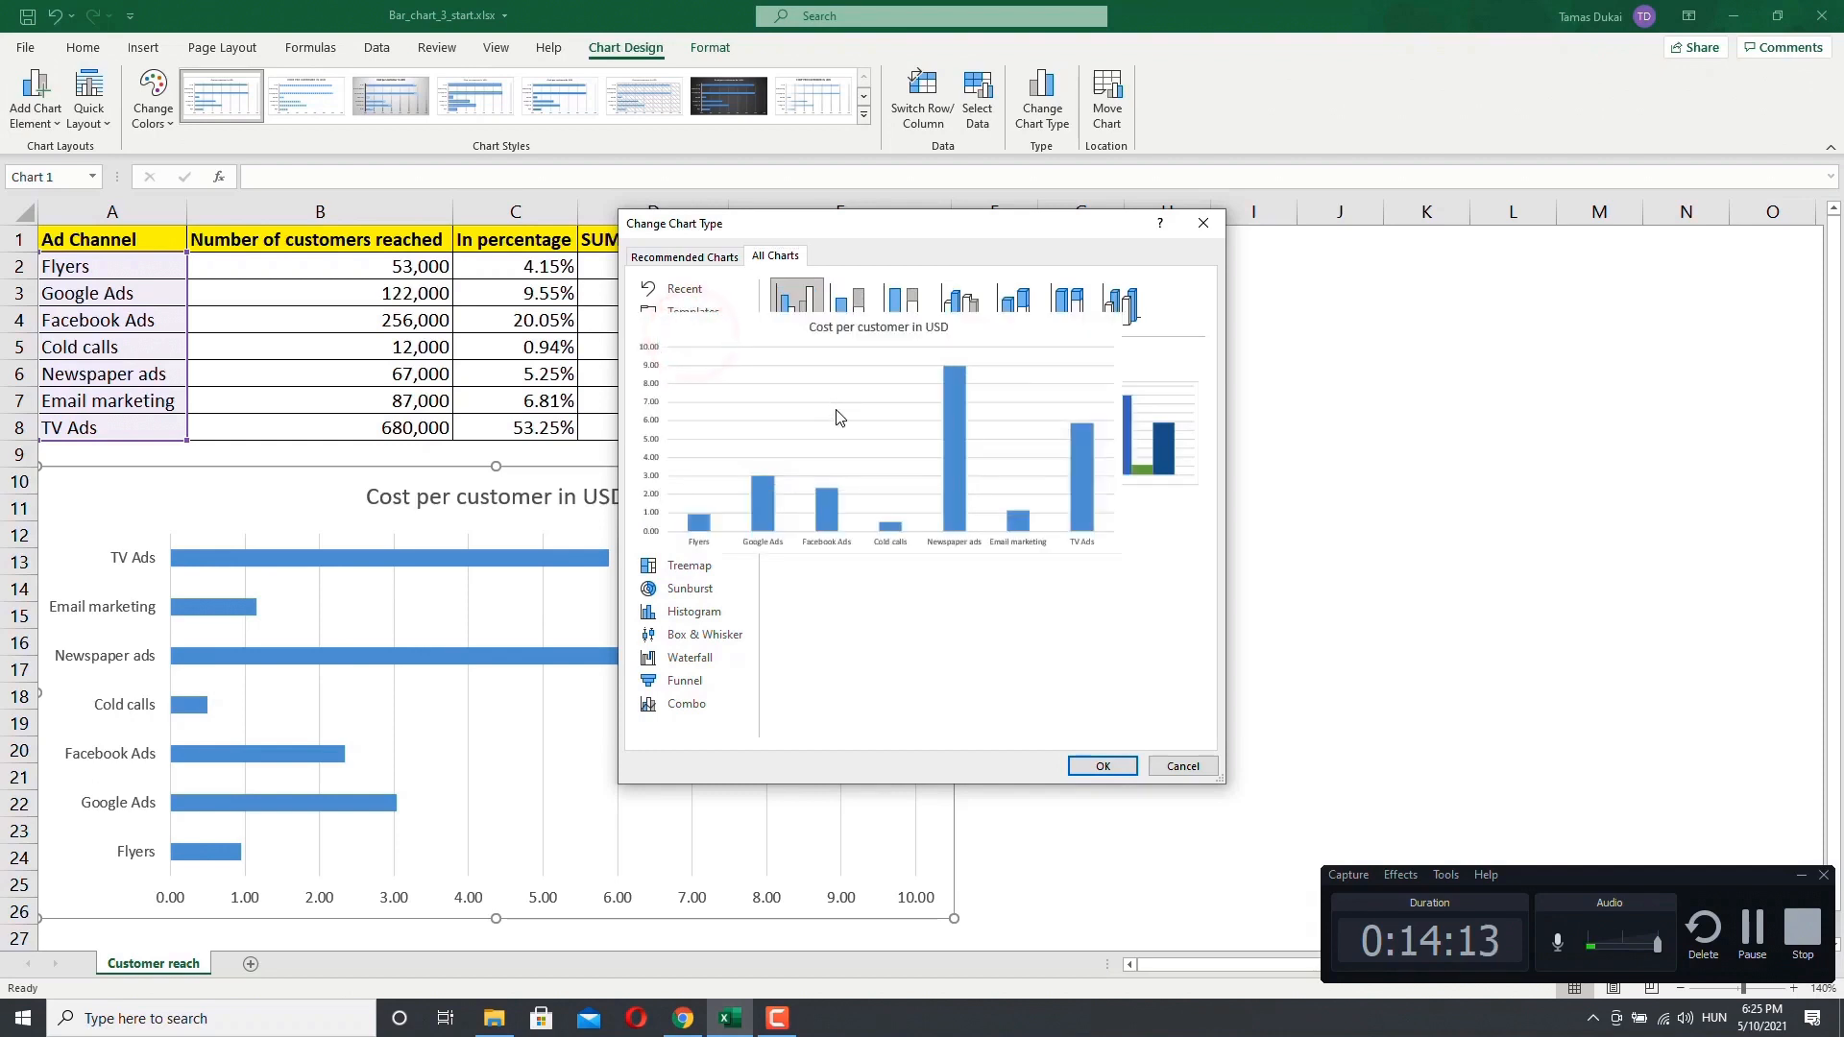
mouse_move(891, 451)
mouse_move(842, 471)
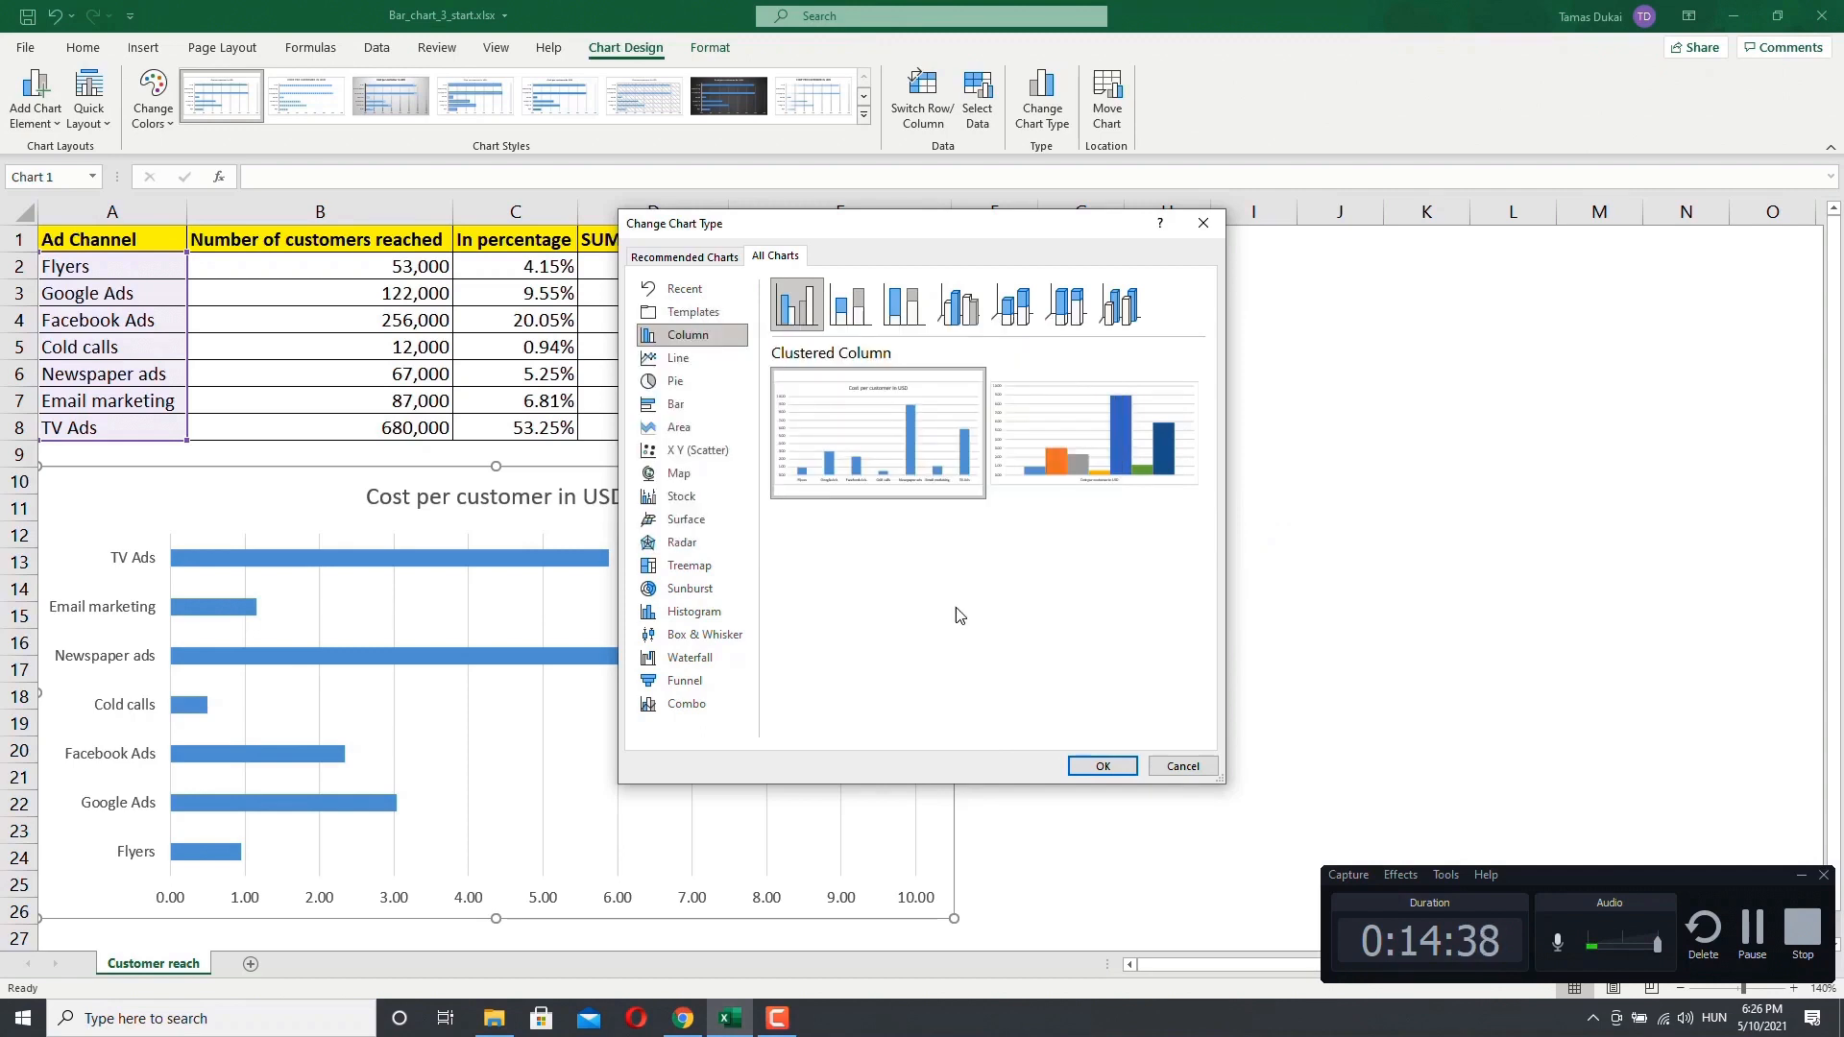
left_click(1184, 765)
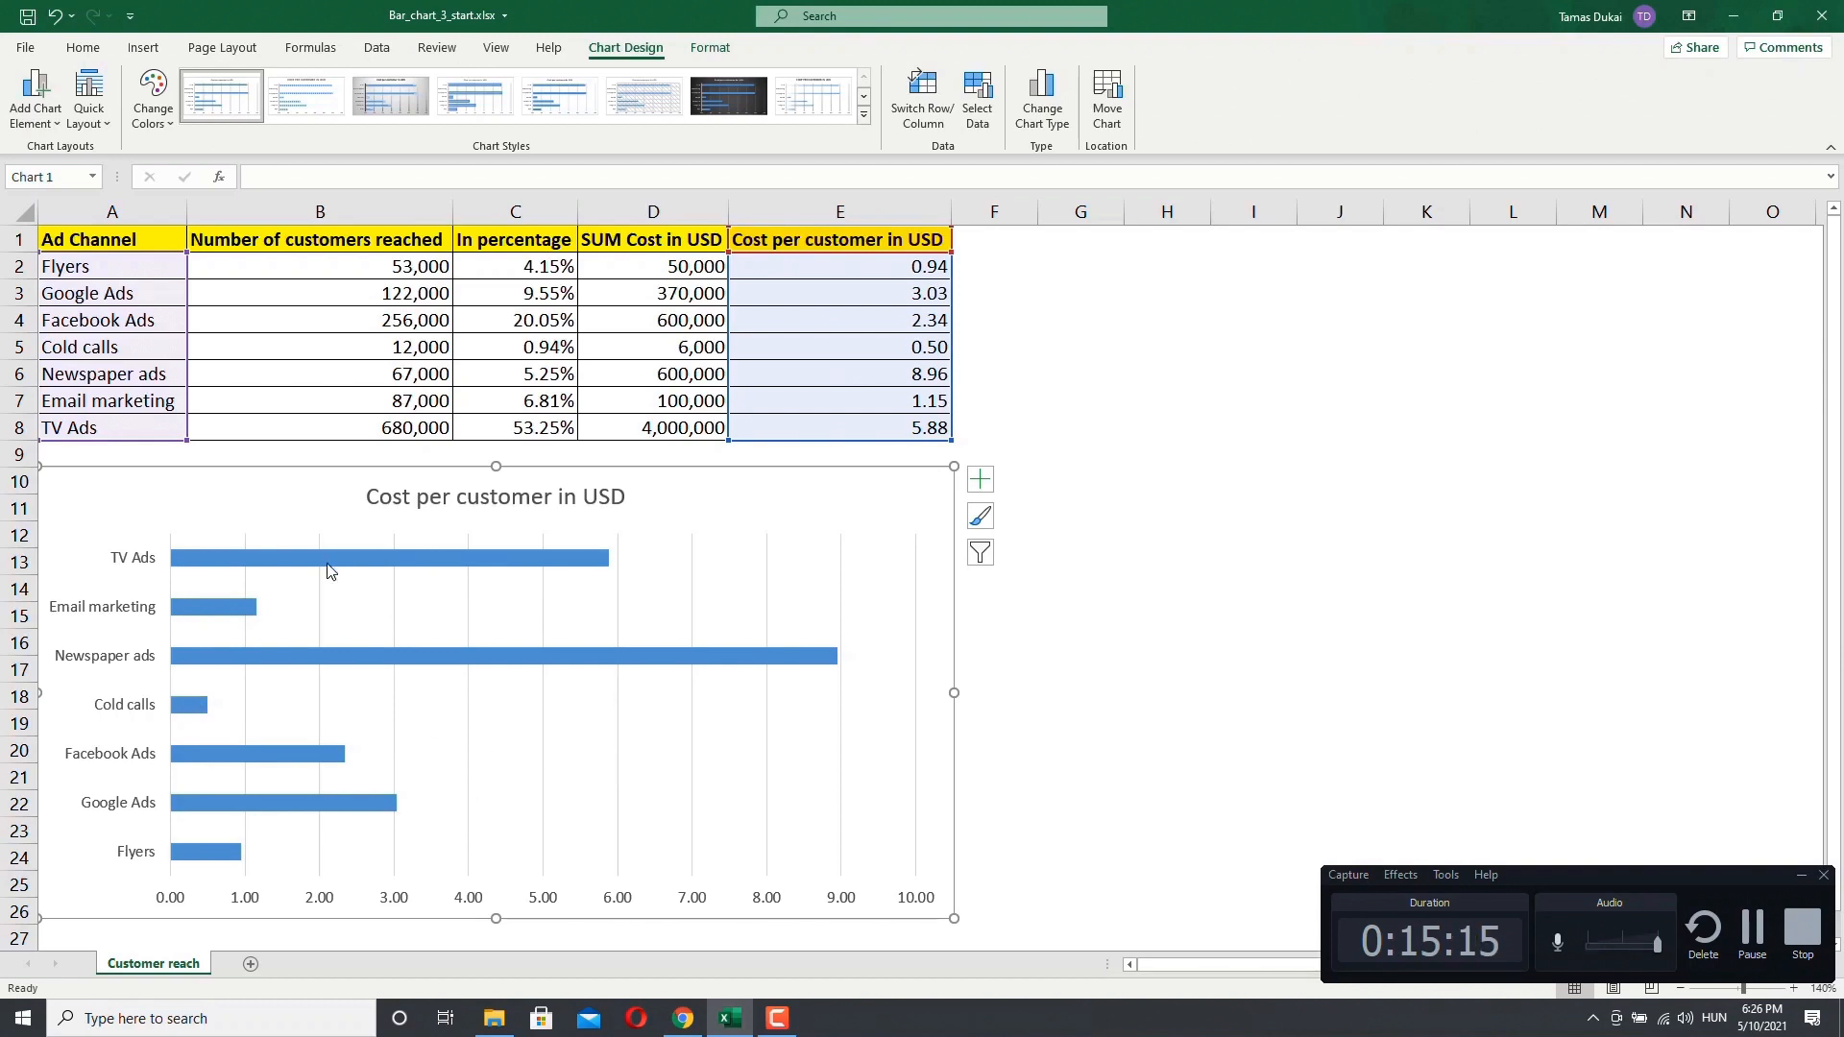
Step: Switch the chart's rows and columns in the Select Data Source dialog
mouse_move(382, 566)
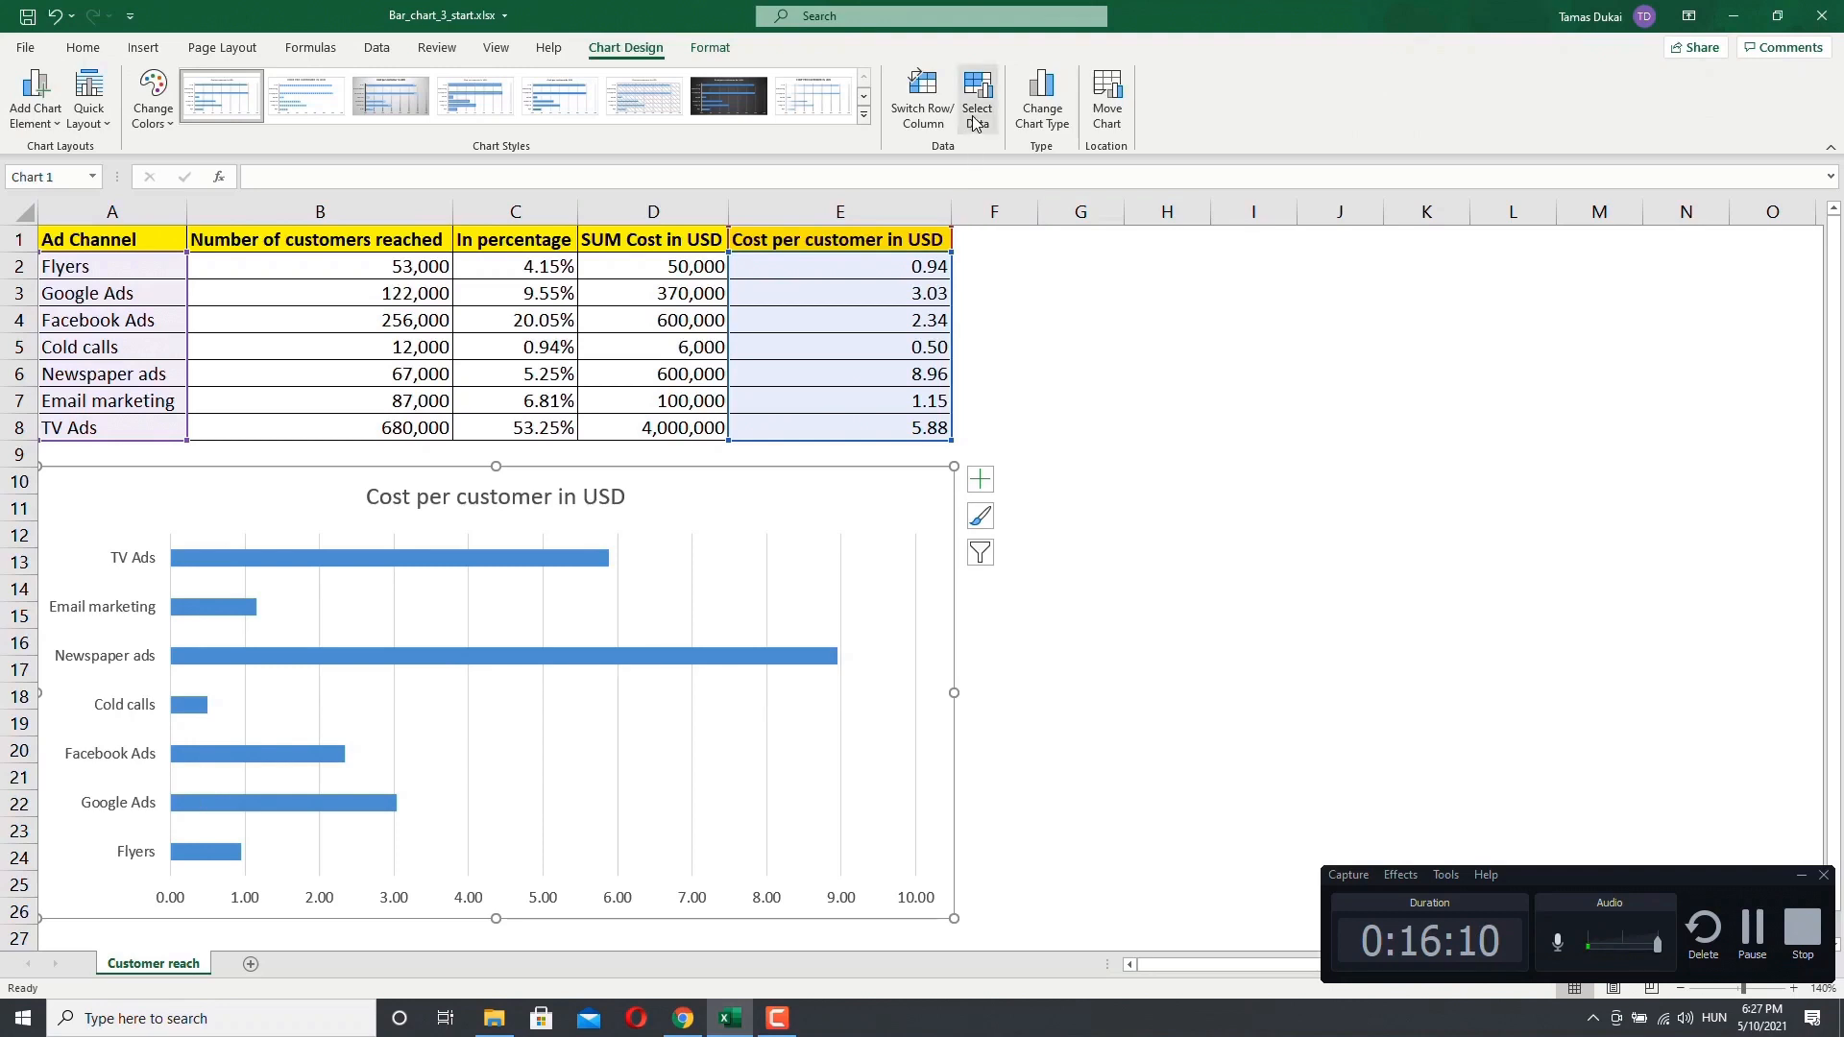
left_click(975, 117)
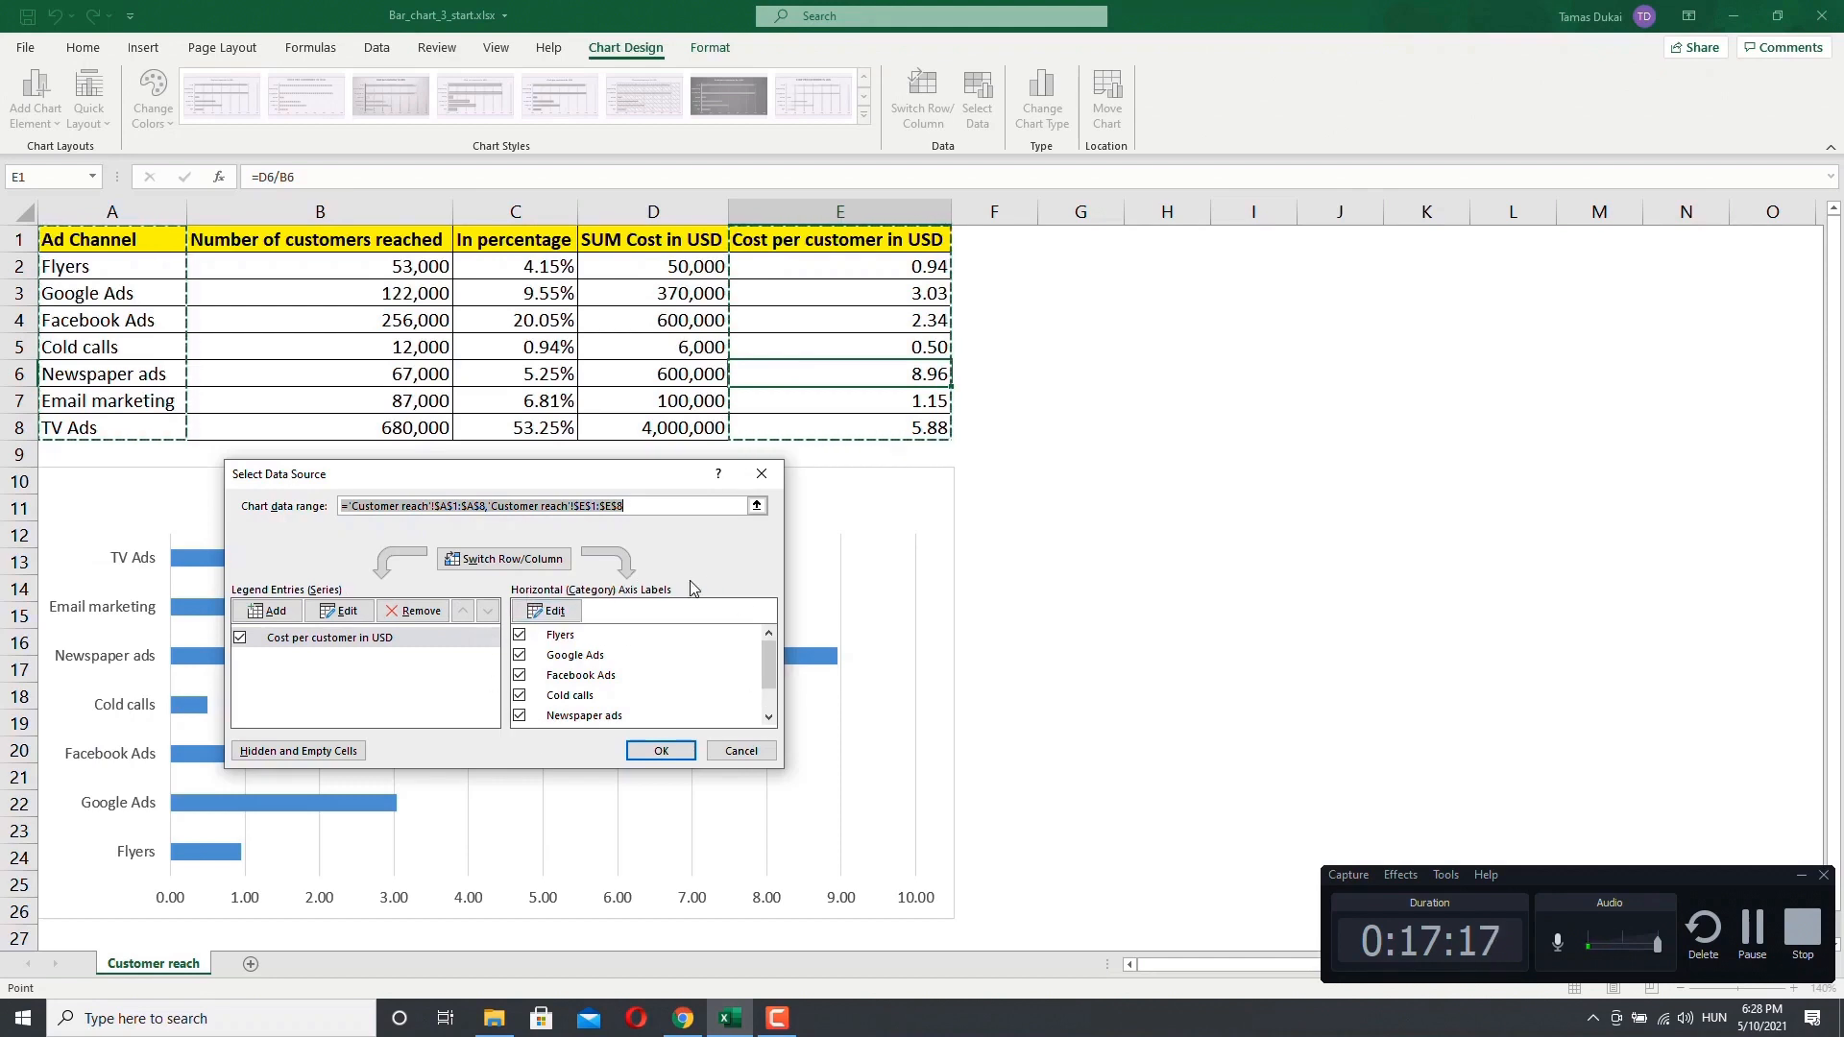
left_click_drag(478, 480, 1226, 479)
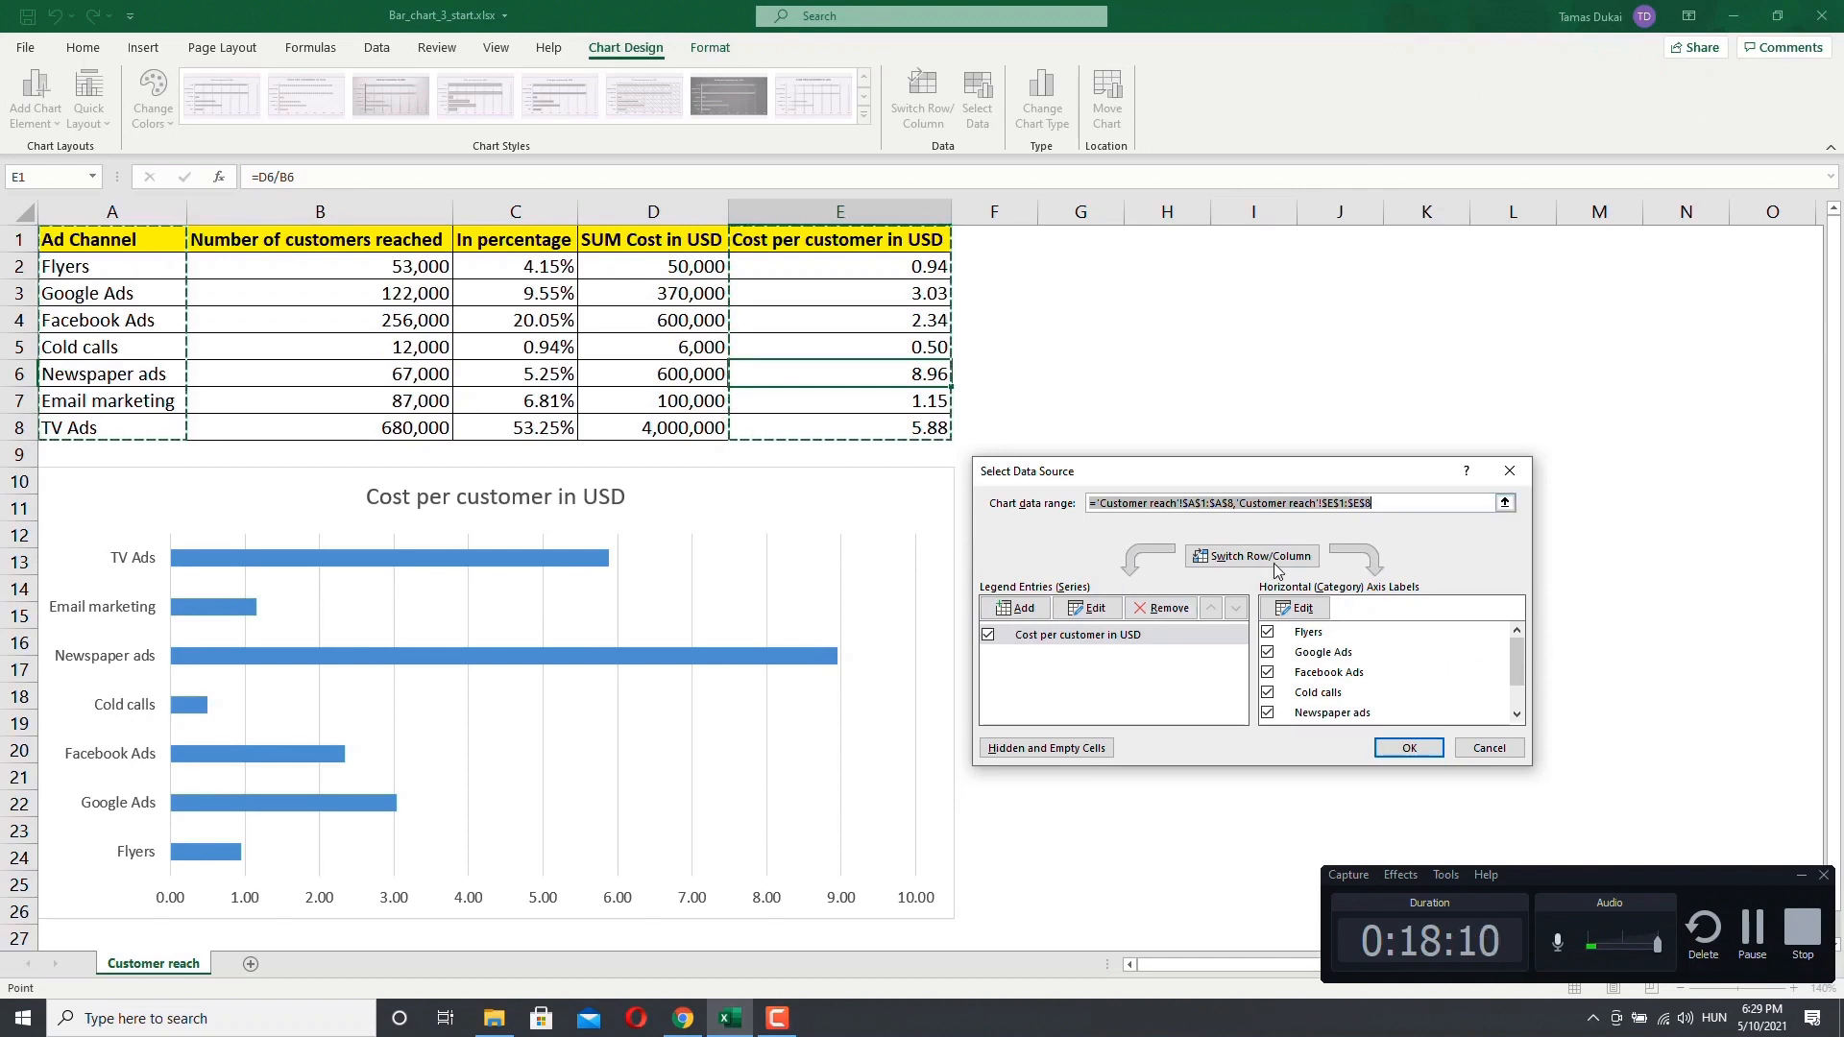
left_click(1224, 566)
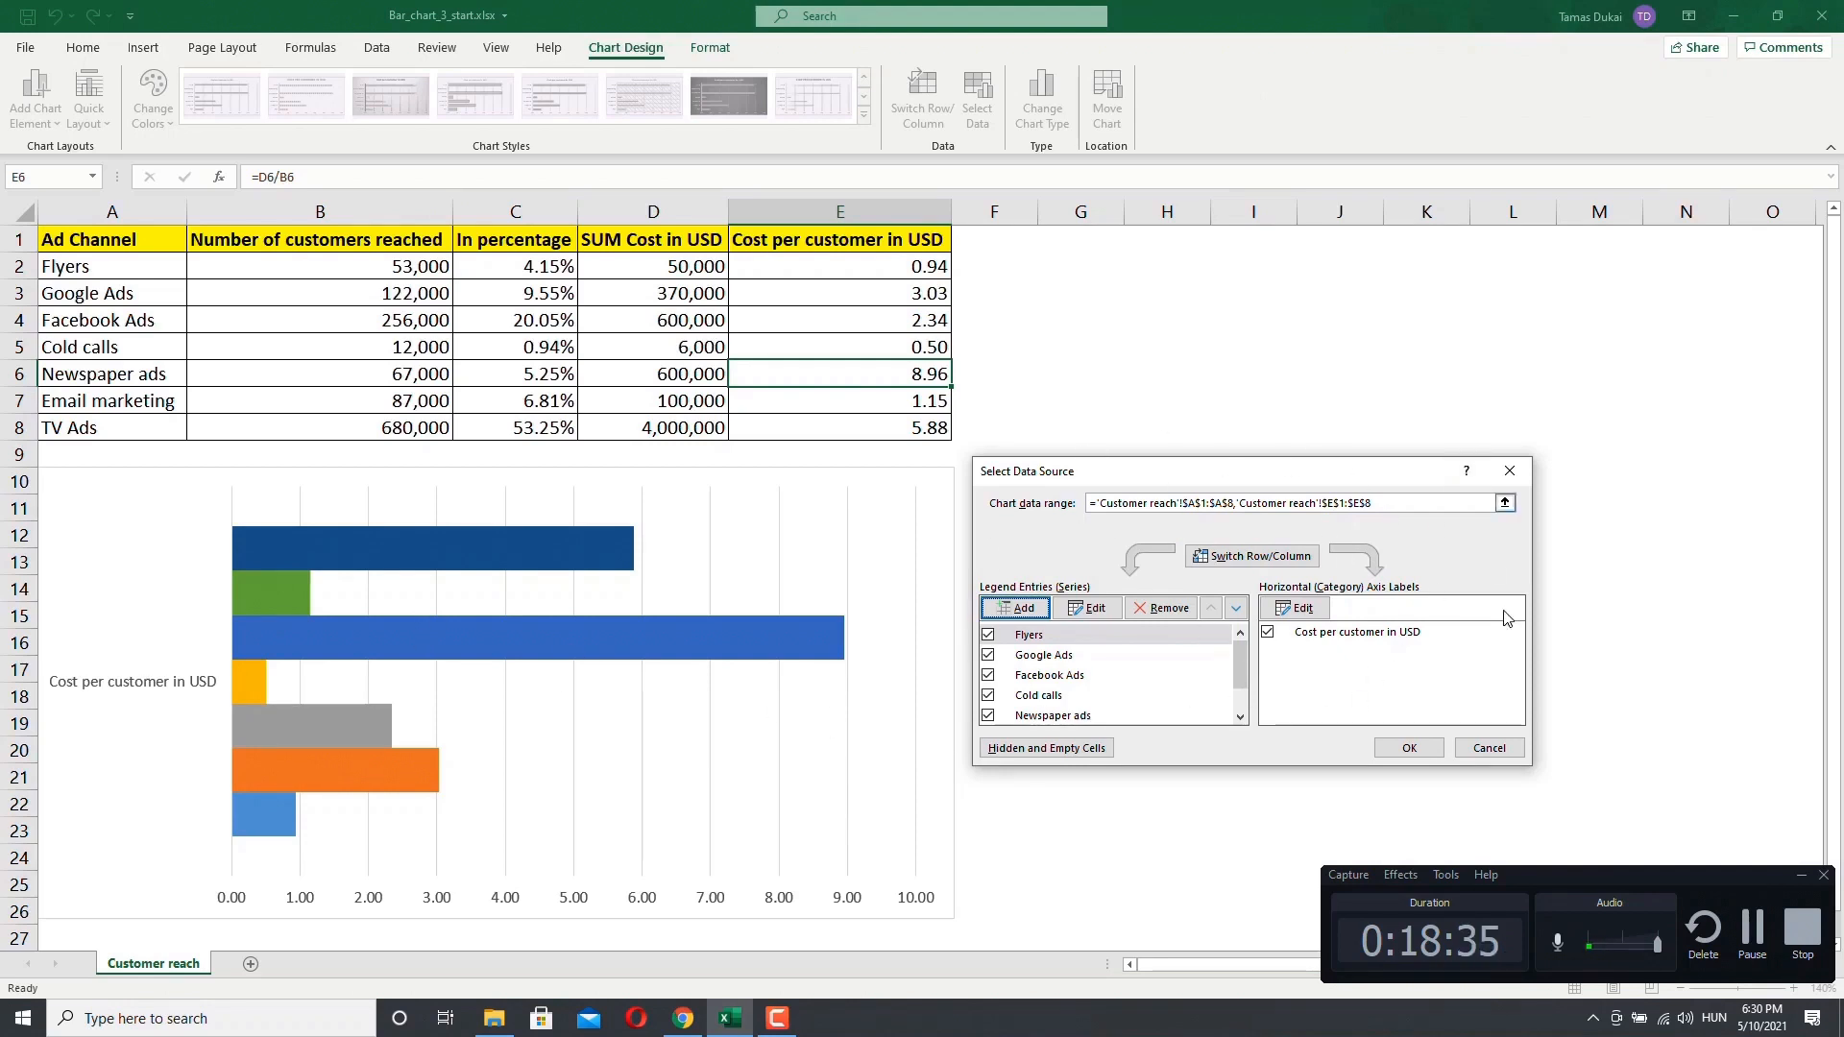
left_click(1407, 749)
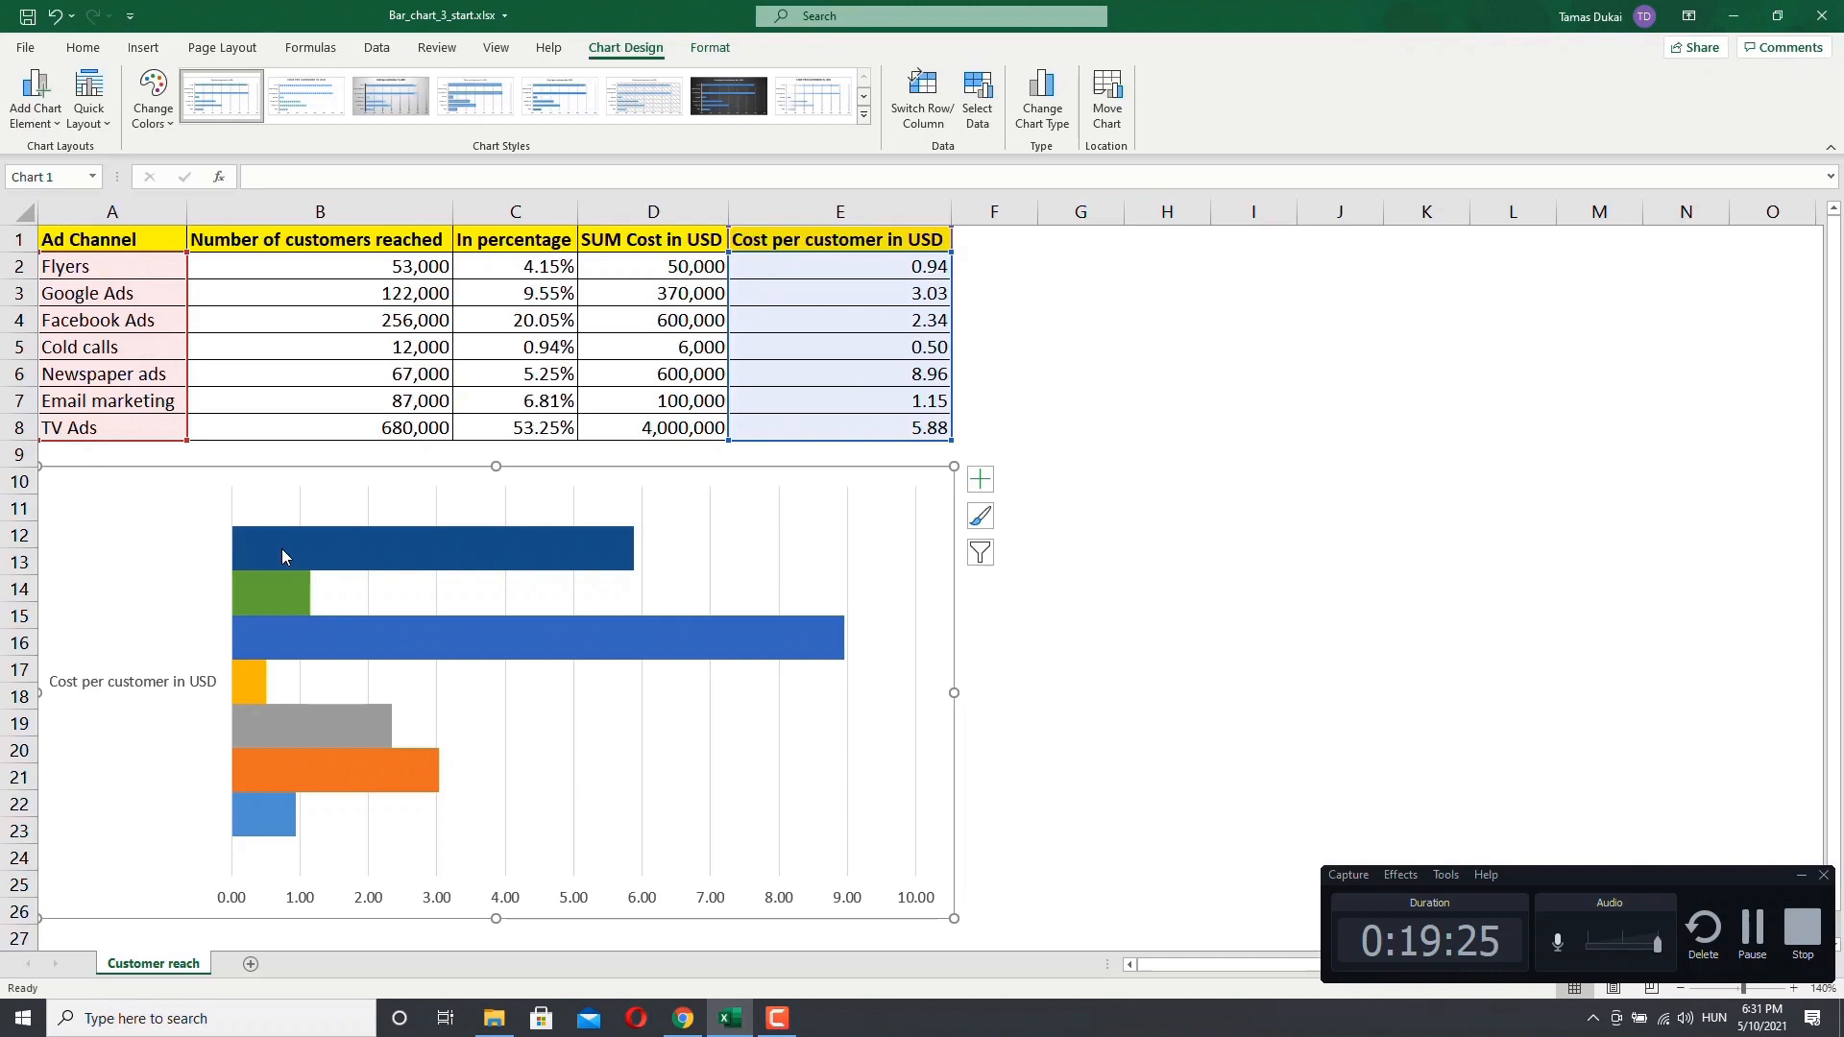
Step: Examine the switched chart's bars and preview the bar chart options under Recommended Charts without applying any
mouse_move(281, 549)
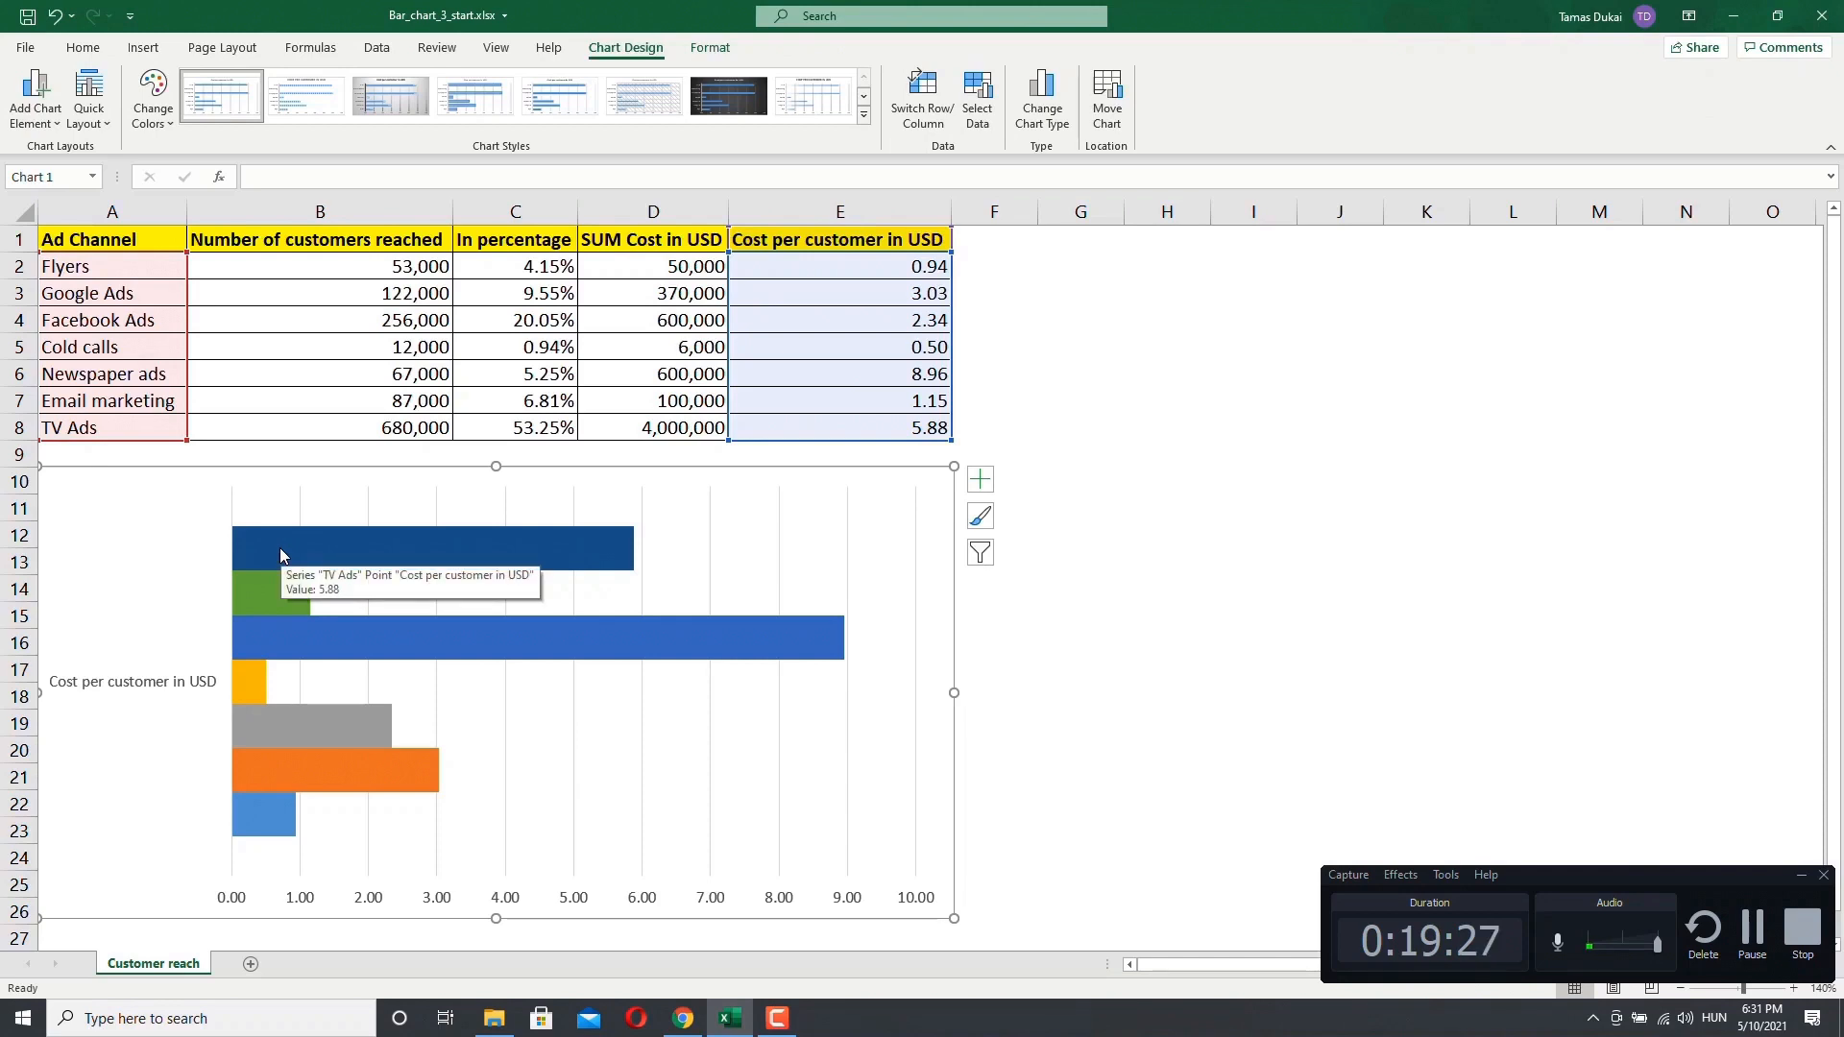
mouse_move(270, 602)
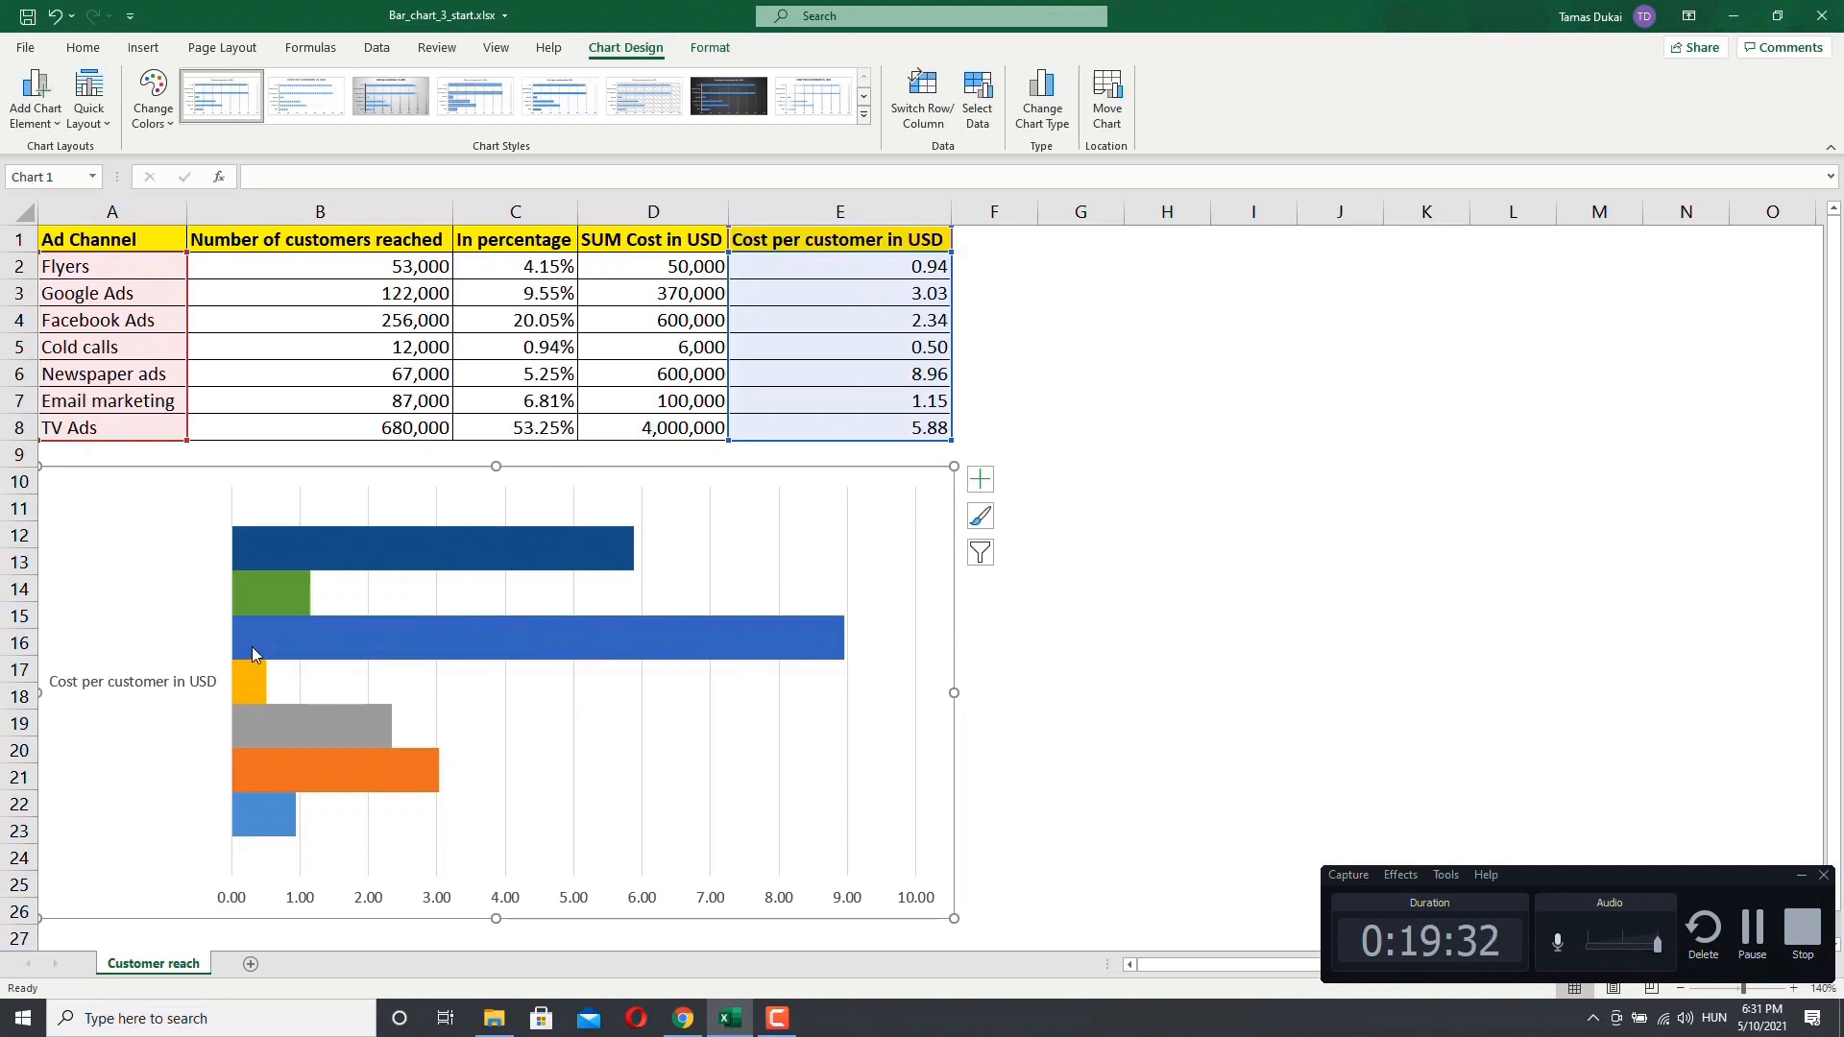
mouse_move(253, 648)
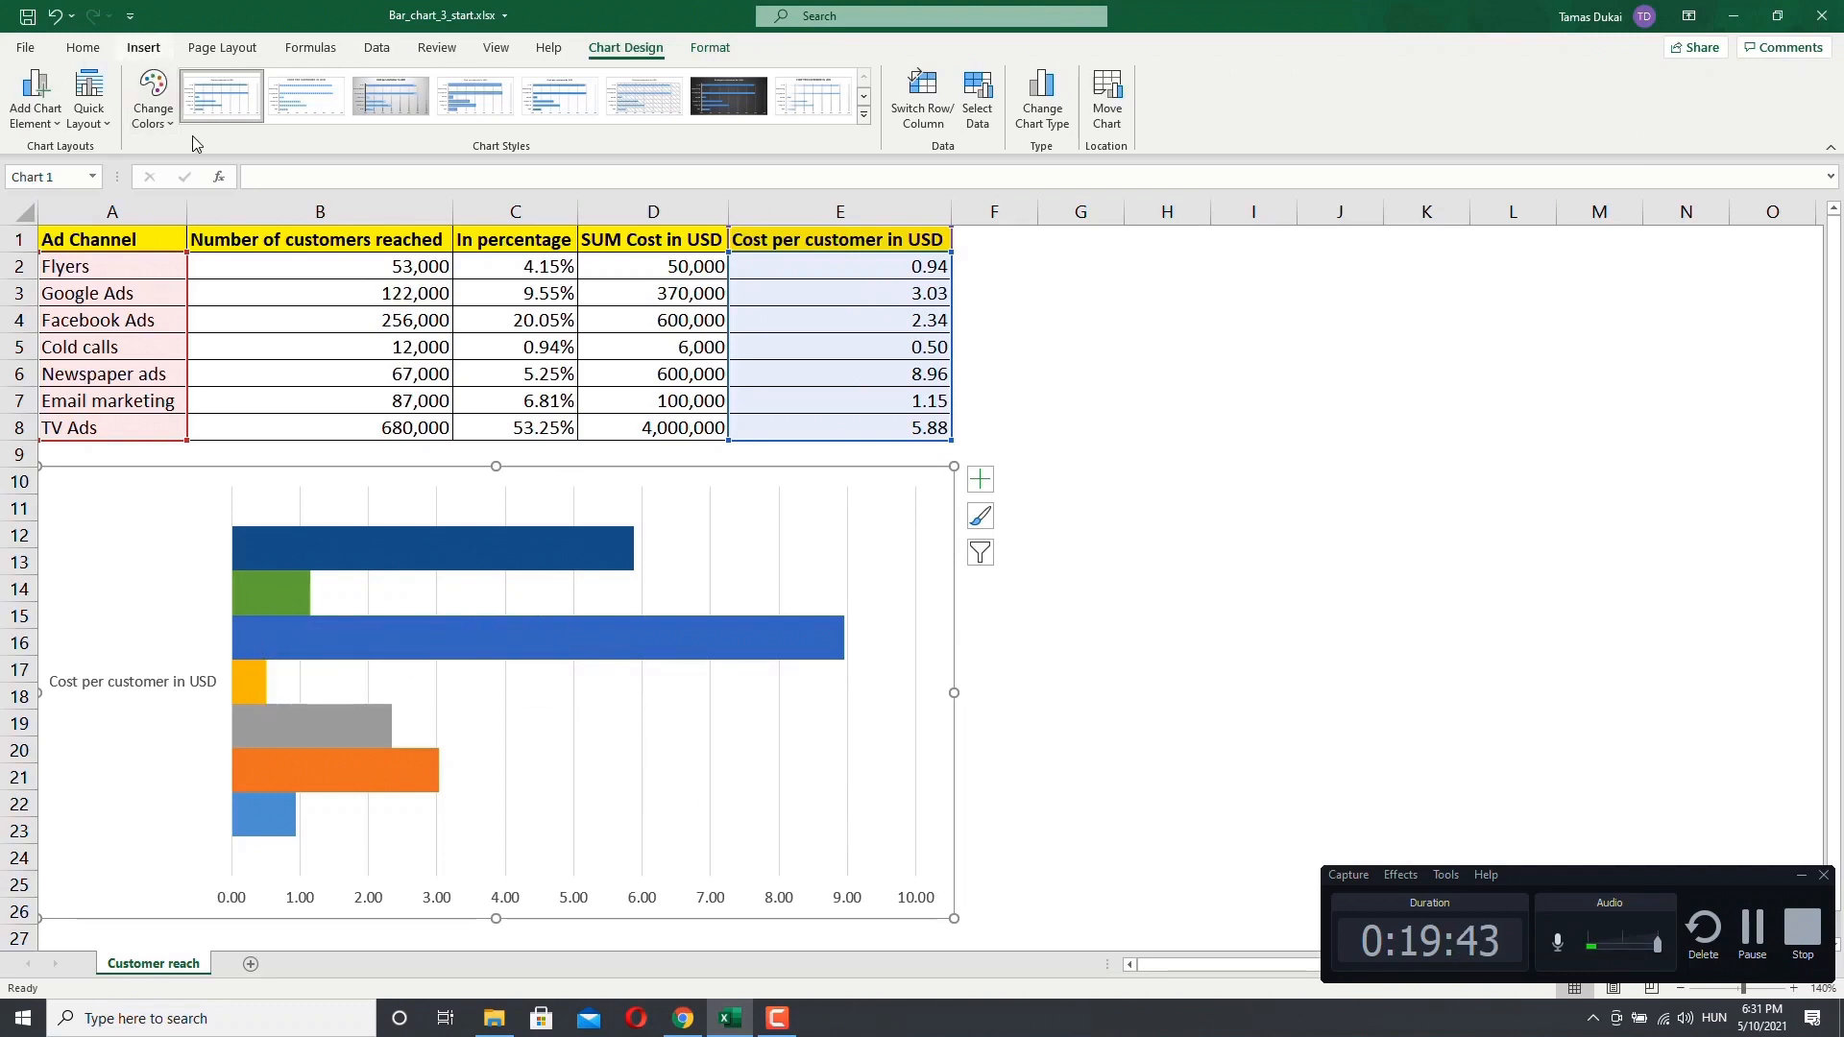
left_click(156, 54)
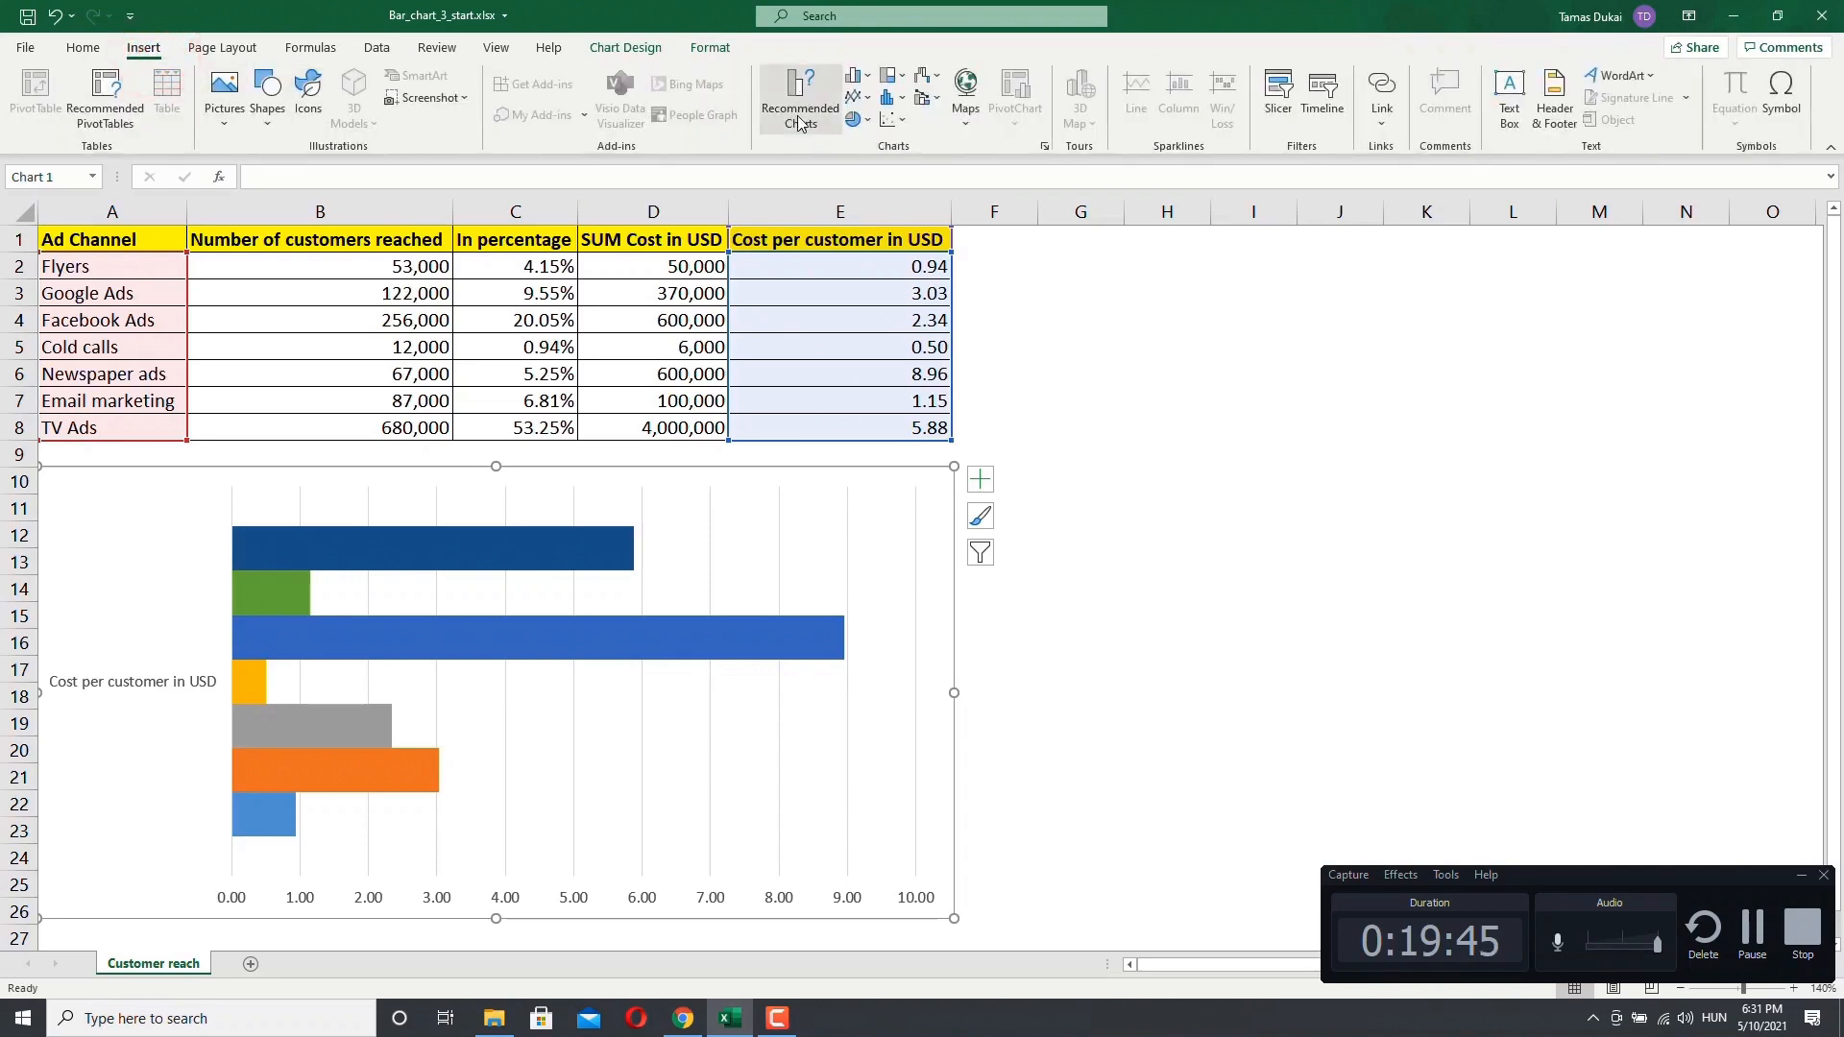
left_click(795, 106)
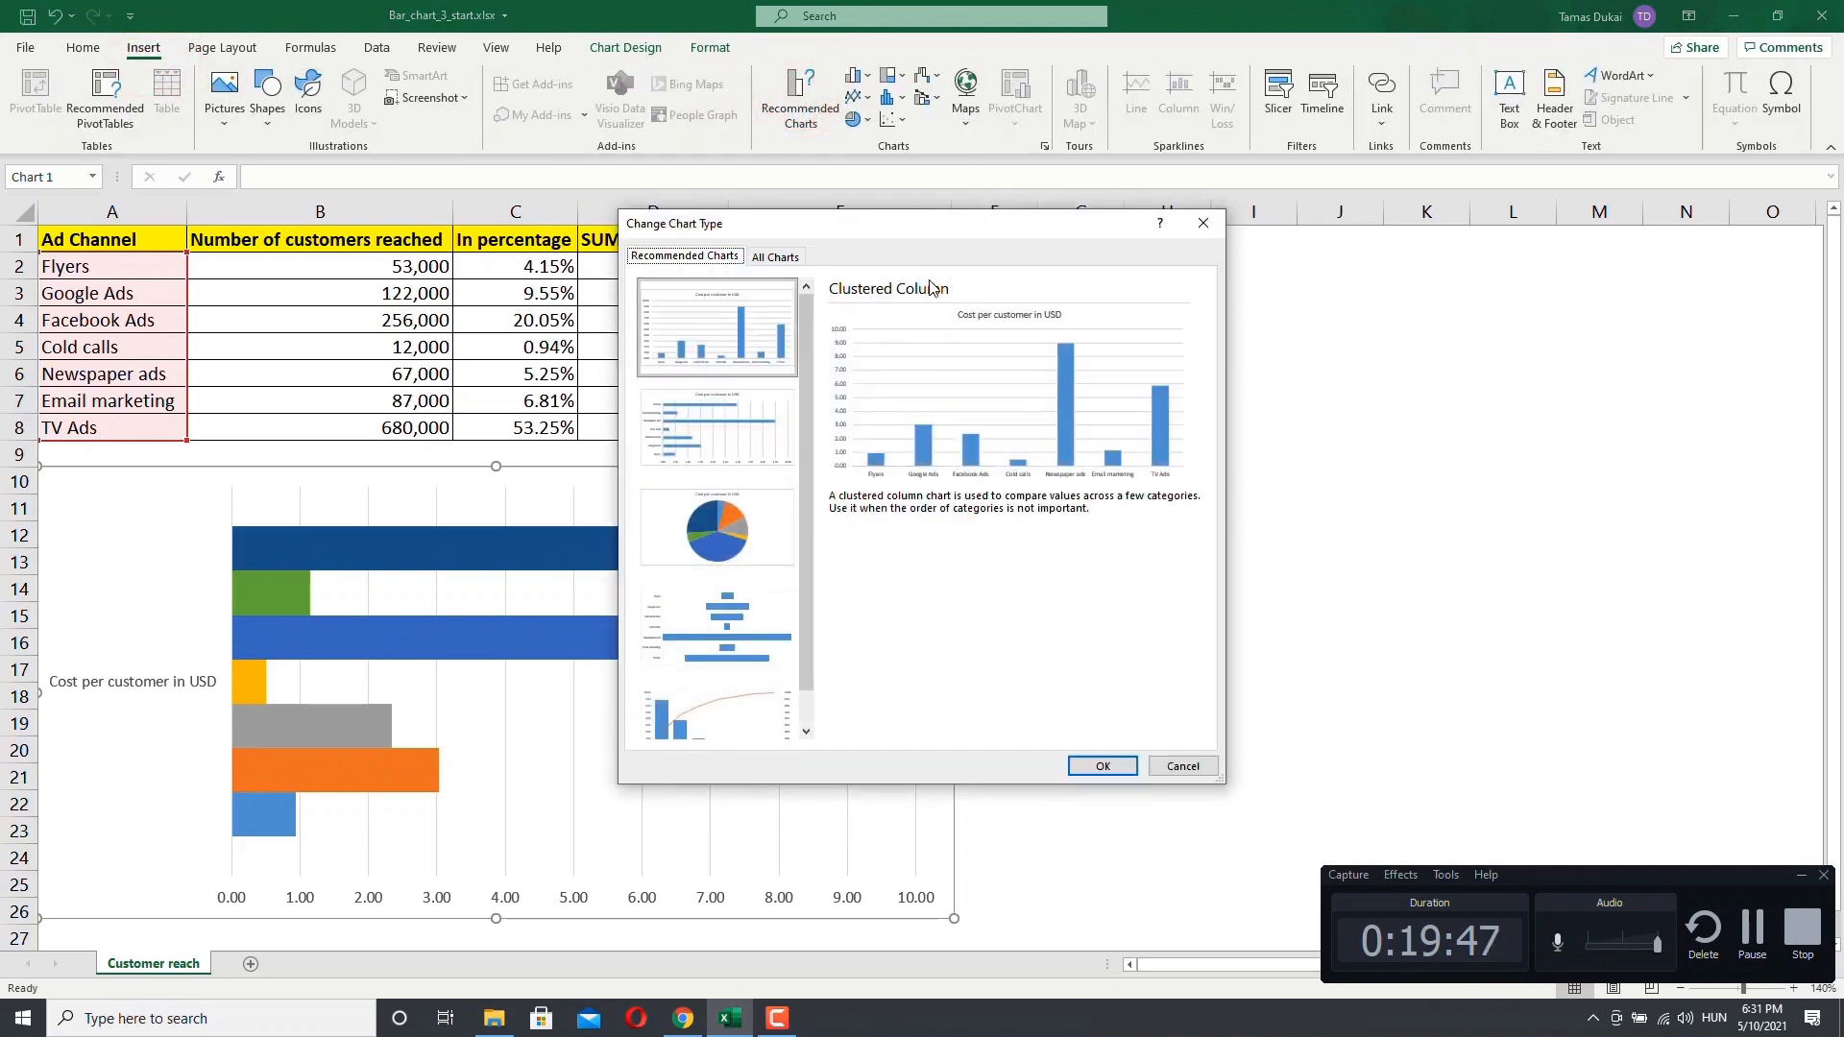
left_click(793, 257)
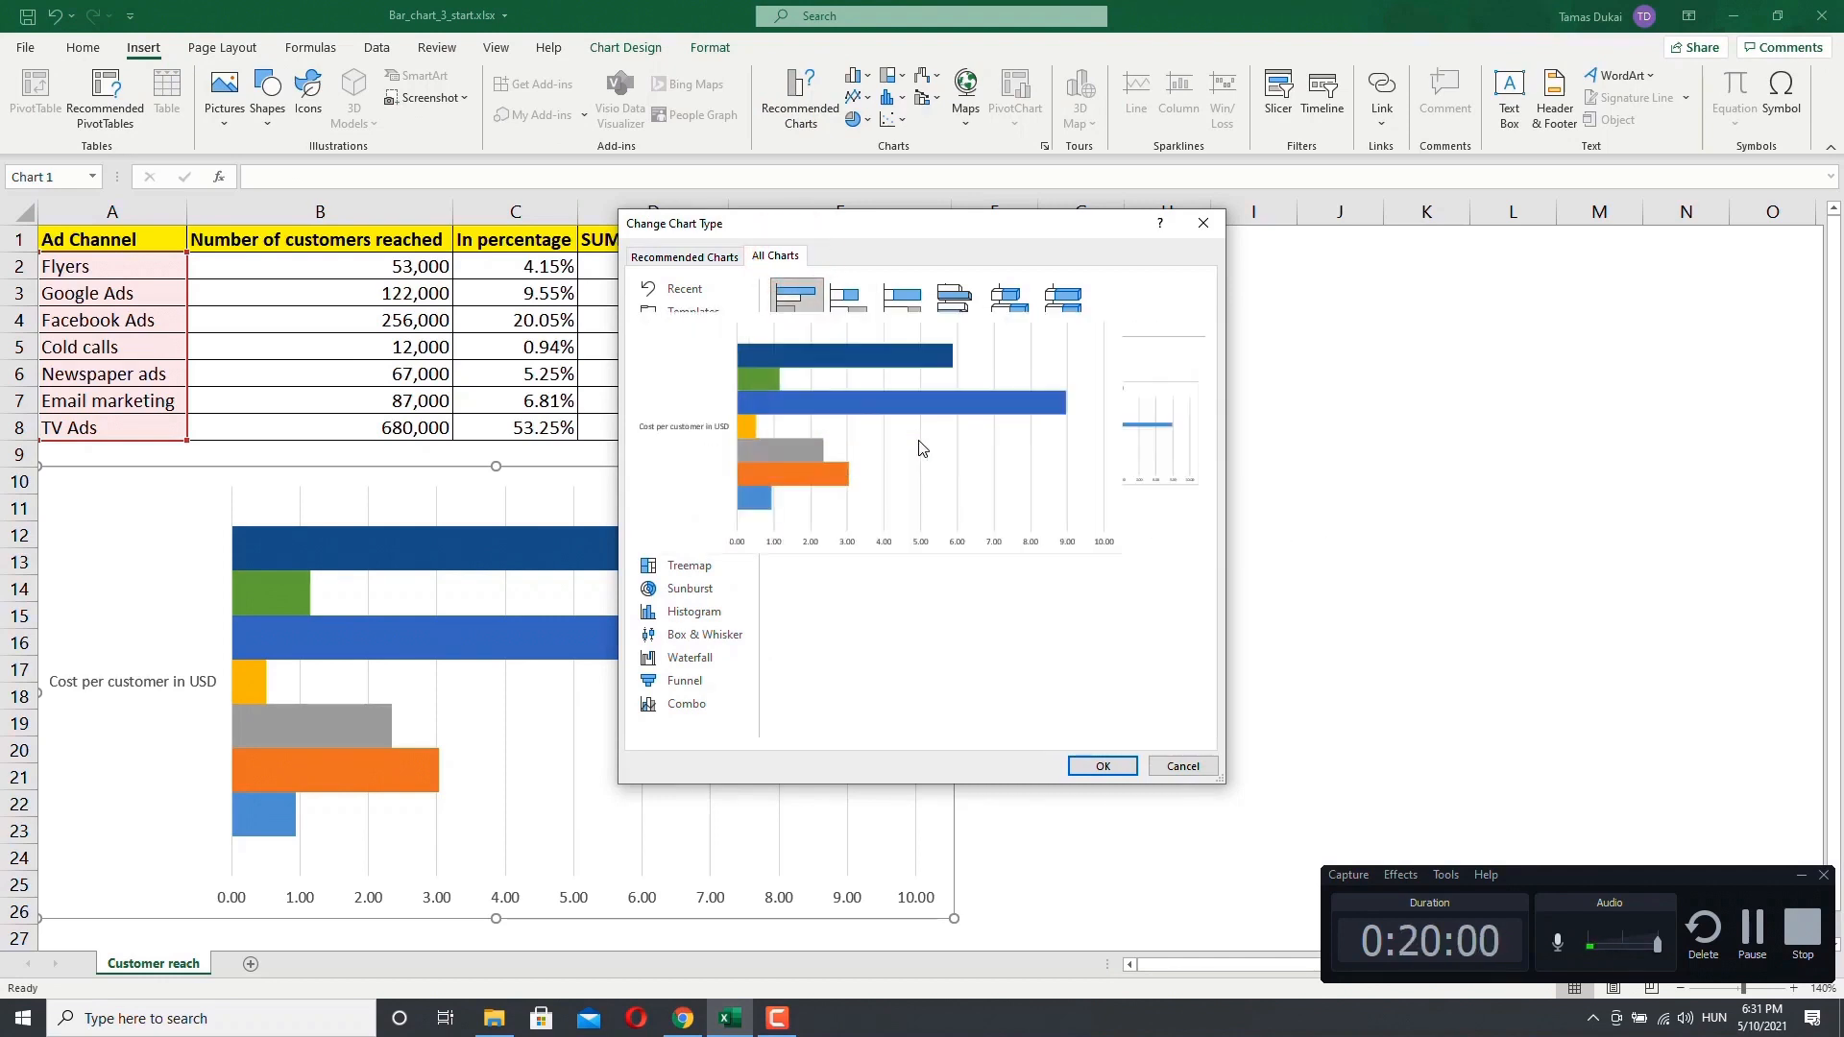
mouse_move(1075, 425)
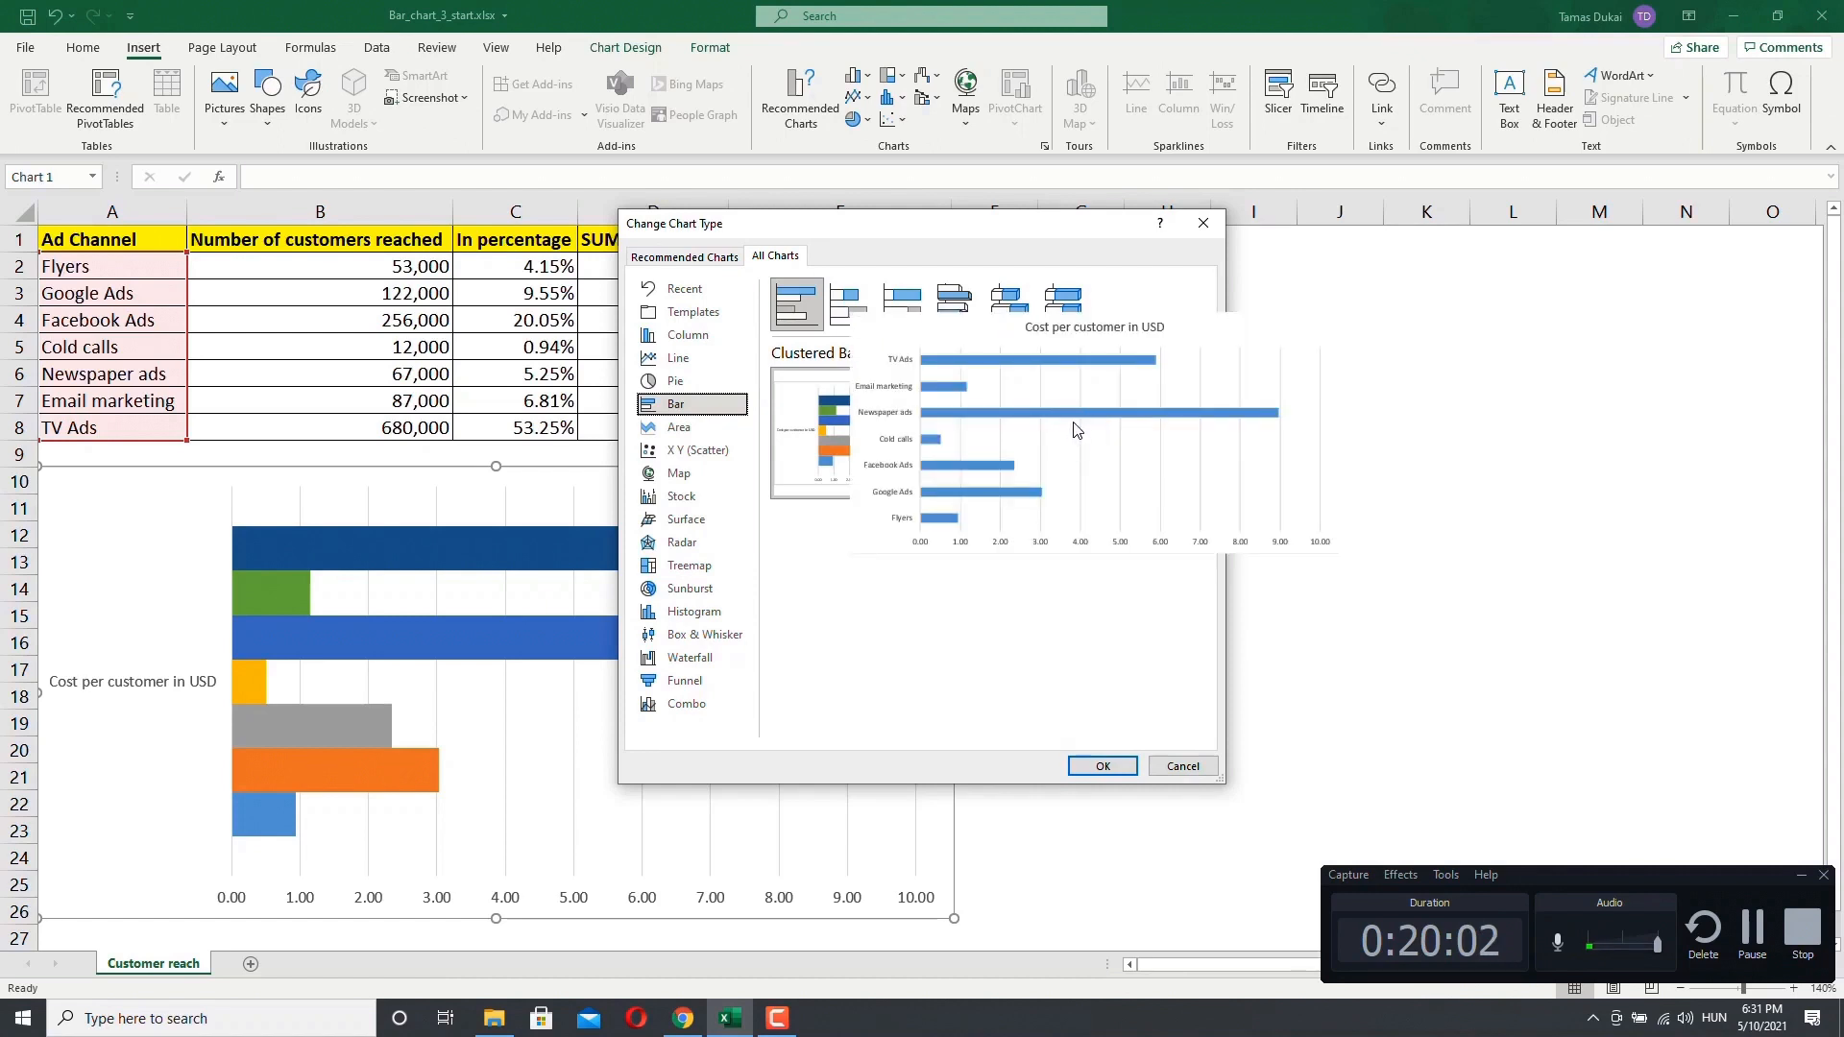
mouse_move(848, 459)
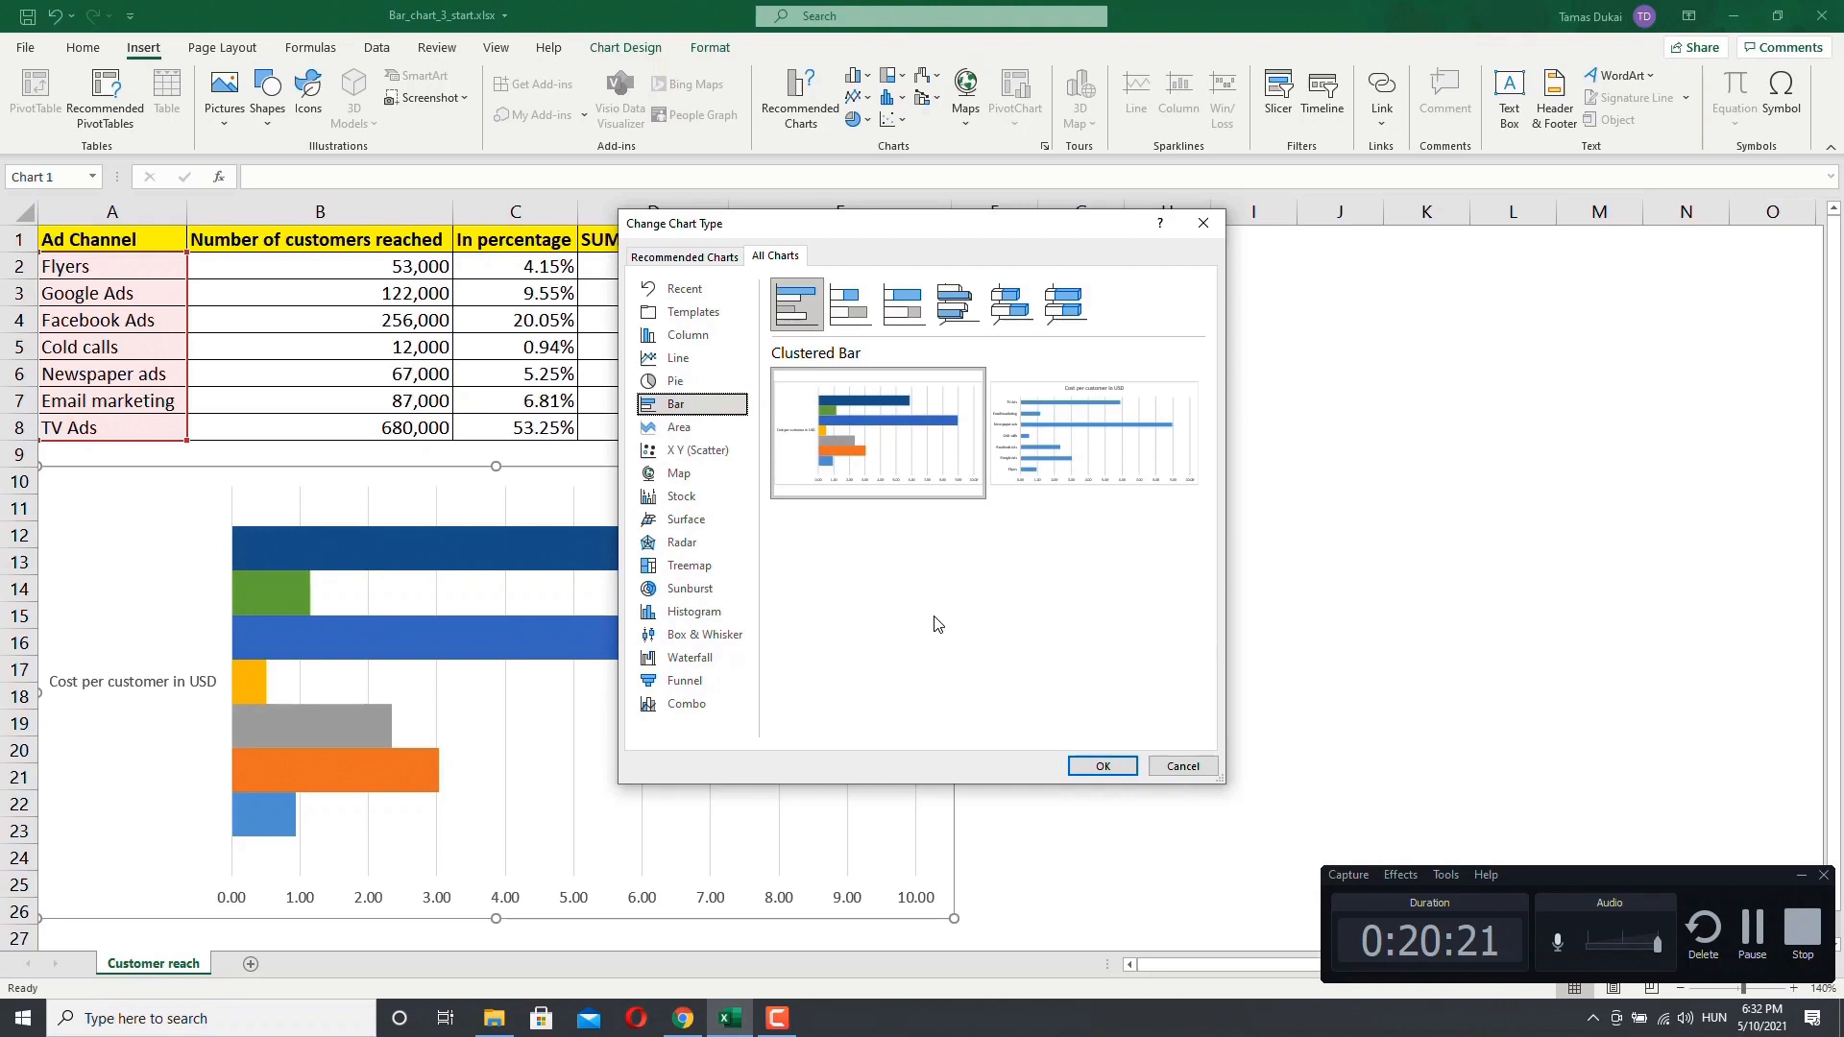
mouse_move(1103, 480)
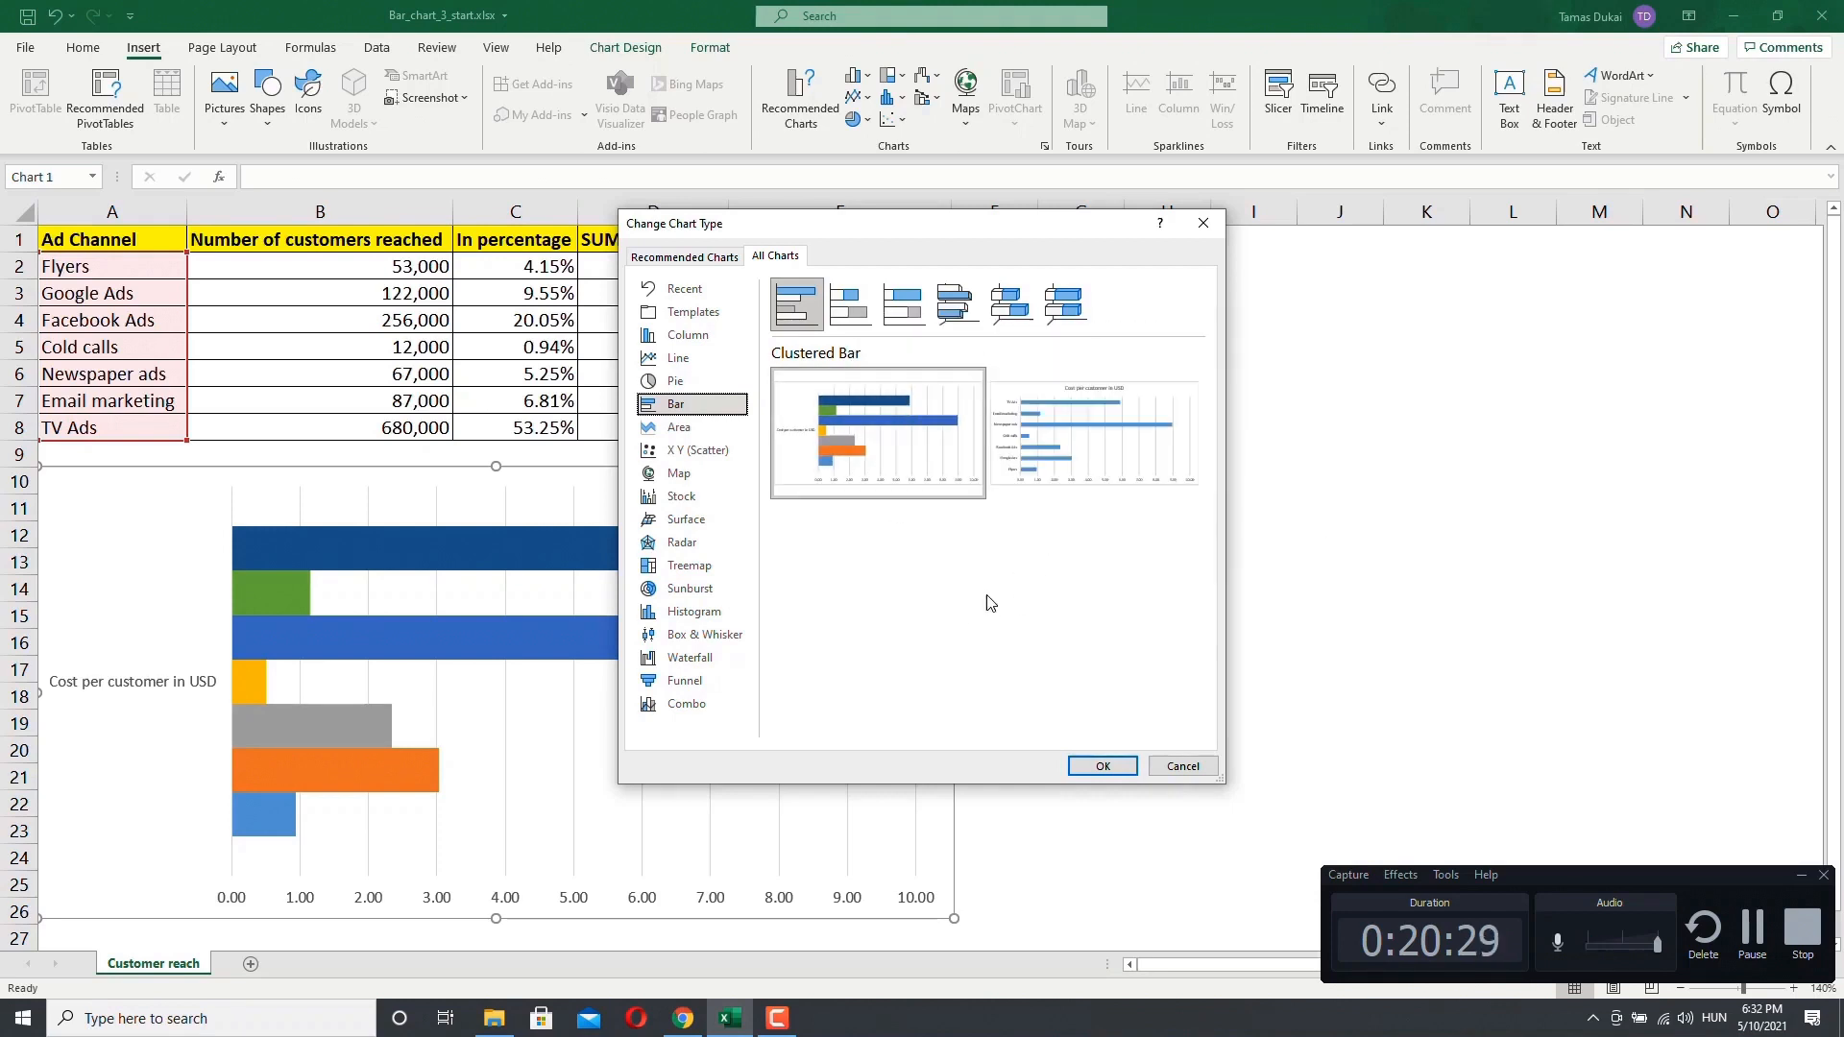
mouse_move(861, 467)
left_click(1183, 766)
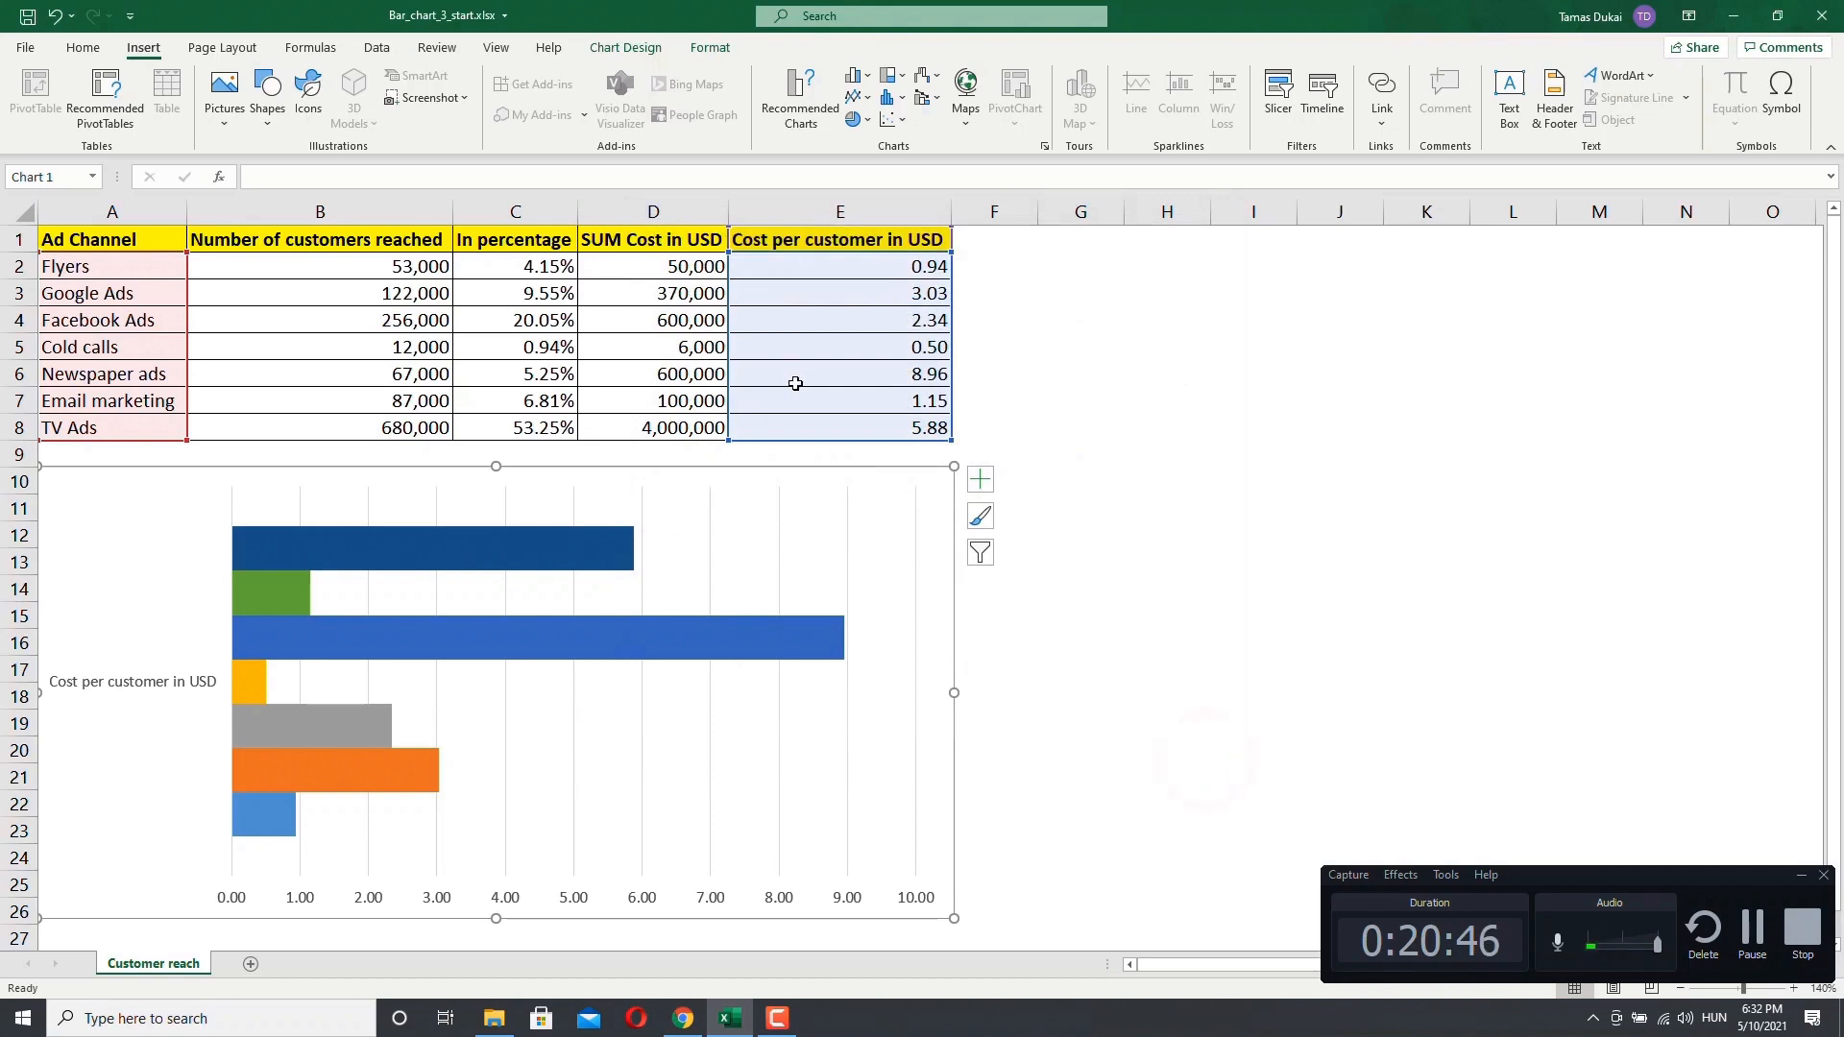
Step: Switch the chart's rows and columns back so the ad channels become the bar categories of a single series
left_click(710, 48)
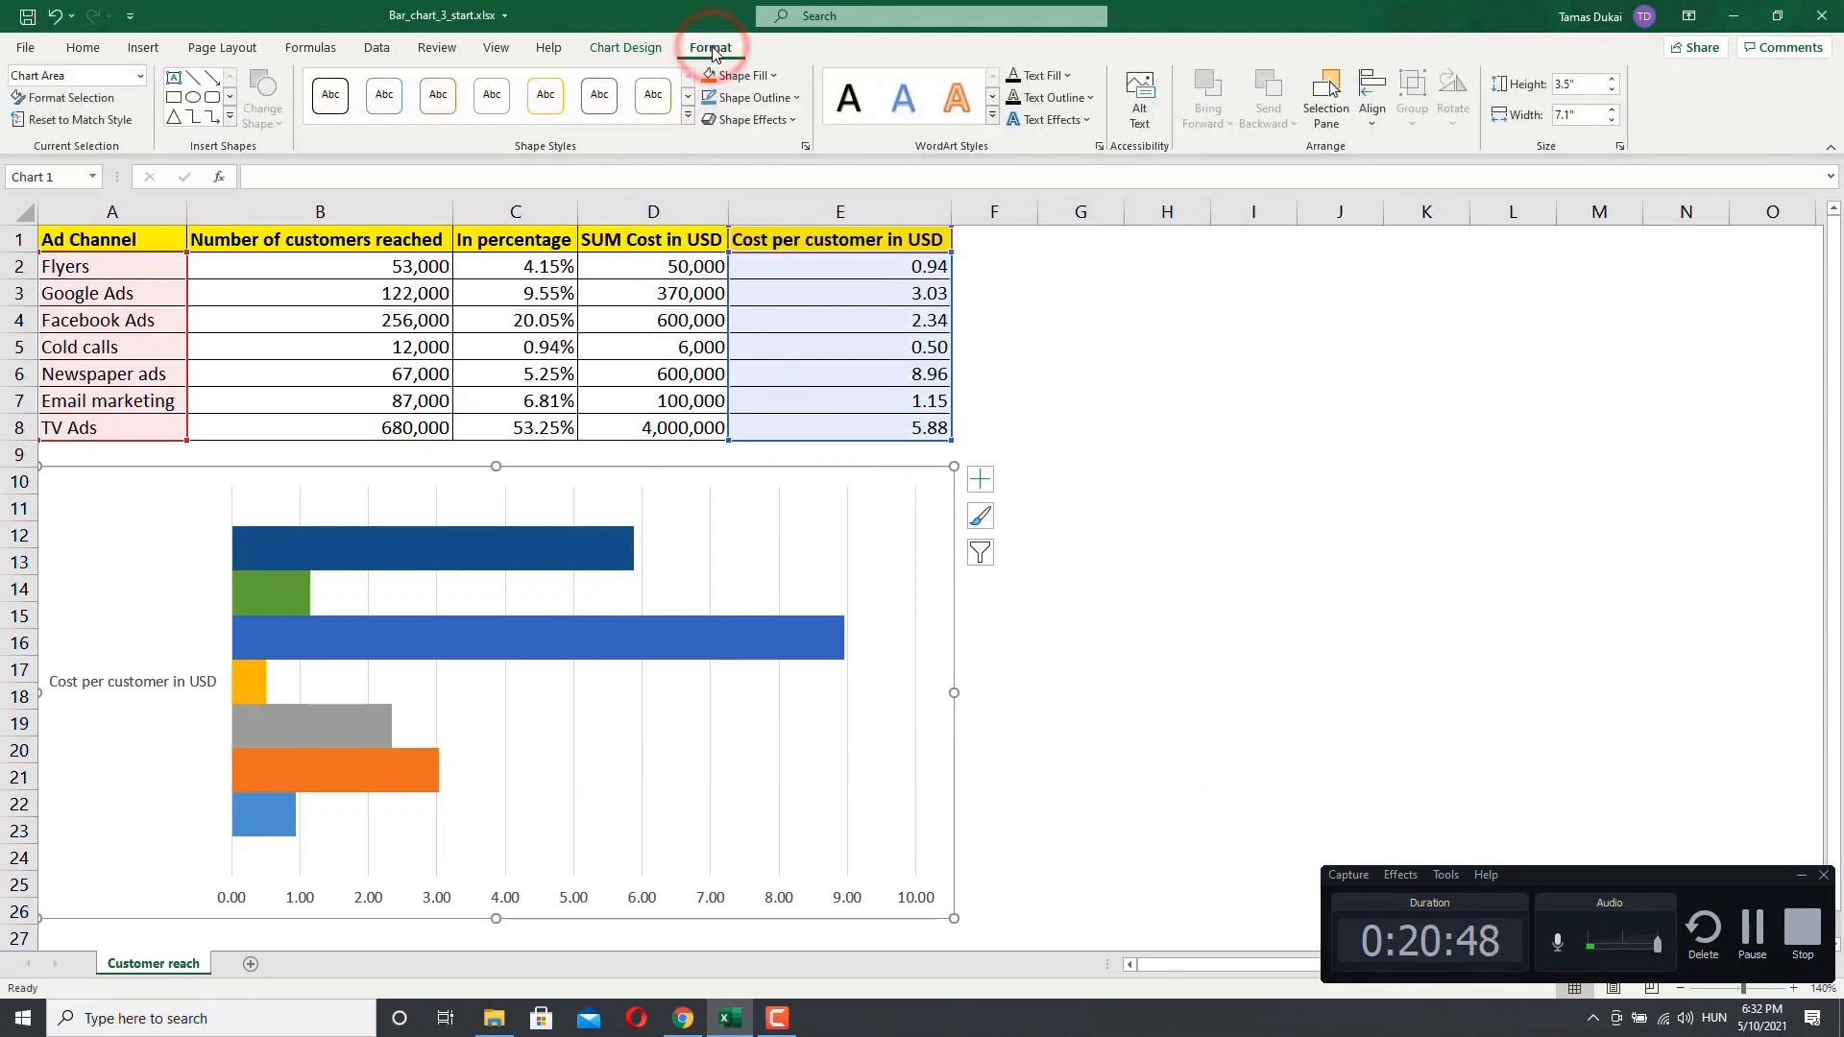
left_click(620, 48)
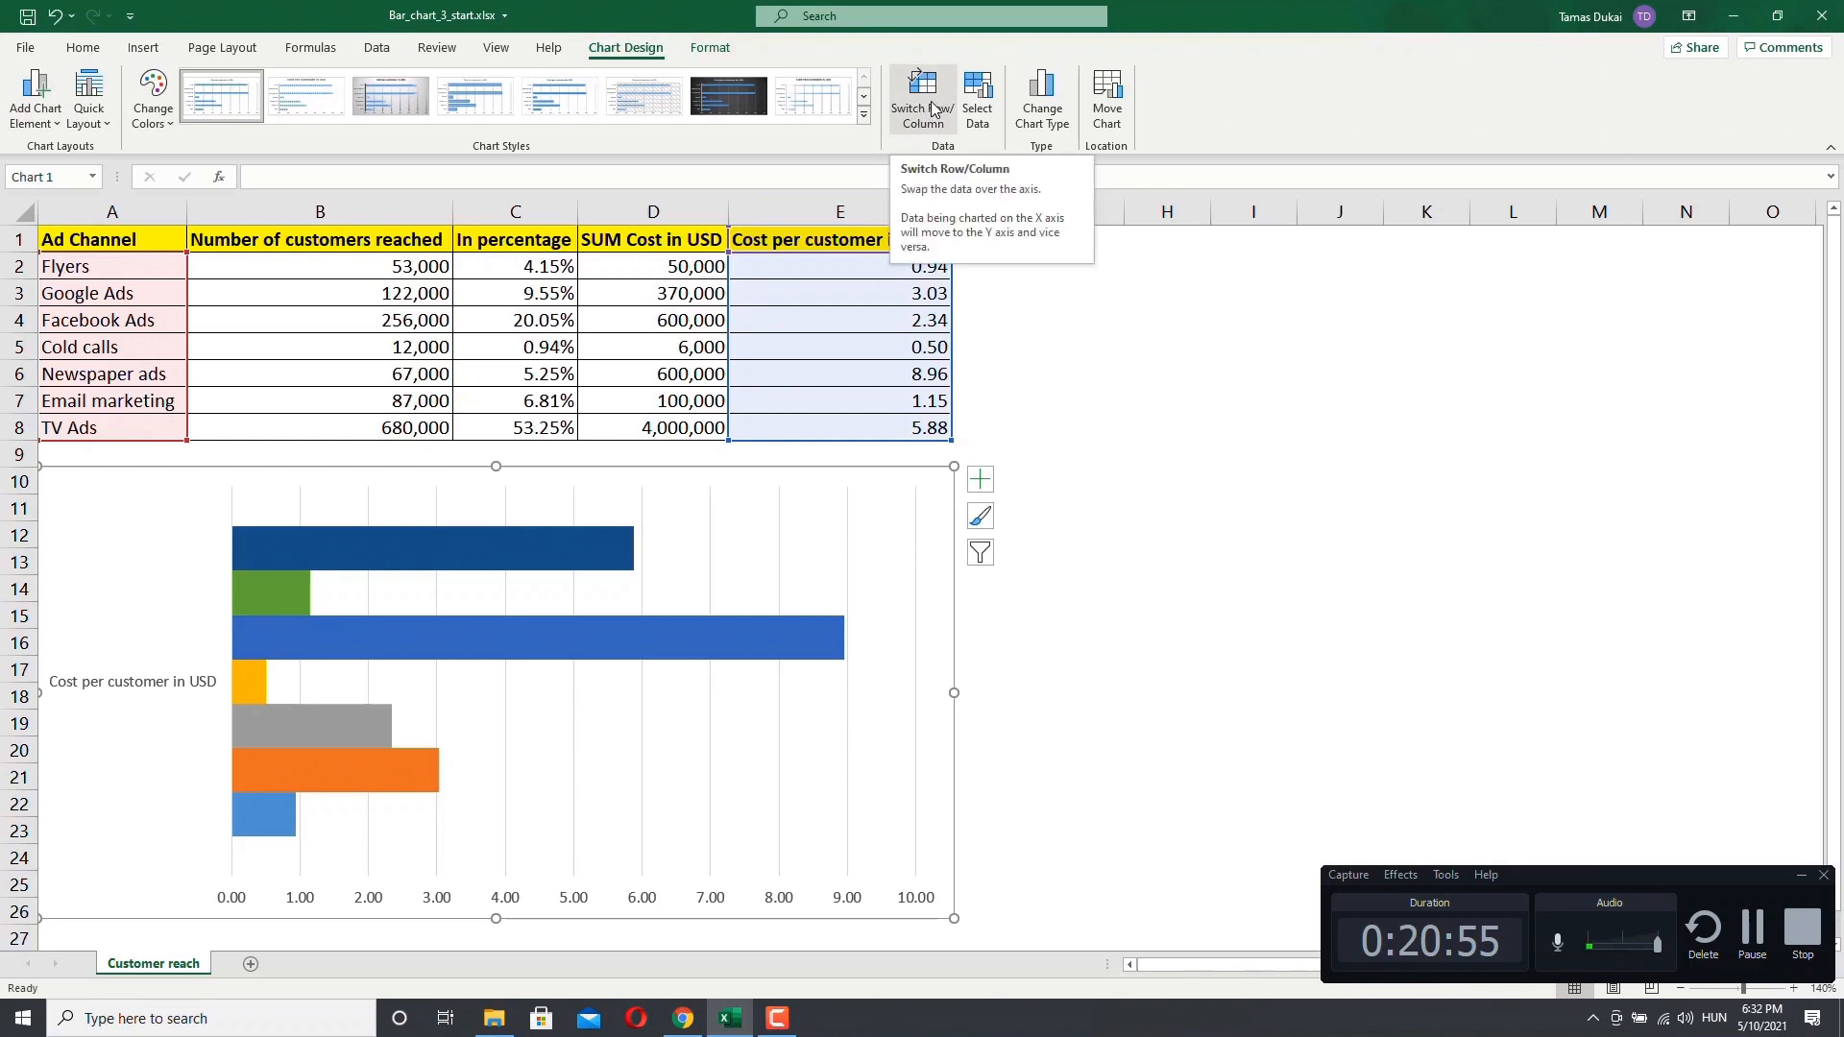
left_click(931, 109)
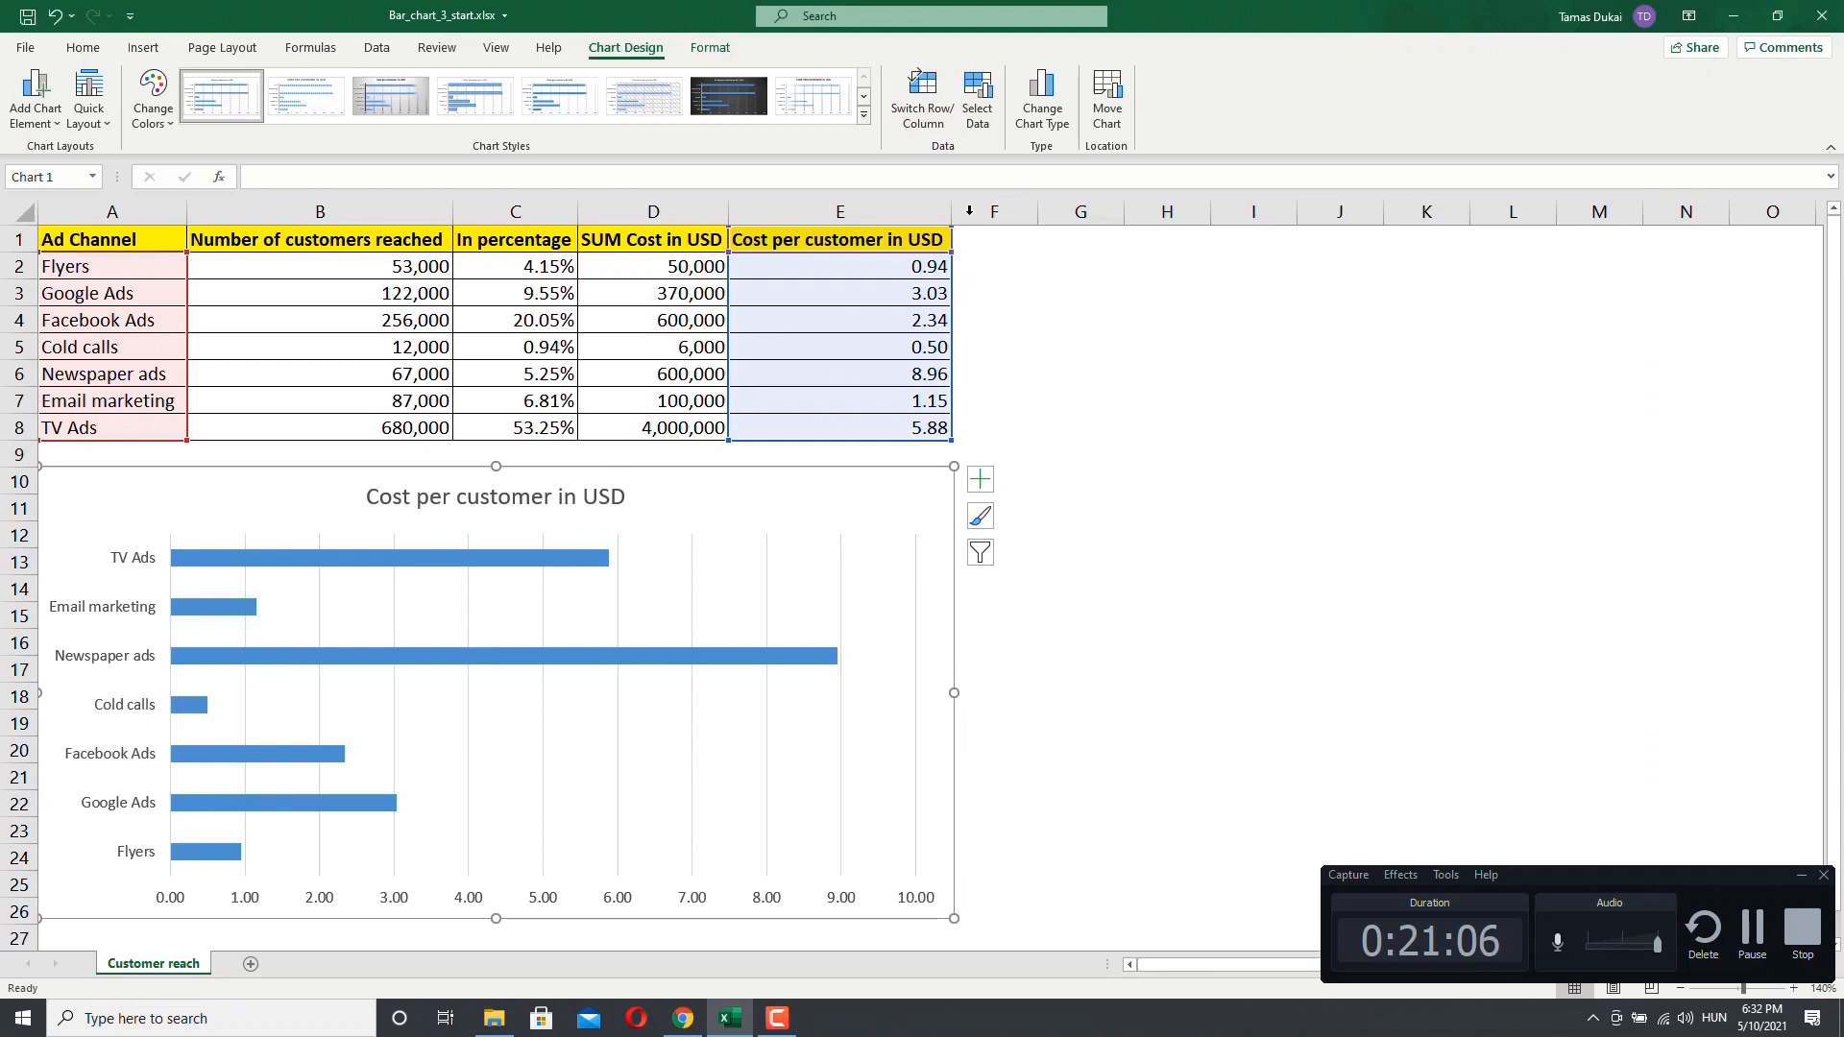
Step: Inspect the hidden and empty cell settings of the chart's data source, then cancel both dialogs
left_click(977, 96)
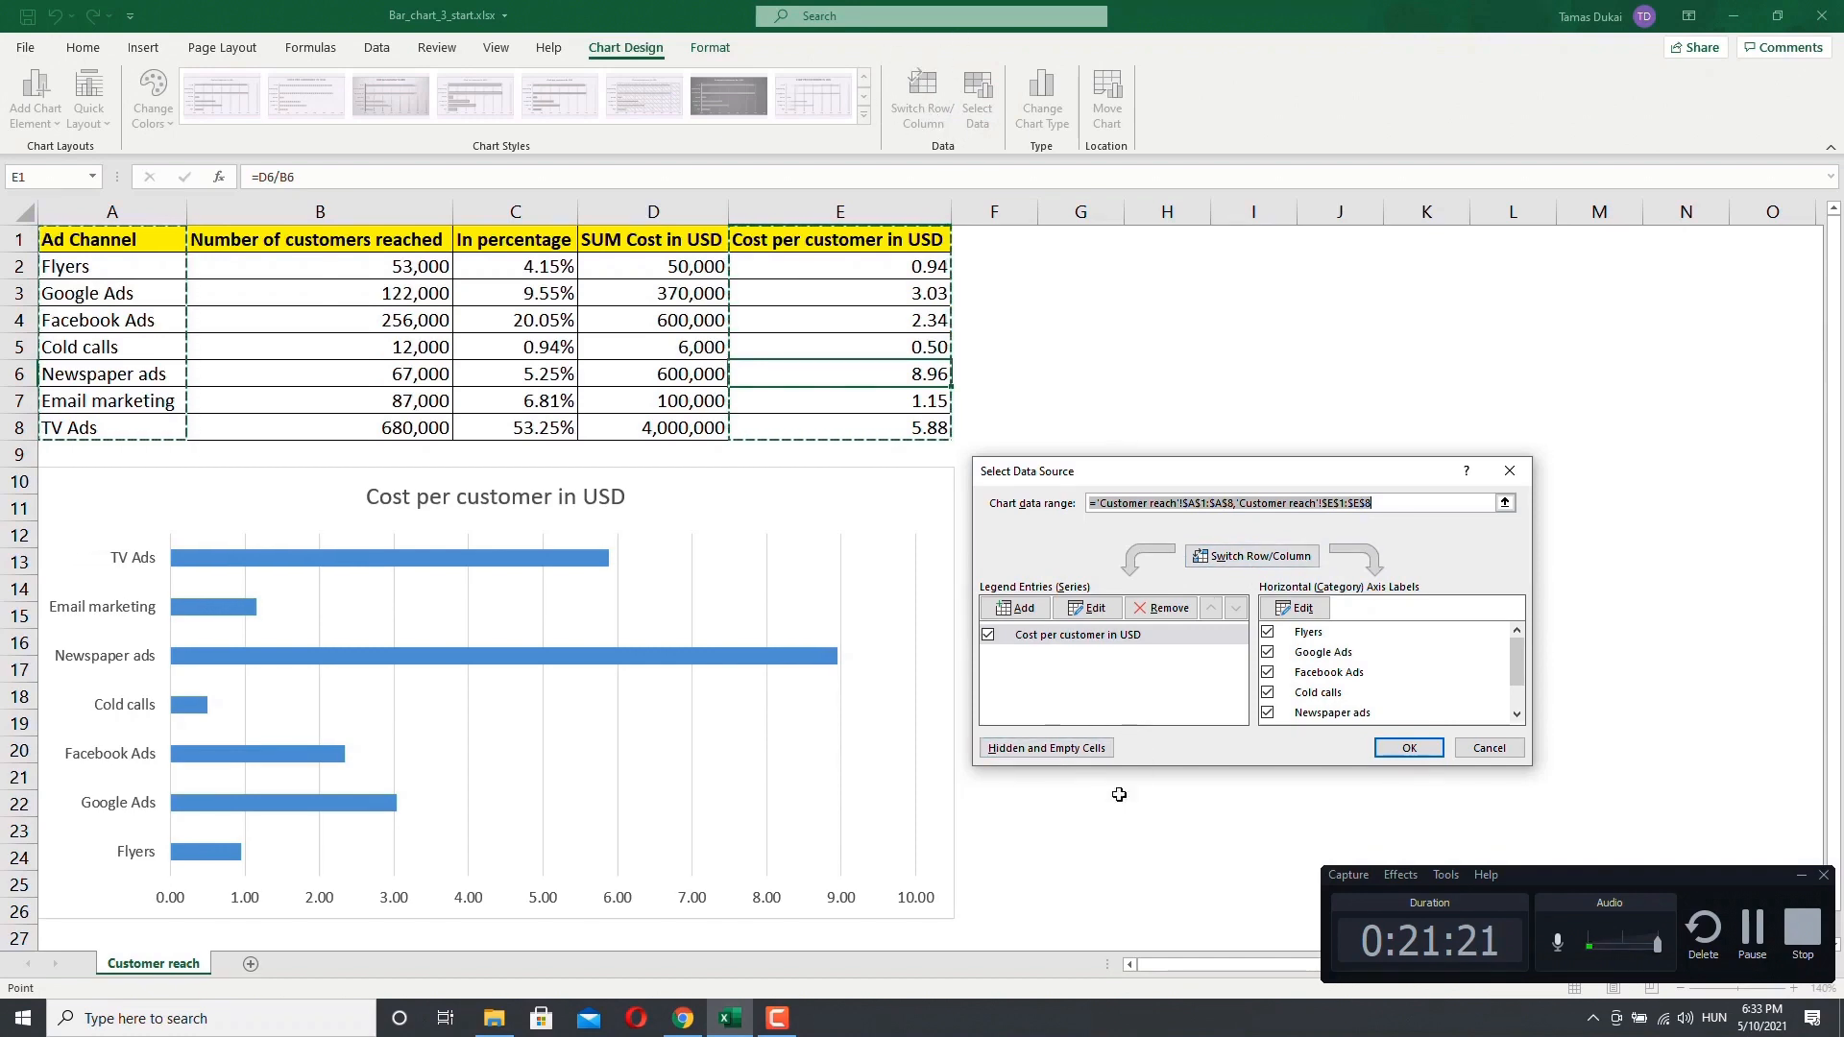
left_click(1038, 750)
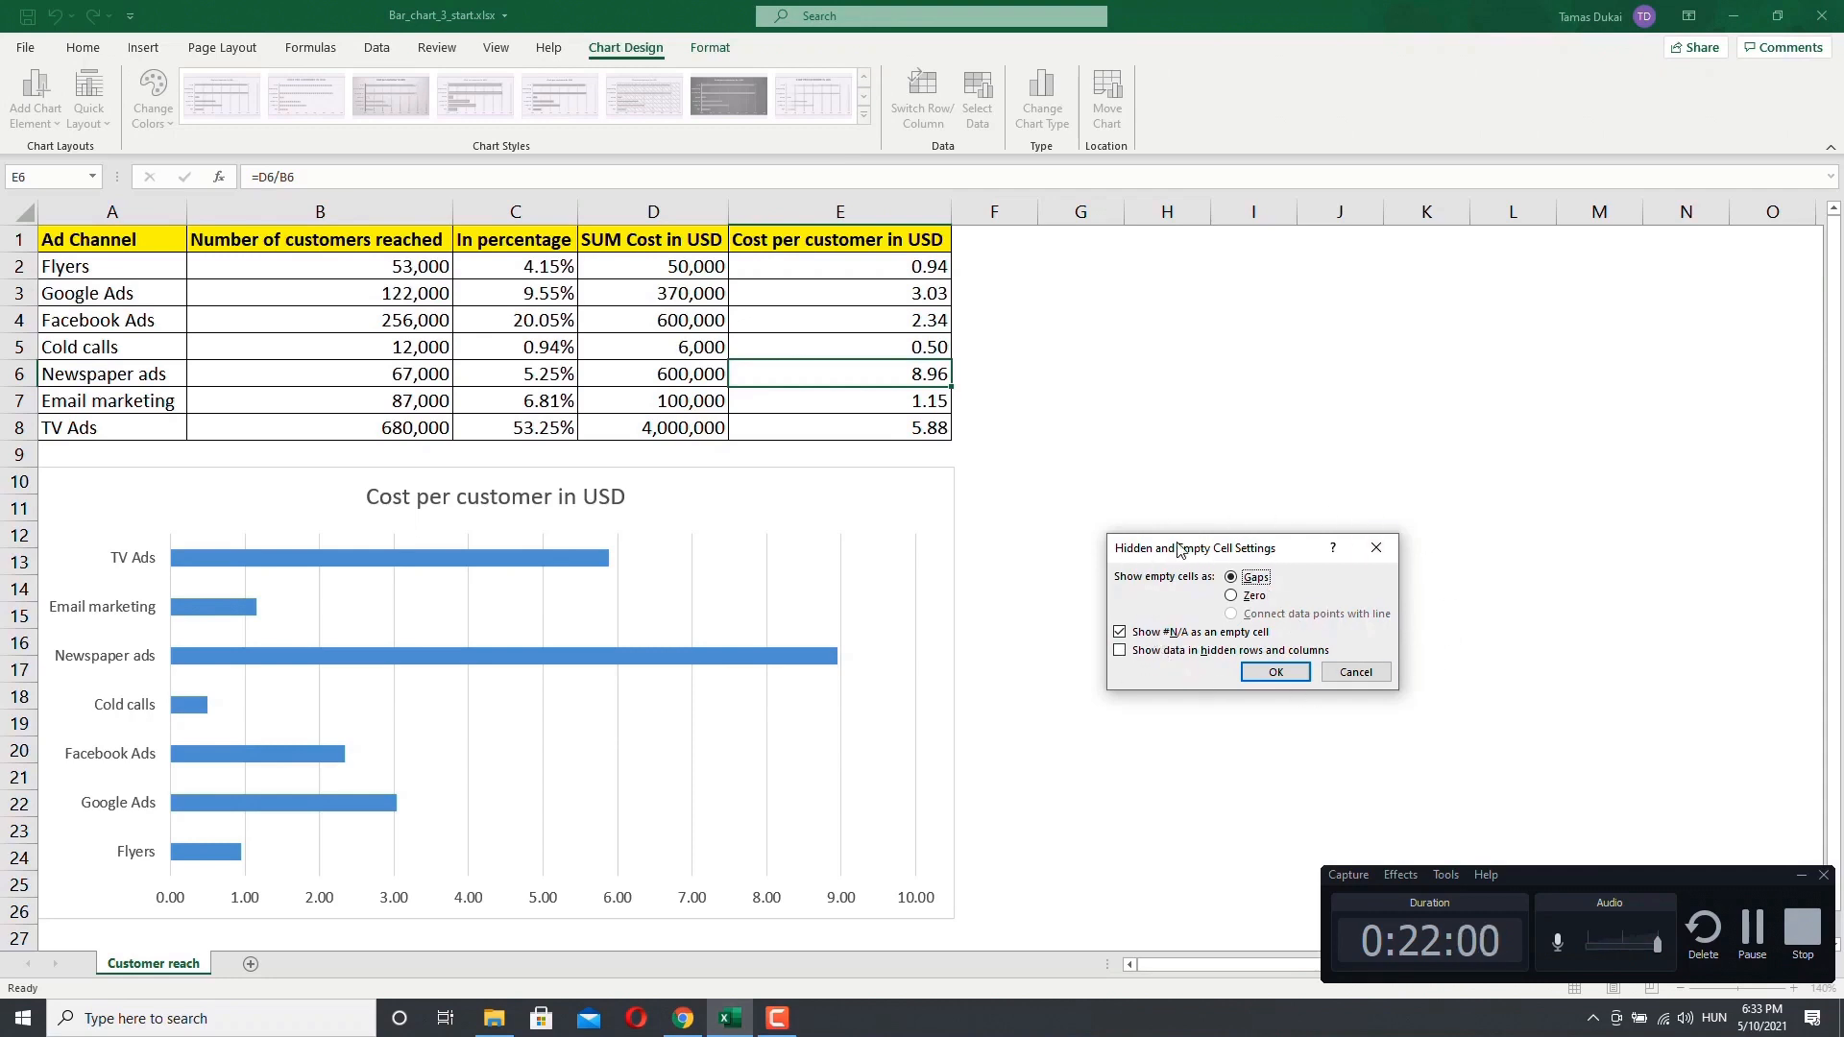
left_click(1374, 673)
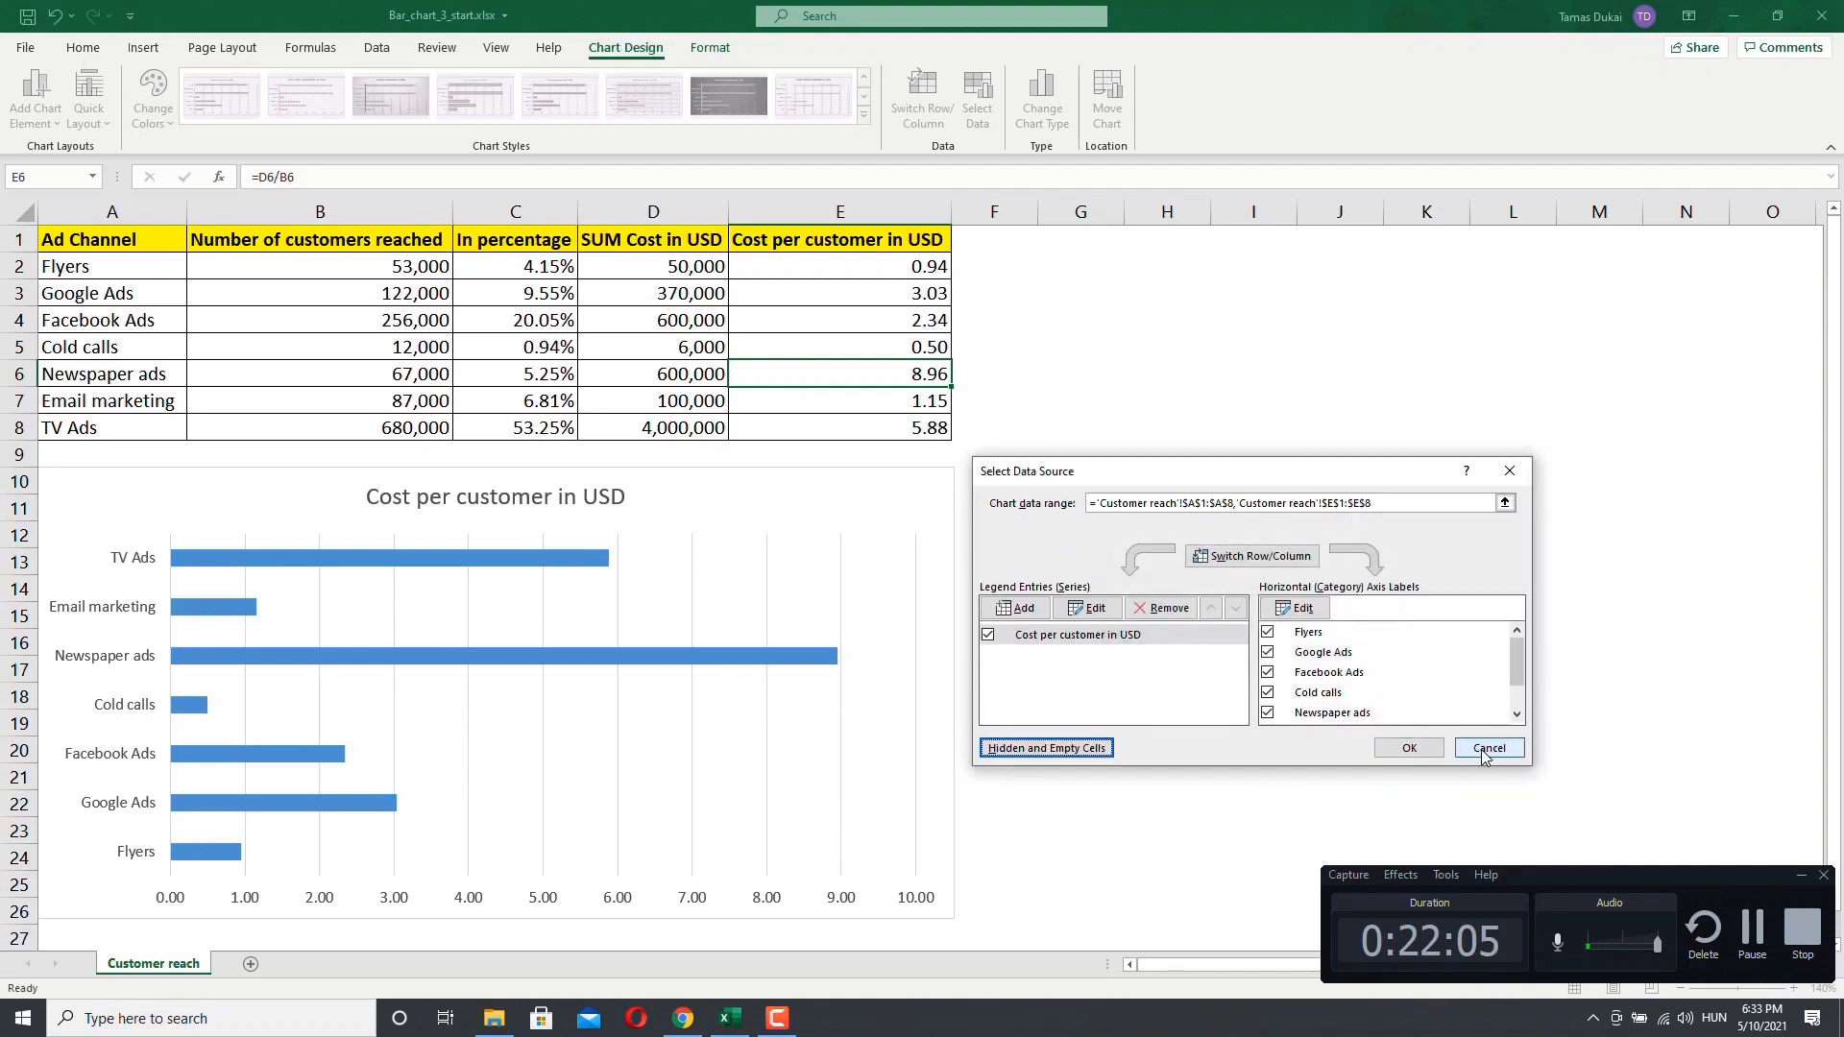
left_click(1488, 749)
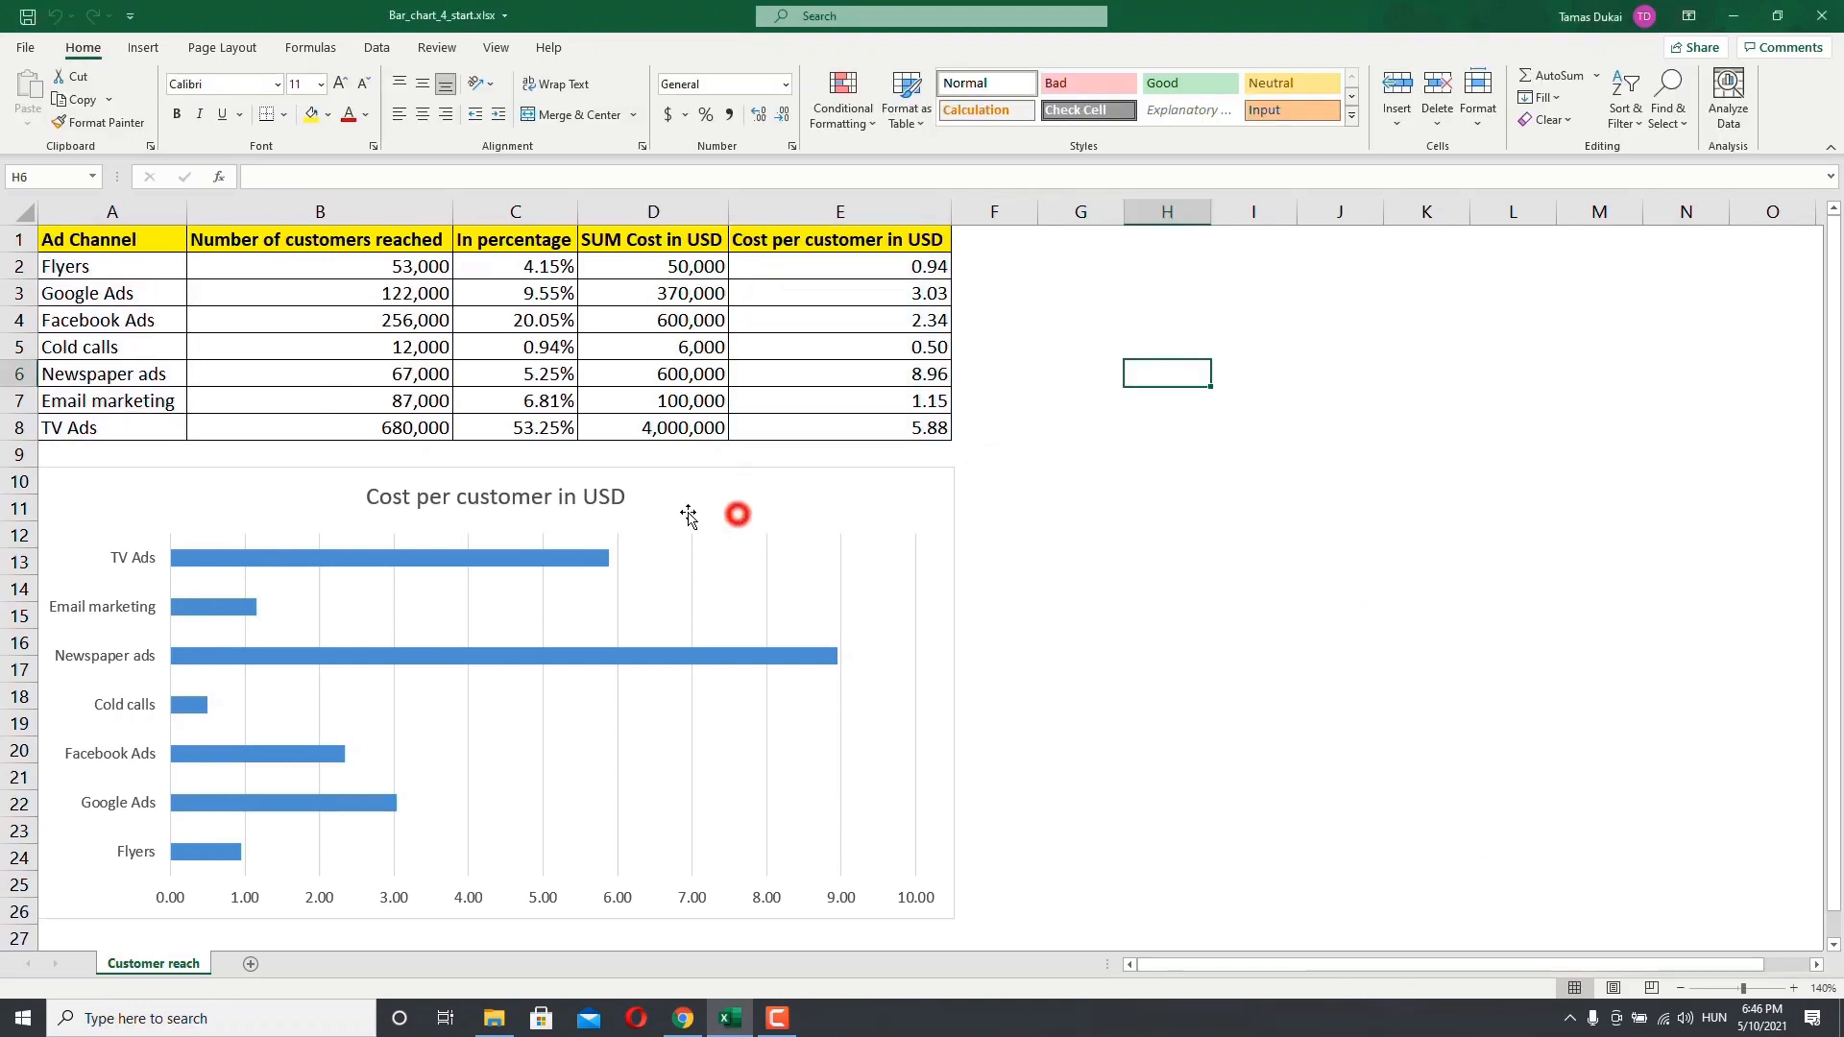
Step: Select the chart title from the chart elements list and open its formatting pane
left_click(688, 516)
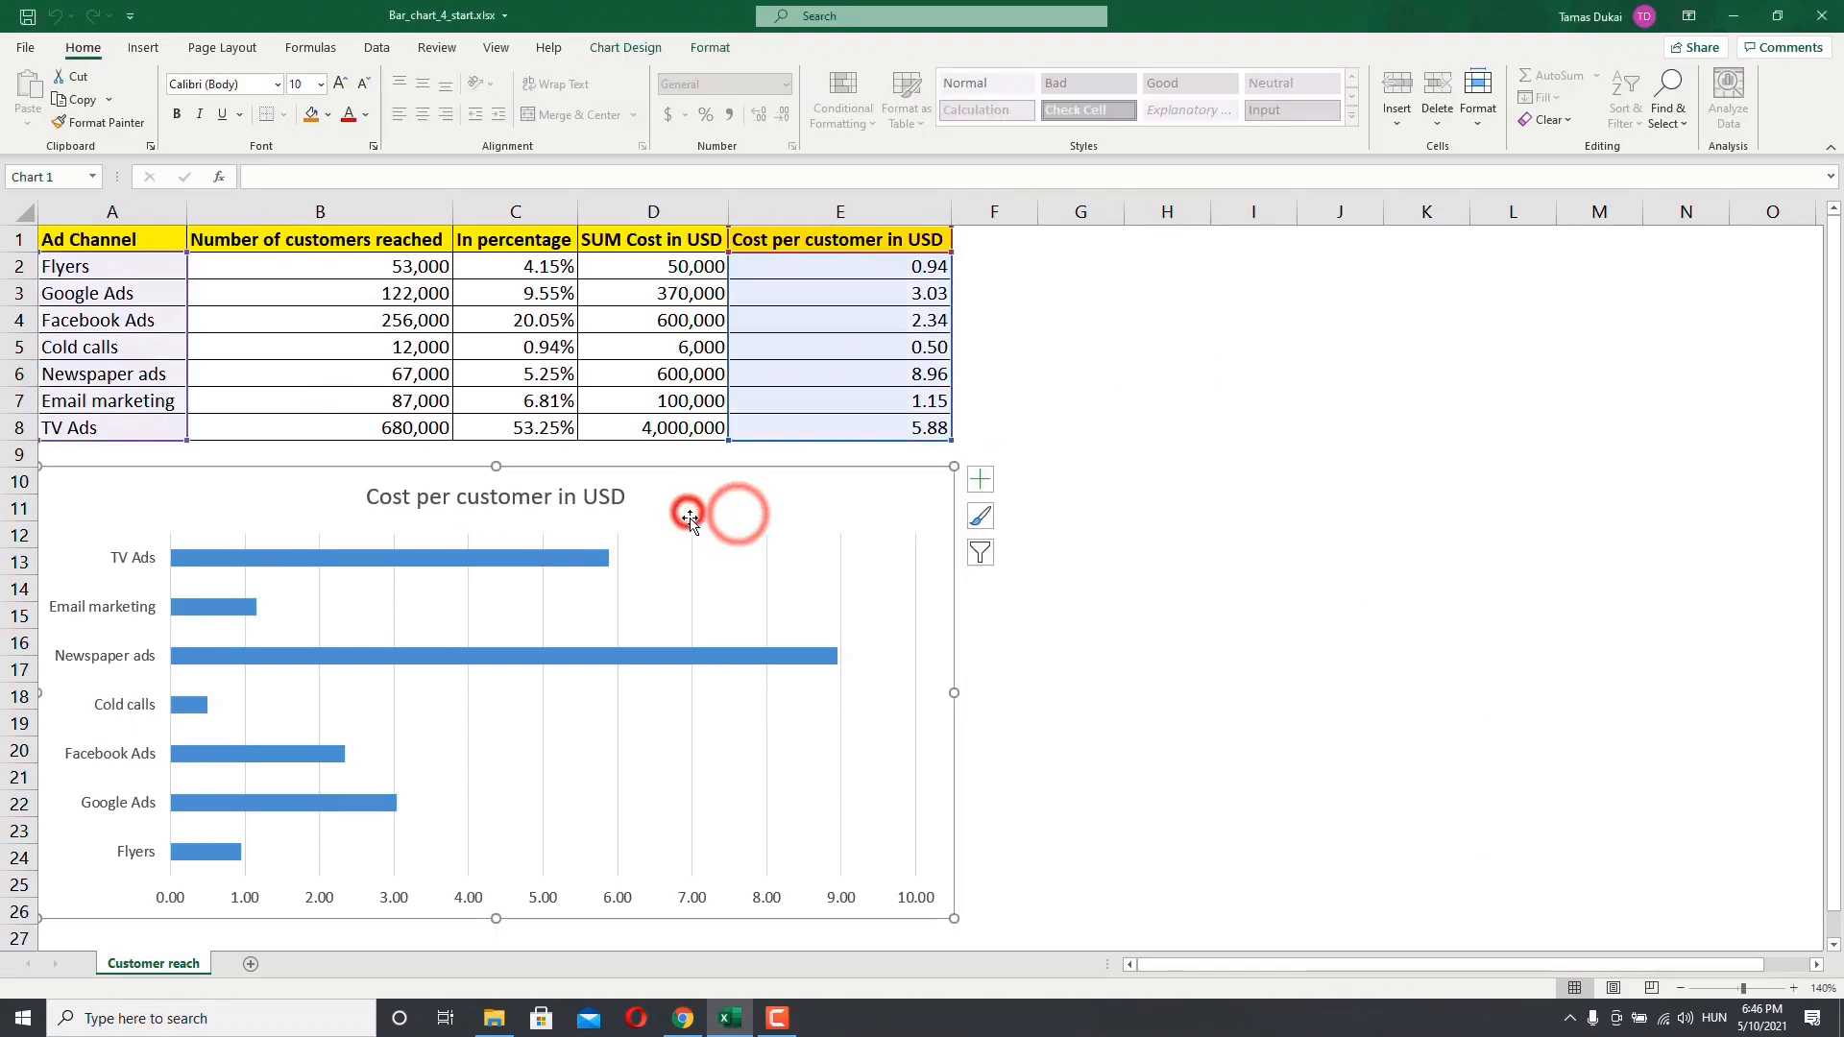
left_click(709, 51)
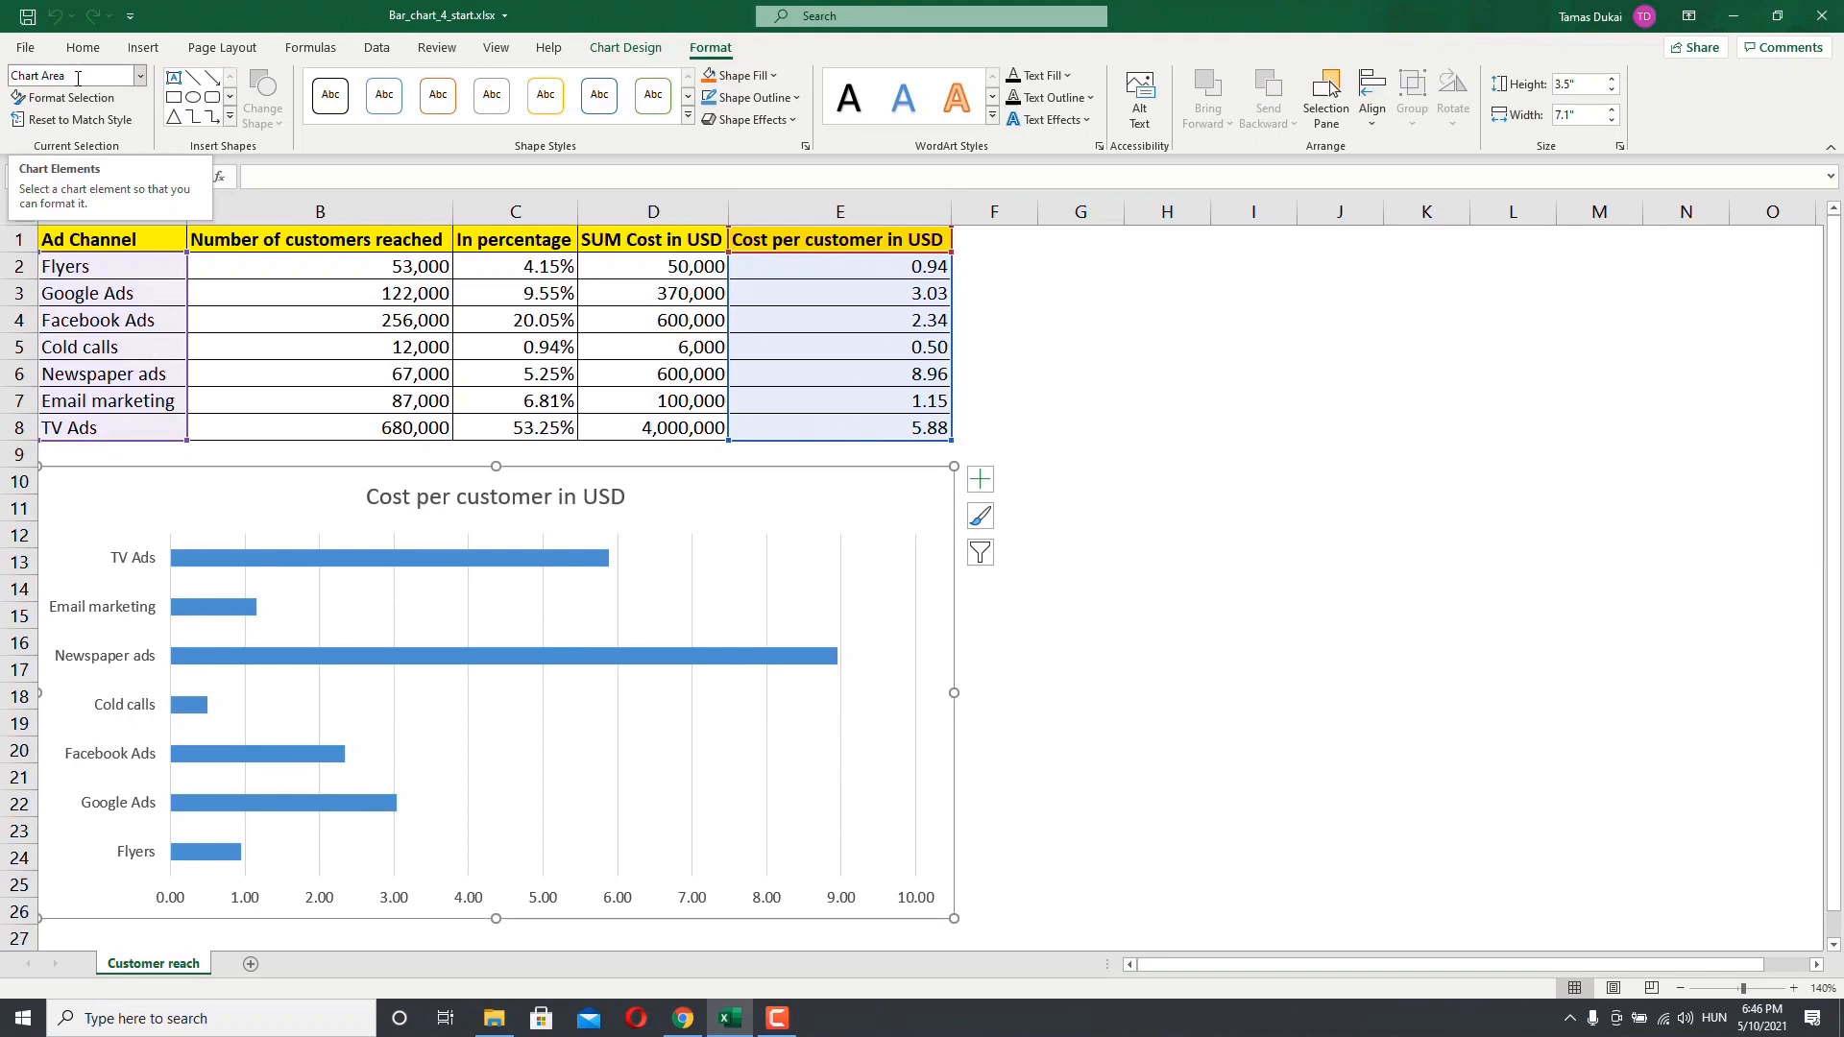
left_click(141, 86)
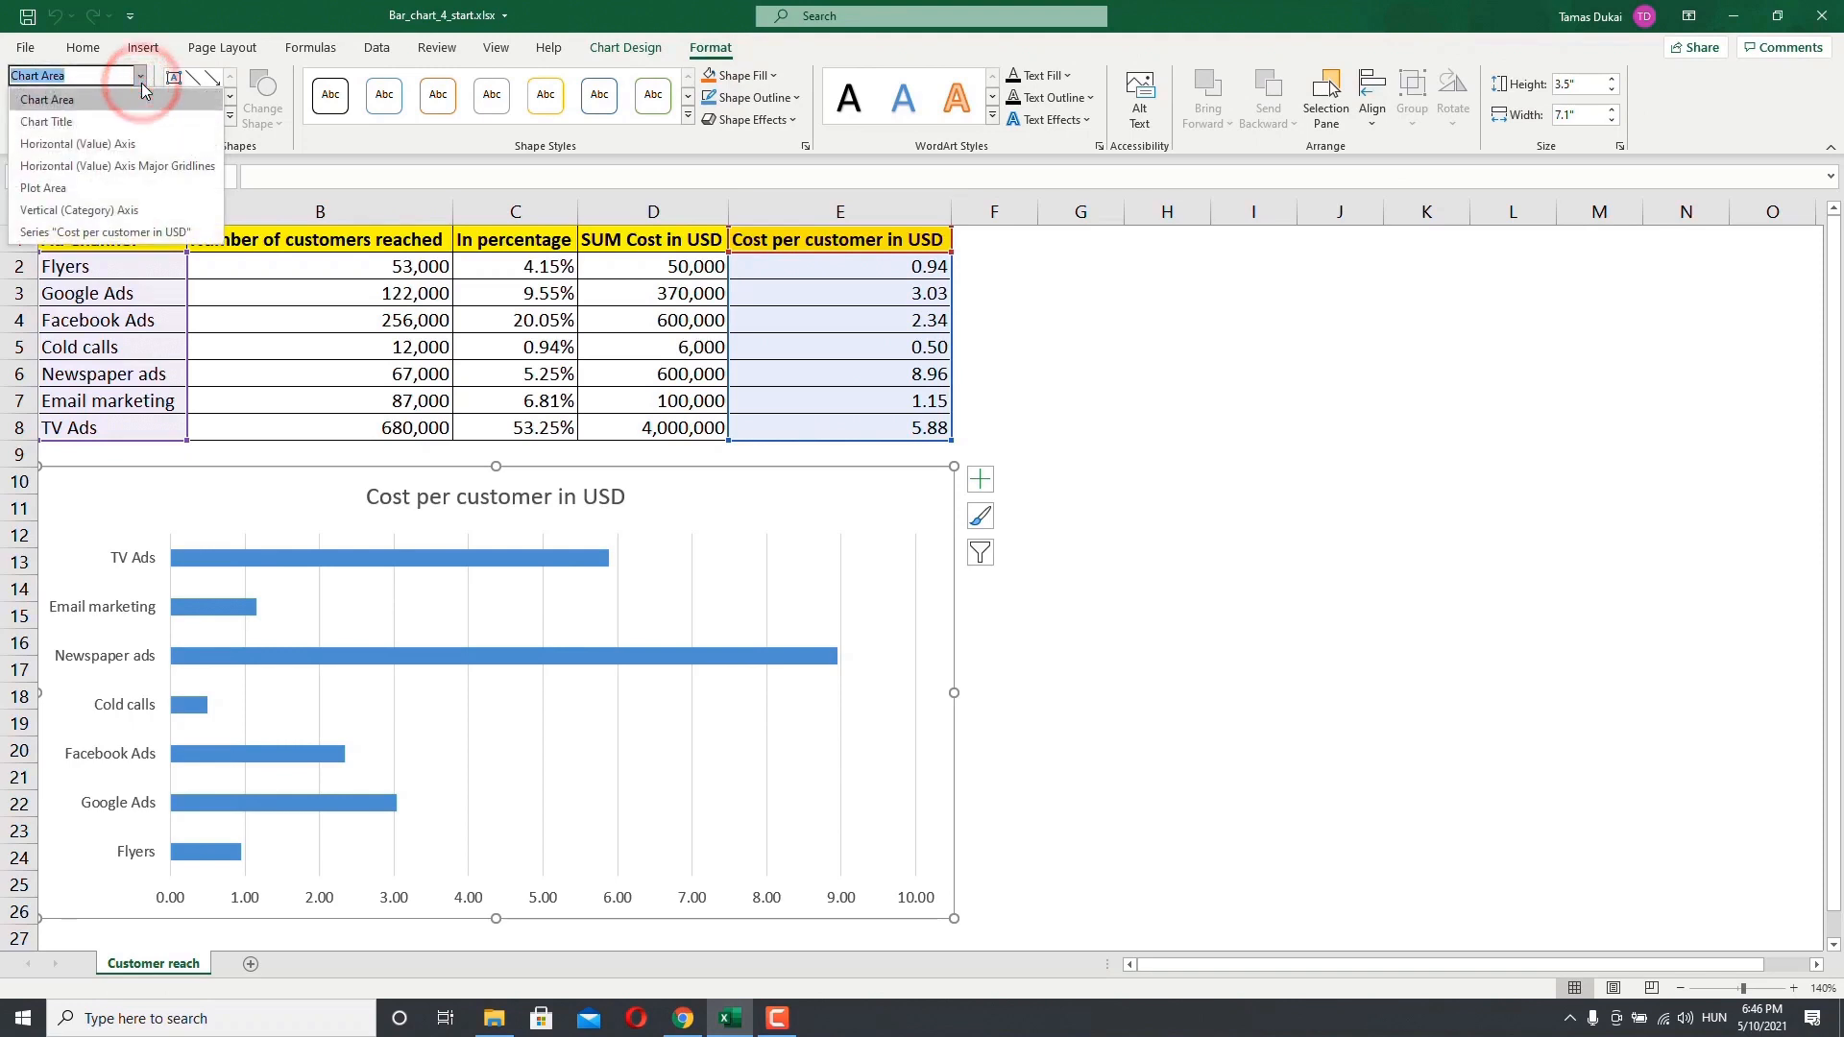
left_click(57, 121)
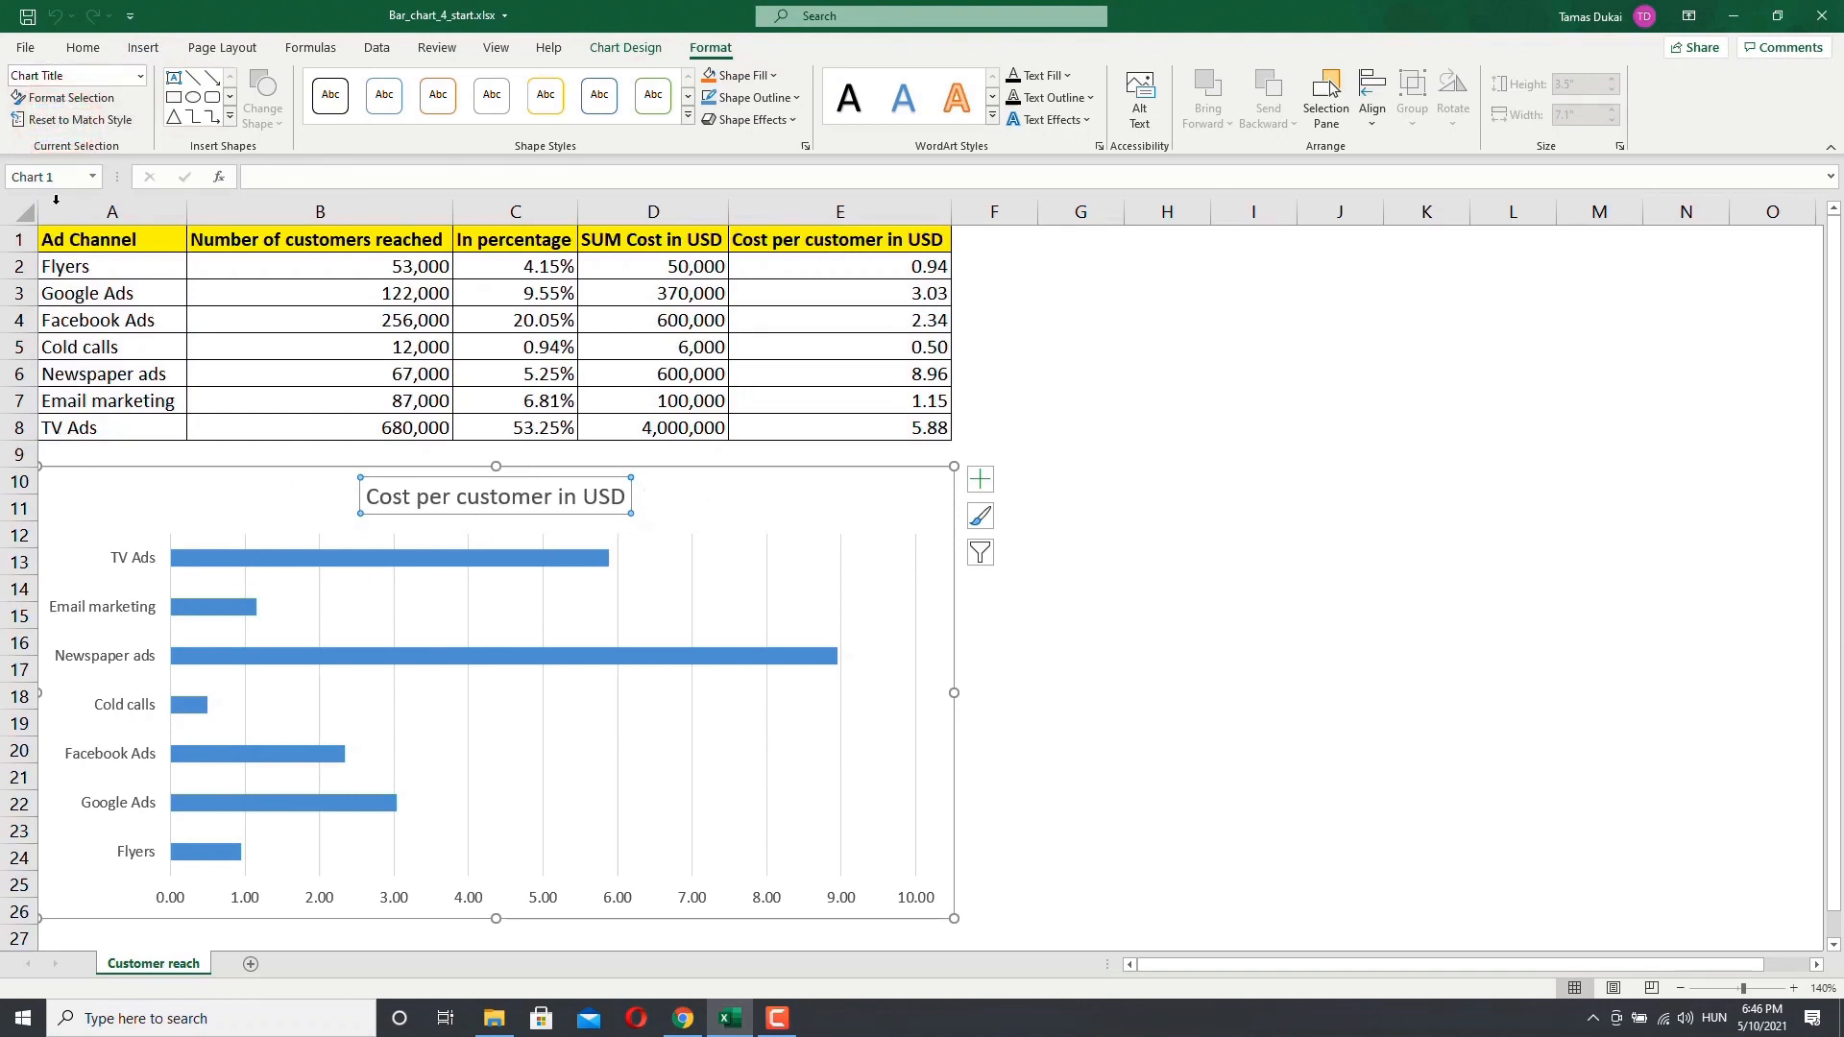
left_click(51, 98)
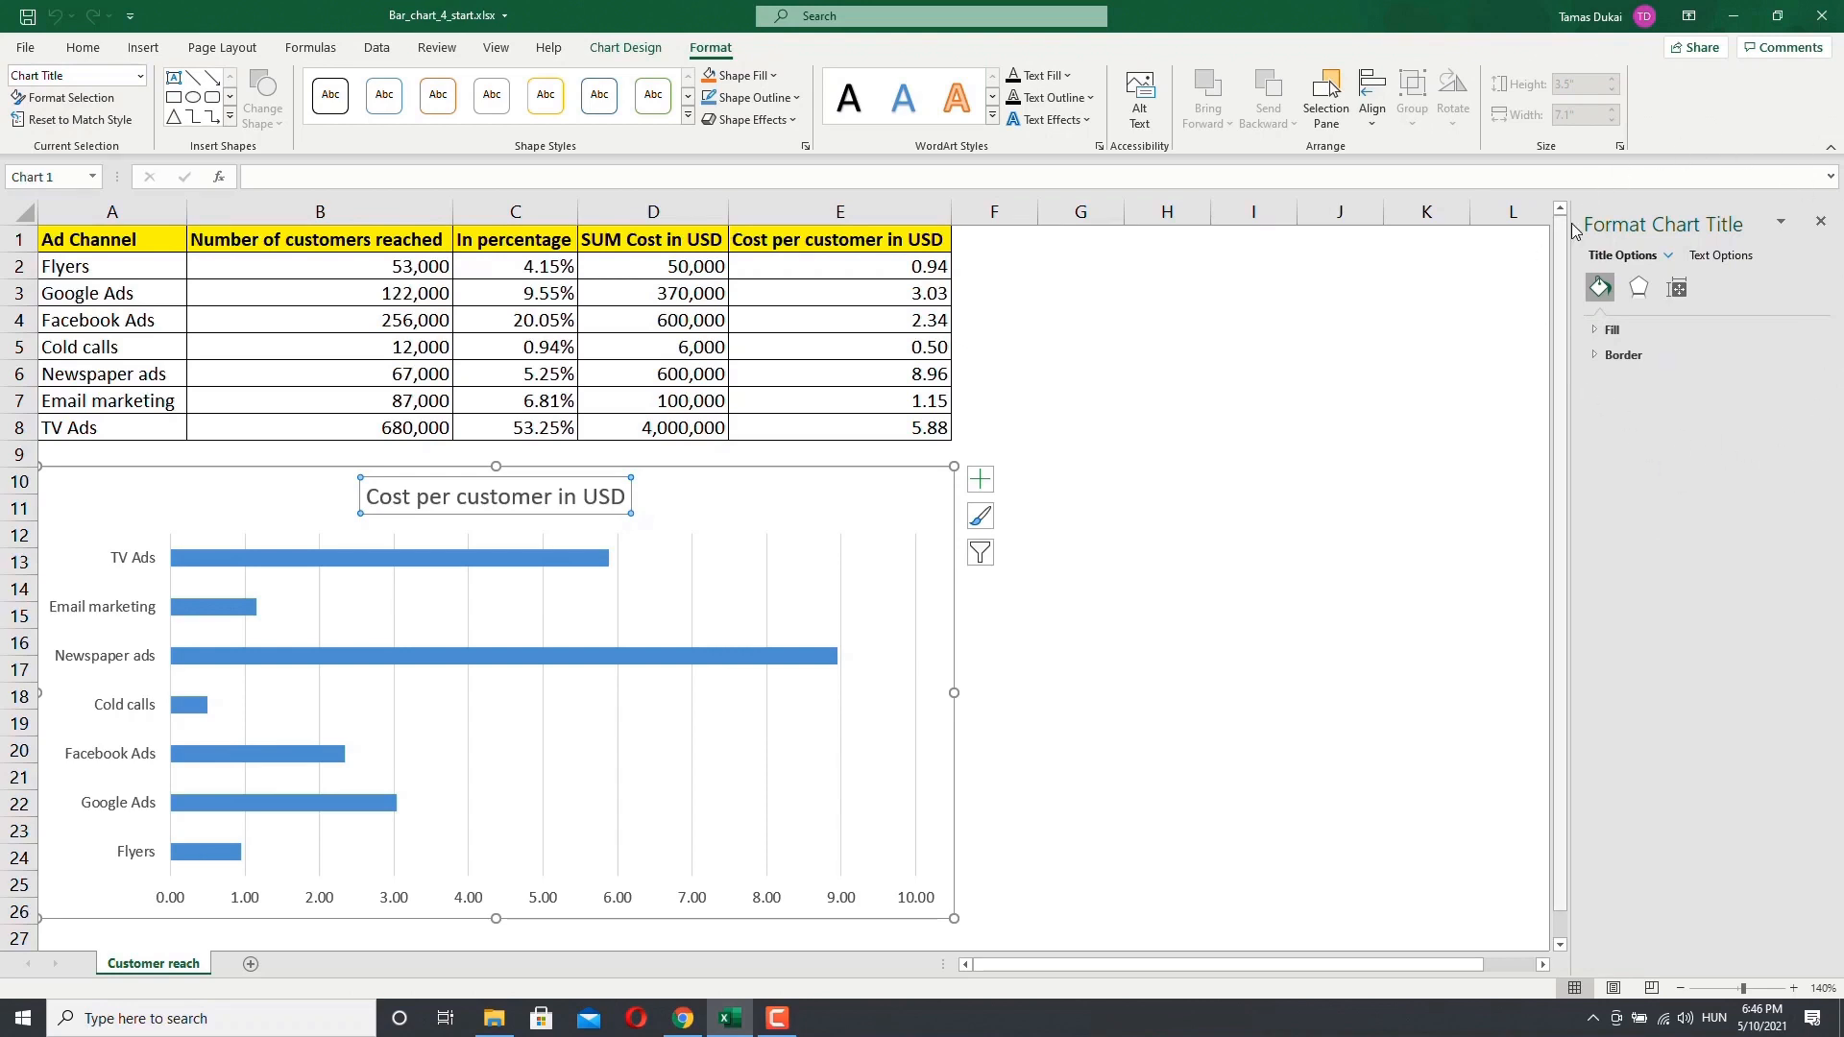
Step: Switch the selection to the plot area from the chart elements list, then close the formatting pane
left_click(140, 75)
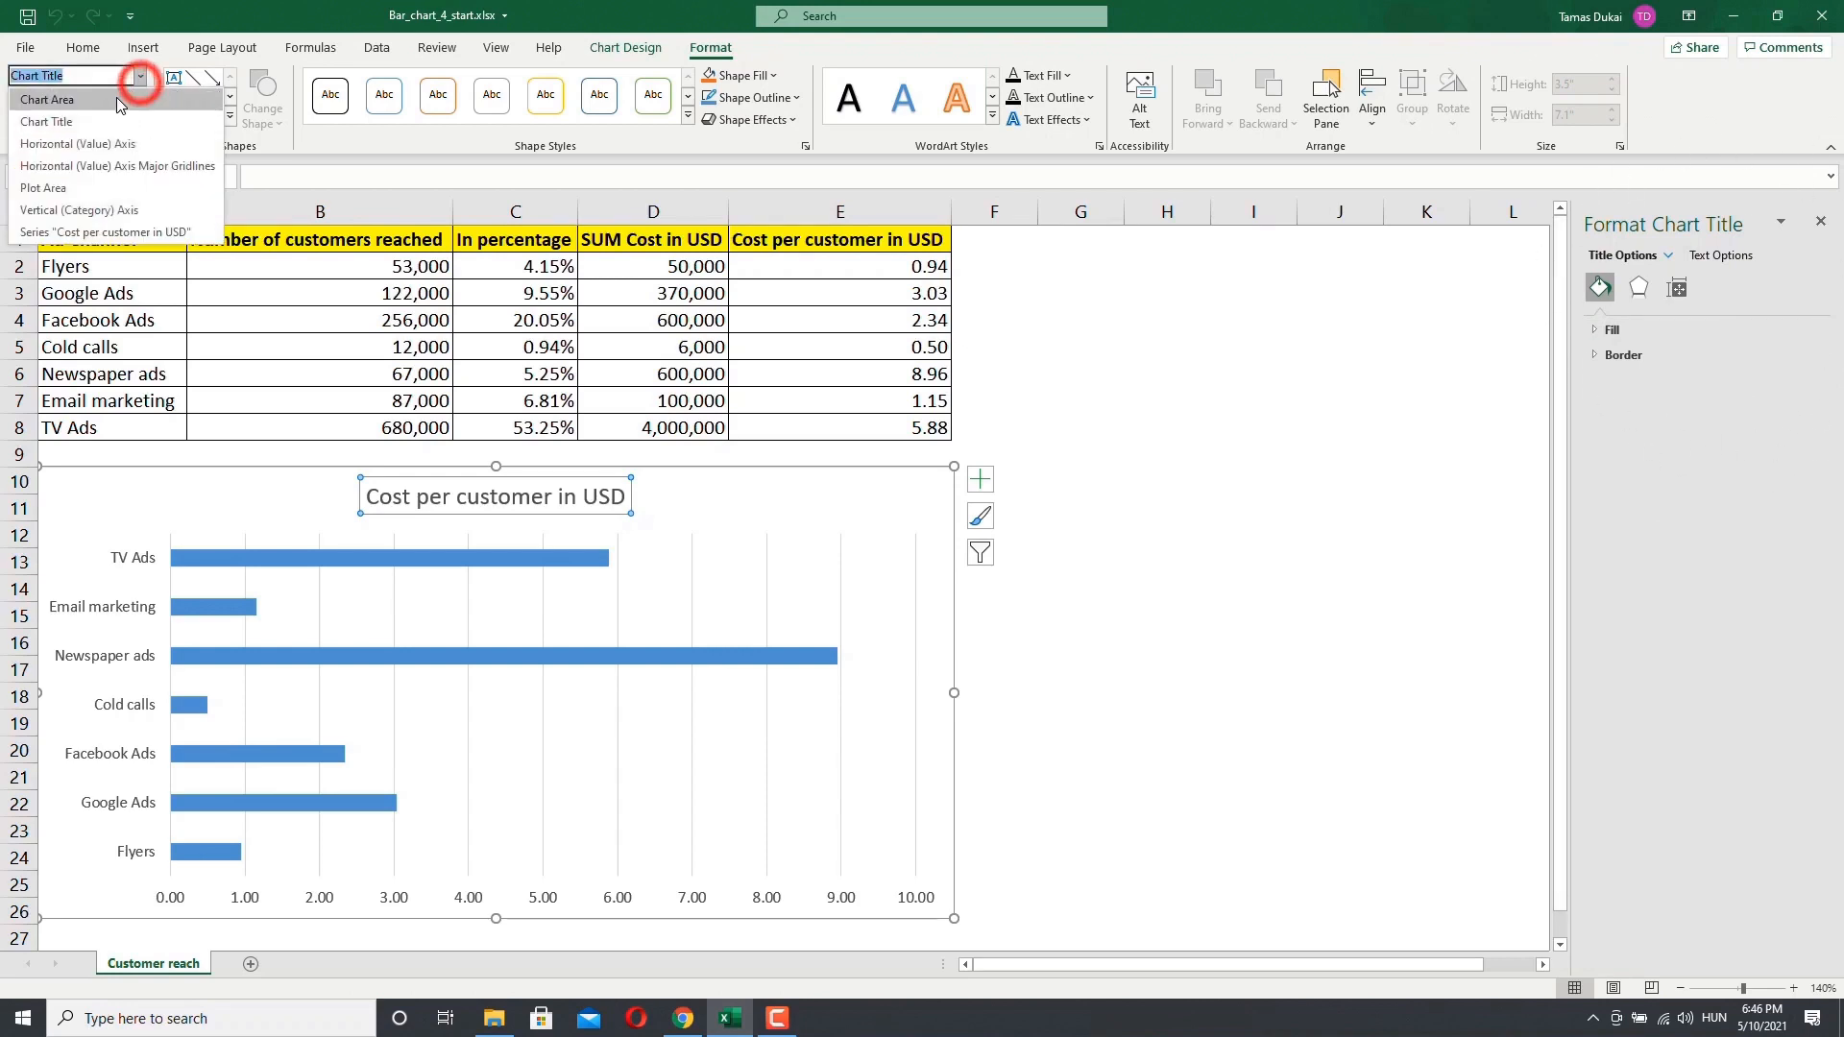
left_click(53, 188)
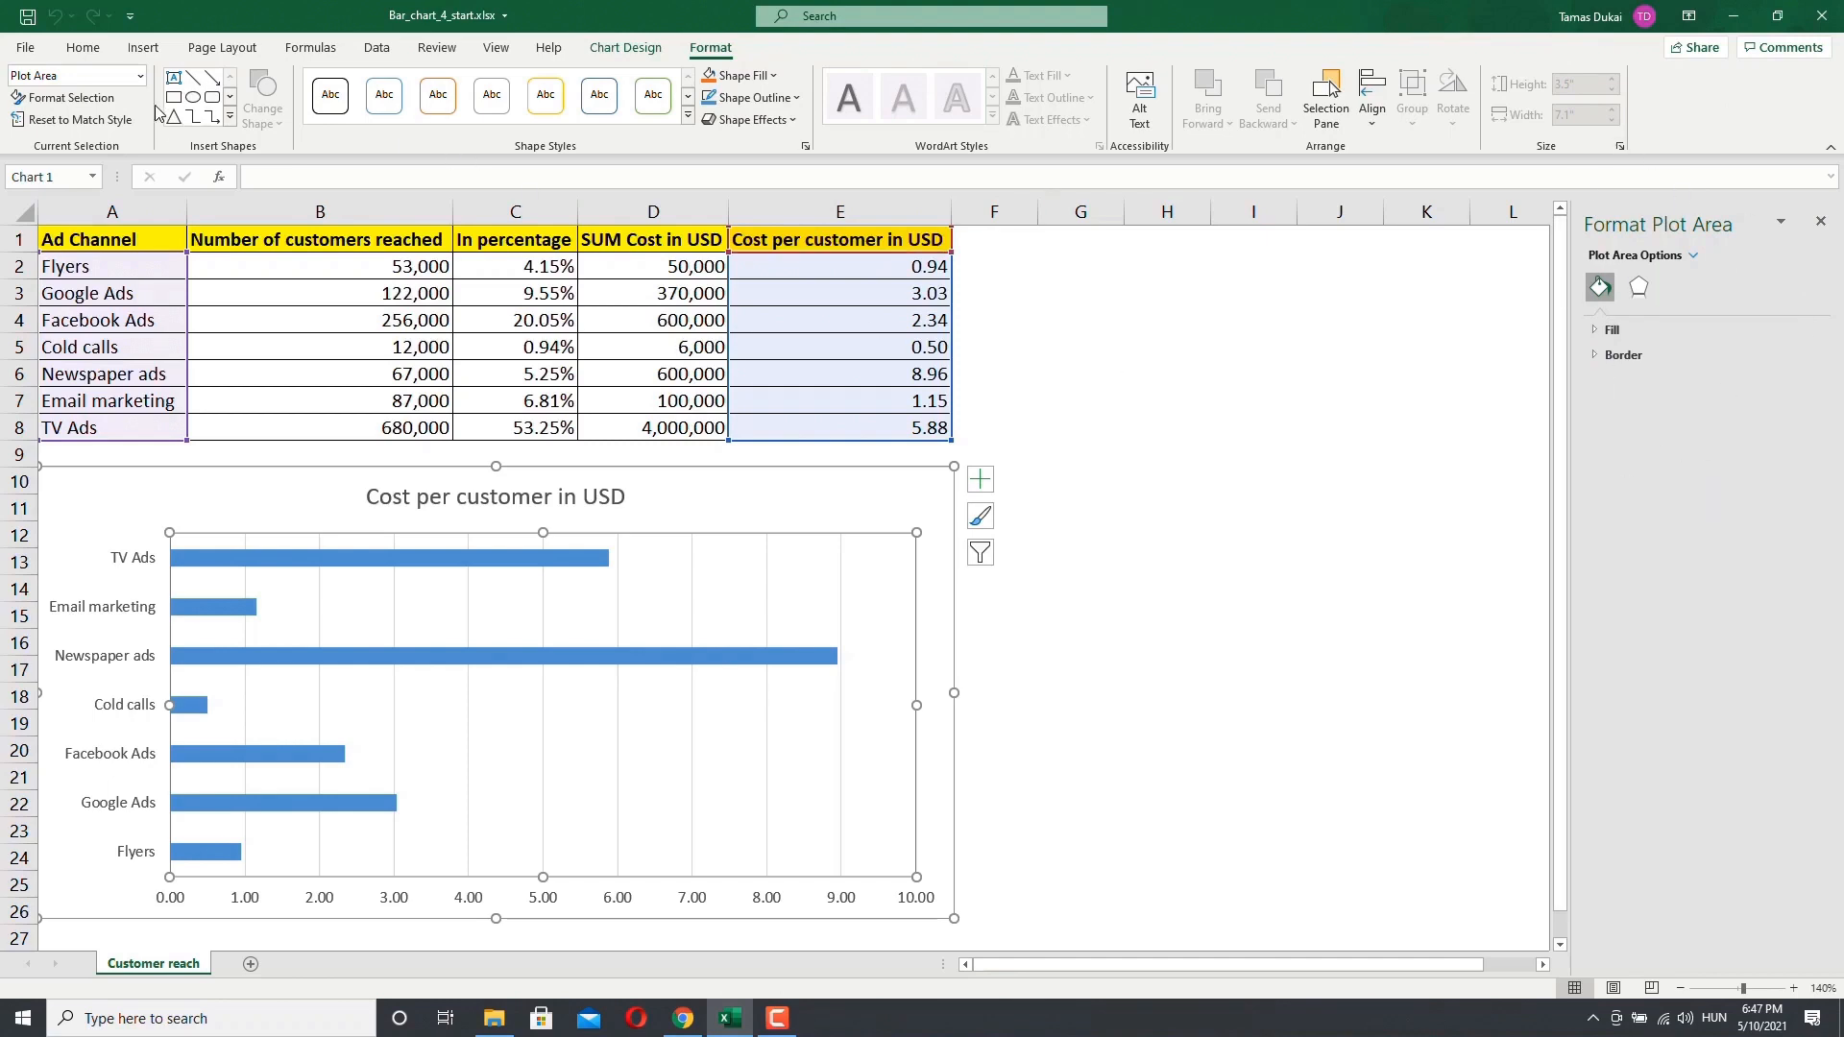
left_click(139, 76)
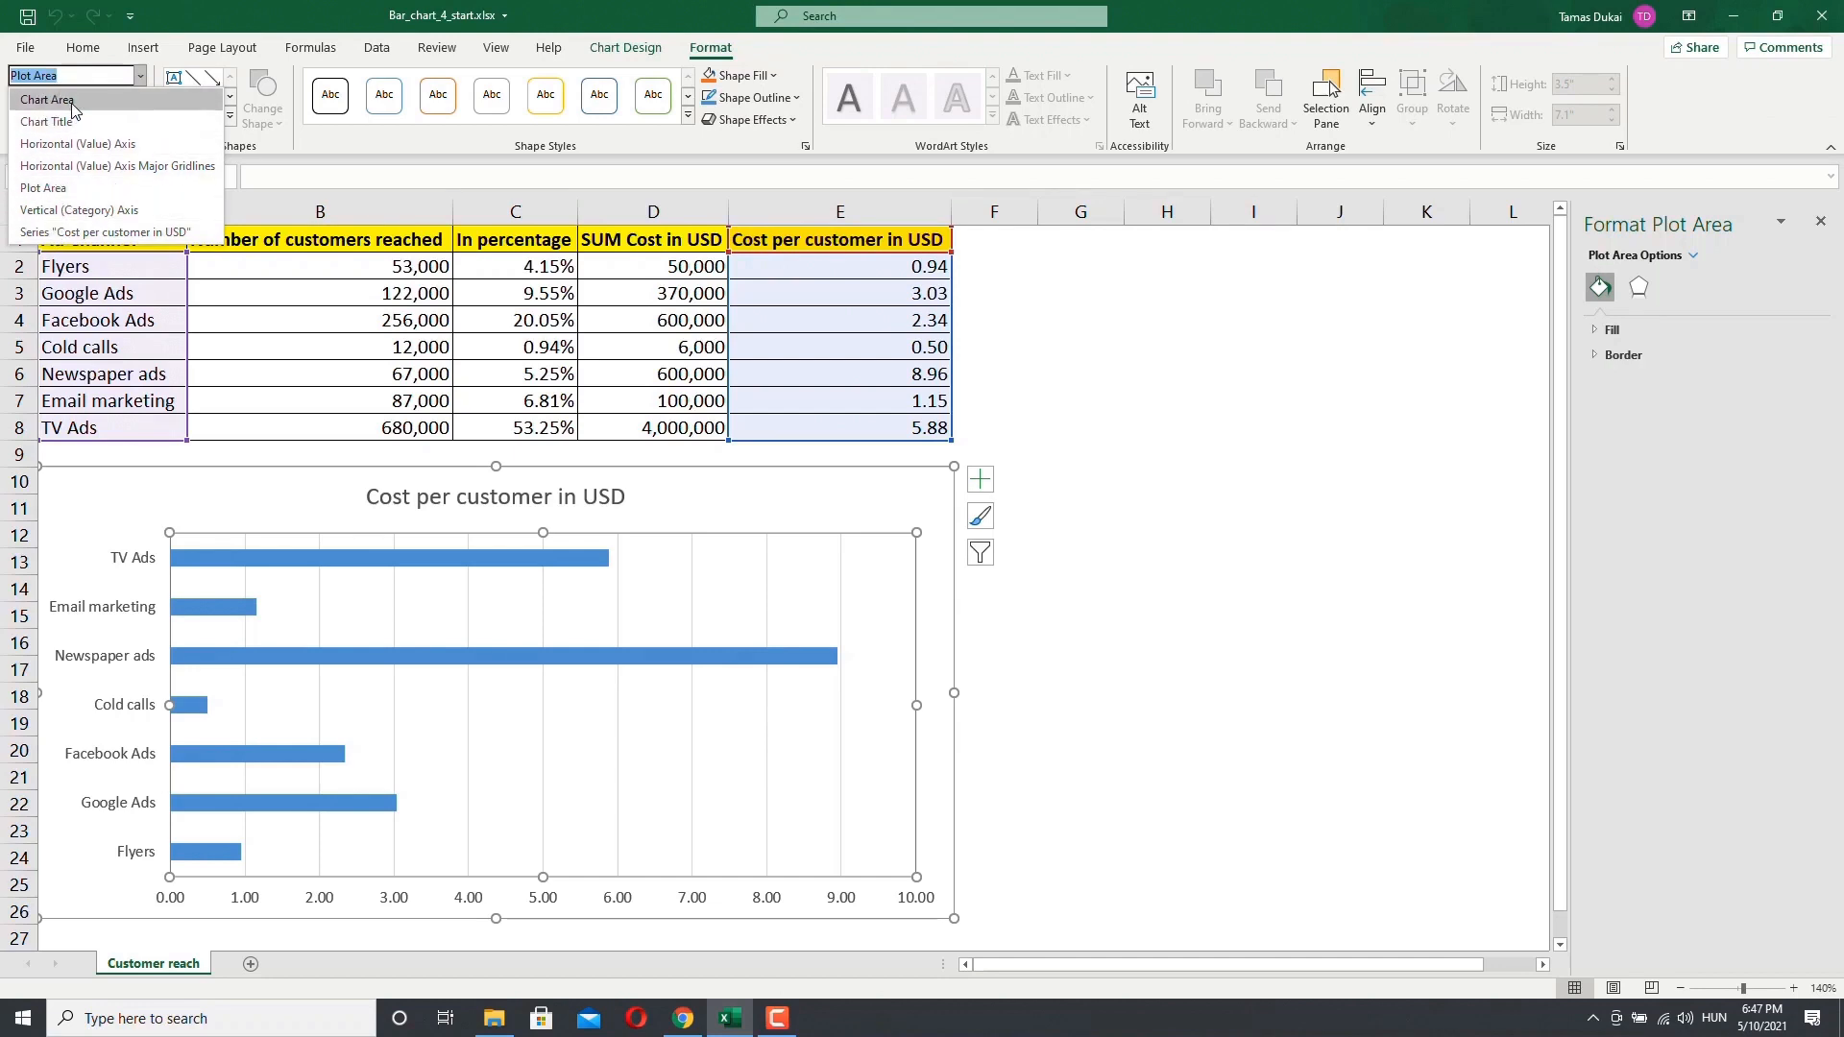
left_click(1819, 227)
left_click(1819, 225)
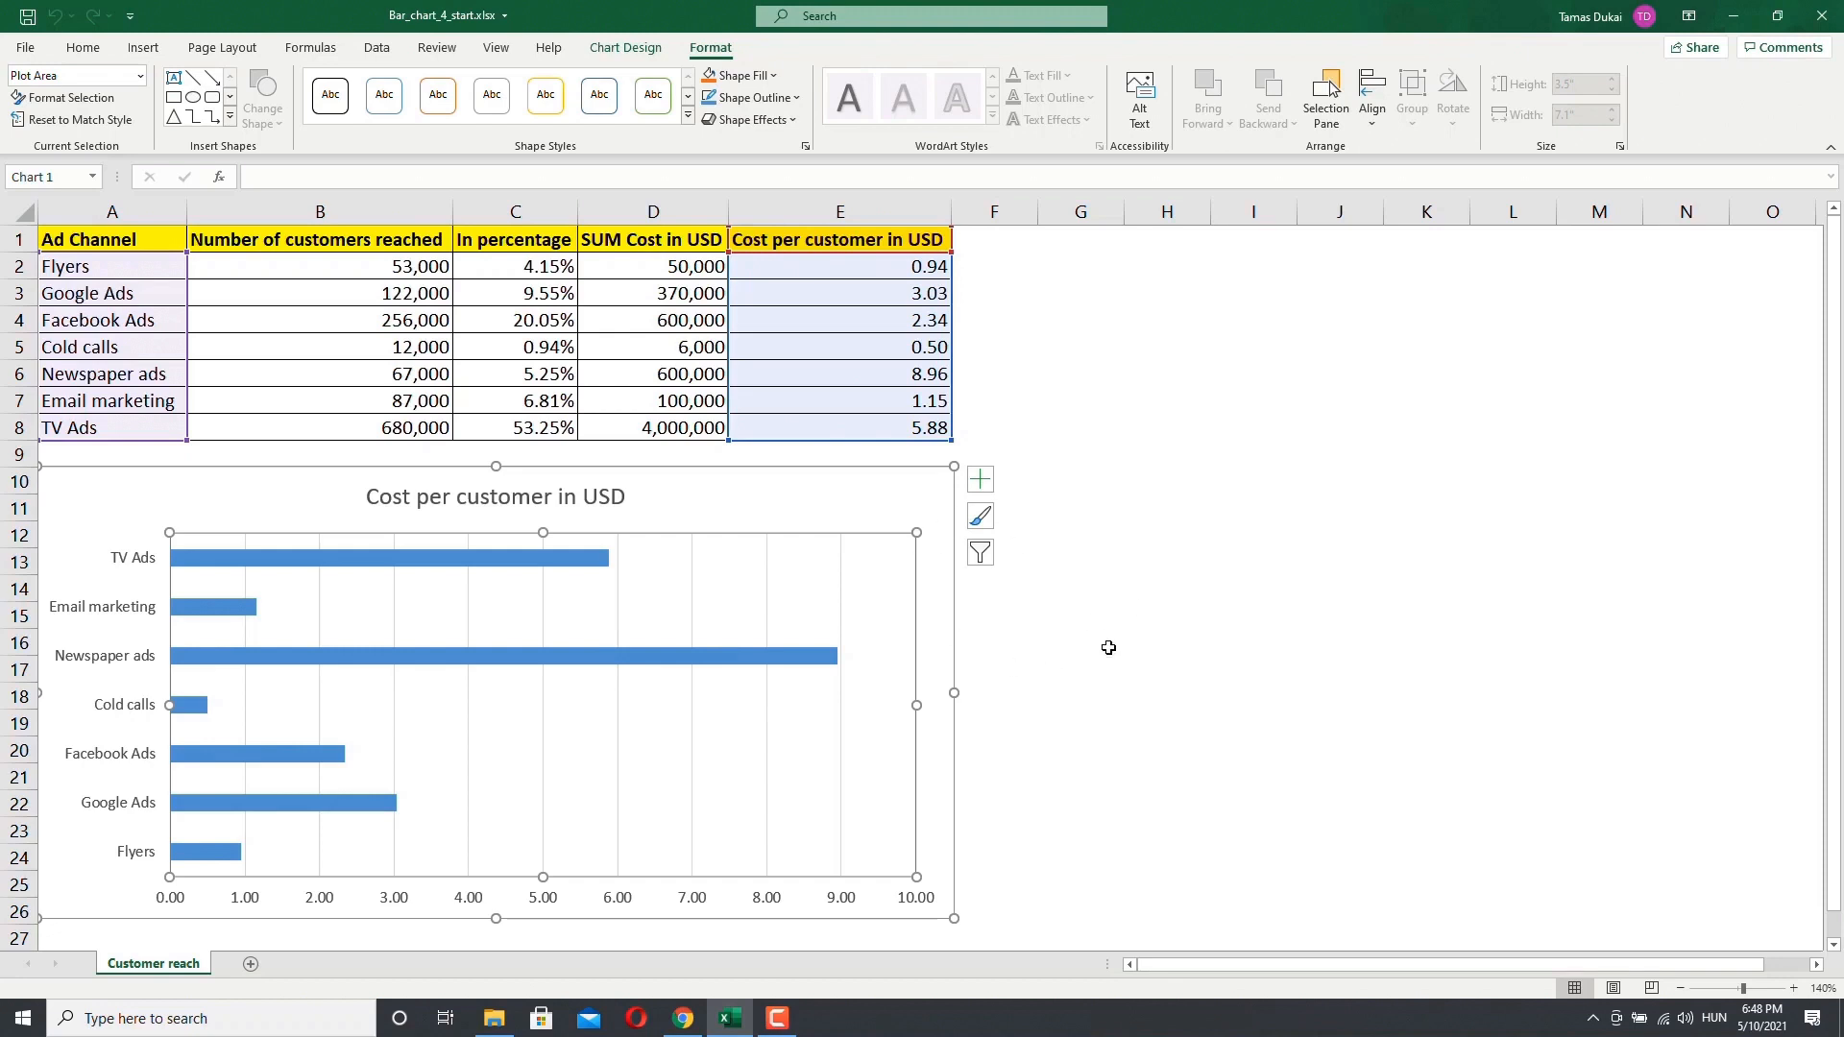
Step: Browse the available chart styles and colour schemes for the chart without applying any
left_click(979, 519)
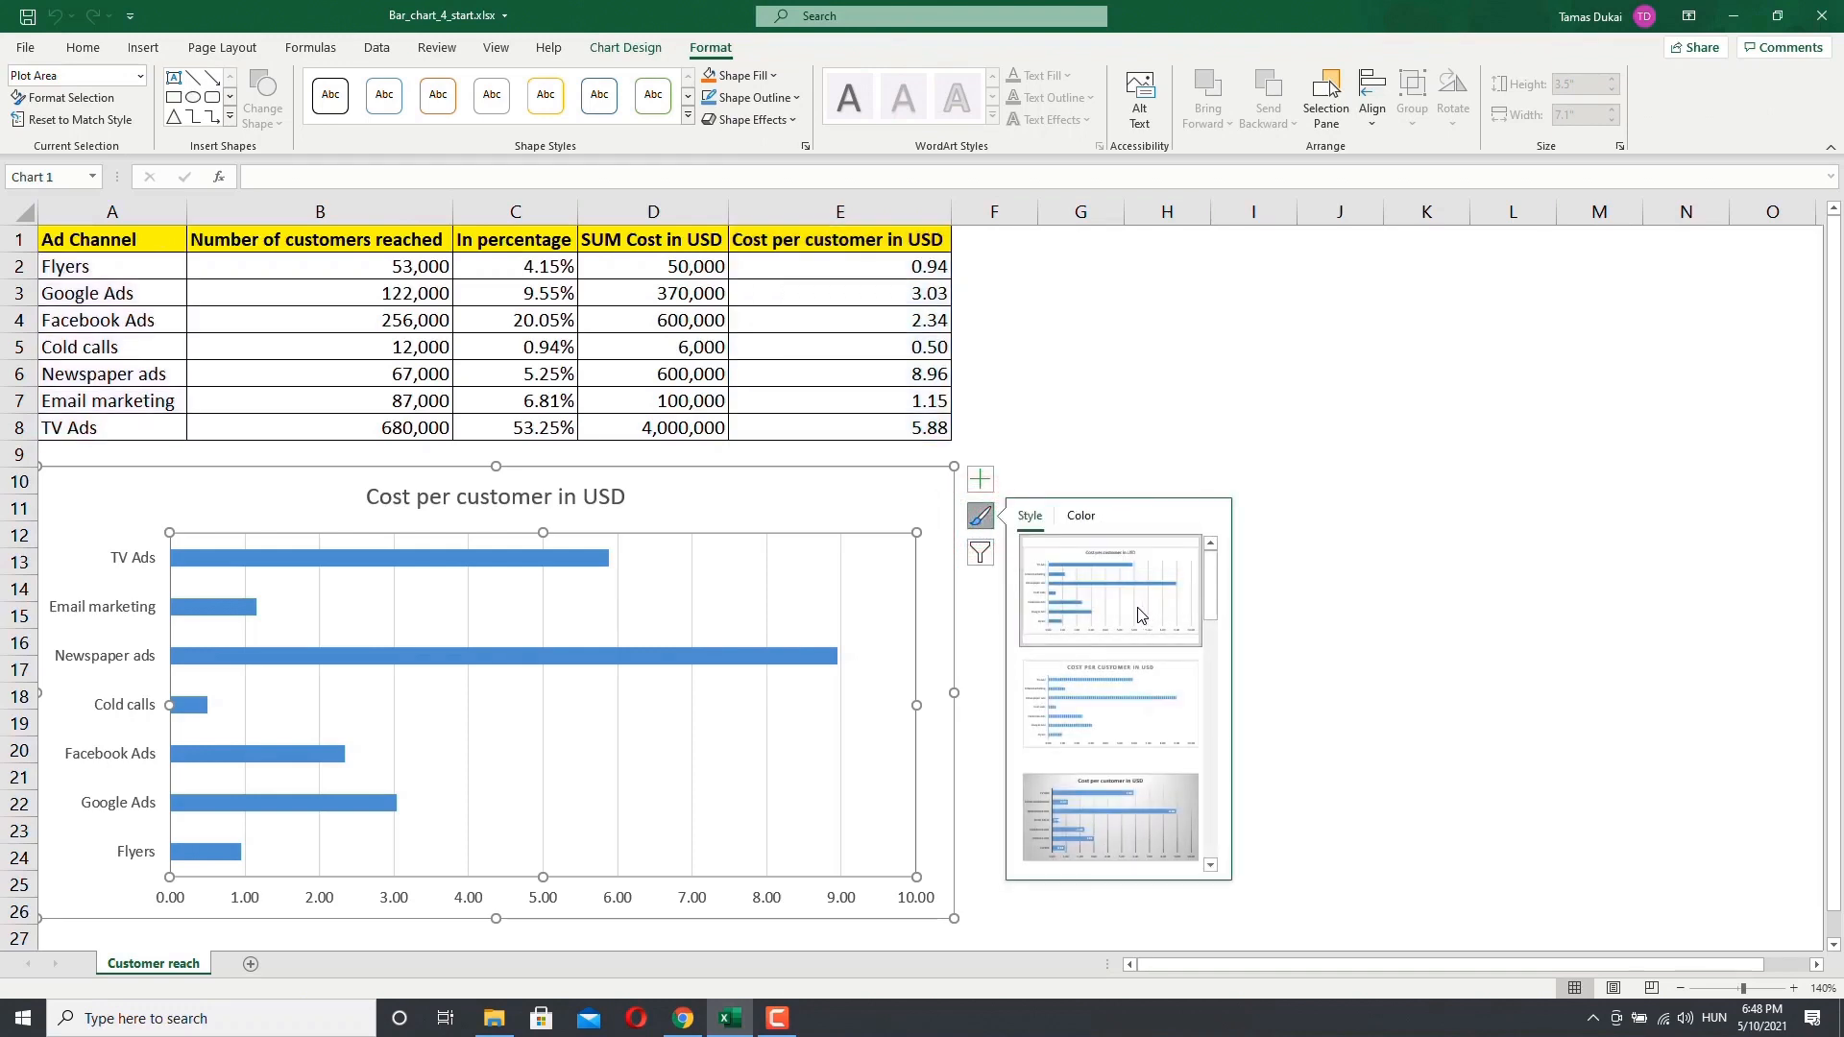
scroll(1107, 696, "down", 3)
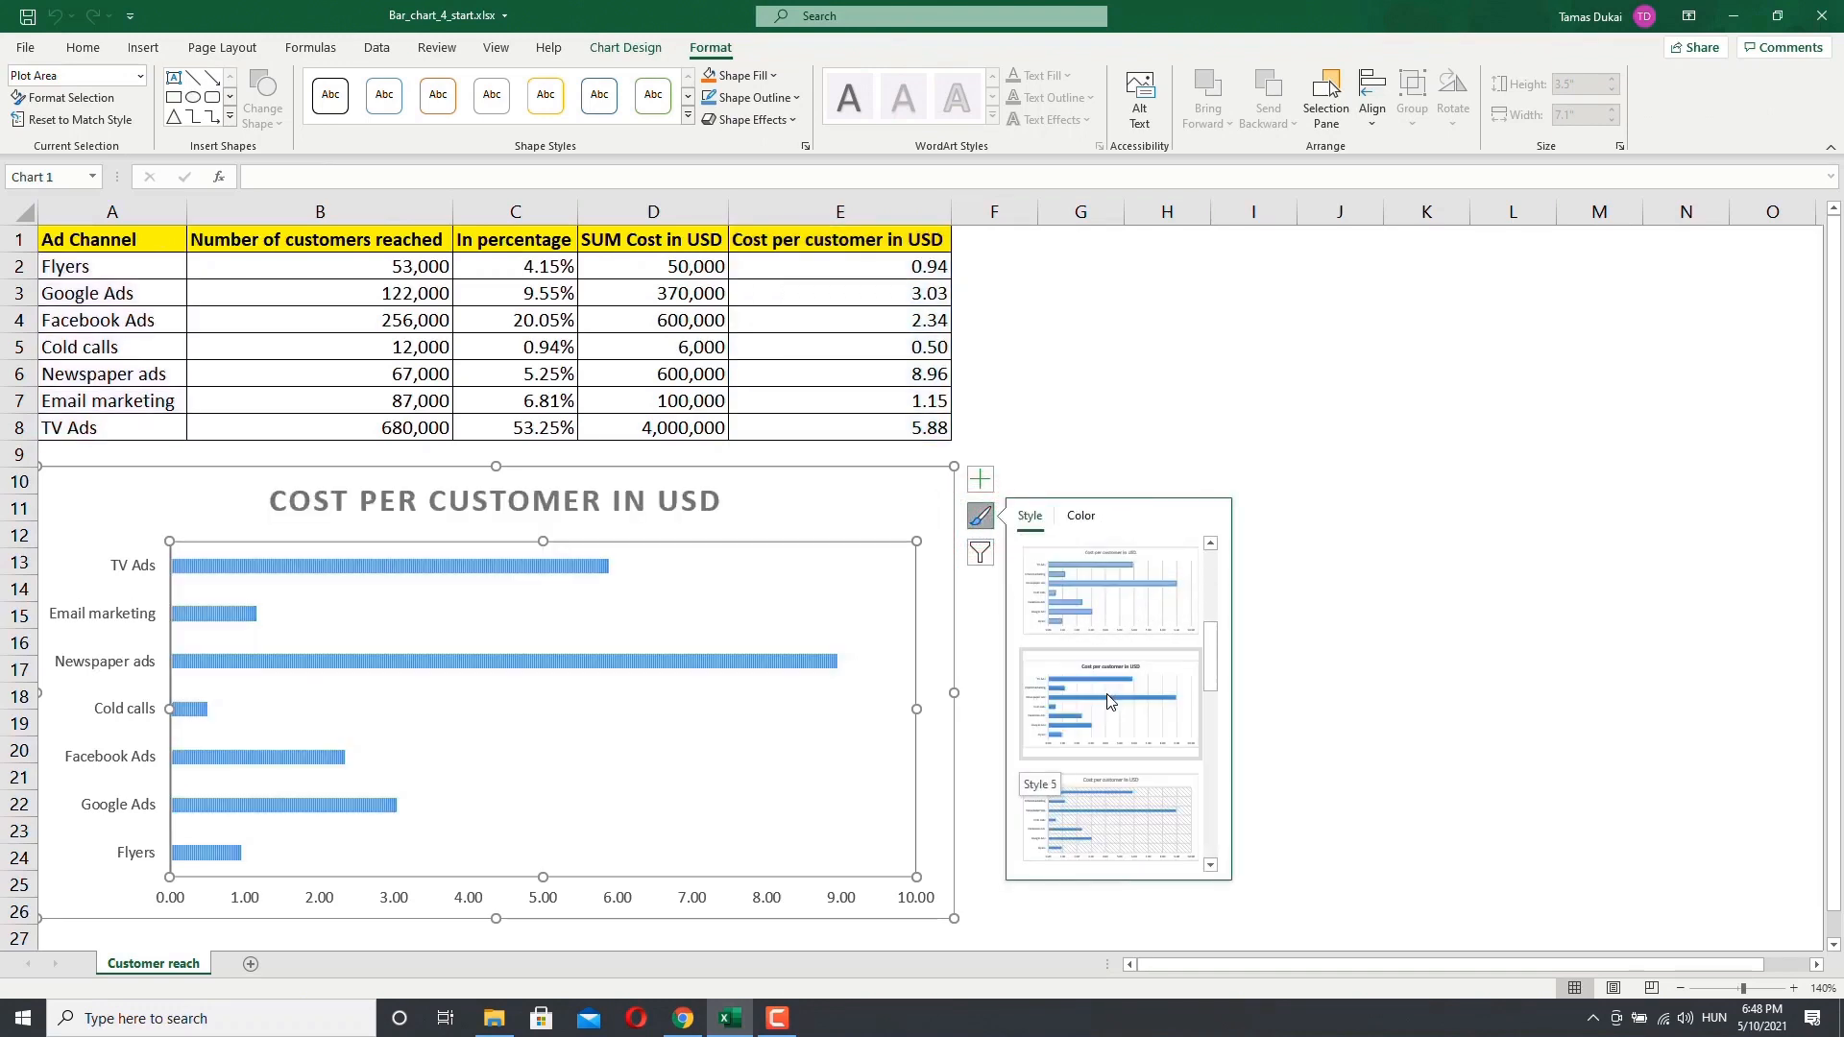
scroll(1103, 680, "down", 3)
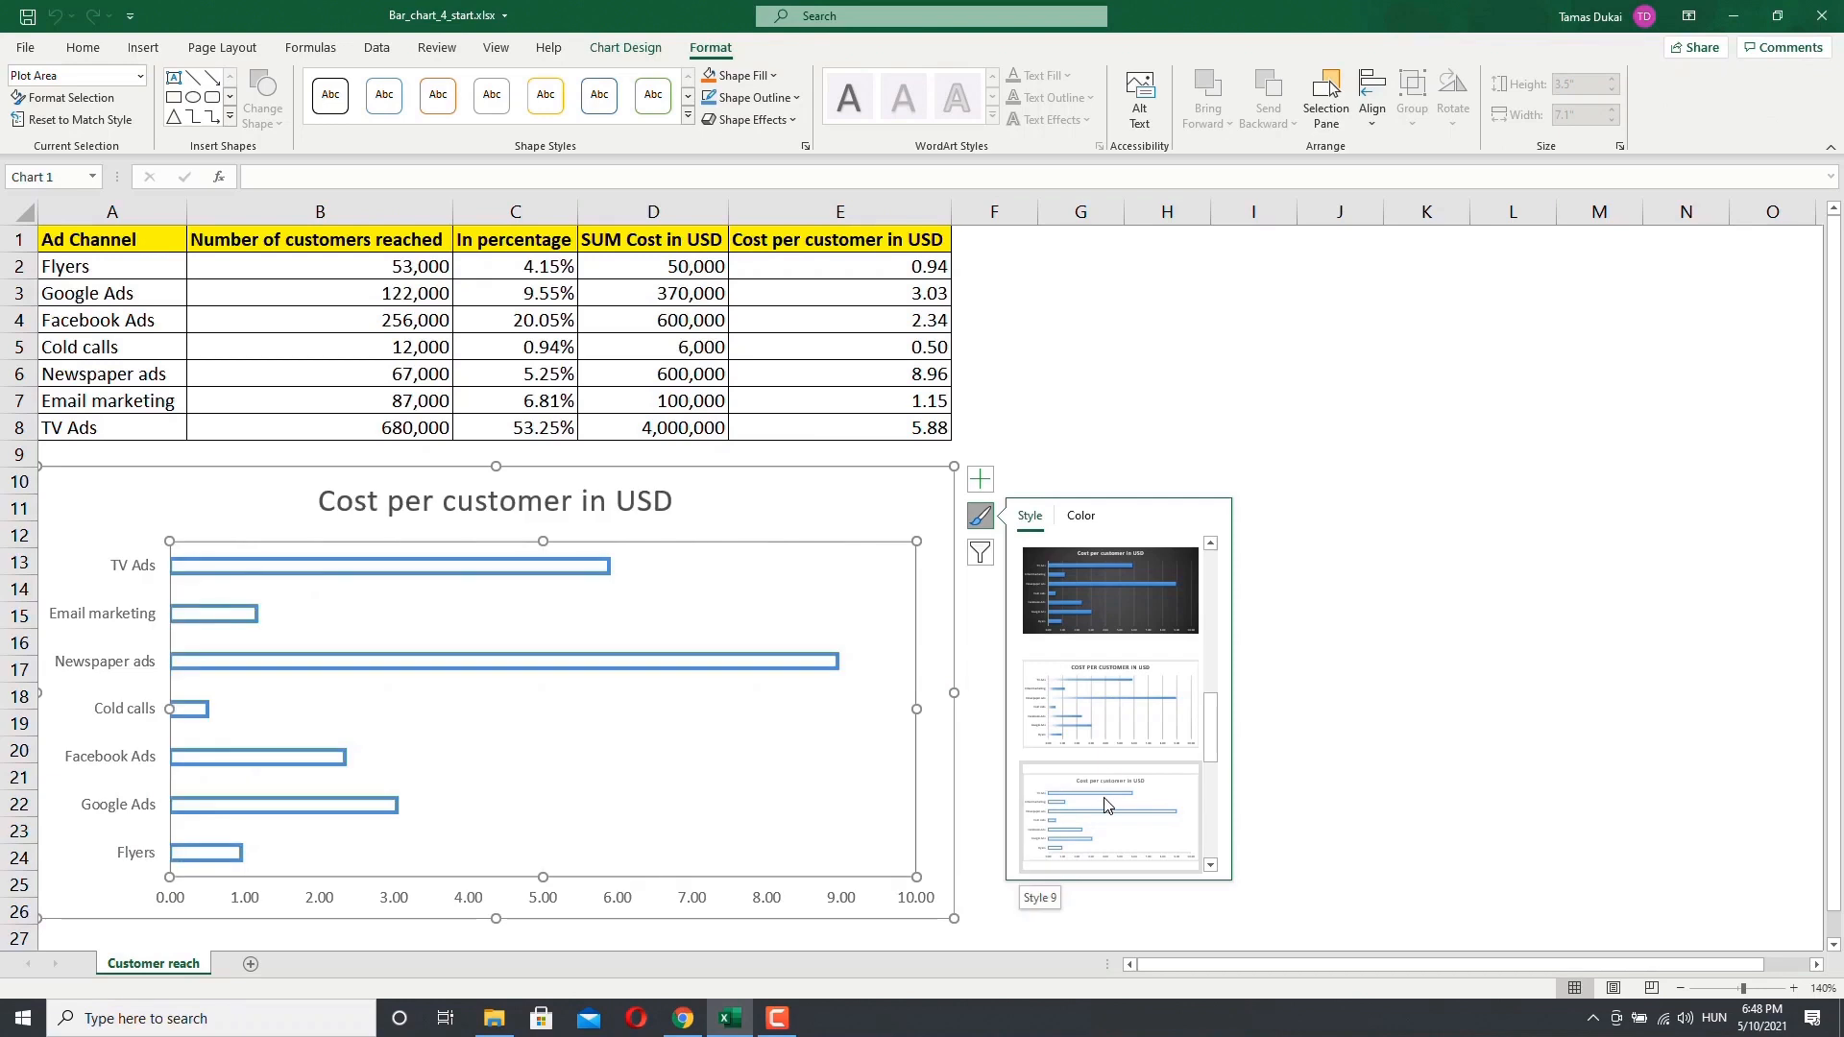
scroll(1103, 804, "down", 1)
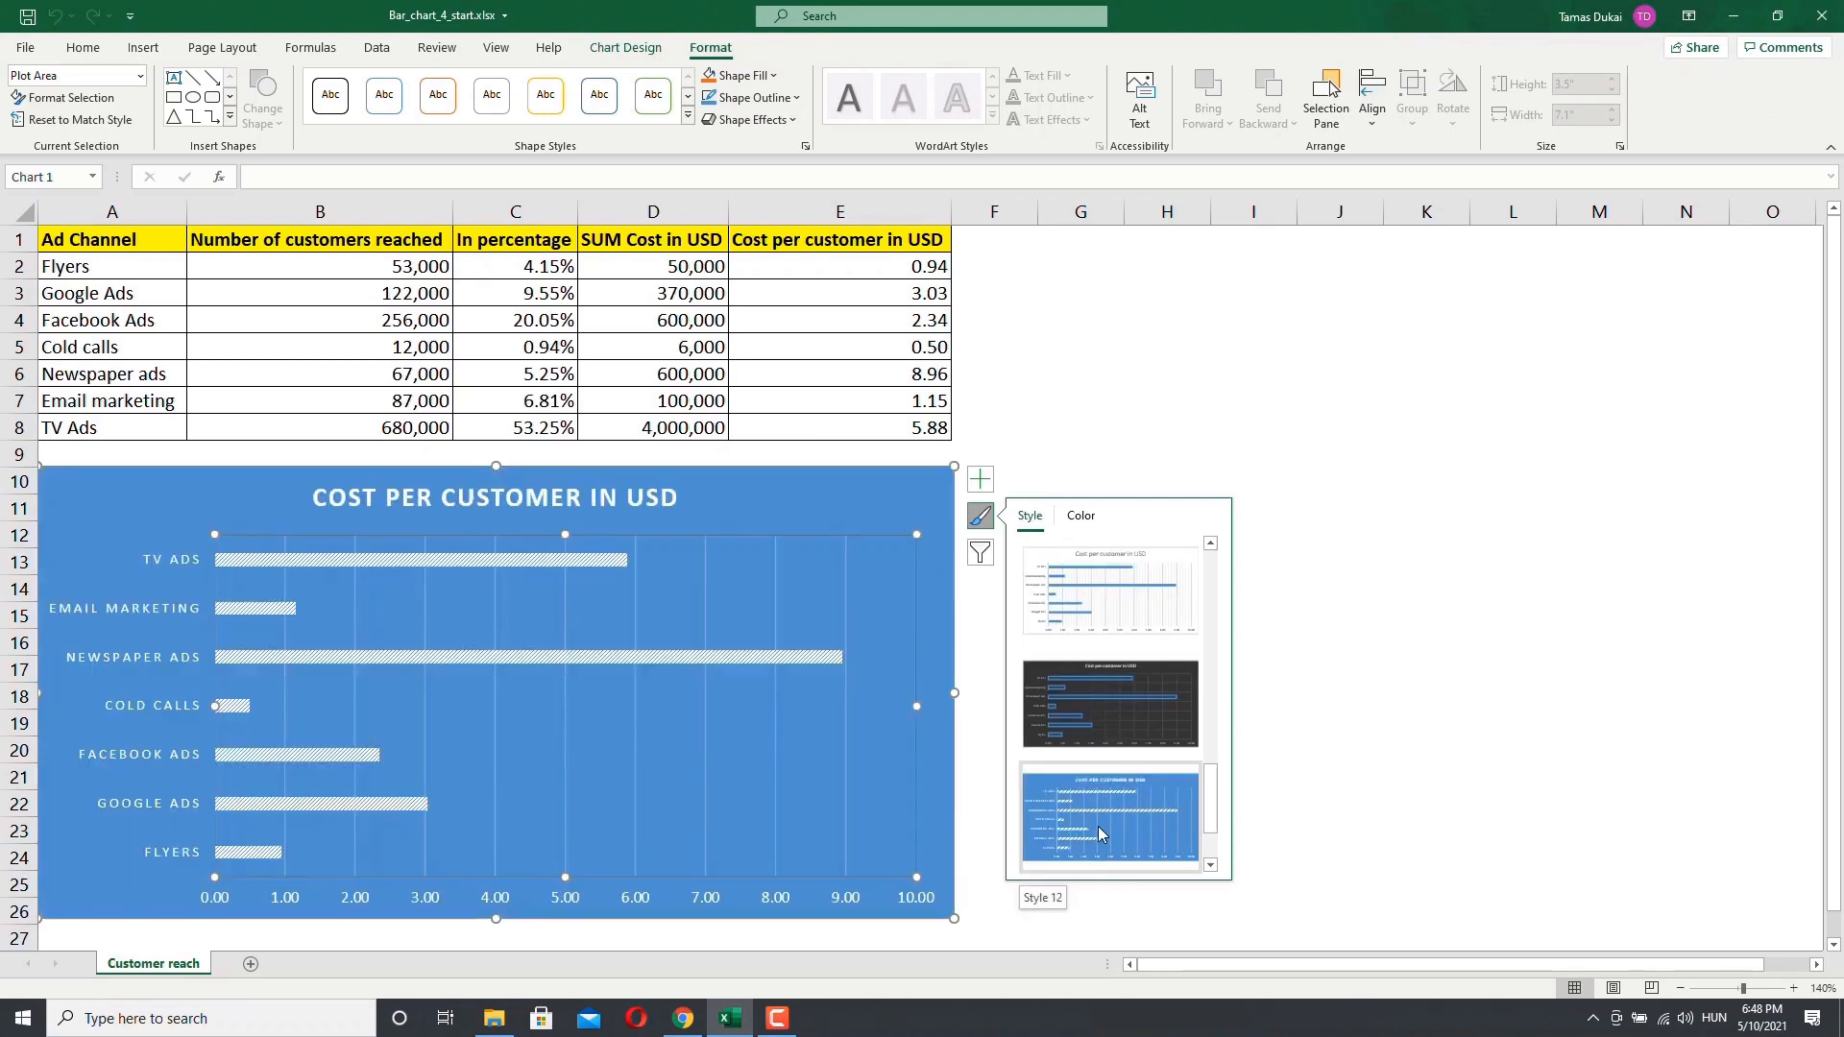
scroll(1093, 660, "up", 8)
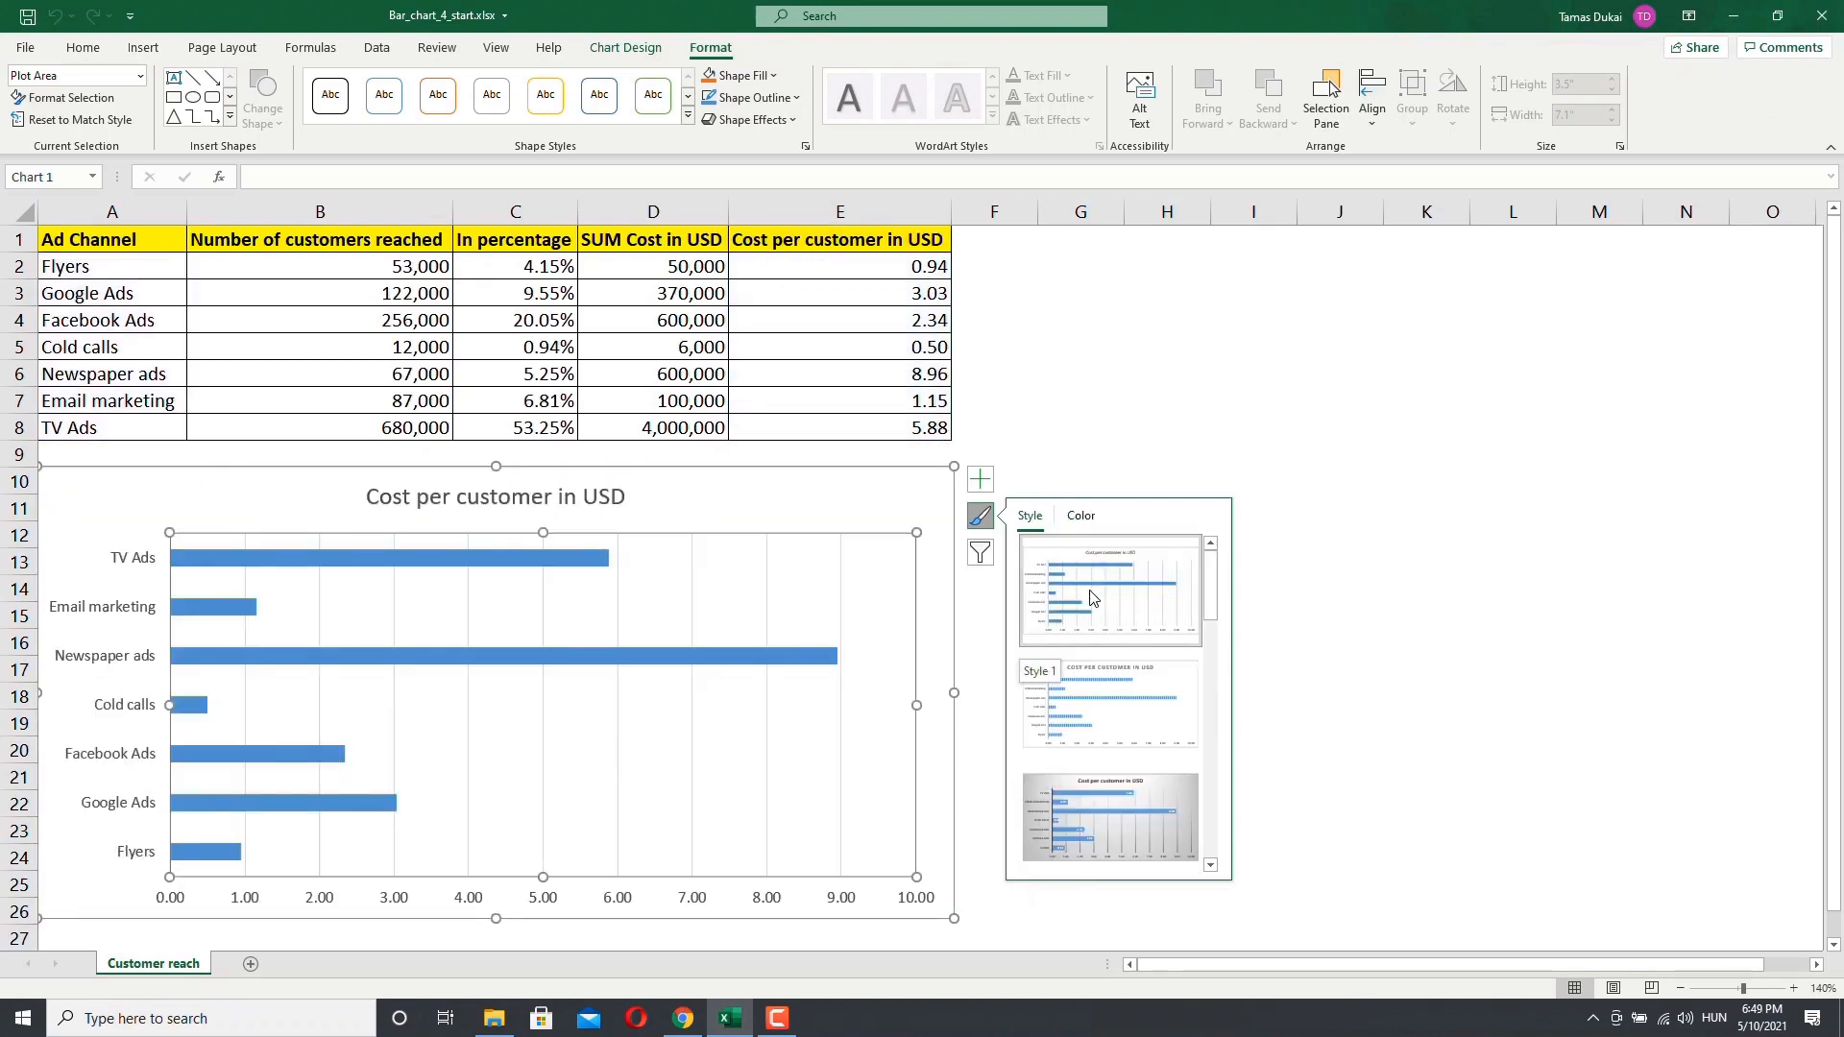
left_click(1078, 517)
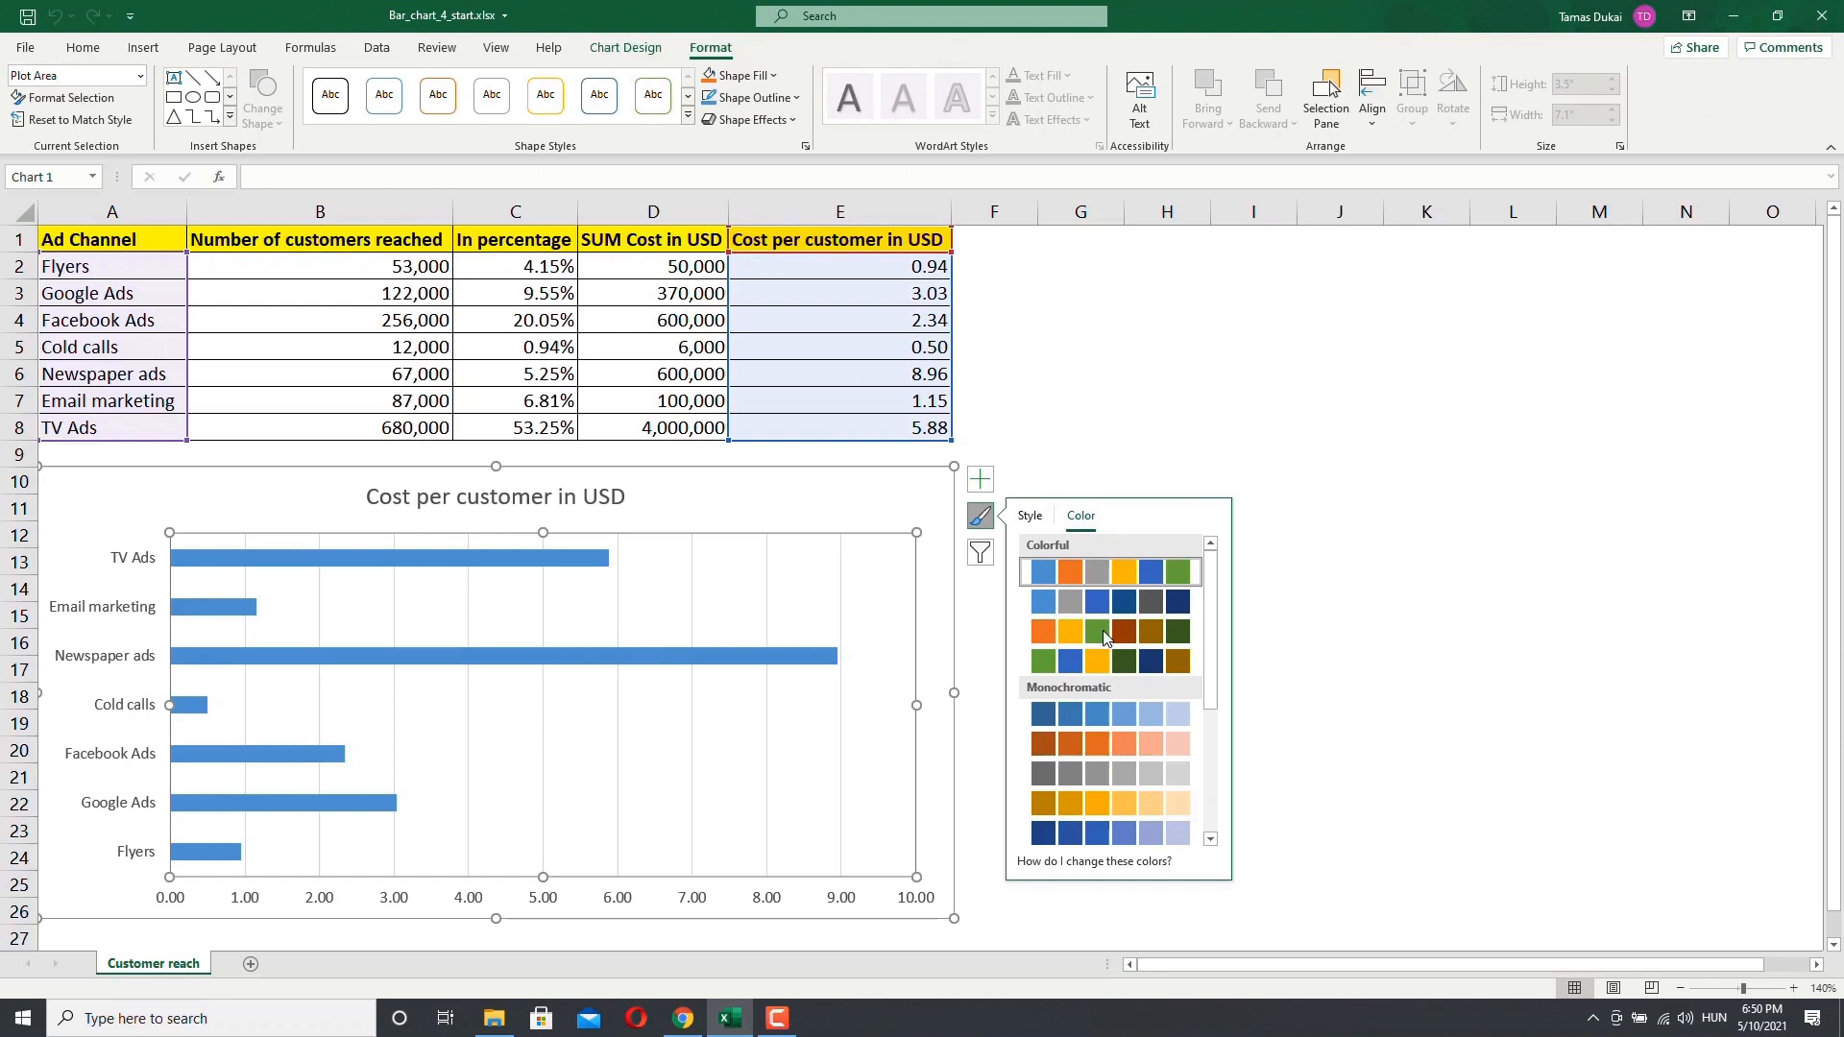
Step: Filter the chart to show only the Google Ads, Facebook Ads and TV Ads categories
left_click(980, 555)
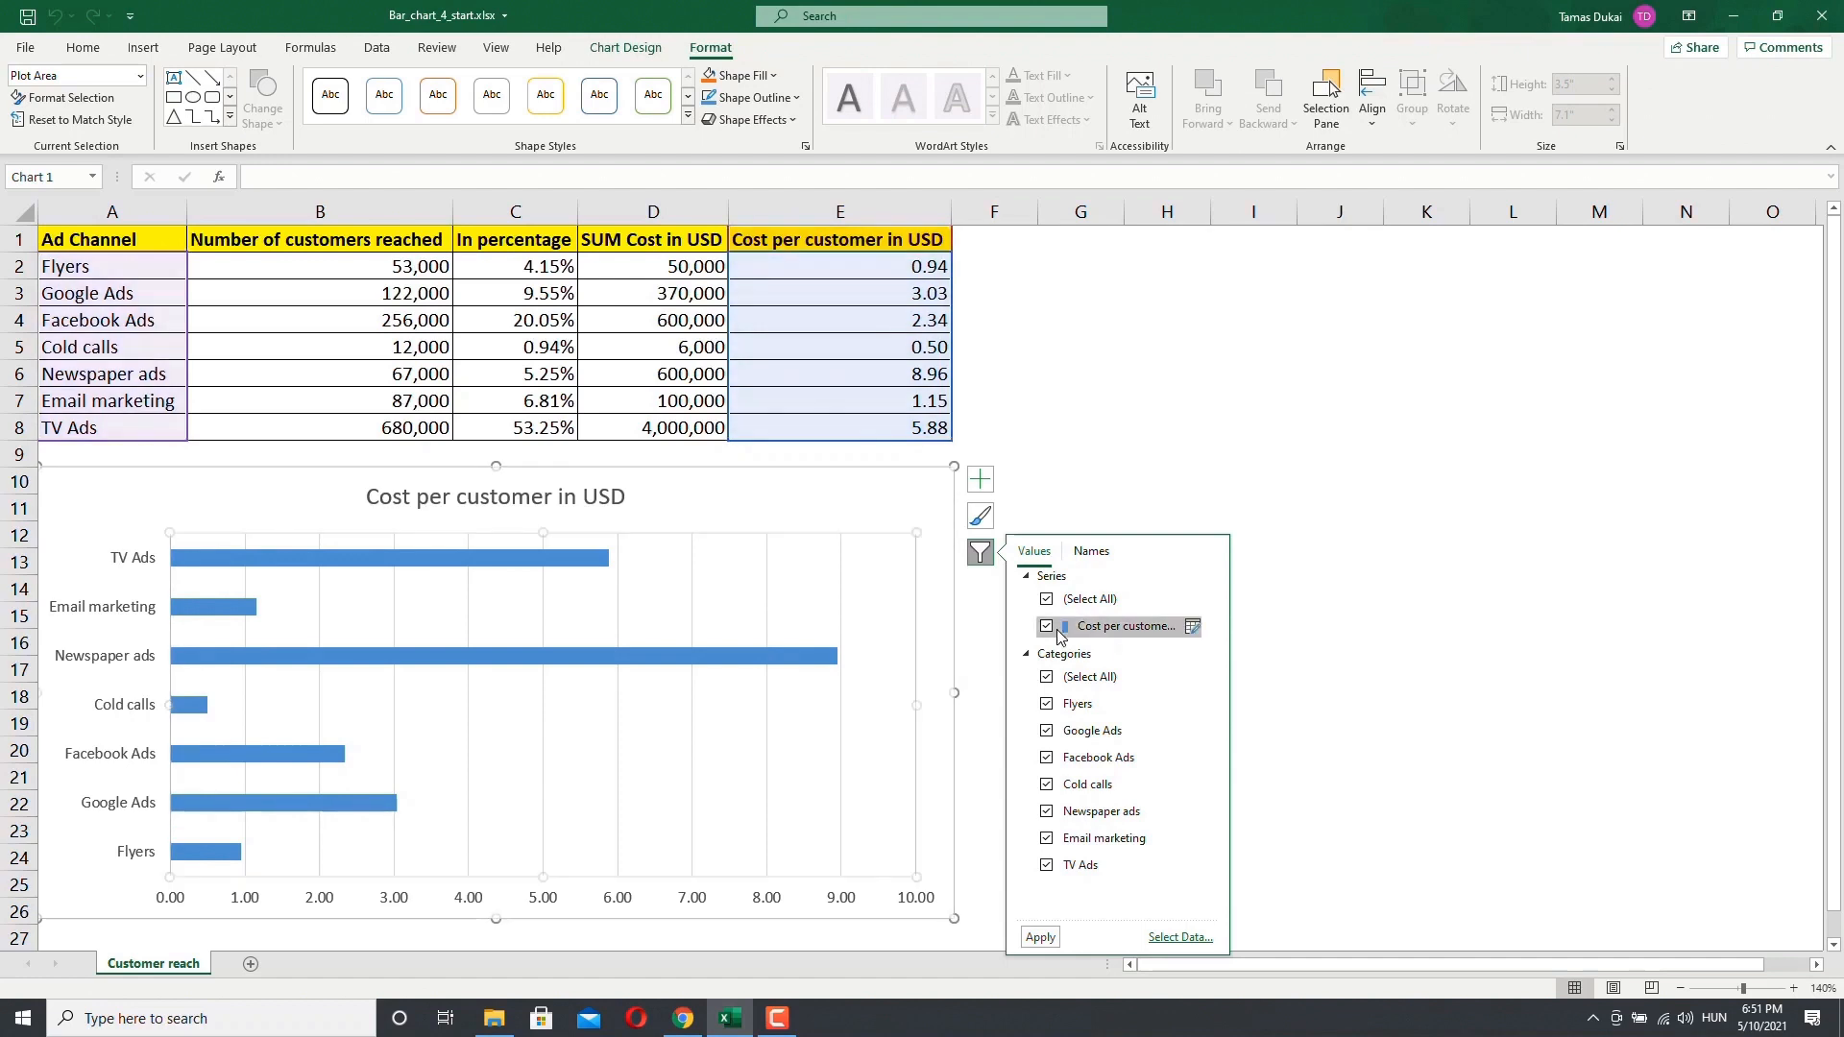
left_click(1046, 704)
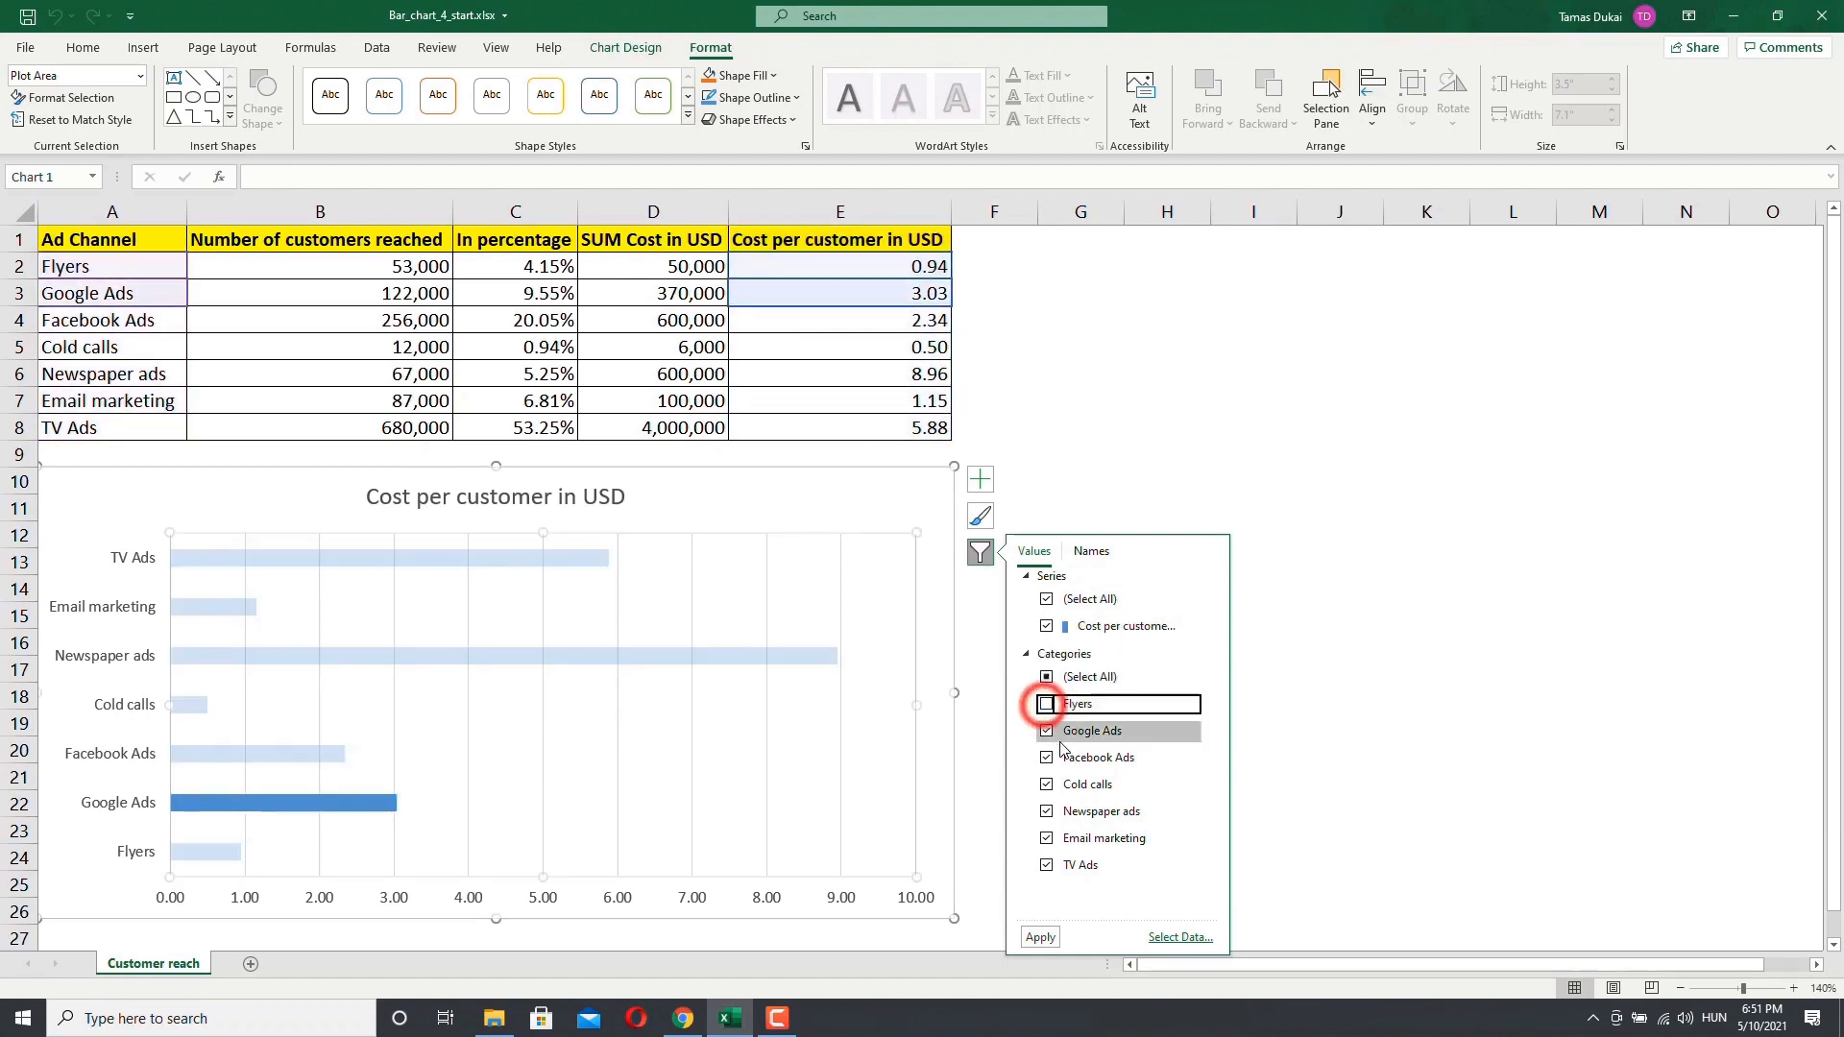
left_click(1046, 838)
left_click(1045, 813)
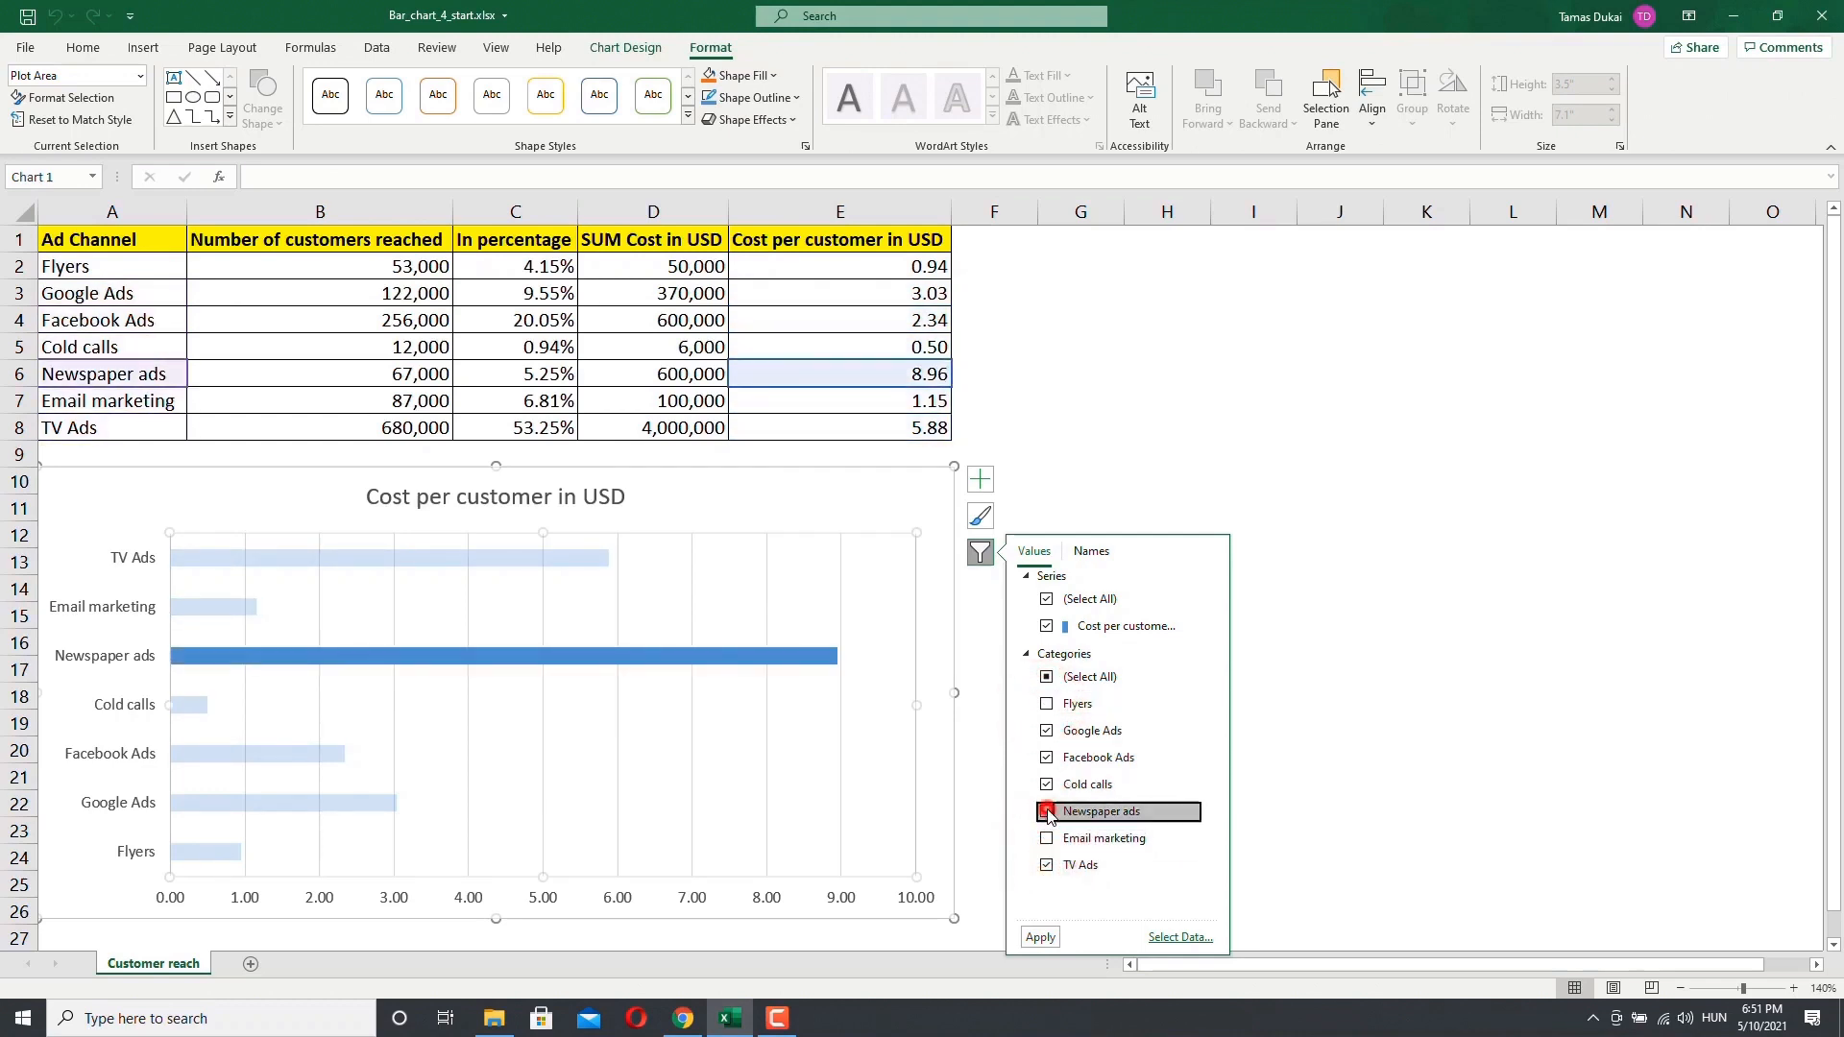
left_click(1046, 785)
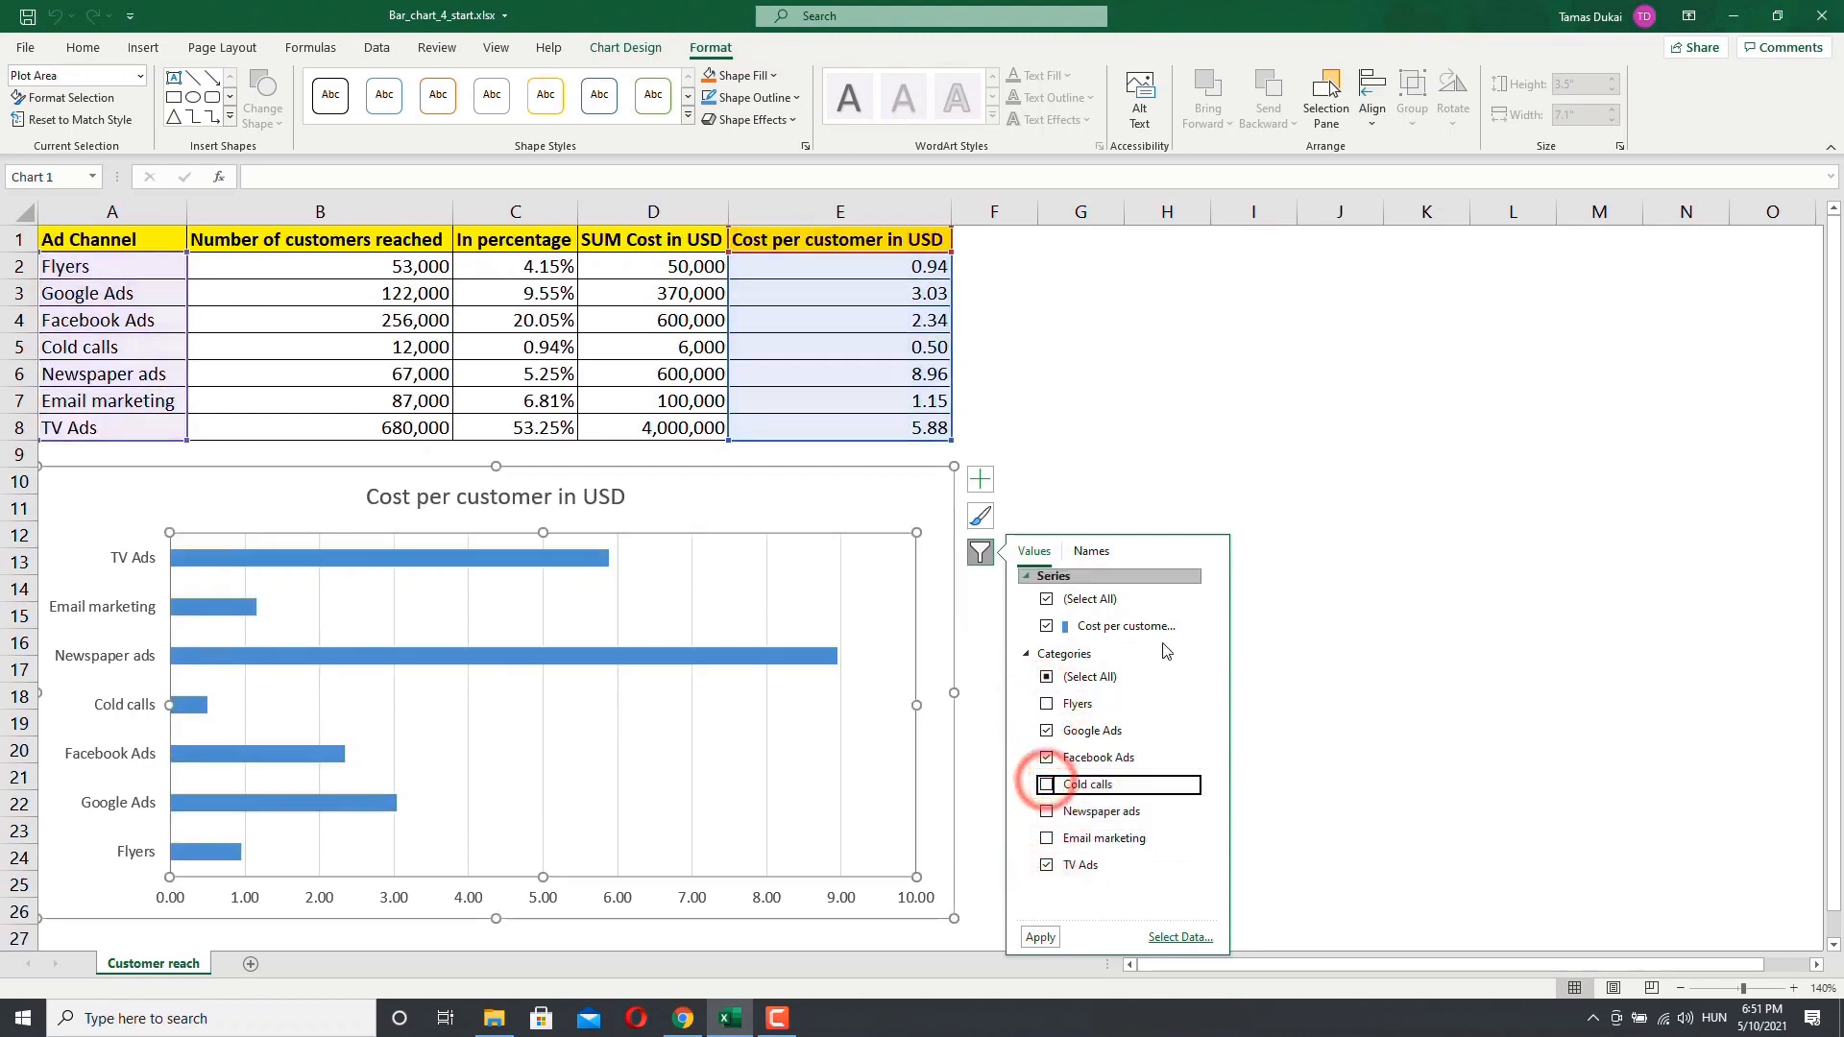
left_click(1045, 866)
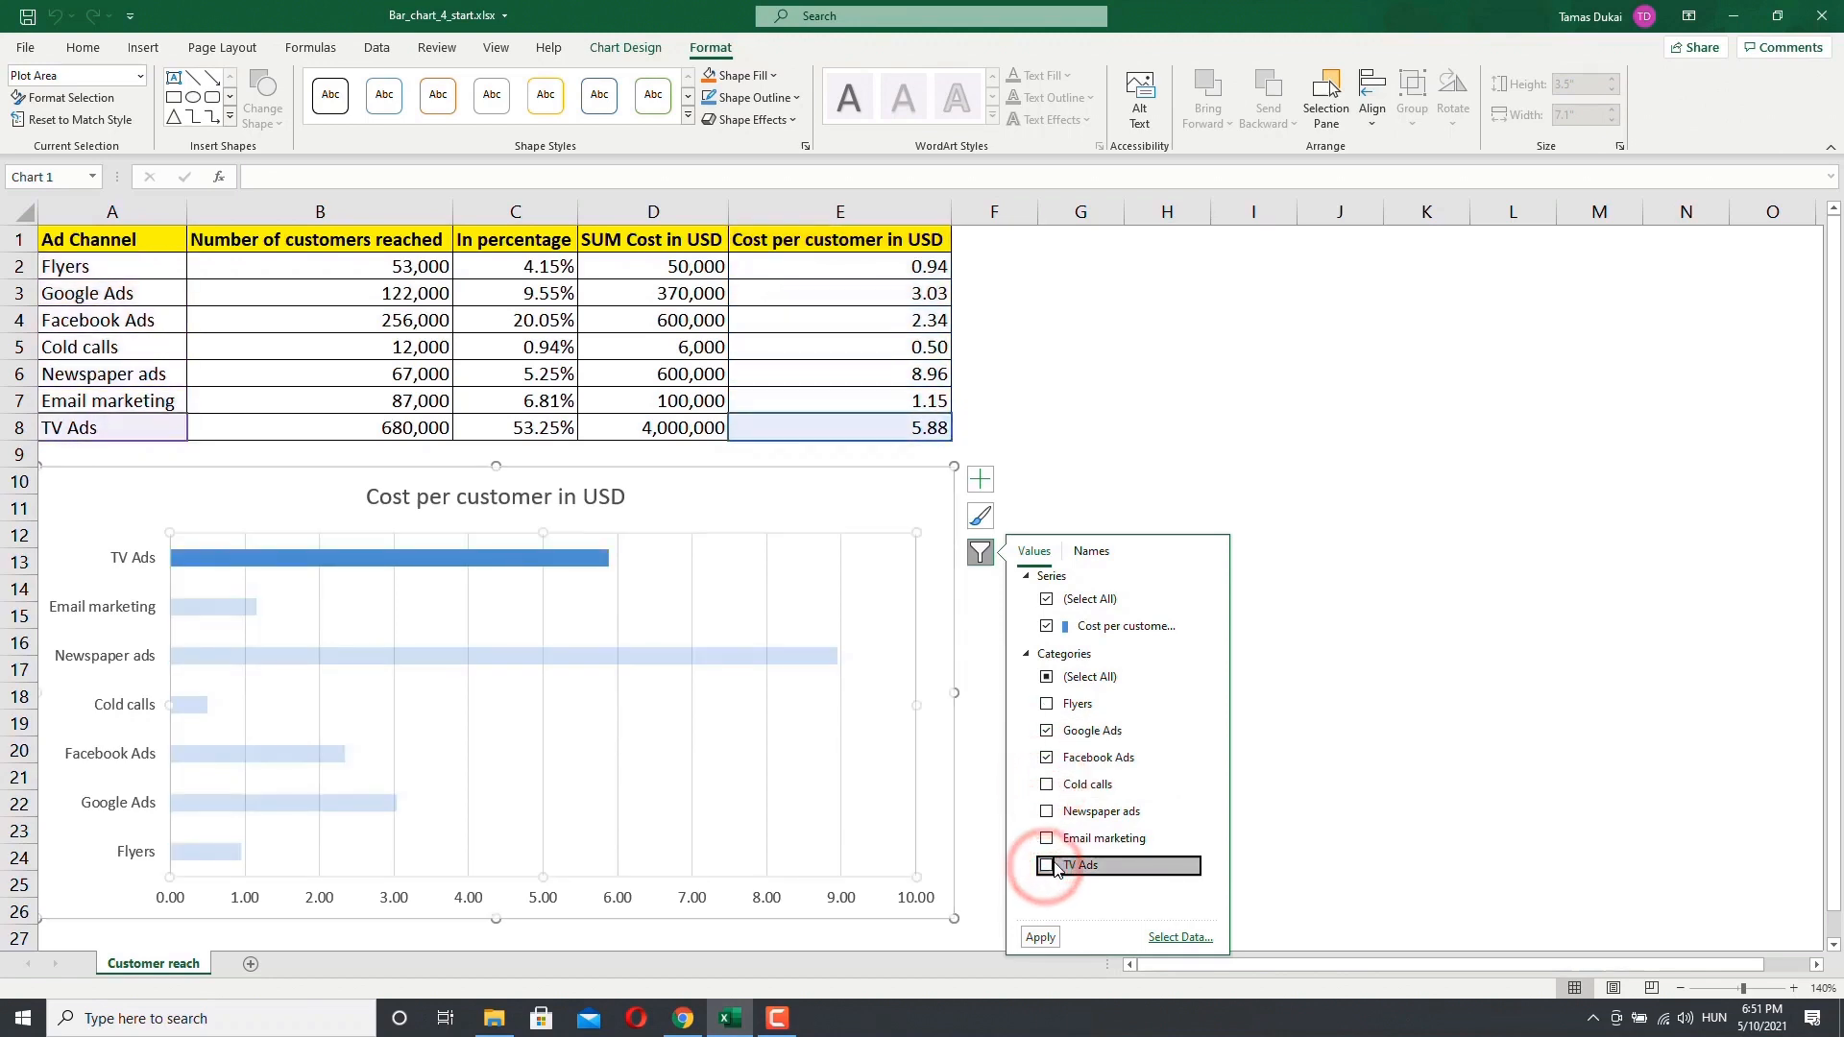
left_click(1046, 865)
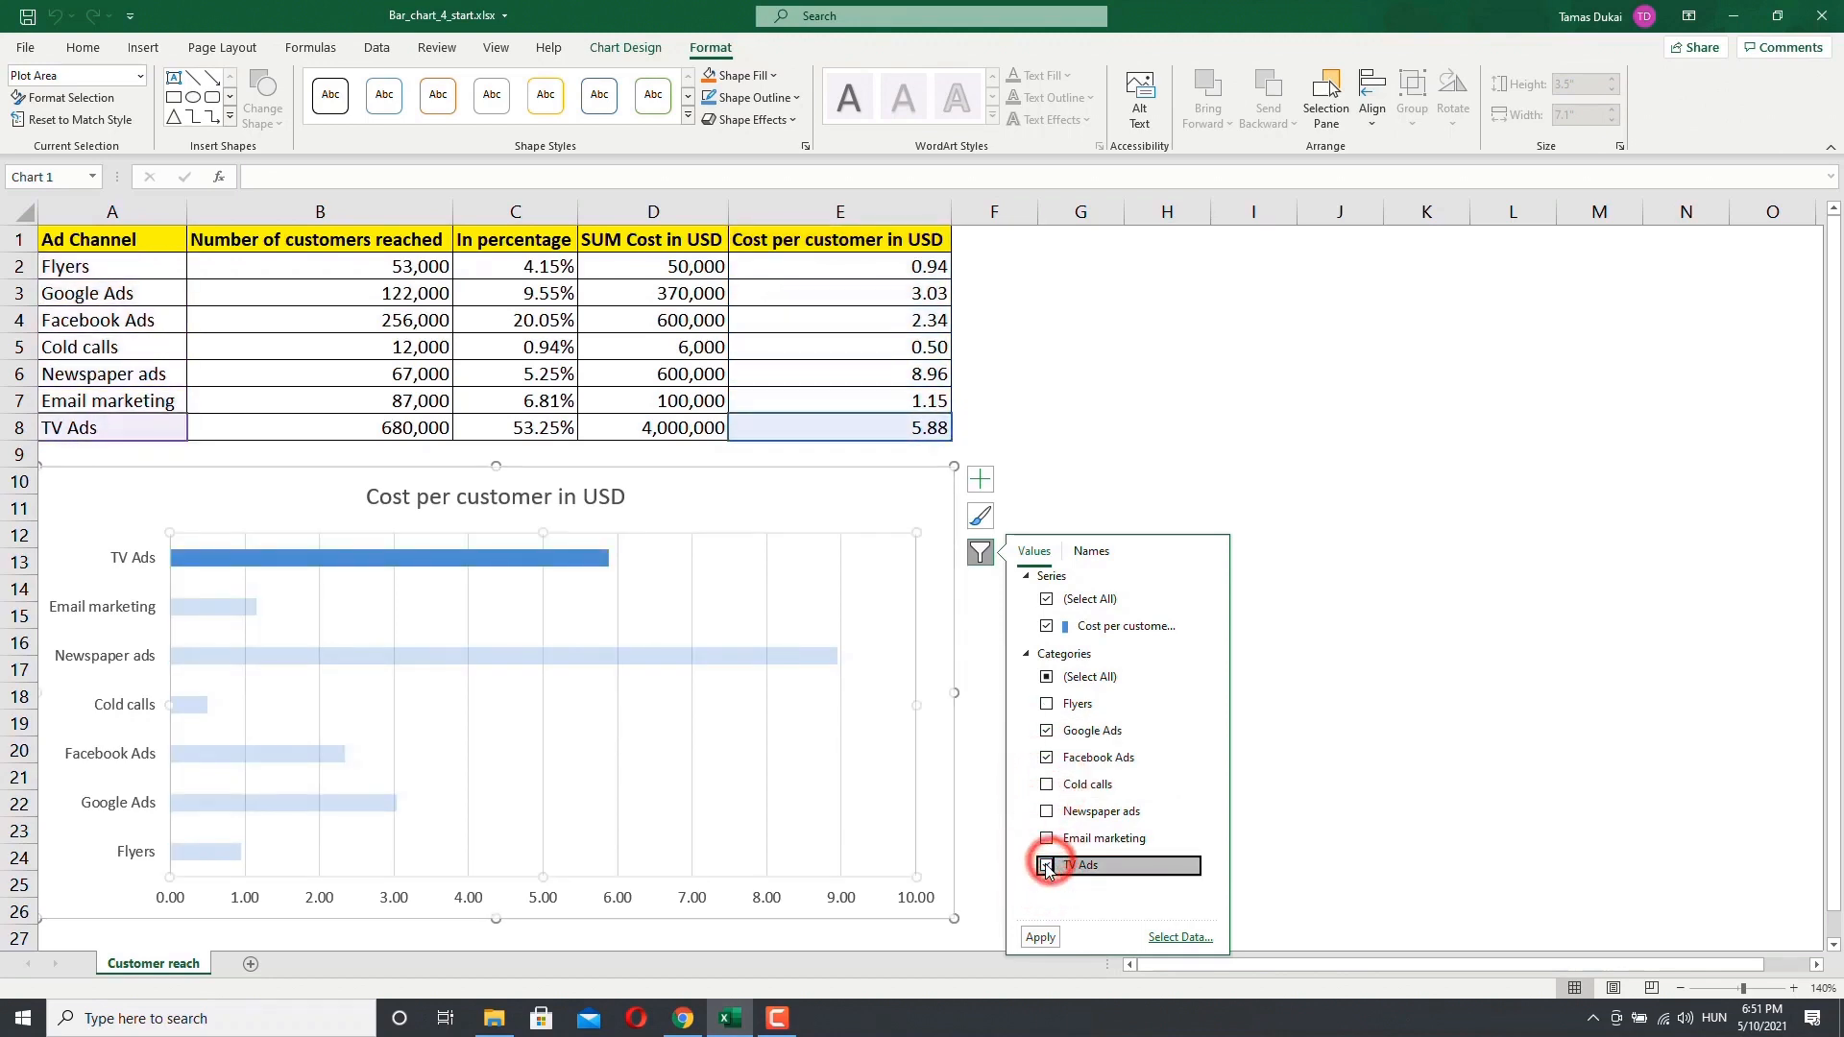
left_click(1041, 937)
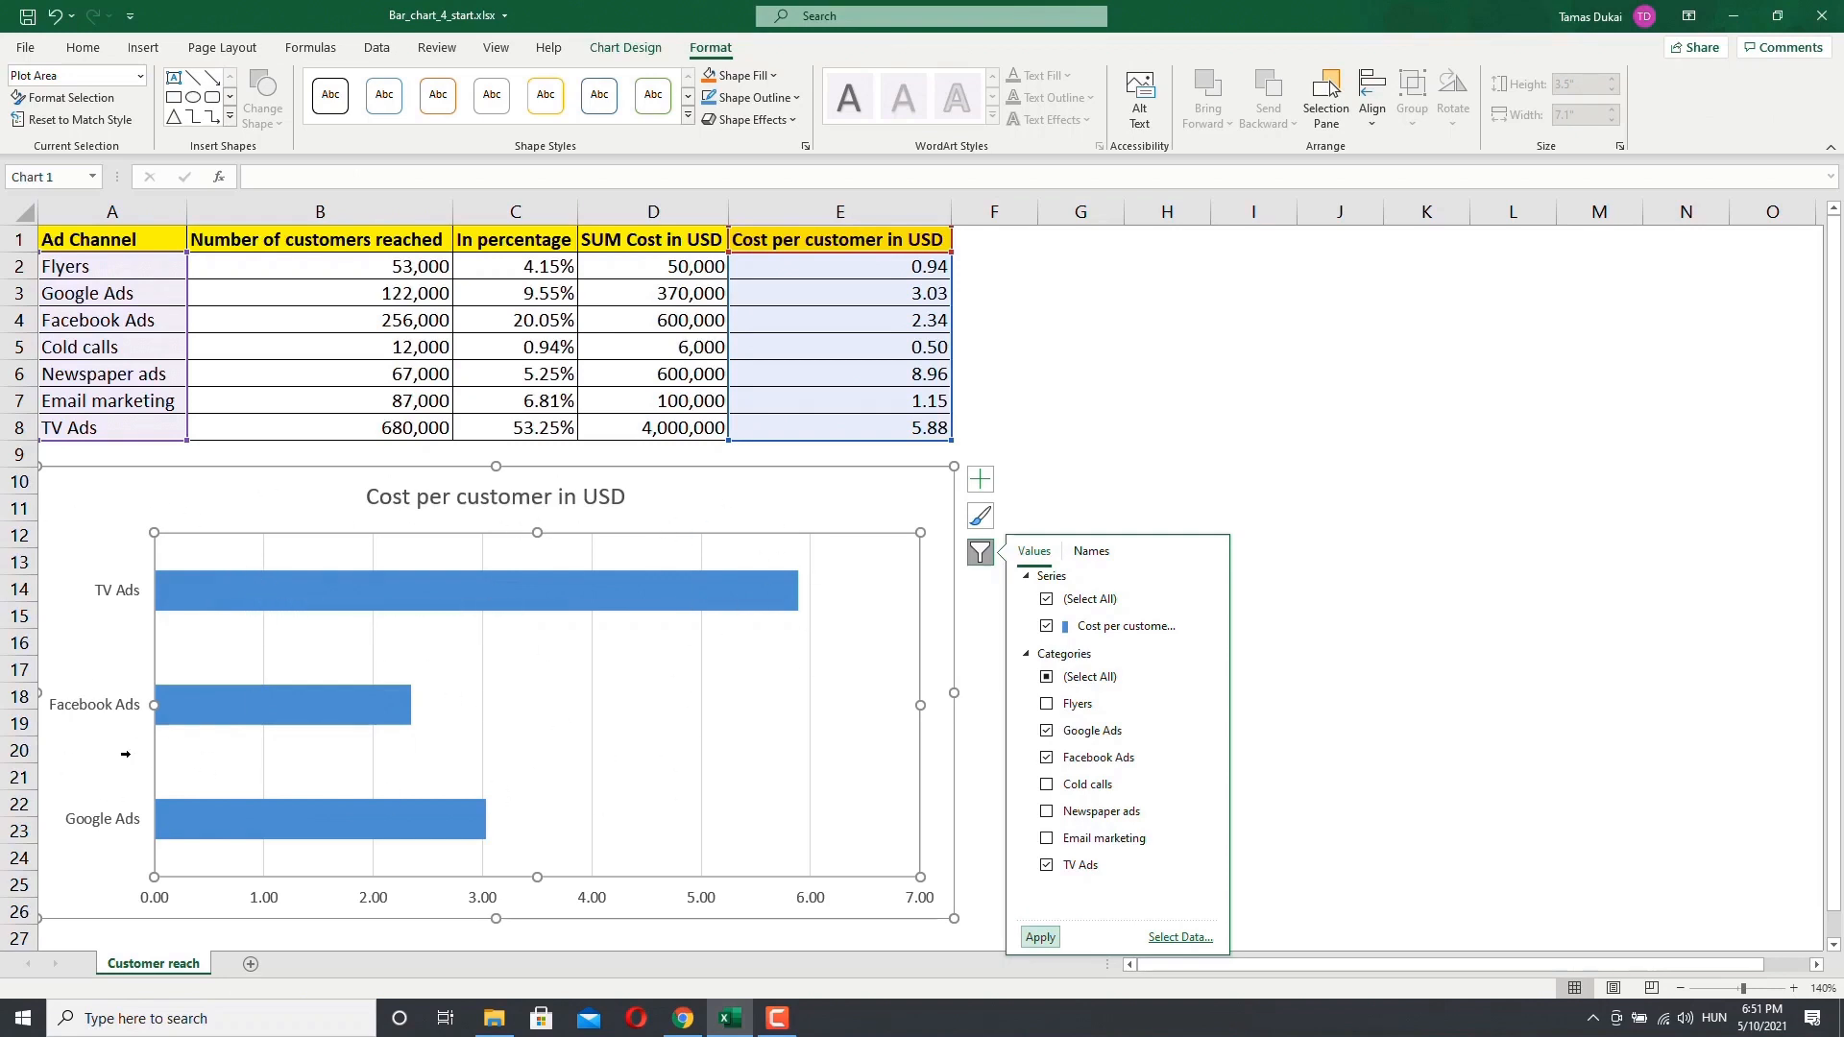
Step: Restore all ad channel categories in the chart filter and apply
left_click(1045, 704)
left_click(1046, 784)
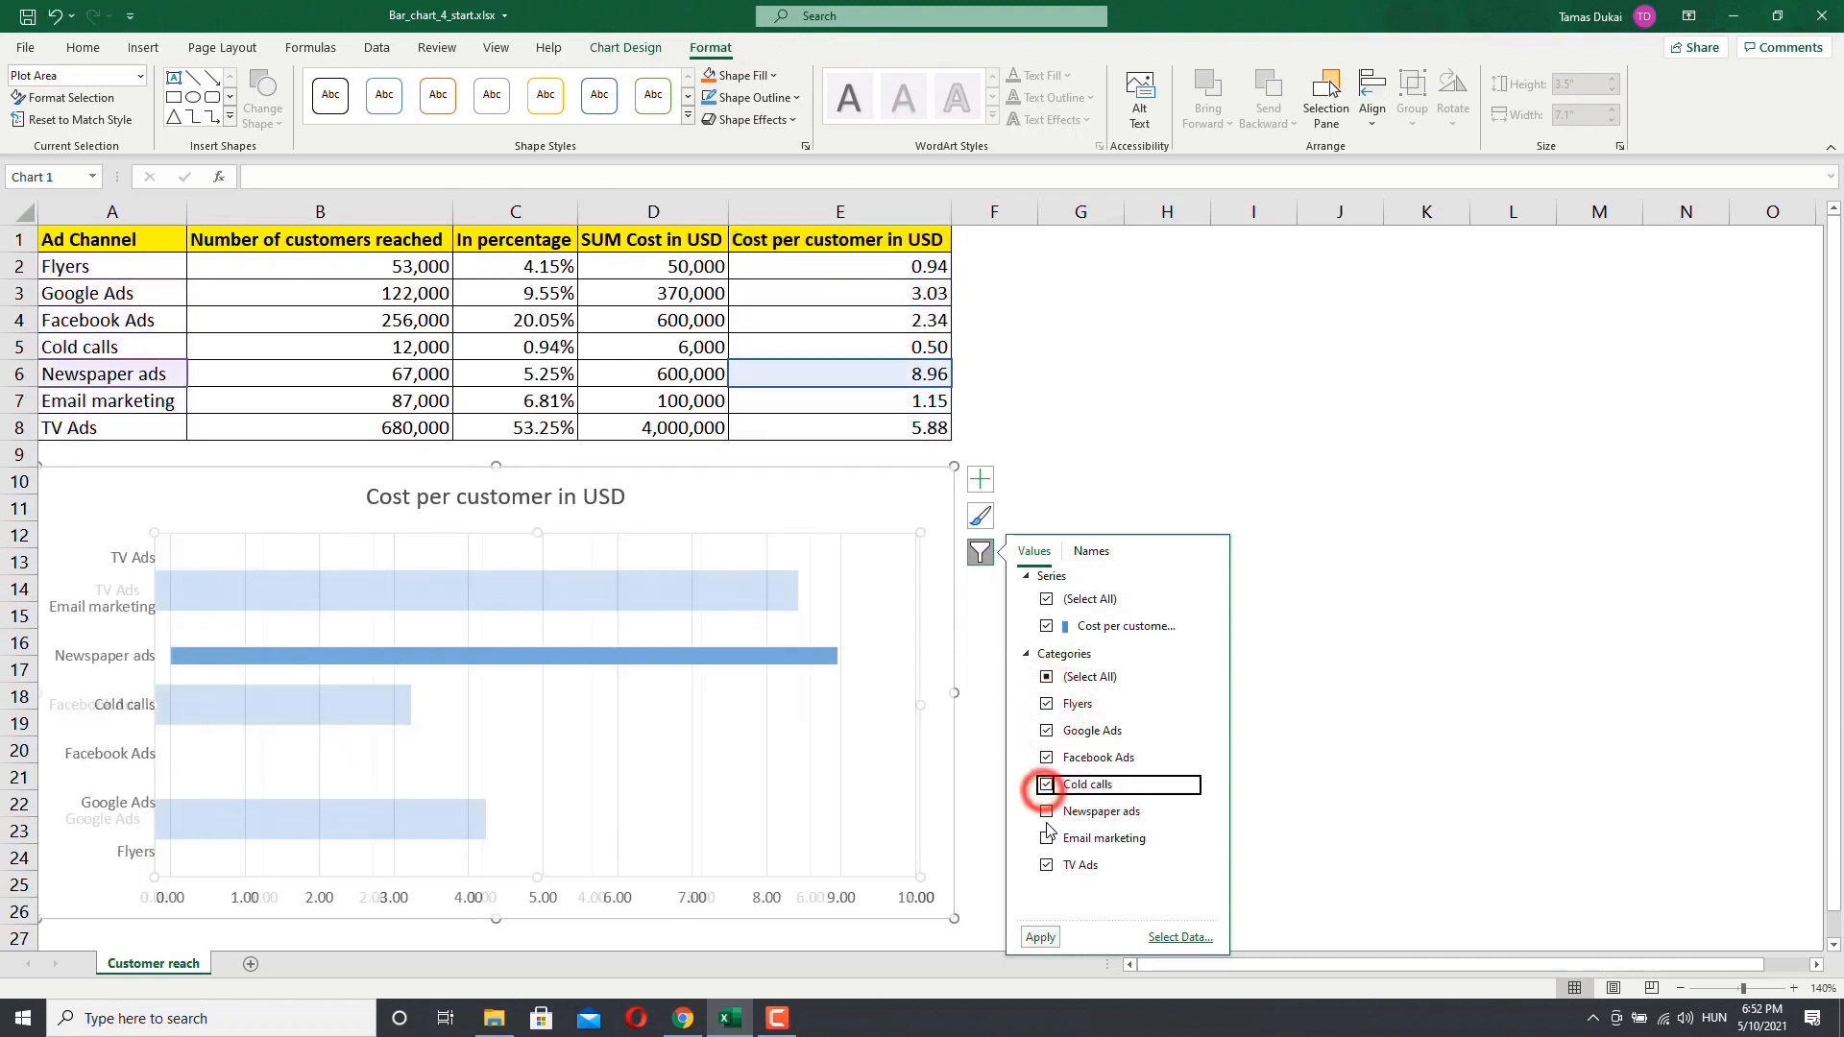
left_click(1046, 811)
left_click(1046, 839)
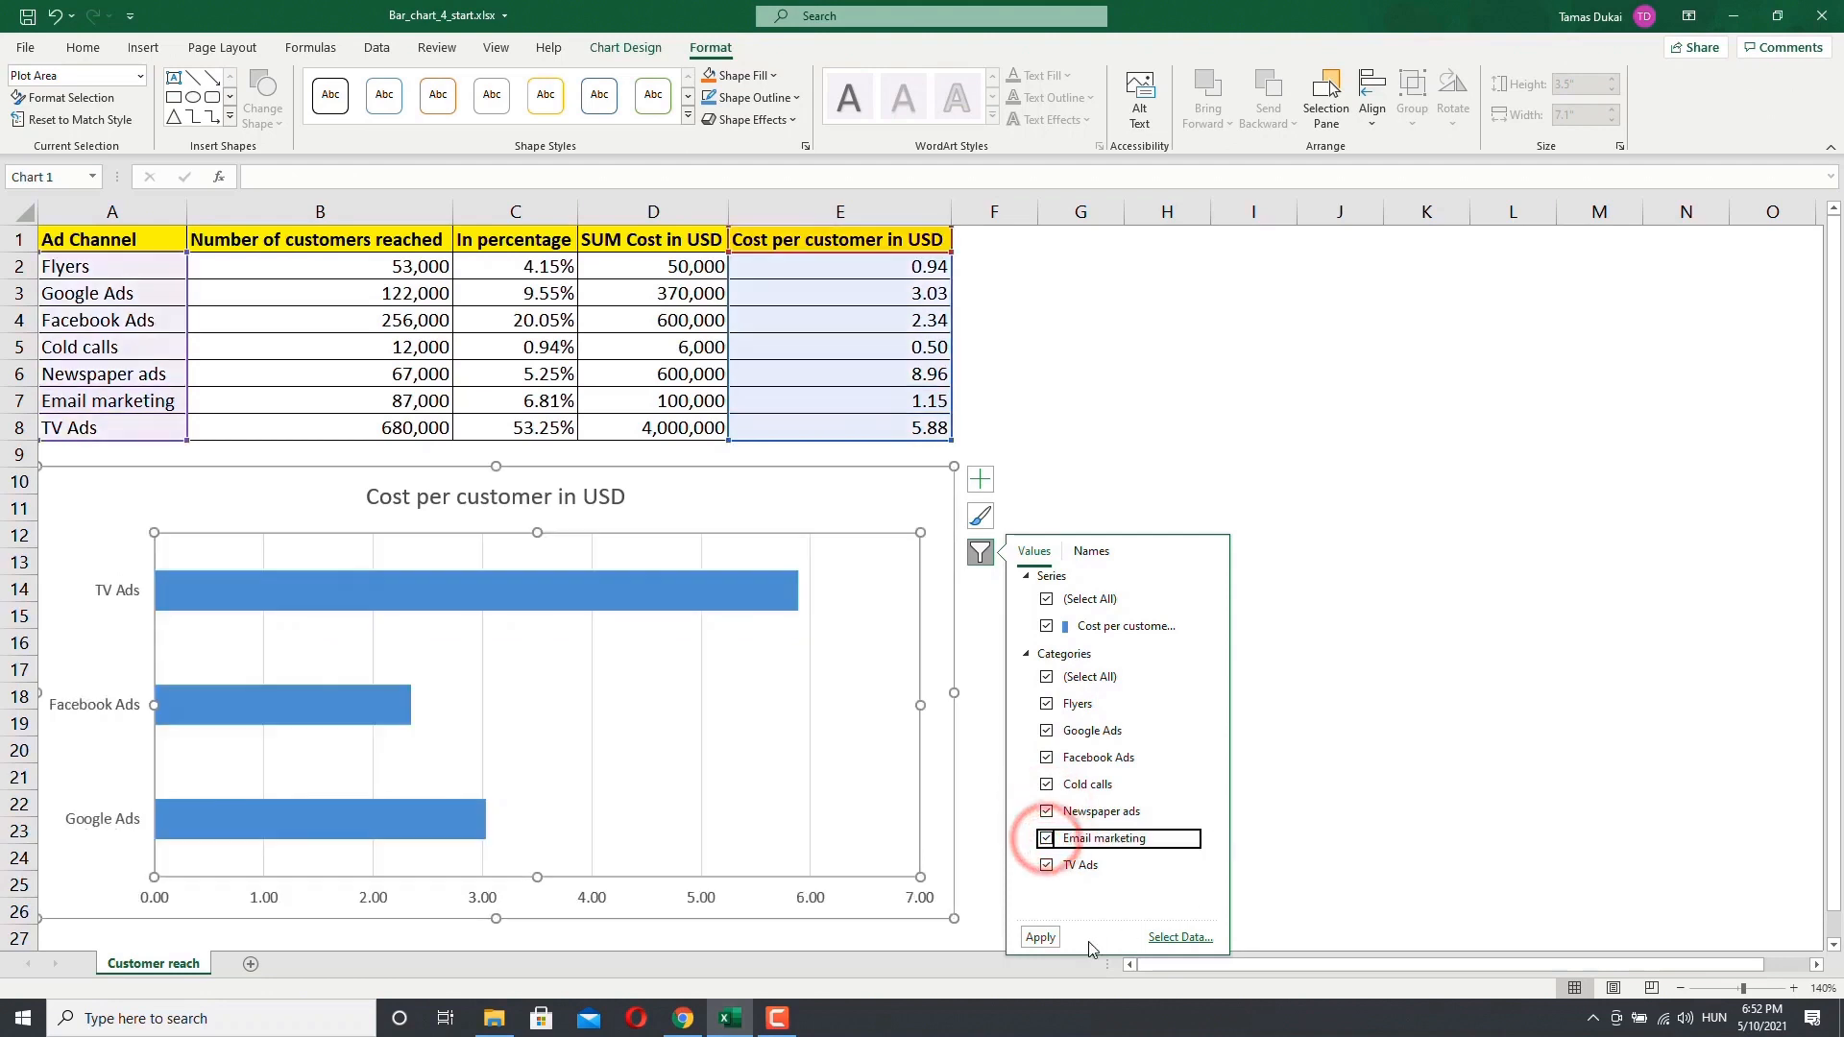
left_click(1040, 938)
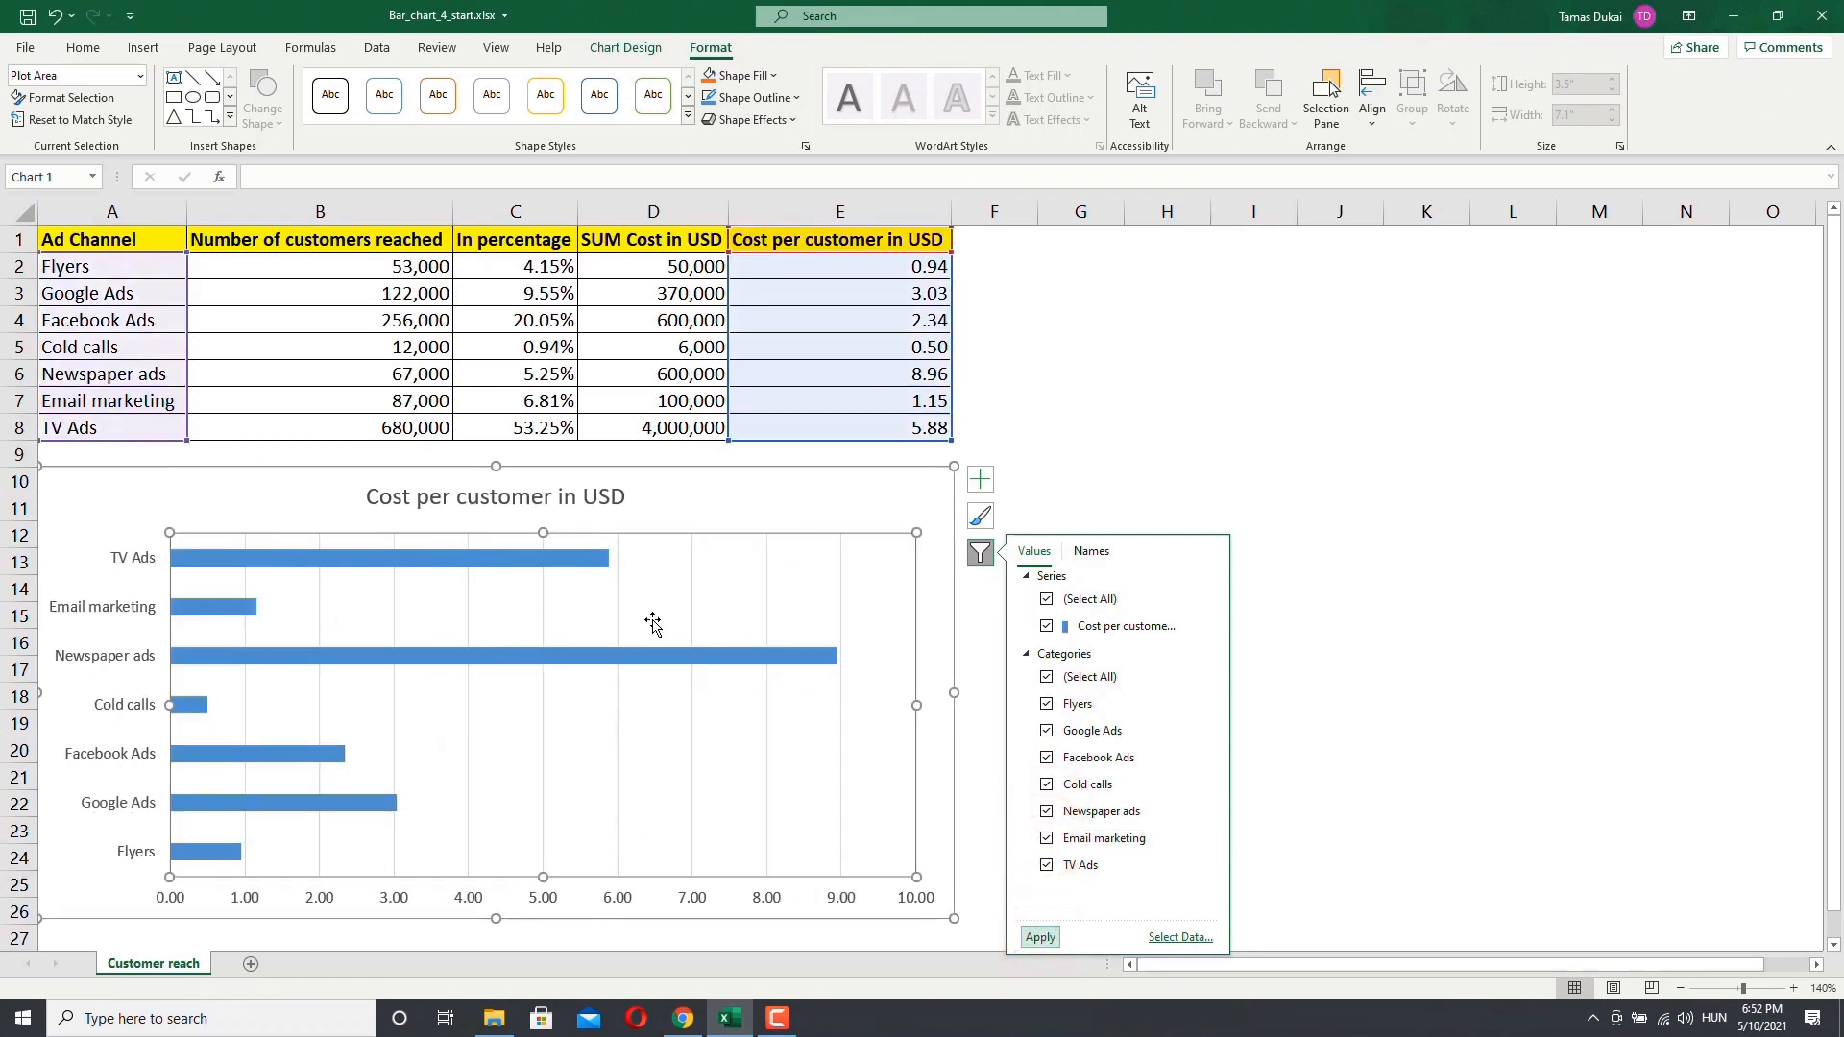
Step: Set both the series and category names to None in the chart filter's names options and apply
left_click(1097, 557)
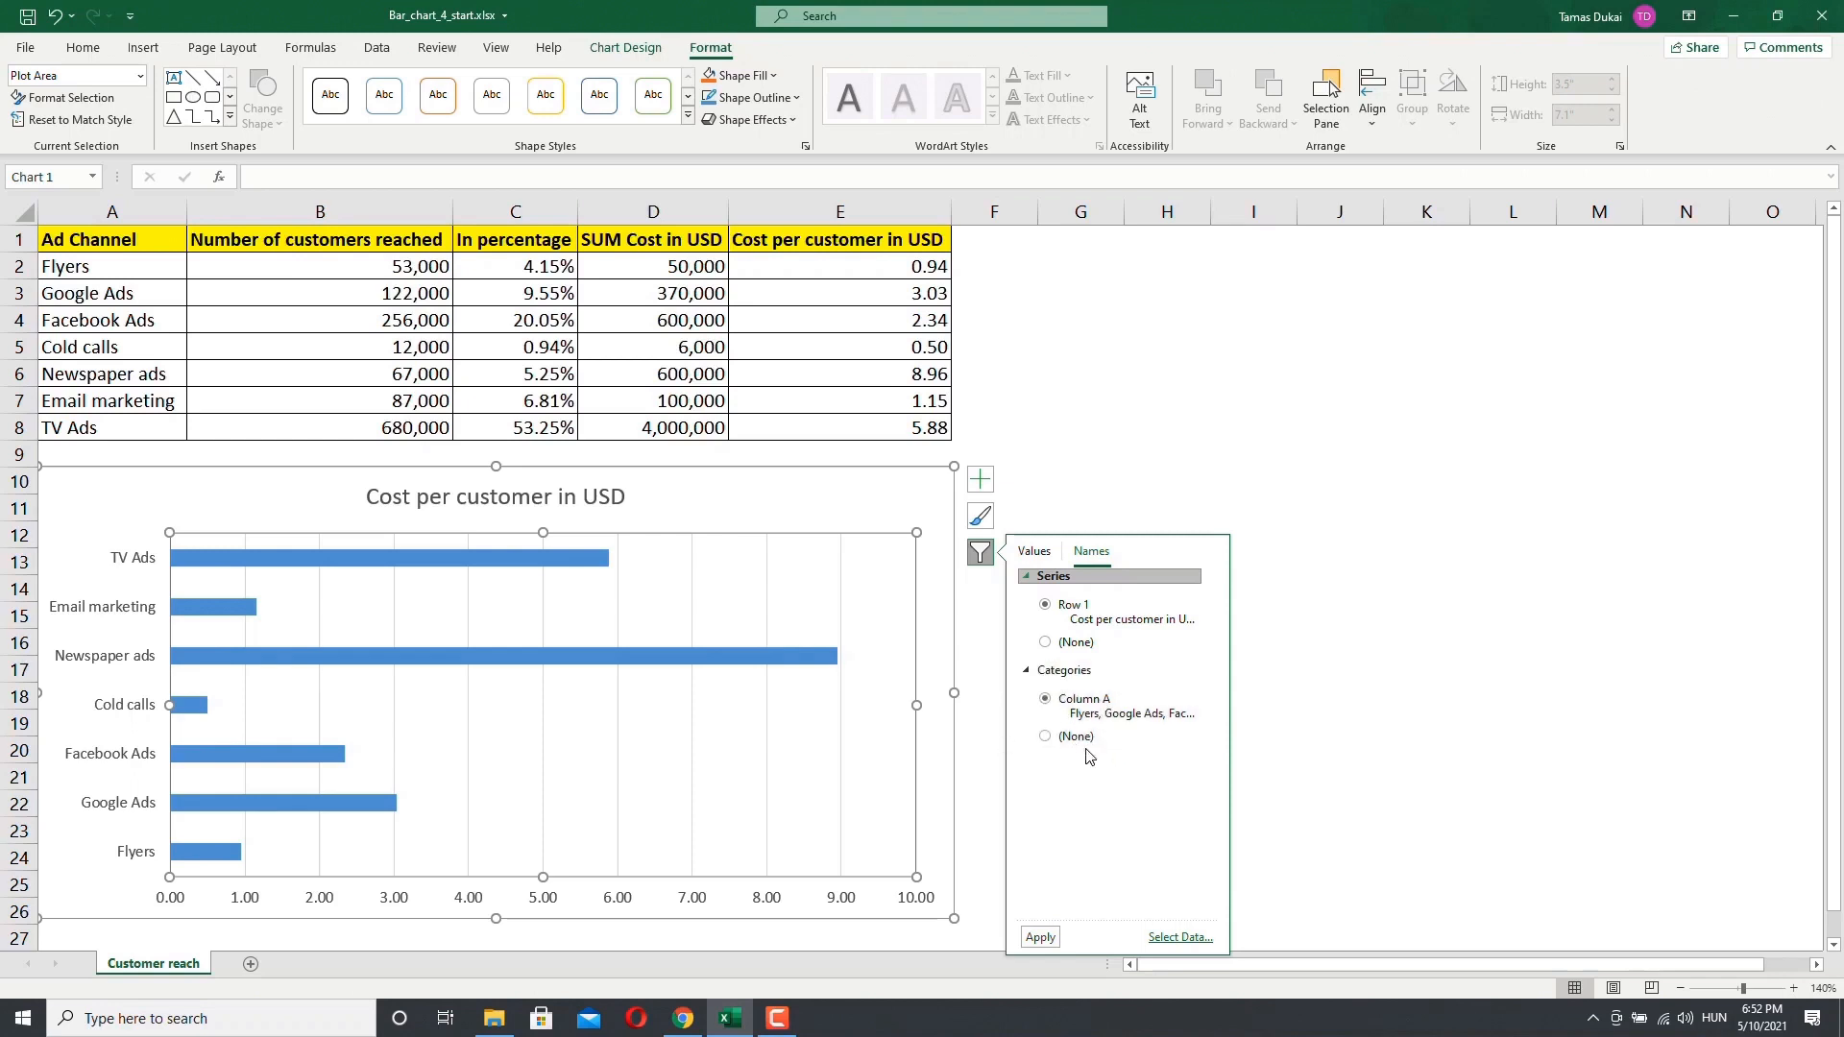
left_click(1044, 644)
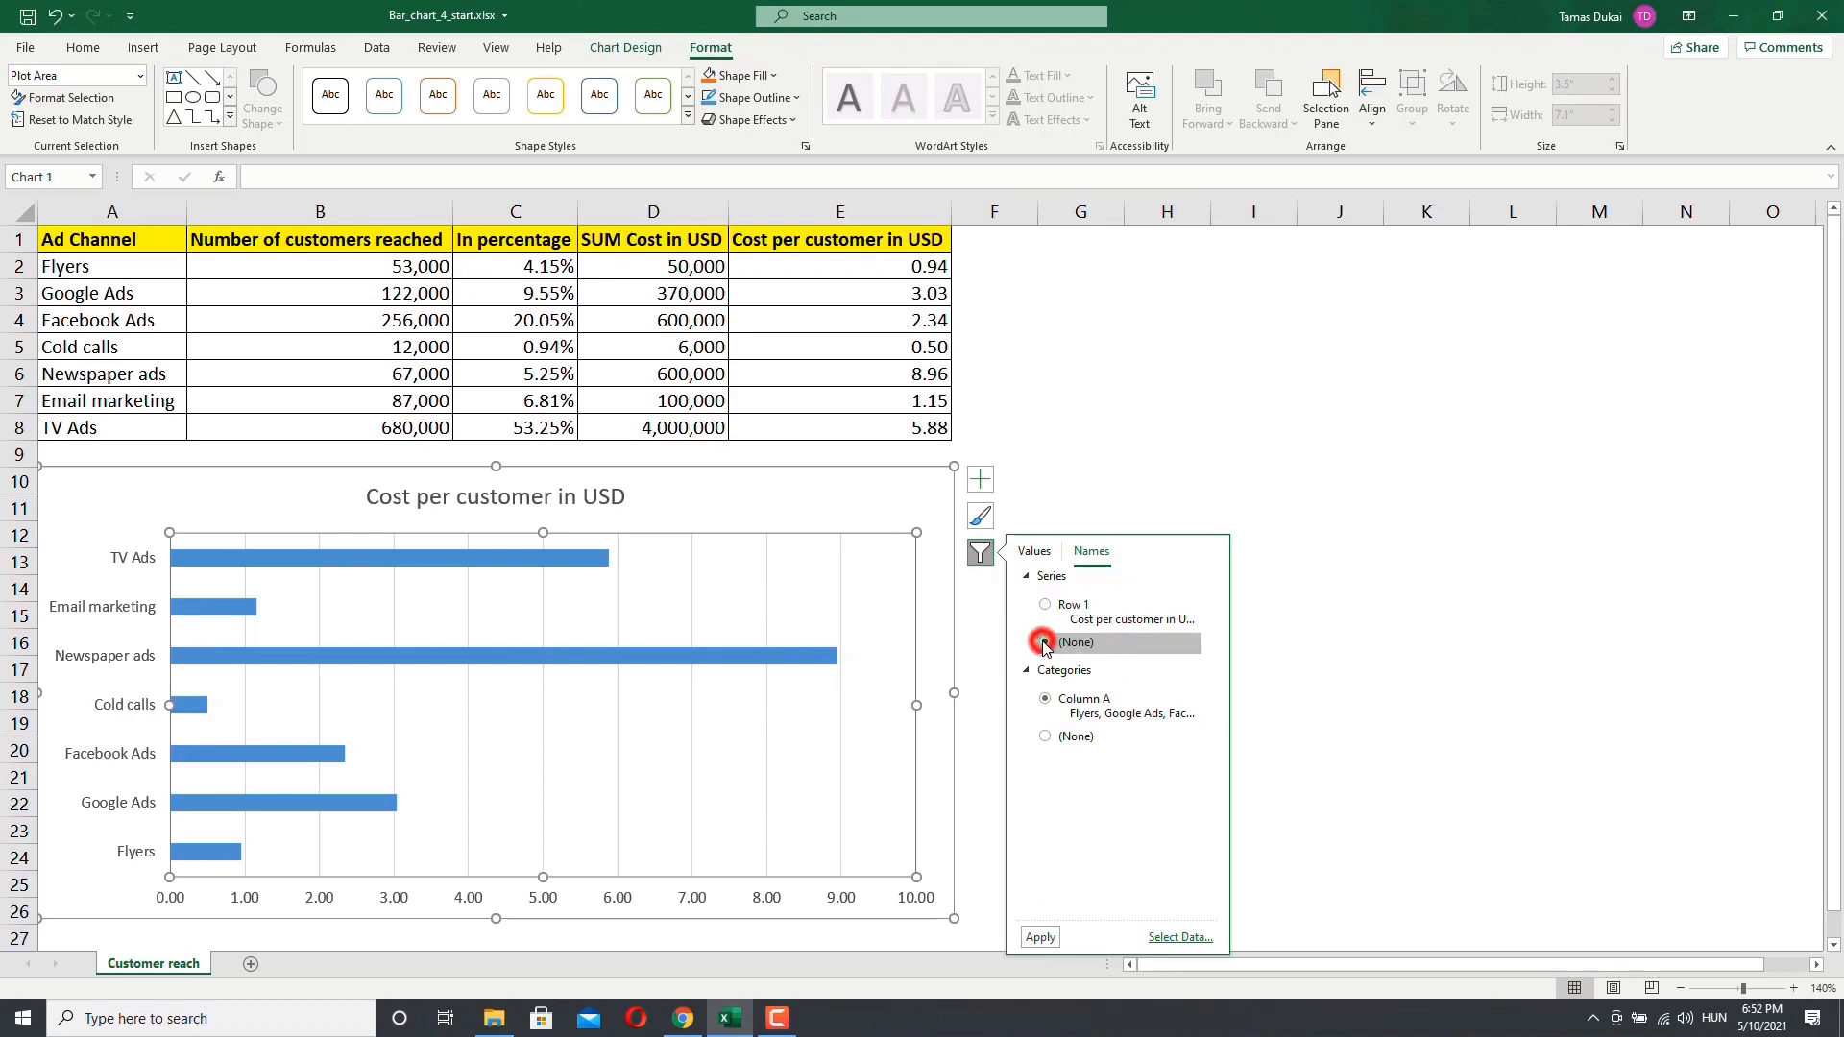
left_click(1046, 738)
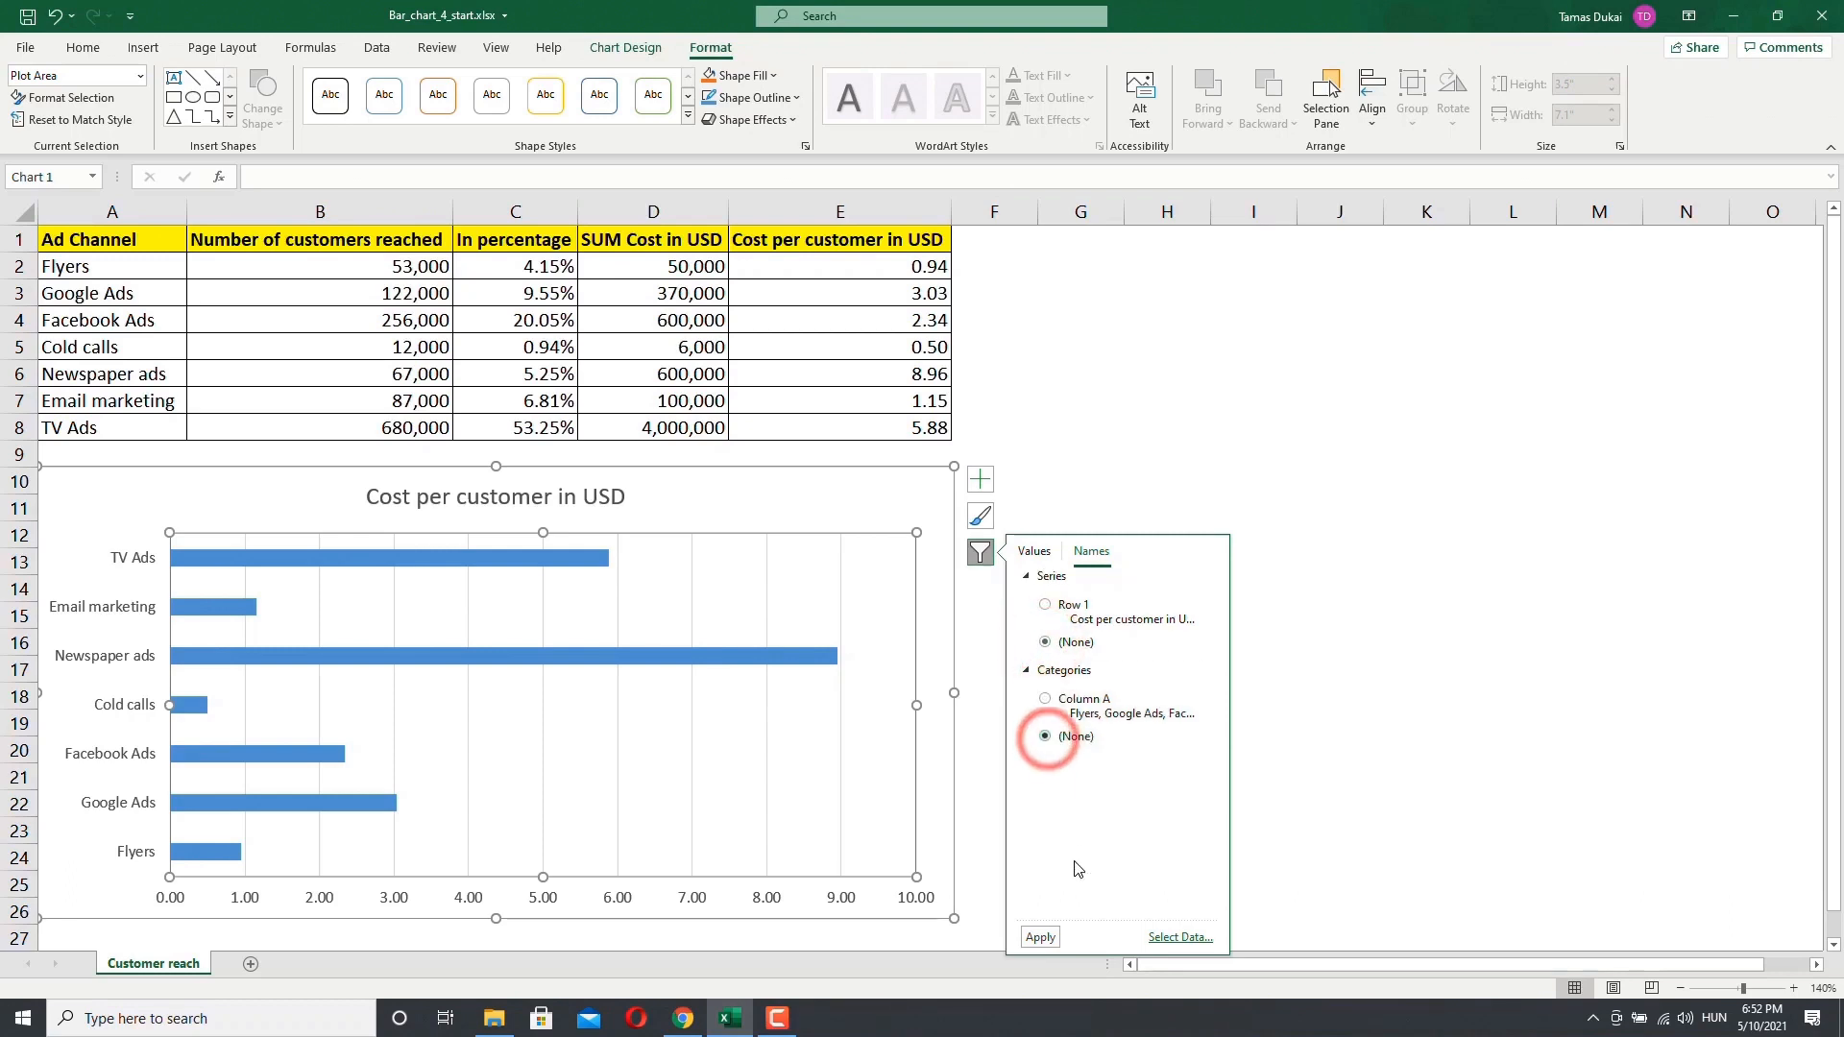
left_click(1038, 937)
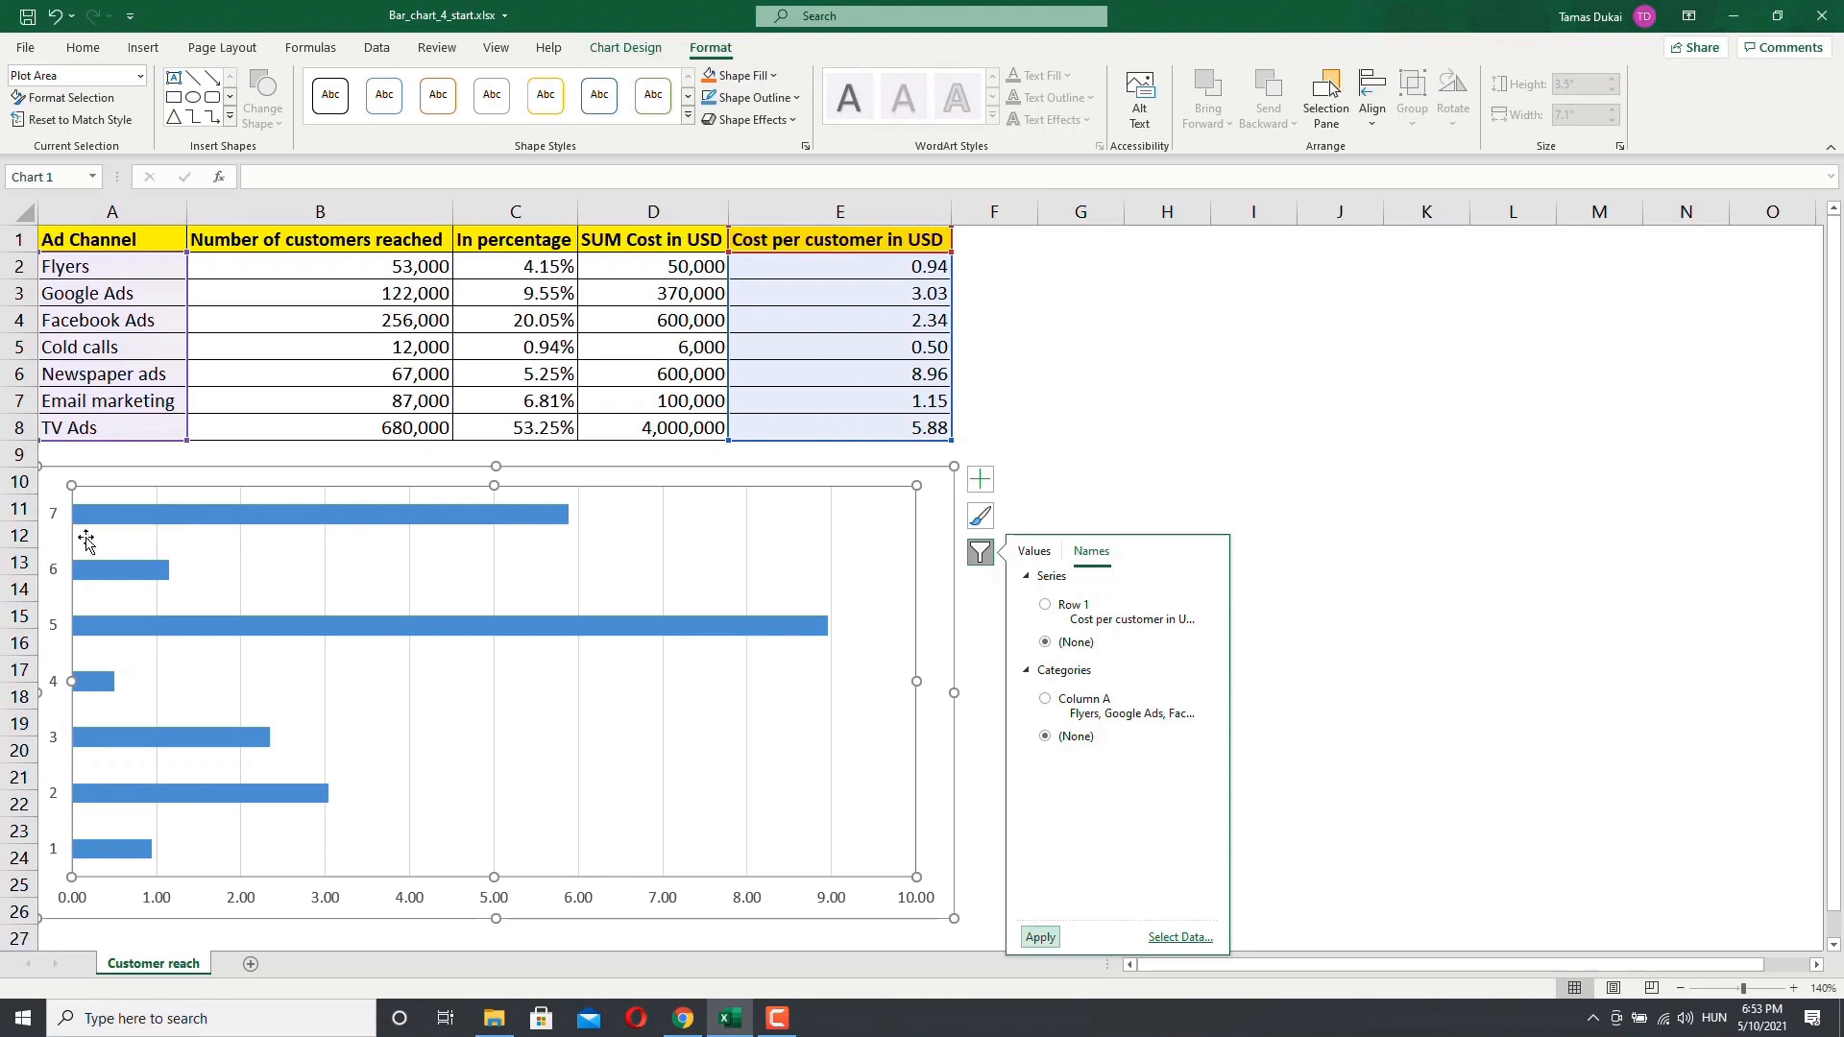
Step: Set the chart filter's series name back to Row 1 and category names to Column A, and apply
mouse_move(113, 516)
mouse_move(103, 636)
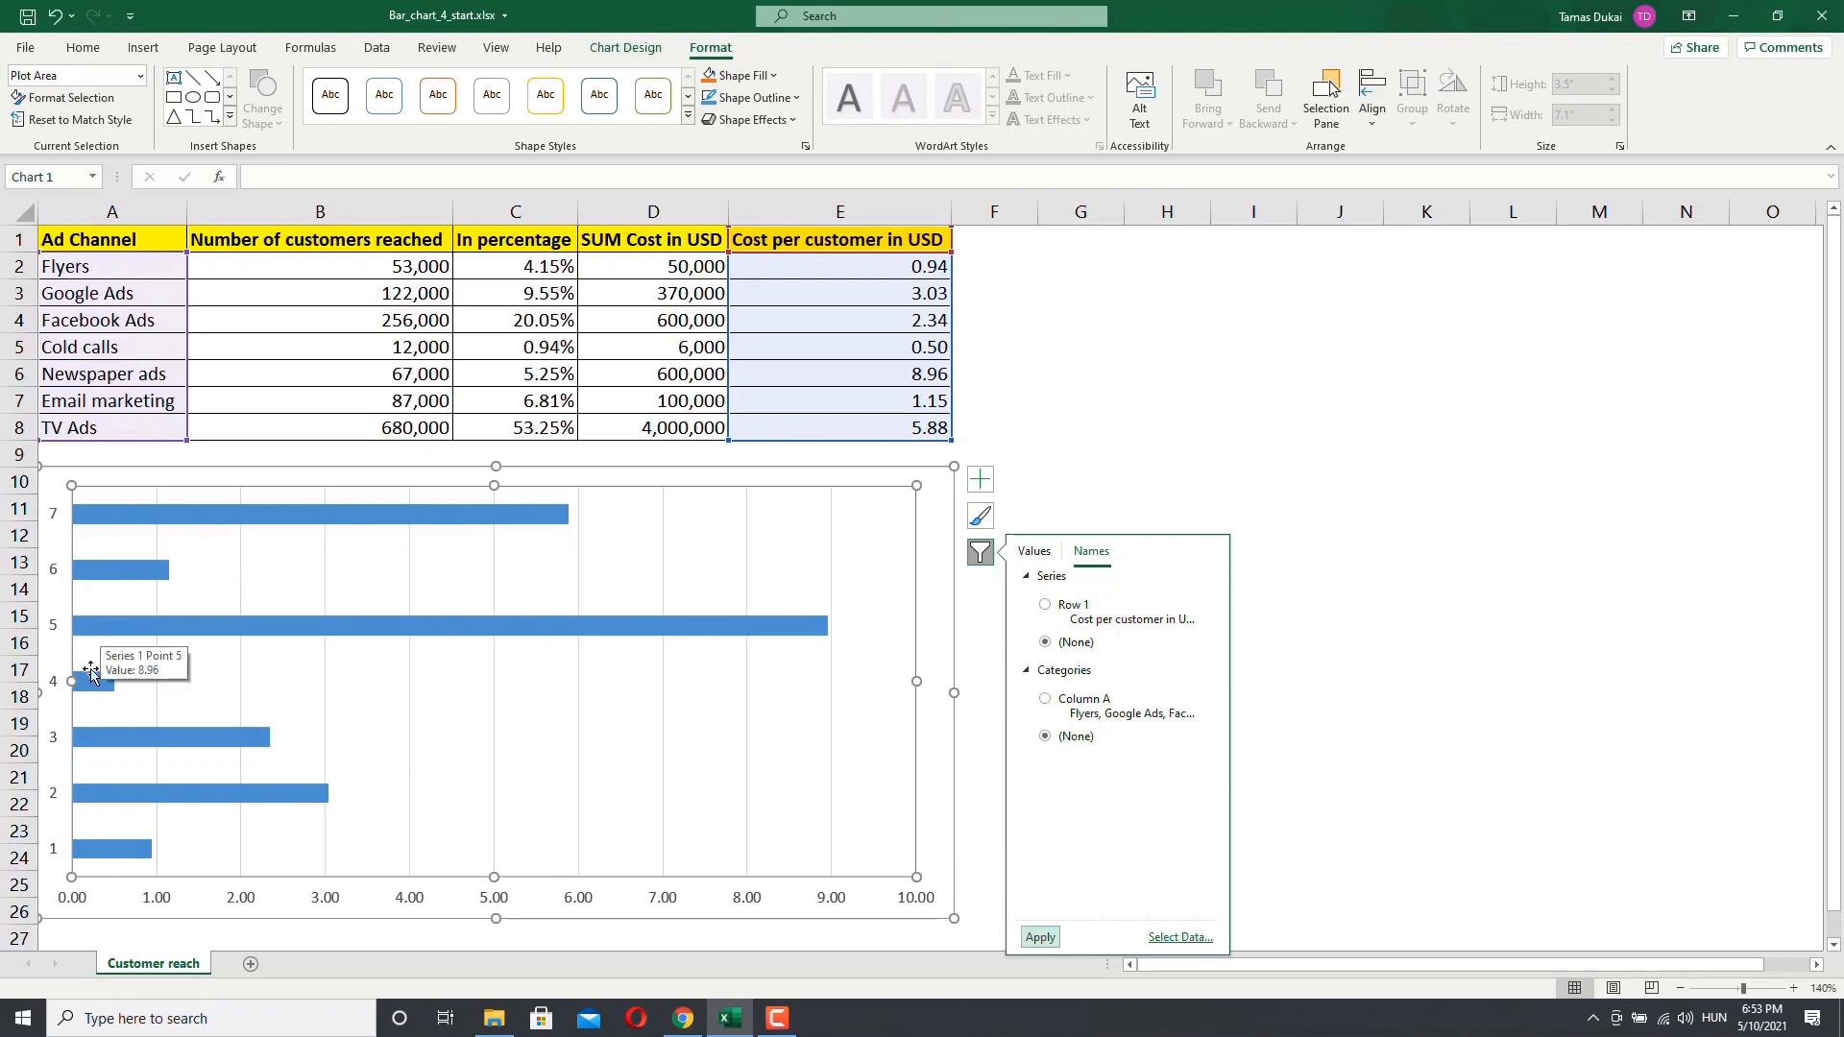
mouse_move(93, 686)
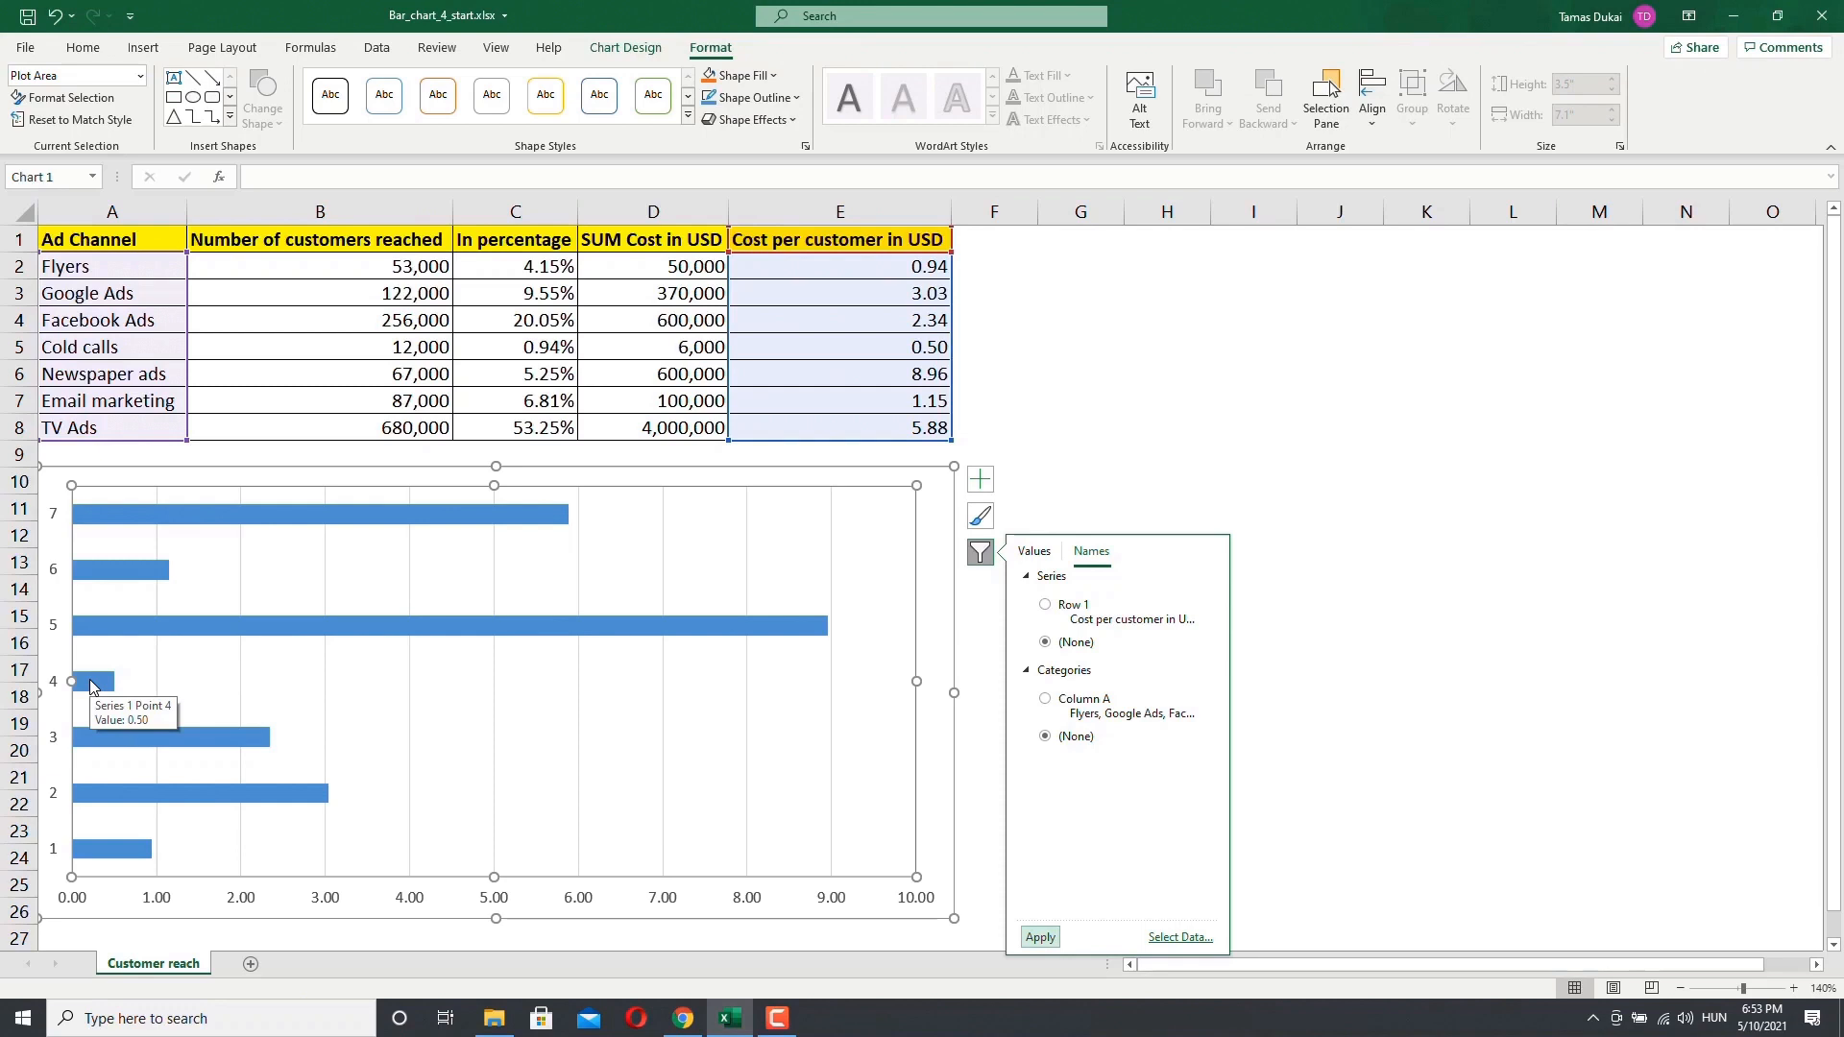
left_click(1047, 605)
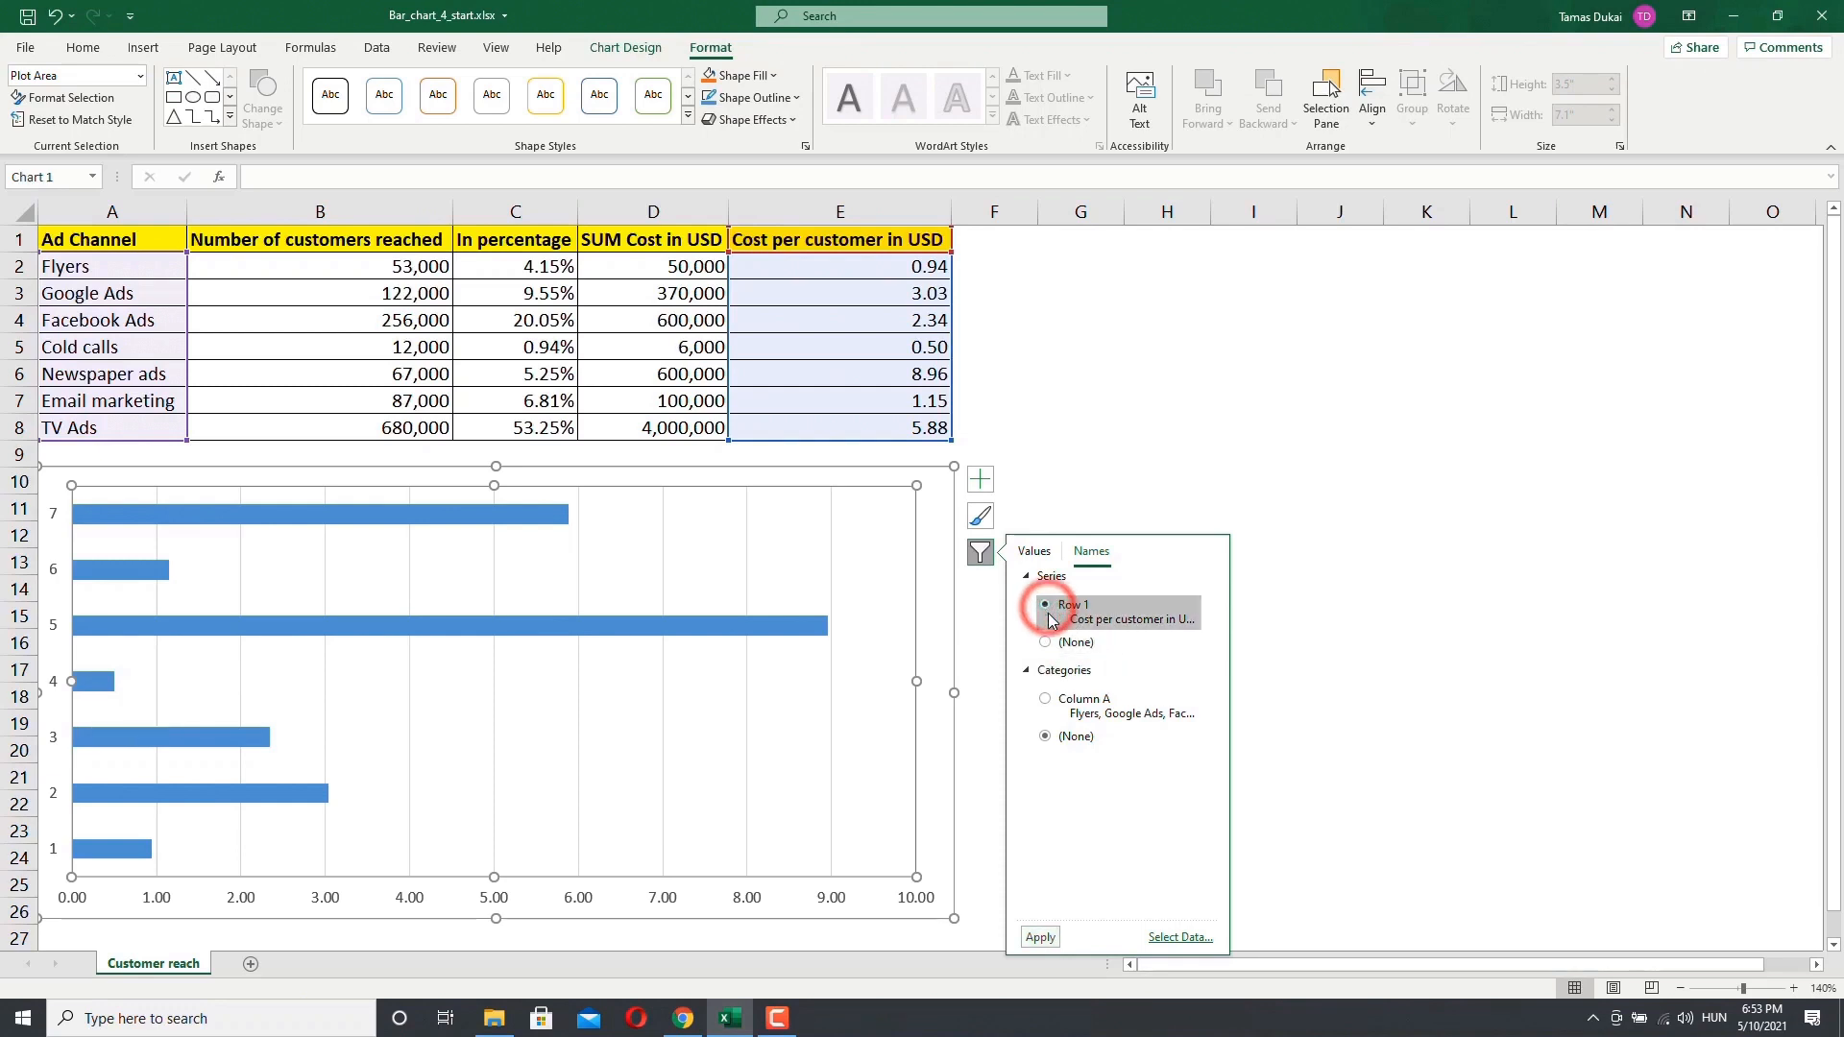
left_click(1046, 706)
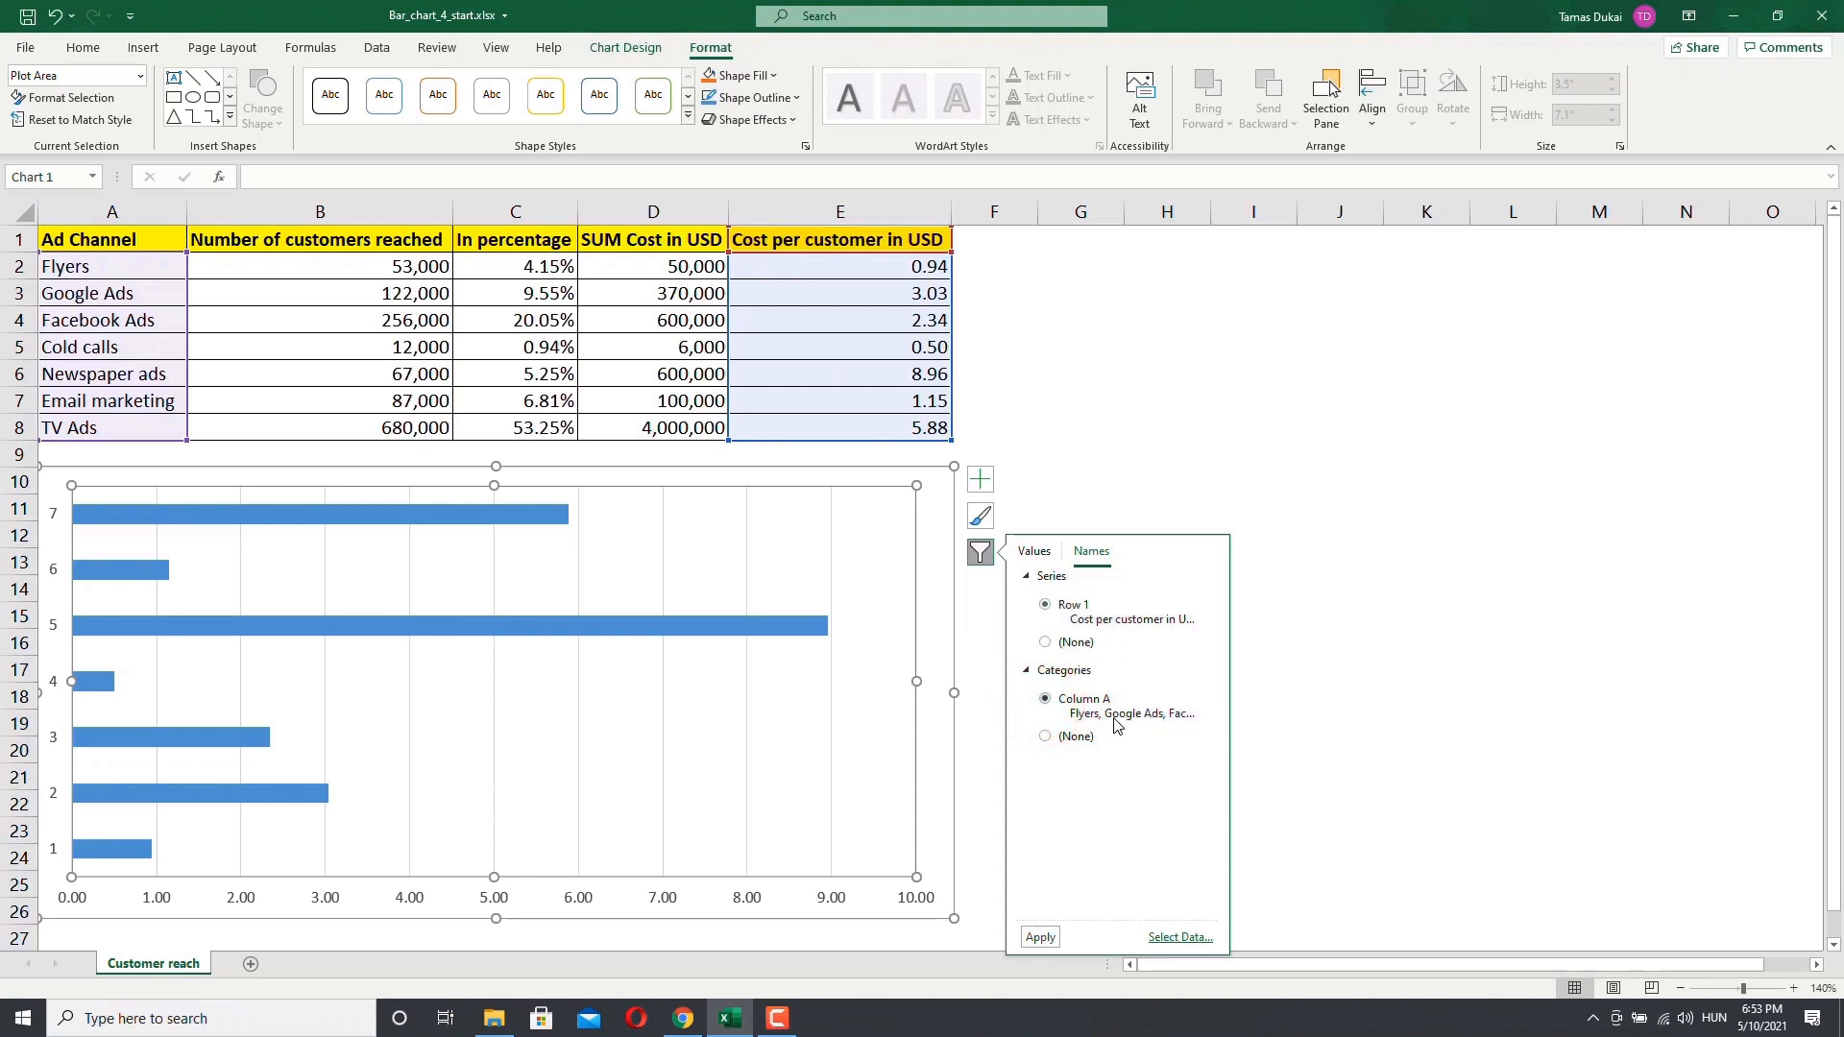
left_click(1042, 938)
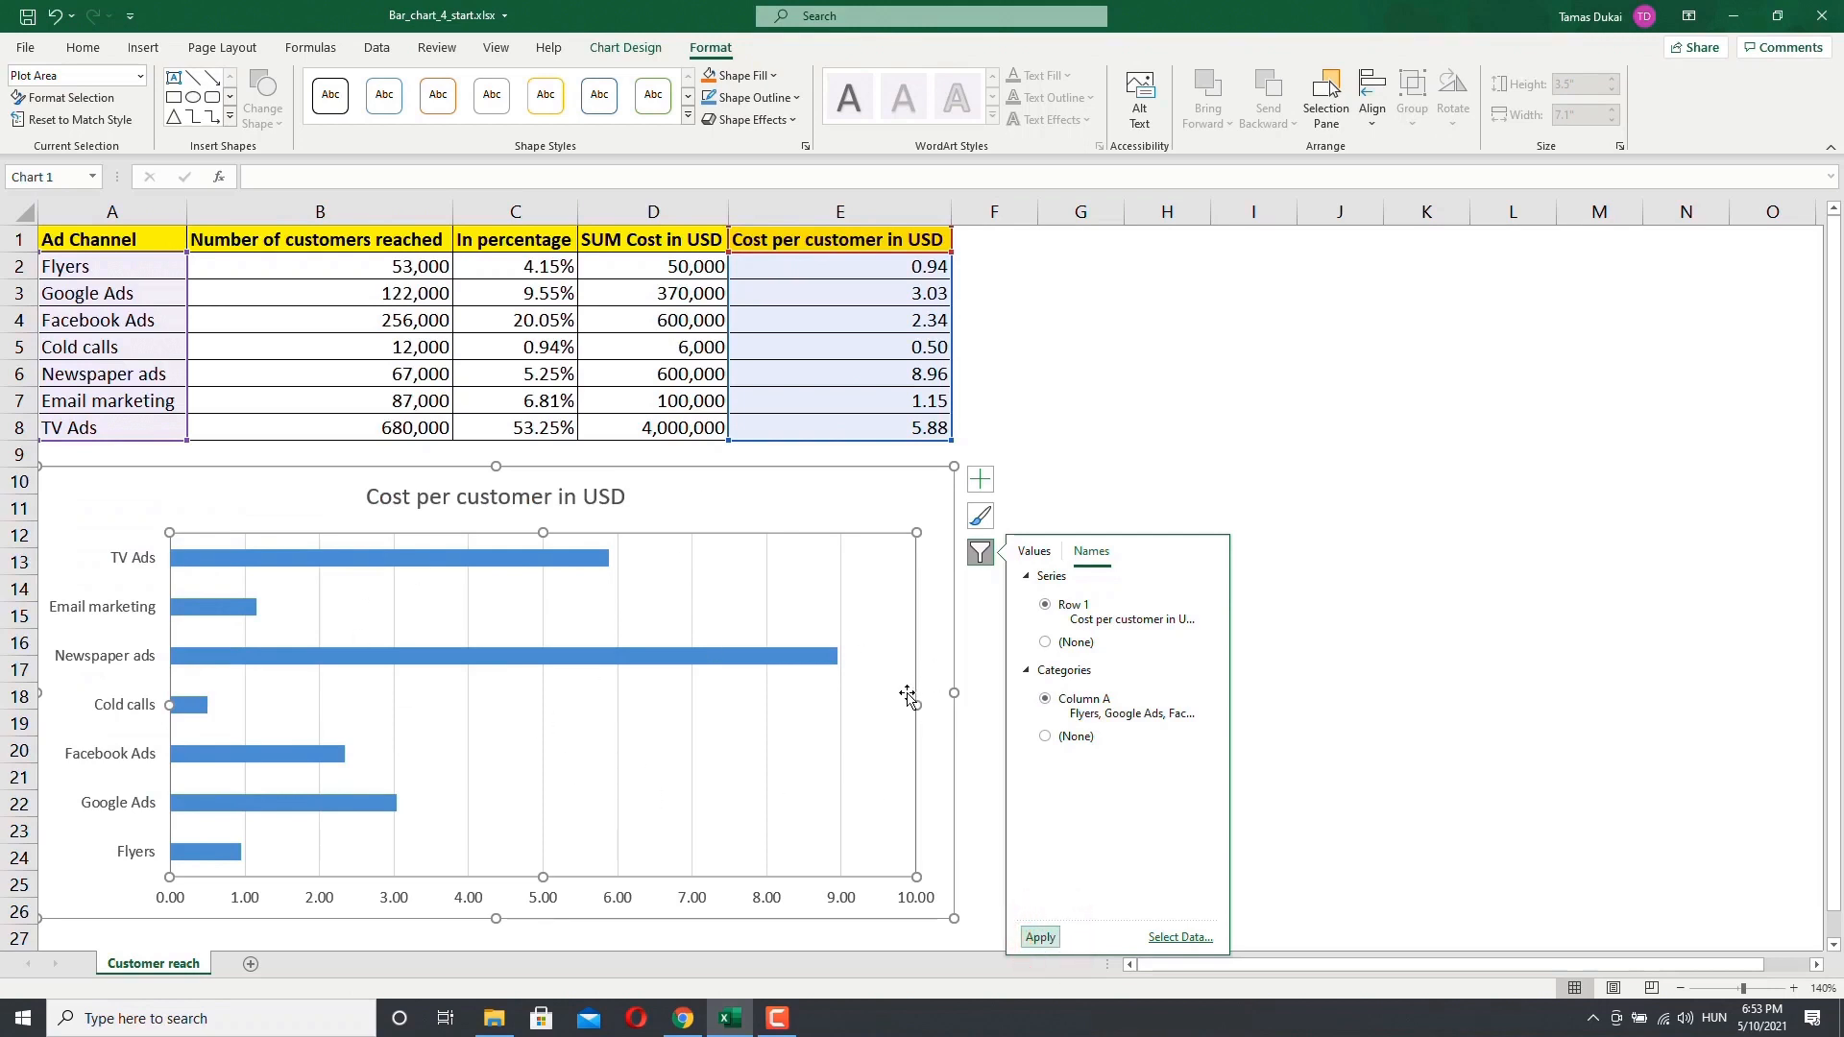
Step: Toggle the chart's primary vertical and horizontal axes off and back on
left_click(982, 485)
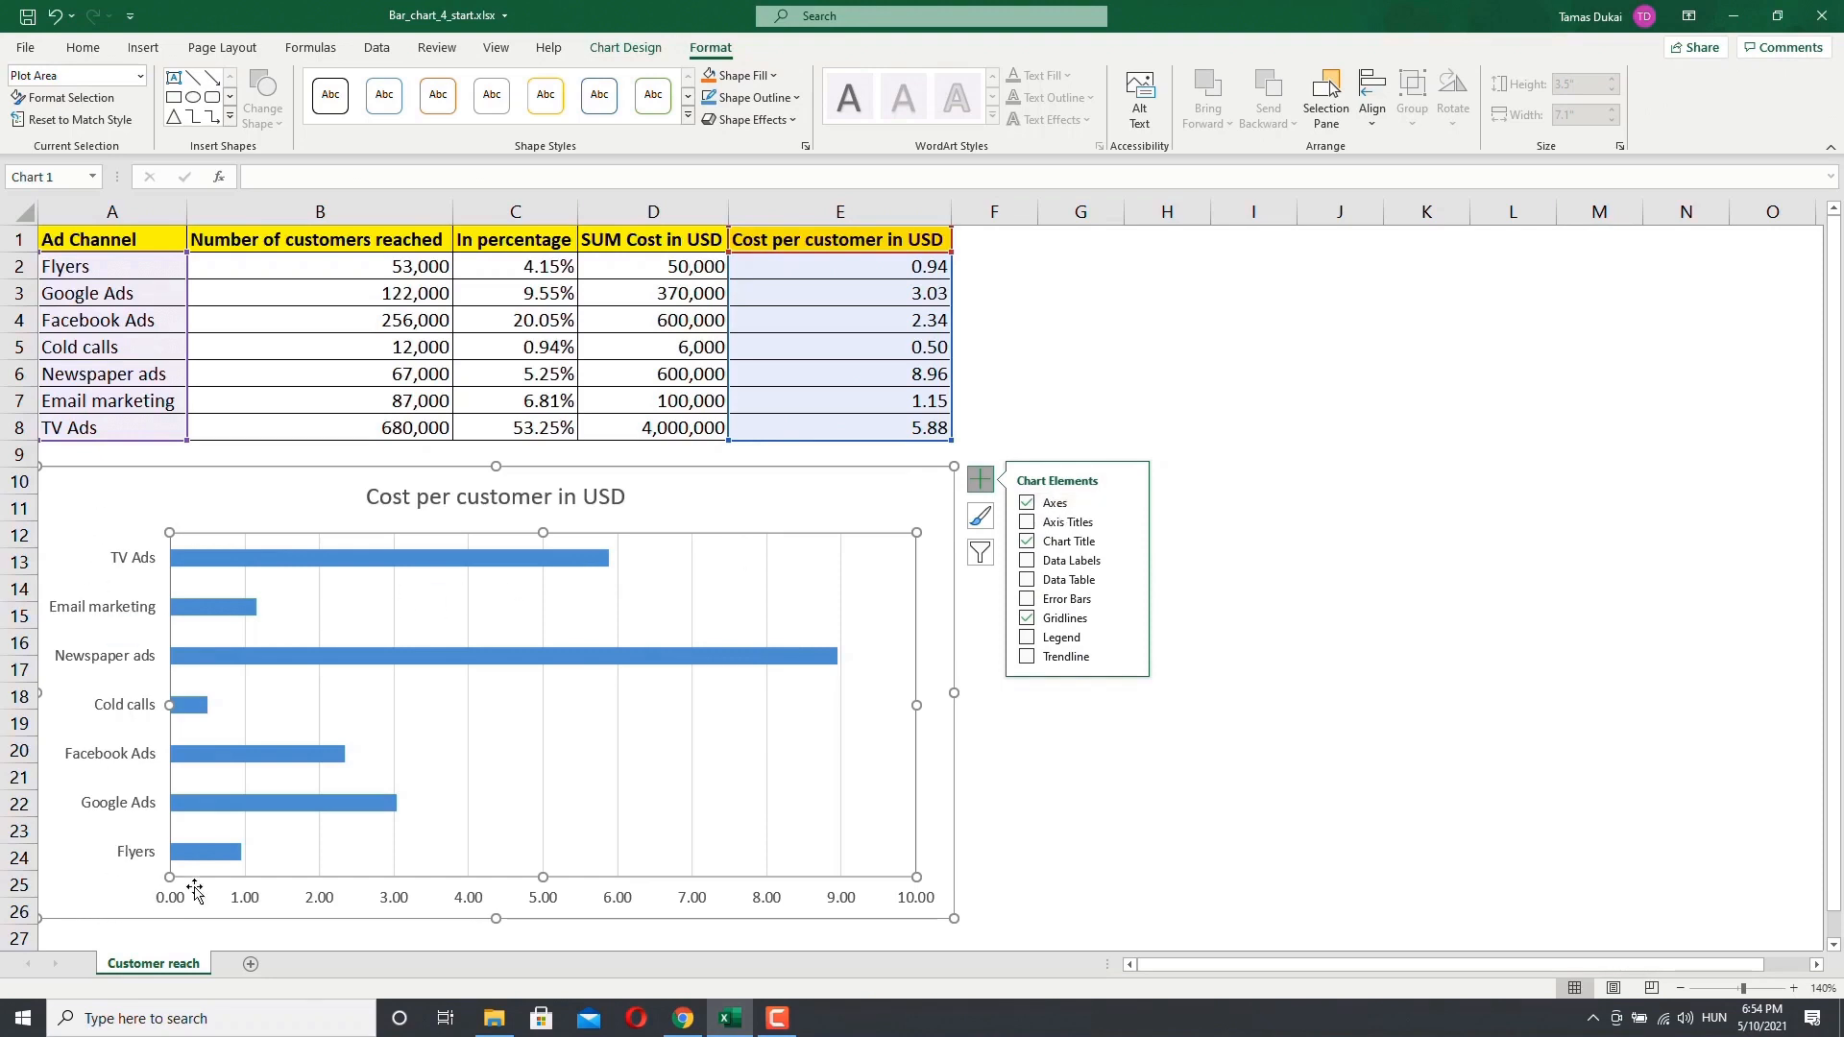
left_click(1129, 503)
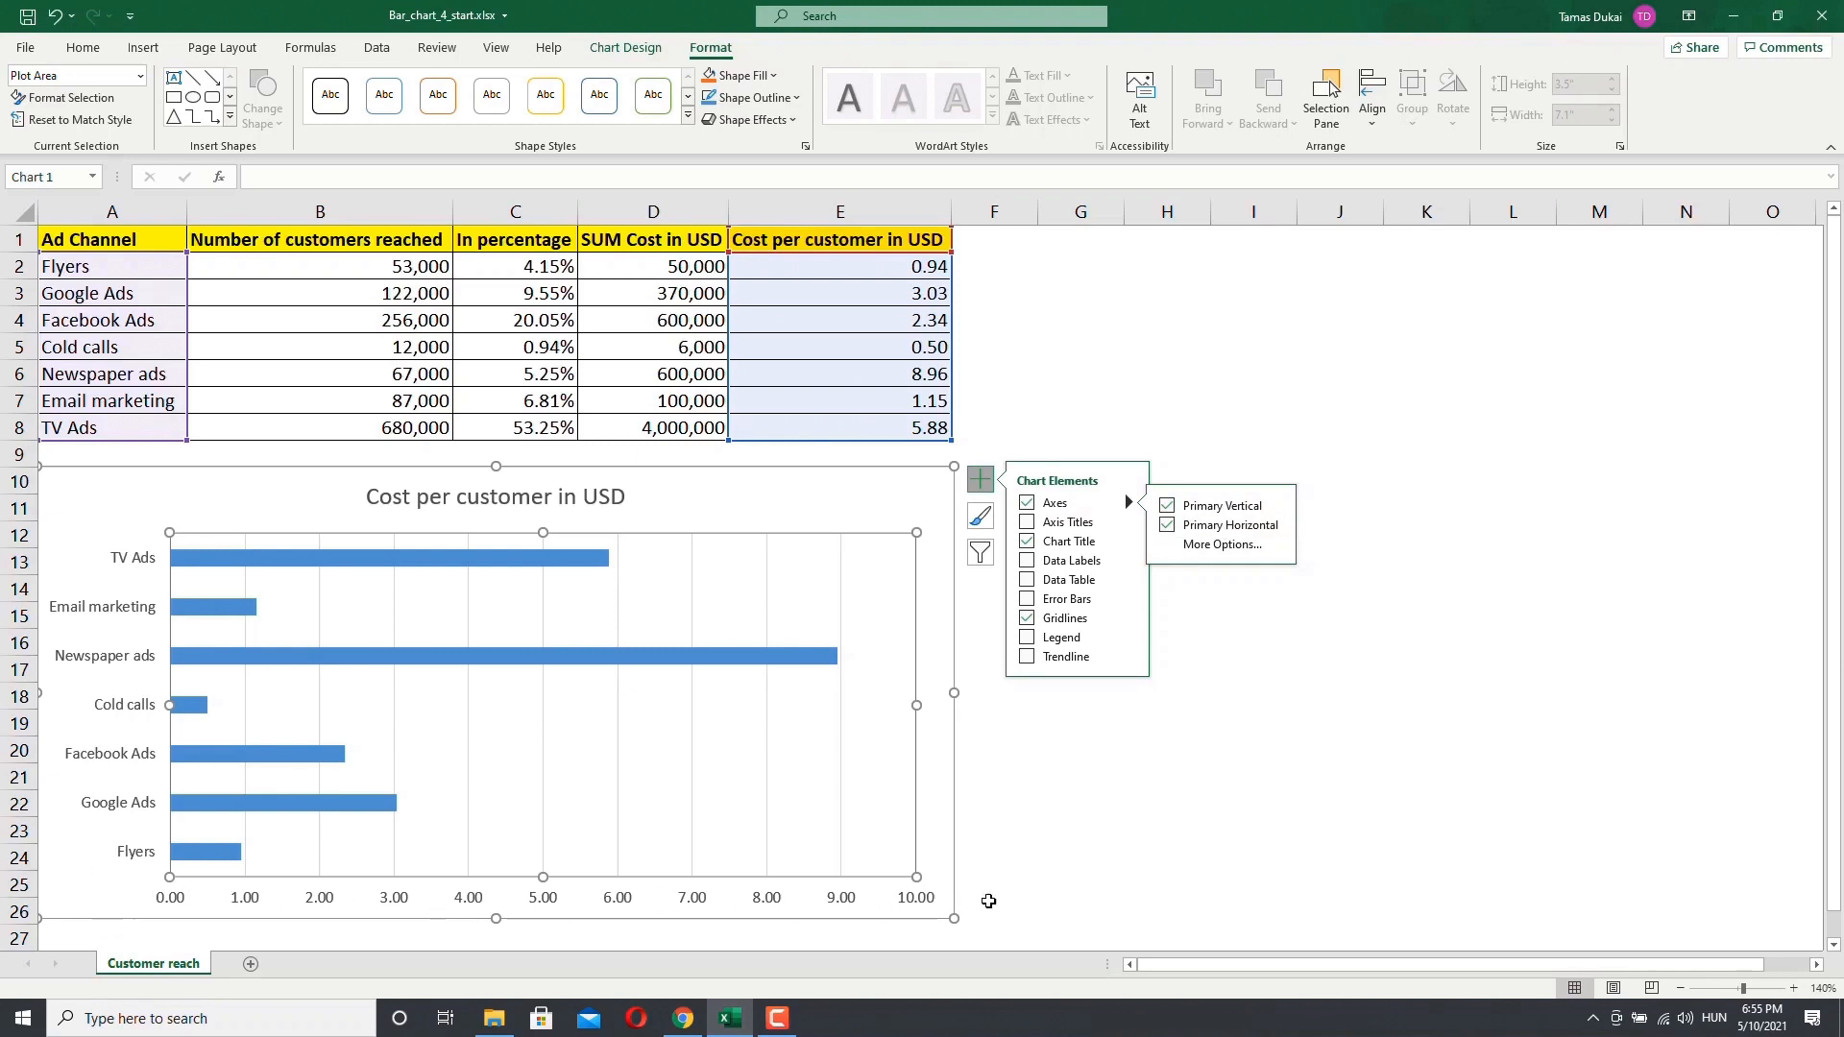
left_click(1168, 507)
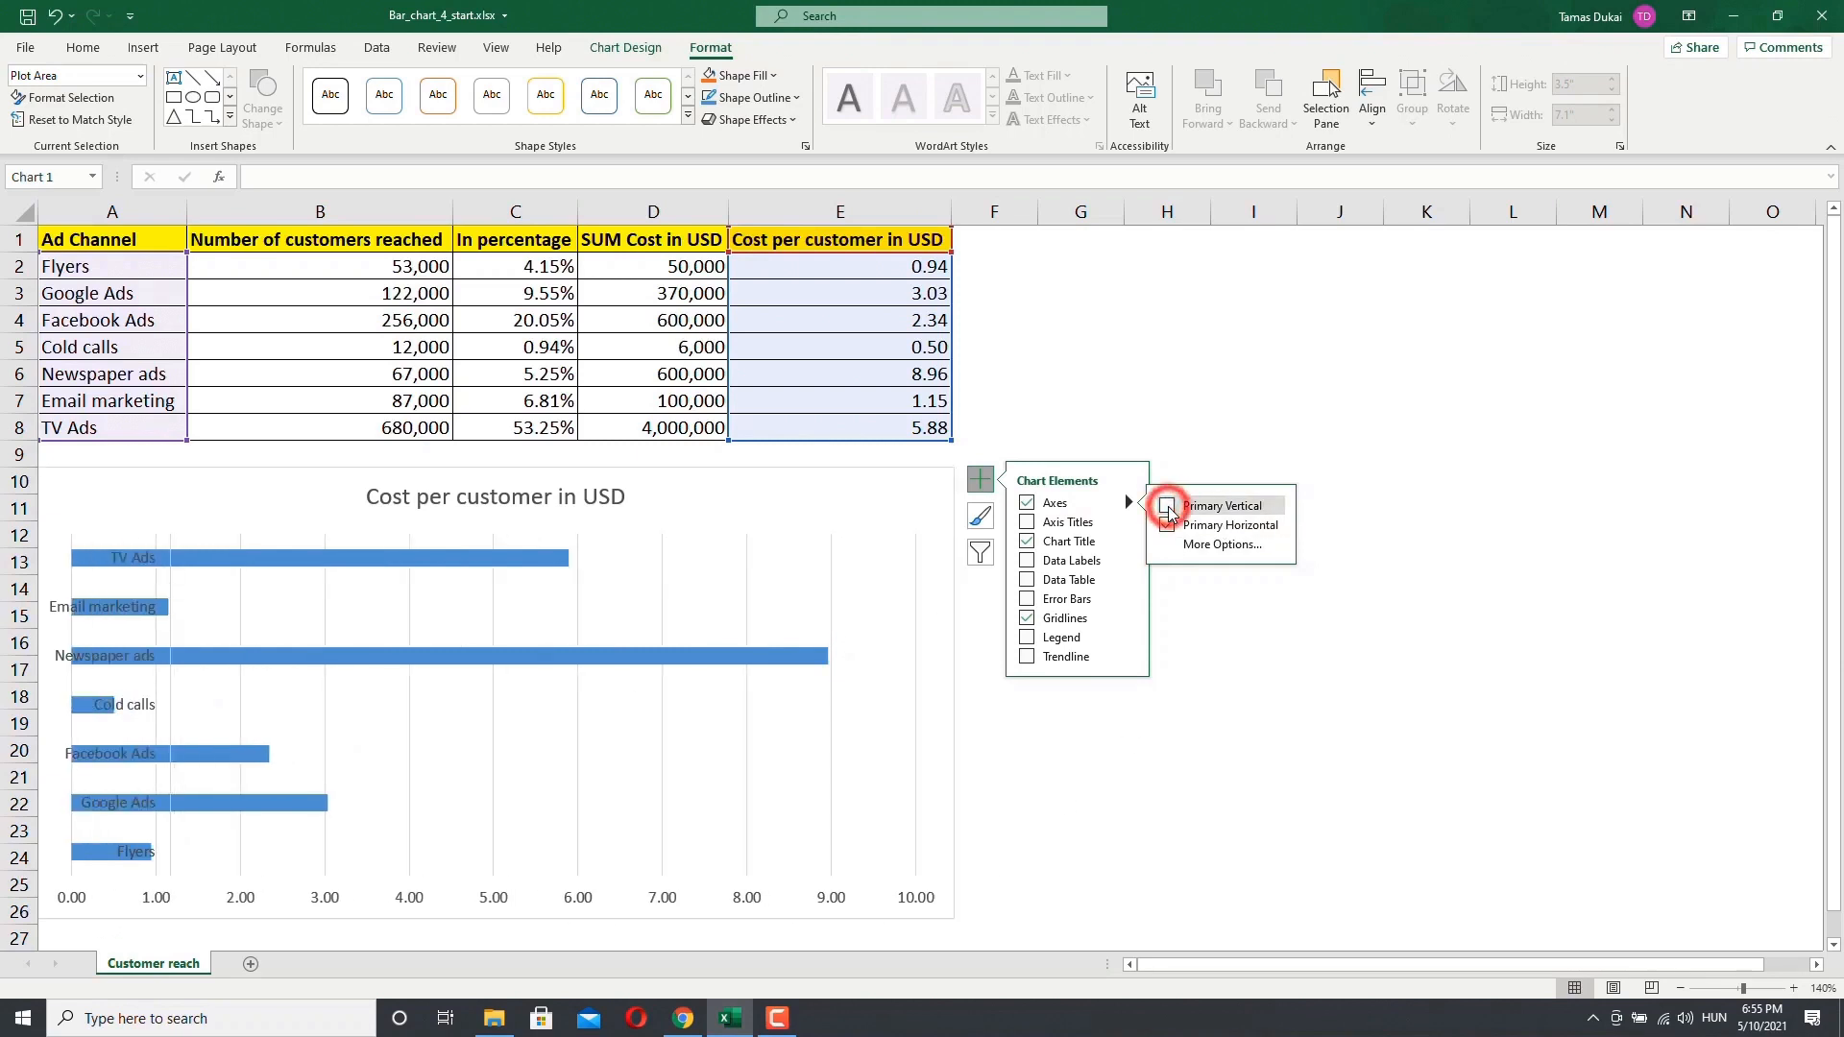
left_click(1166, 526)
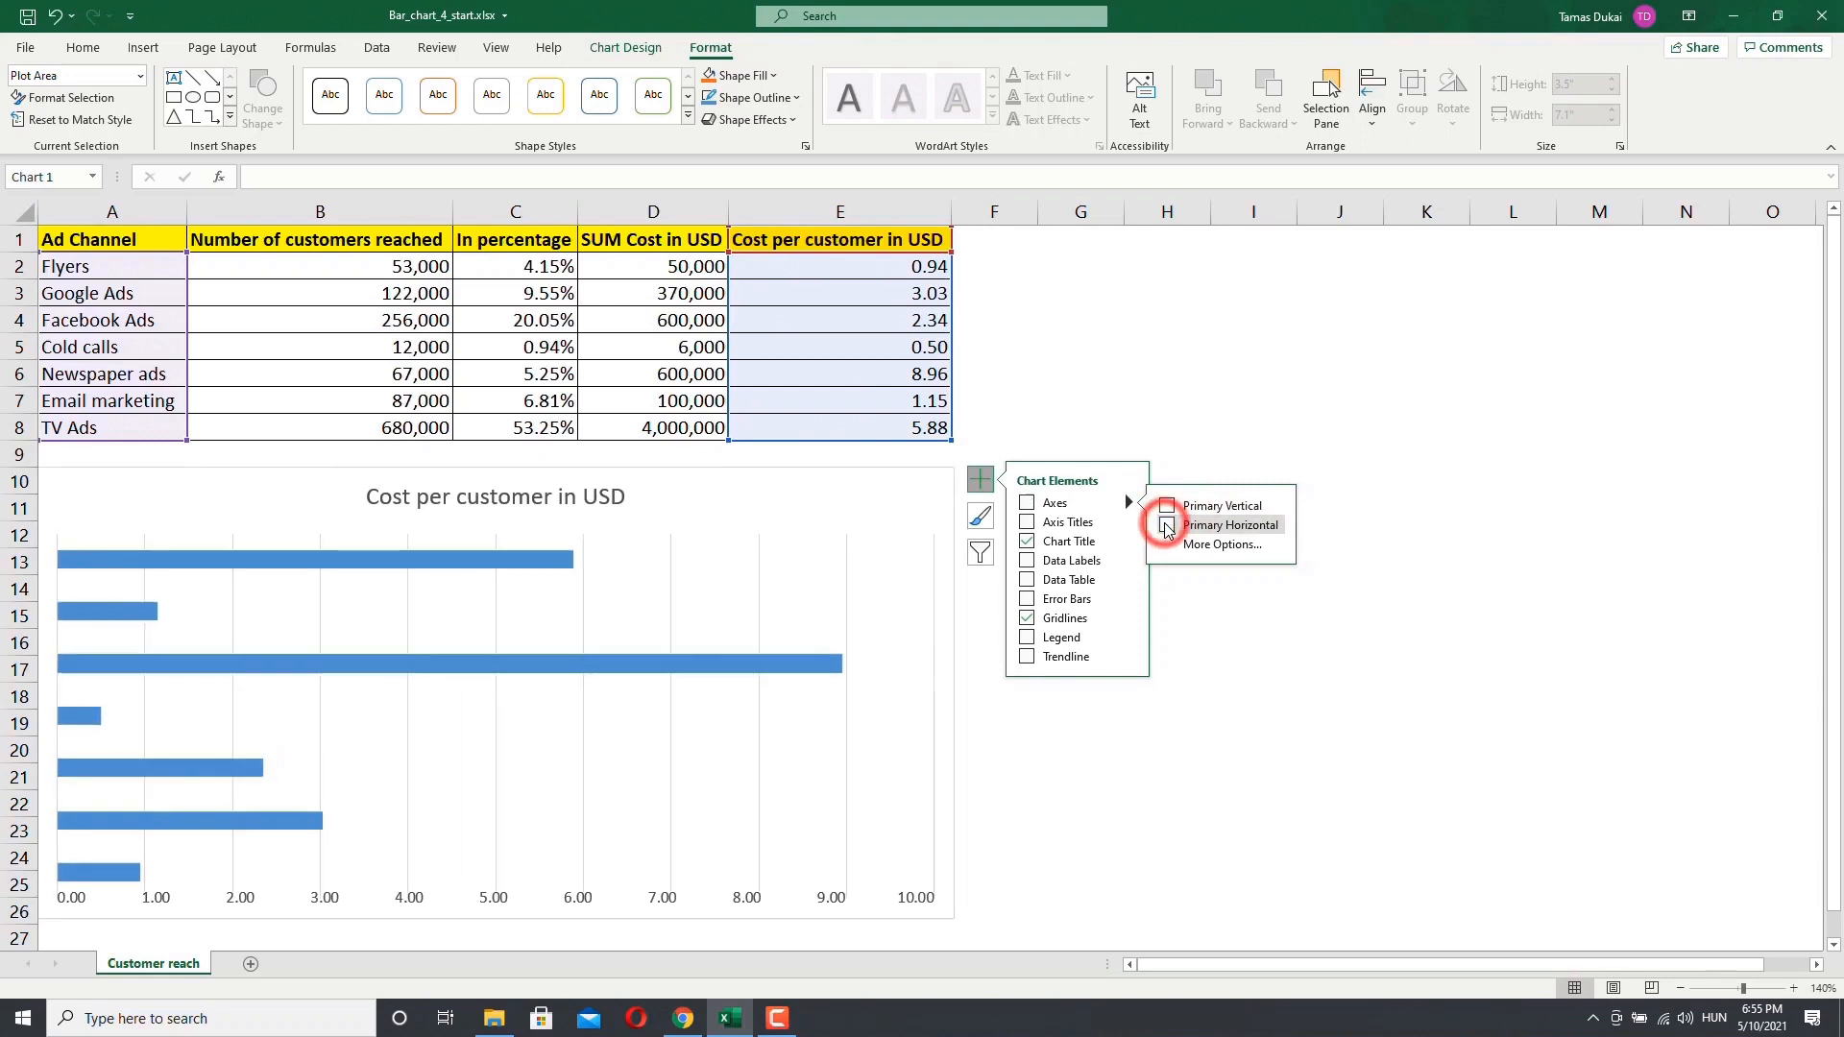
left_click(1166, 527)
left_click(1167, 507)
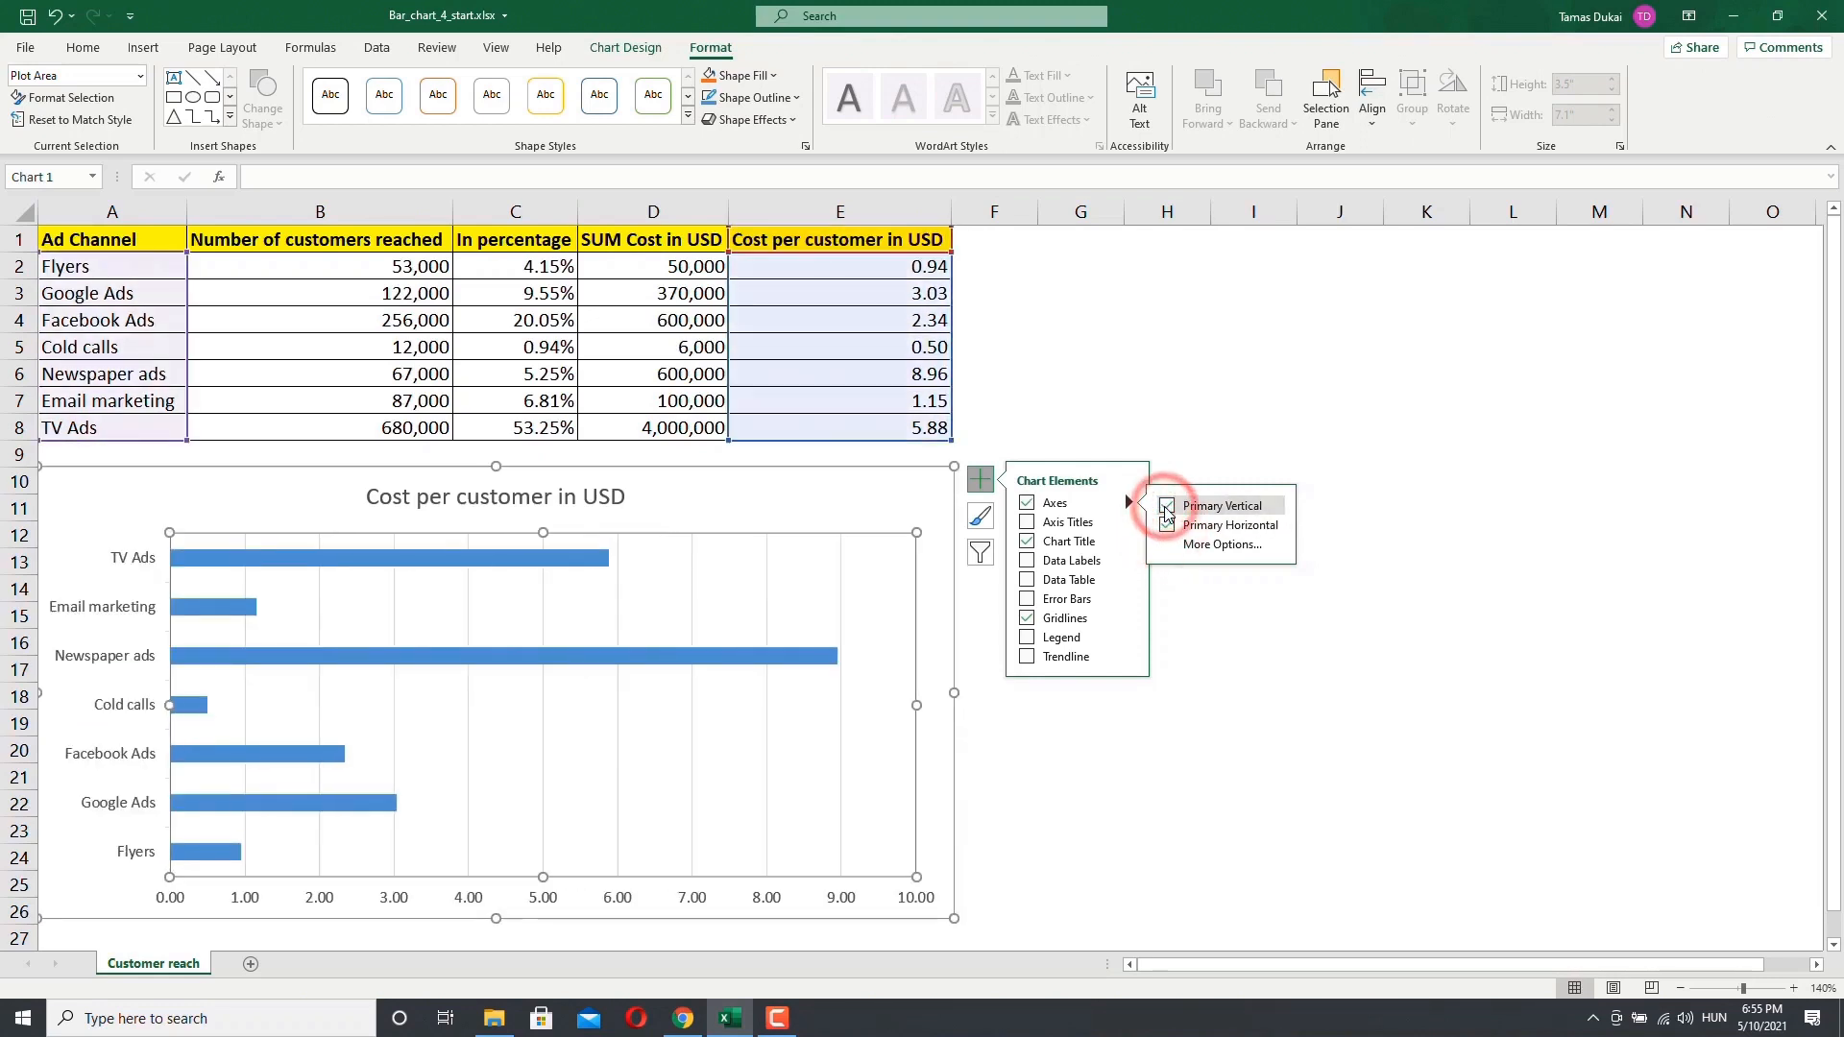
left_click(1167, 507)
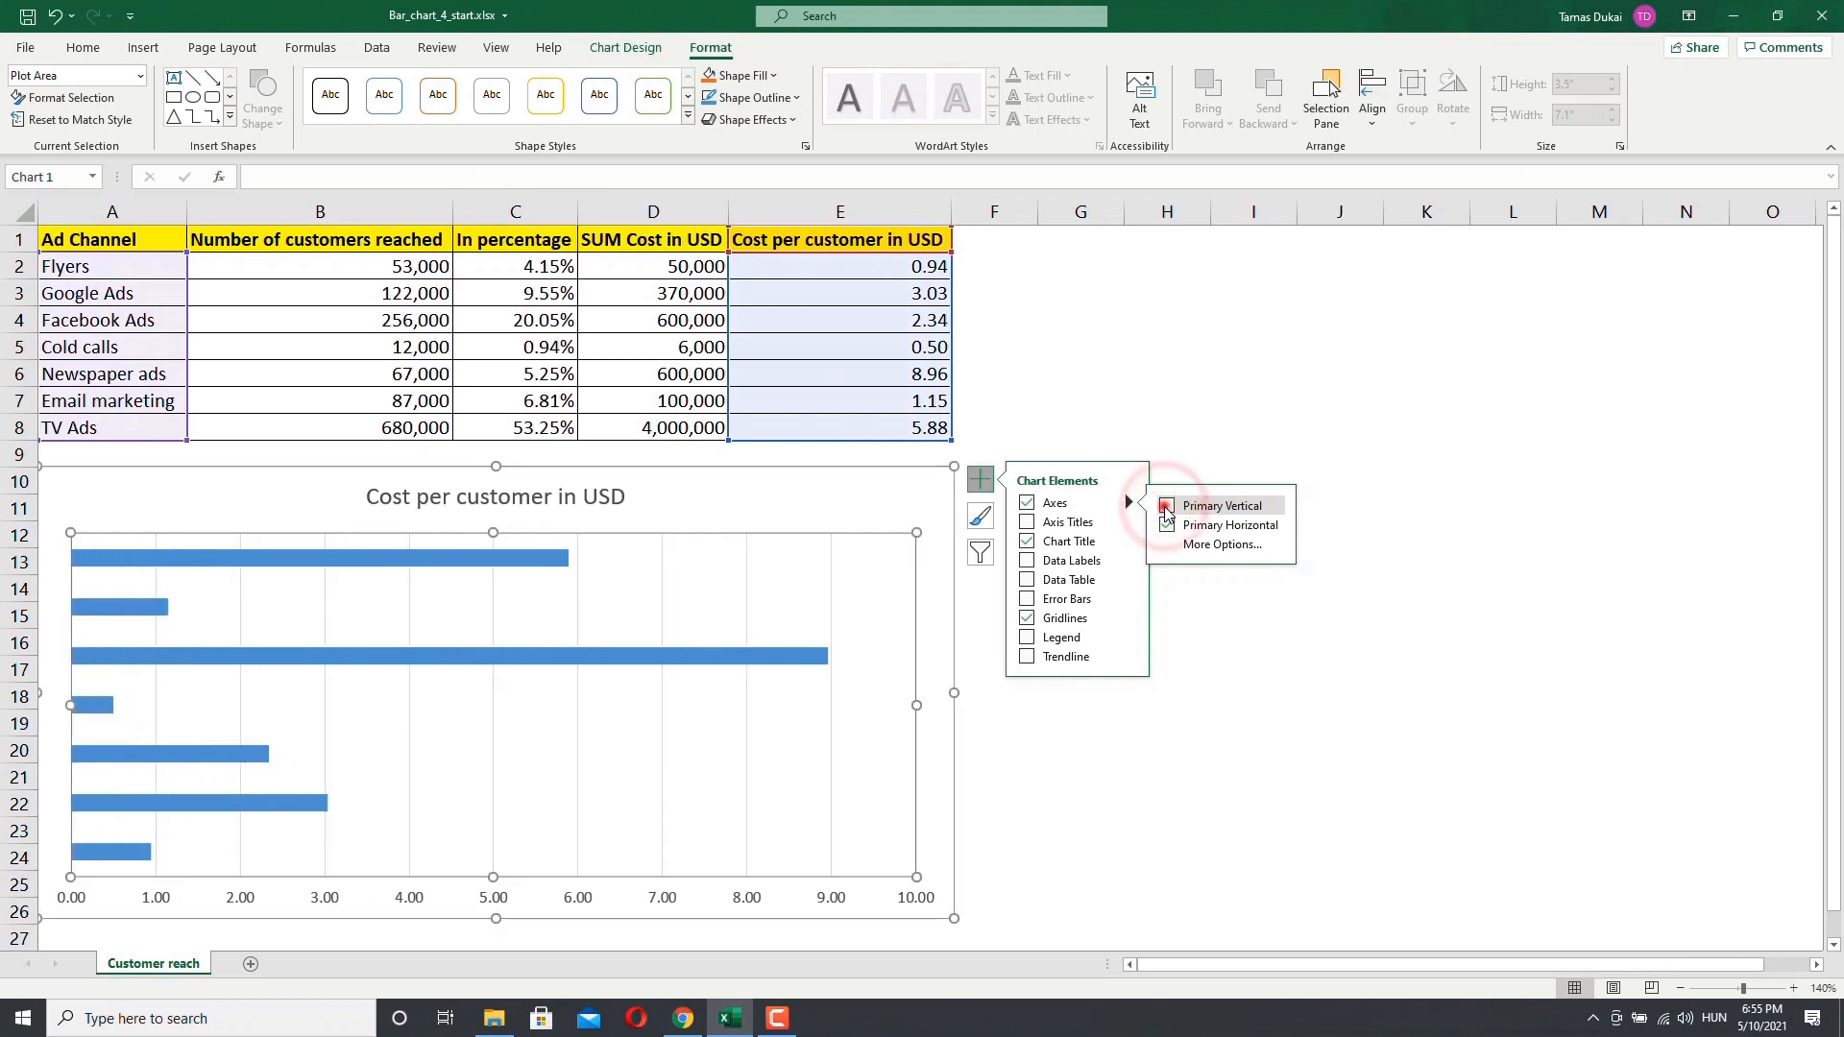
left_click(1167, 507)
Step: Open the horizontal axis format options pane, widen it, and close it
left_click(1210, 545)
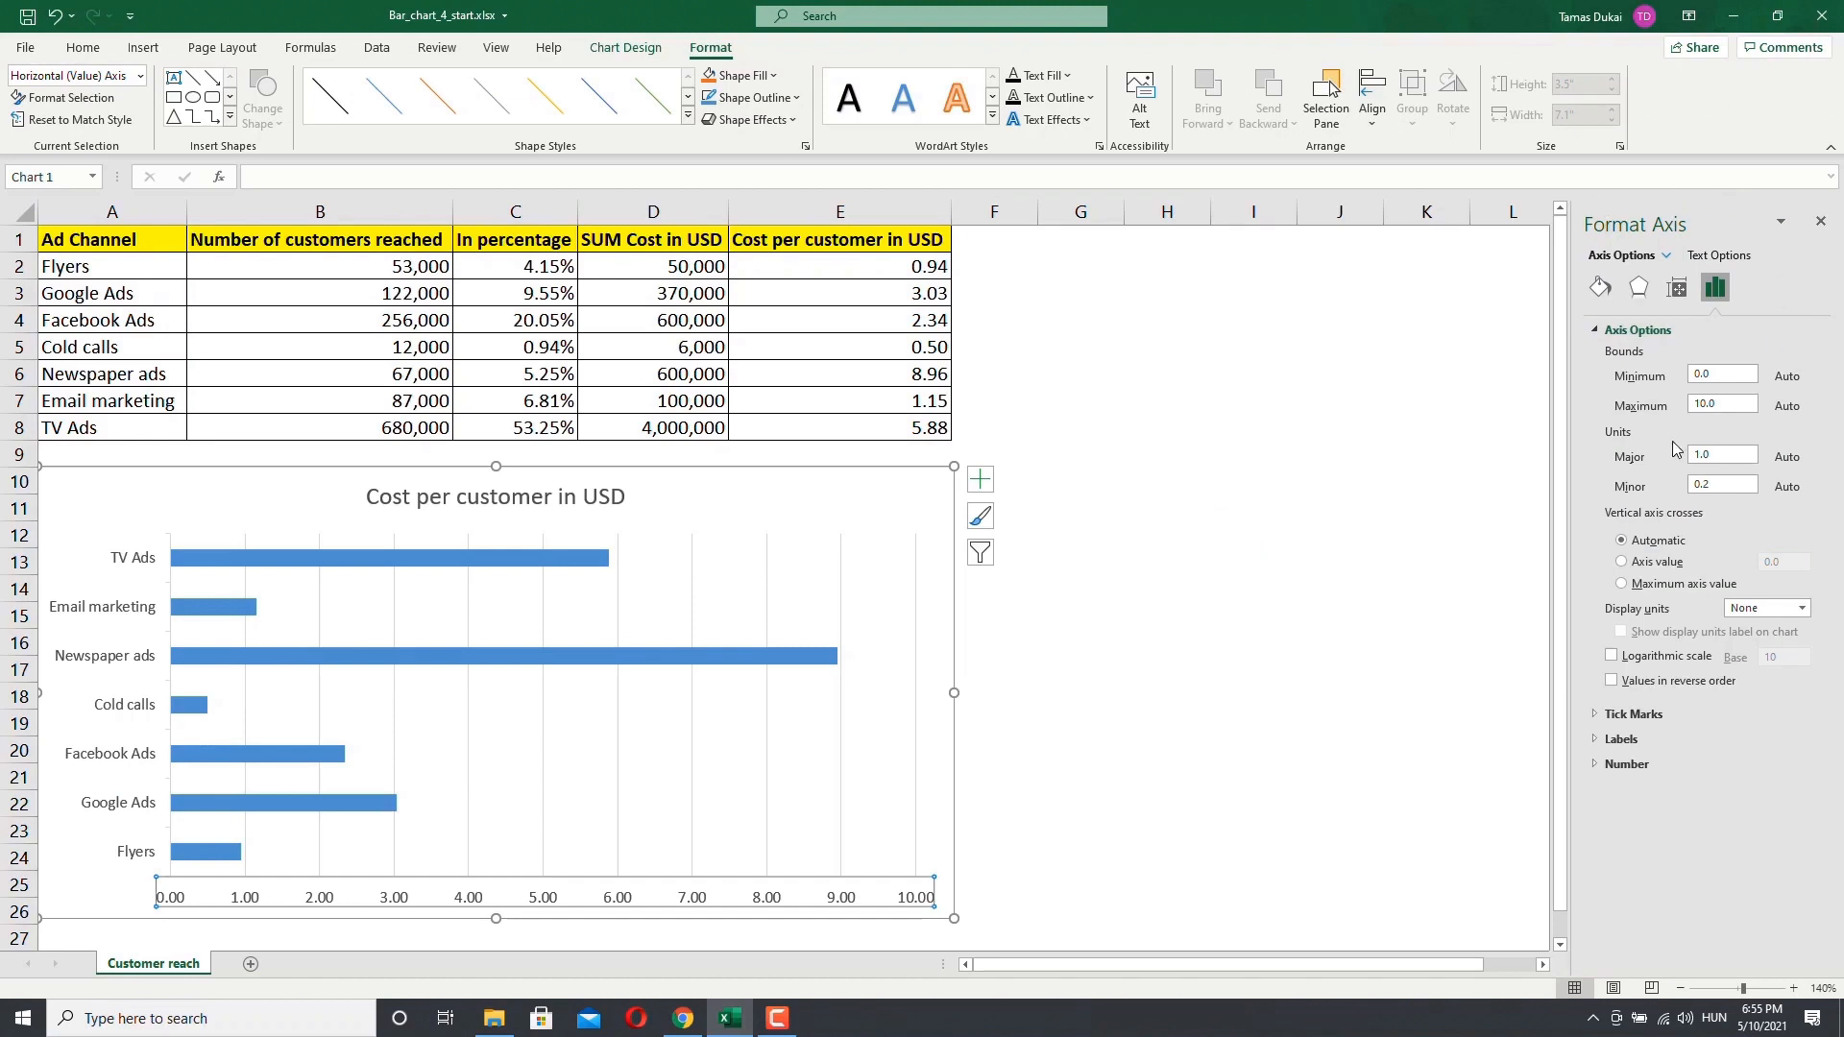
left_click_drag(1573, 394, 1466, 394)
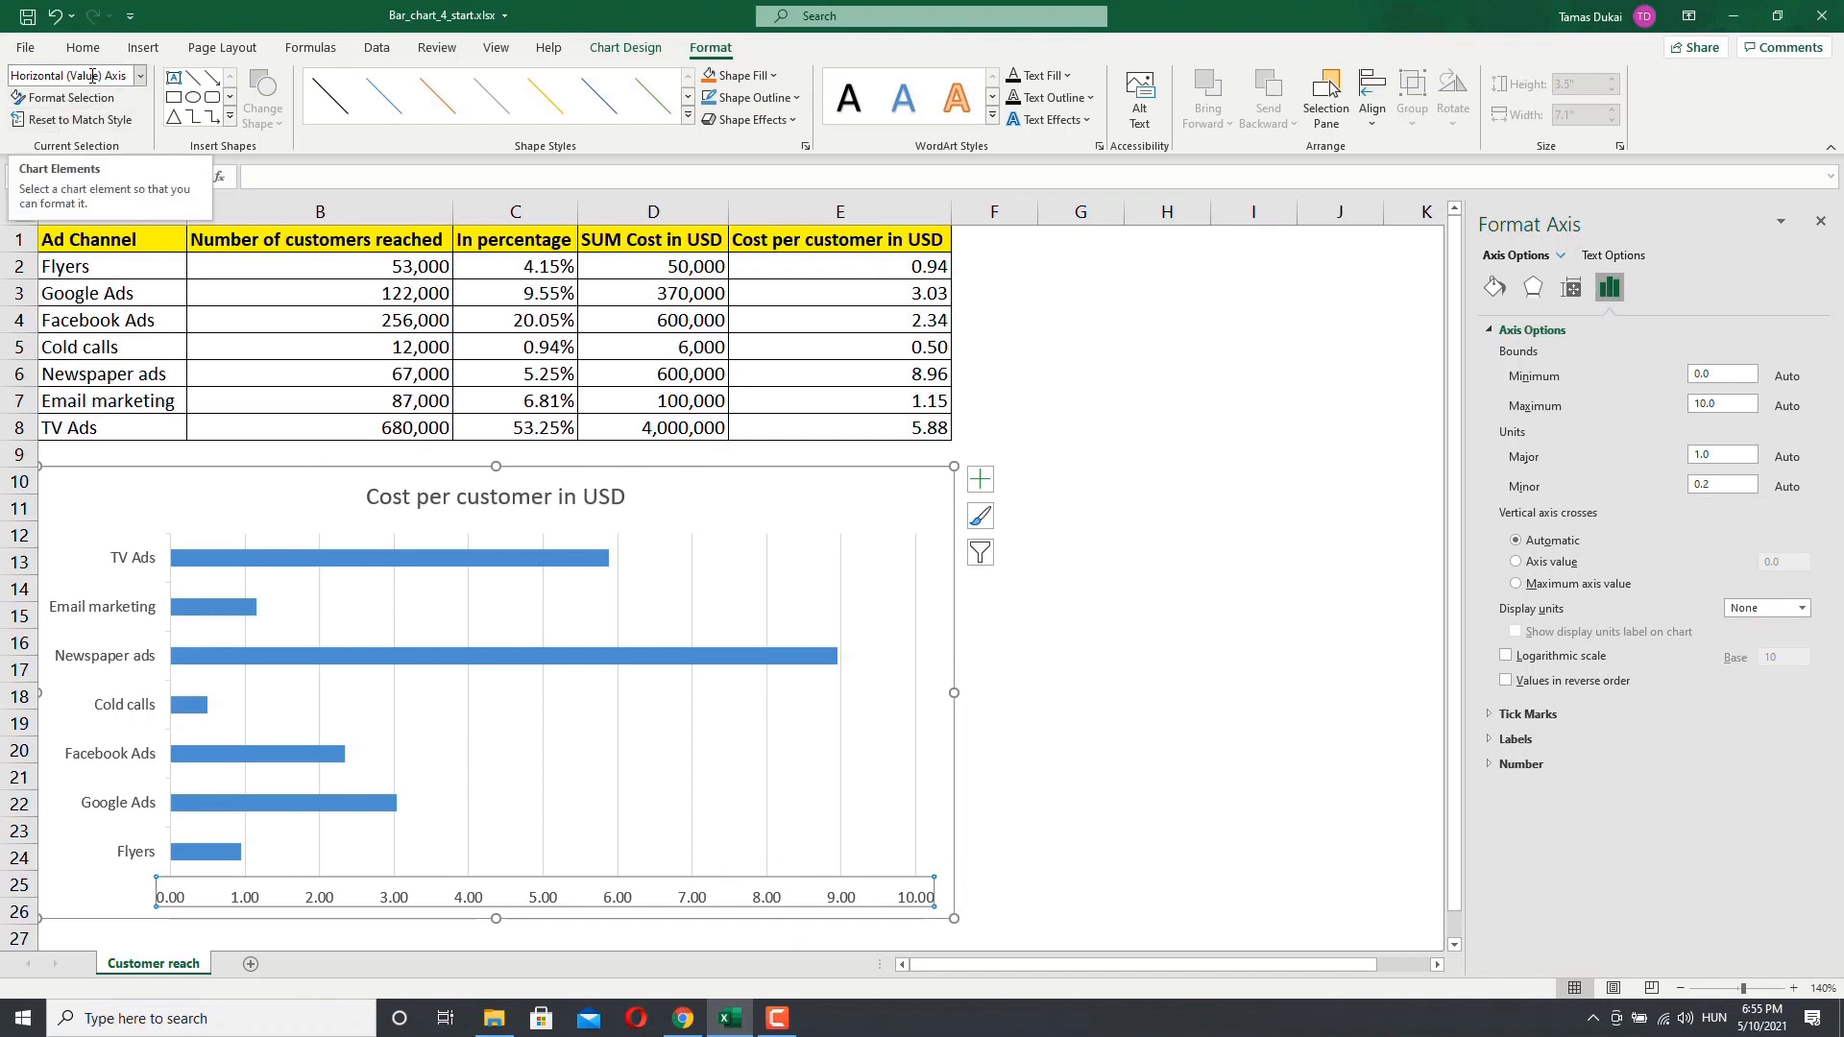
left_click(1820, 221)
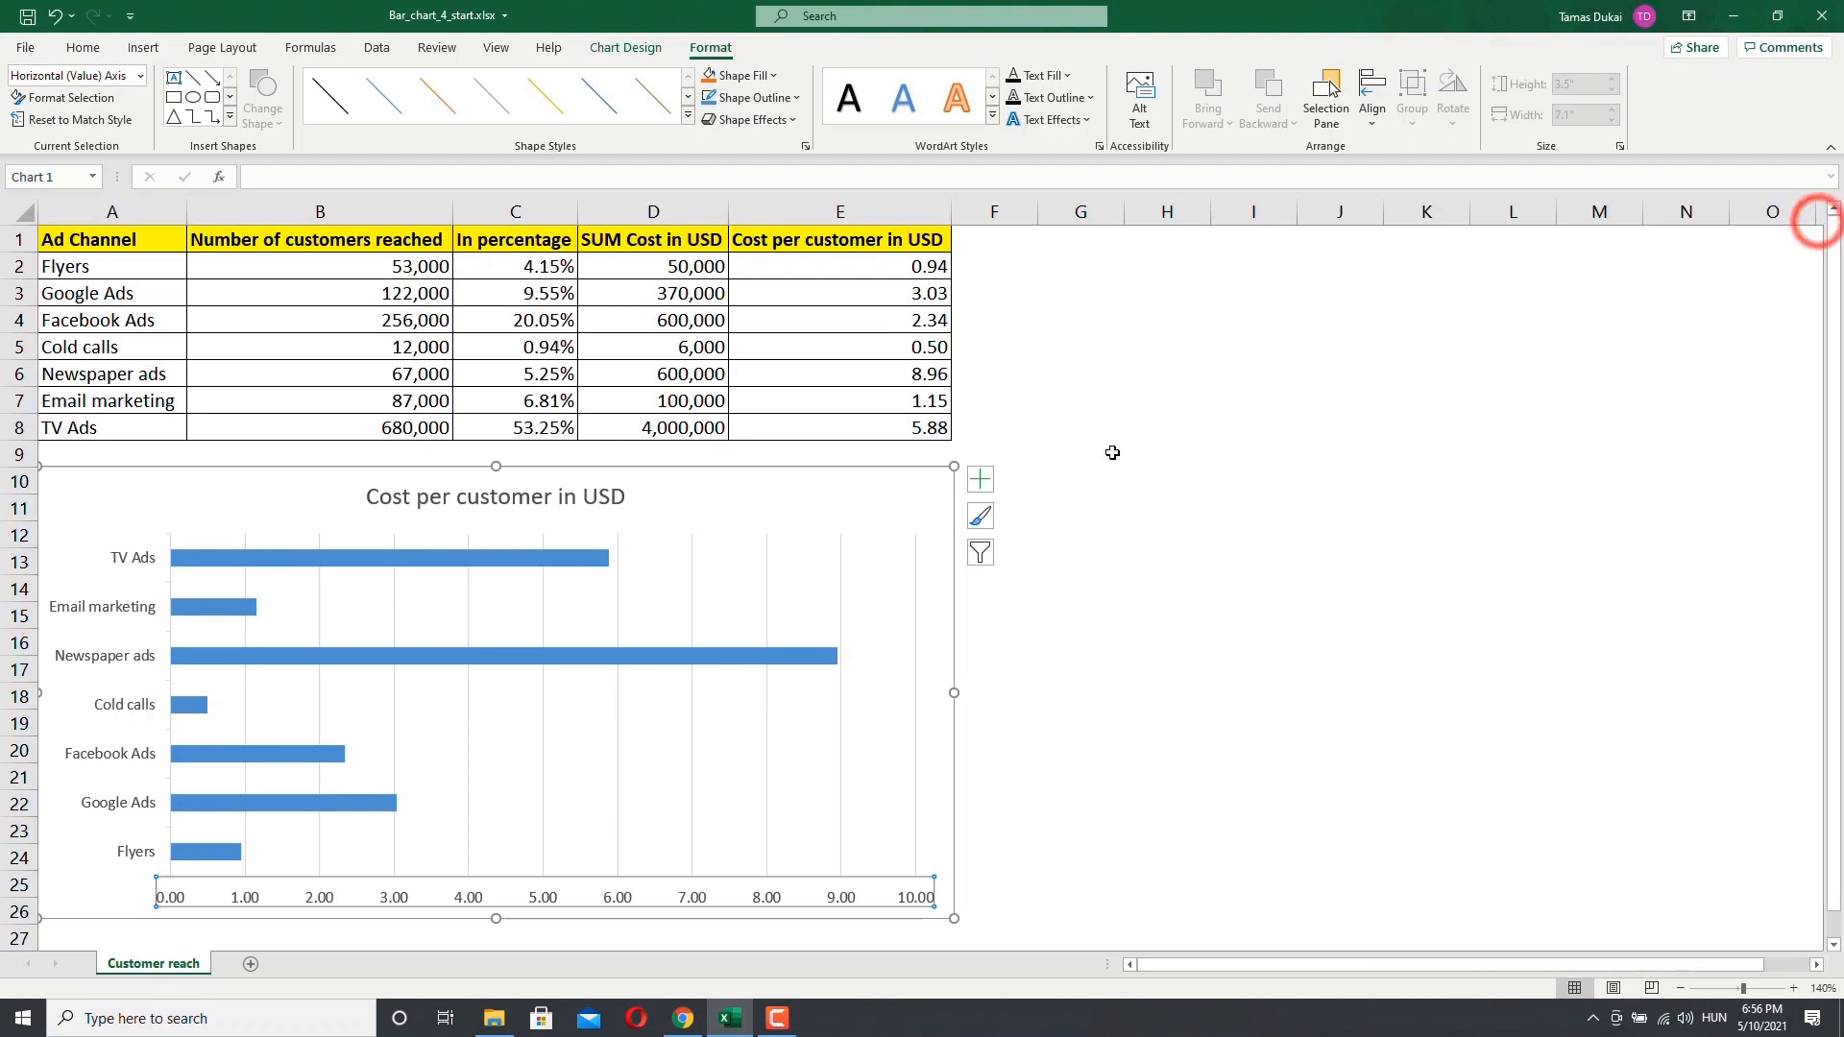
Step: Add and remove axis titles on the chart, then open the axis title options
left_click(978, 485)
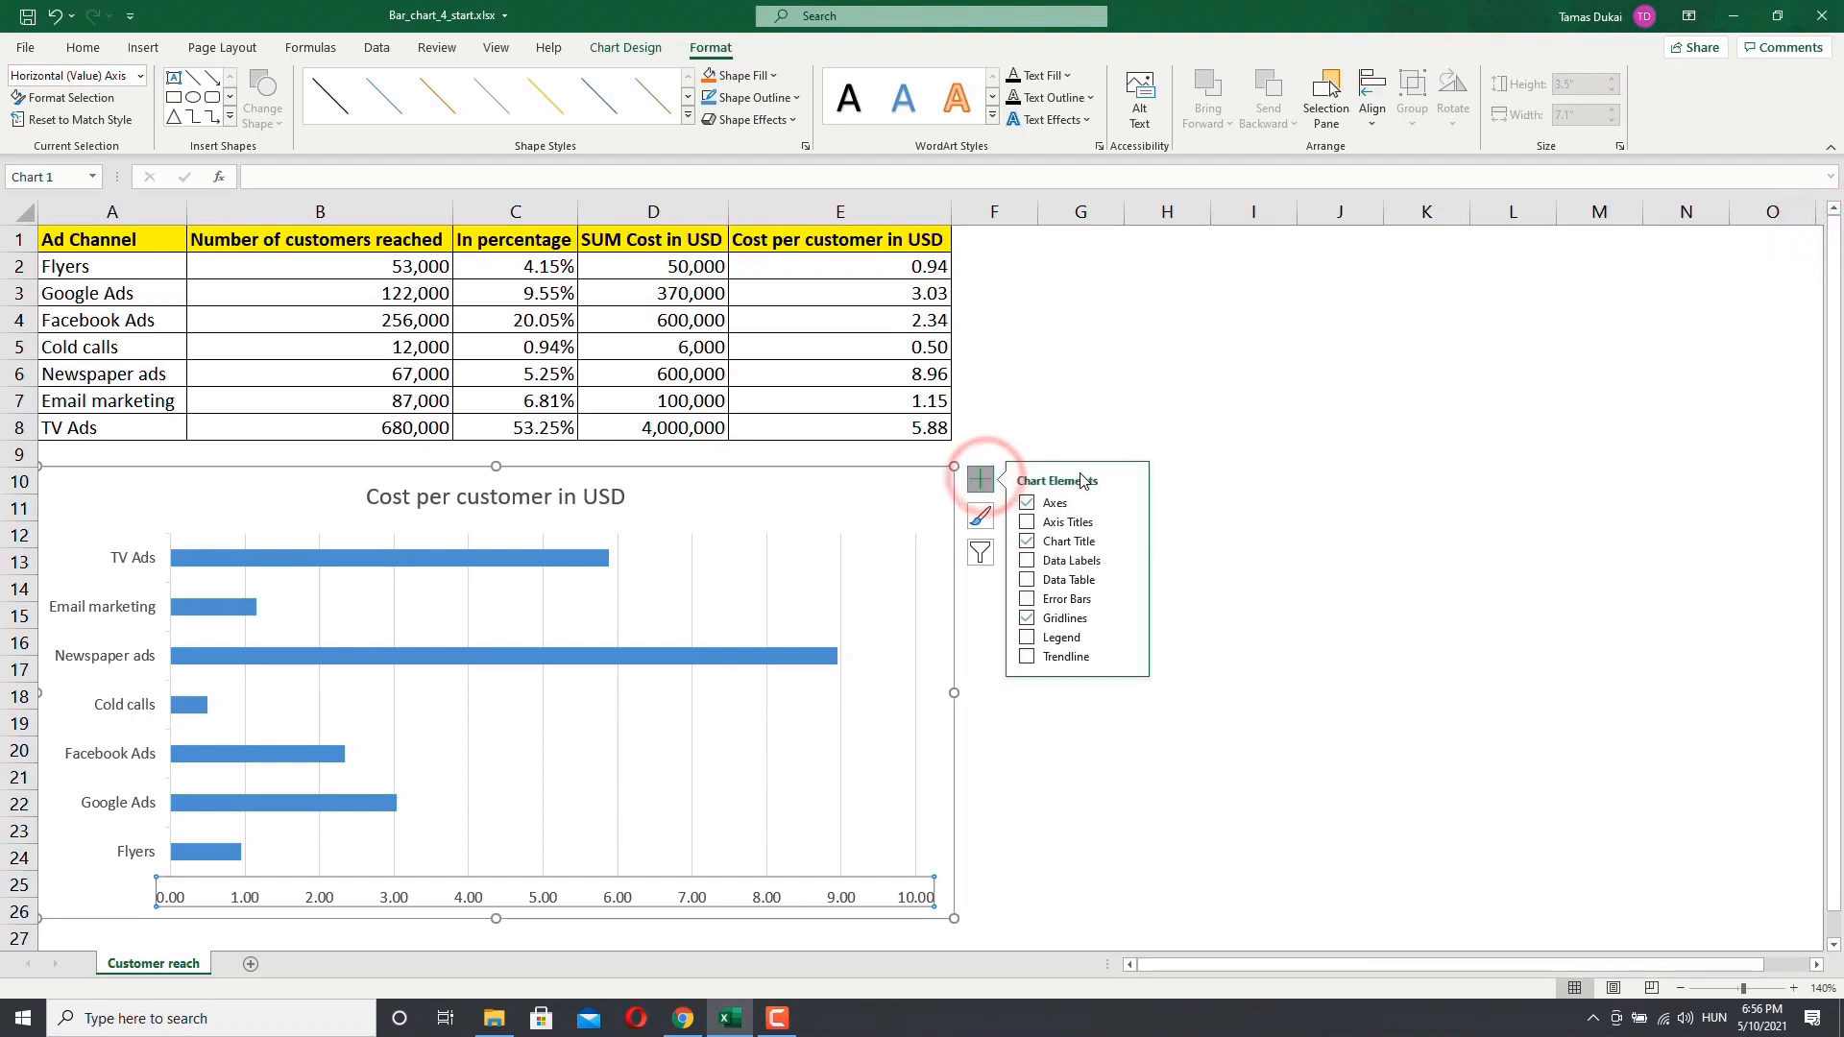
left_click(1026, 523)
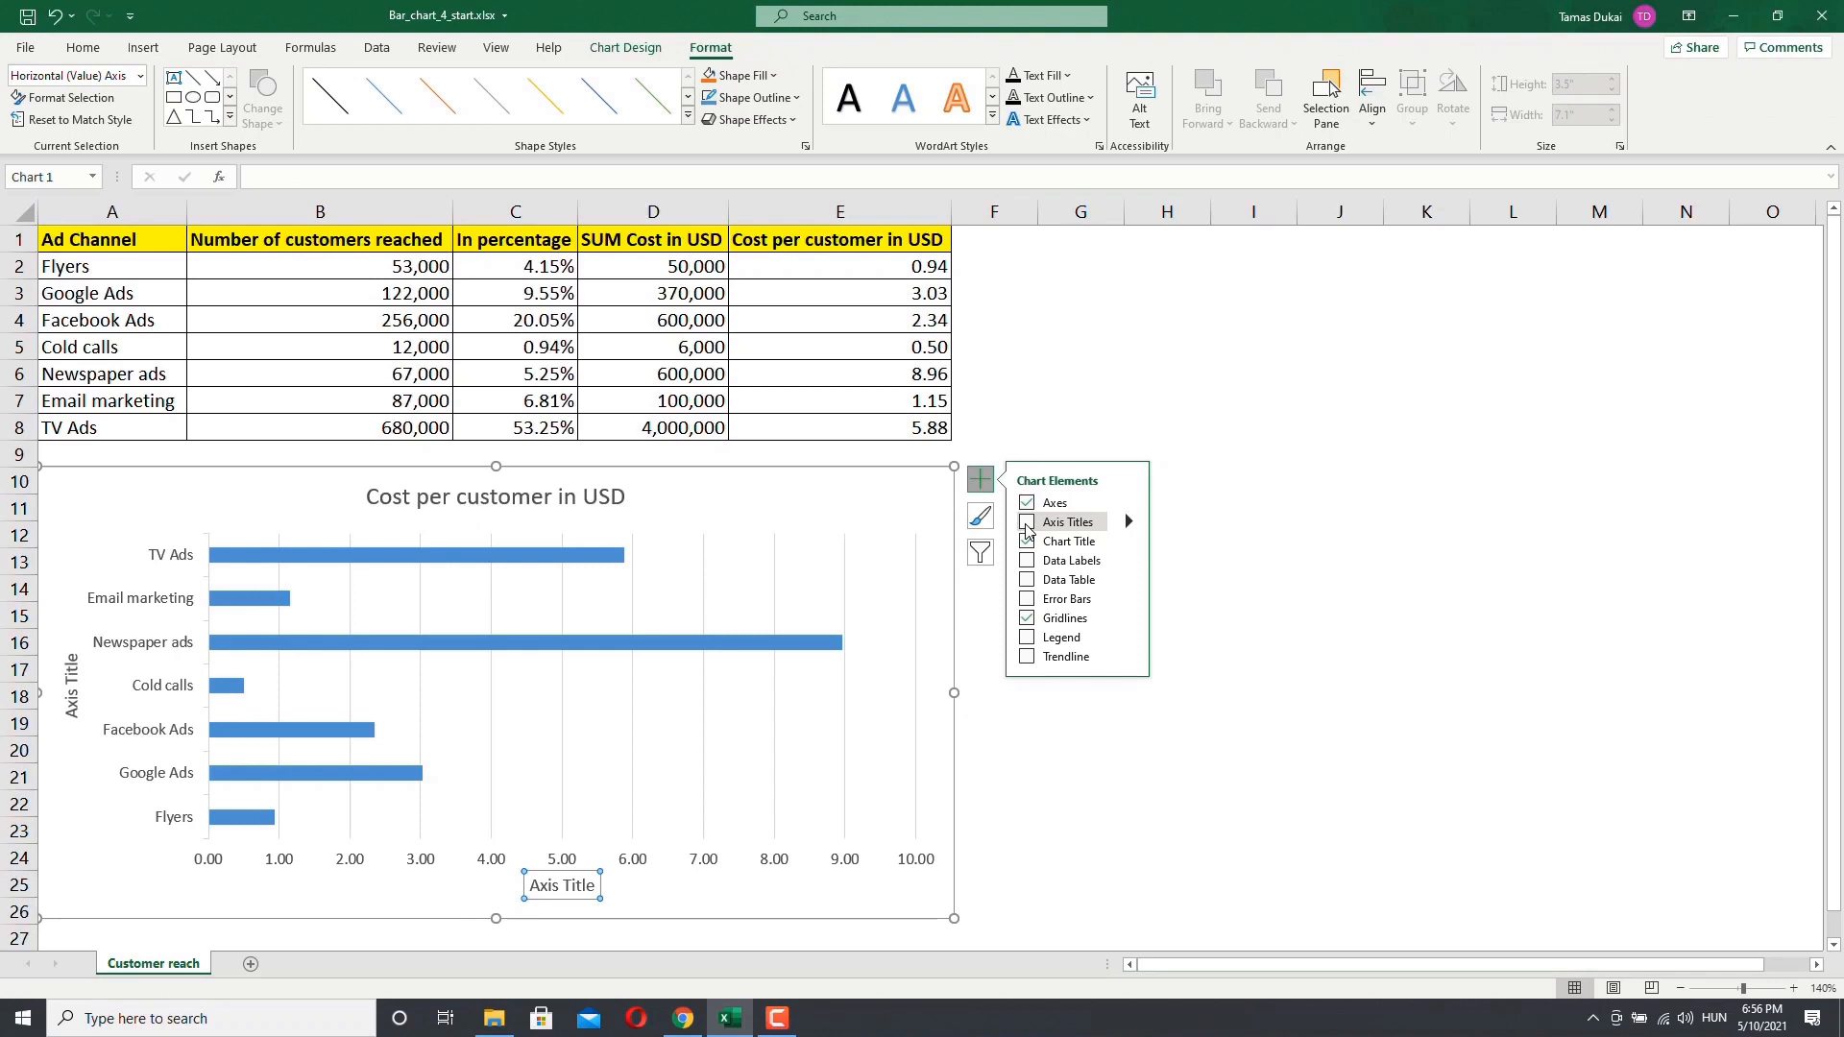
left_click(1027, 523)
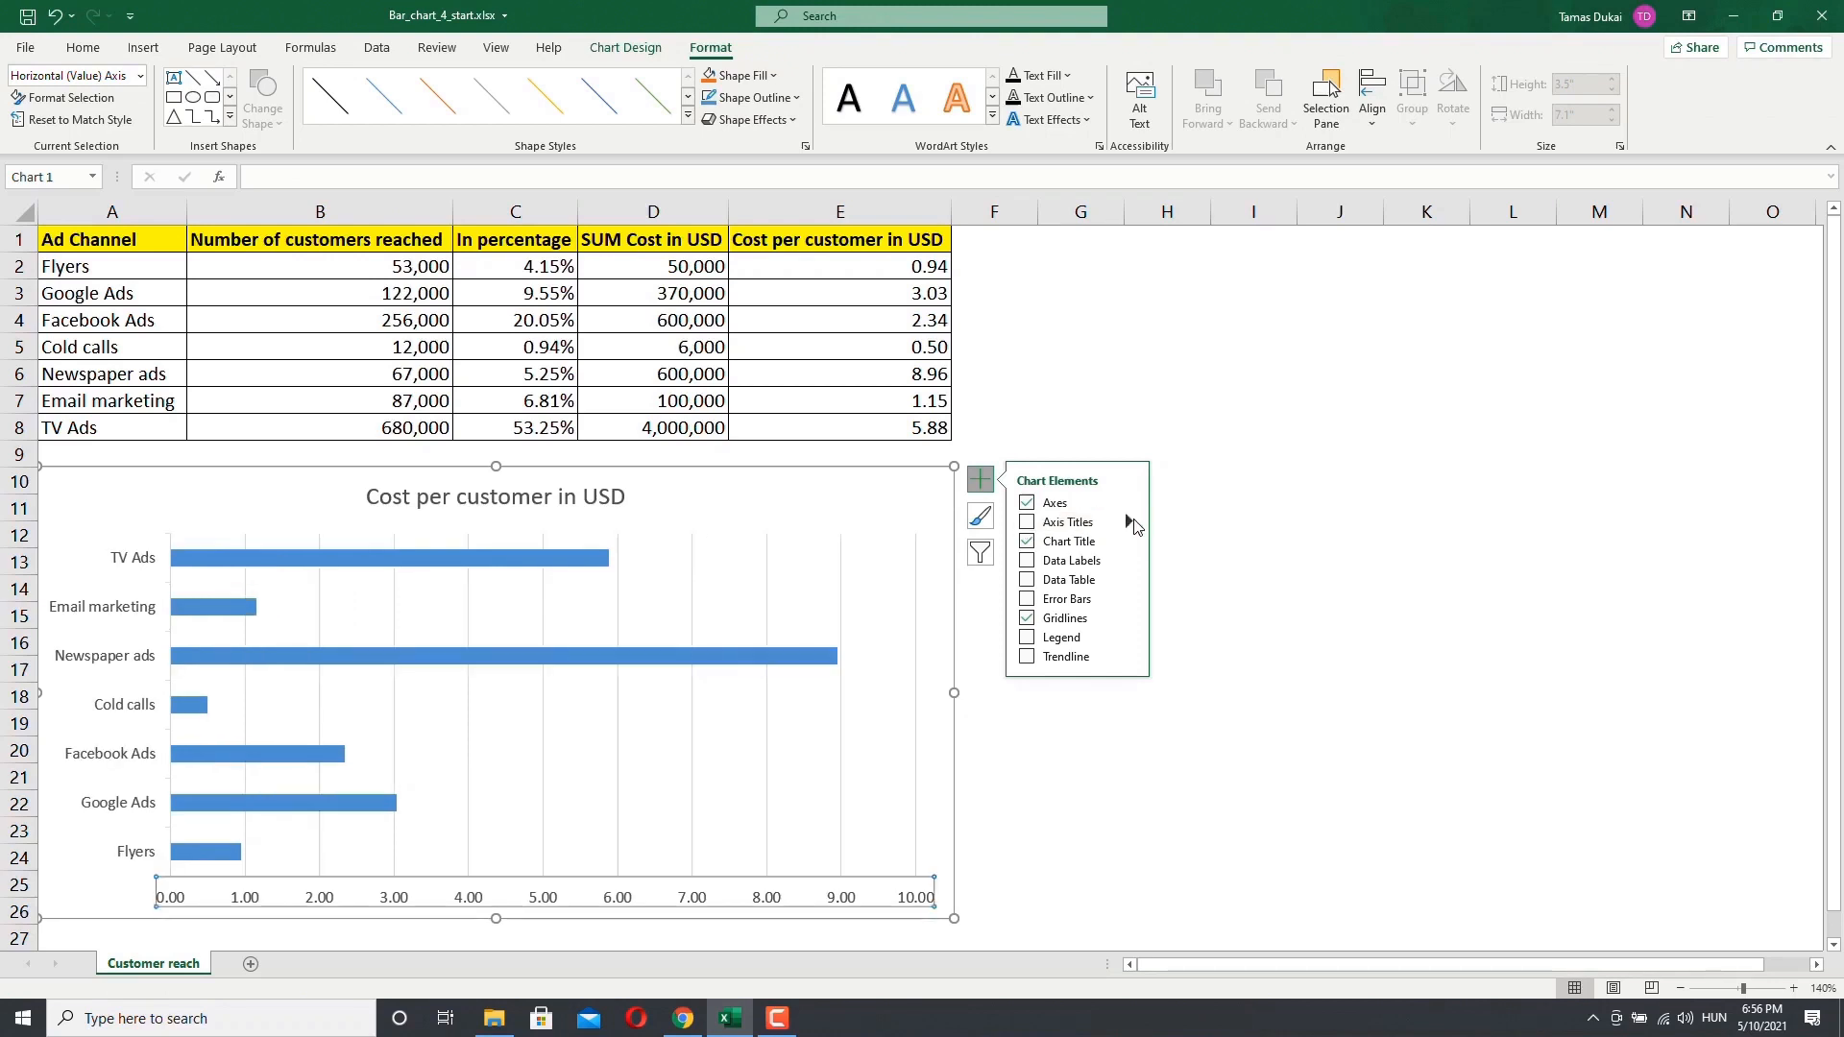
left_click(1131, 523)
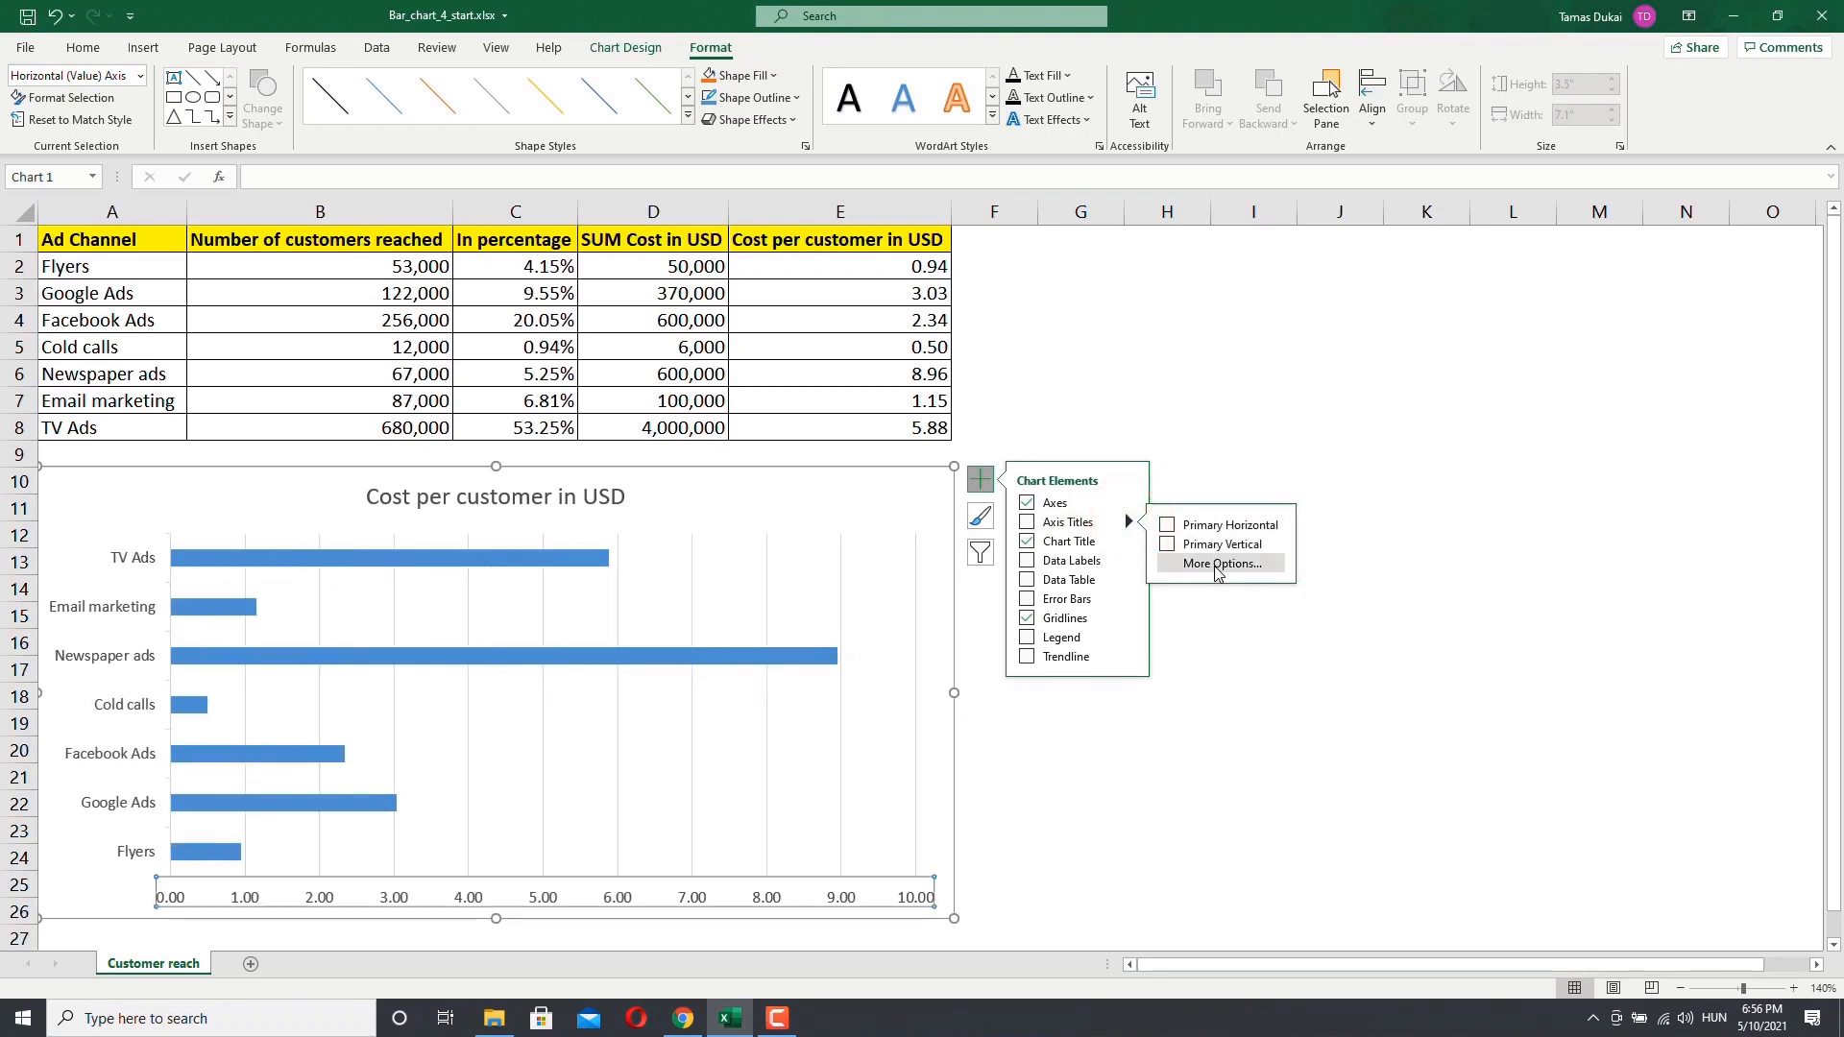
Step: Explore the chart title position options and its format pane without changing anything
left_click(1086, 542)
left_click(1086, 541)
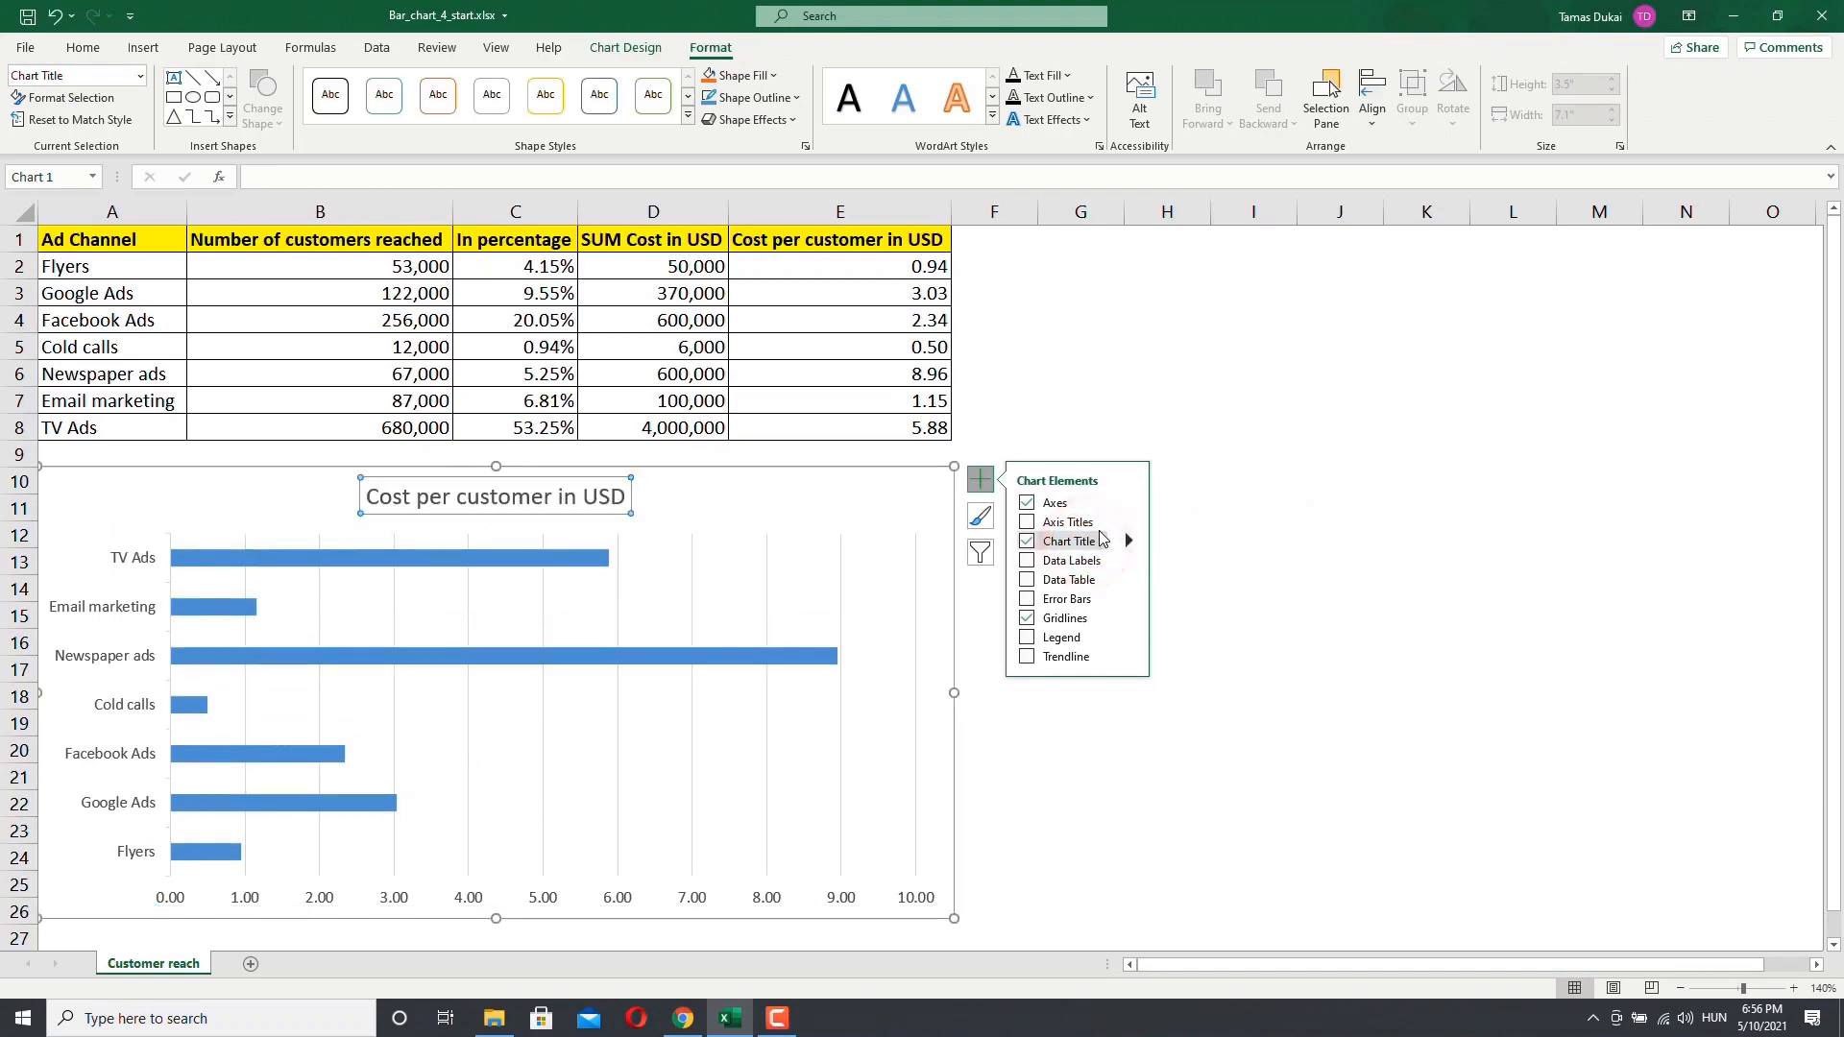
left_click(1130, 543)
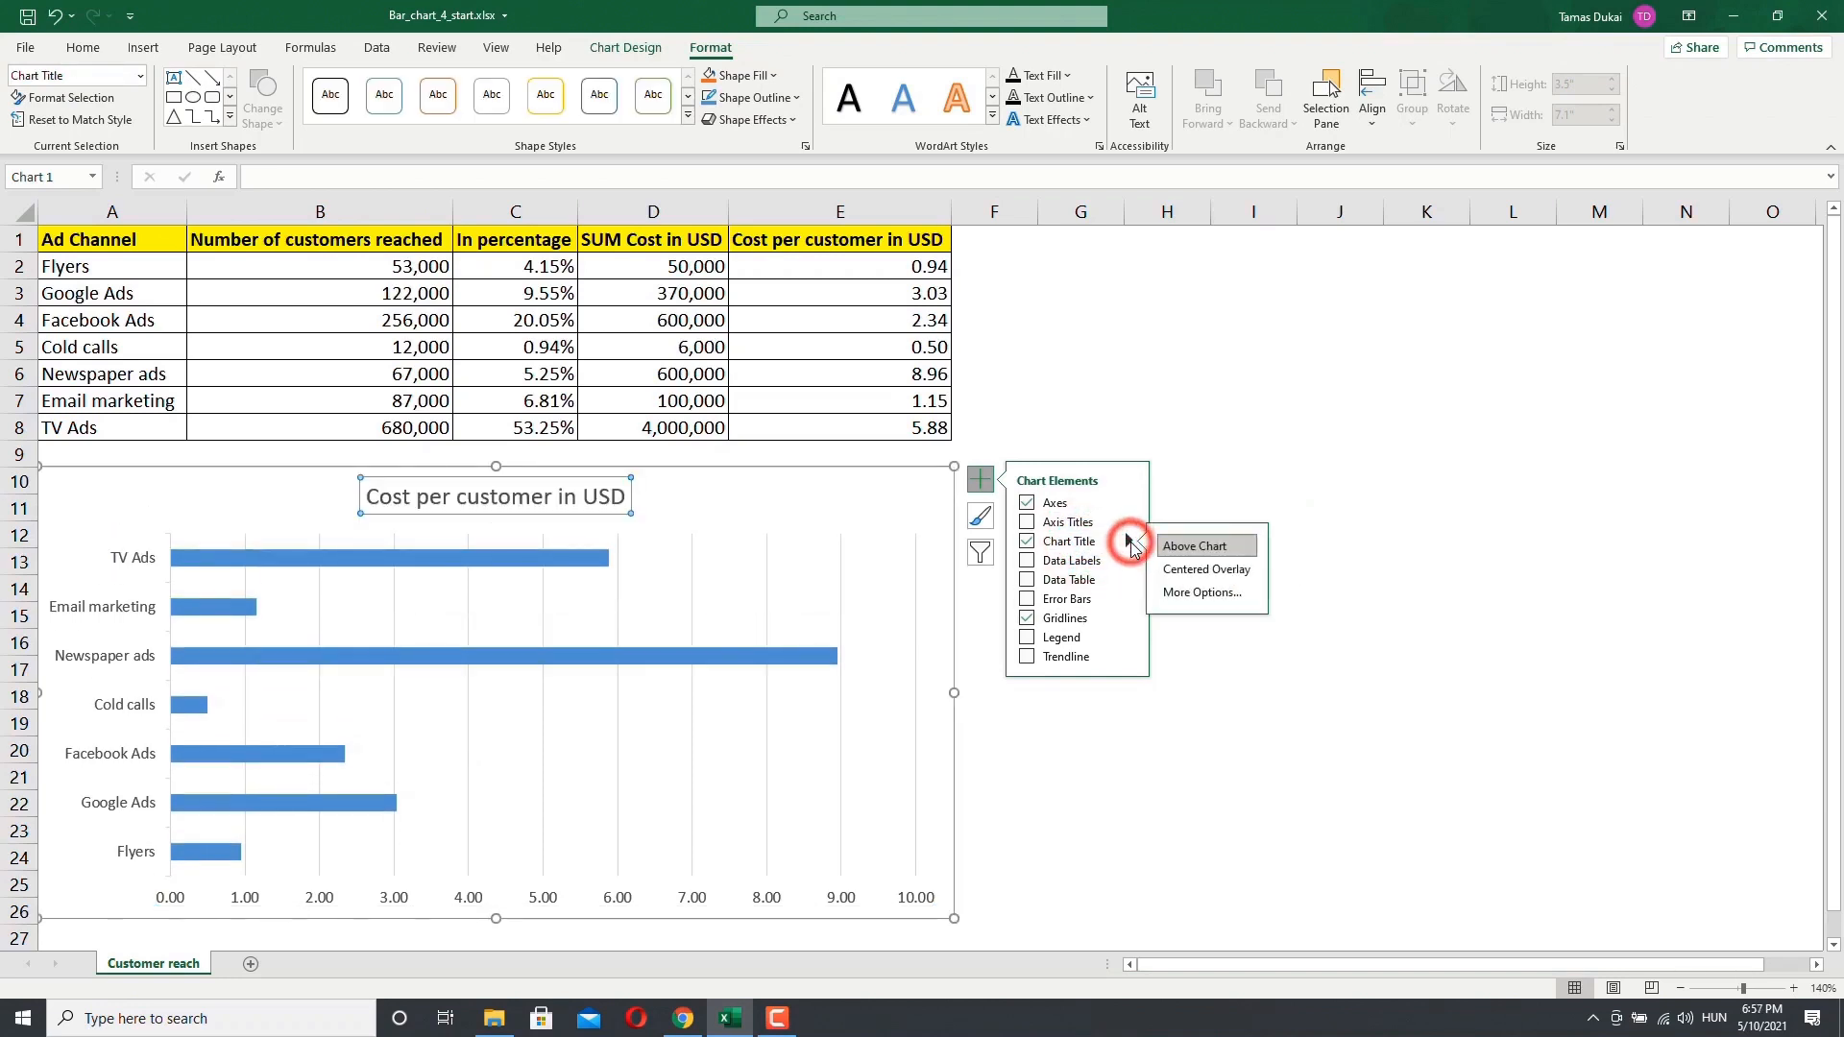
left_click(1197, 590)
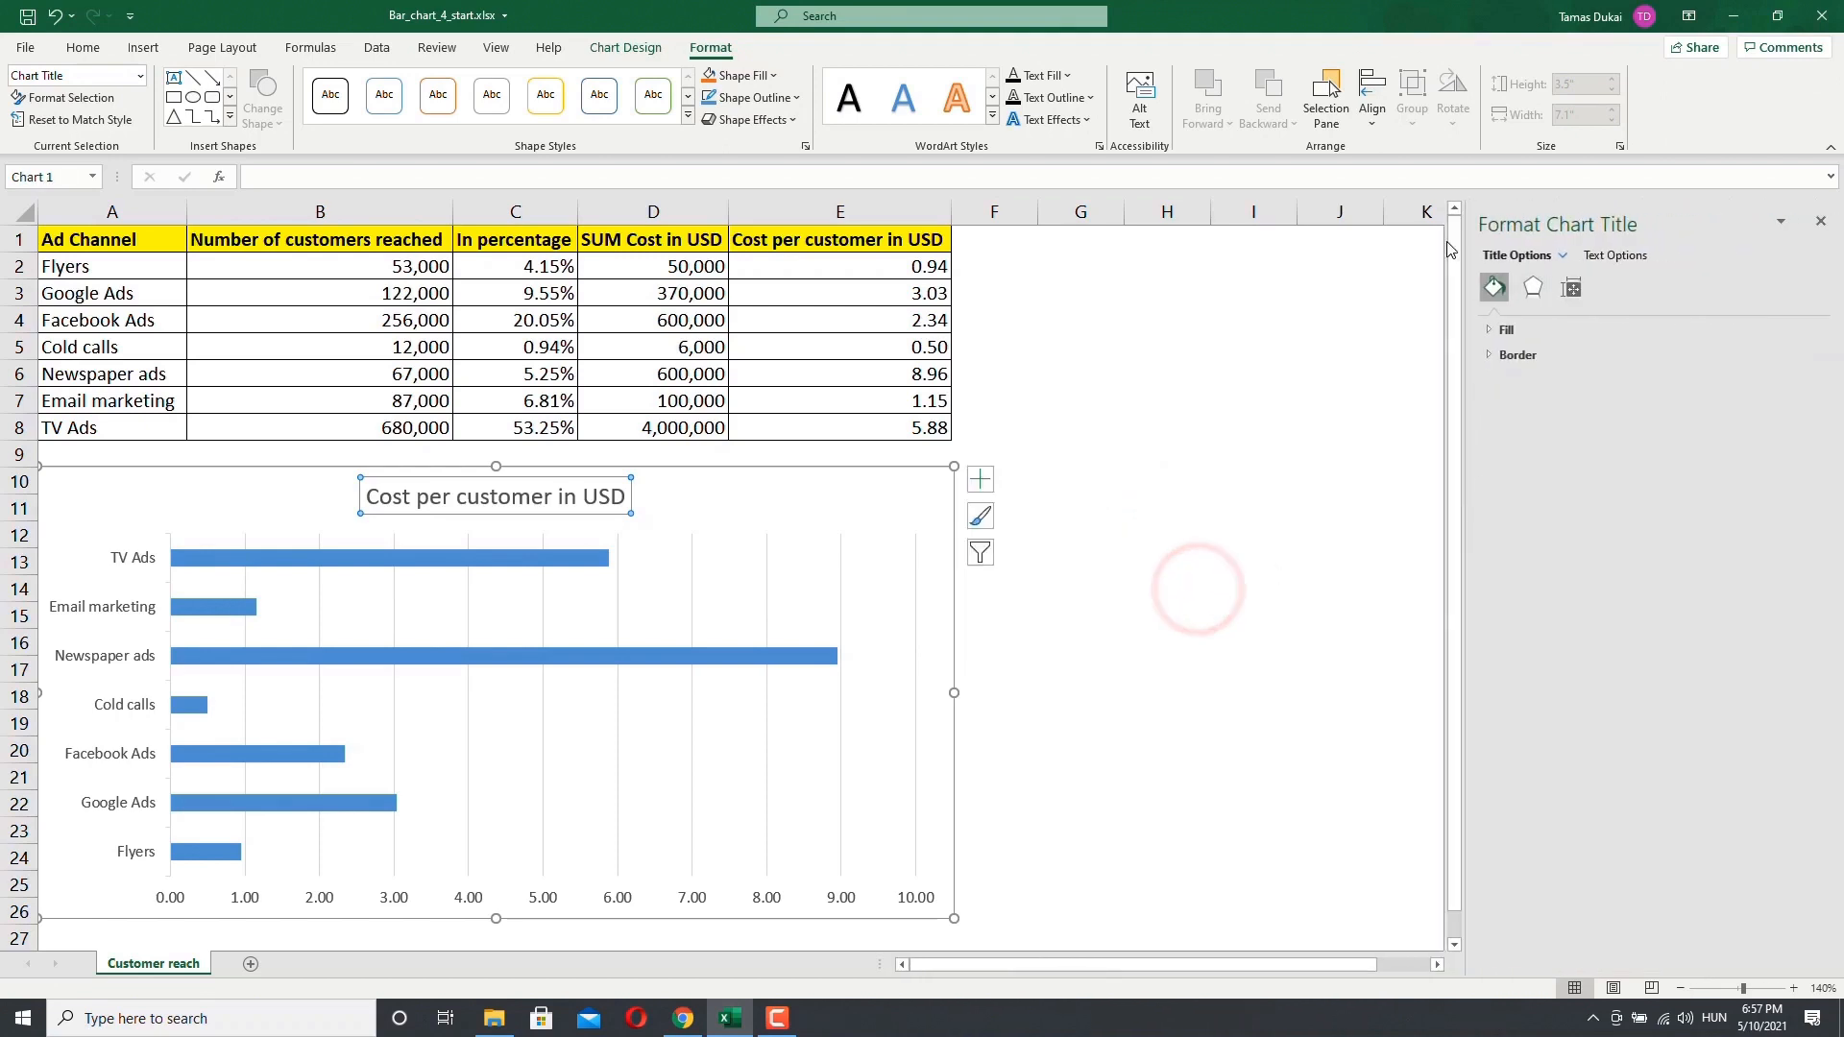
left_click(1819, 224)
left_click(980, 480)
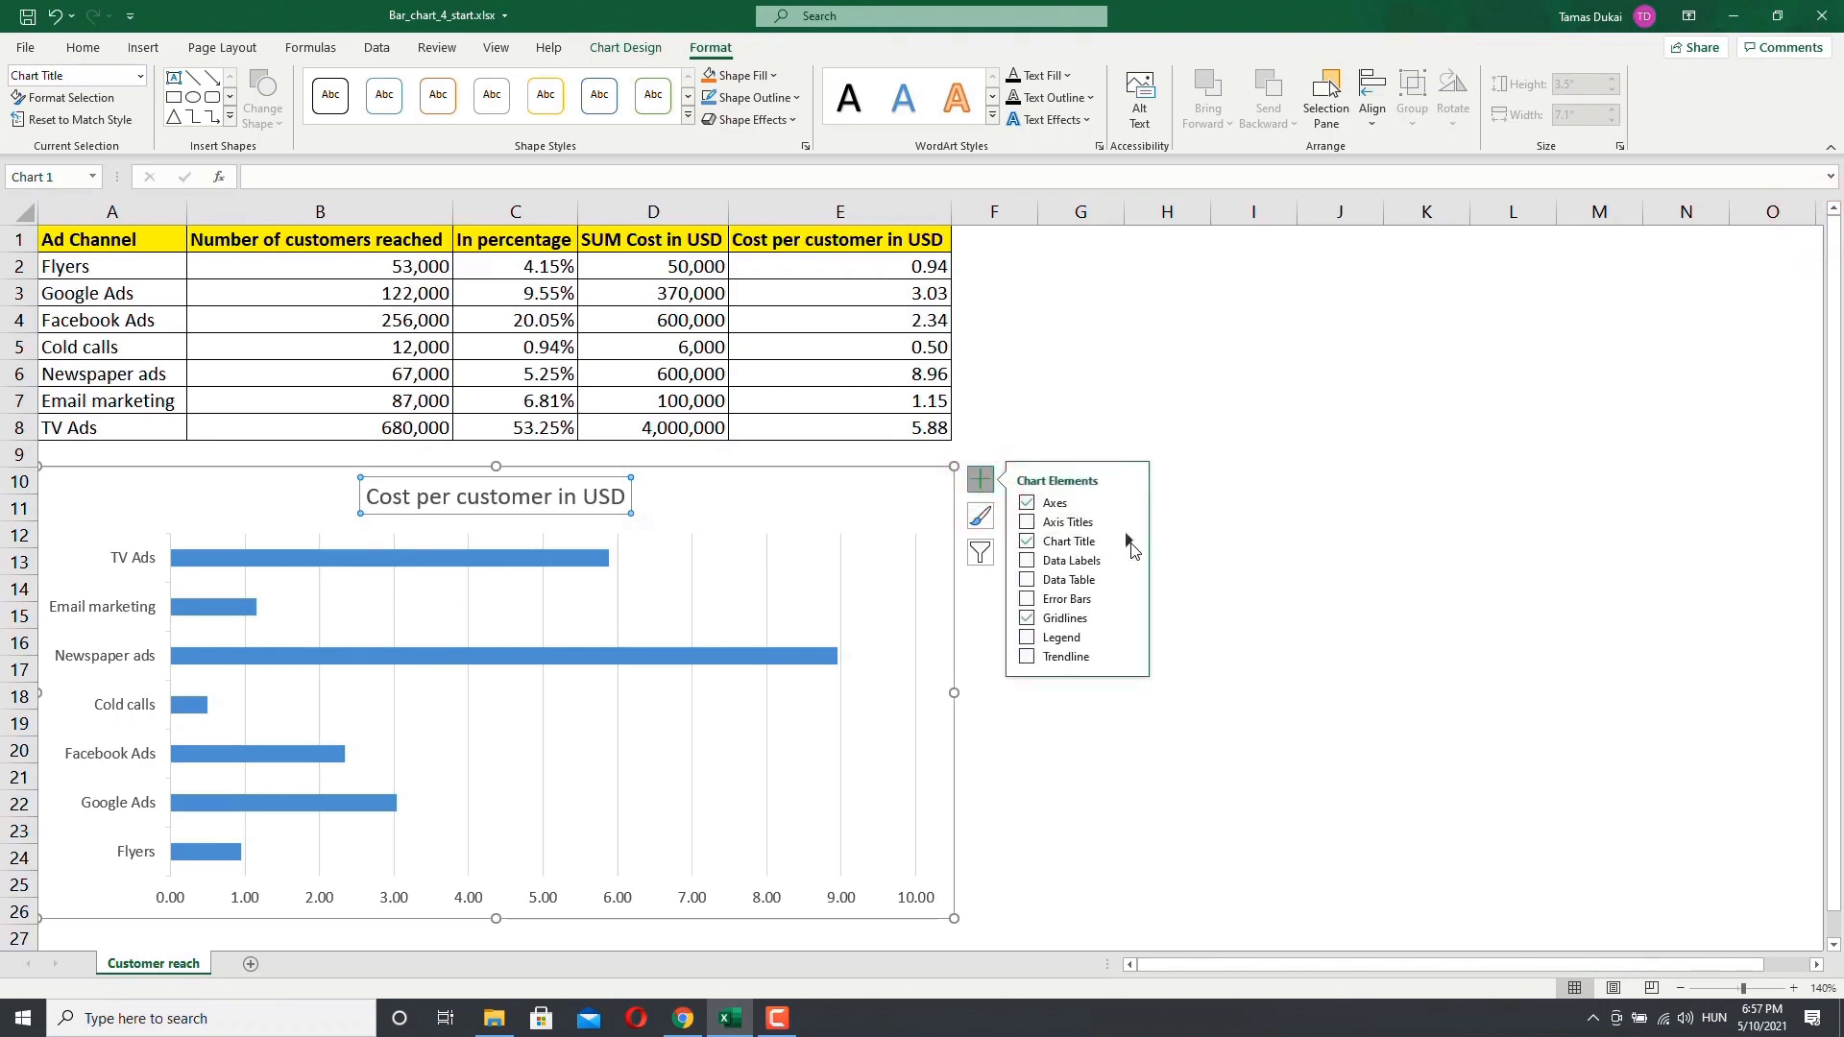
left_click(1129, 542)
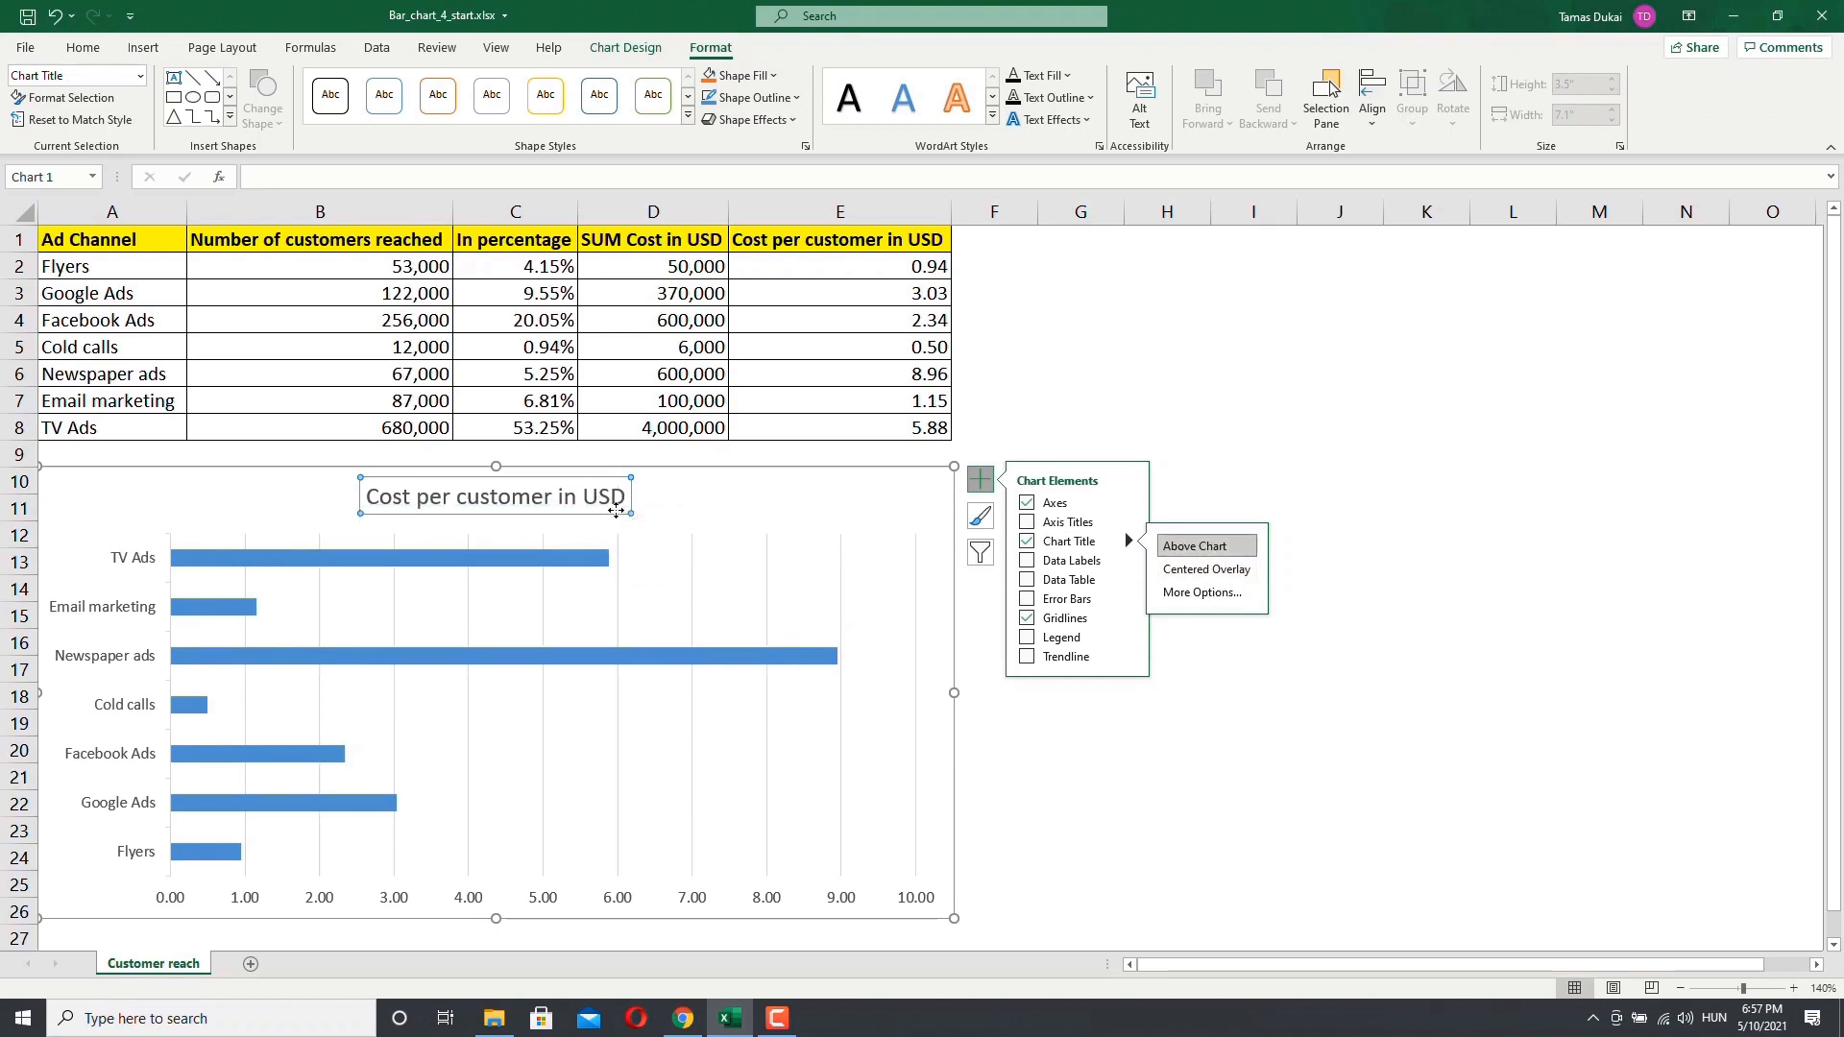
Step: Rename the chart title to Cost per customer in Dollars
left_click(614, 501)
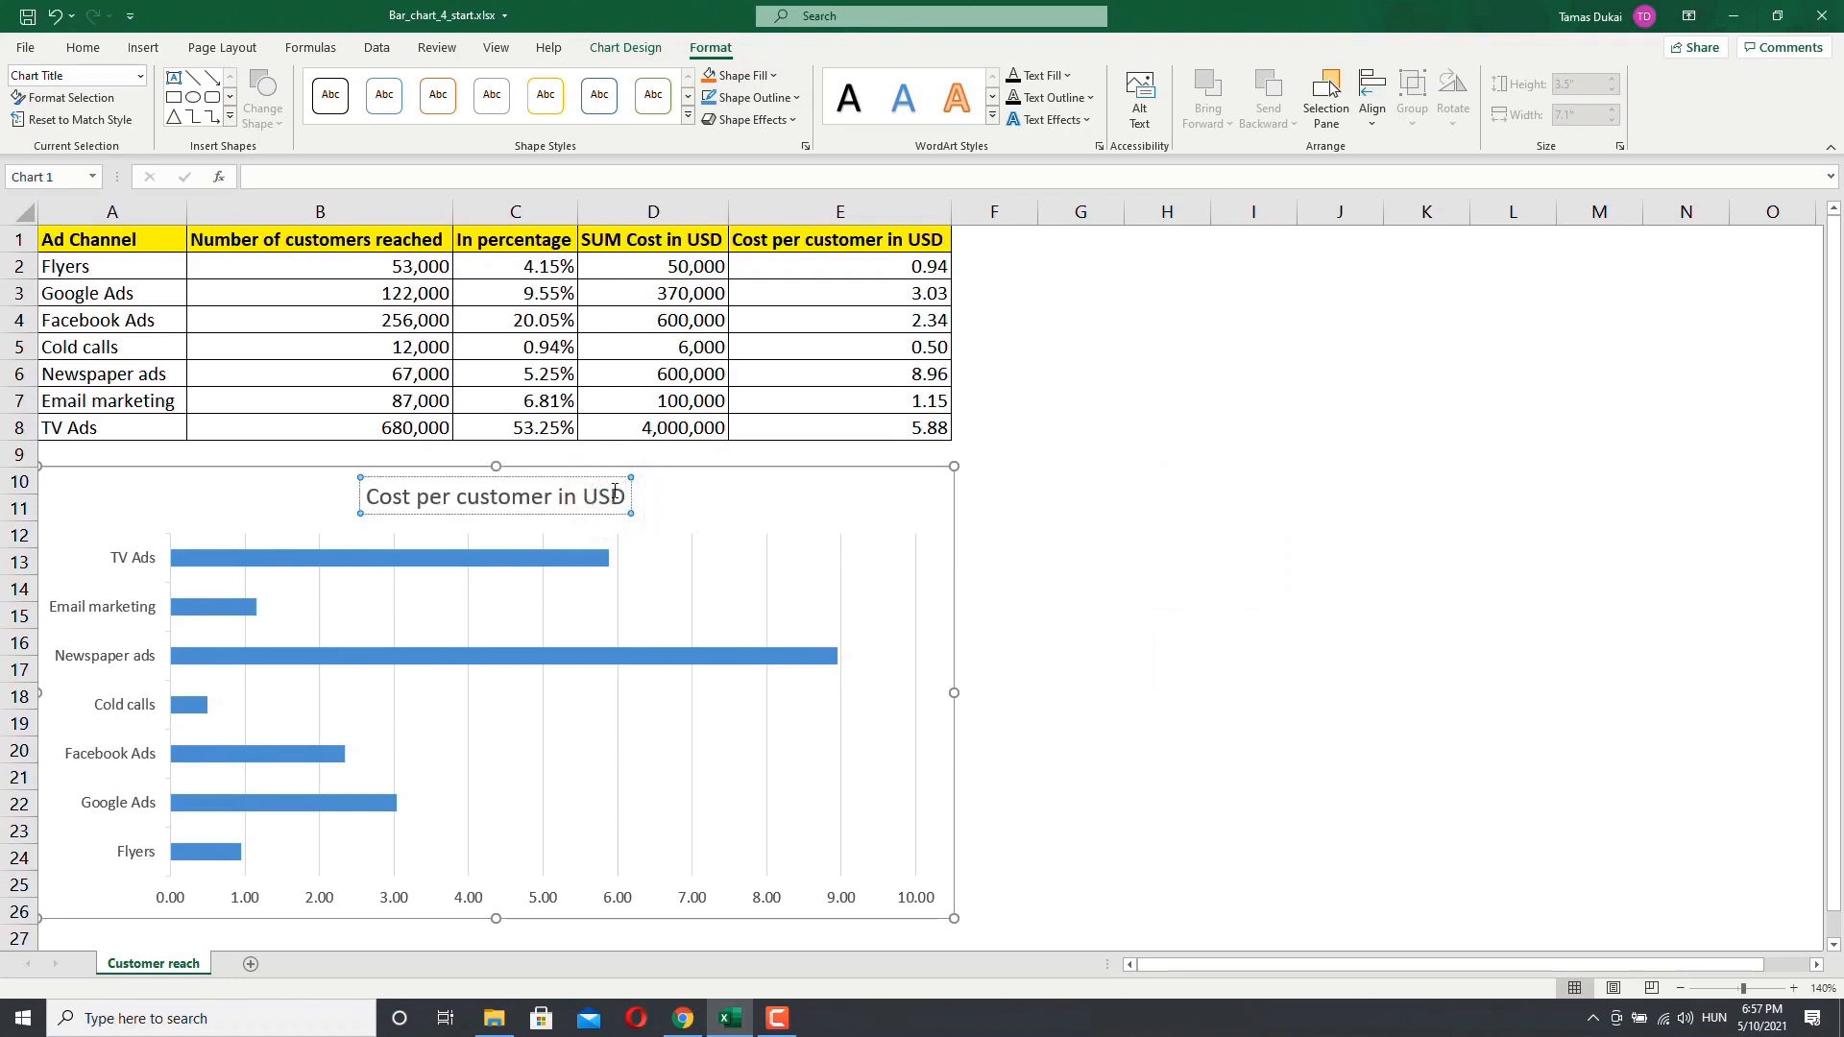
key("BackSpace")
key("BackSpace")
key("BackSpace")
type("Do")
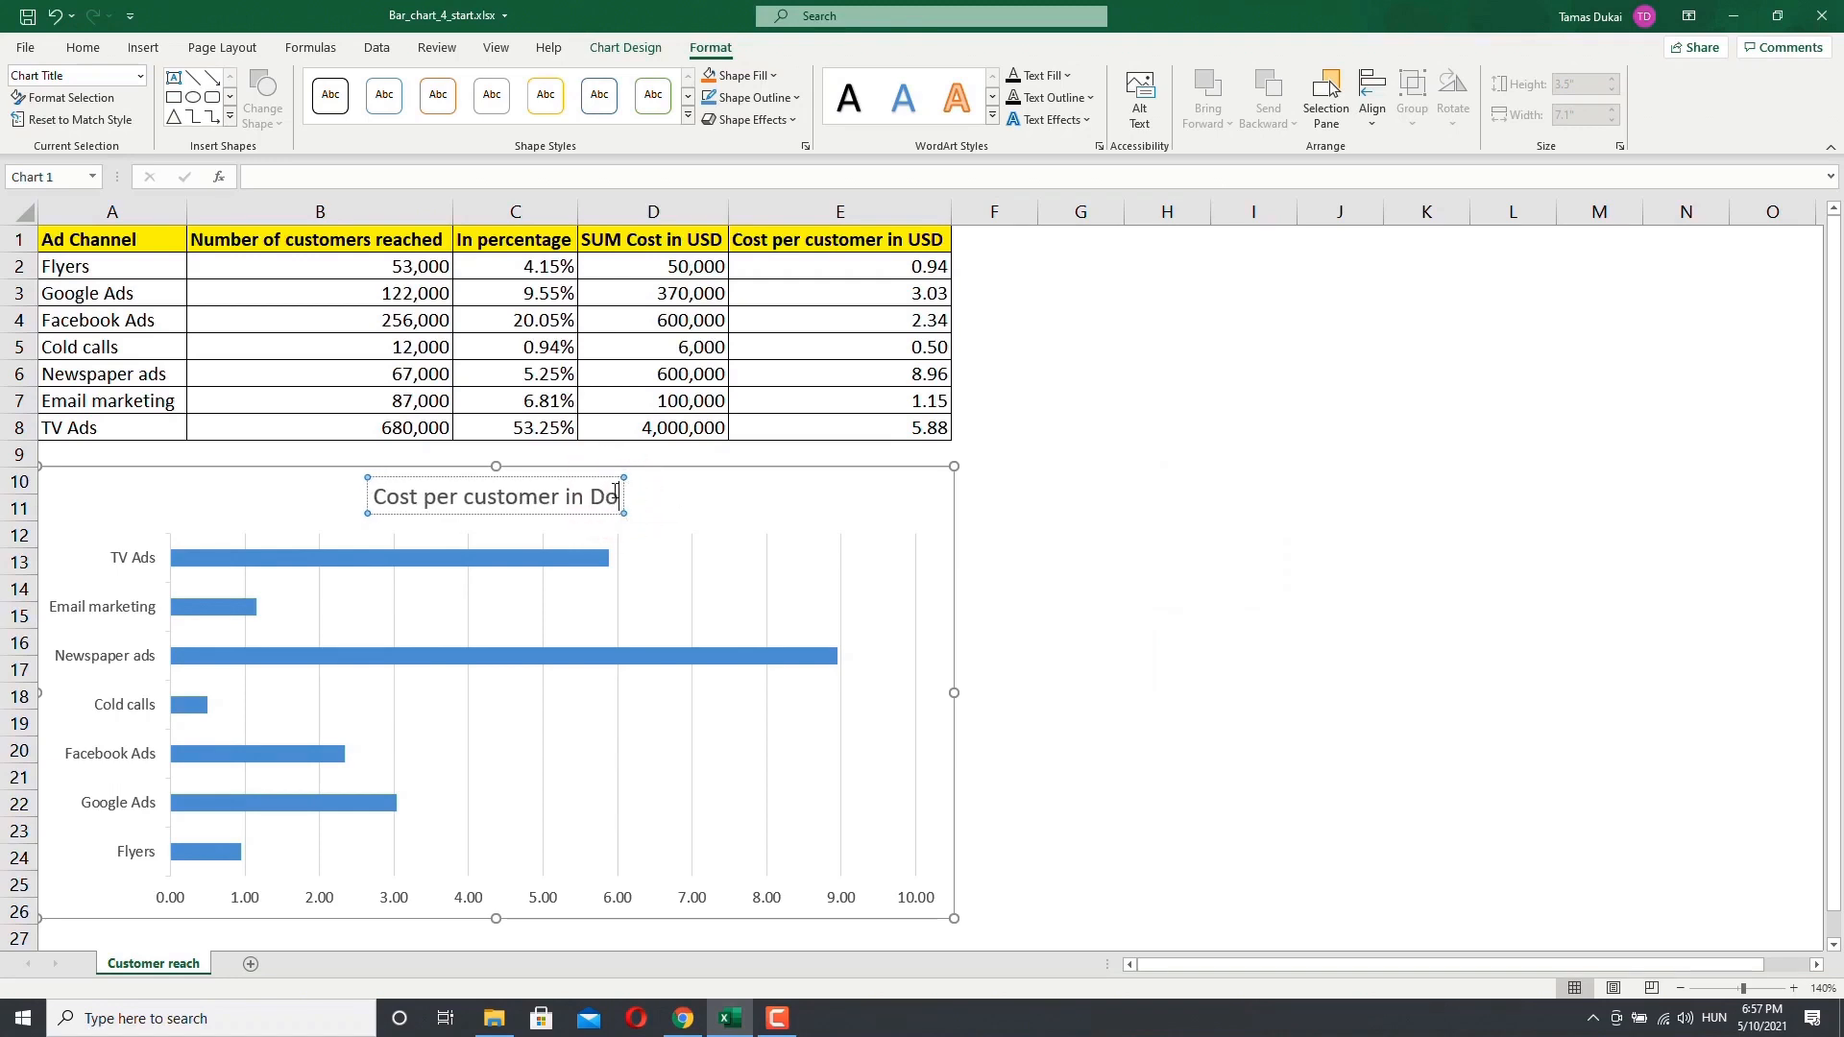
type("llars")
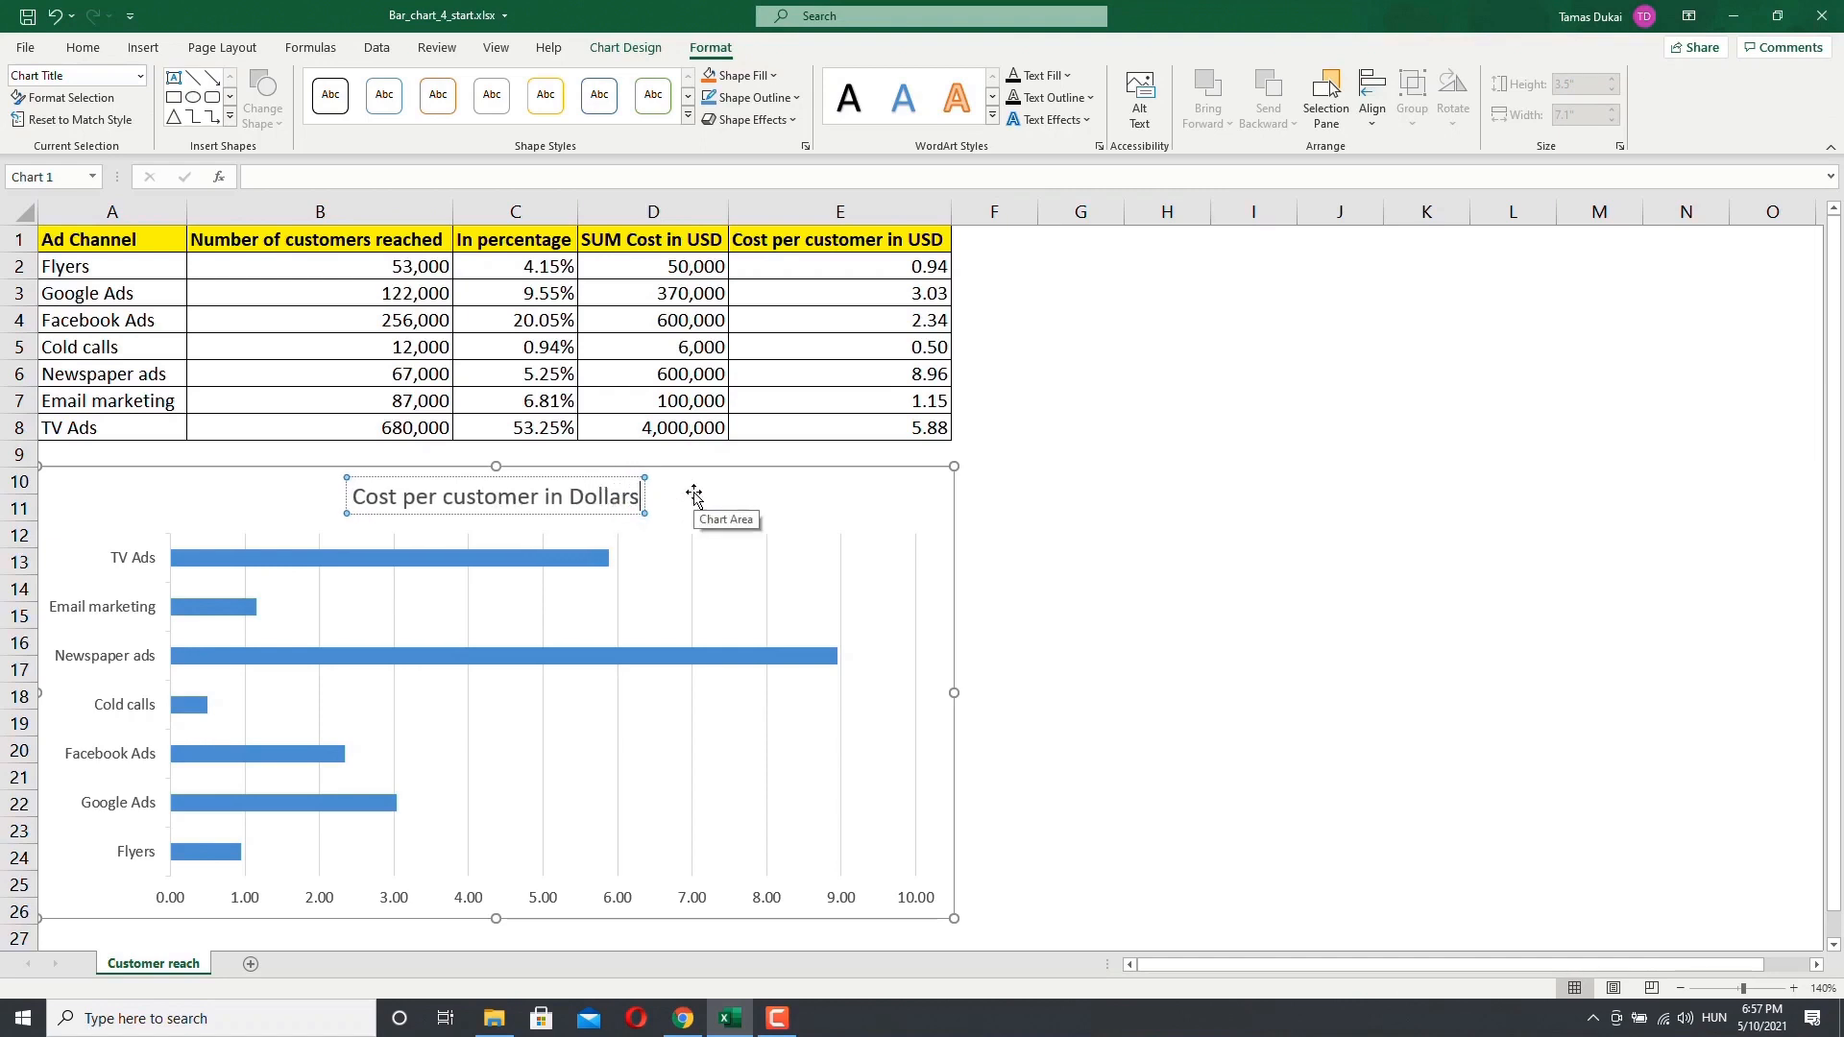
key("Return")
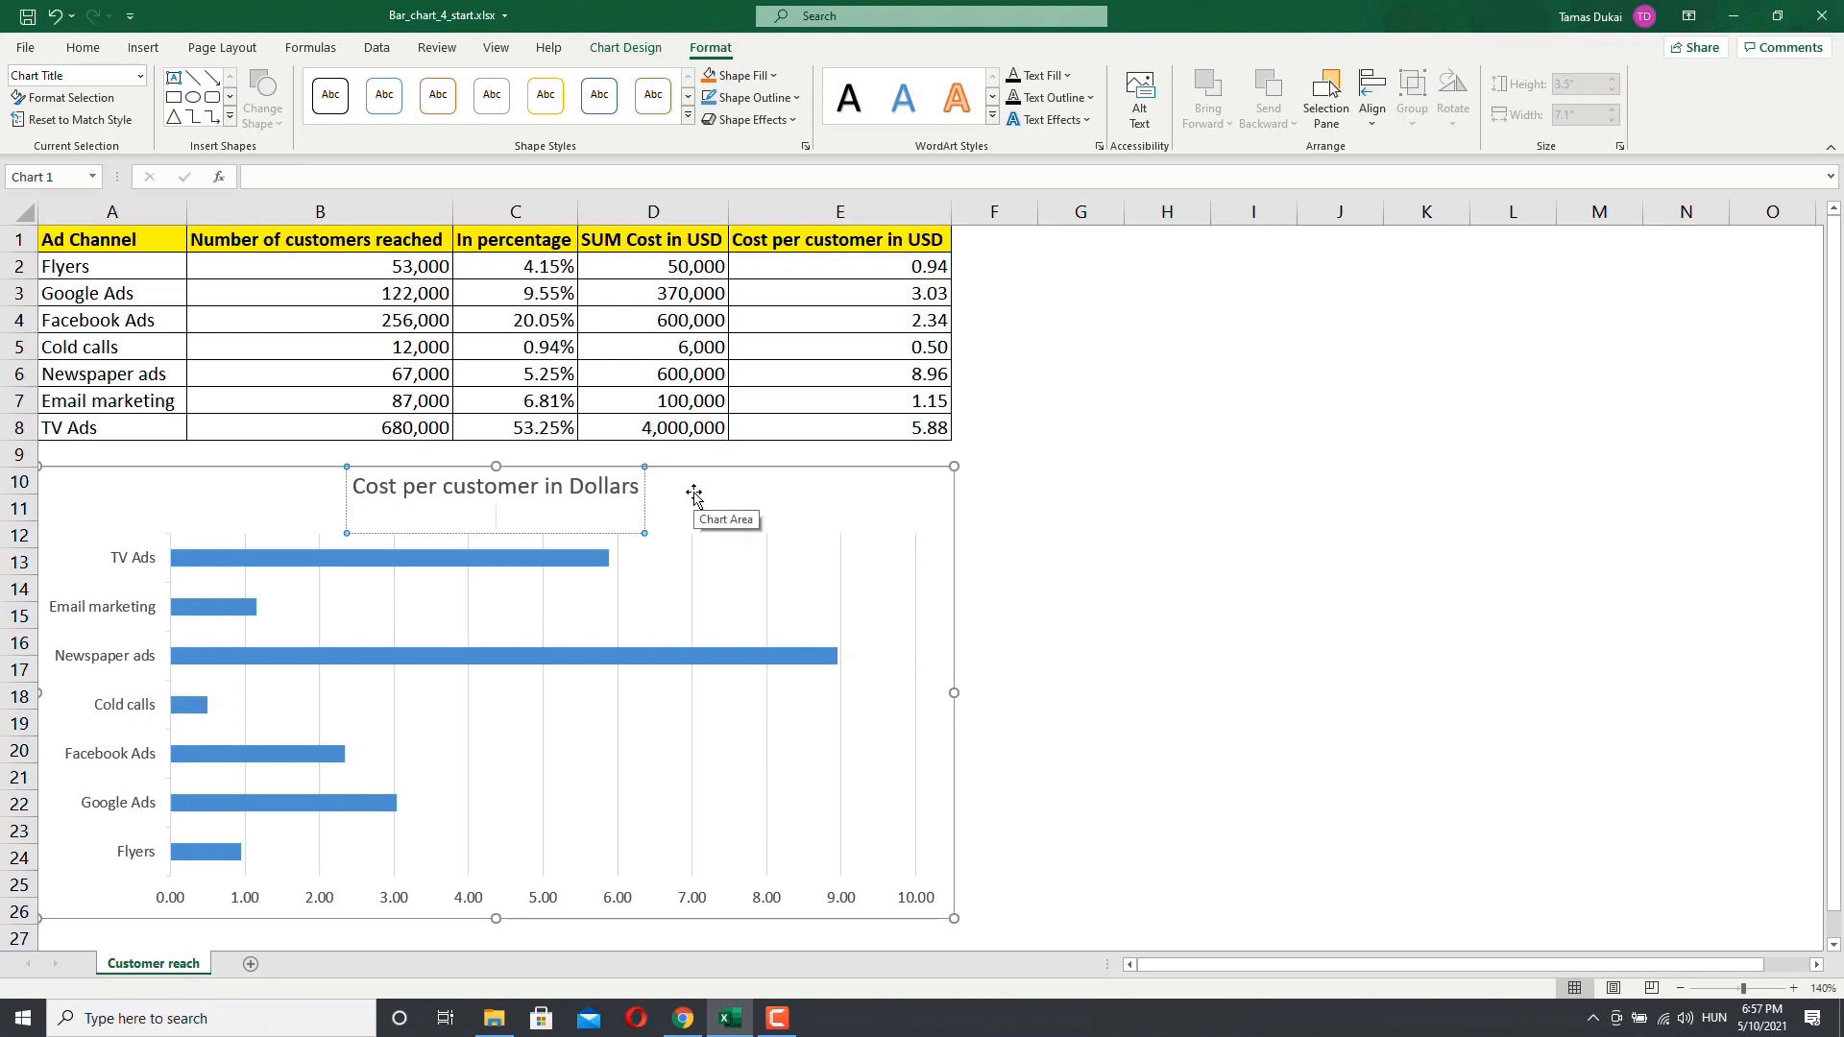
key("BackSpace")
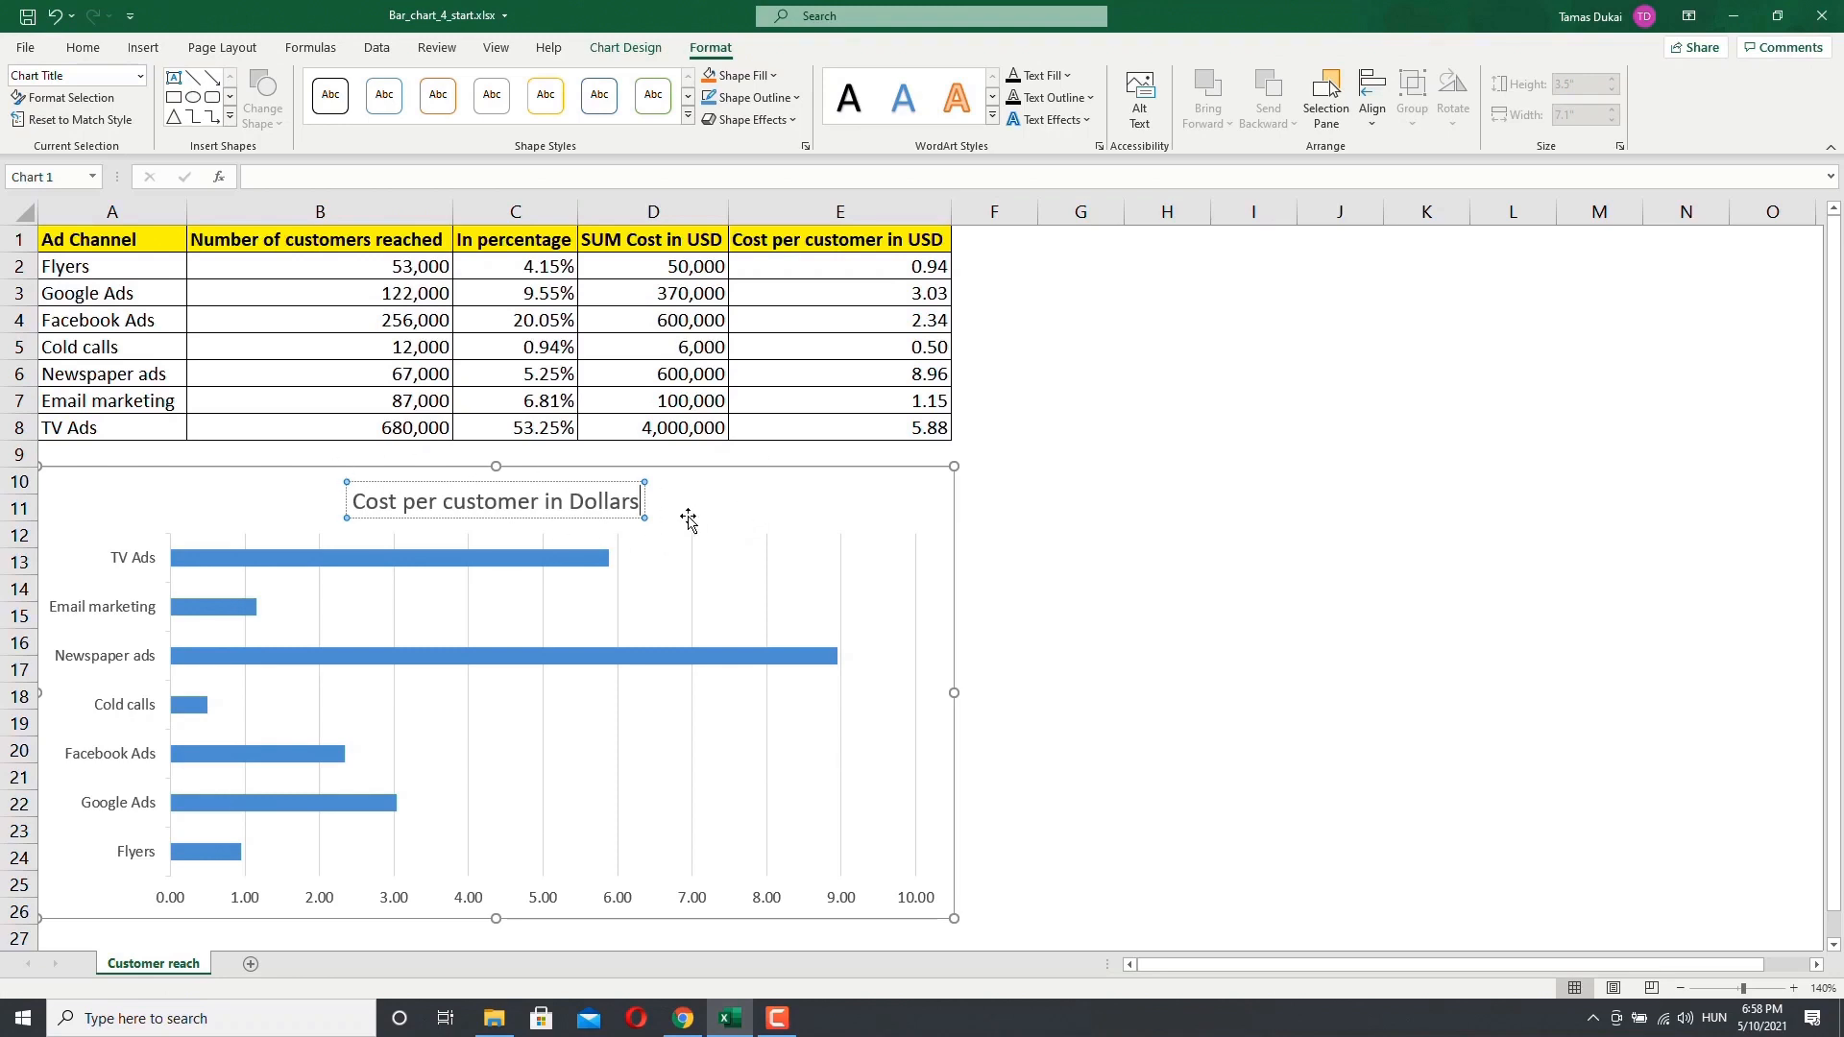
Step: Add data labels to the chart's bars
left_click(697, 497)
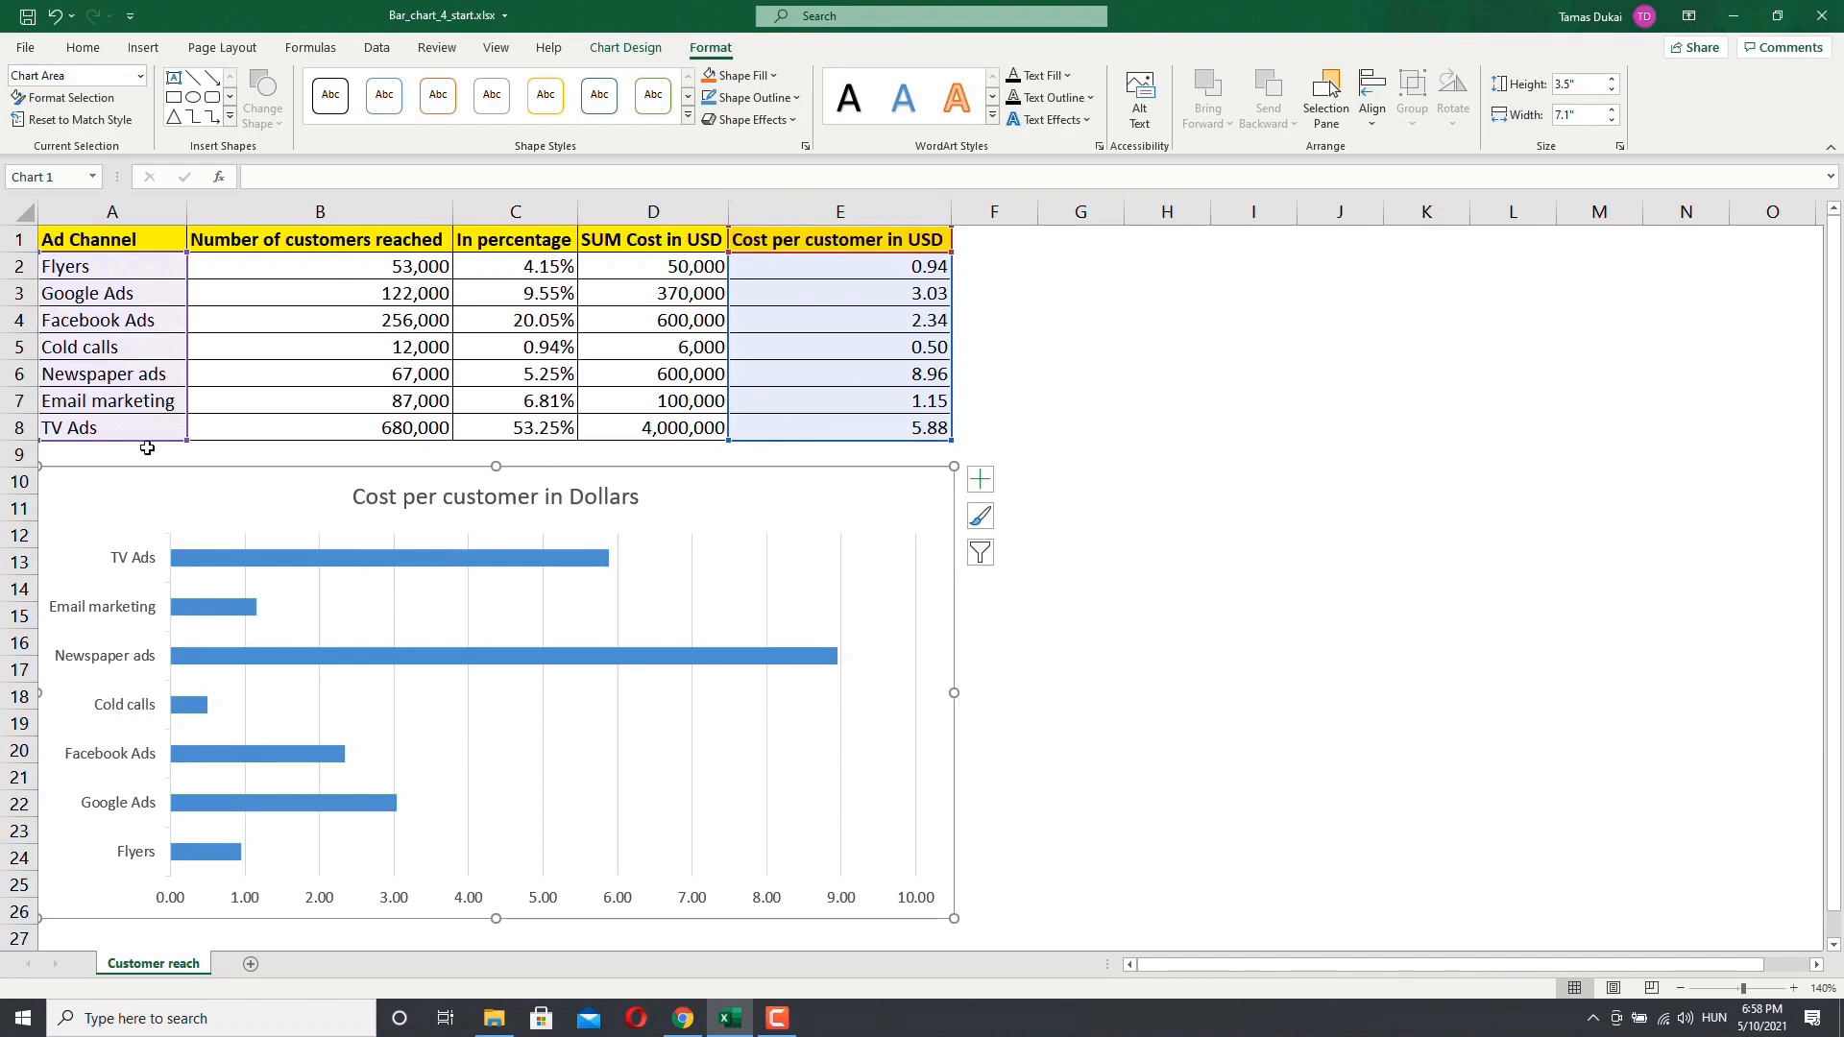
left_click(981, 483)
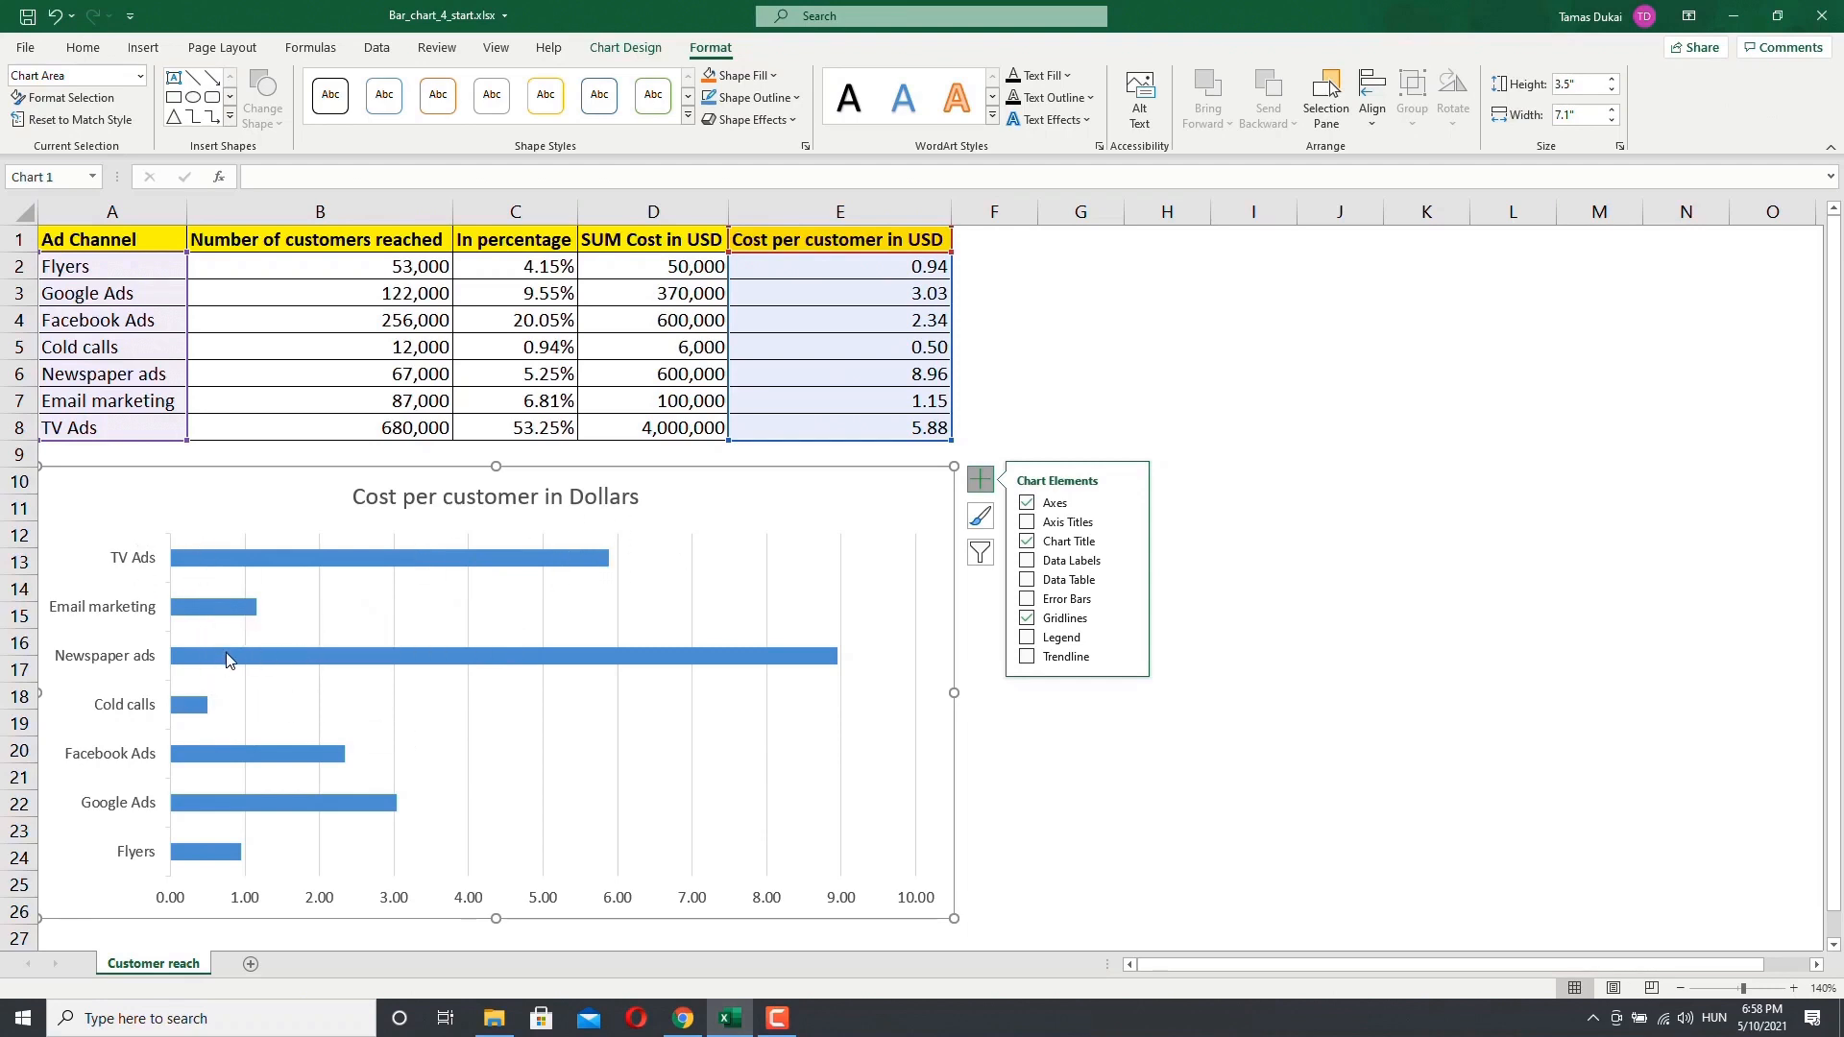
mouse_move(227, 654)
left_click(1026, 562)
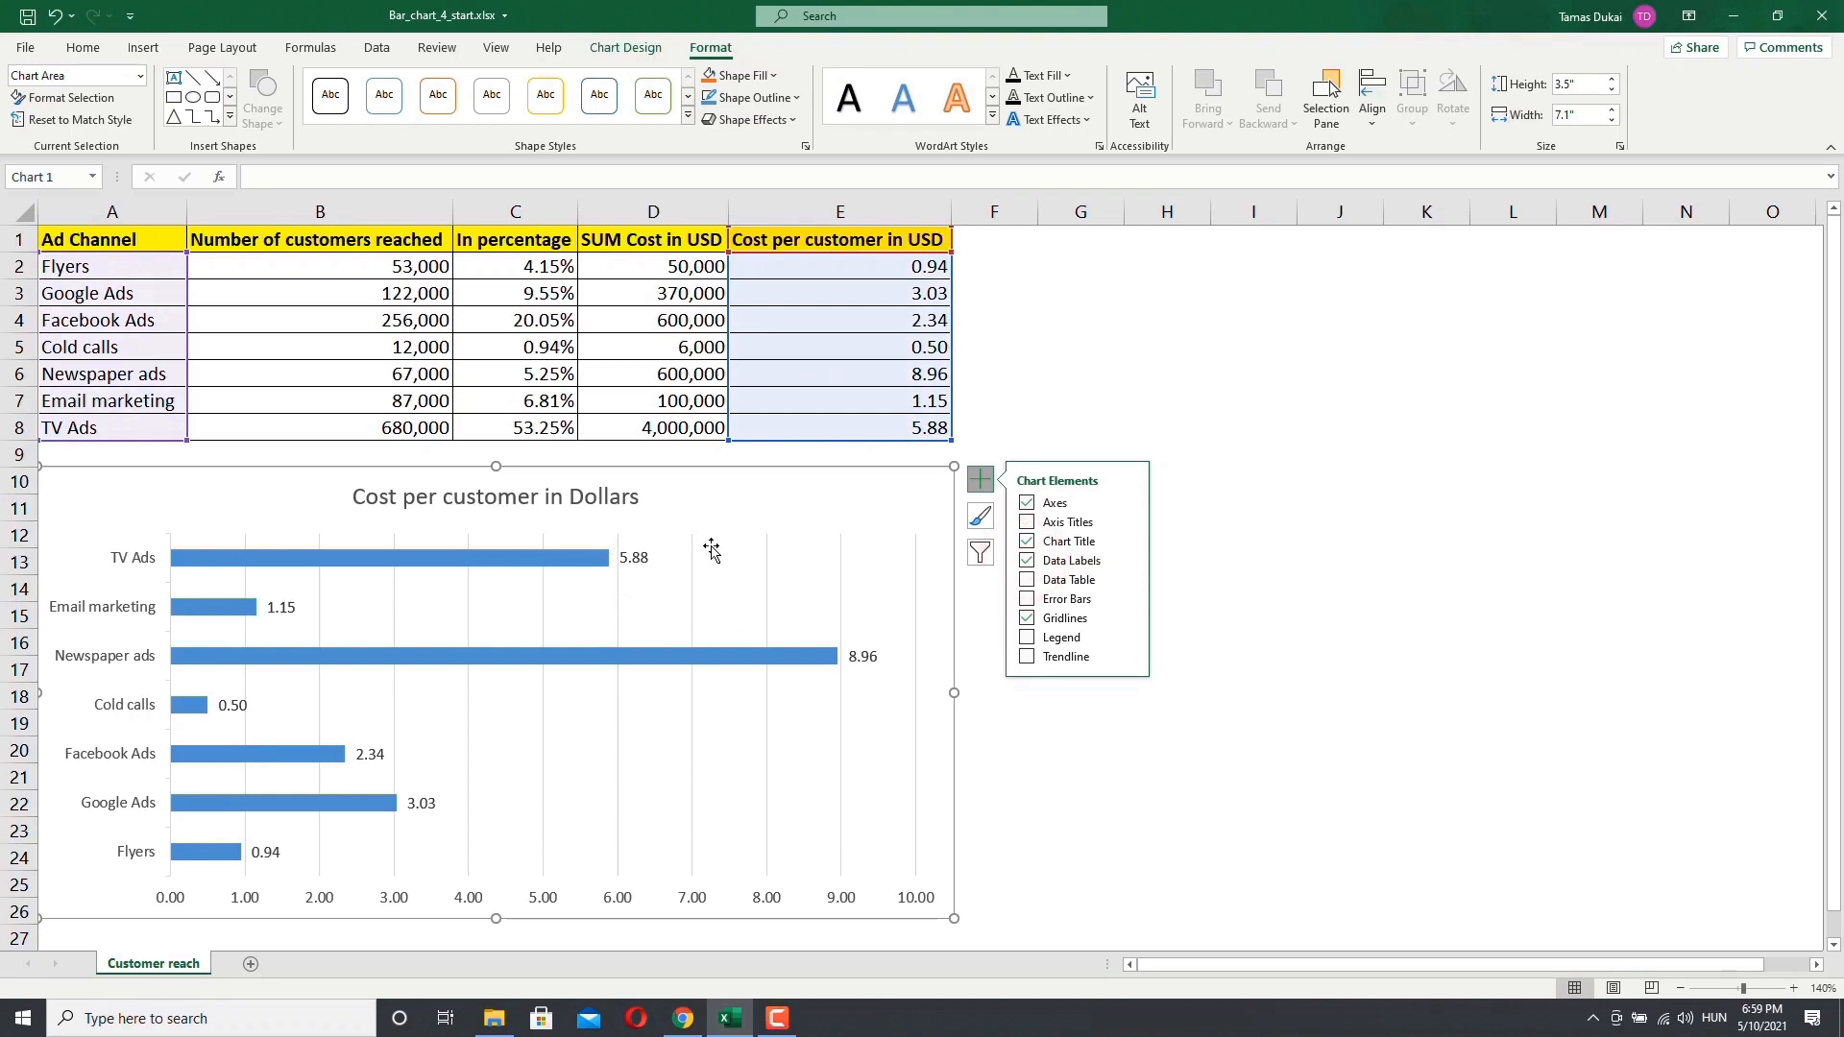
Step: Open the data label format options and toggle the series name on and off in the labels
left_click(1126, 562)
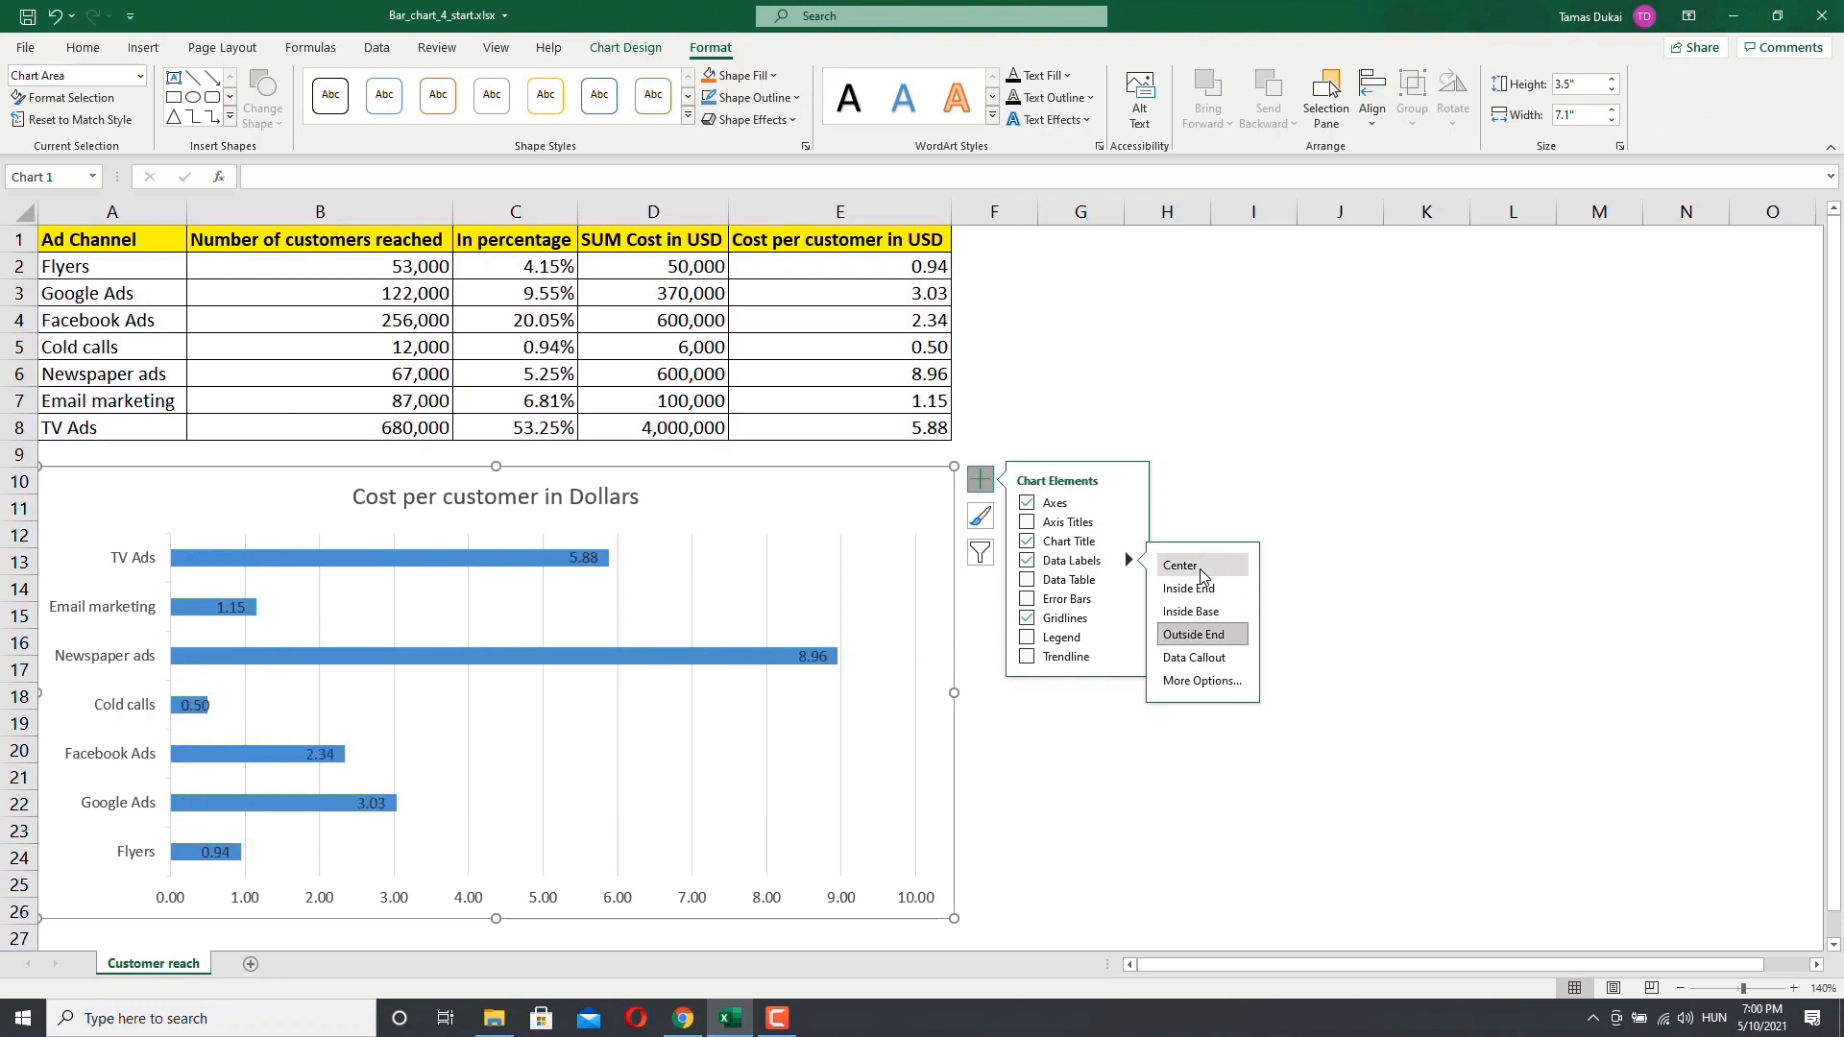
left_click(1202, 682)
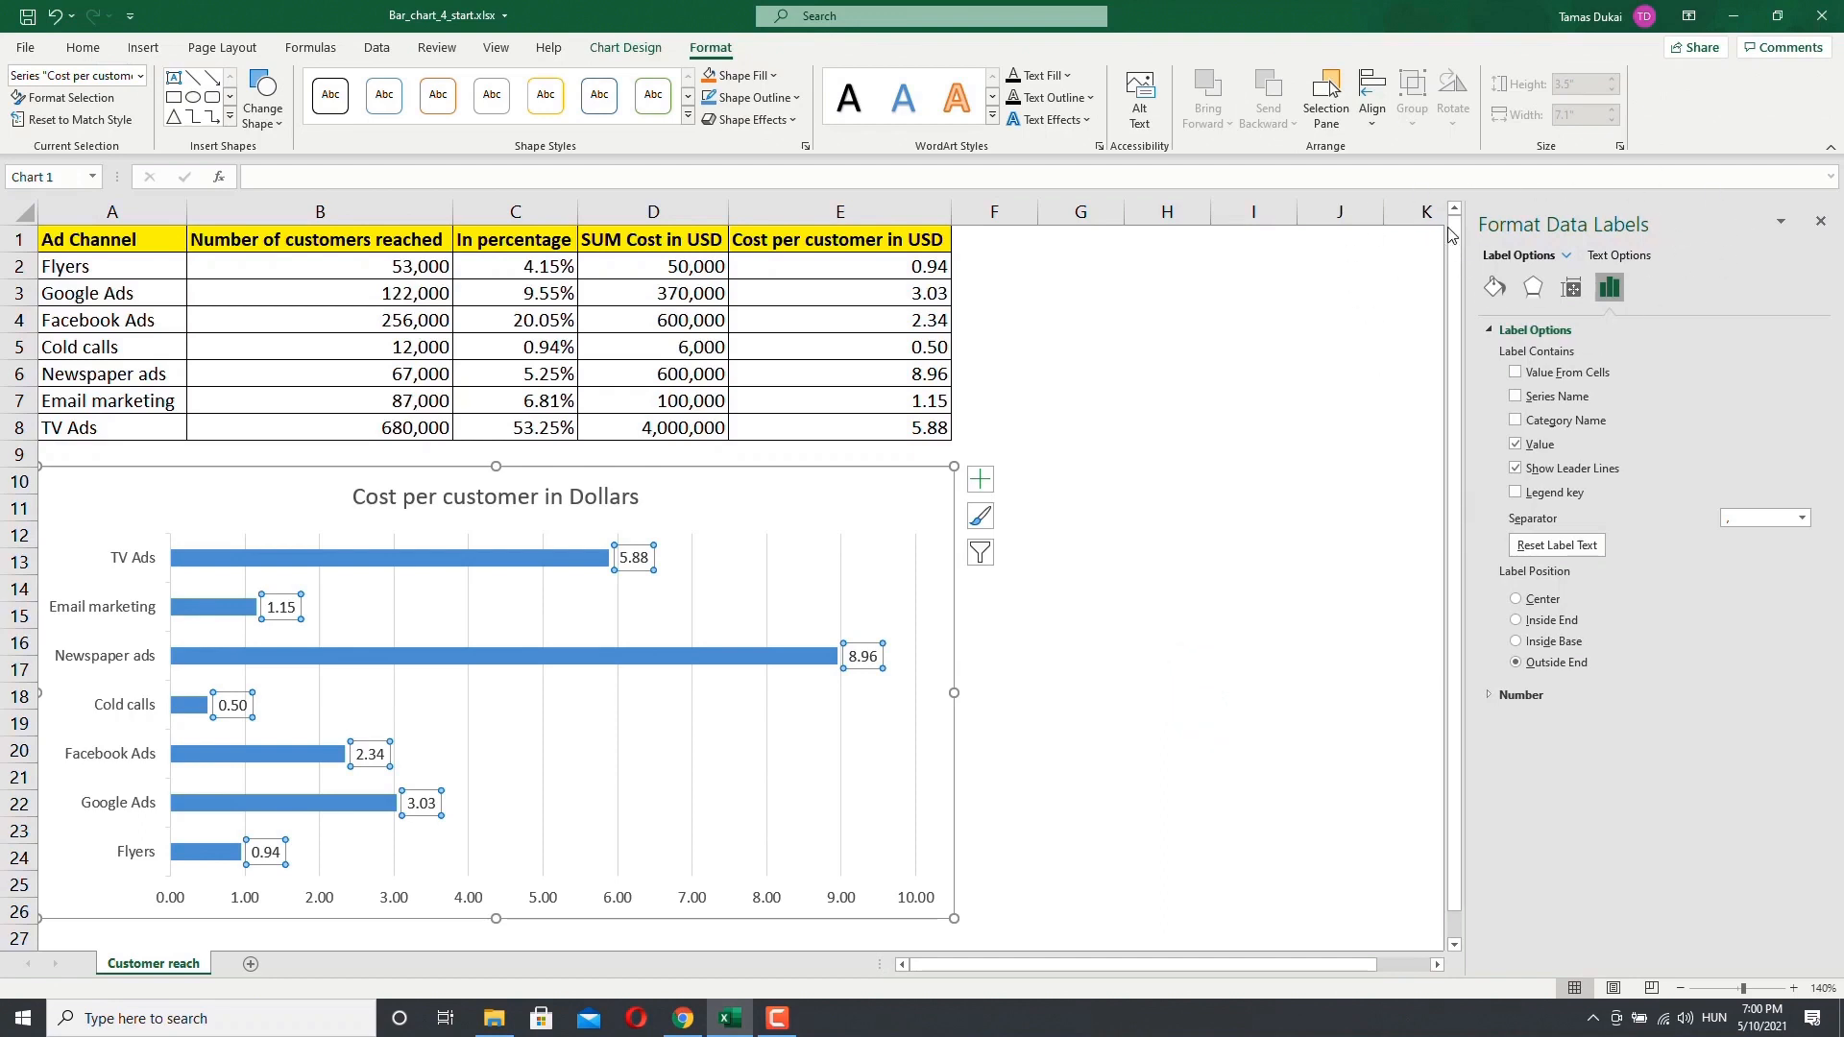
left_click(1515, 400)
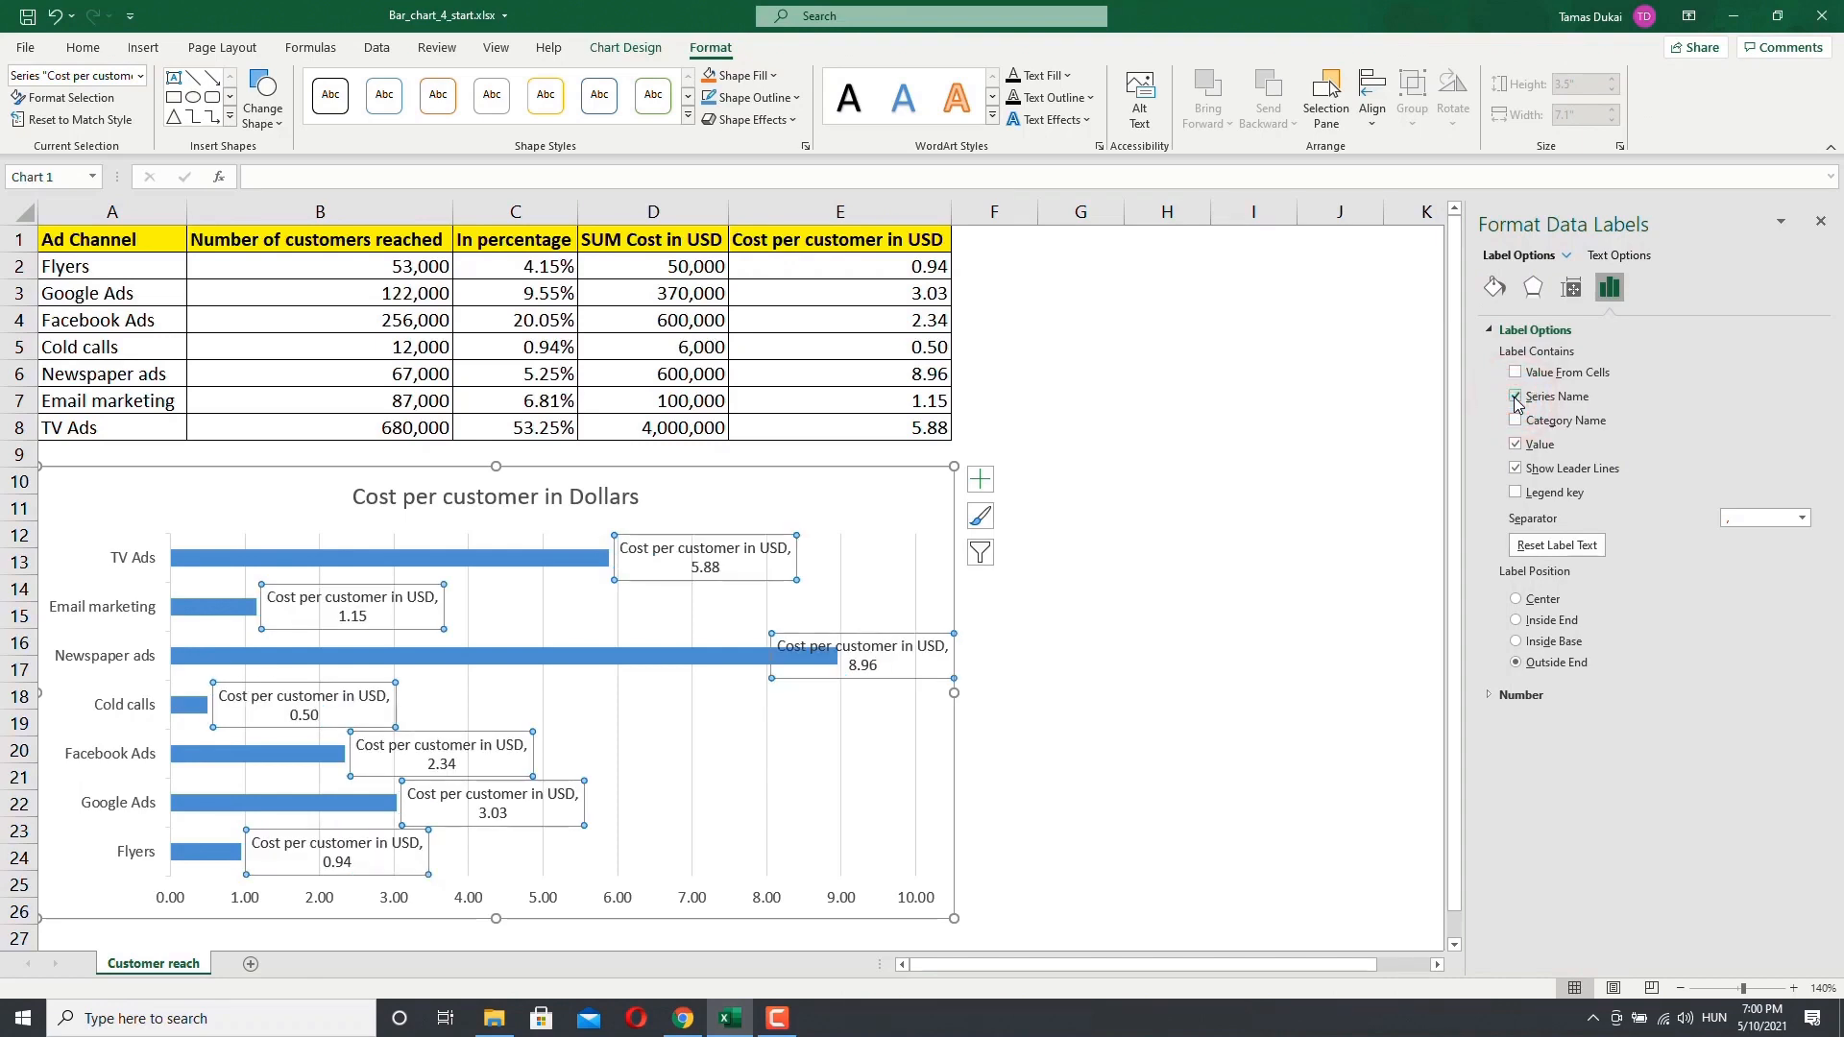
left_click(1516, 399)
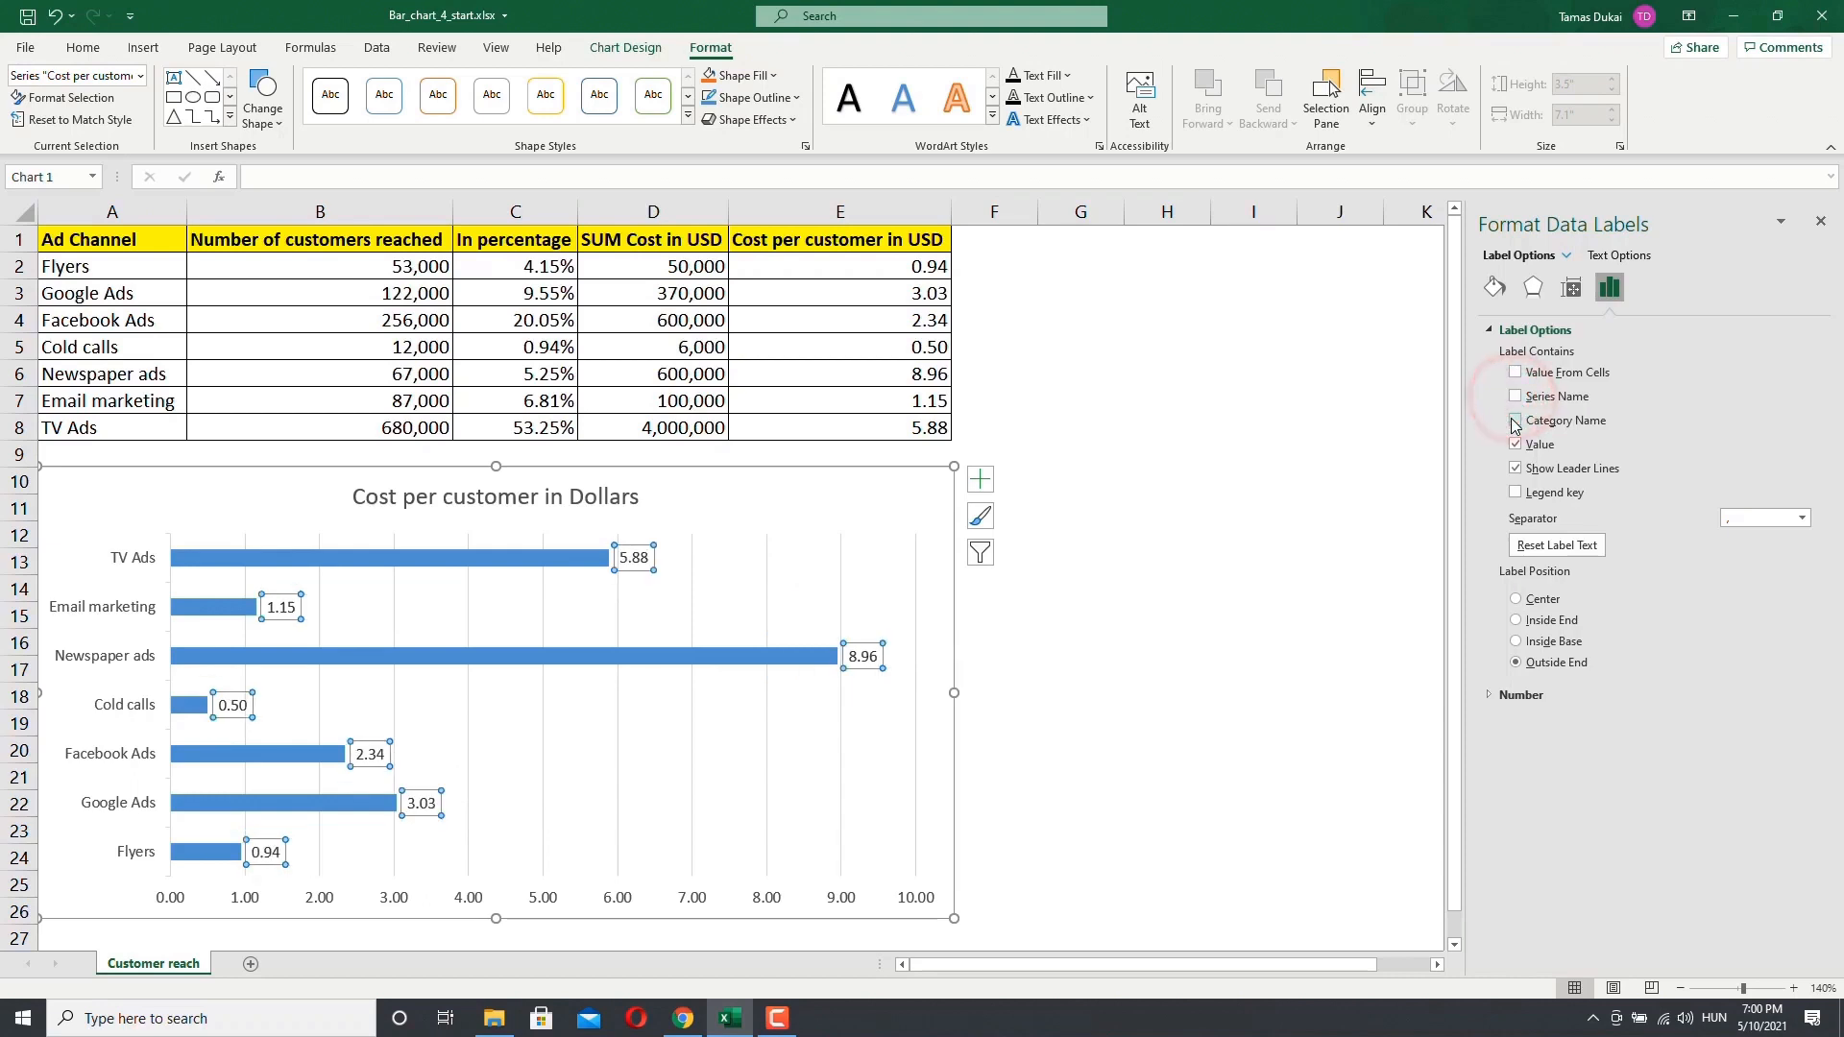
Step: Toggle the category name and the legend key on and off in the data labels
left_click(1515, 422)
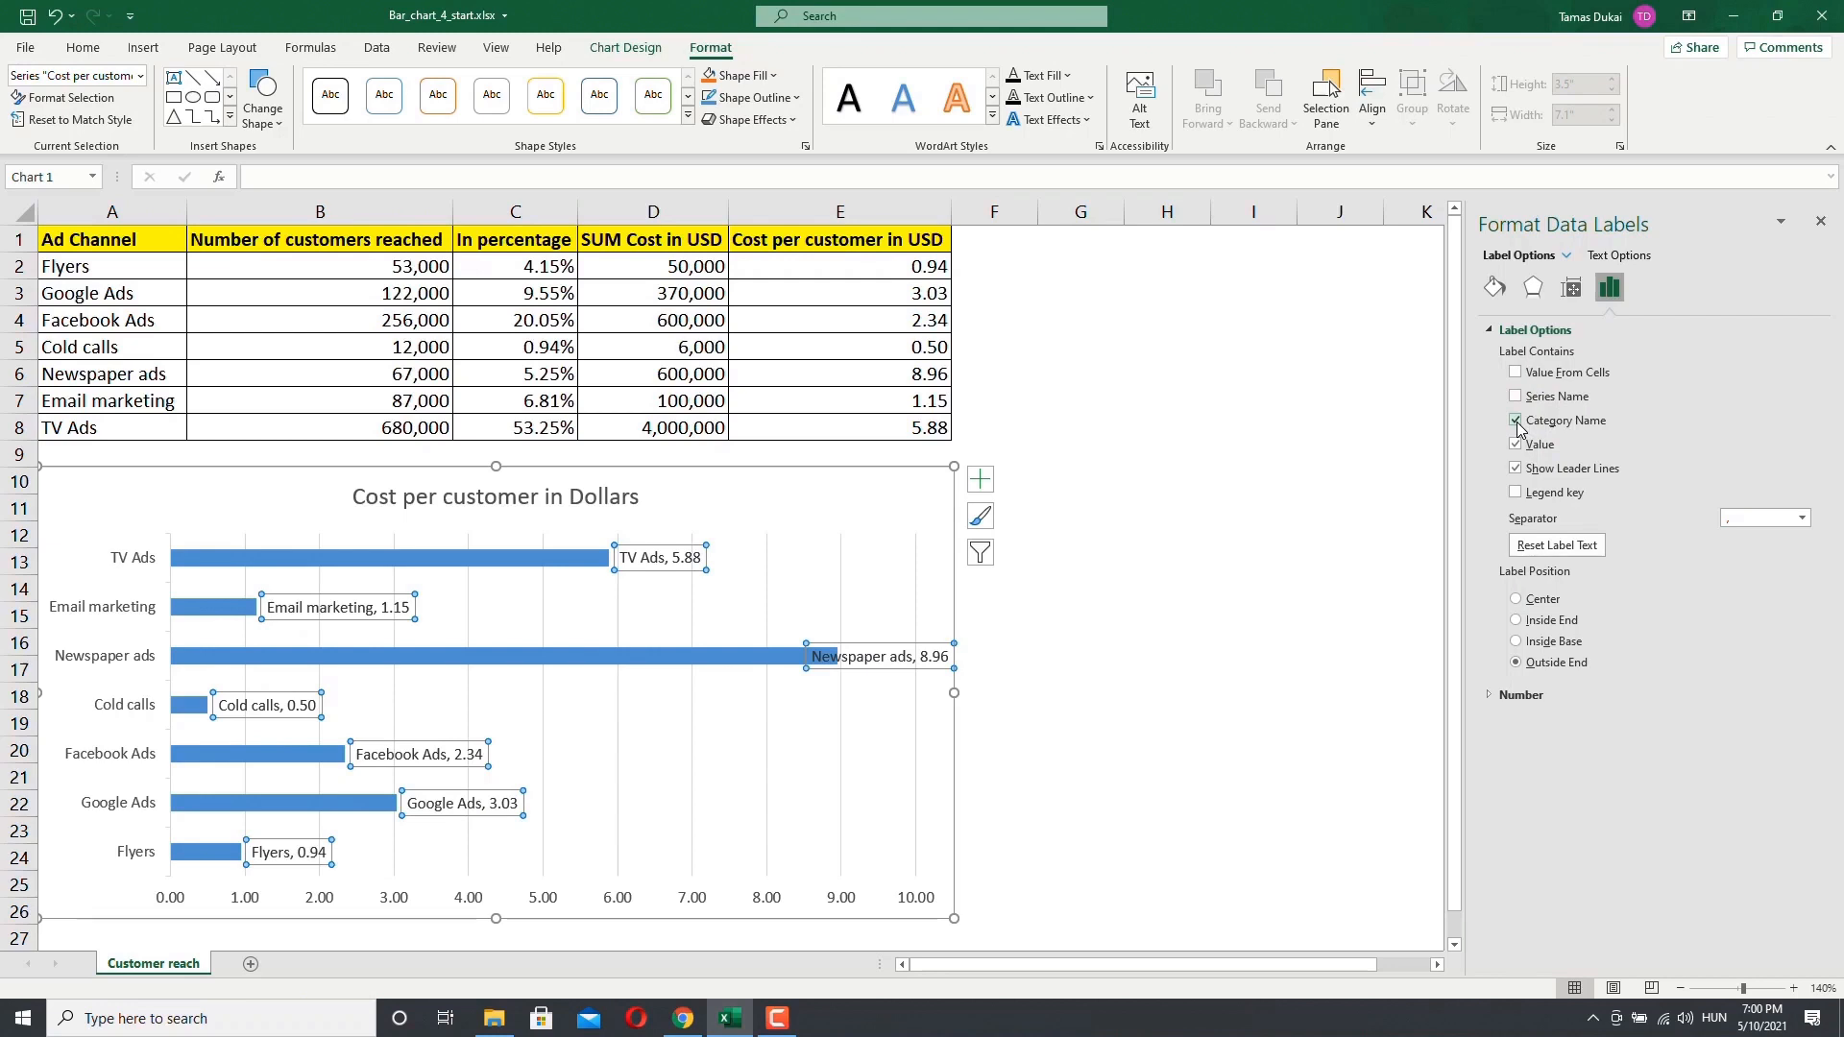
left_click(1515, 422)
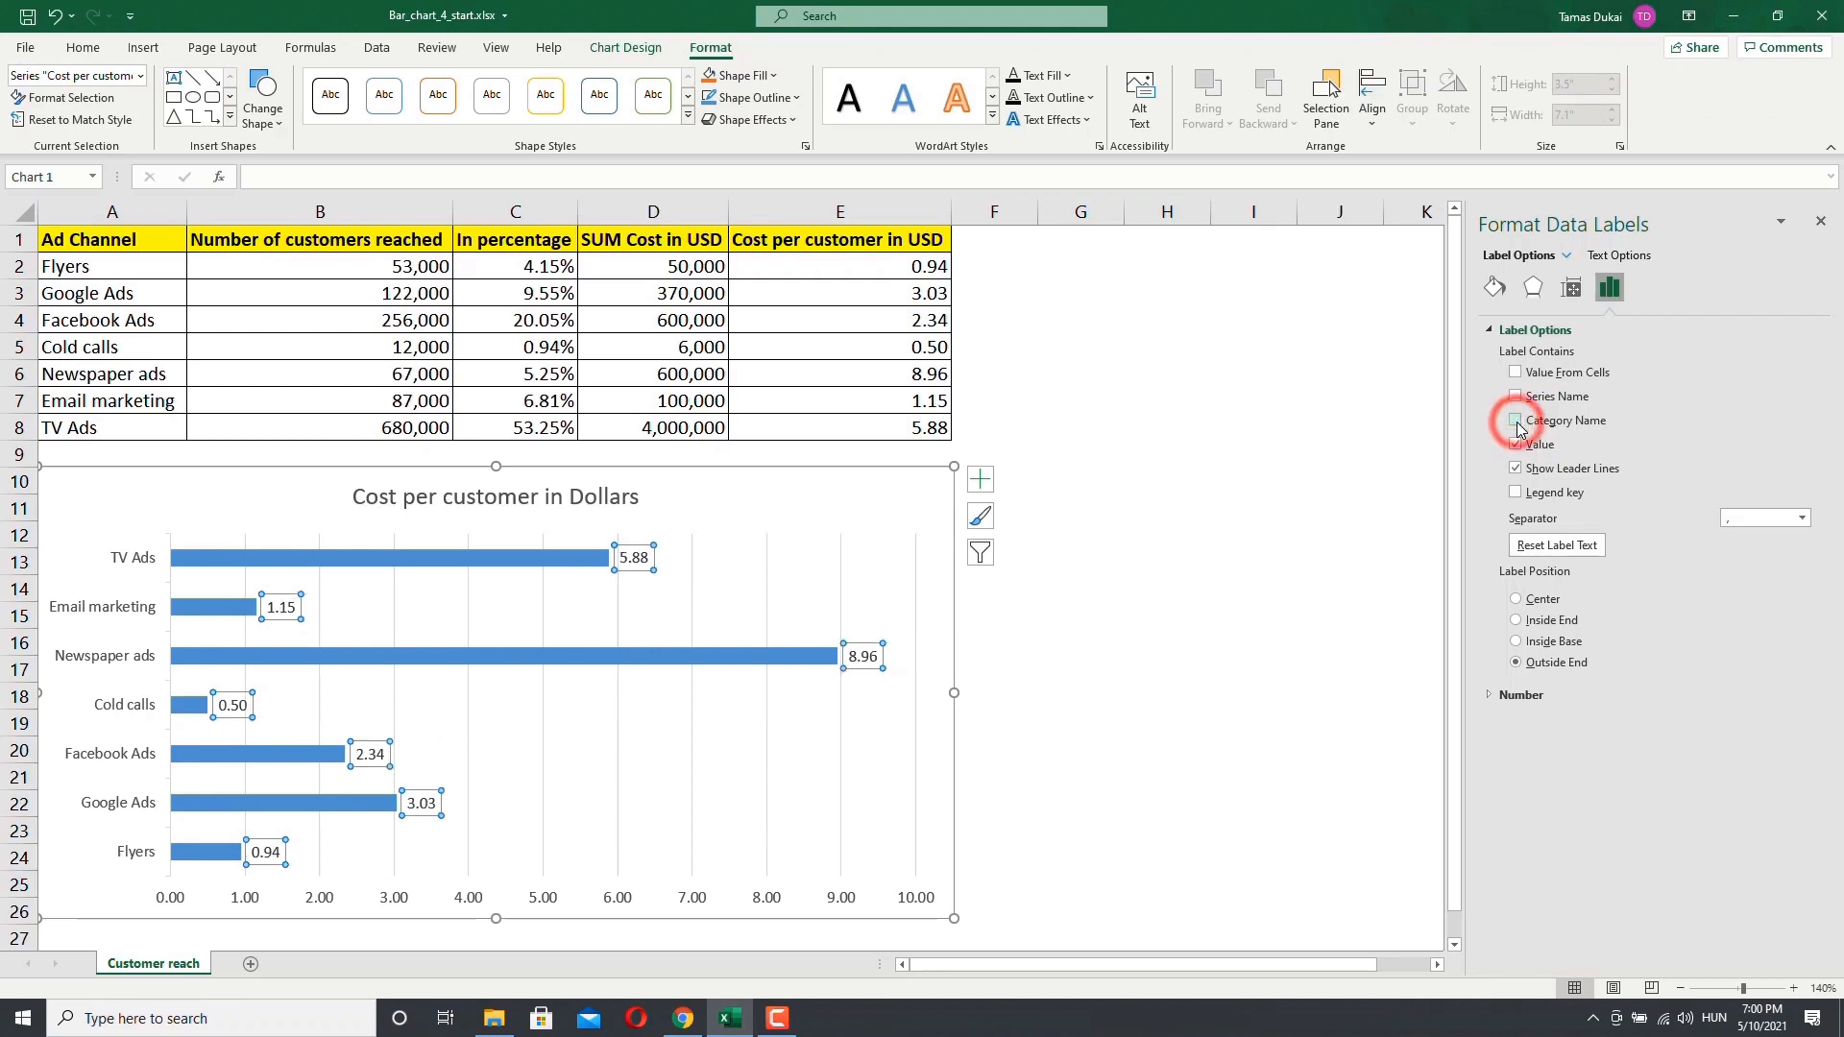
left_click(1515, 493)
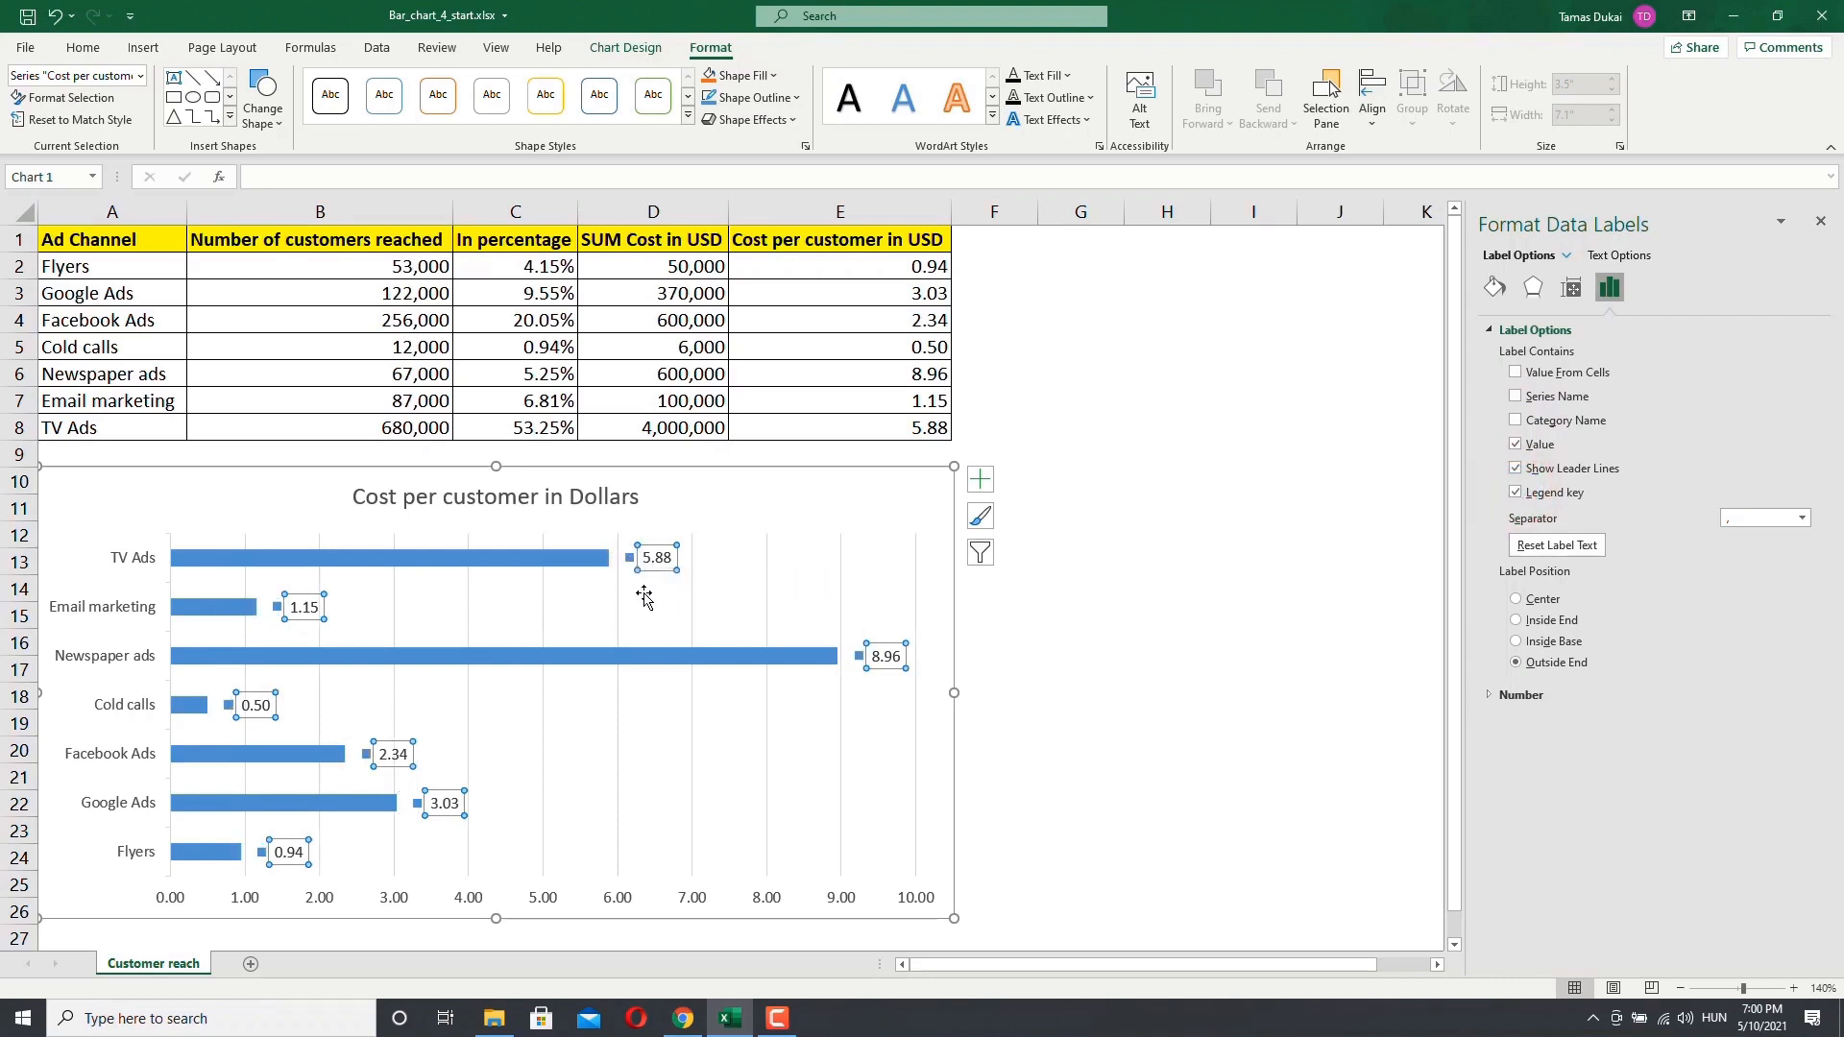
left_click(1517, 493)
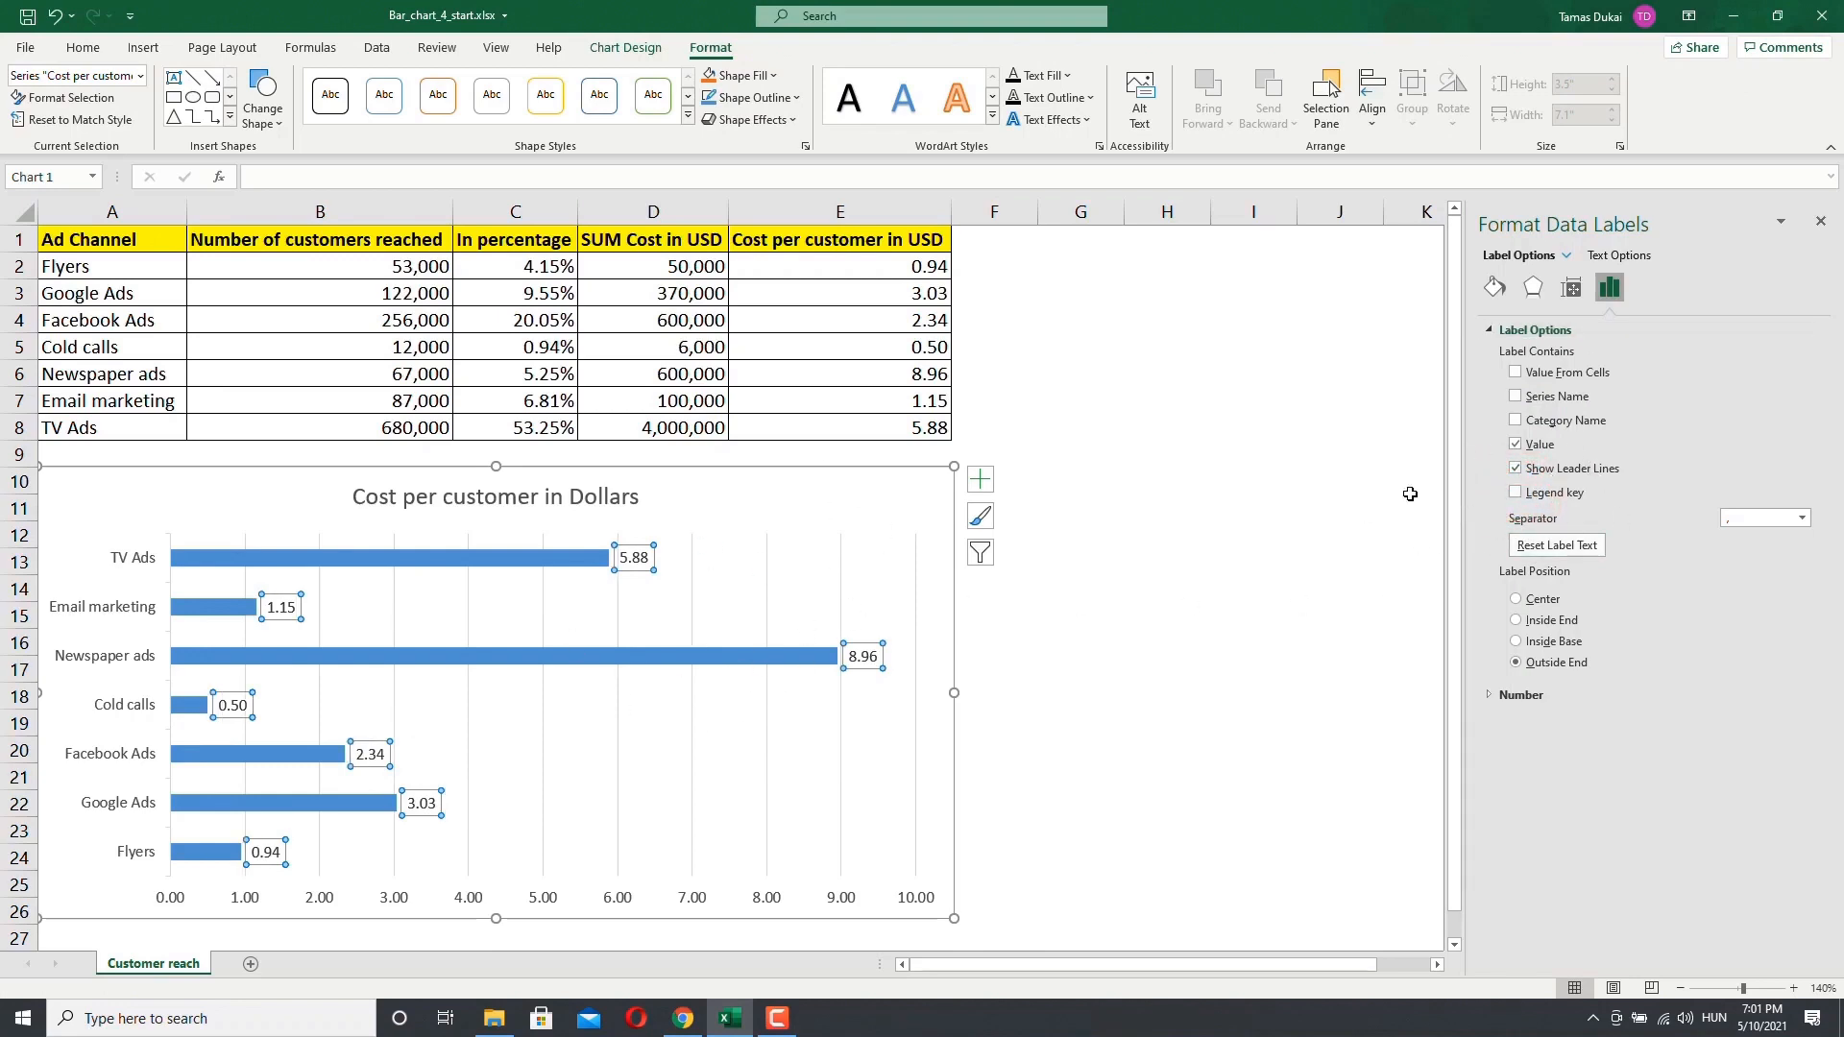
Step: Add a data table with legend keys below the chart from the chart elements
left_click(980, 478)
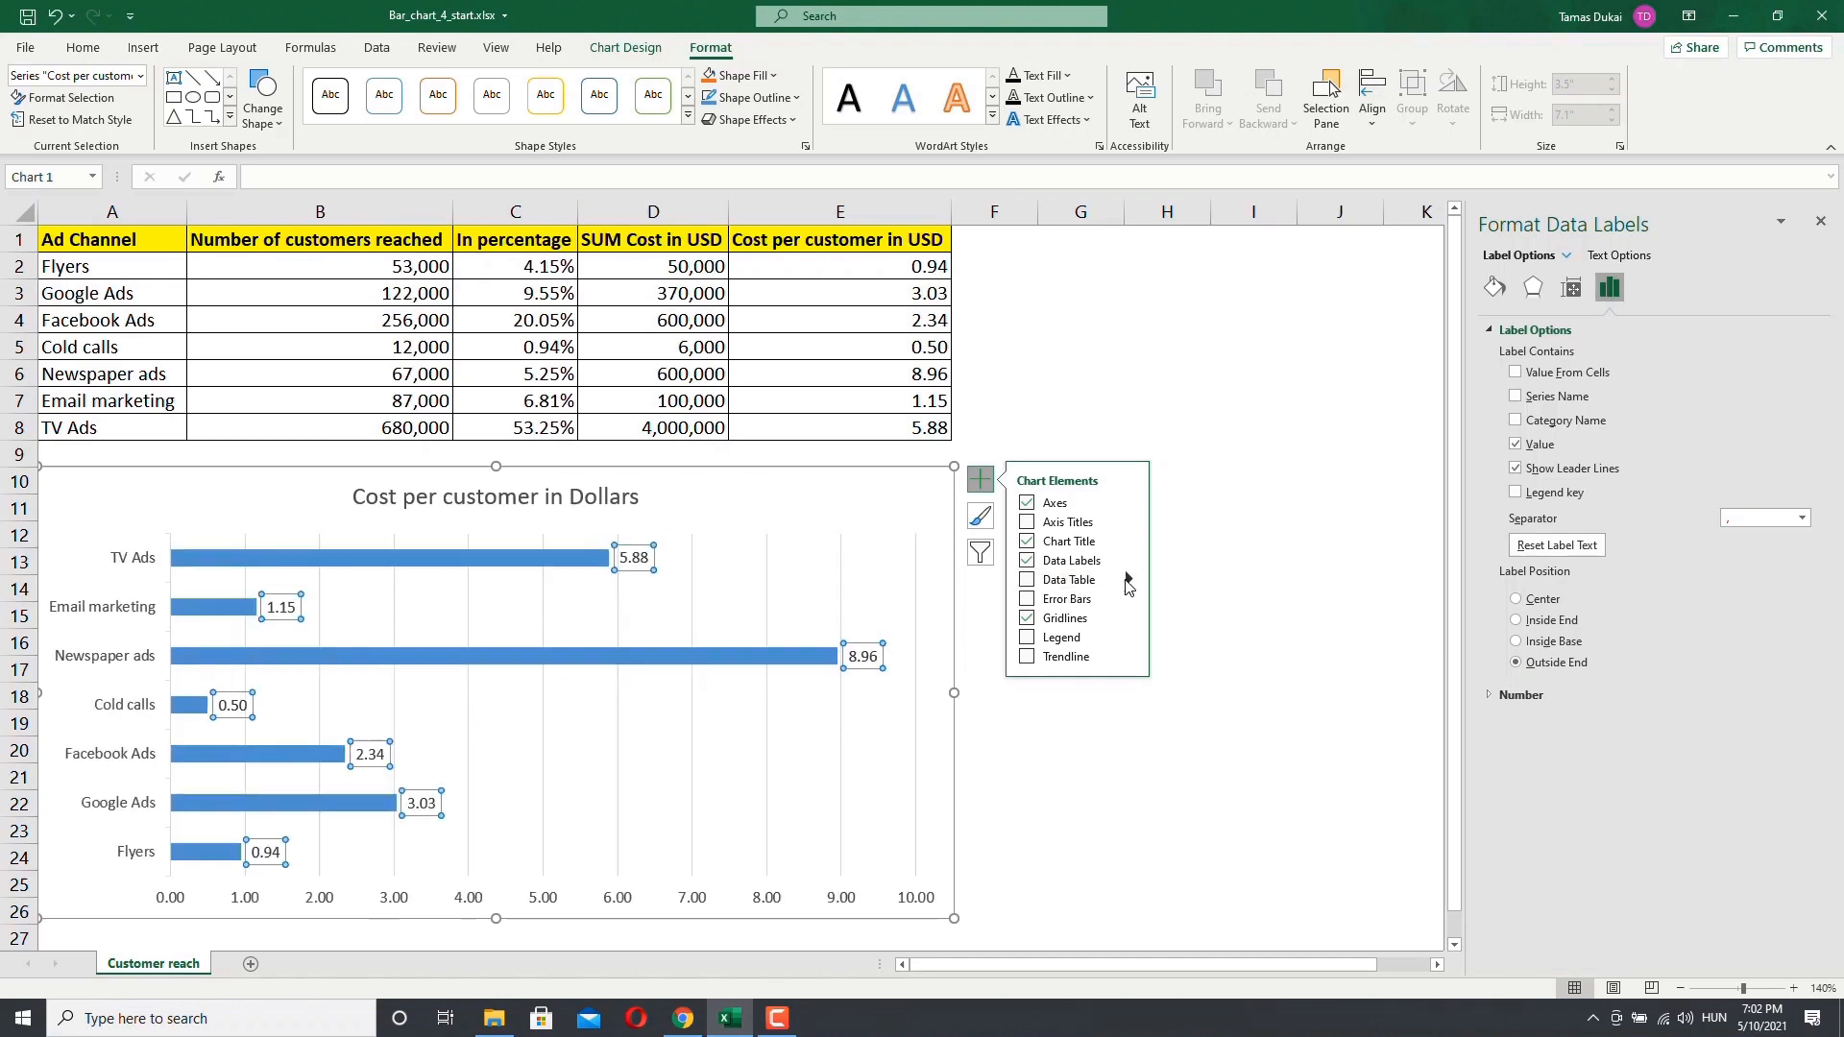
left_click(1129, 579)
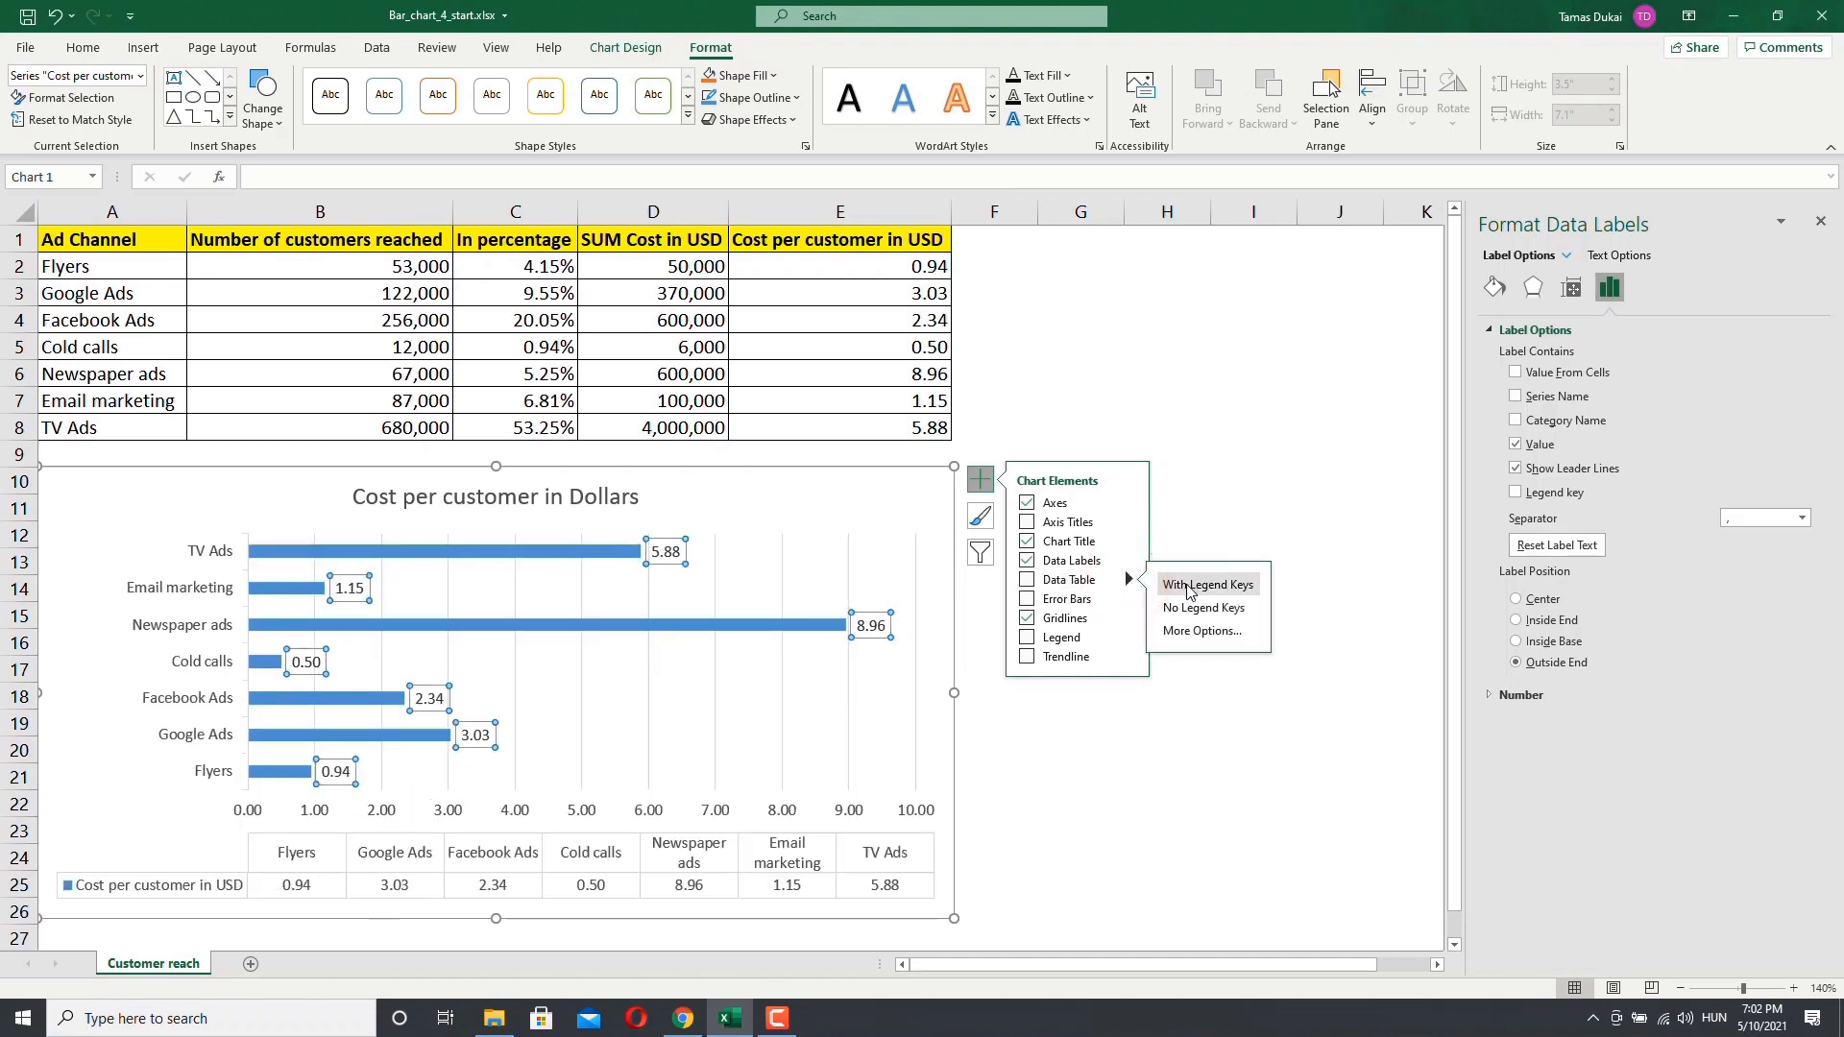
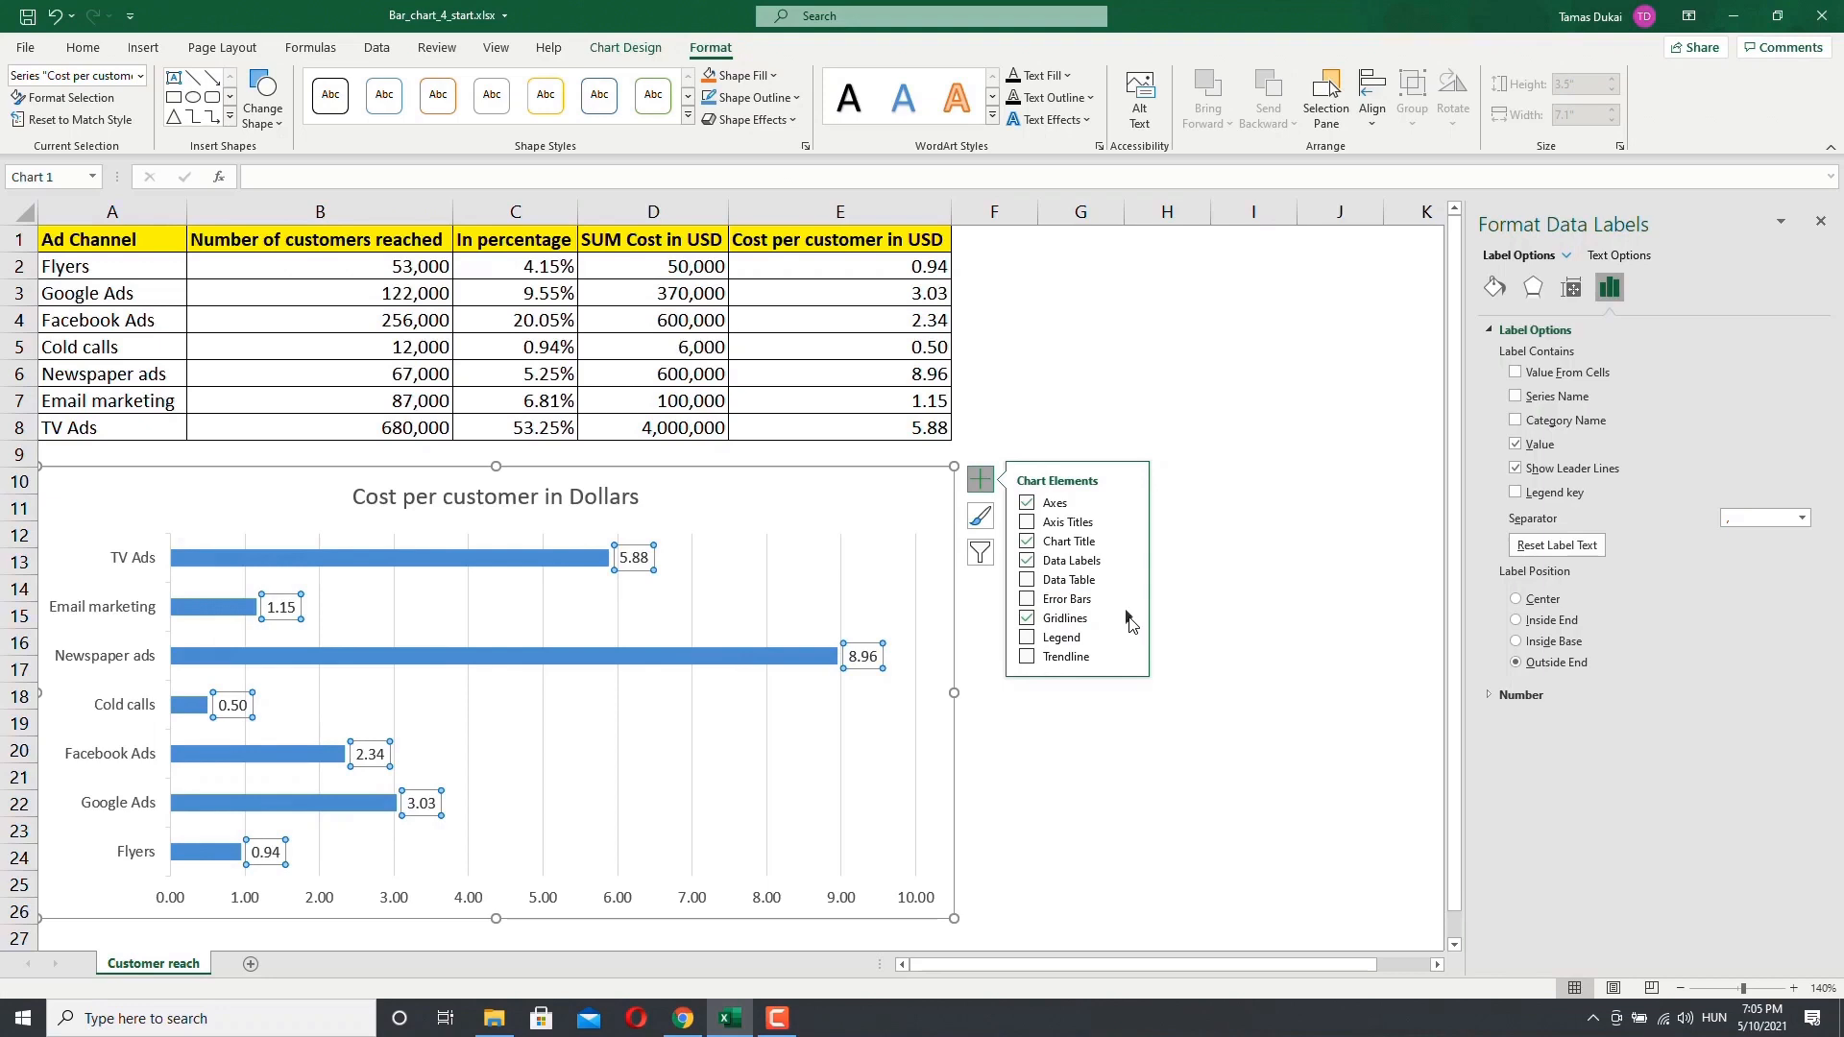
left_click(1128, 622)
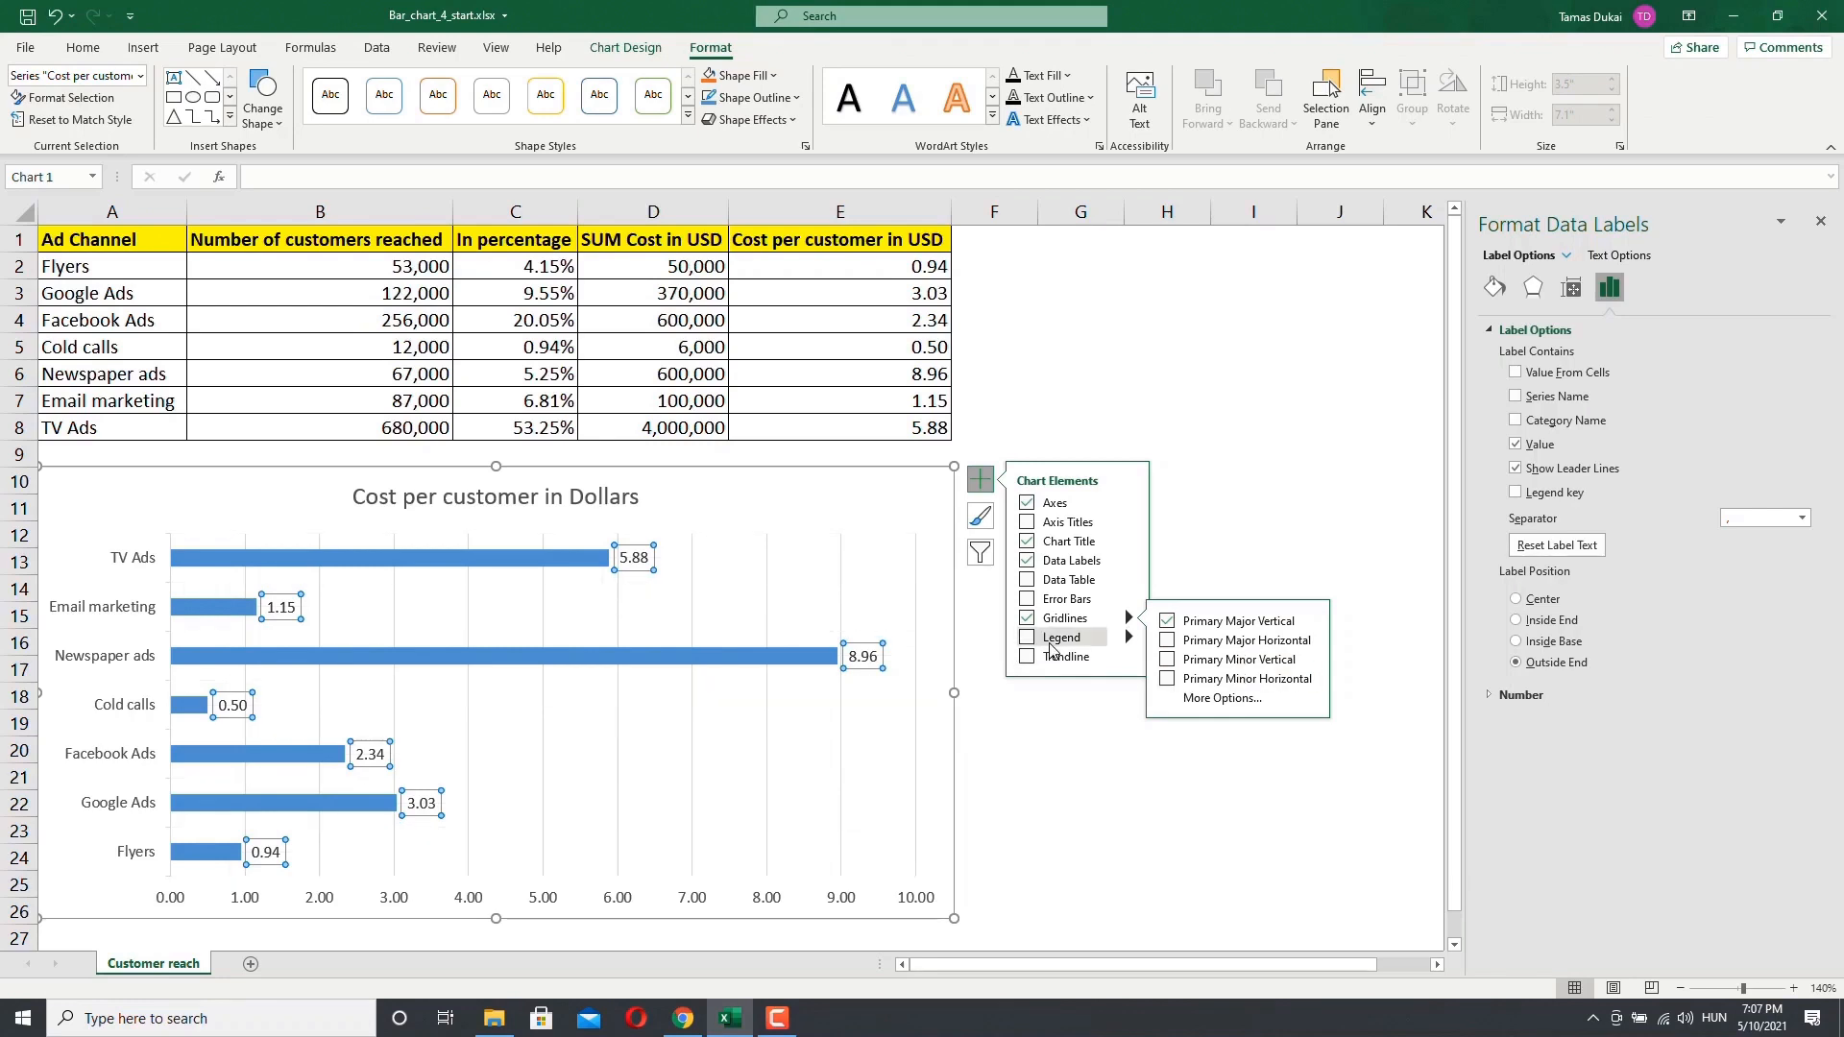
mouse_move(1071, 646)
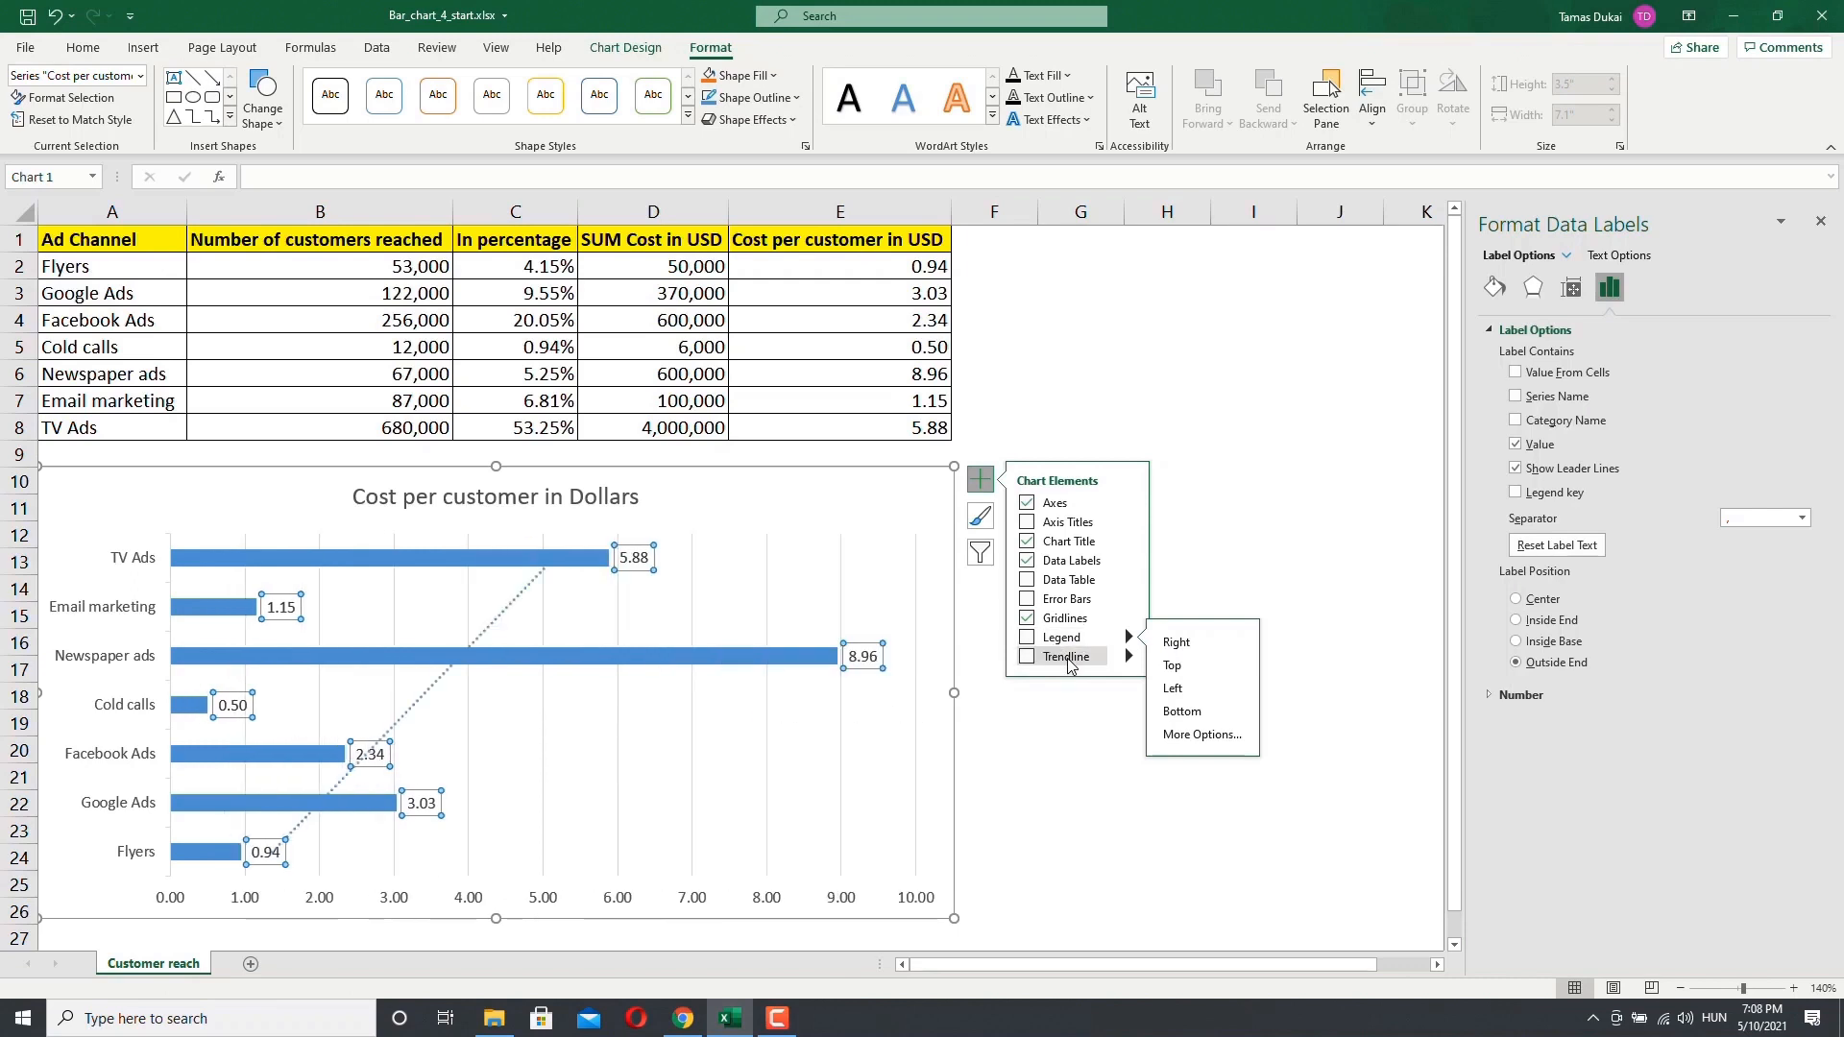
left_click(1130, 658)
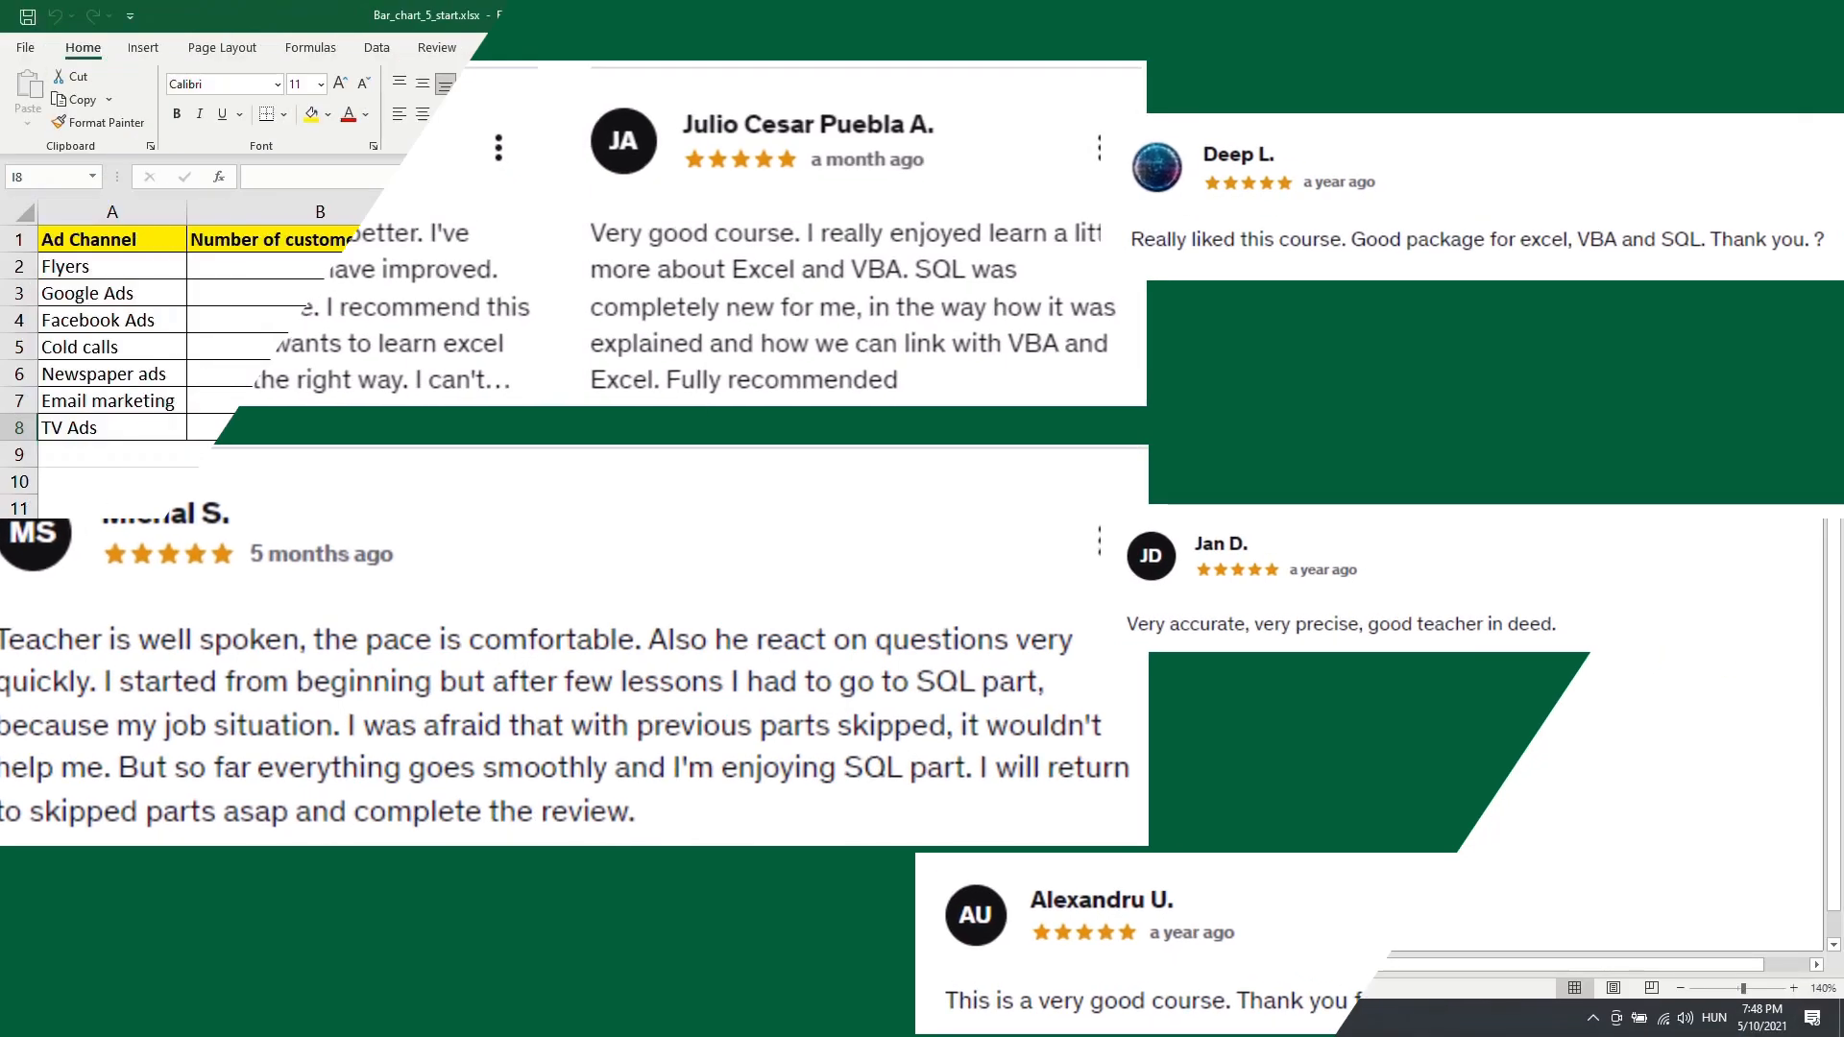
left_click(835, 502)
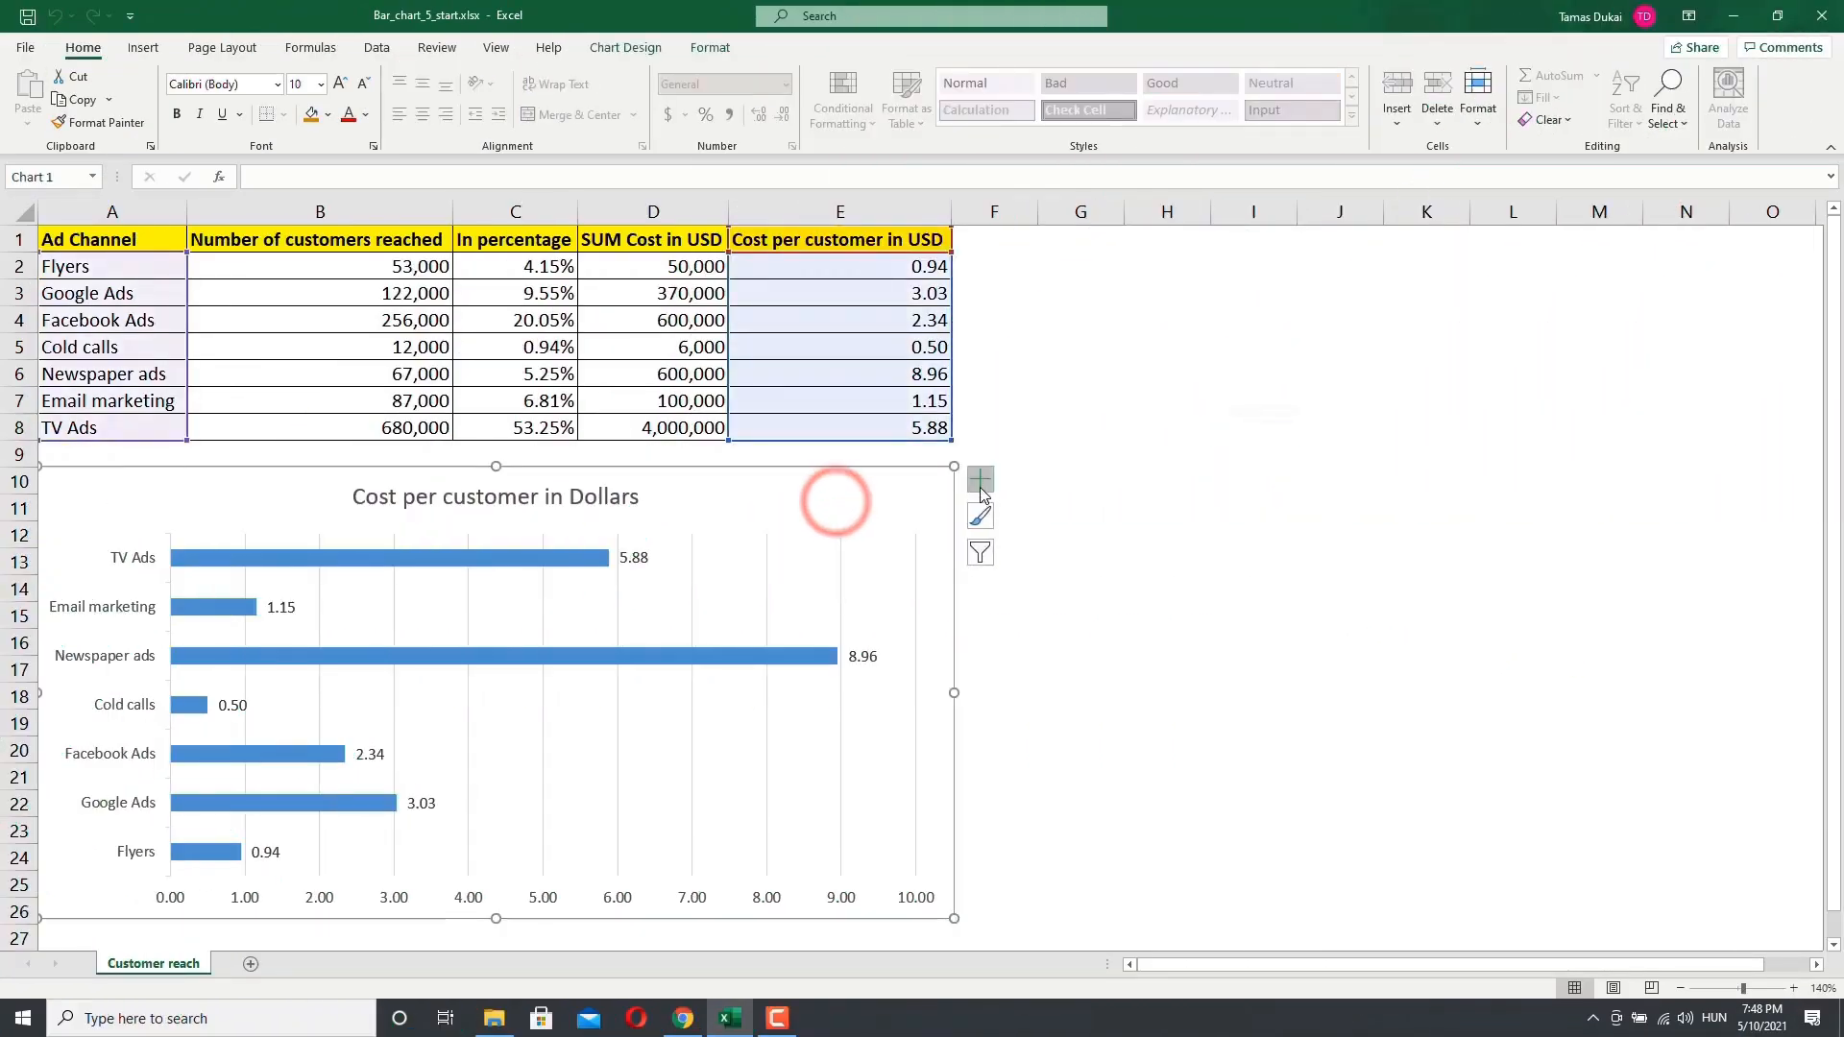
left_click(980, 485)
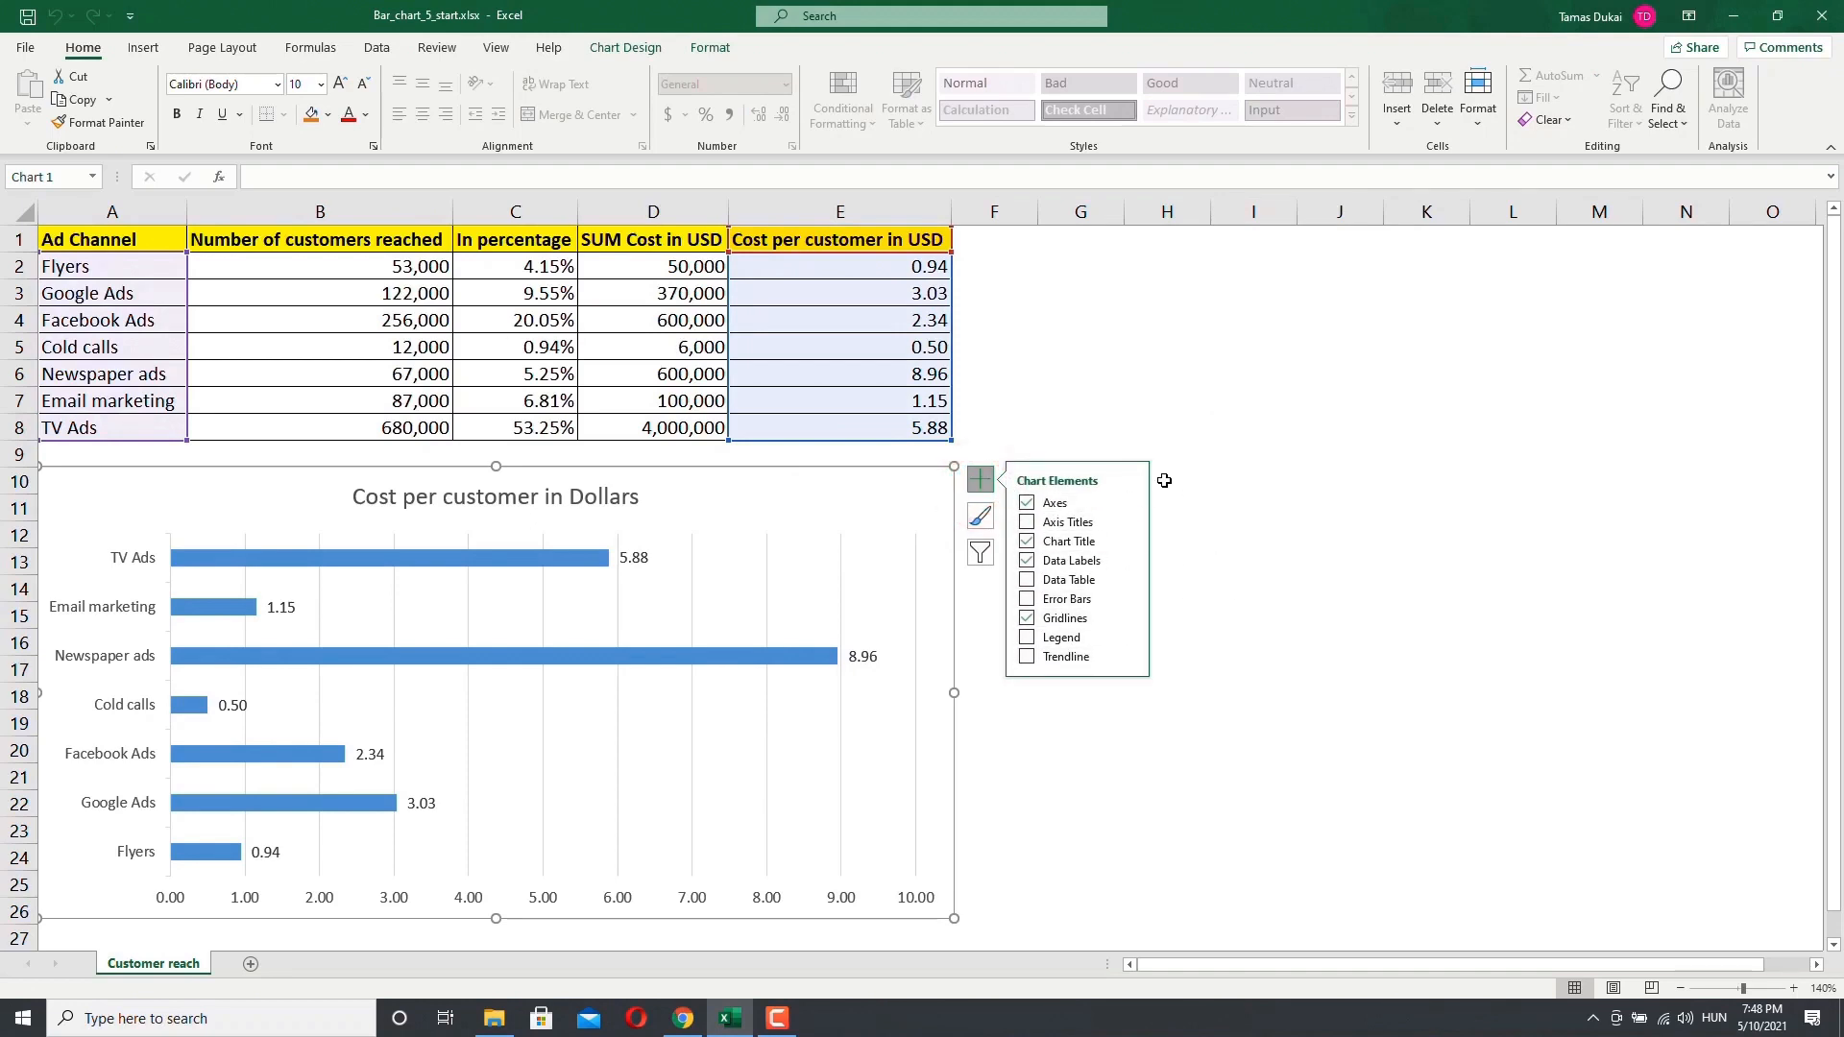
left_click(1110, 420)
left_click(836, 506)
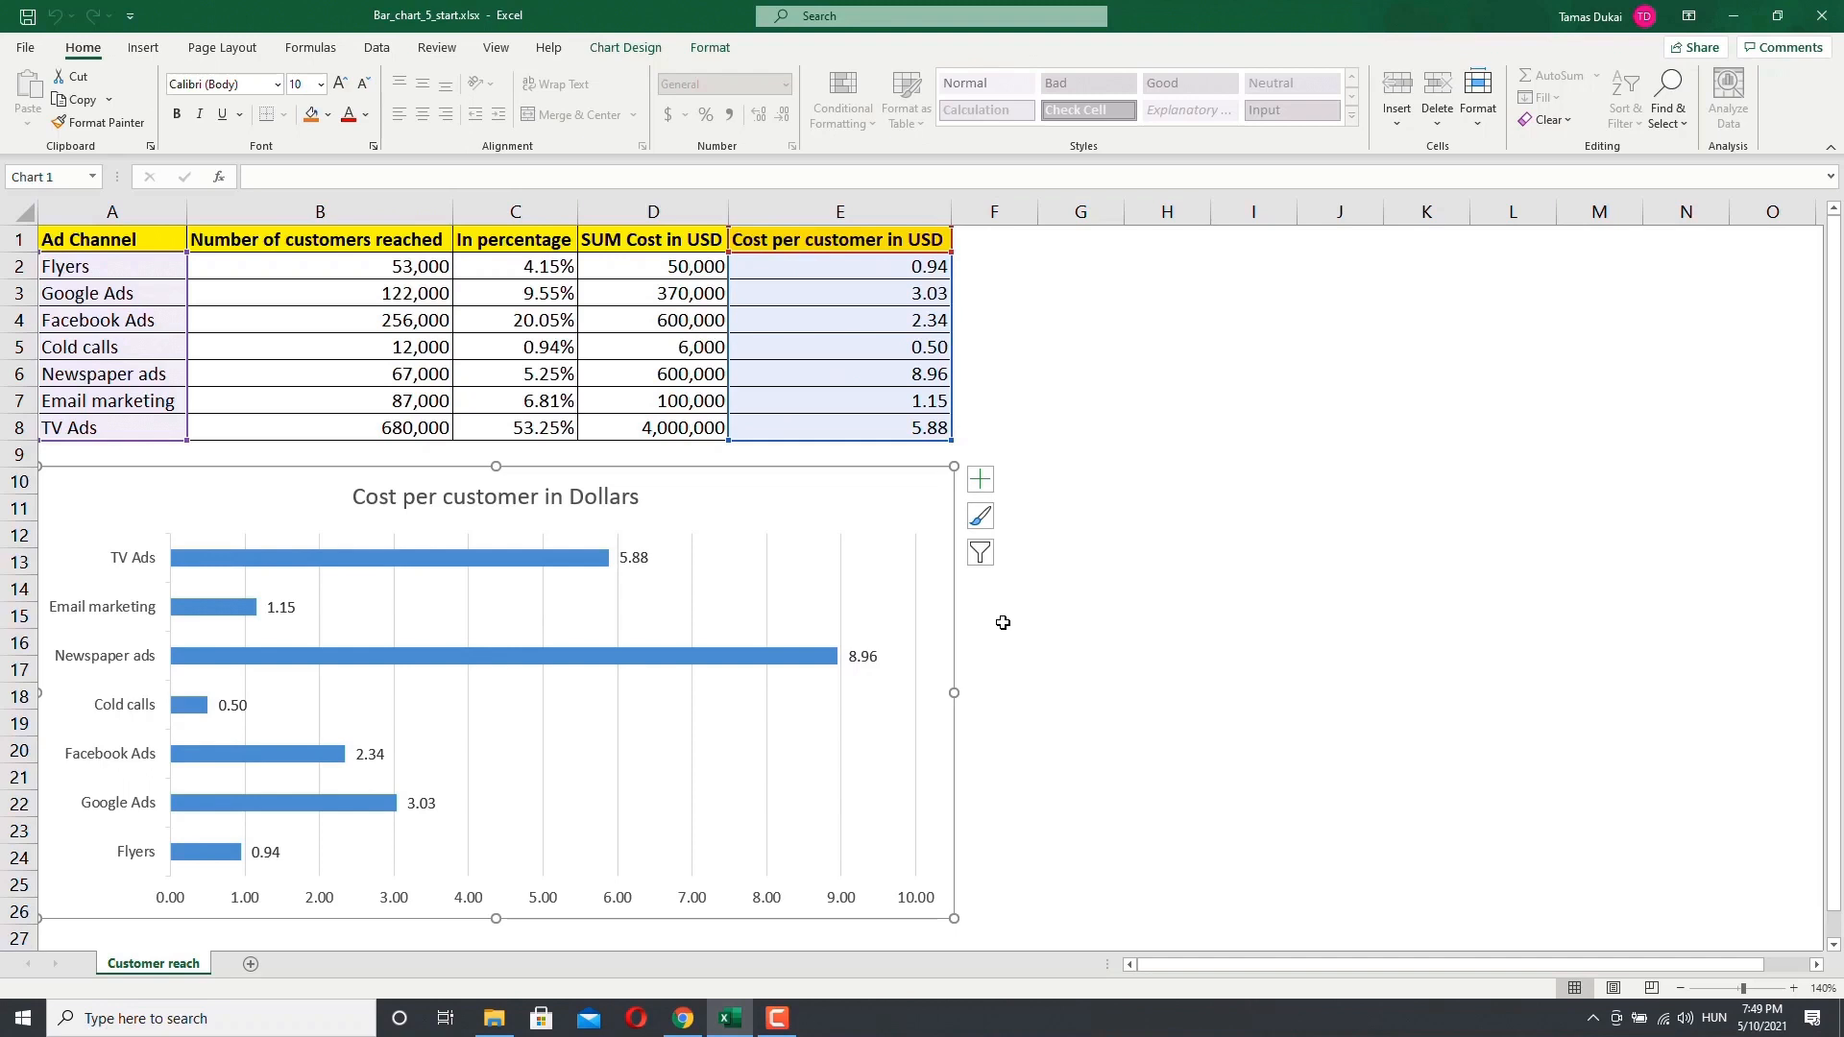
Step: Select the chart area and browse the shape style and WordArt style galleries
left_click(711, 50)
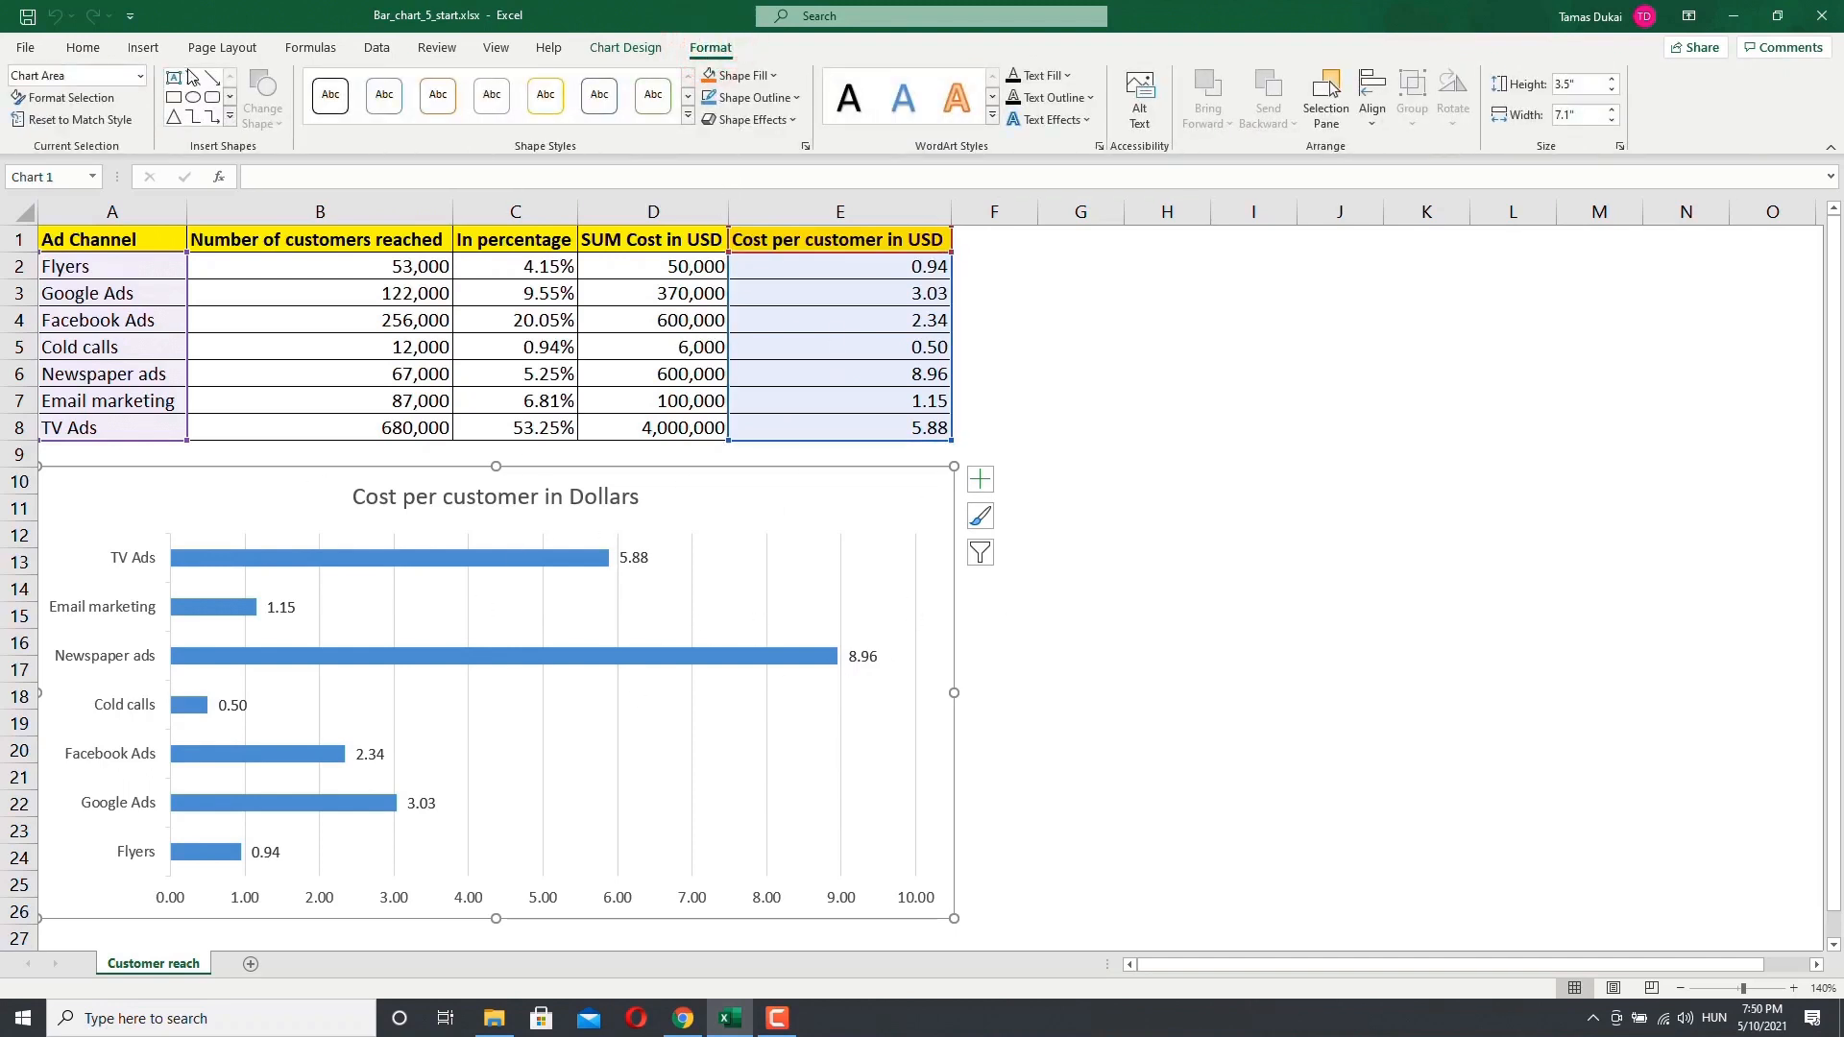
left_click(139, 77)
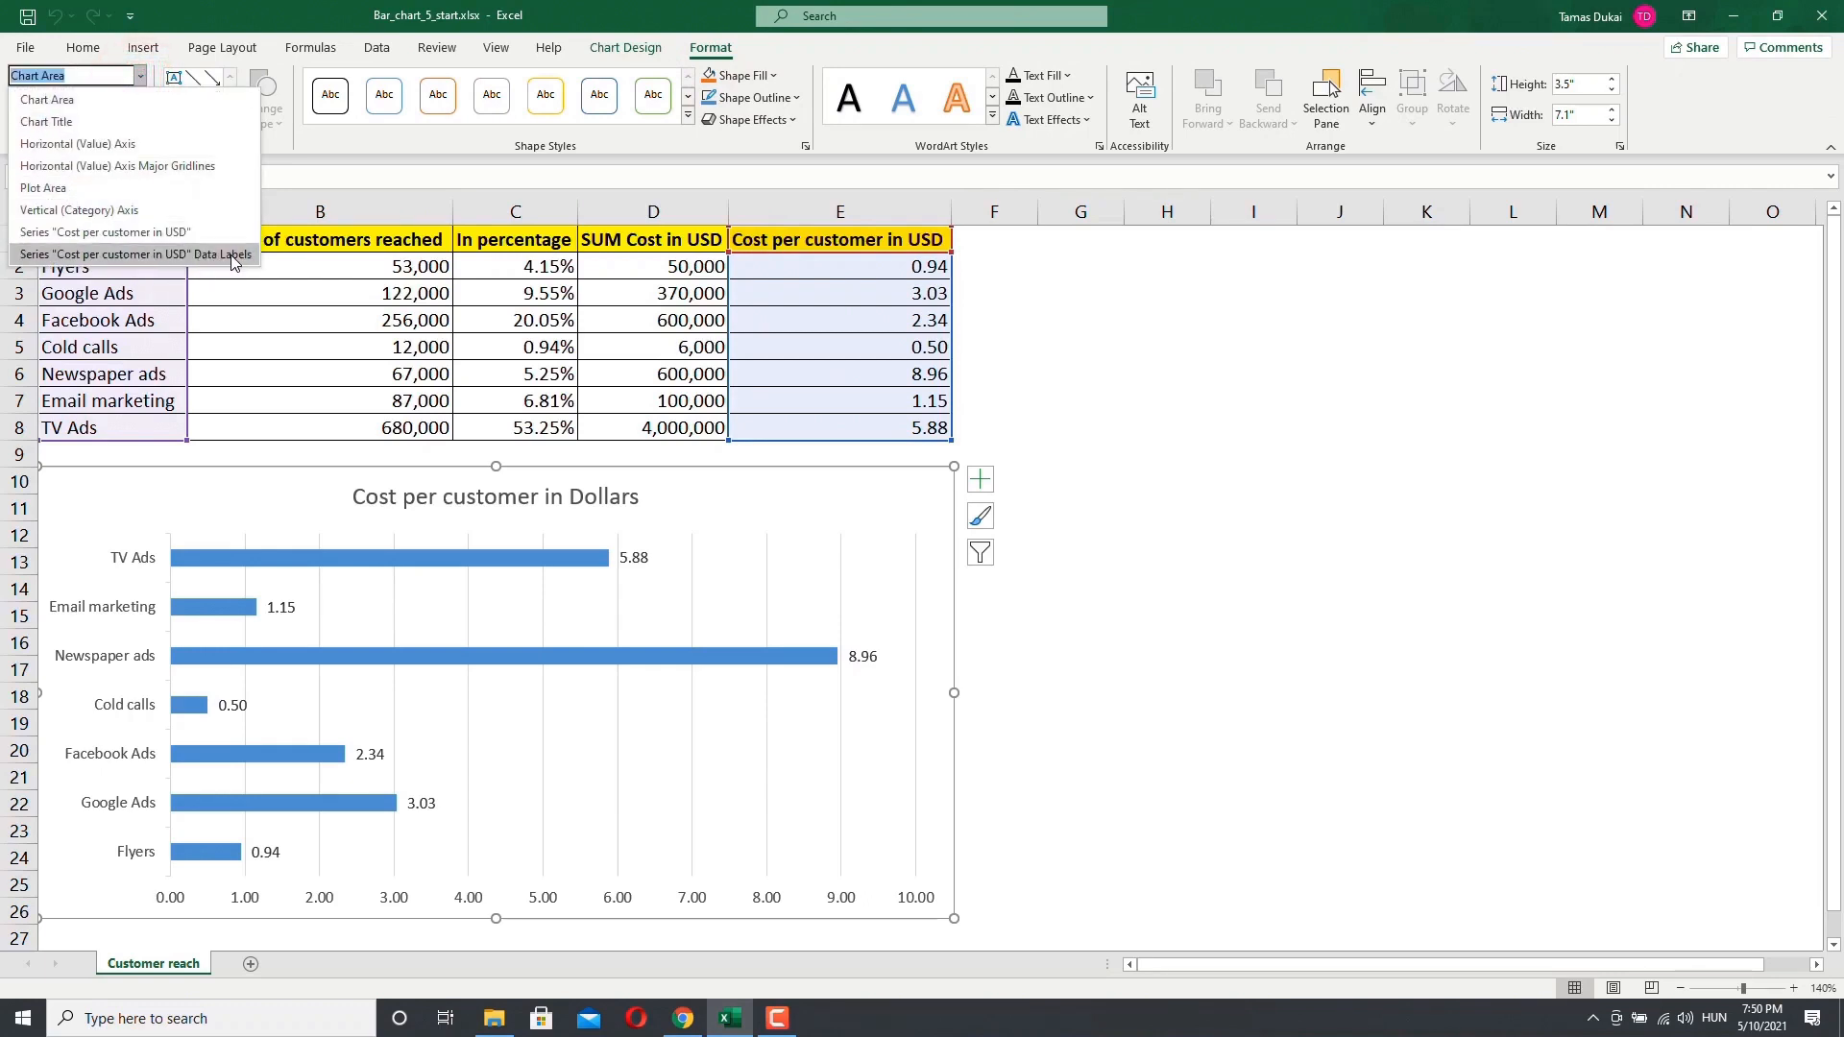
left_click(58, 99)
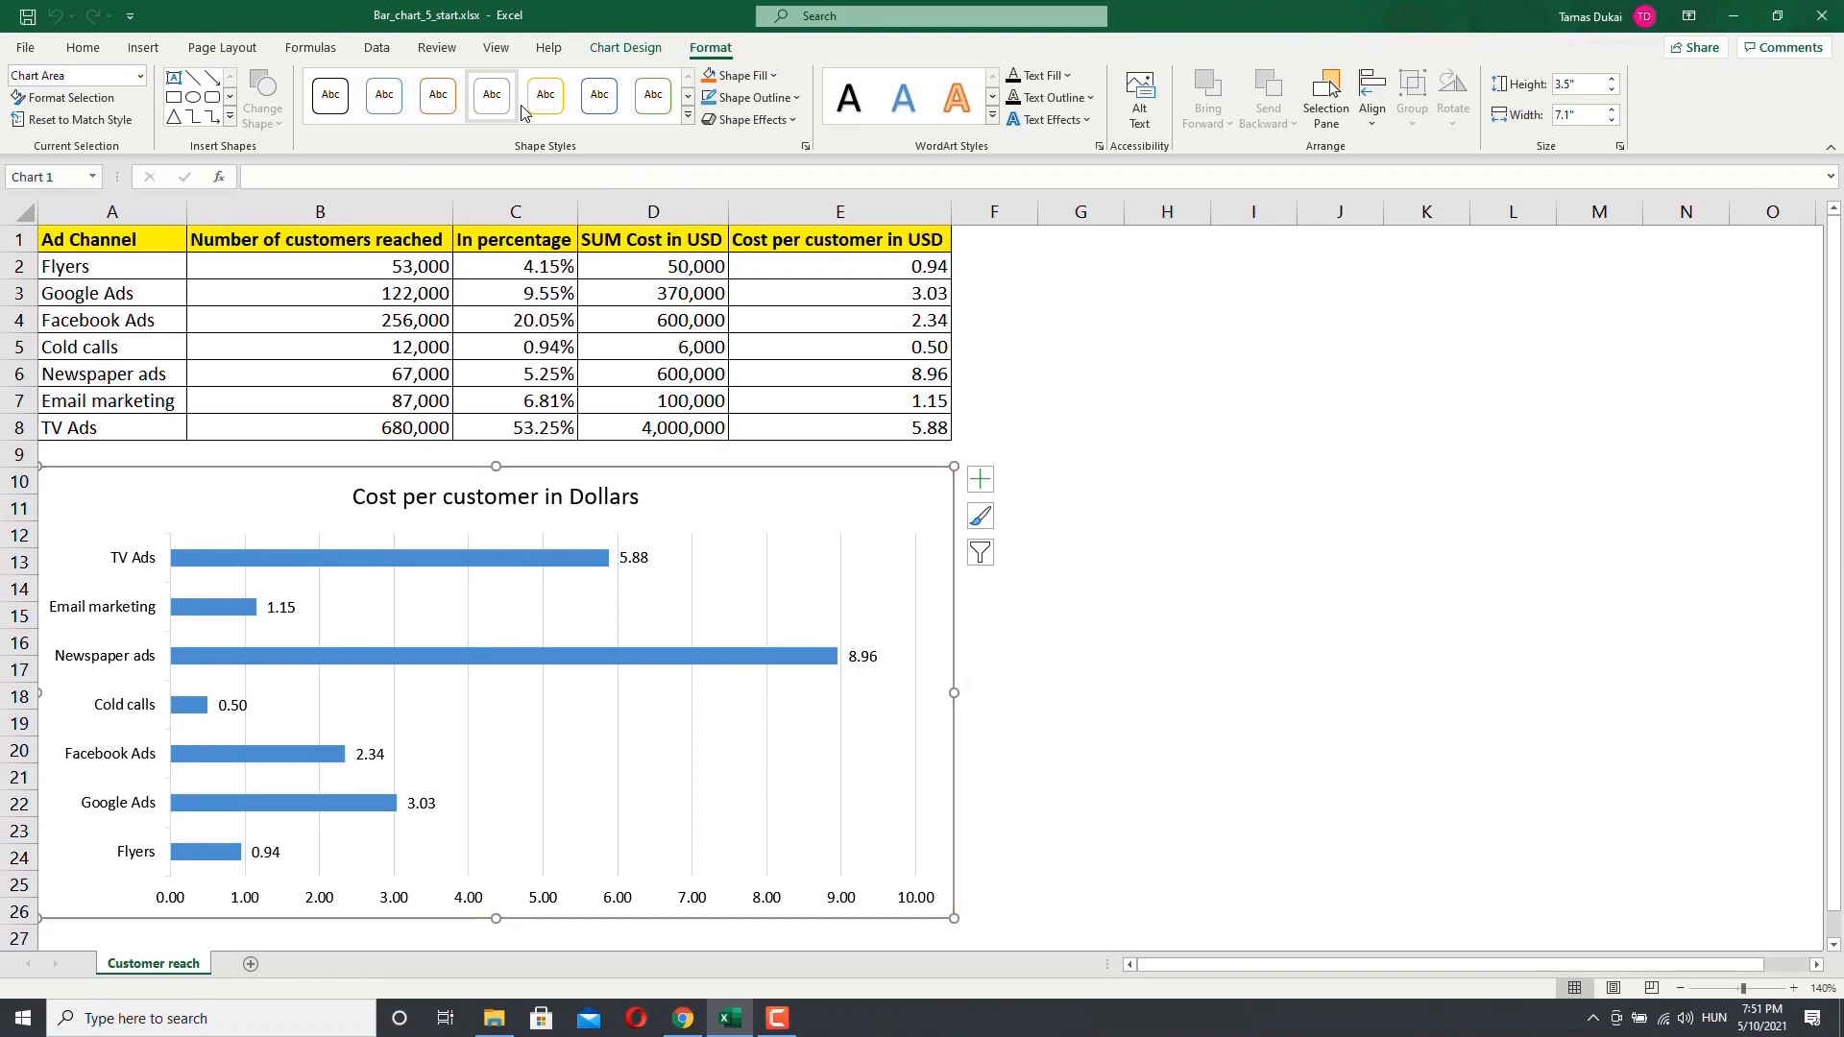
left_click(687, 98)
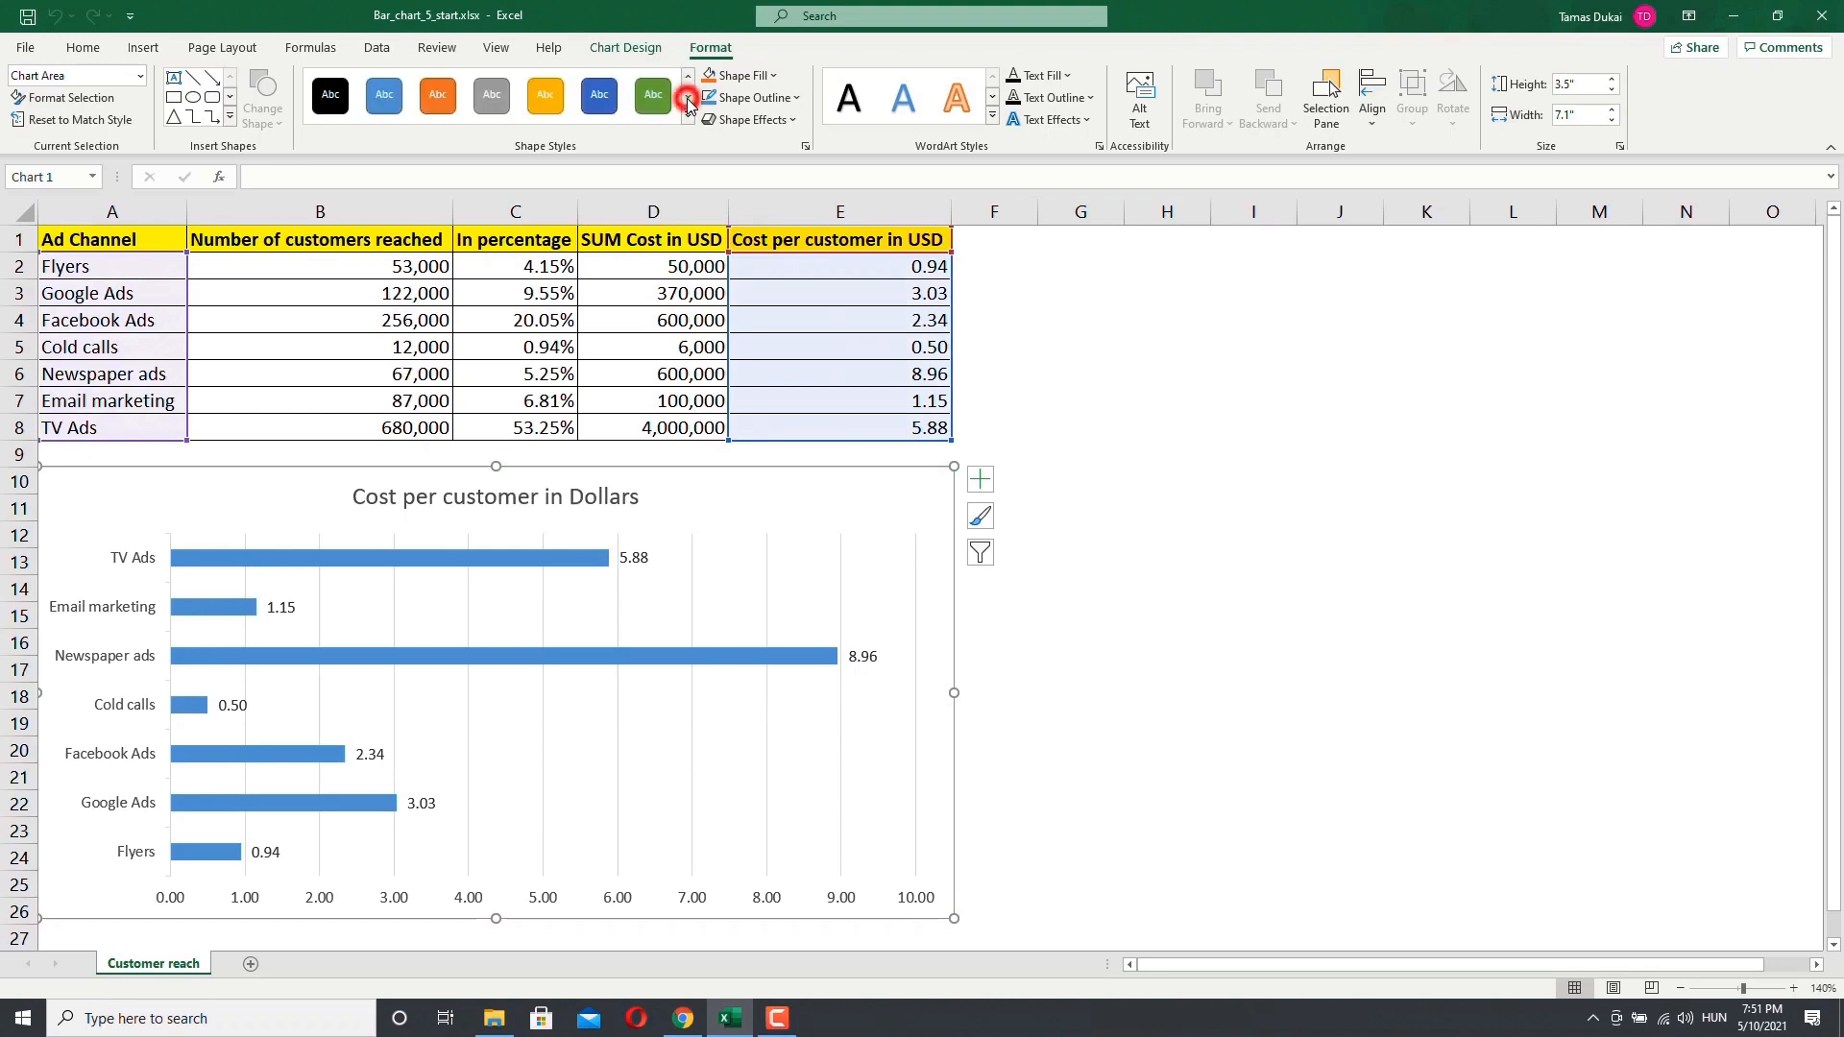
left_click(437, 101)
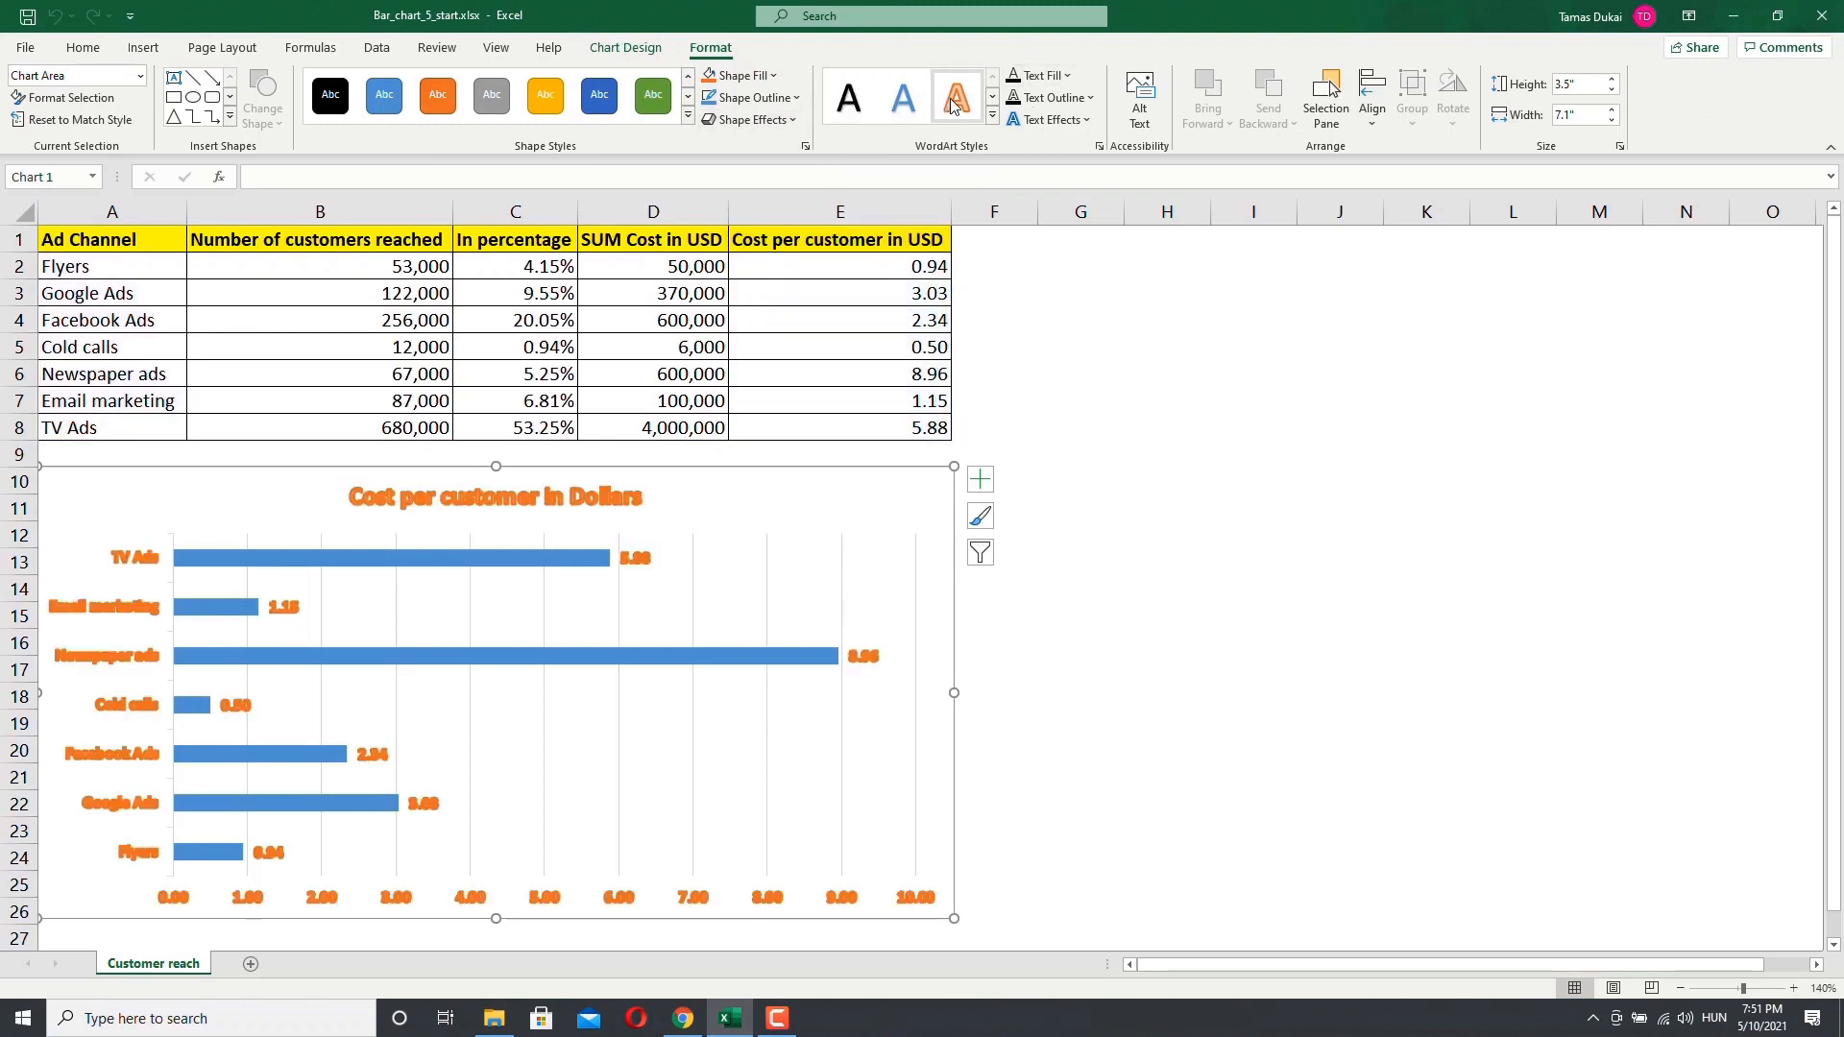
left_click(992, 97)
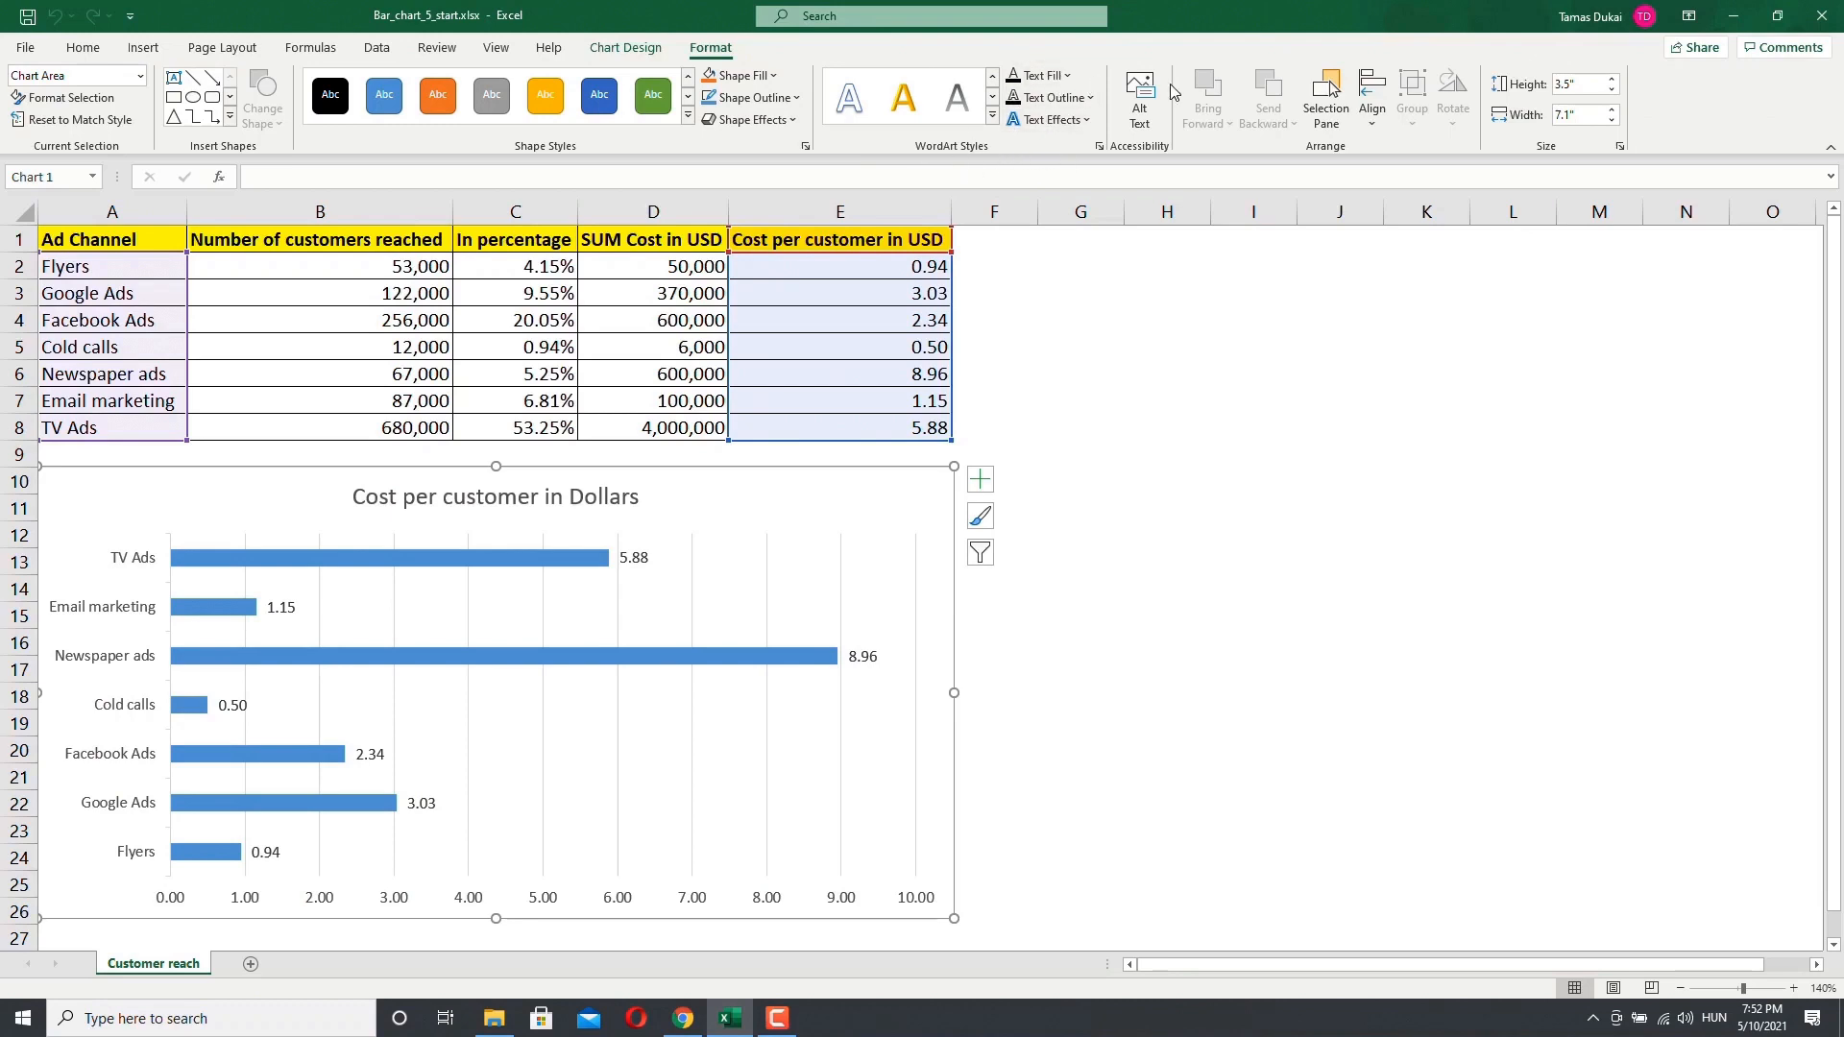
Step: Select the cost per customer series and try the orange, blue and green shape styles on the bars
left_click(140, 81)
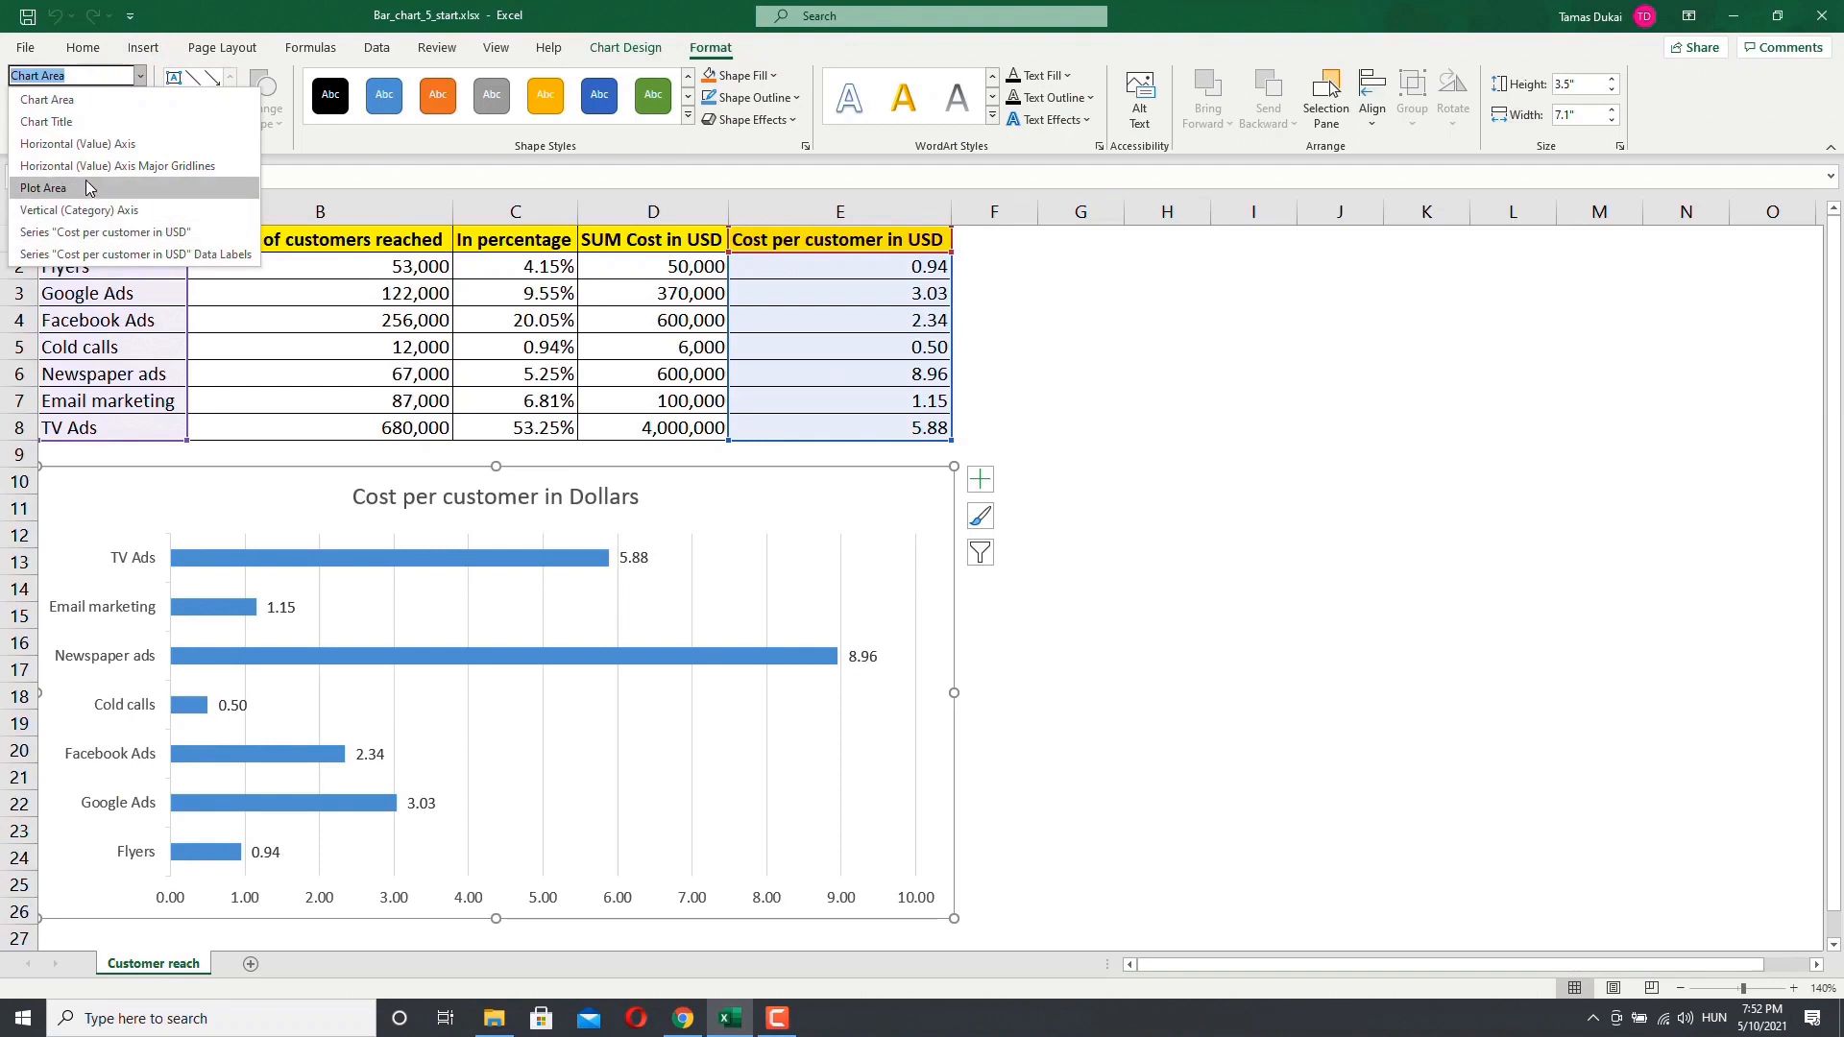
left_click(88, 233)
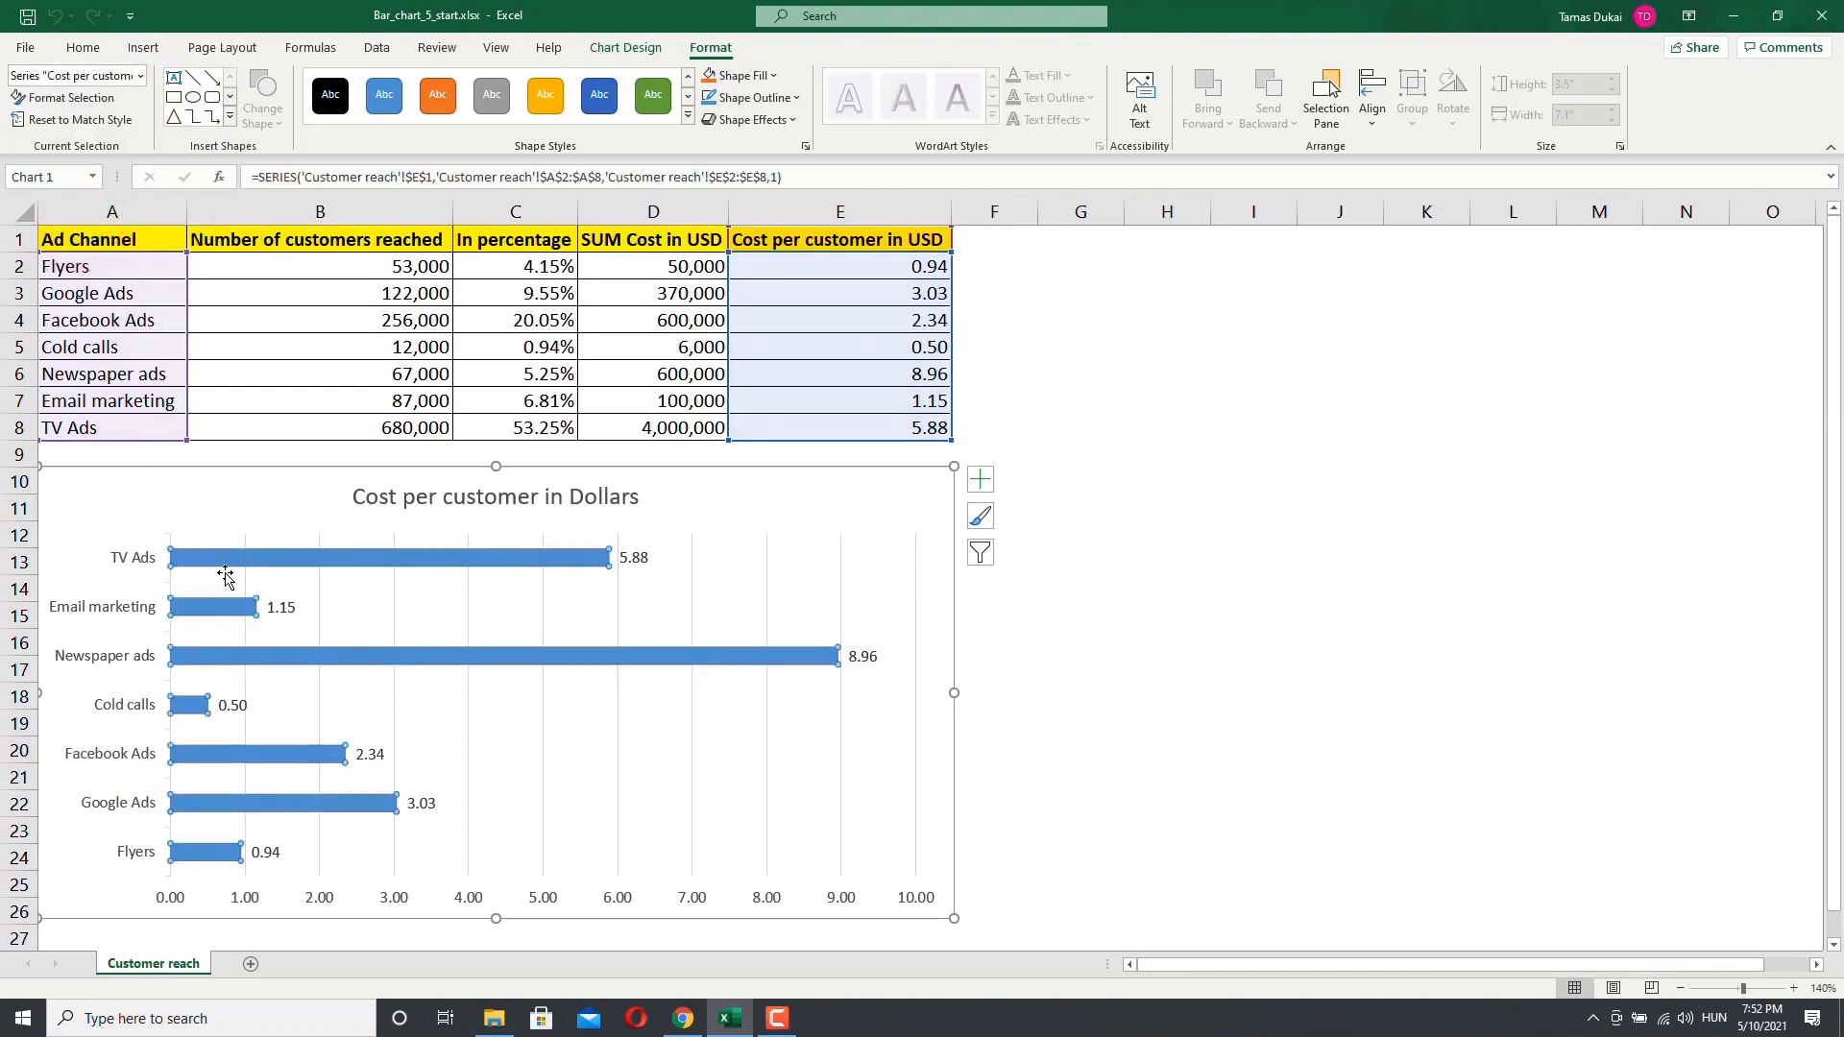
left_click(543, 108)
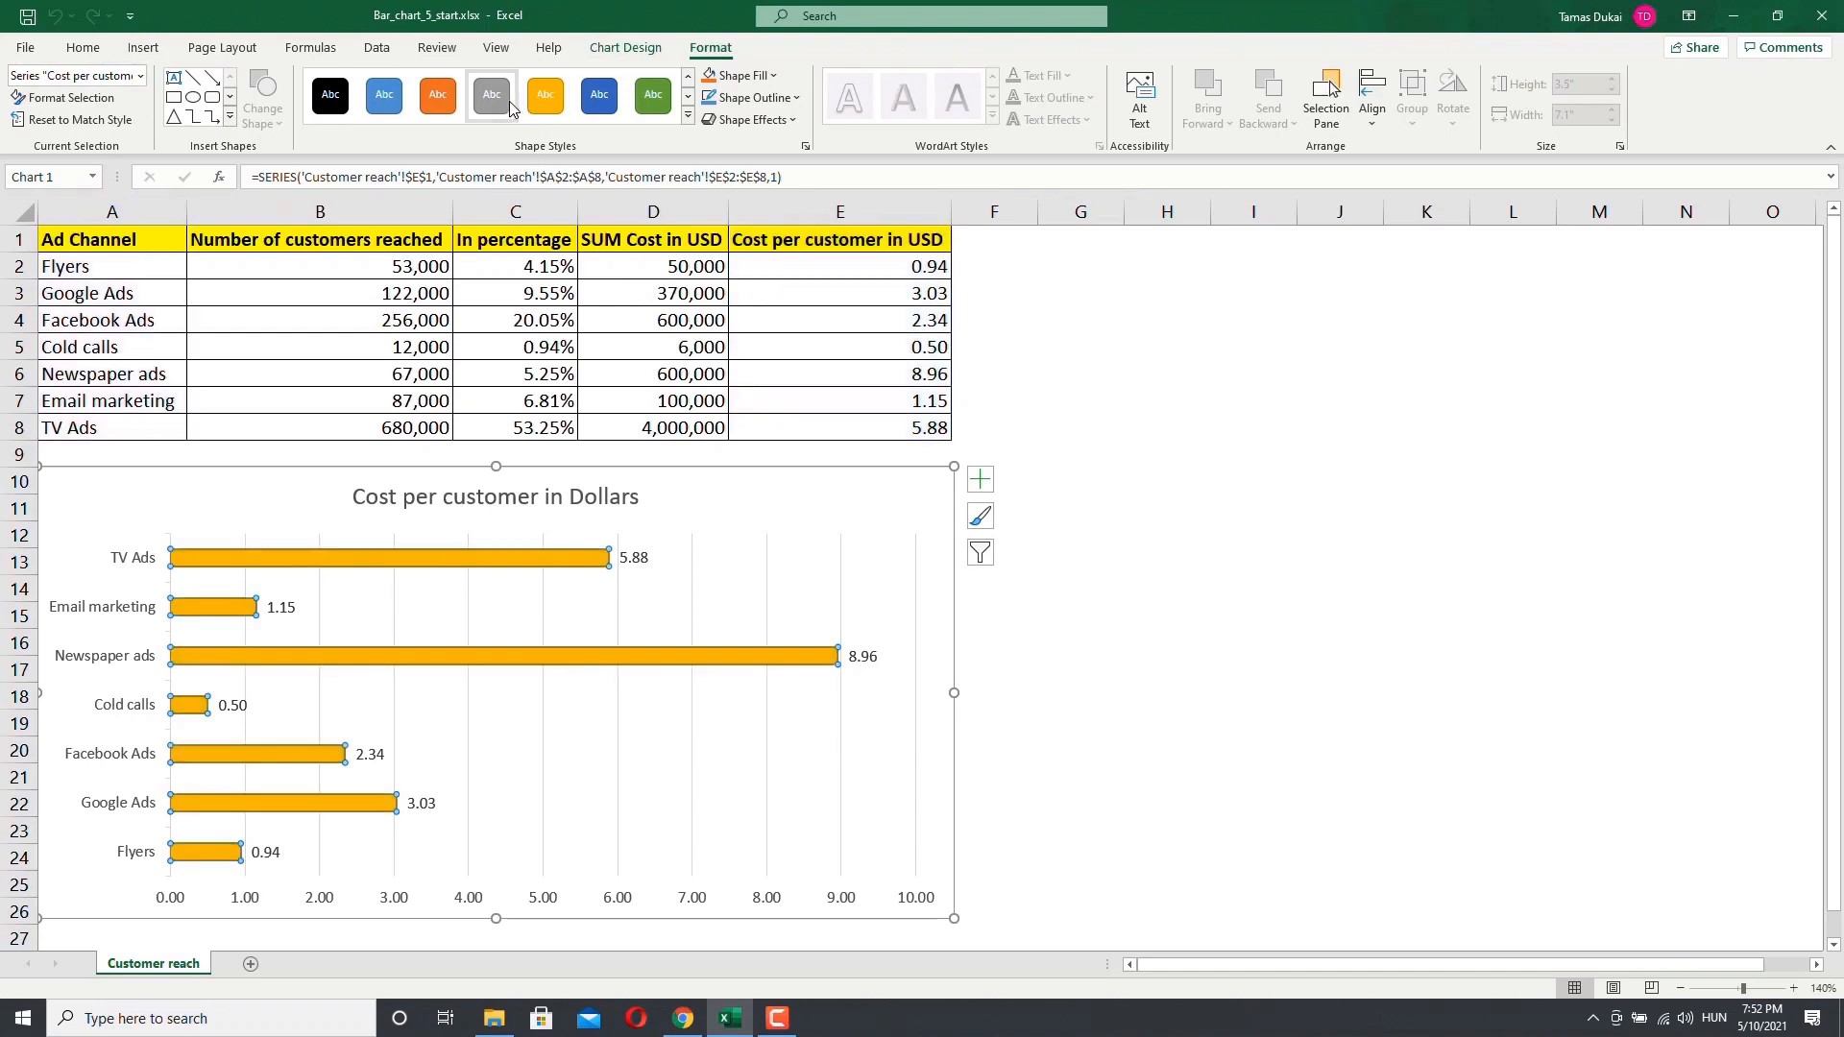
left_click(598, 105)
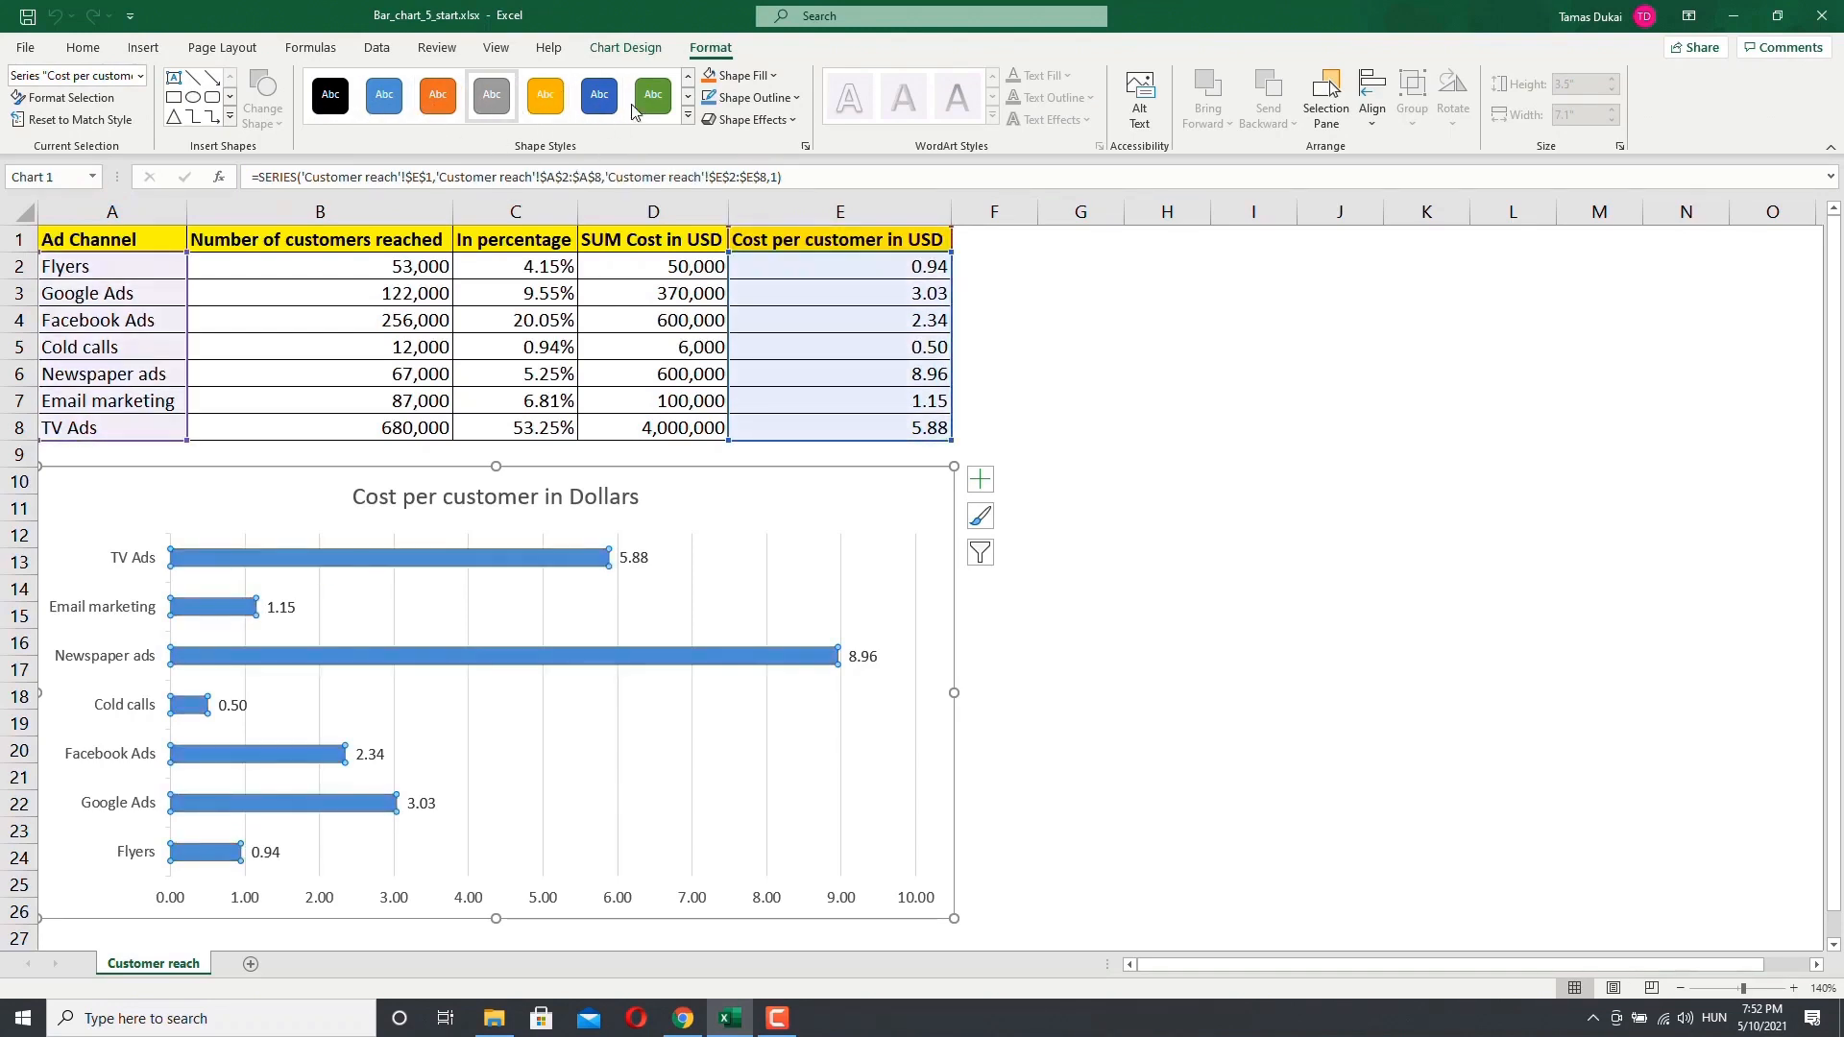
left_click(438, 104)
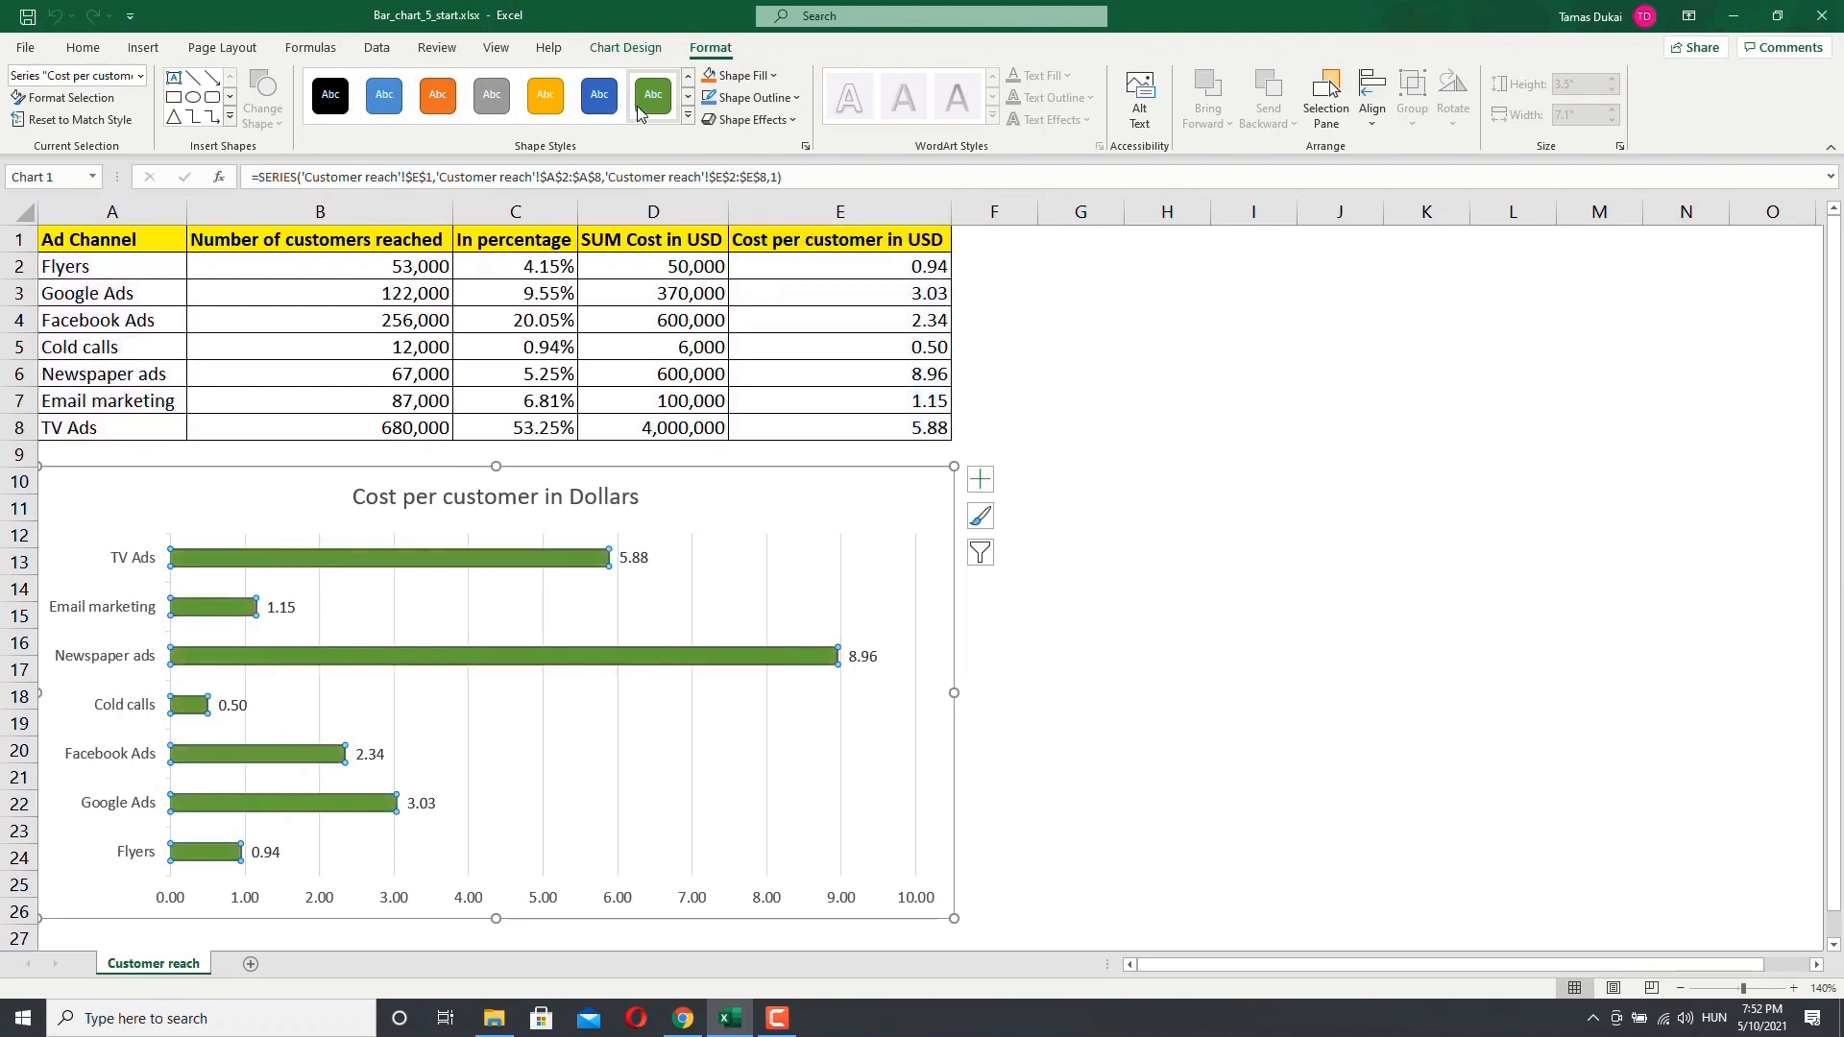
Step: Open the chart area's format options and set its fill to No fill
left_click(140, 75)
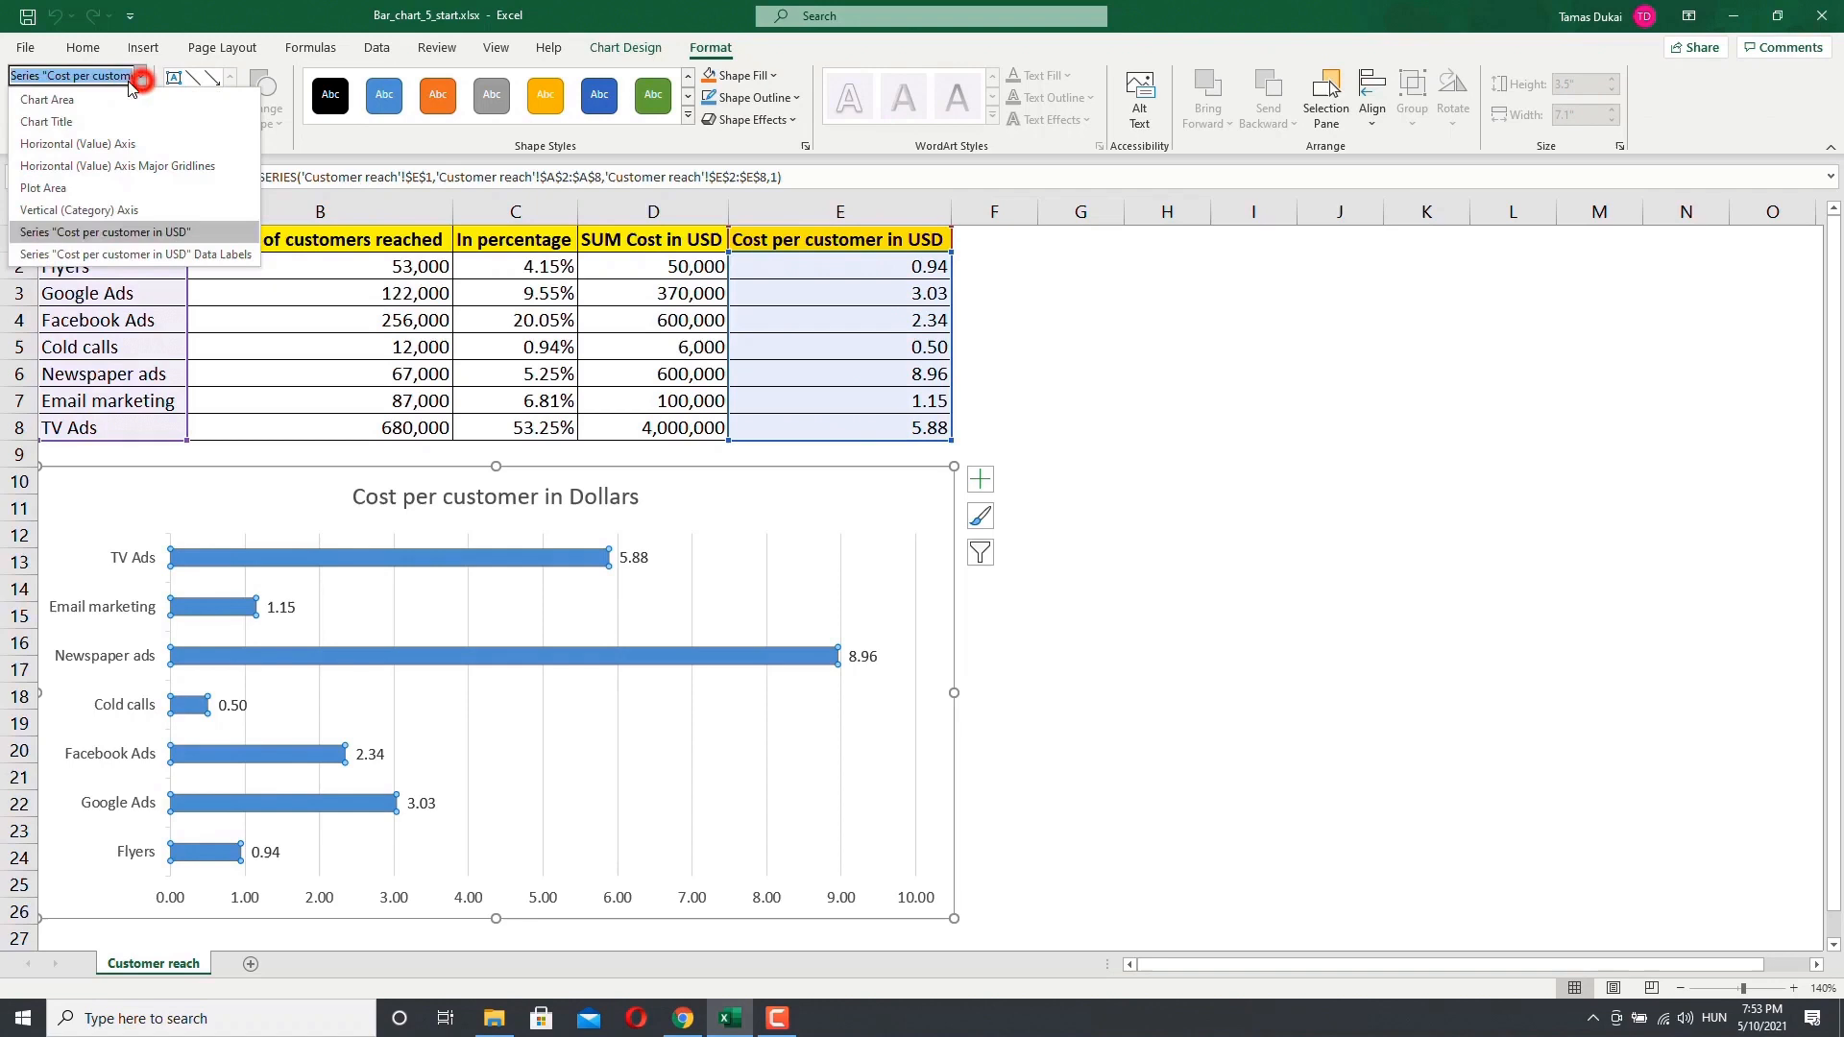
left_click(77, 100)
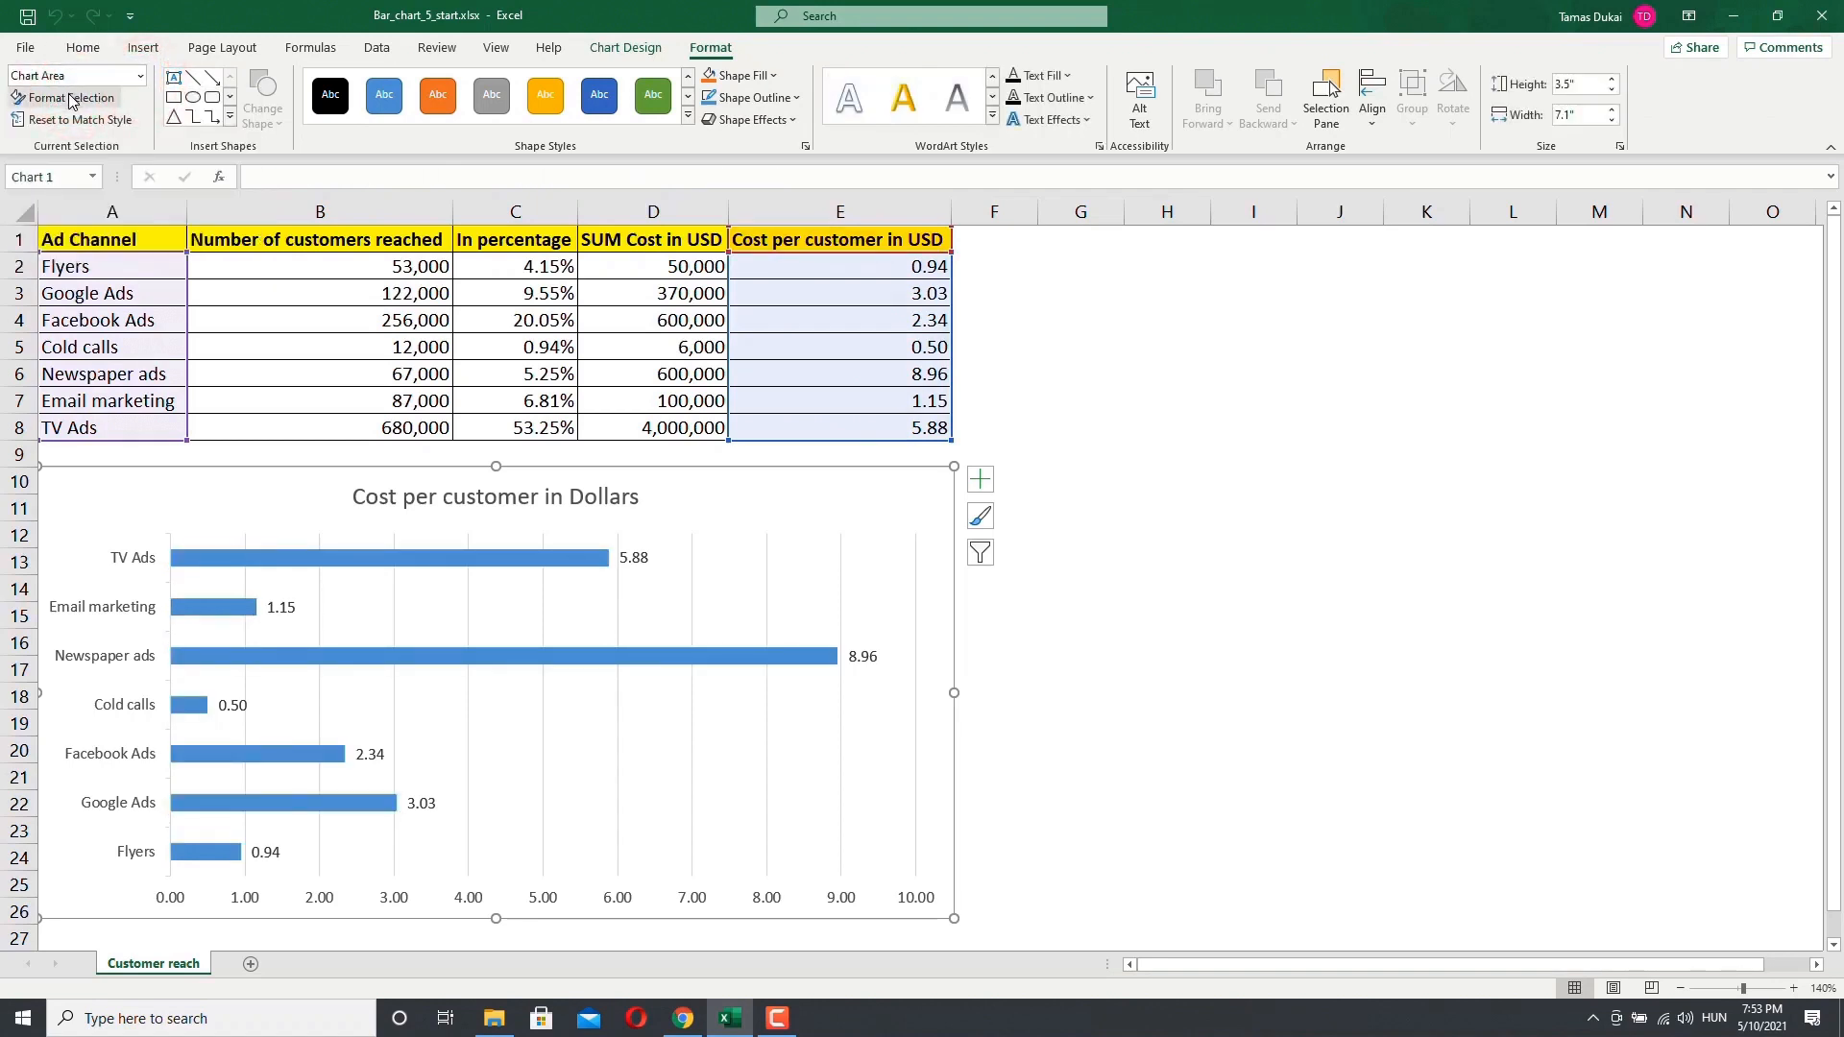
left_click(73, 98)
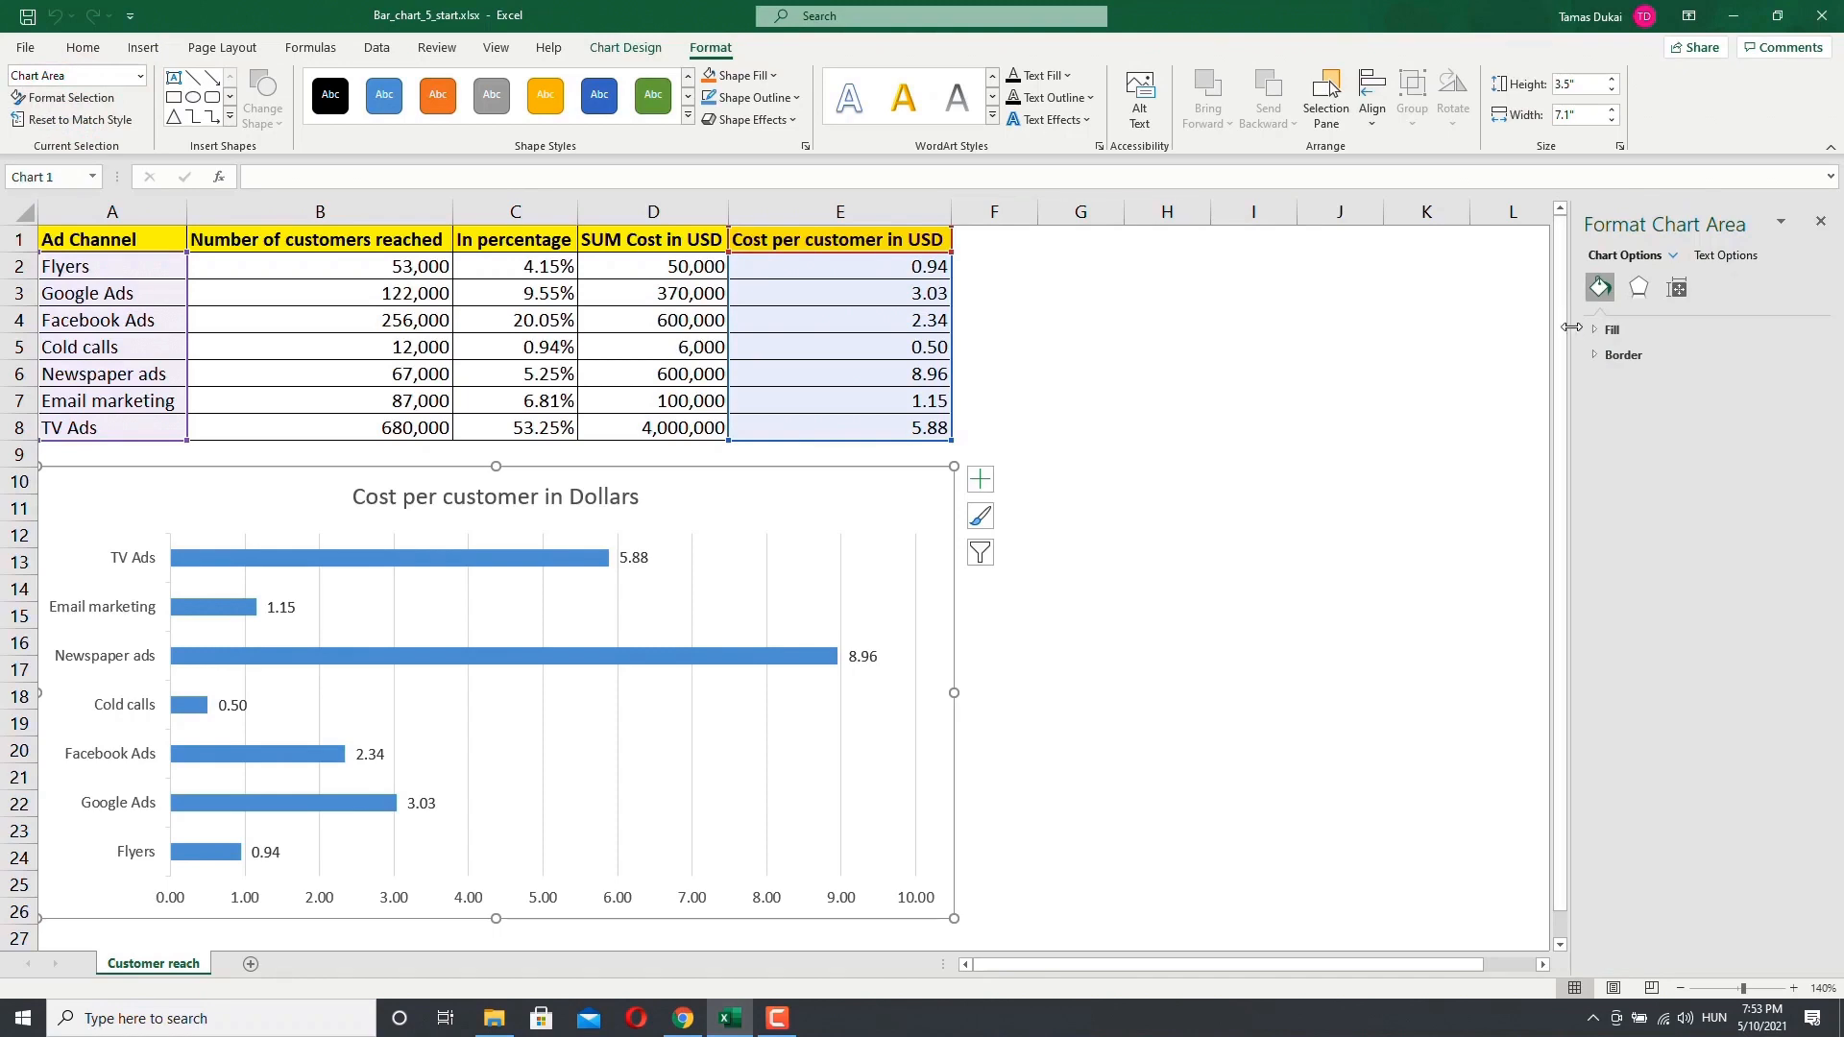
left_click_drag(1571, 327, 1251, 352)
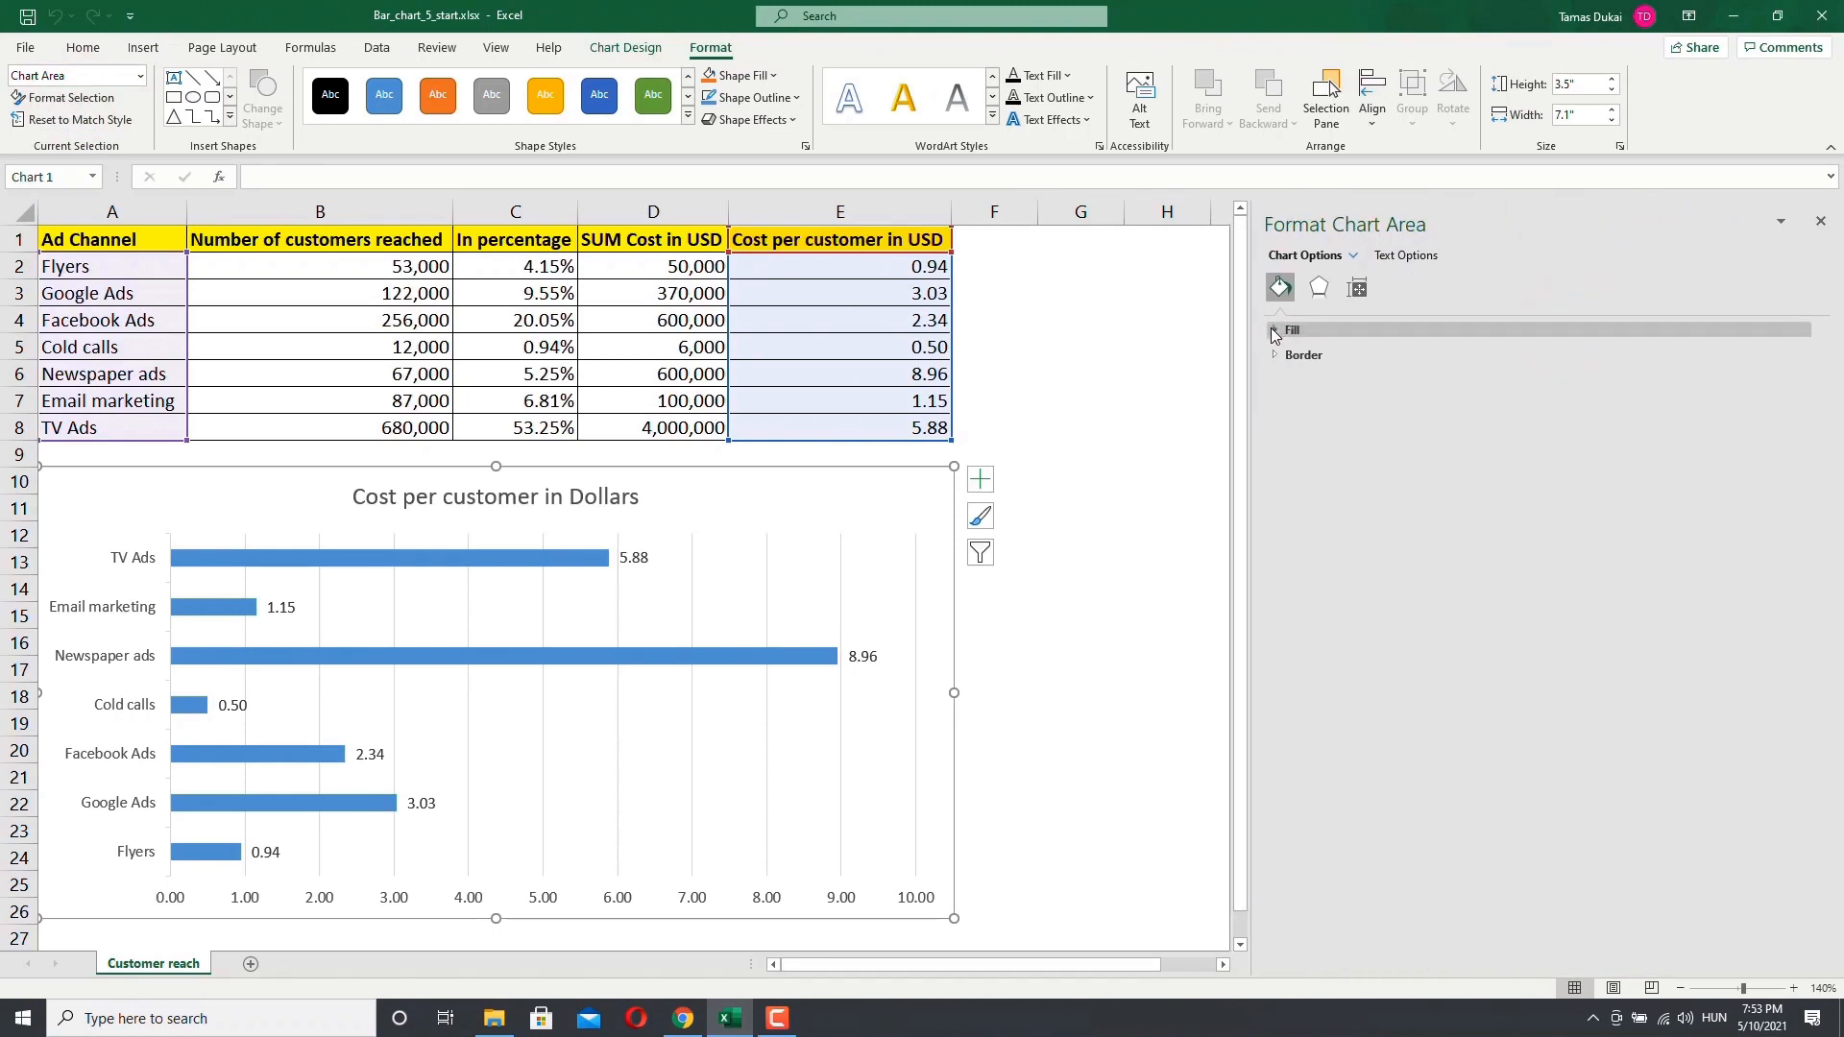
left_click(1273, 330)
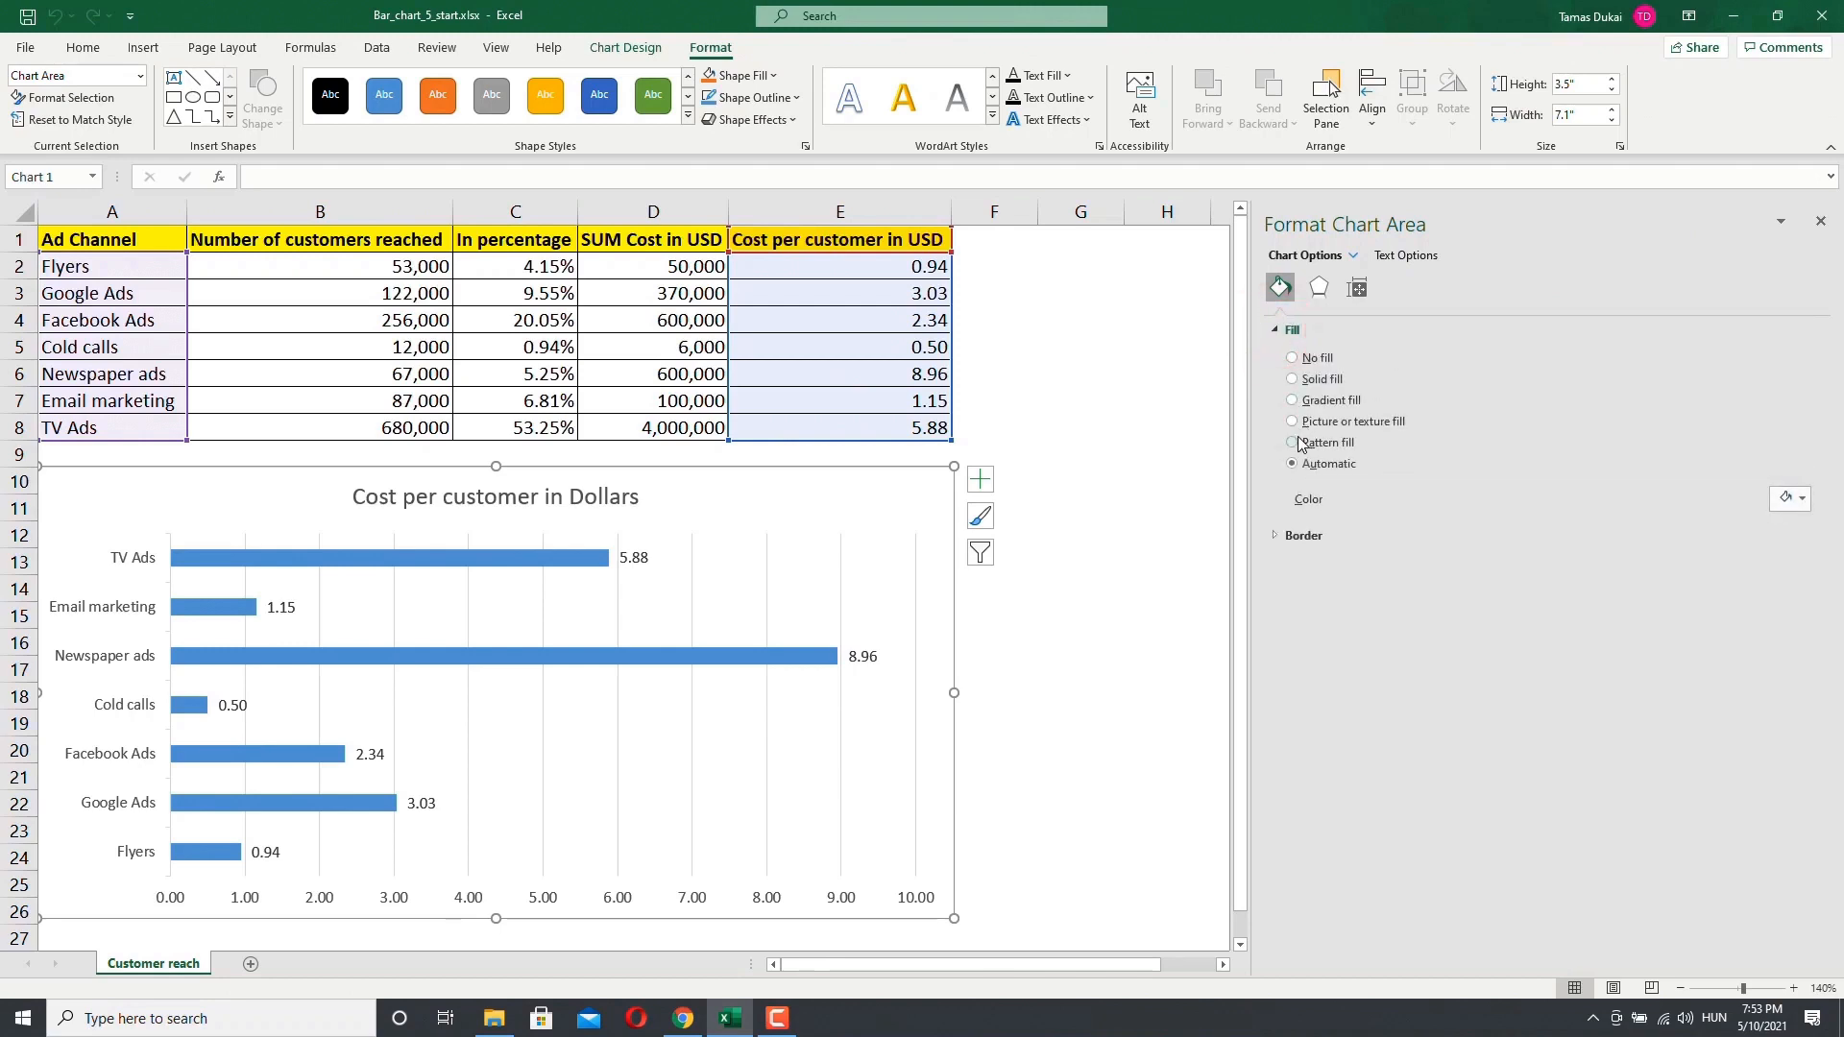
left_click(1292, 402)
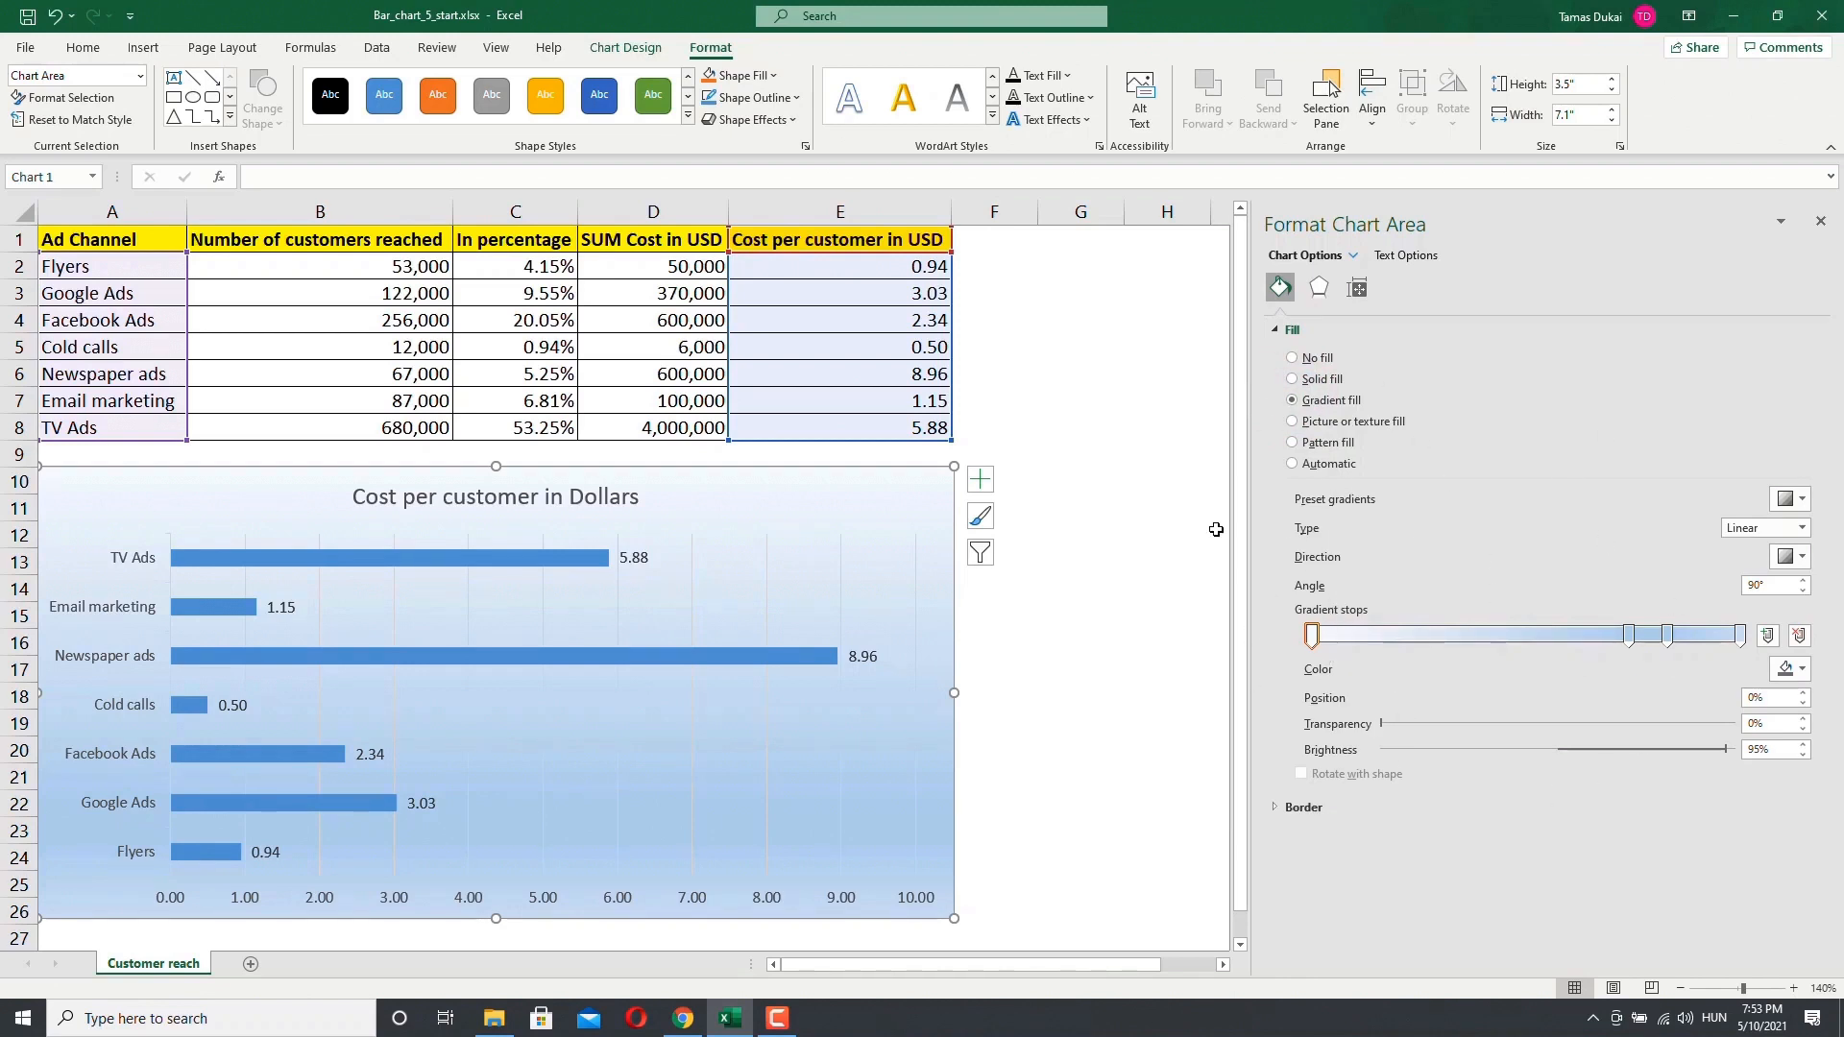
left_click(1291, 358)
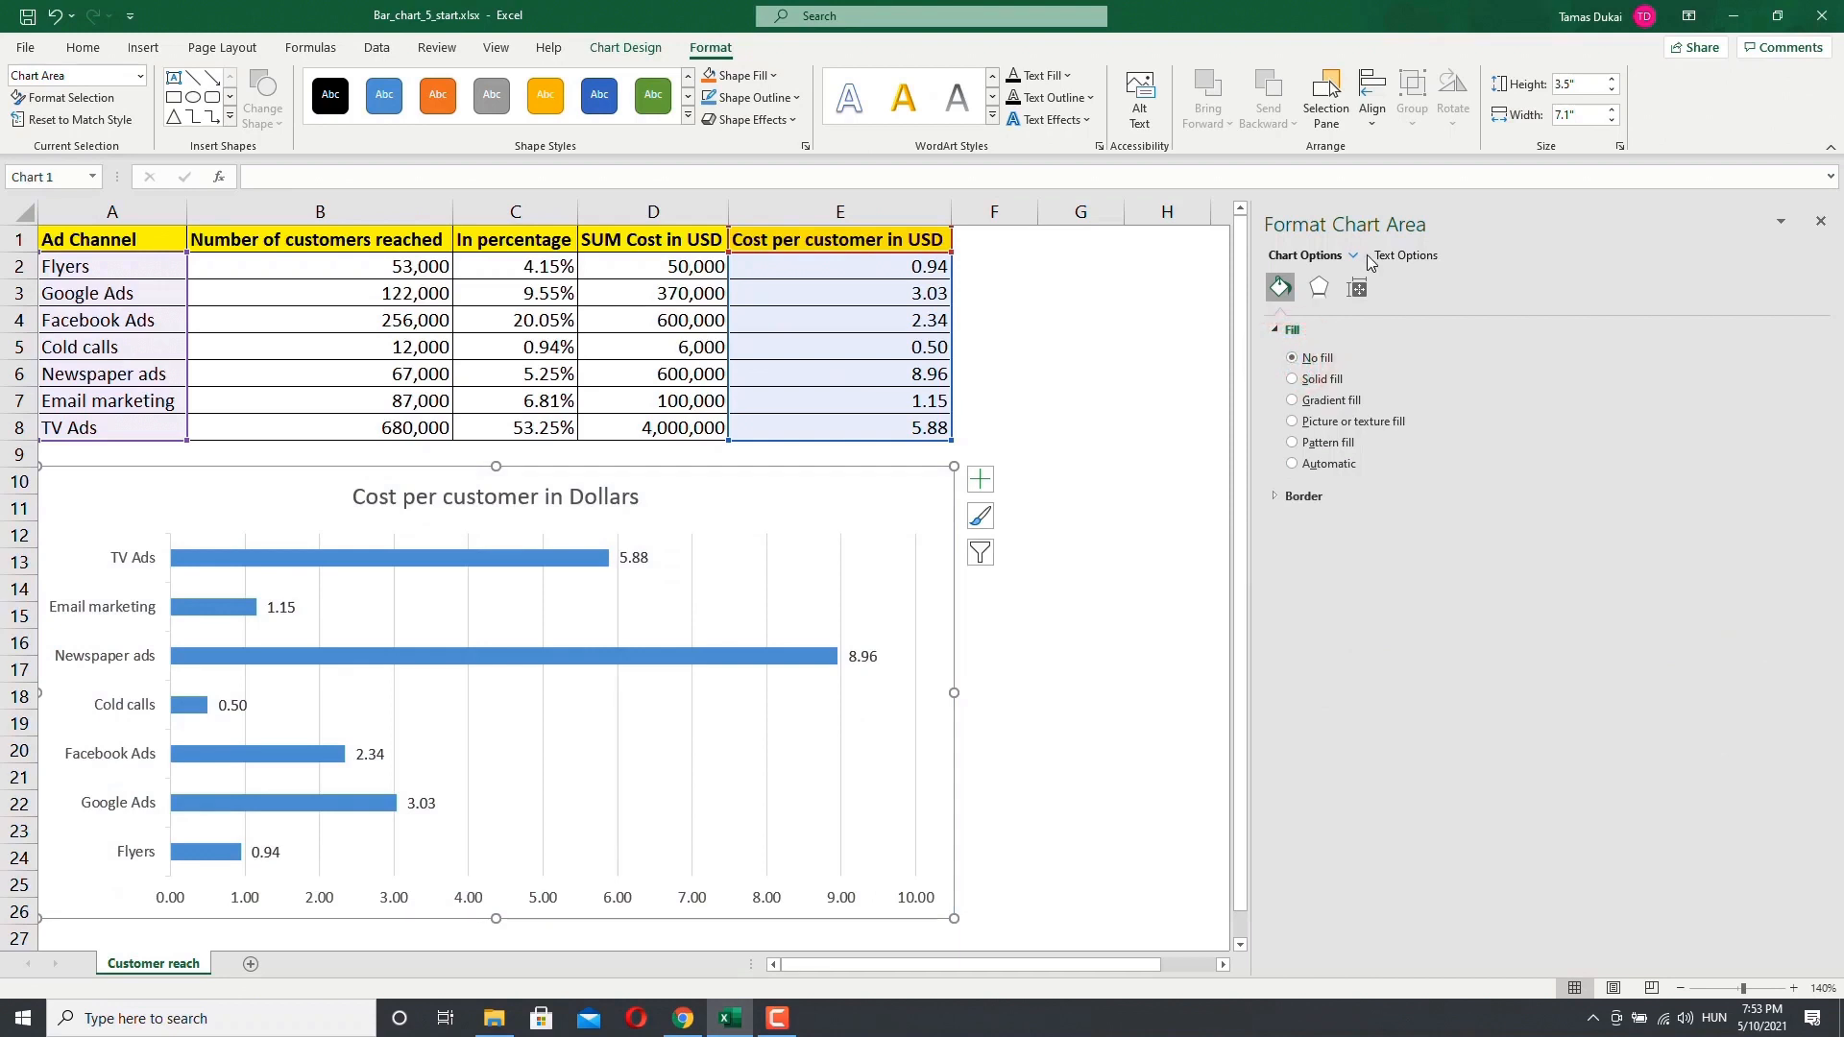
Step: Set the chart area's border to No line
left_click(1275, 497)
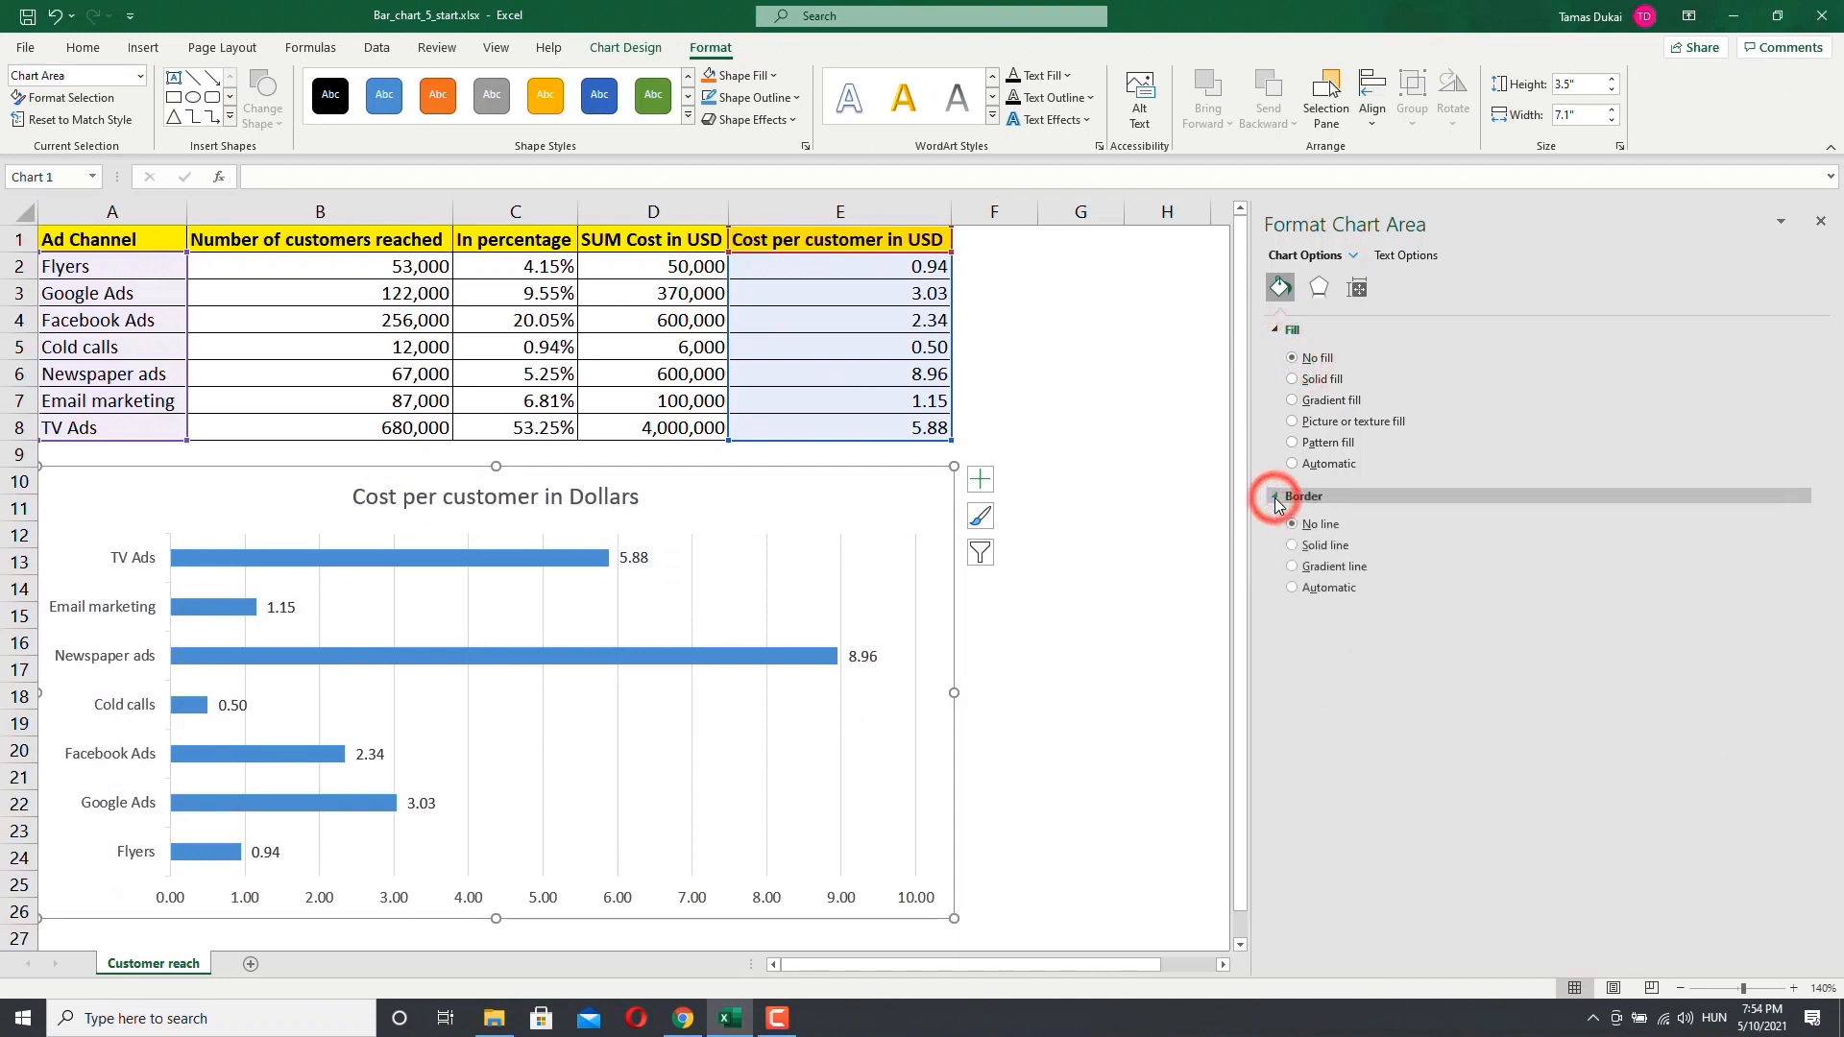
left_click(1292, 546)
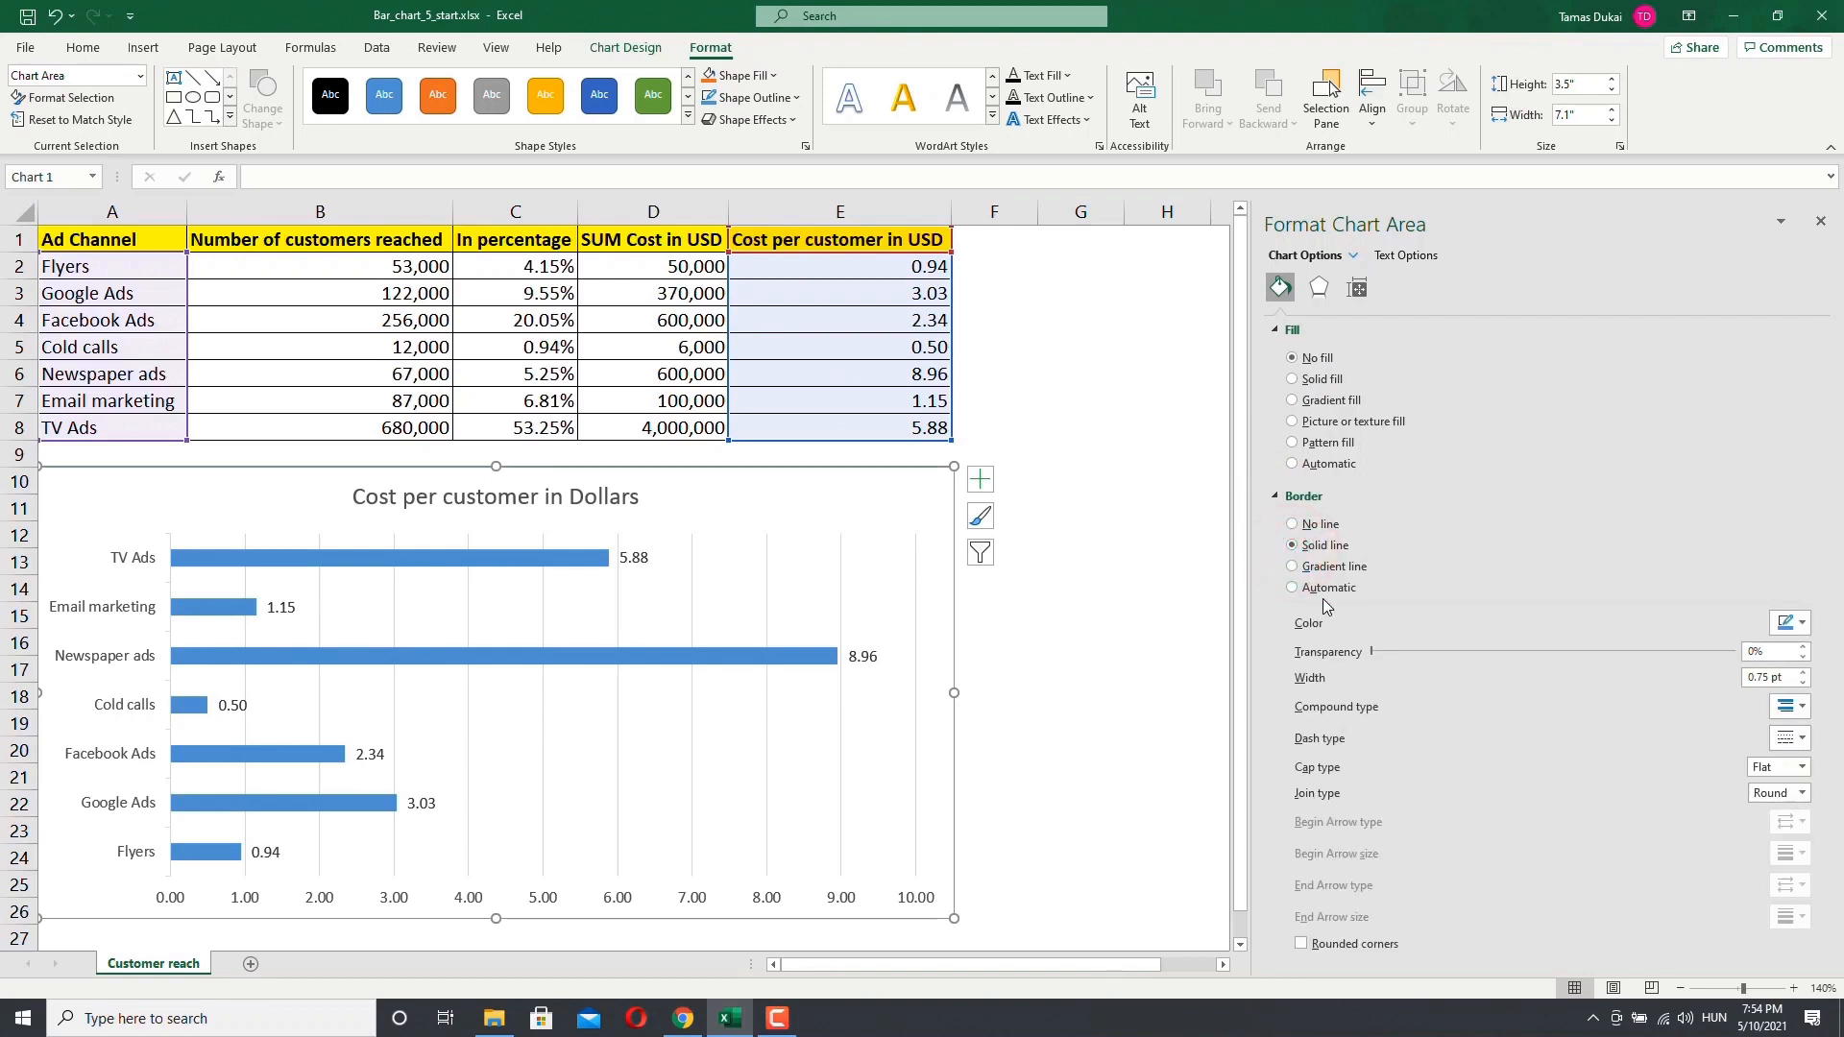
left_click(1314, 524)
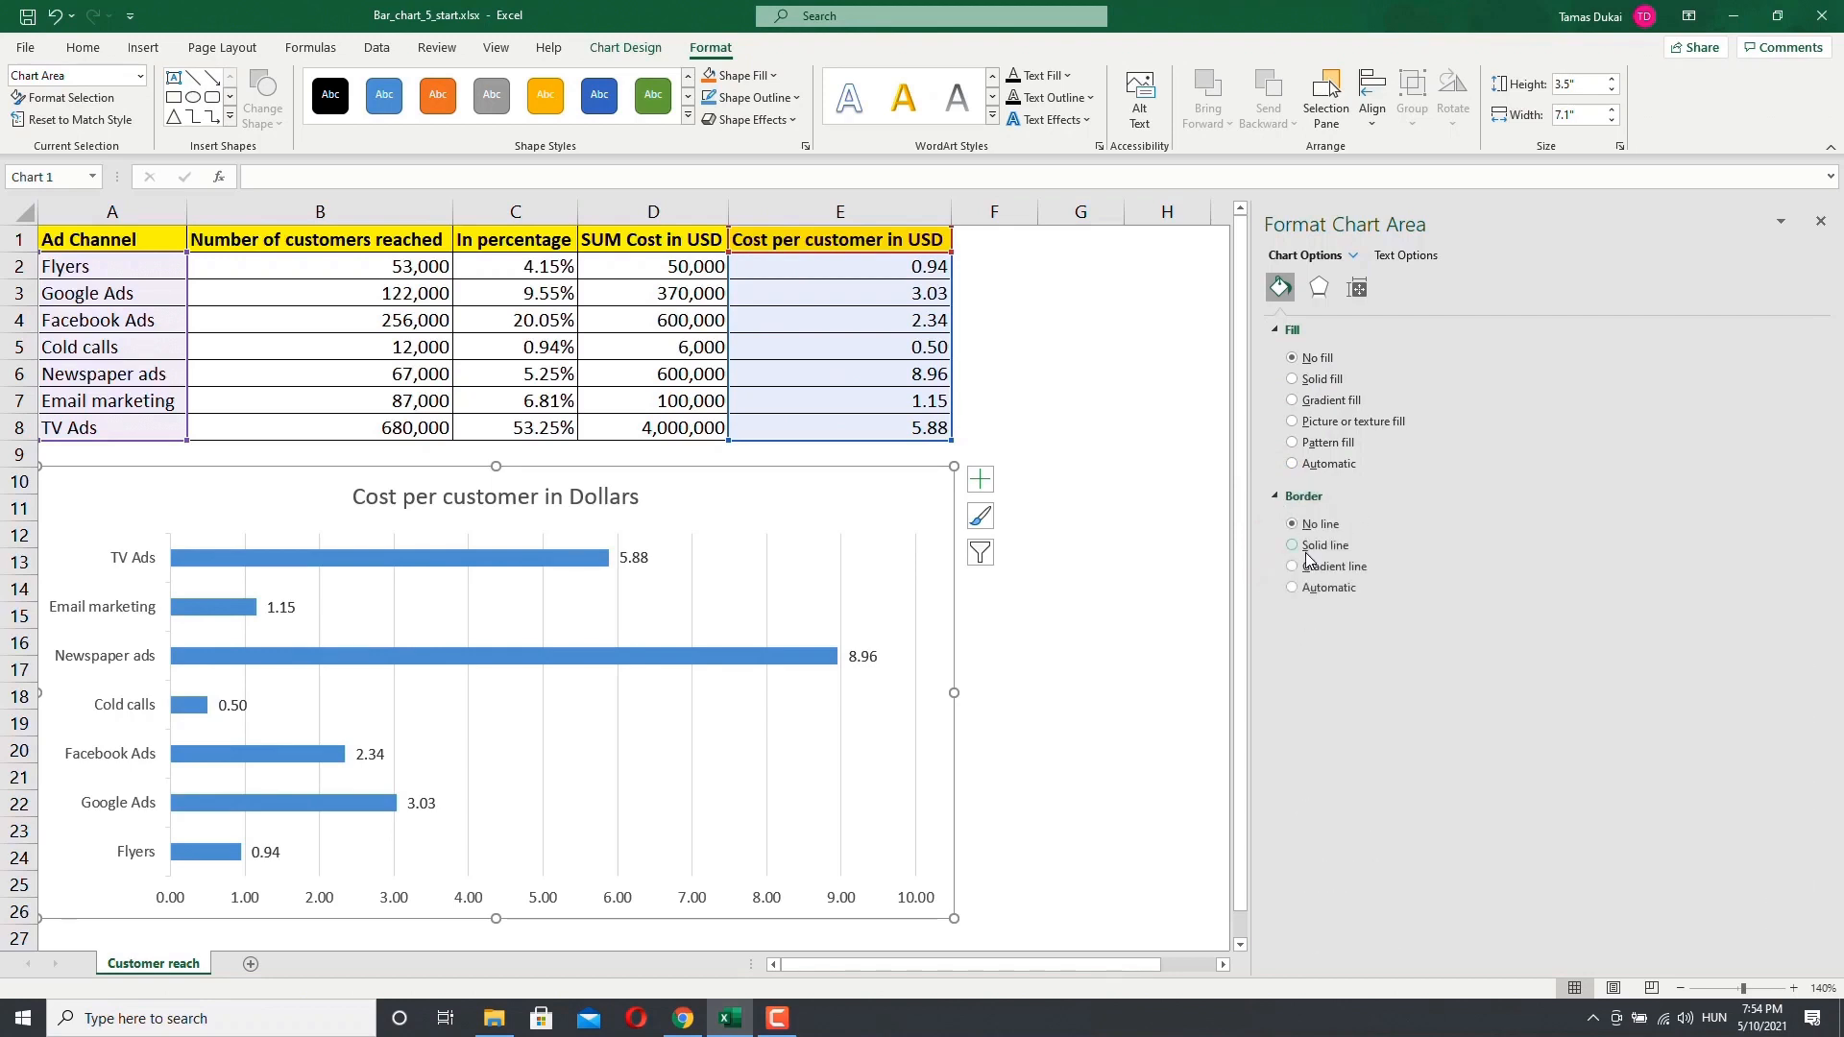
left_click(1293, 546)
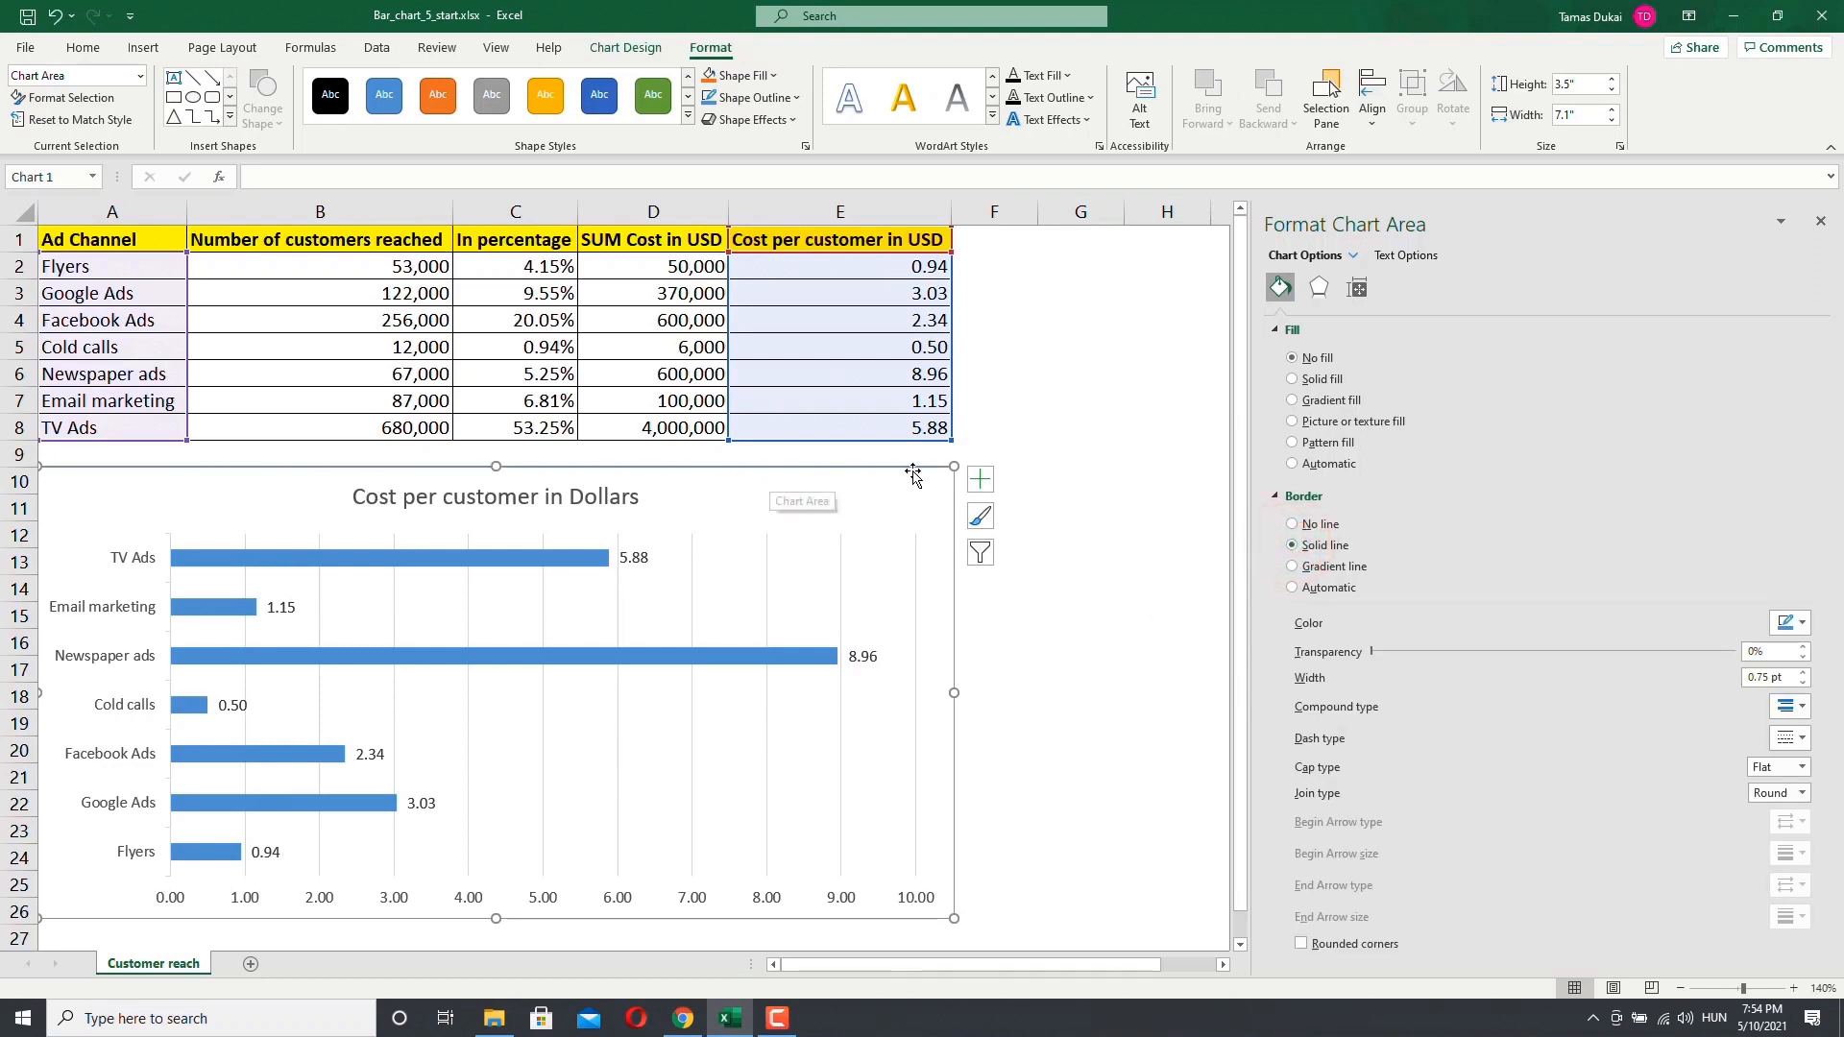
left_click(1293, 525)
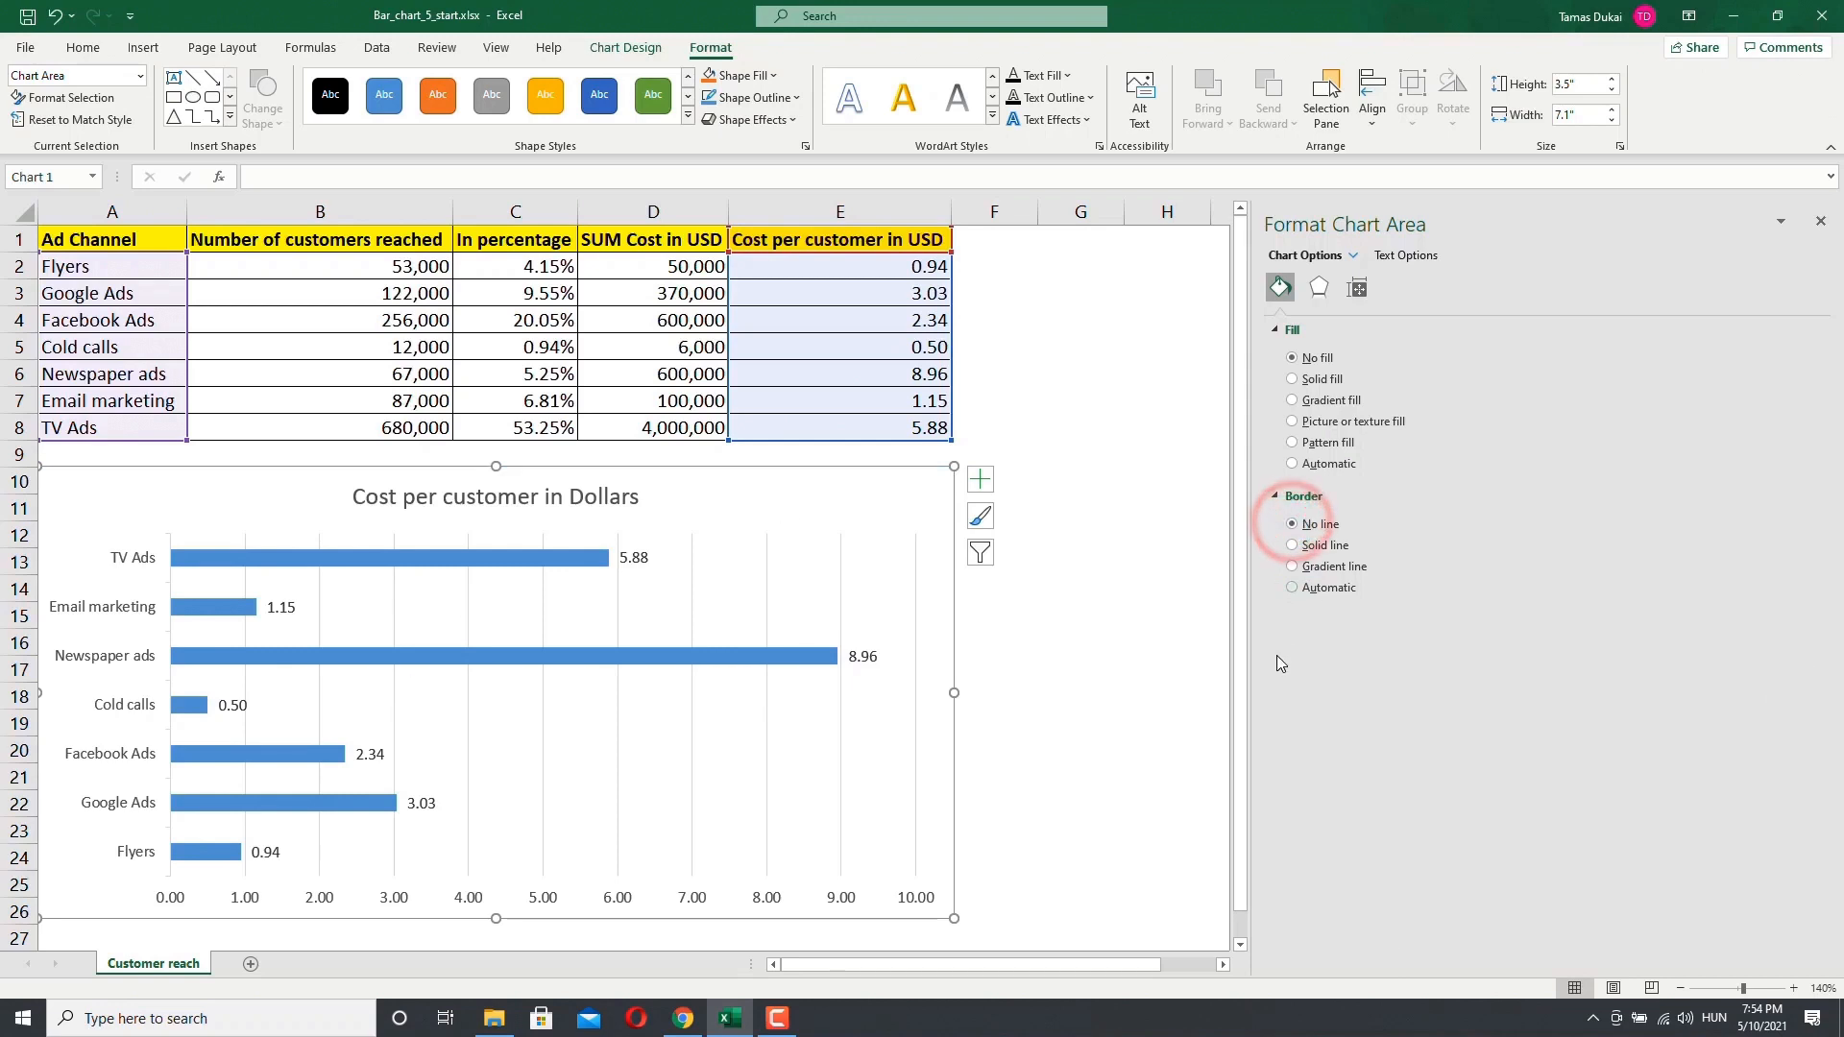
Step: Browse the chart area's effects, size and properties, and text options in the format pane
left_click(1319, 289)
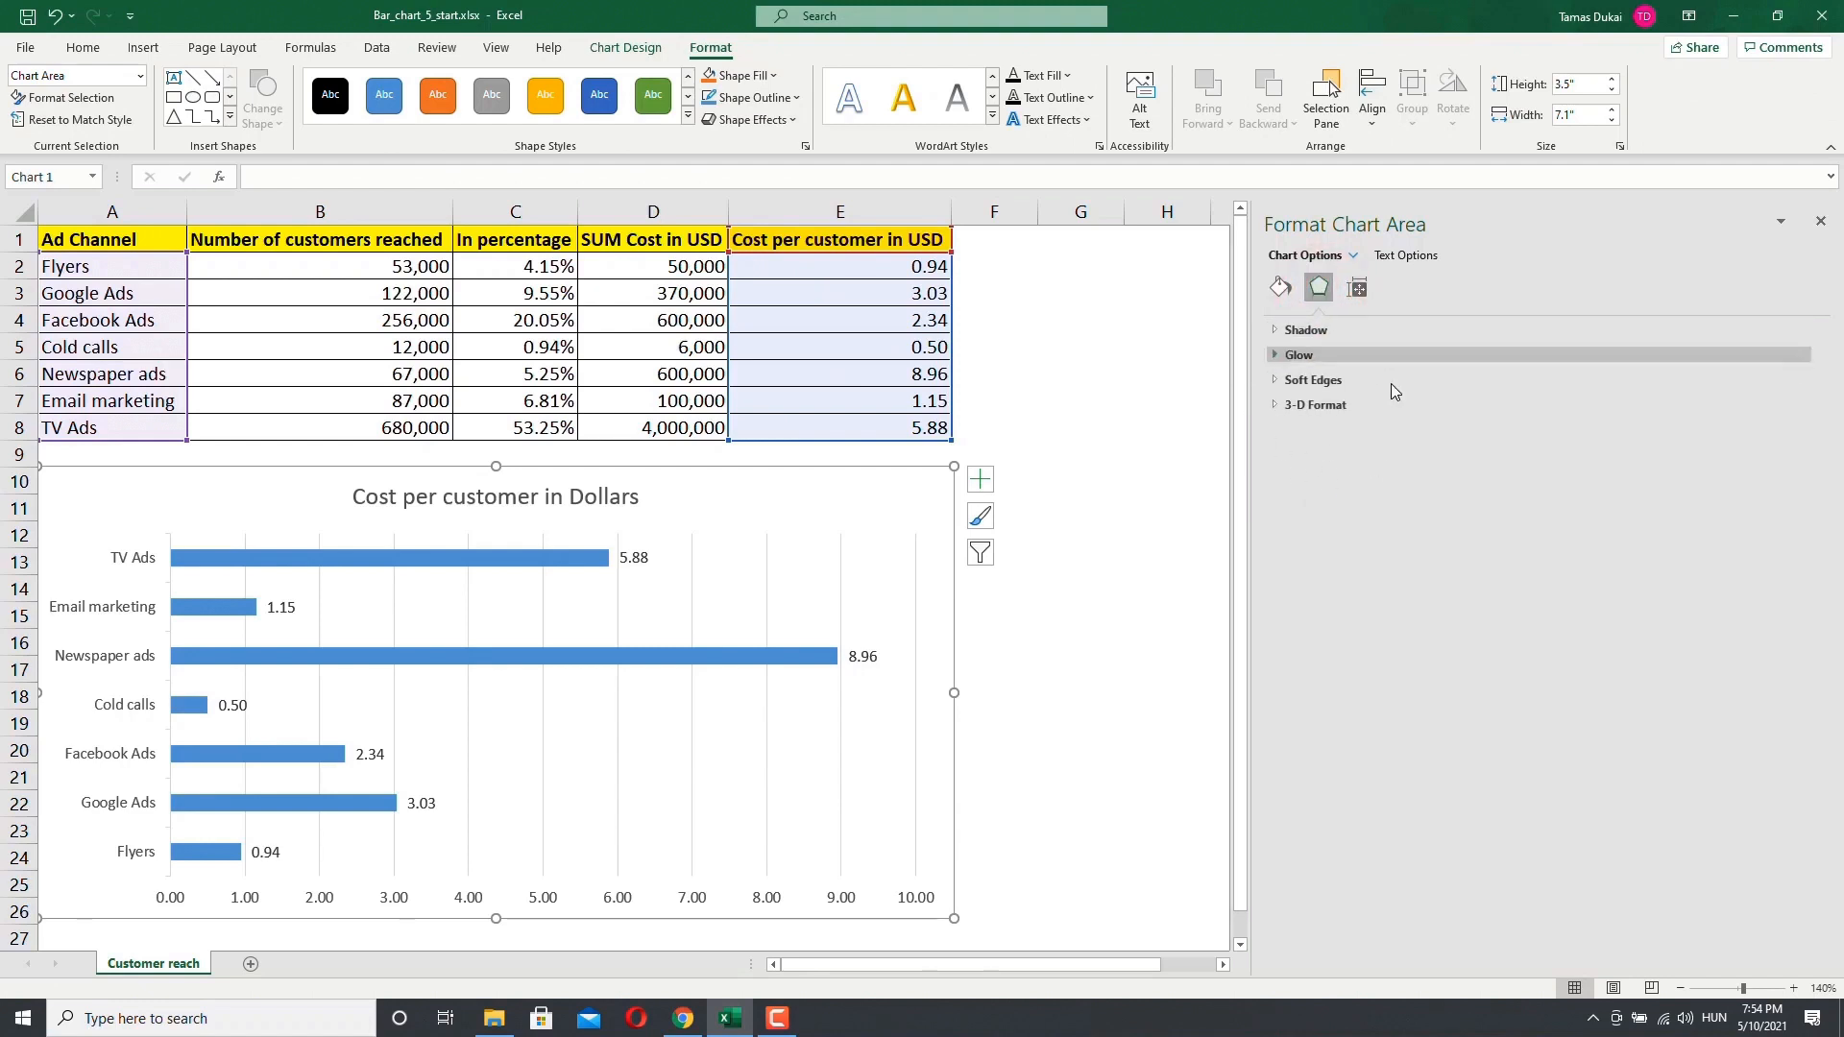
left_click(1360, 290)
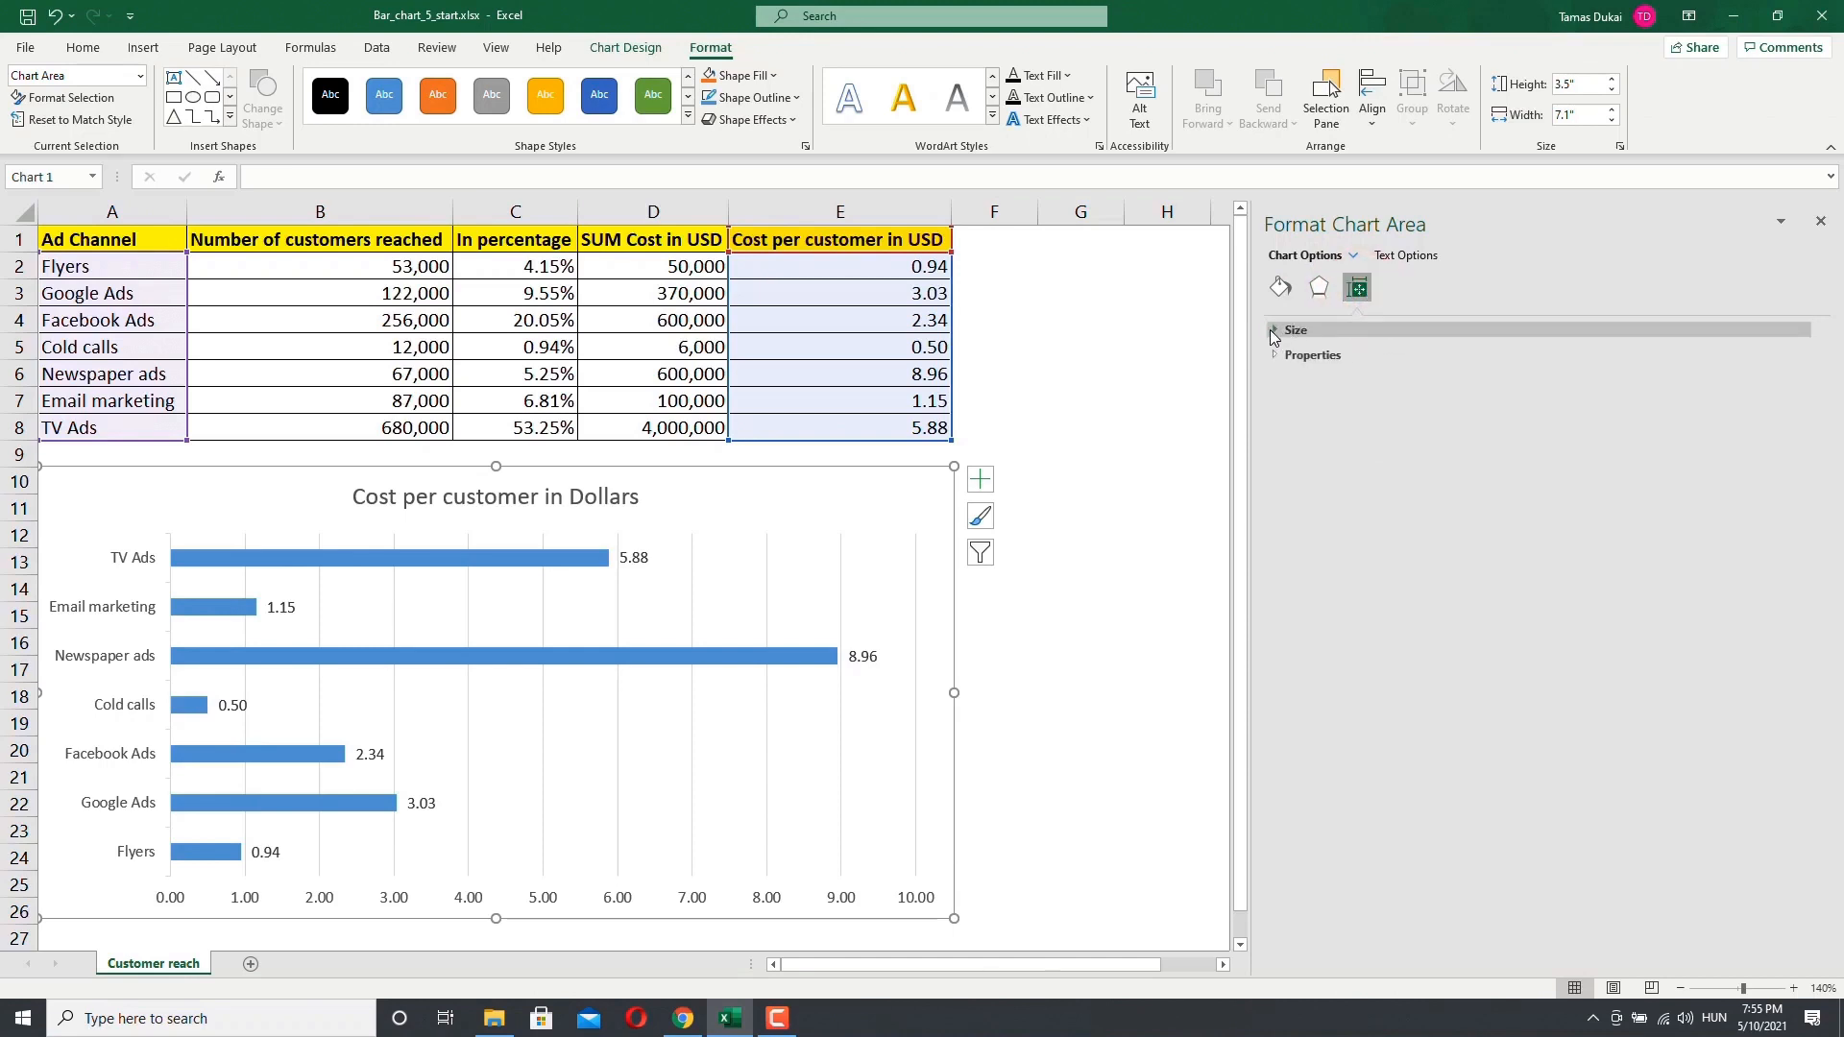
left_click(1273, 331)
left_click(1273, 541)
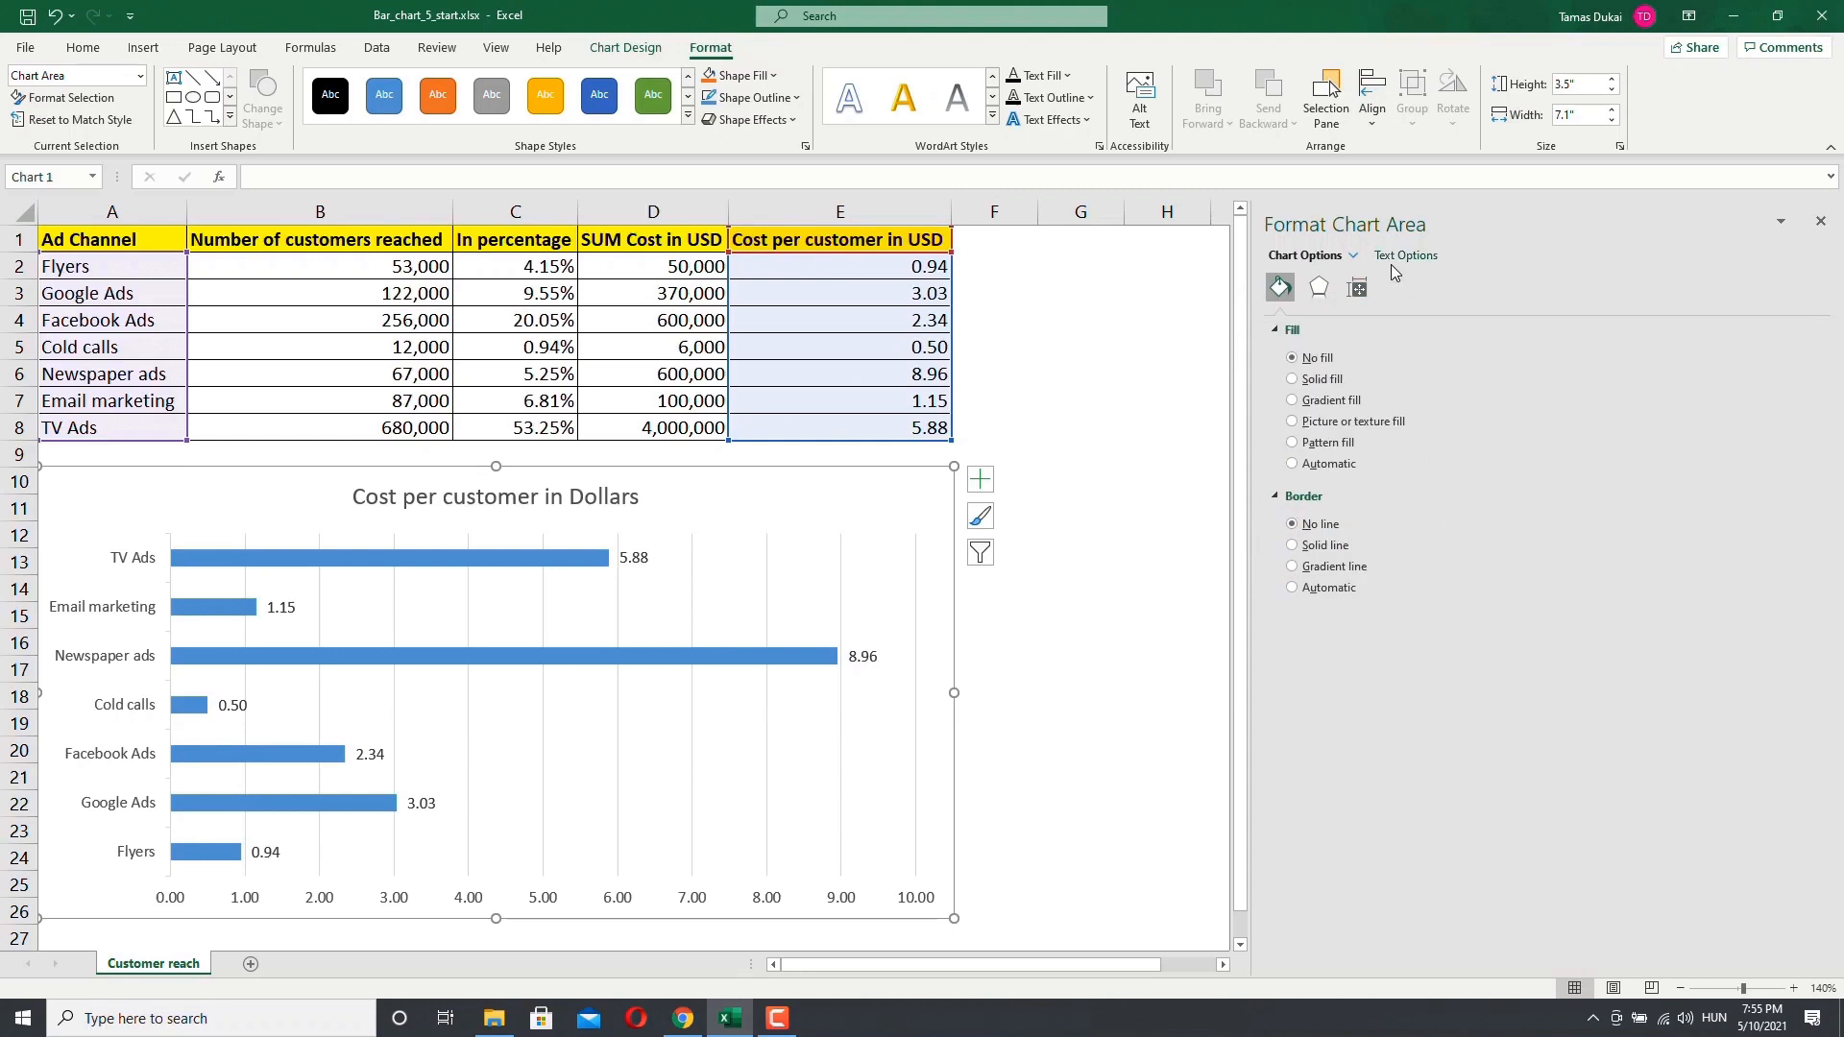
left_click(1394, 257)
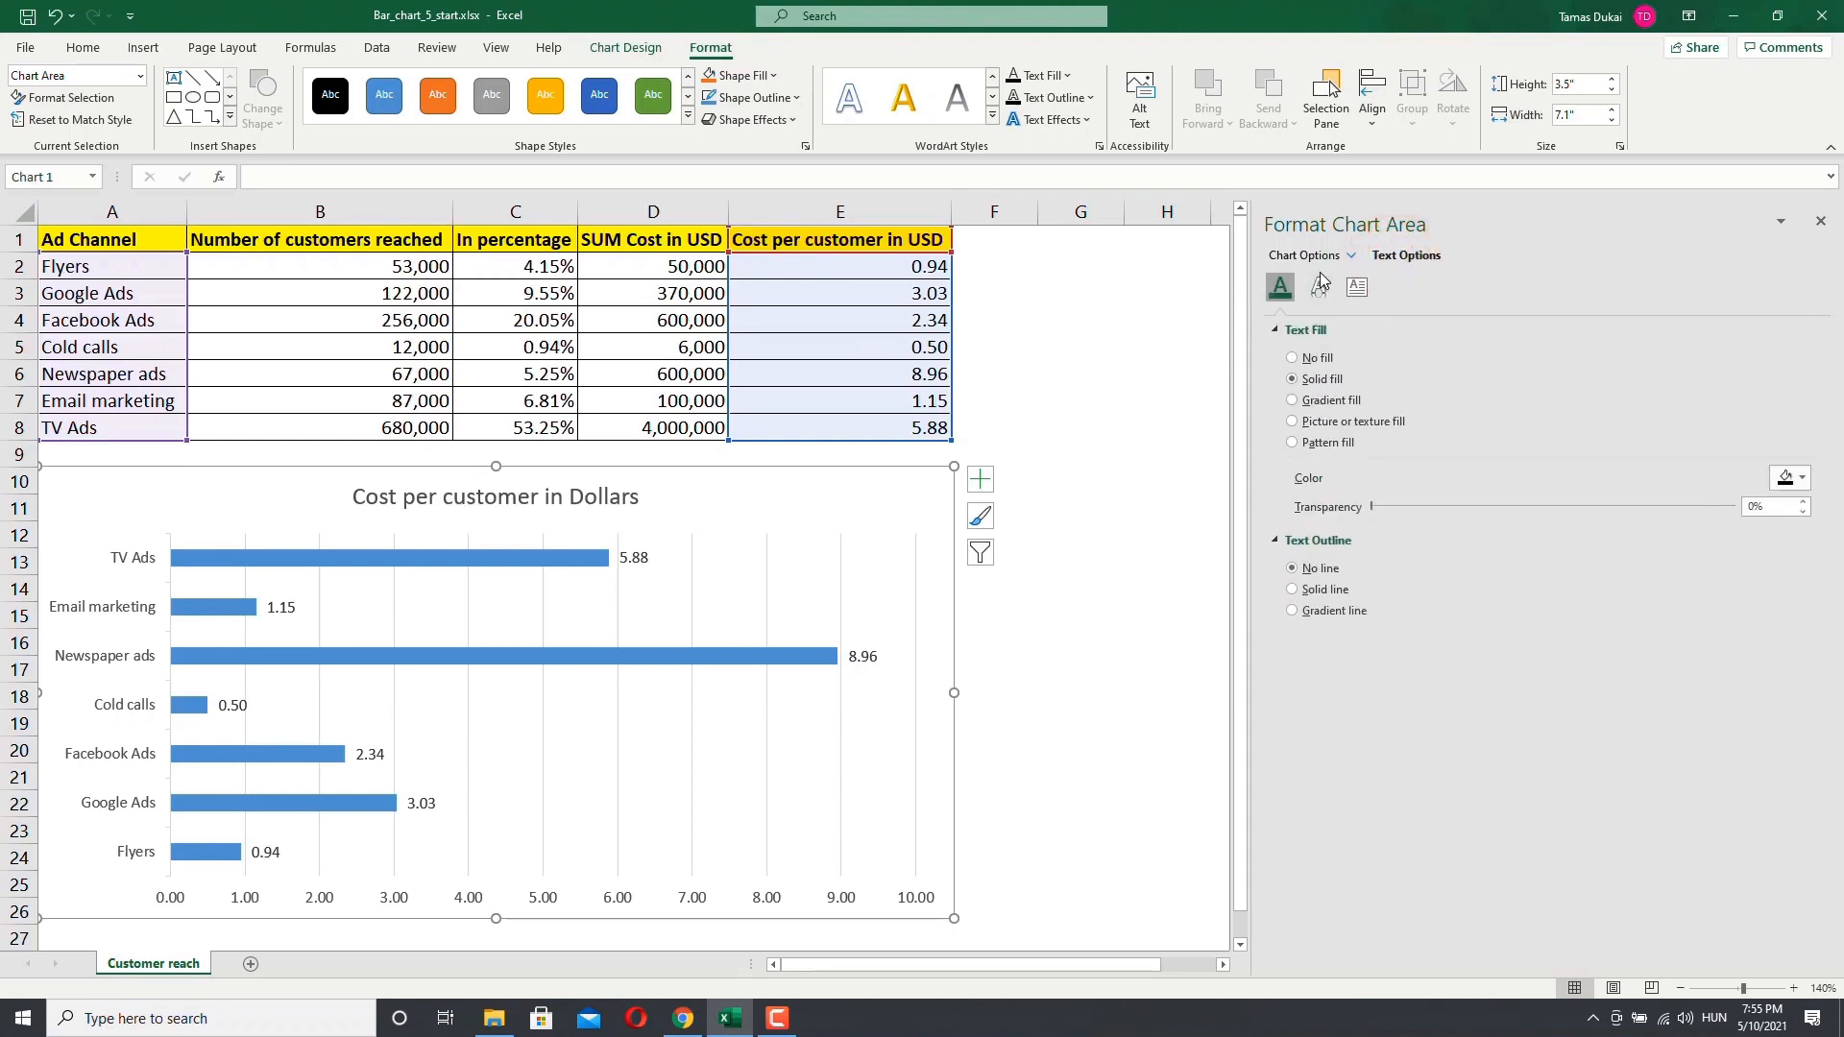
left_click(1318, 293)
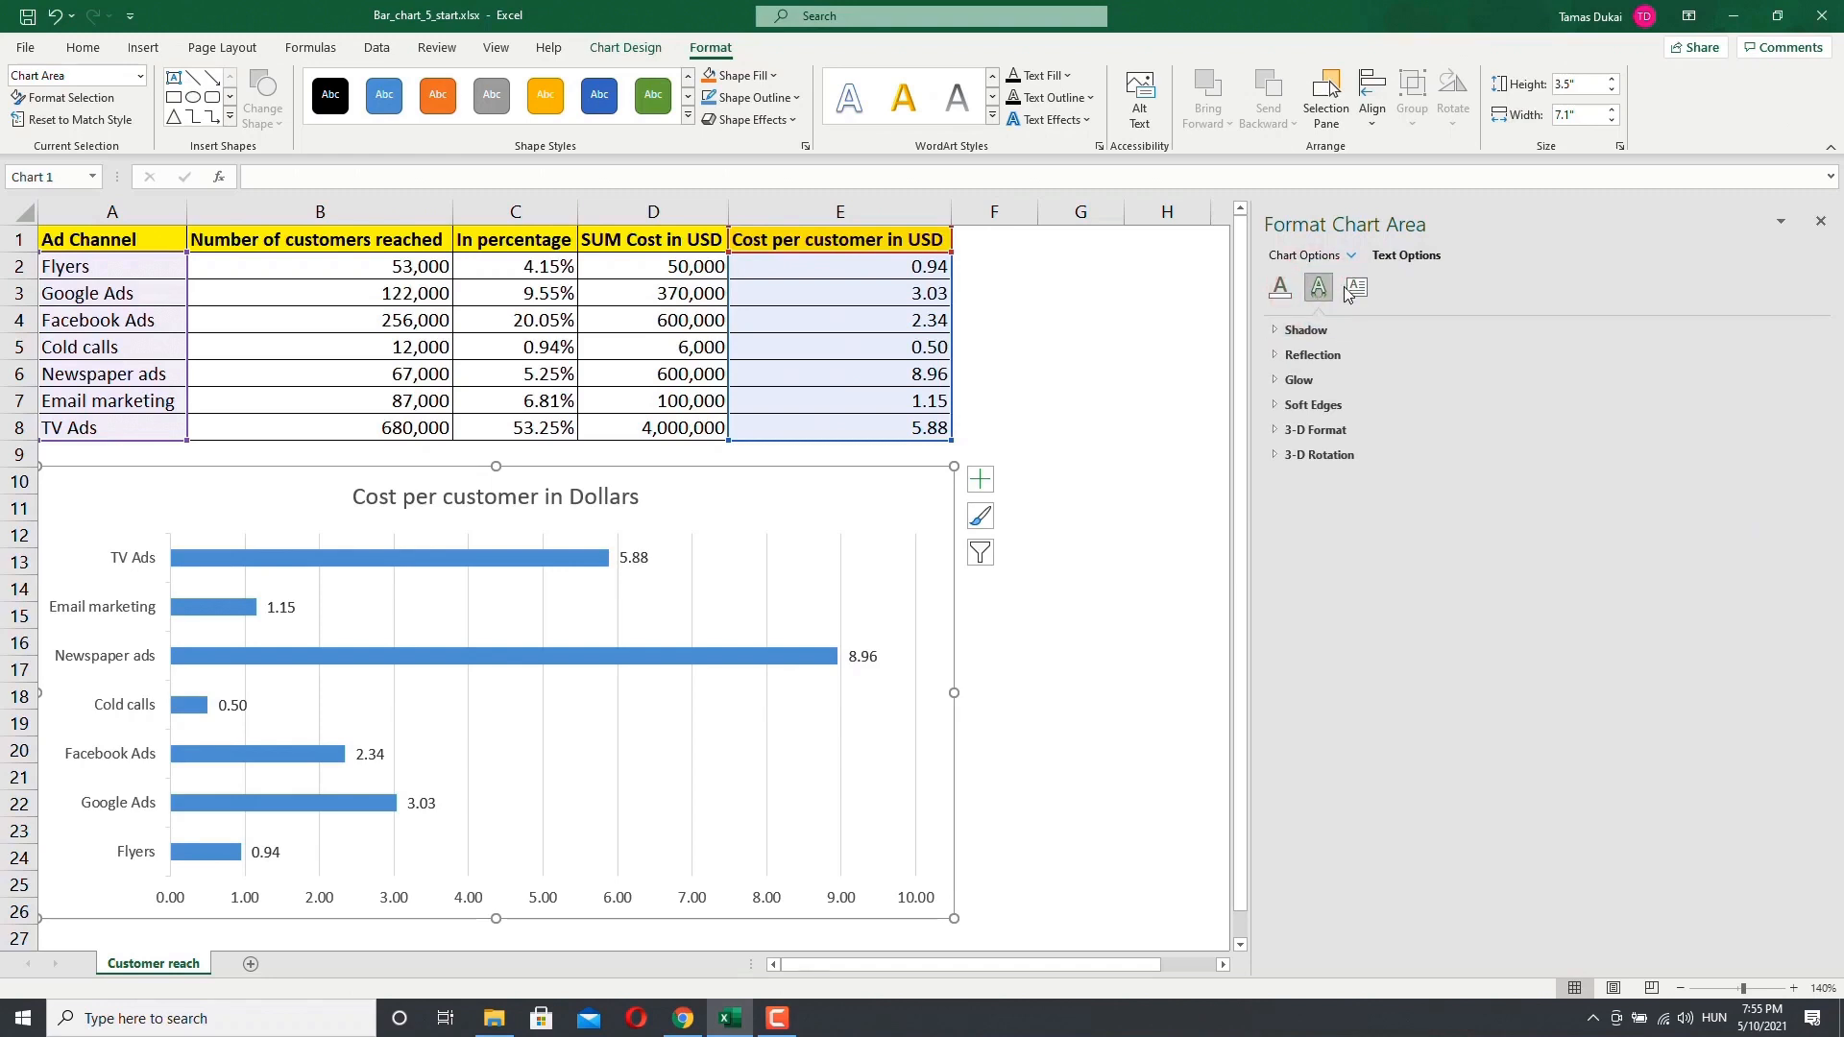
left_click(1352, 290)
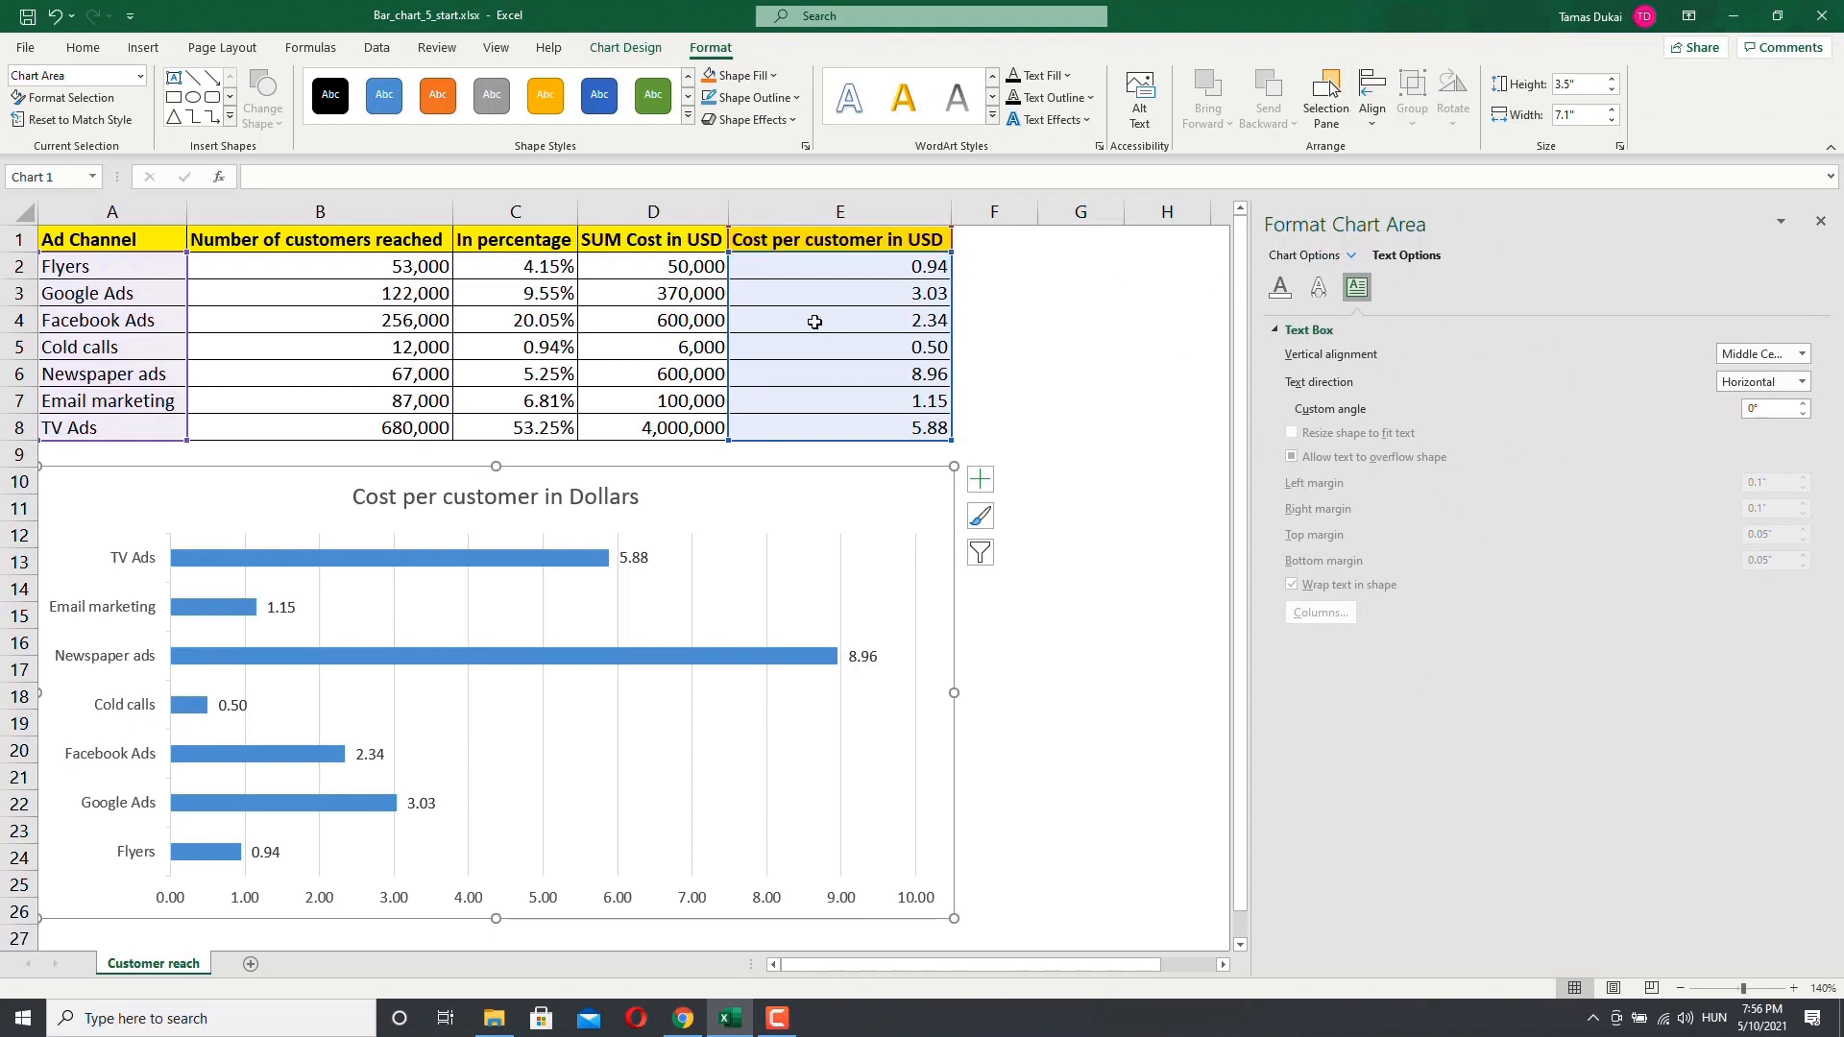
left_click(139, 81)
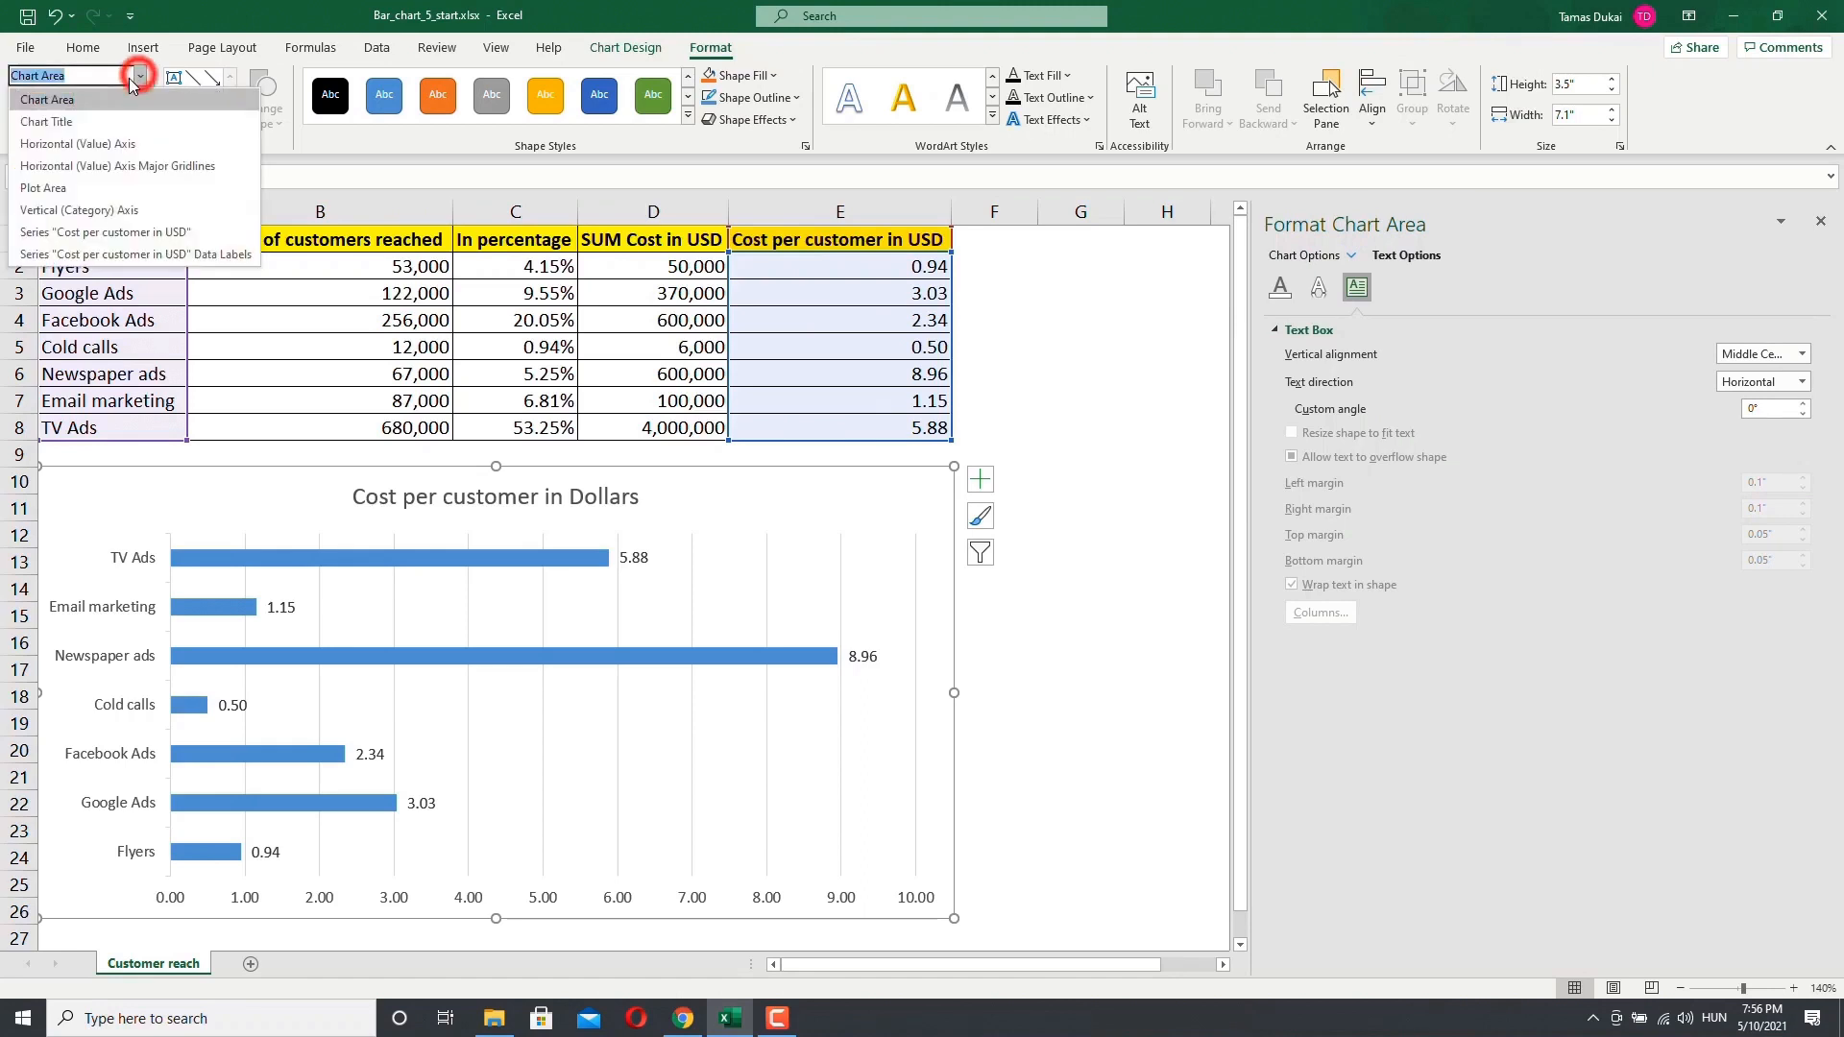
Step: Select the plot area, try a gradient fill on it, and set its fill to No fill
left_click(43, 189)
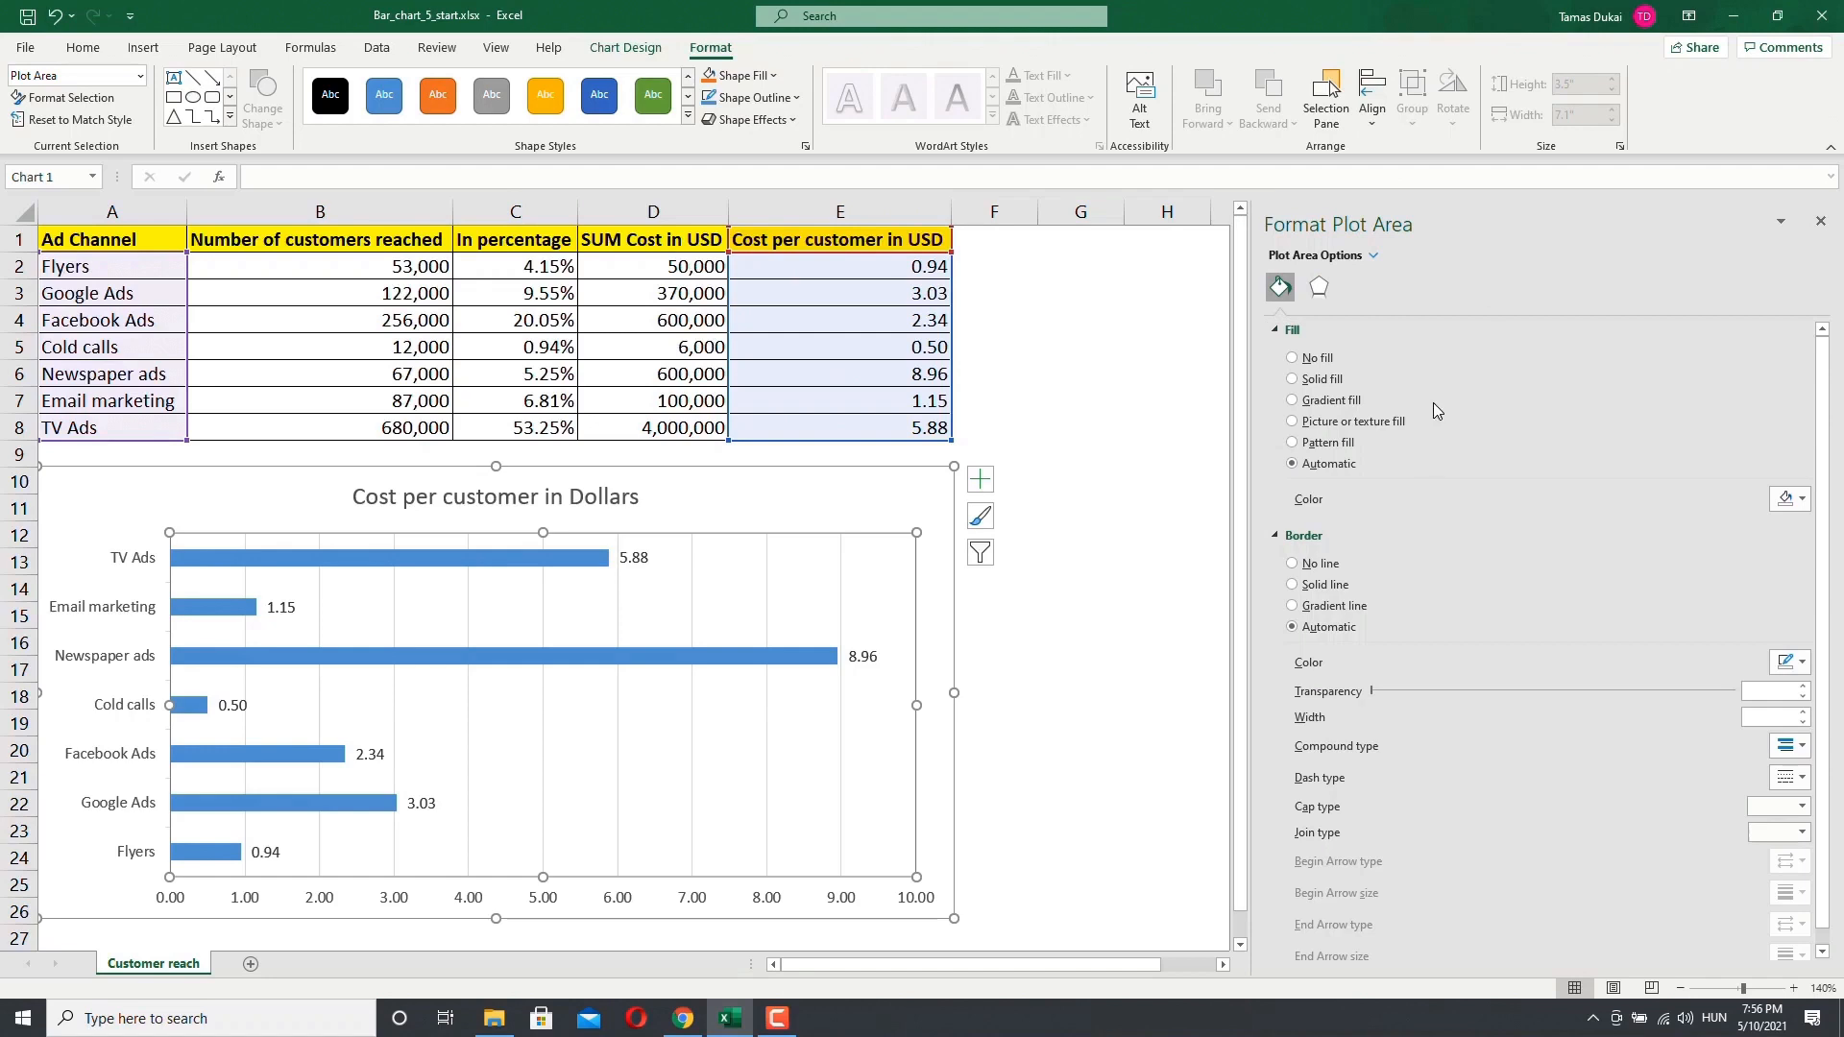
left_click(1319, 287)
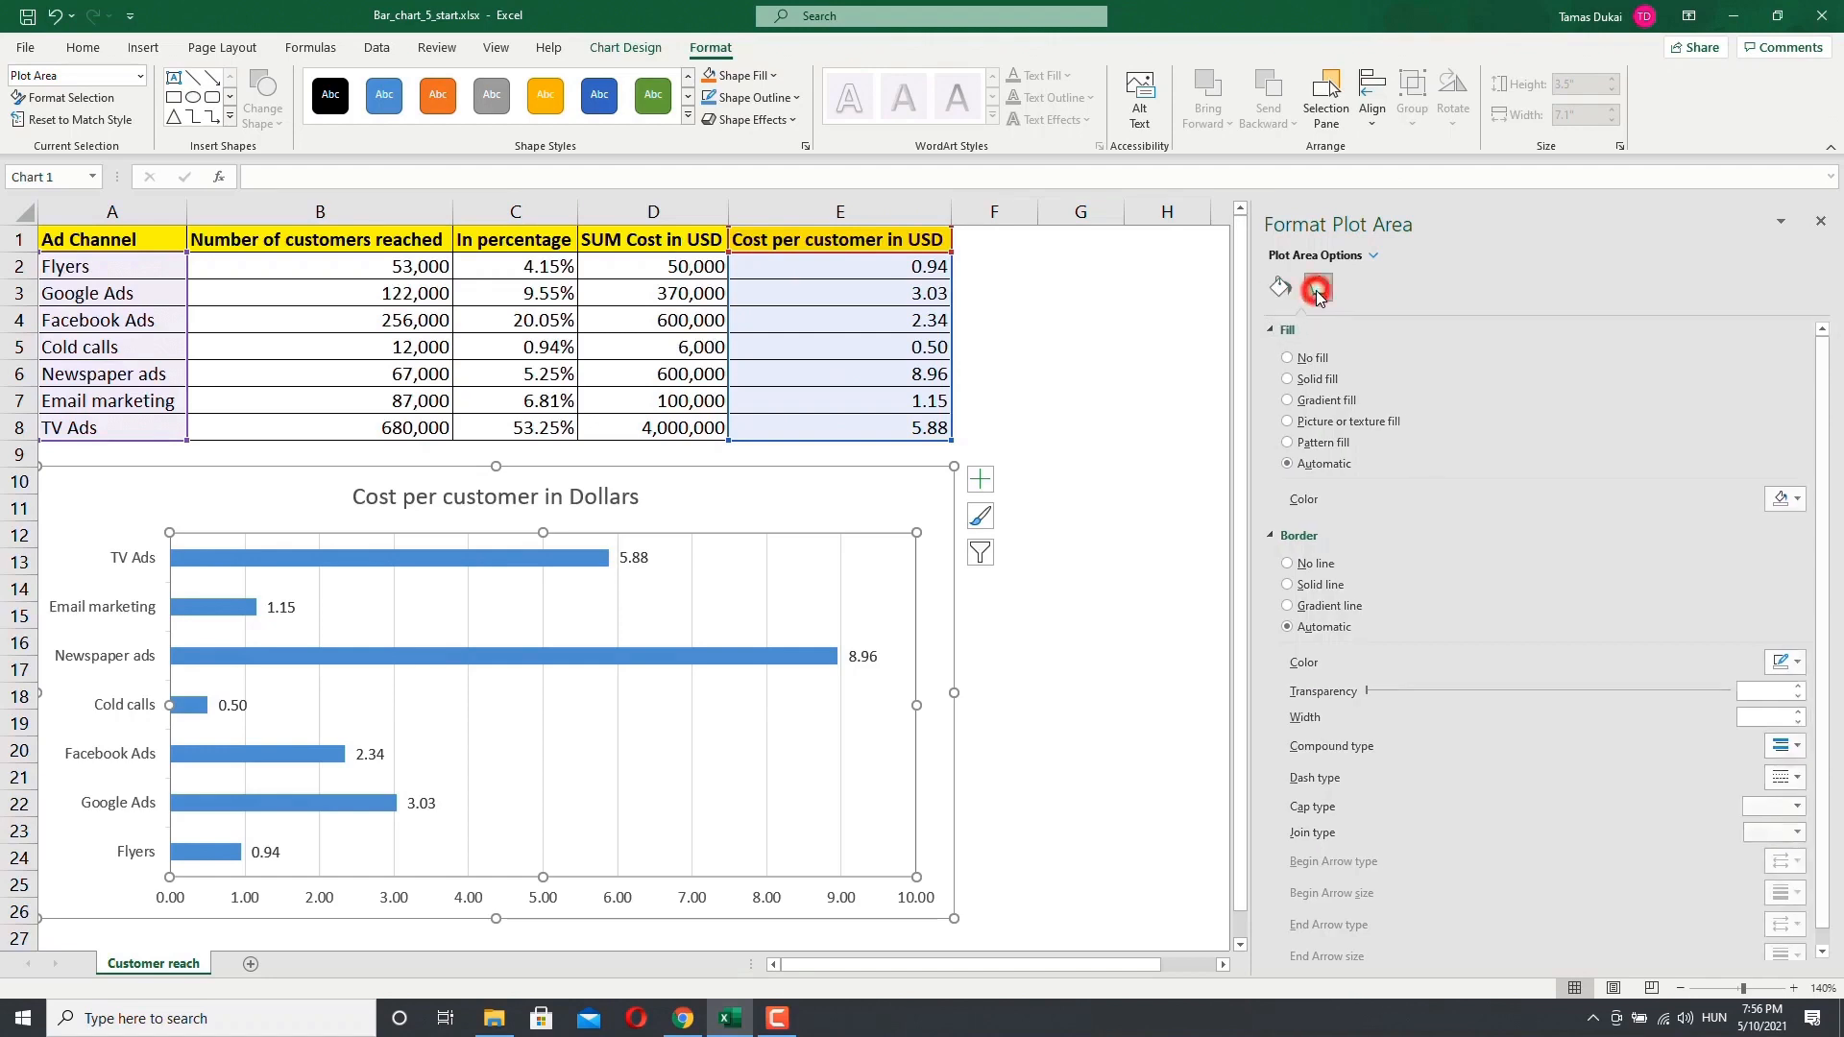
left_click(1285, 288)
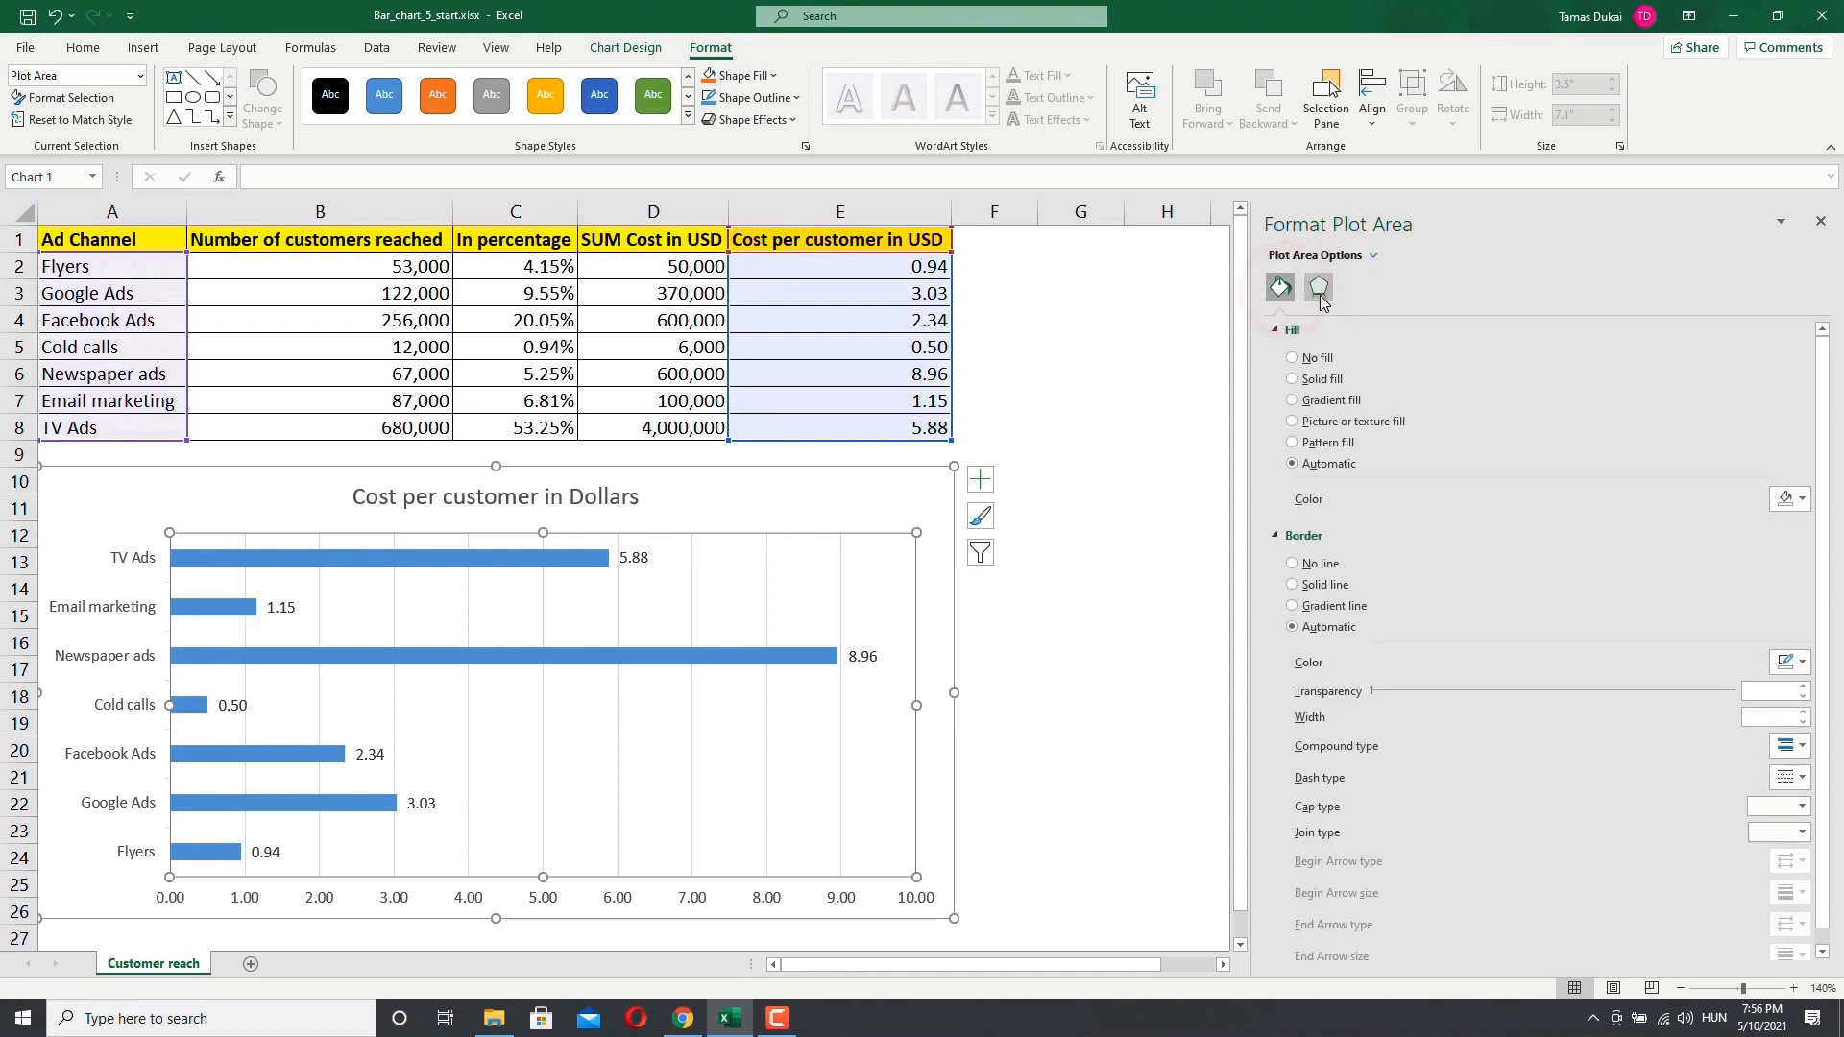
left_click(1292, 402)
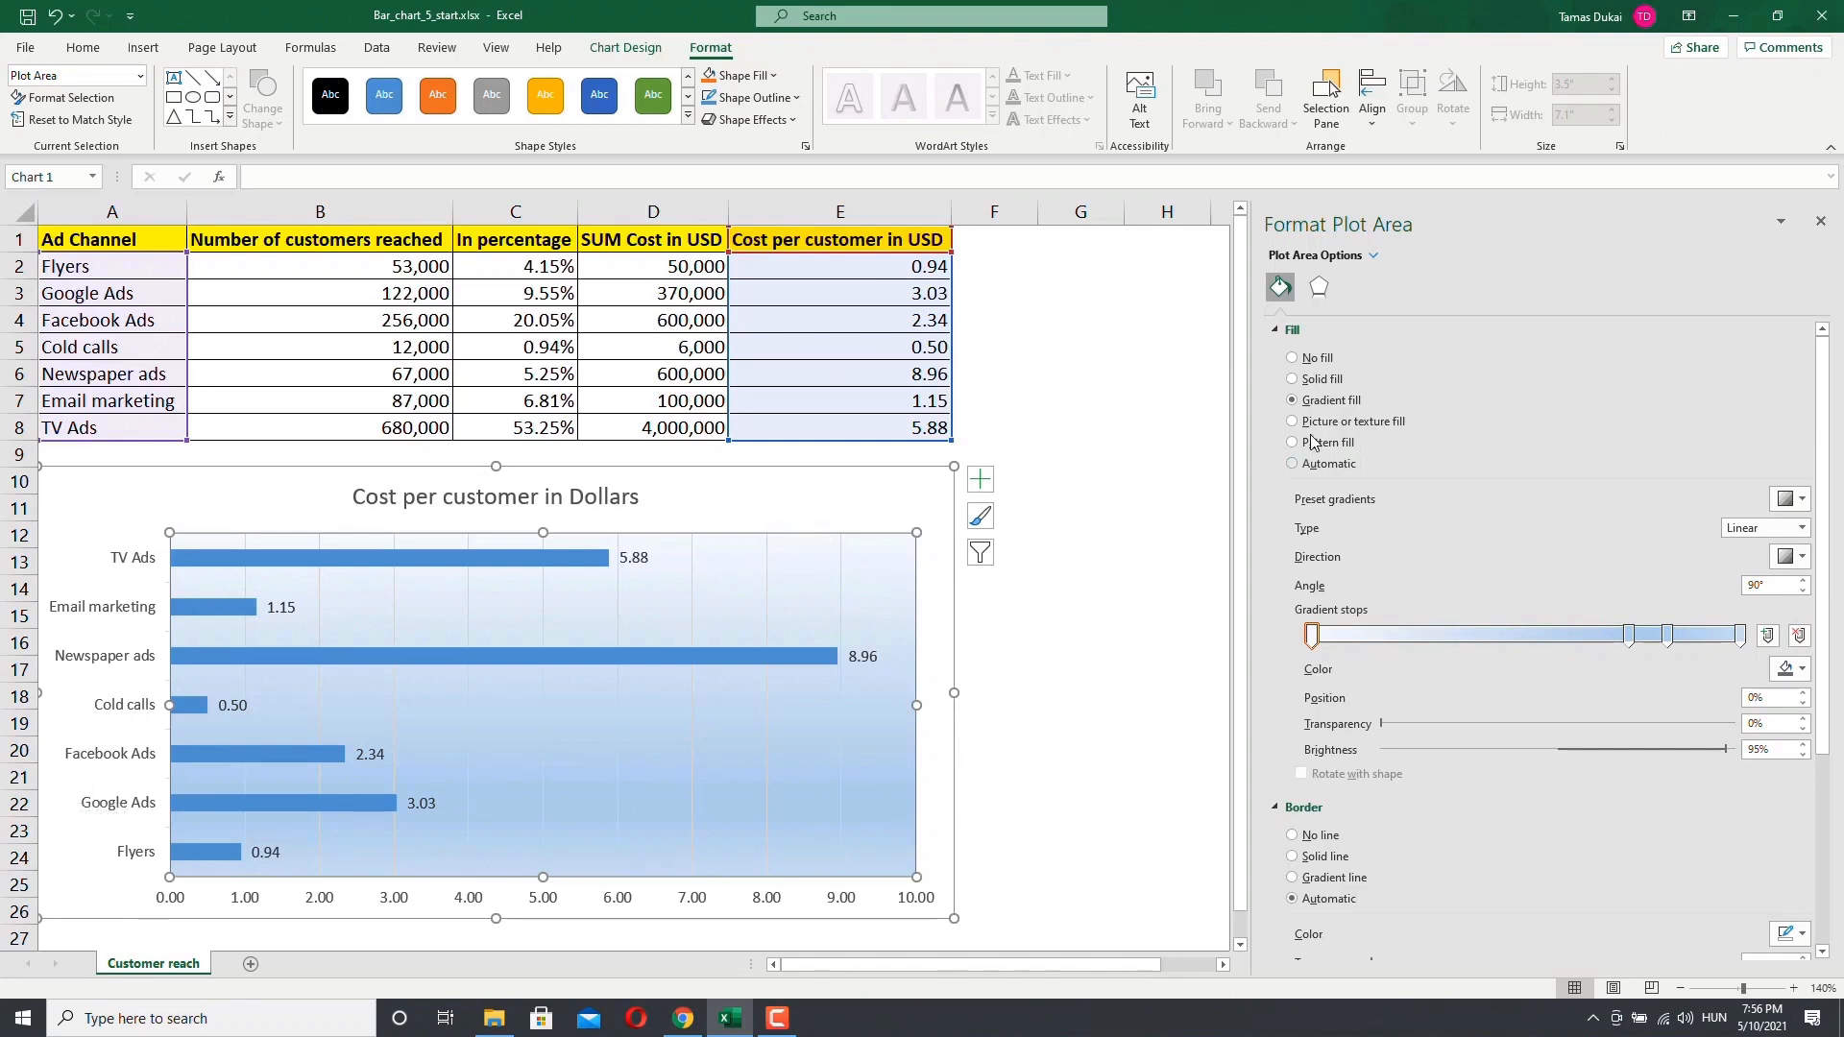
left_click(1293, 358)
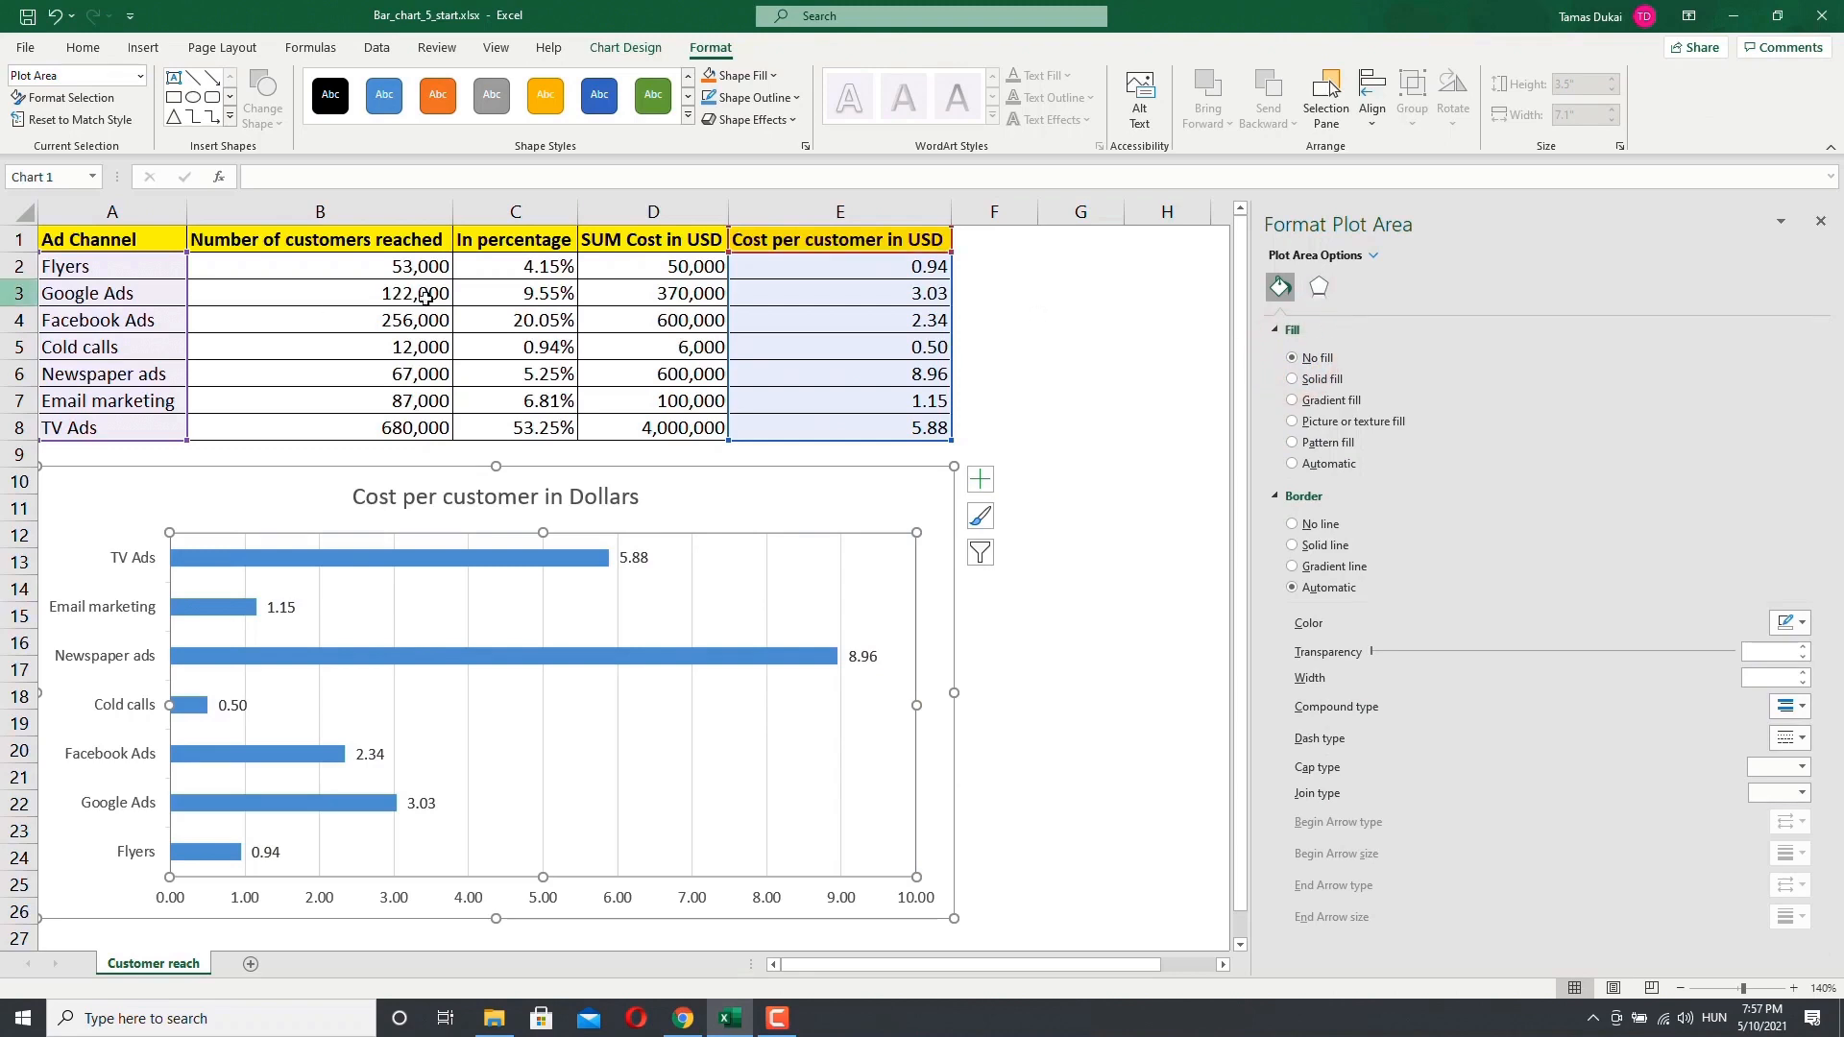
Step: Select the data labels of the cost per customer series and set their label position to Outside End
left_click(141, 77)
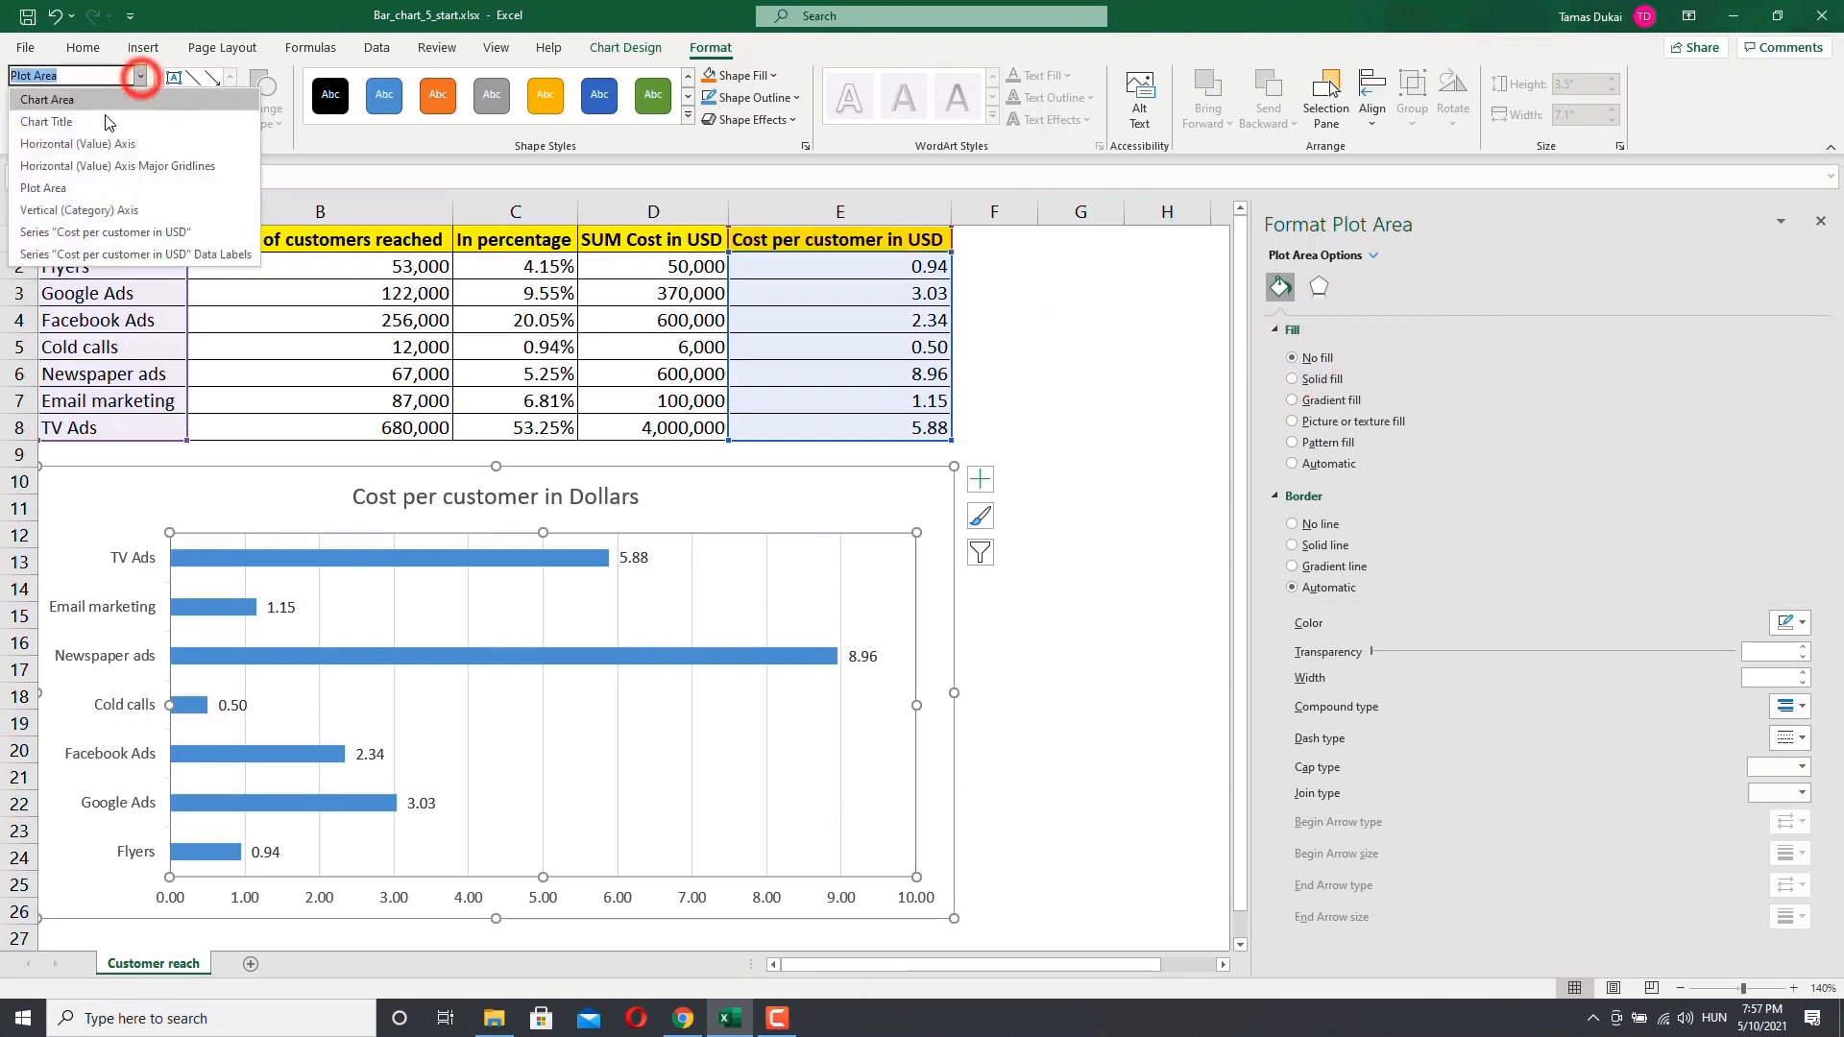
left_click(124, 250)
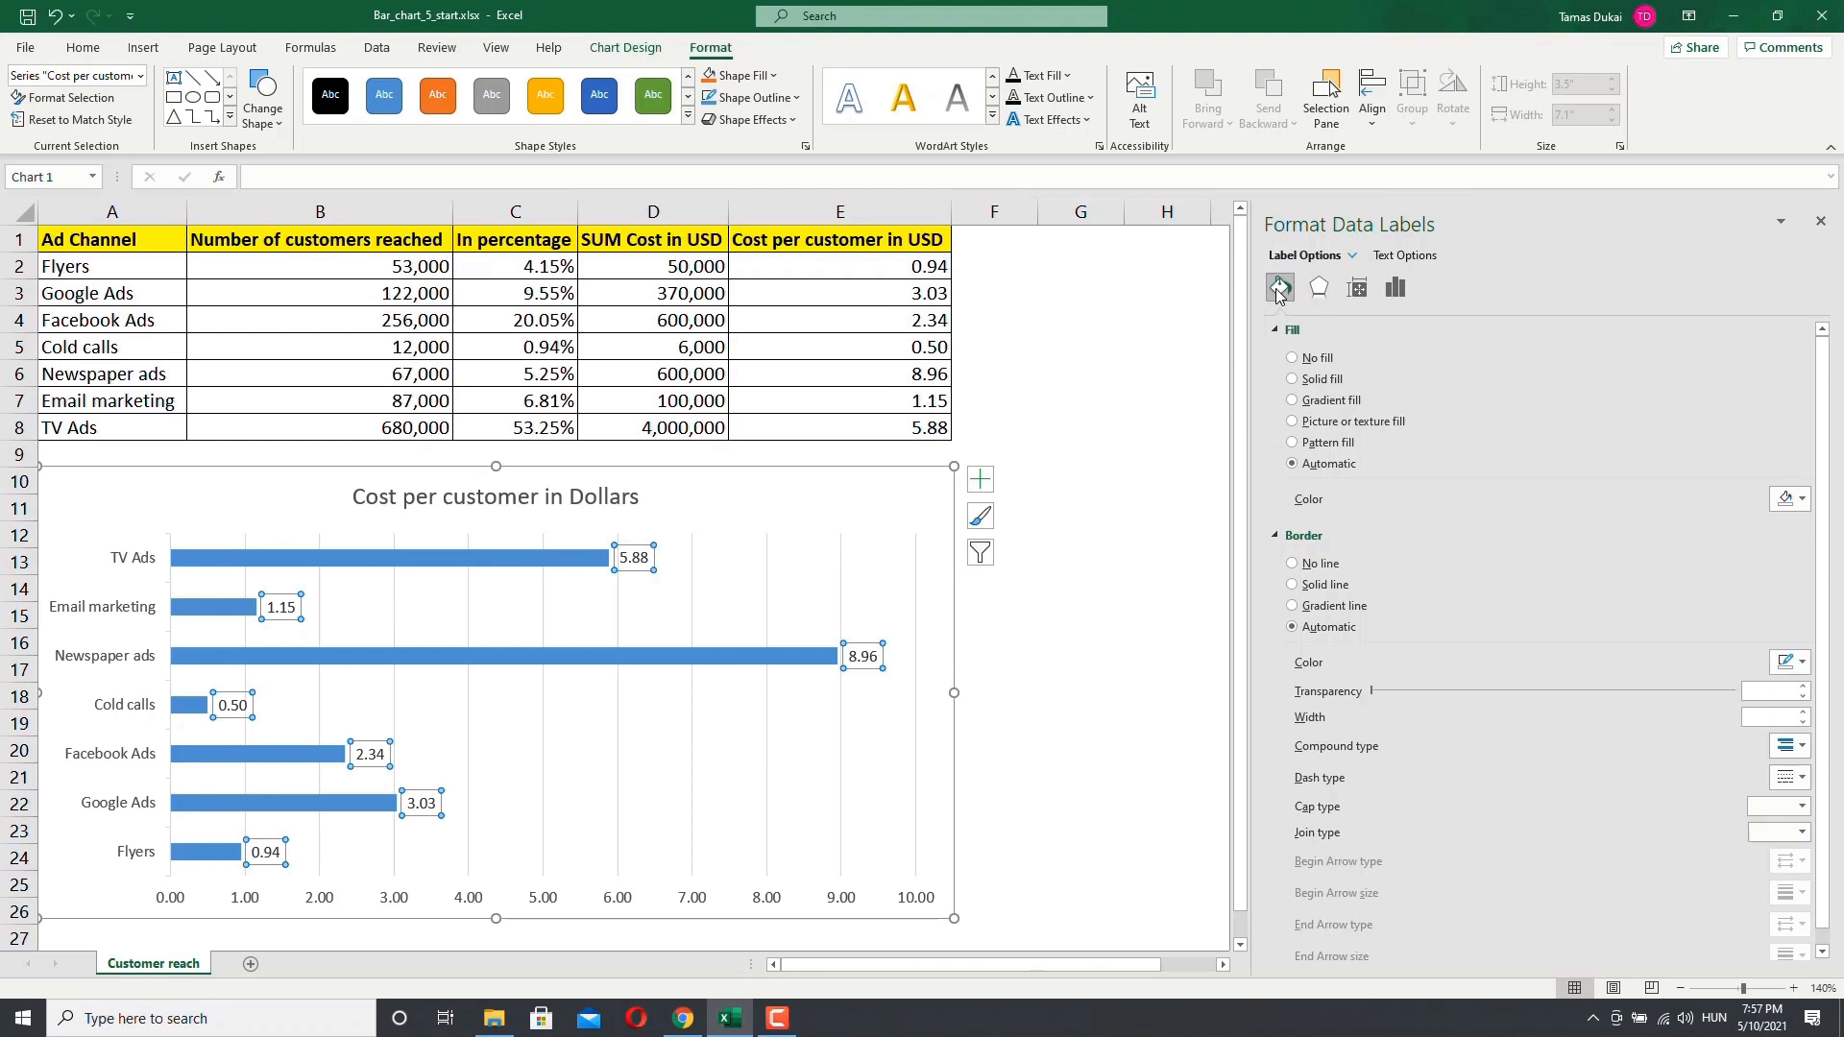
left_click(1398, 291)
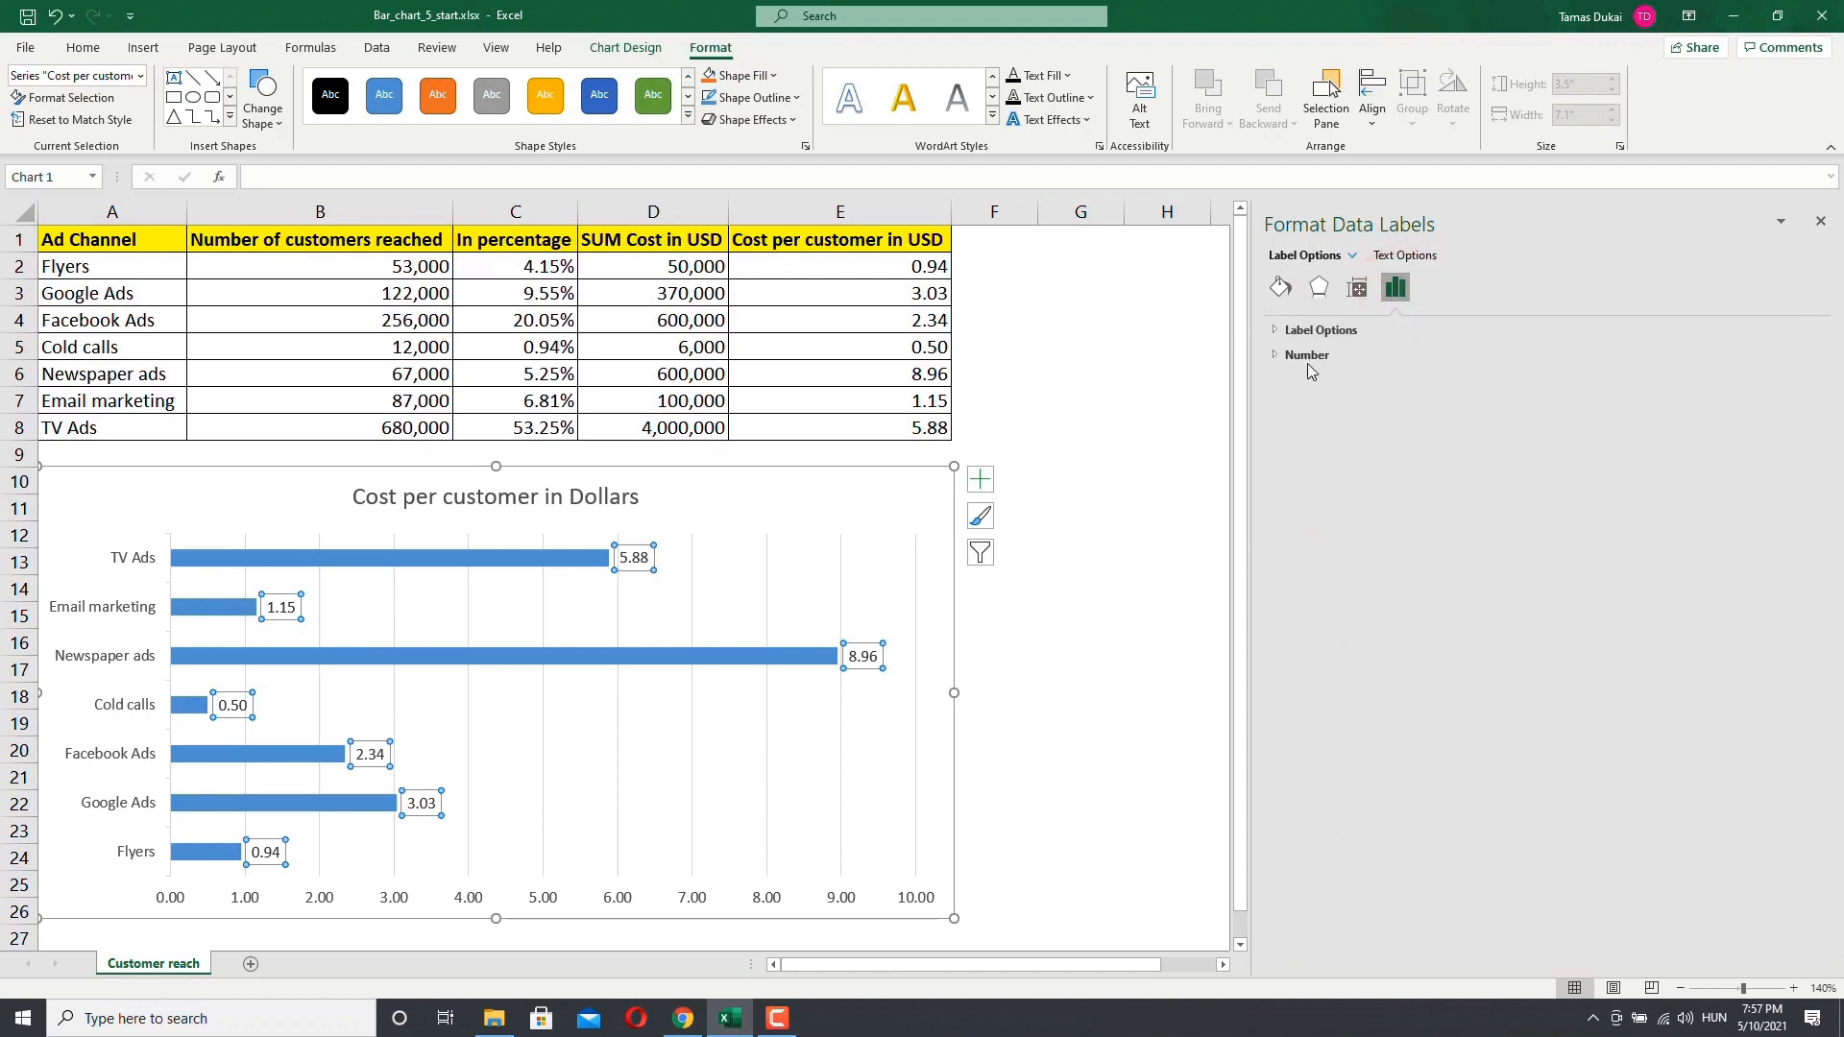
left_click(1275, 331)
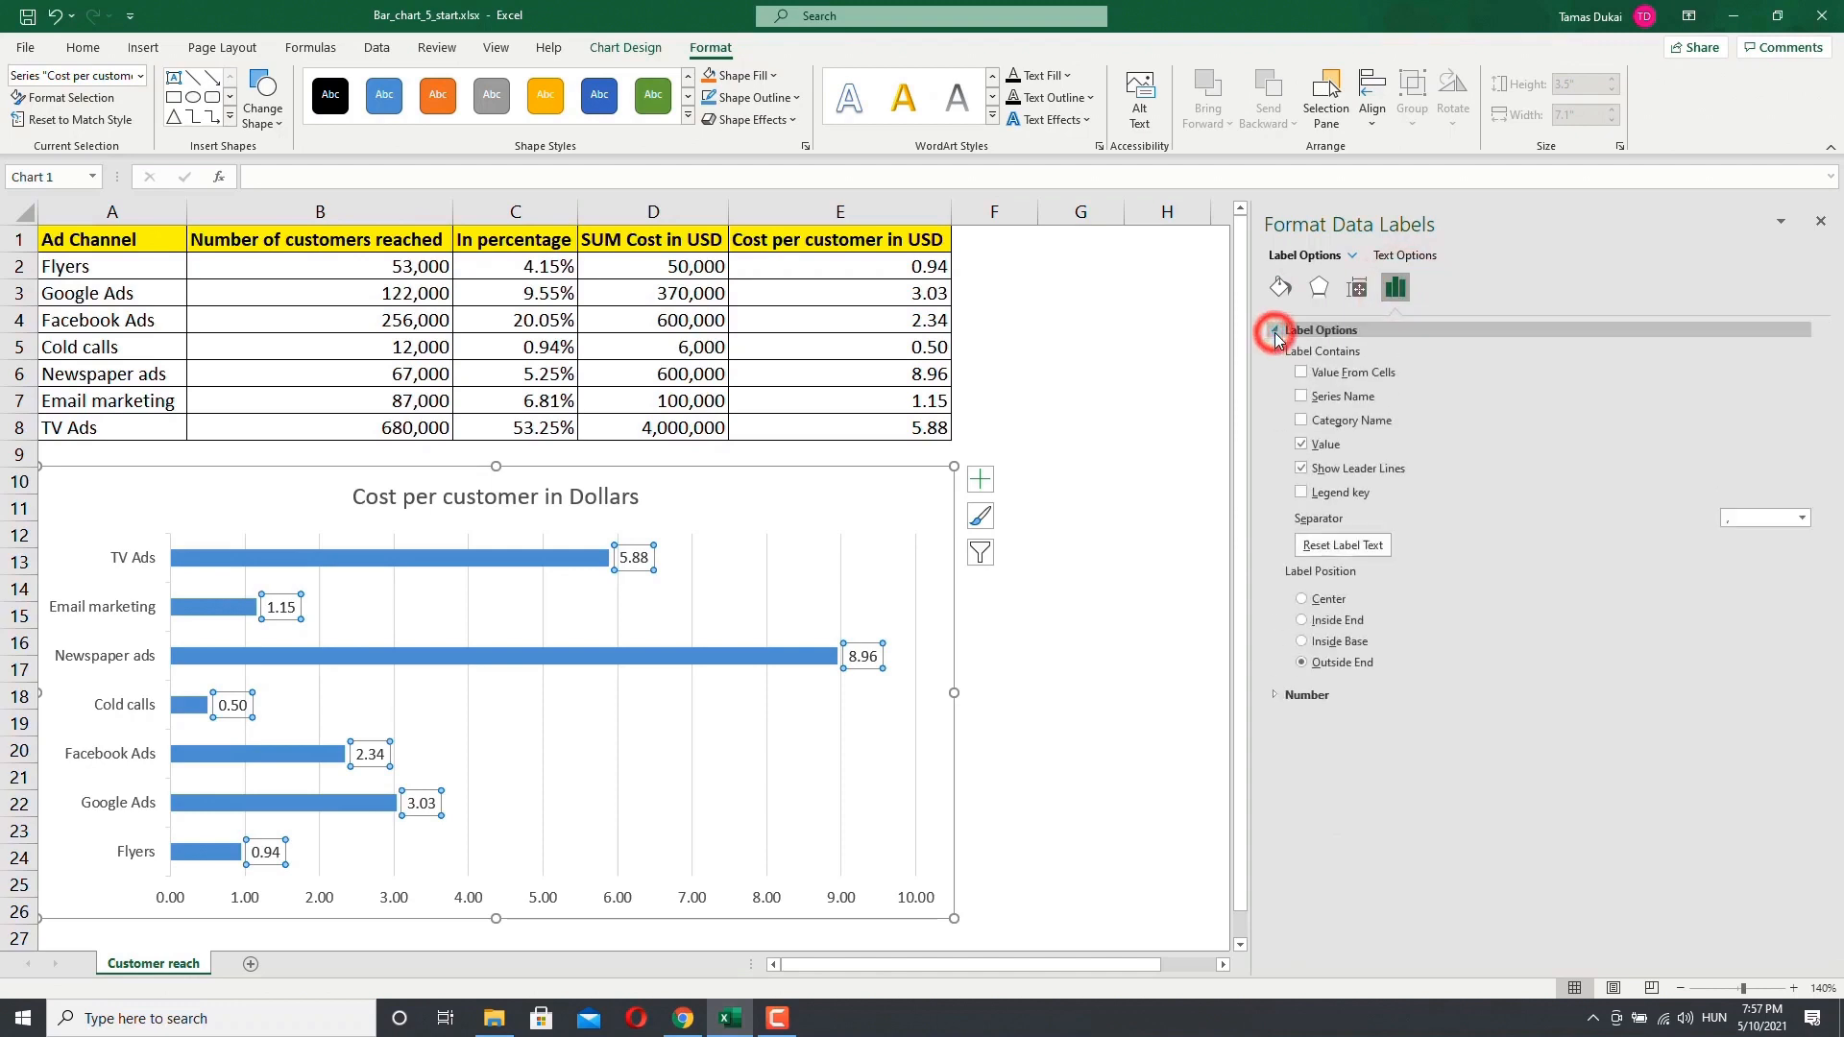
left_click(1306, 621)
left_click(1303, 663)
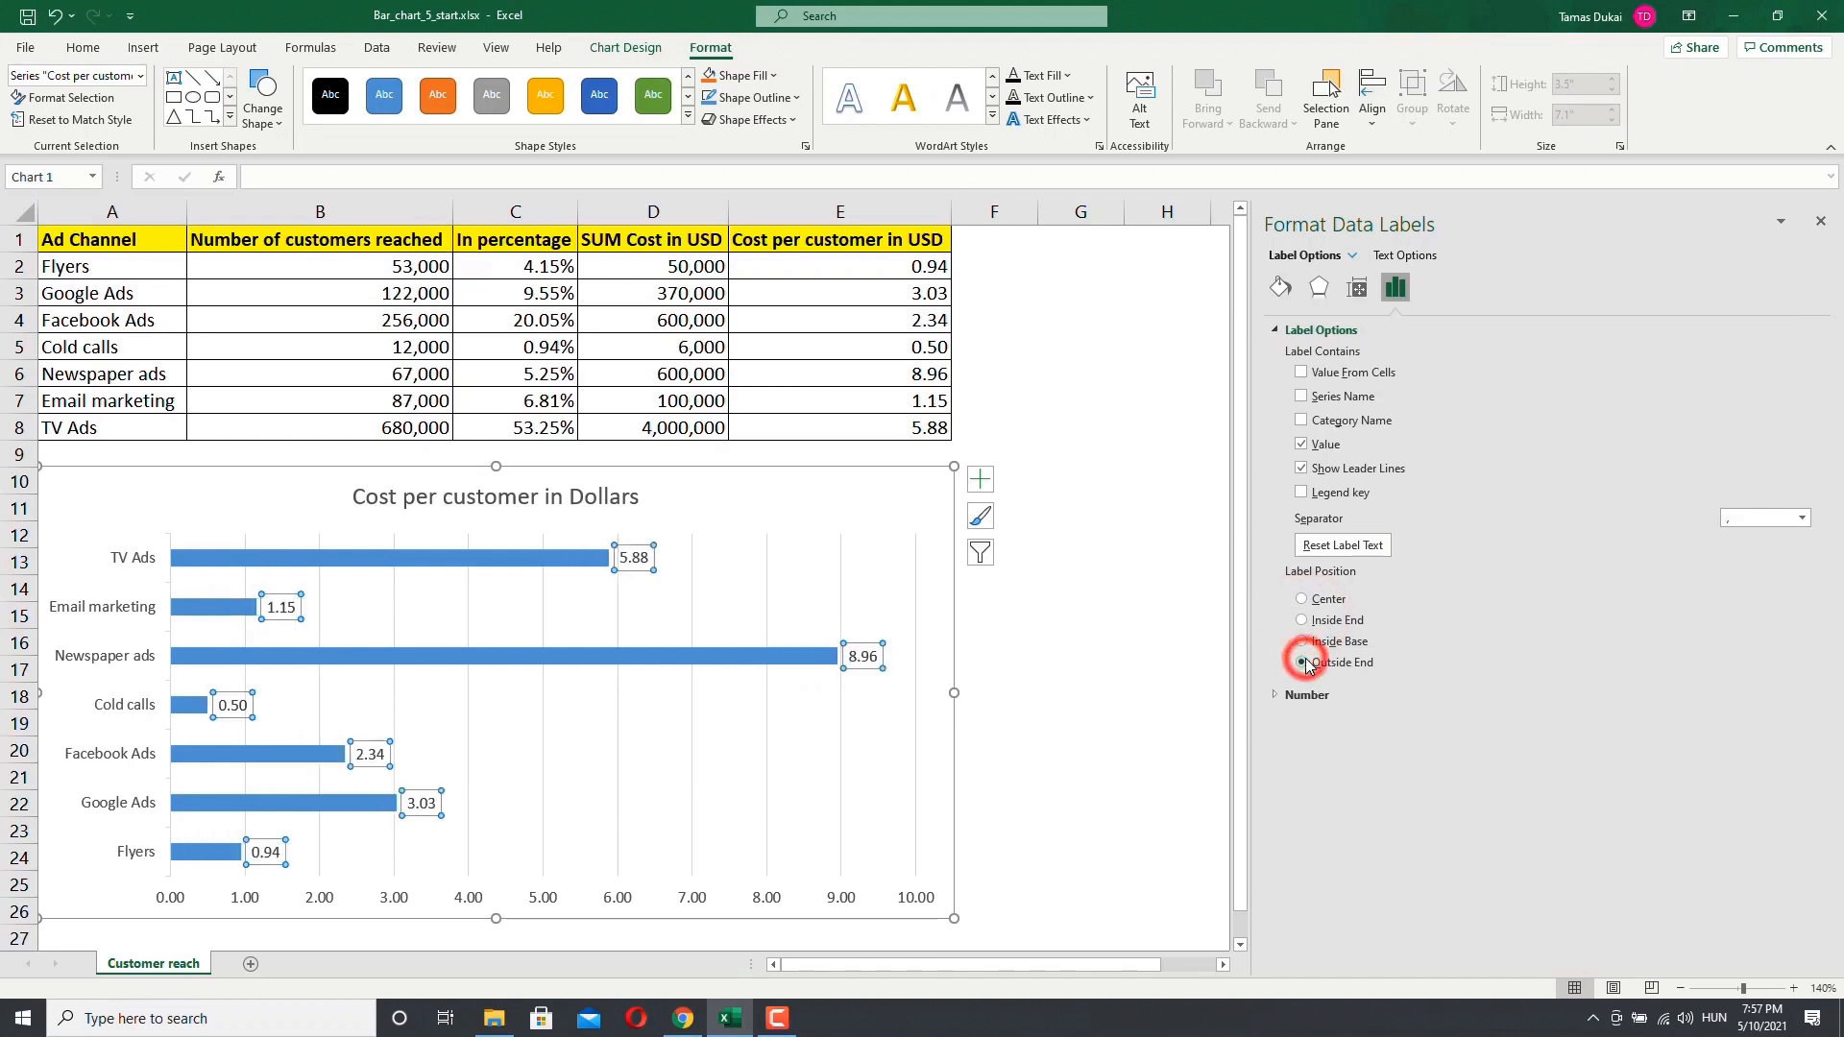
Step: Turn the legend key on for the data labels and off again
left_click(1304, 494)
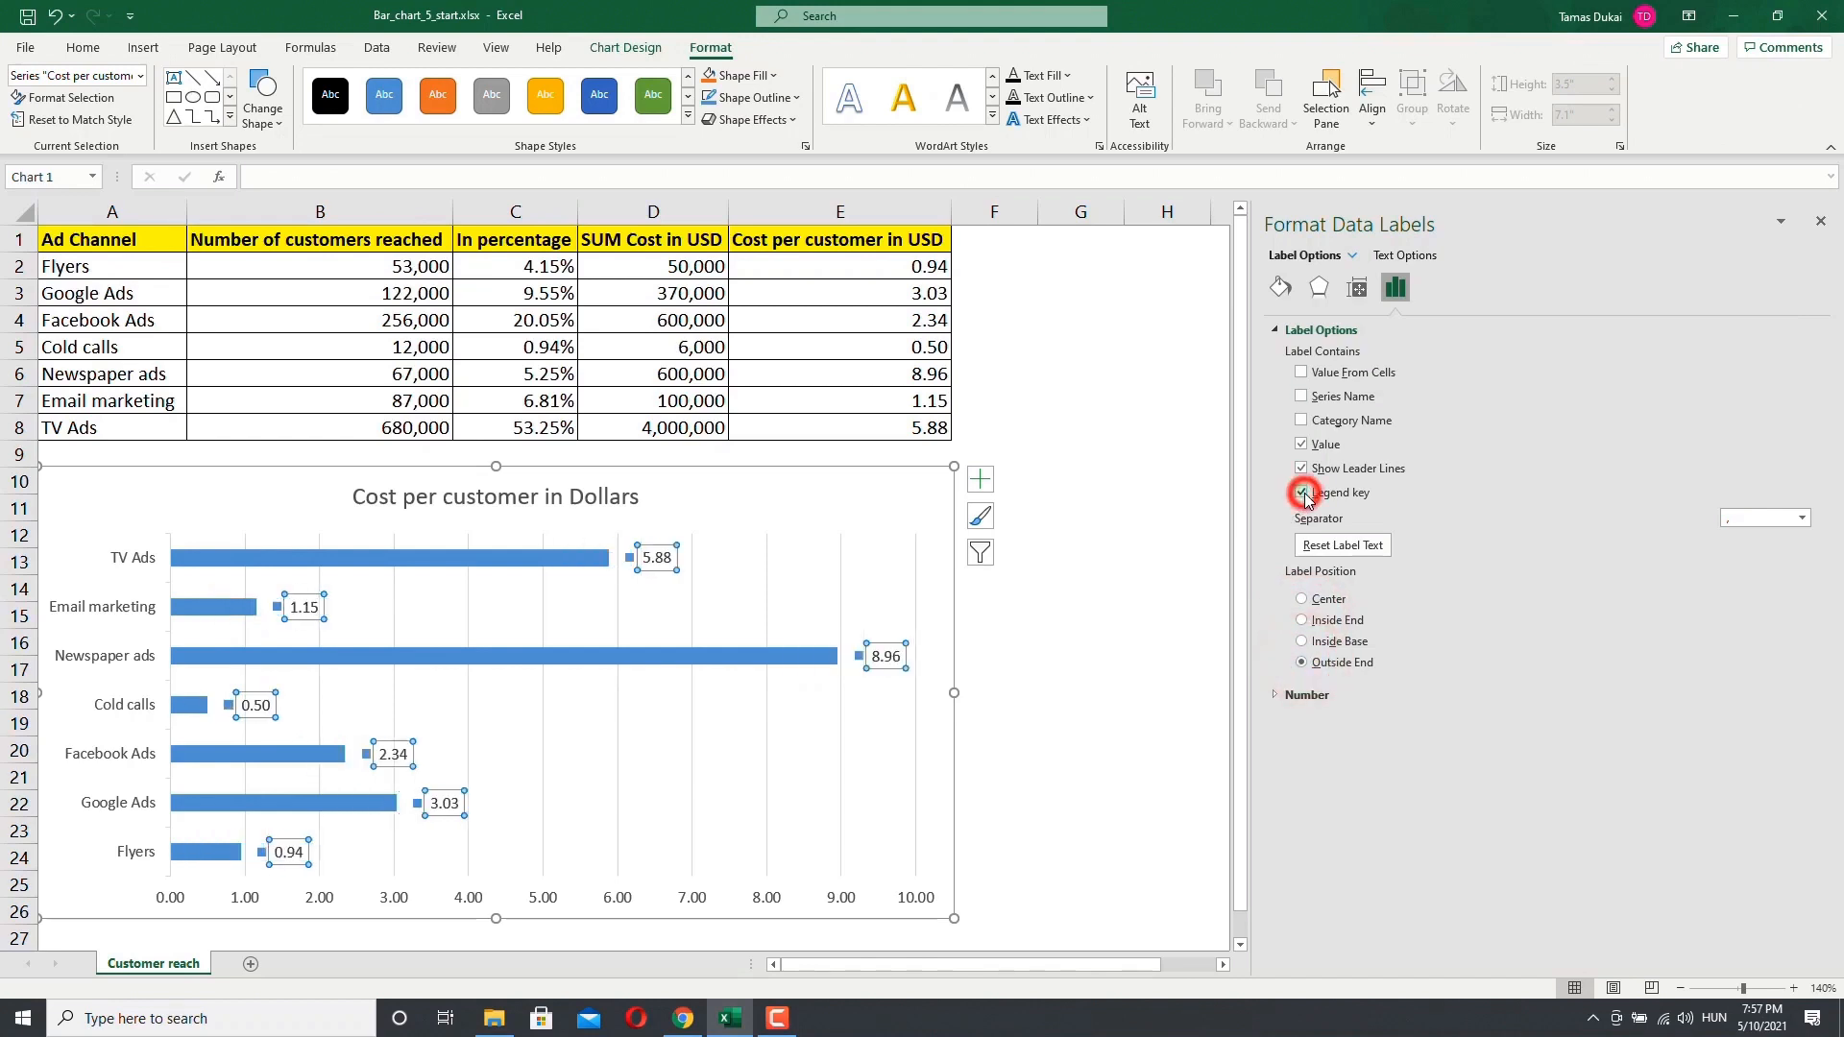
left_click(1302, 494)
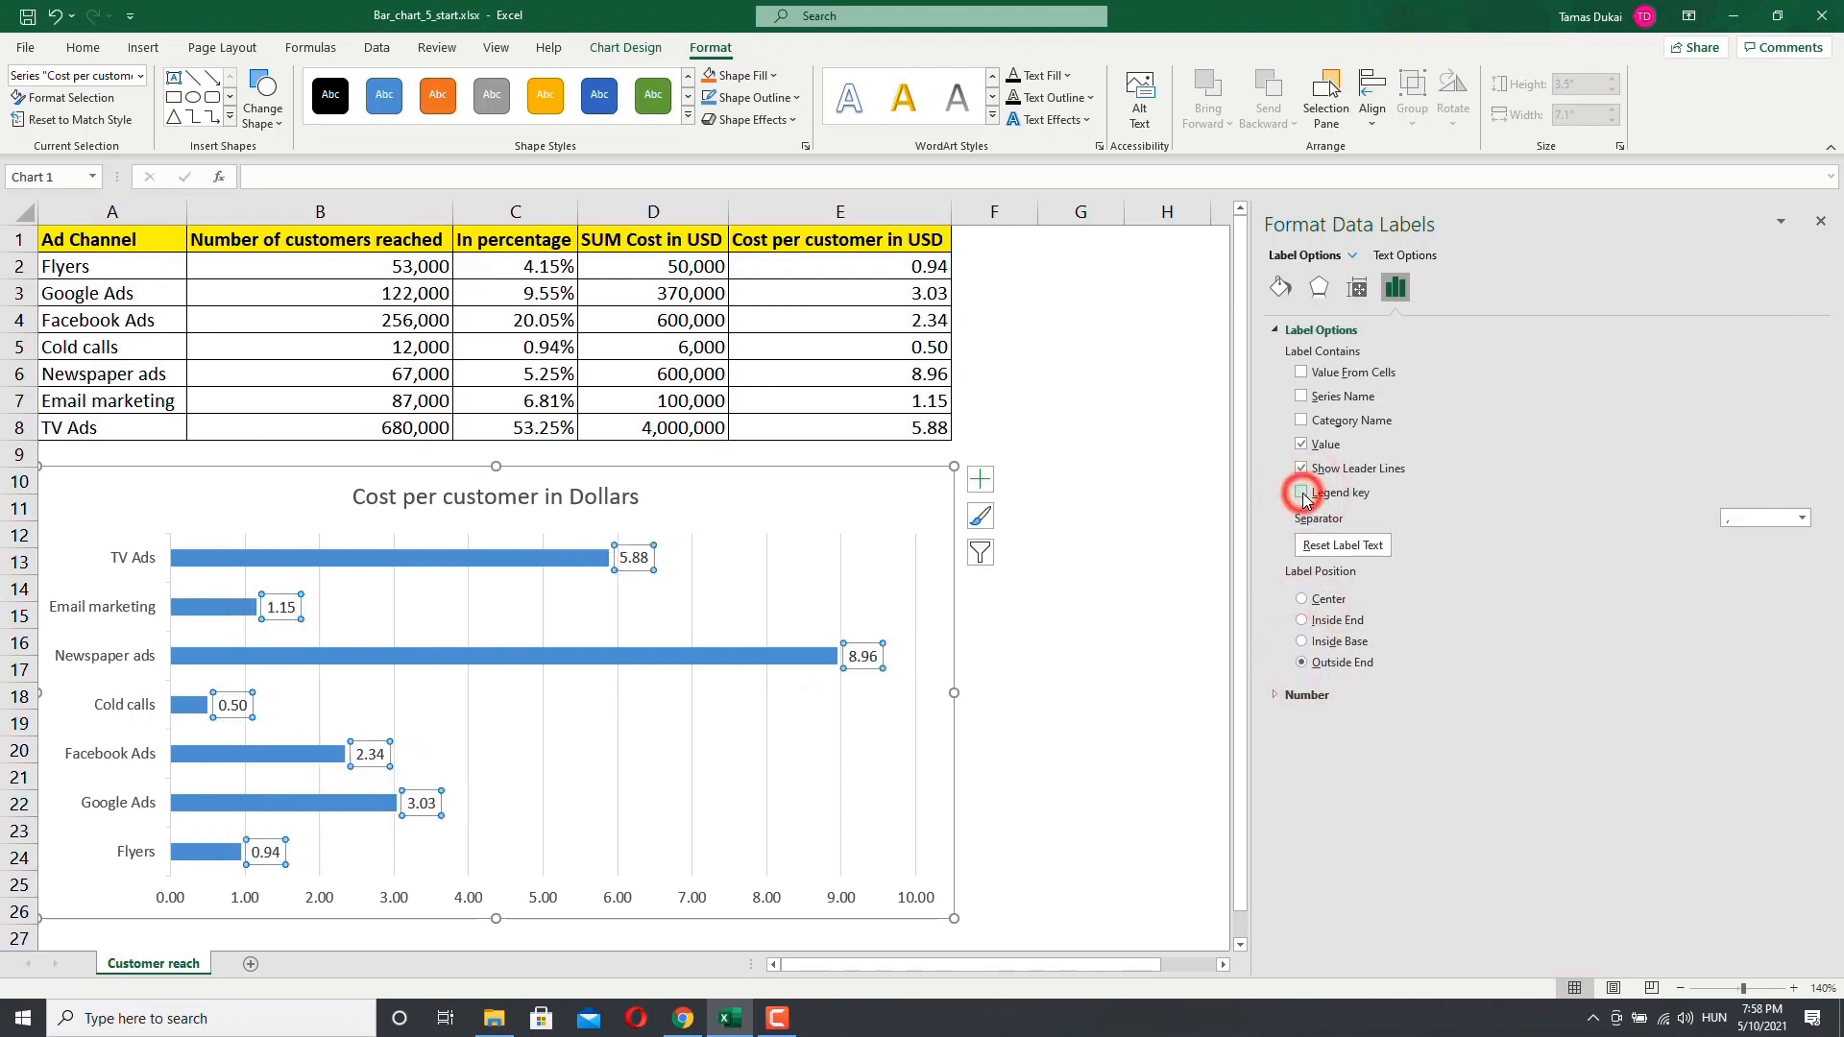
Step: Try the Currency number category on the data labels and undo it
left_click(1276, 698)
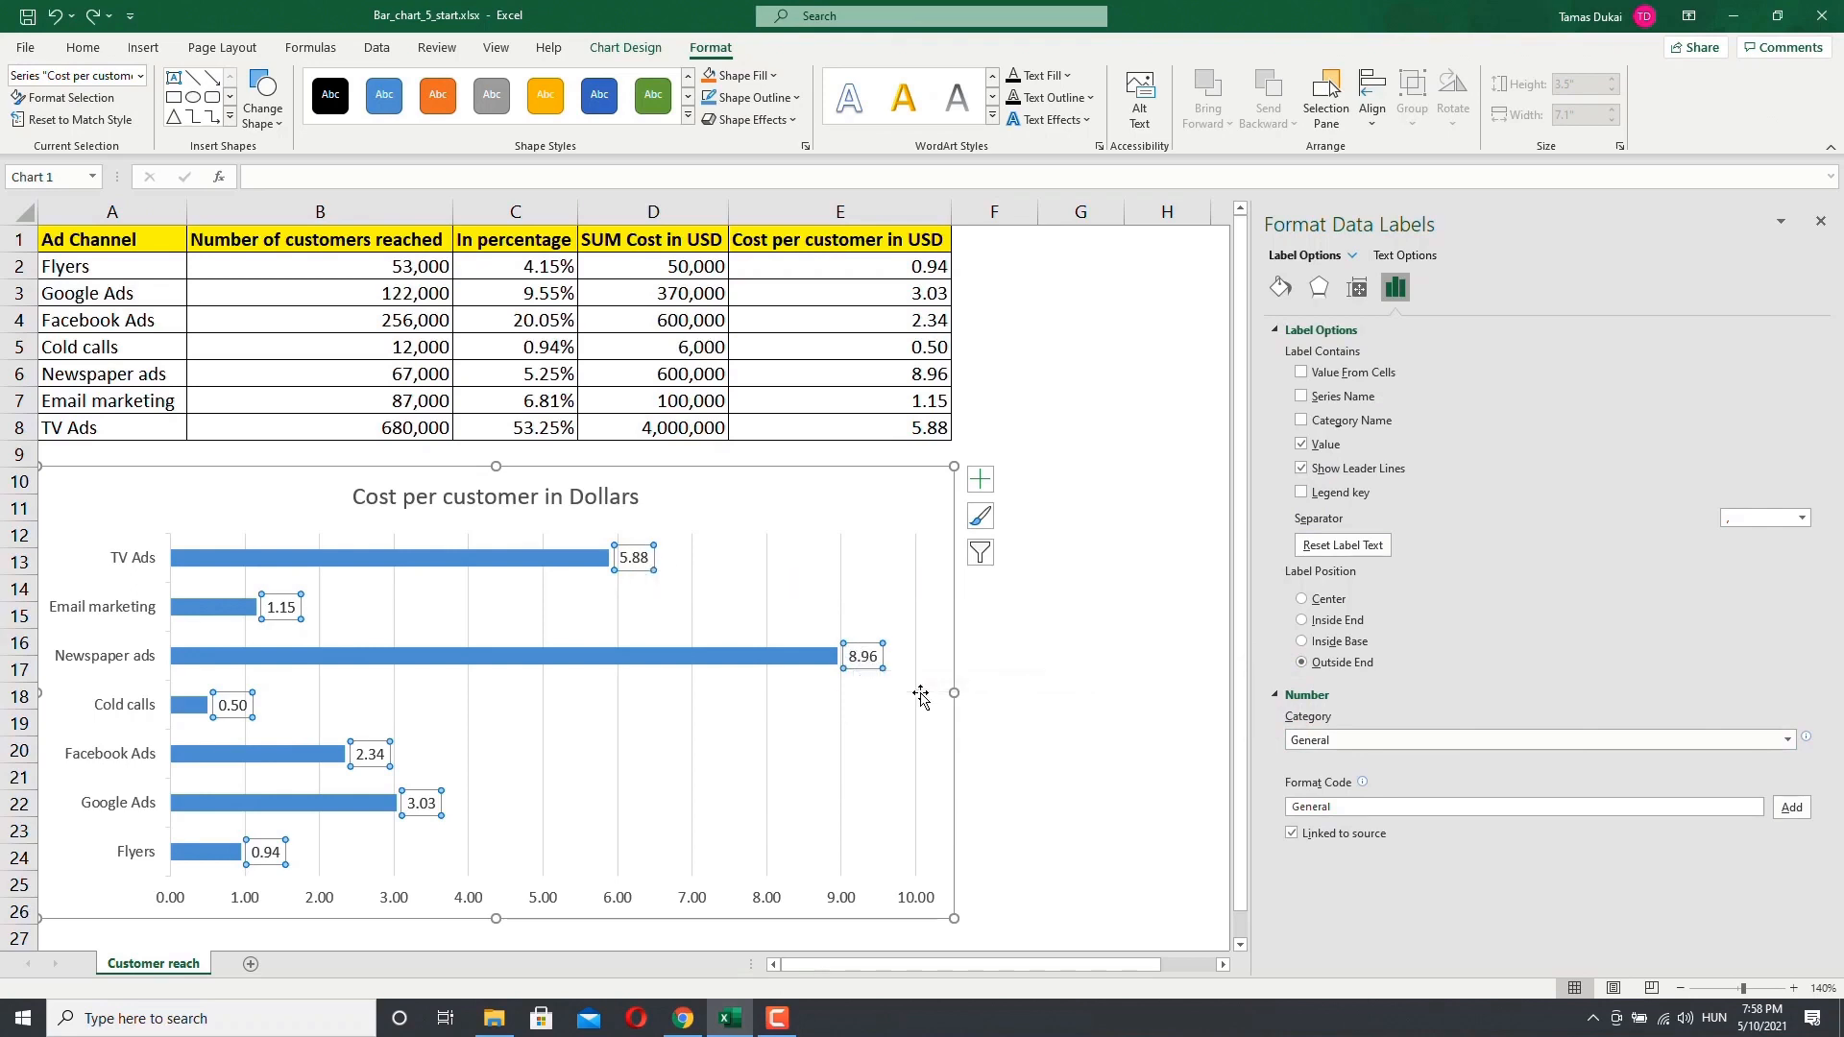
left_click(1342, 746)
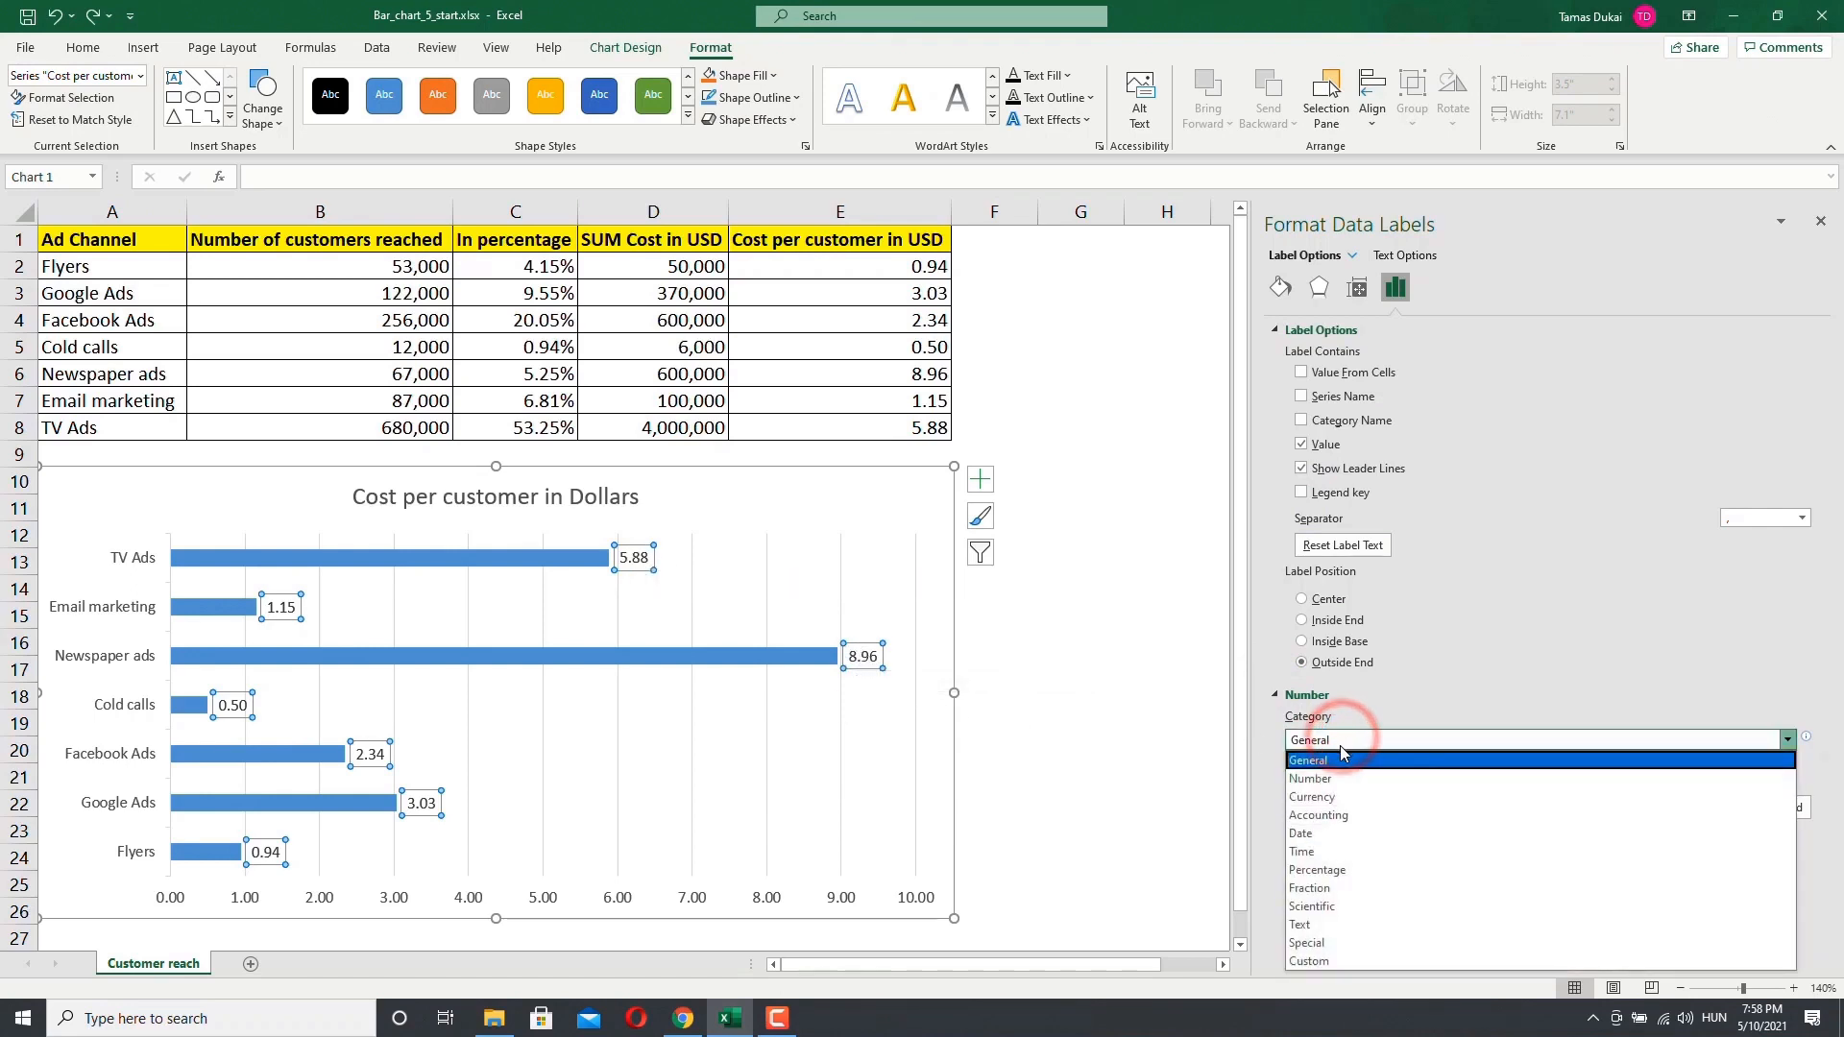
left_click(1334, 803)
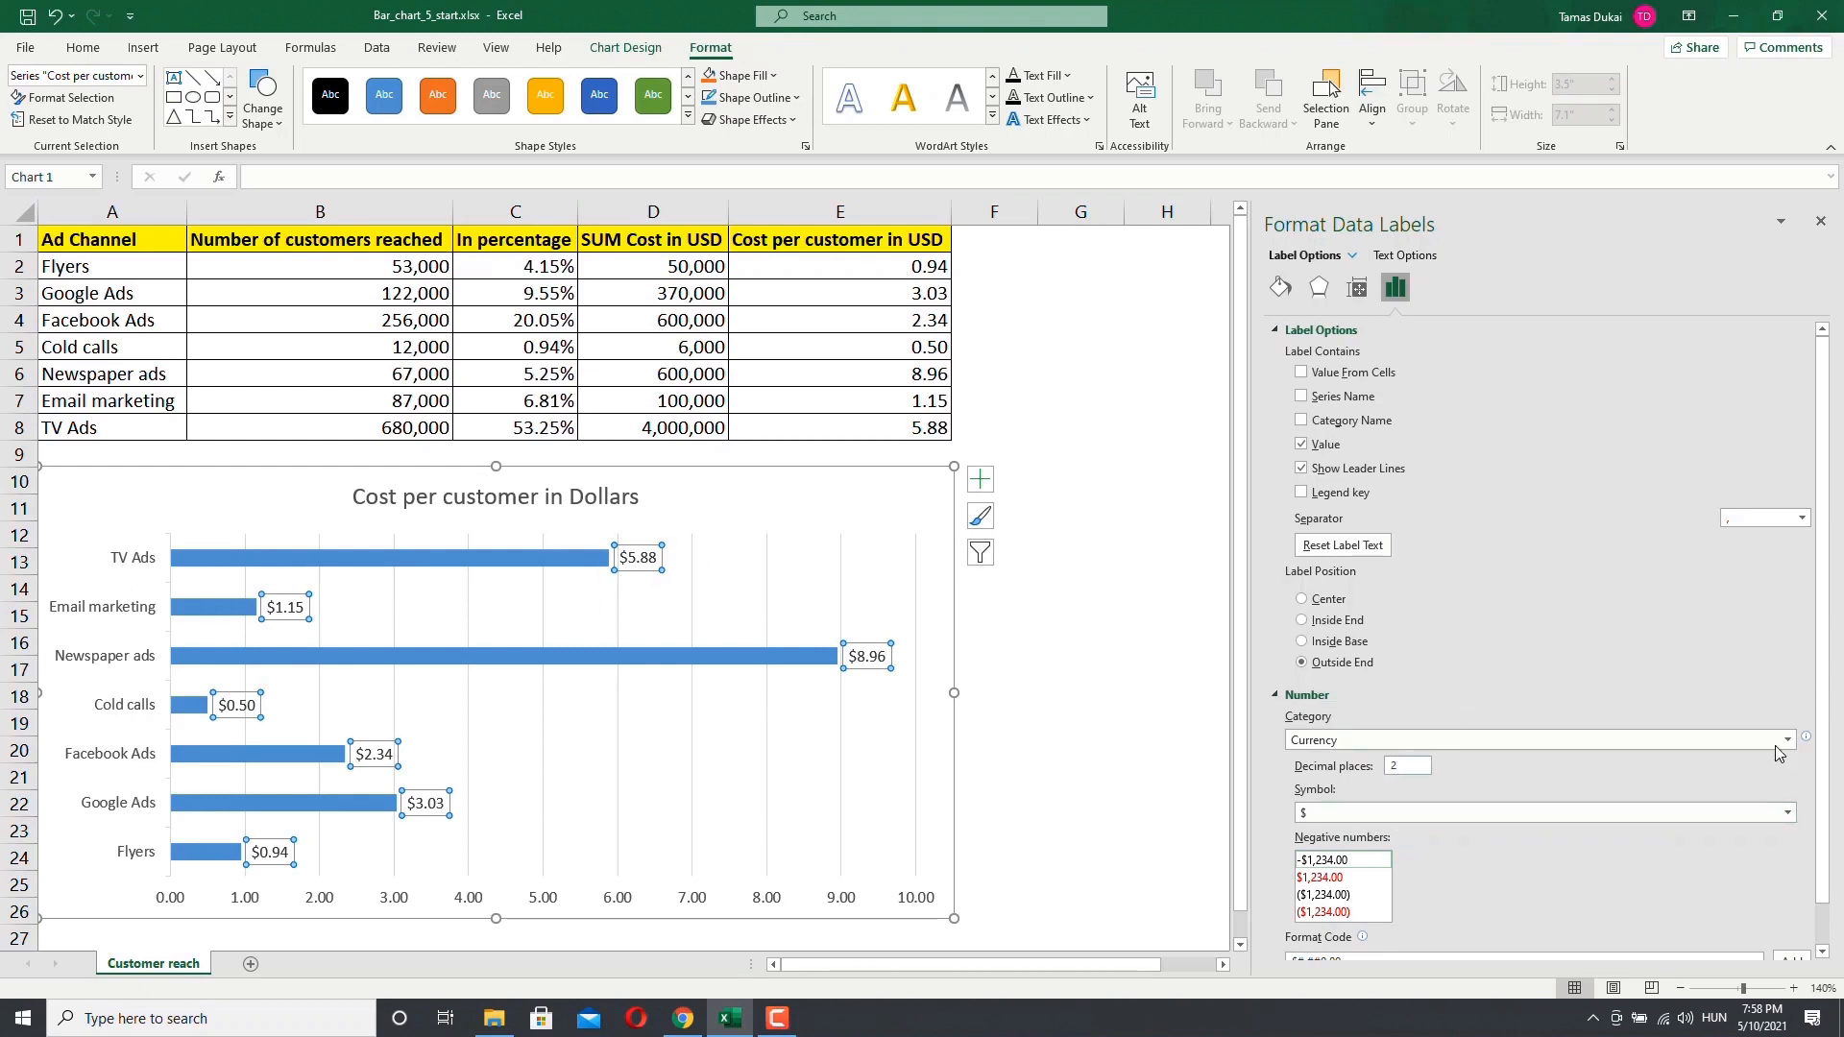
left_click_drag(1826, 722, 1834, 819)
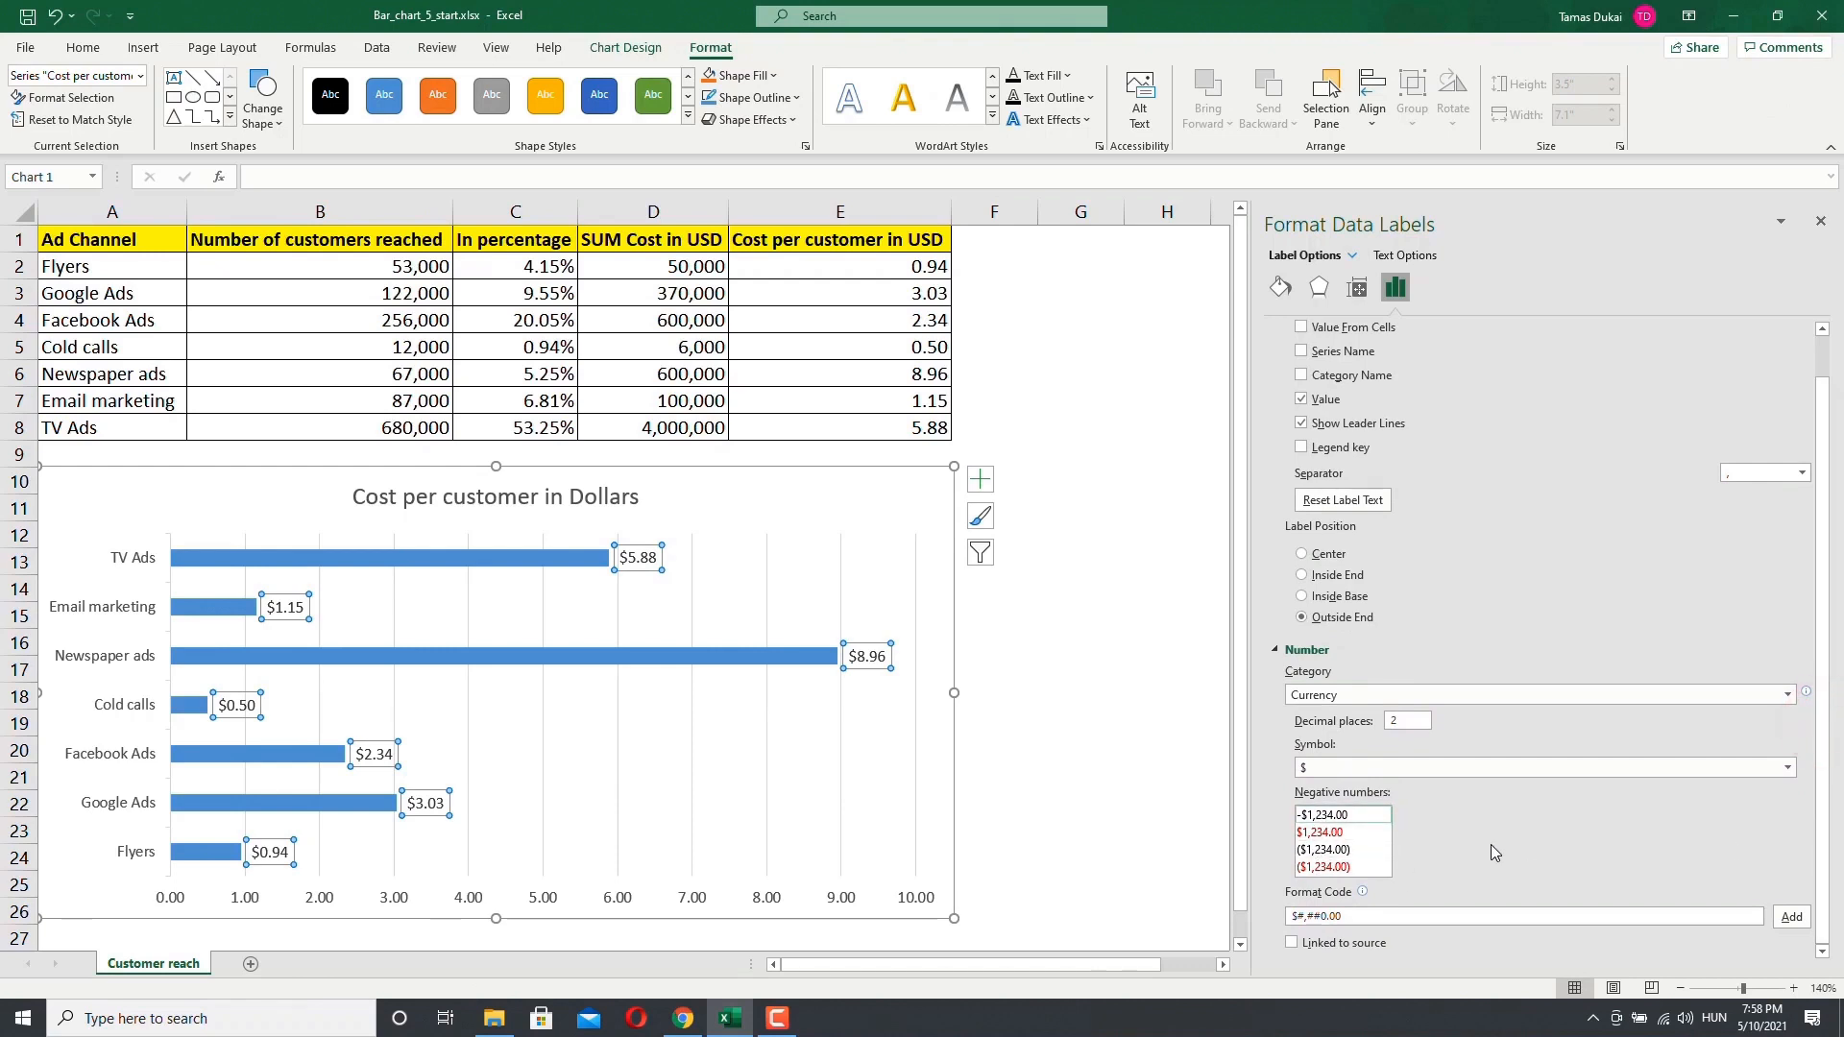
key("ctrl+z")
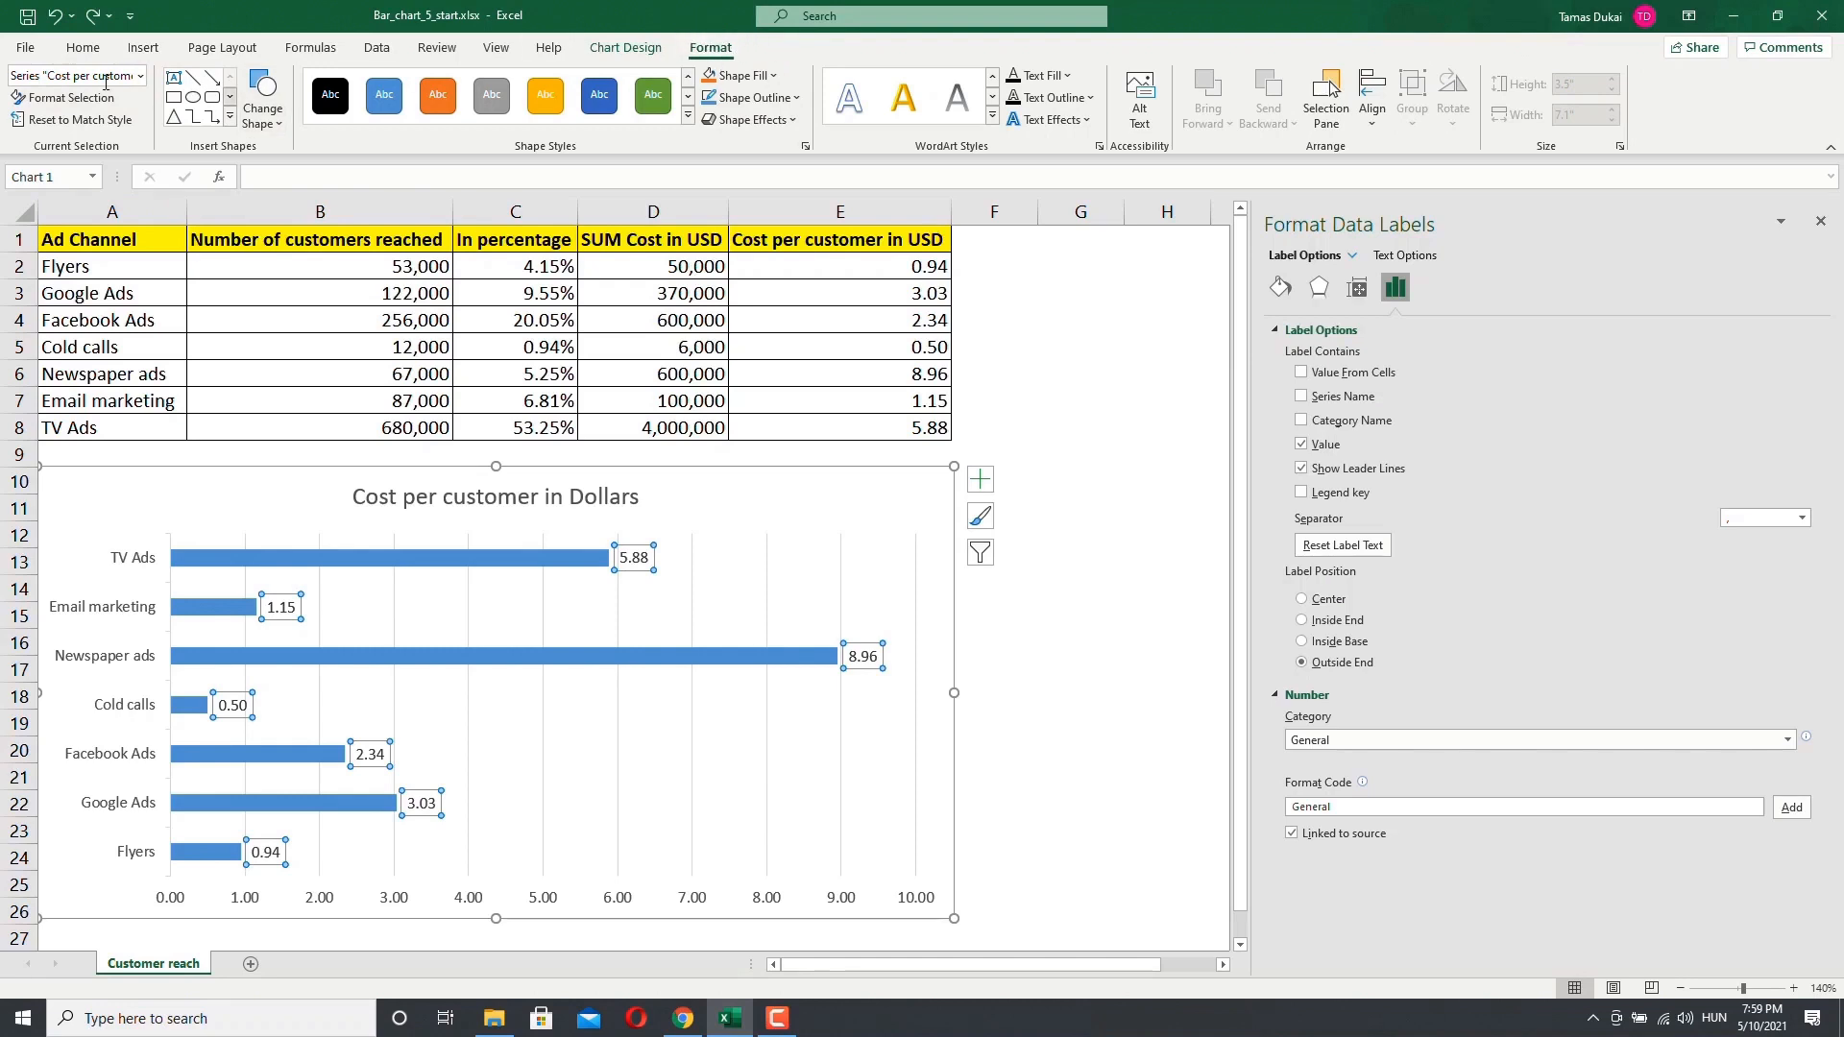
Step: Close the Format Data Labels pane
left_click(140, 76)
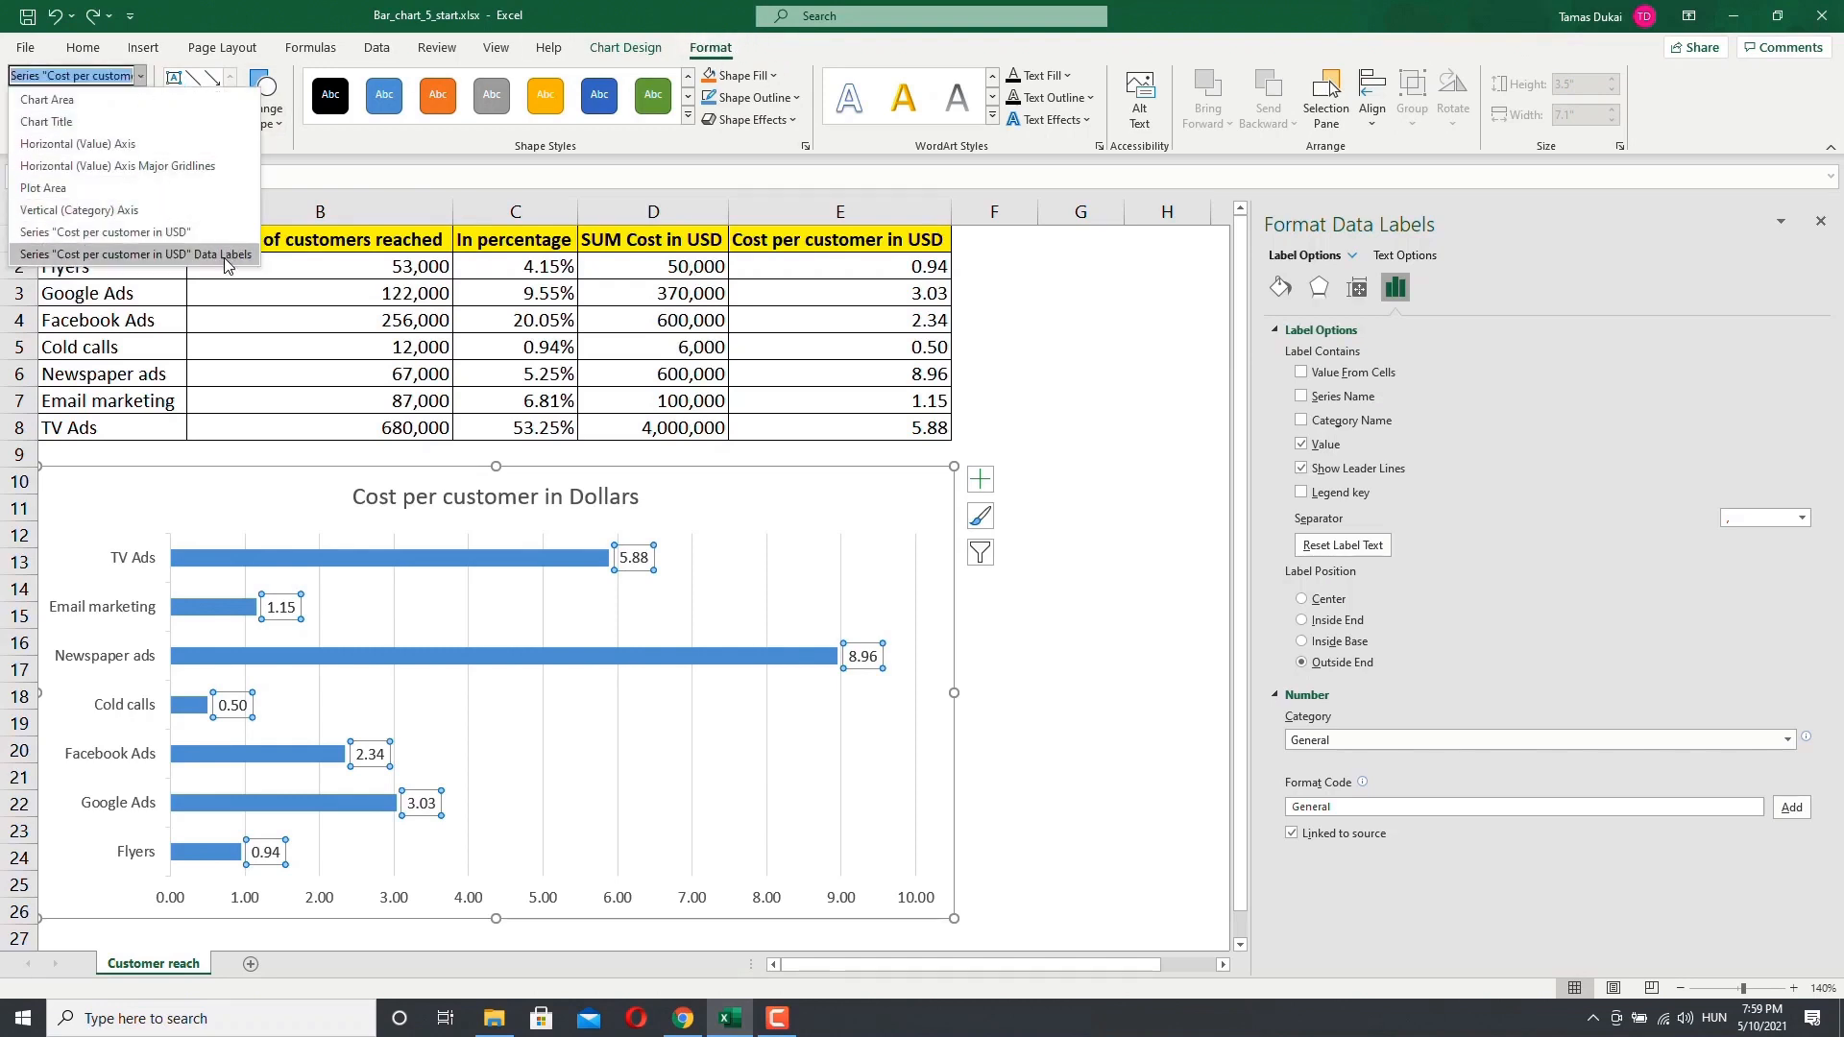
left_click(687, 145)
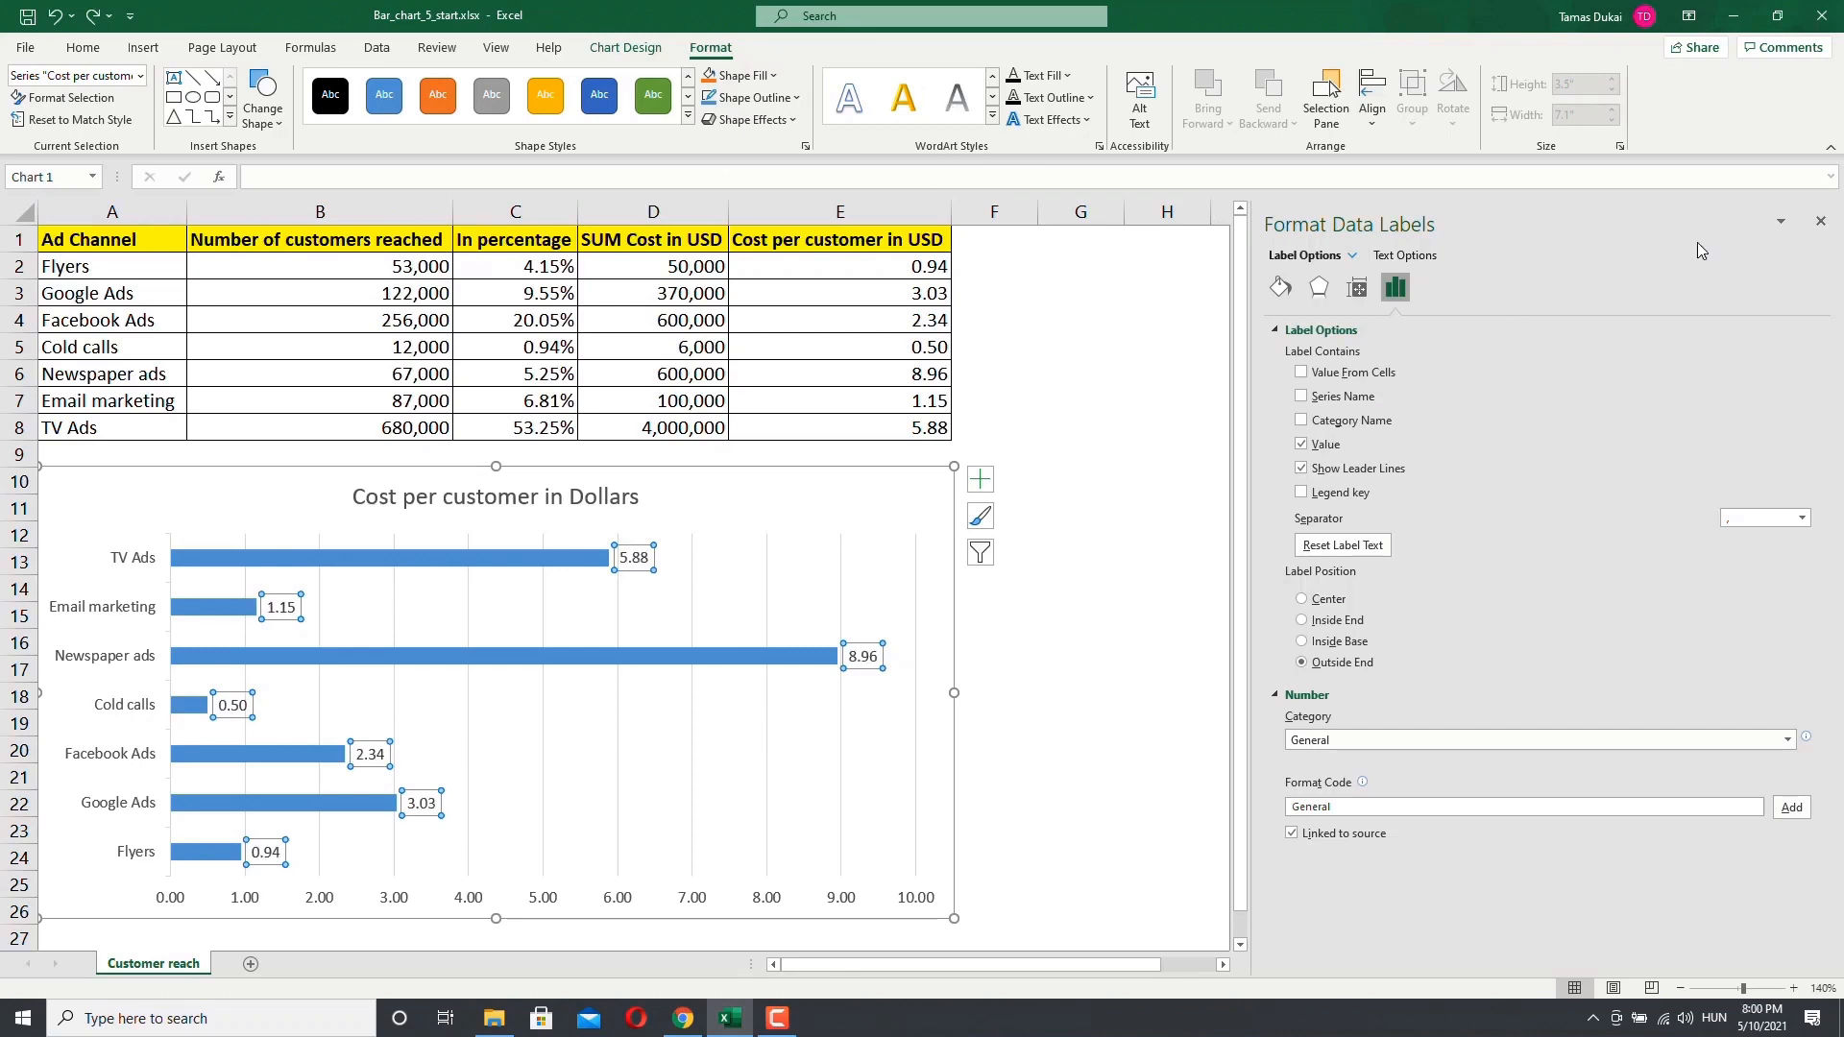
left_click(1819, 222)
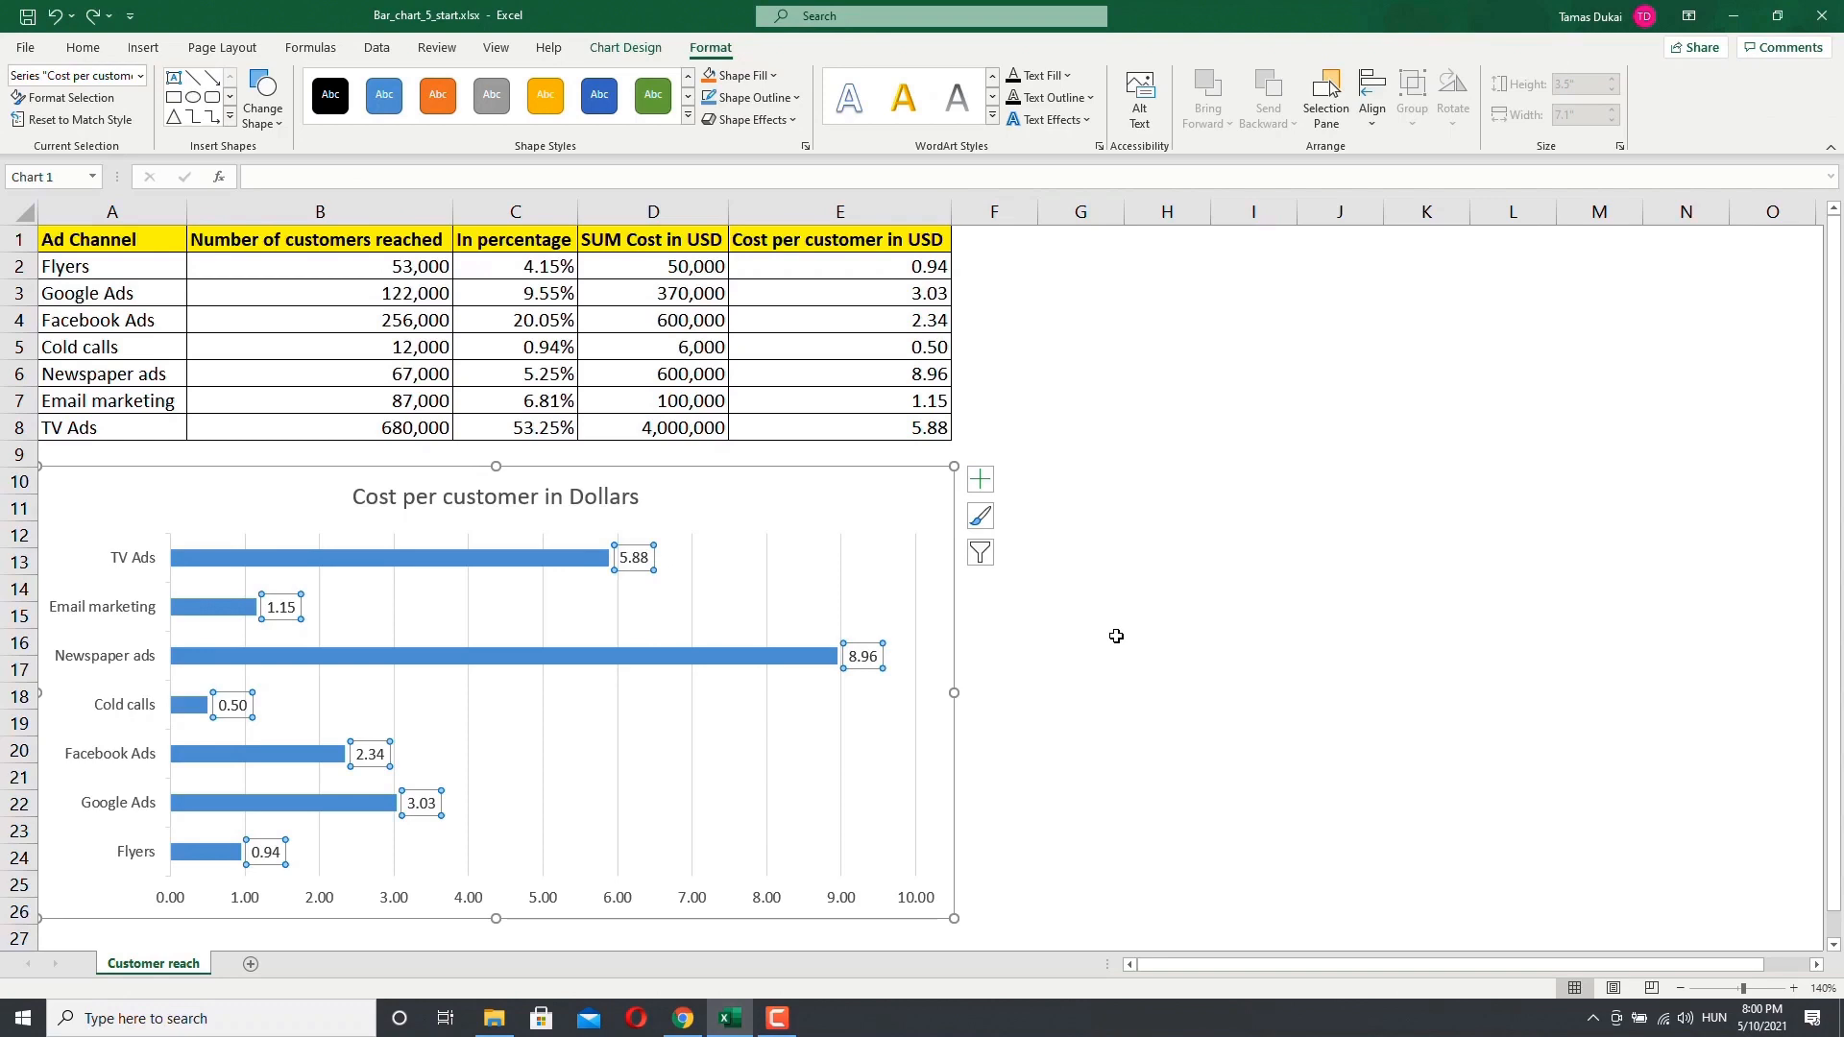
Step: Browse the chart's style and color options from the chart style button
left_click(980, 515)
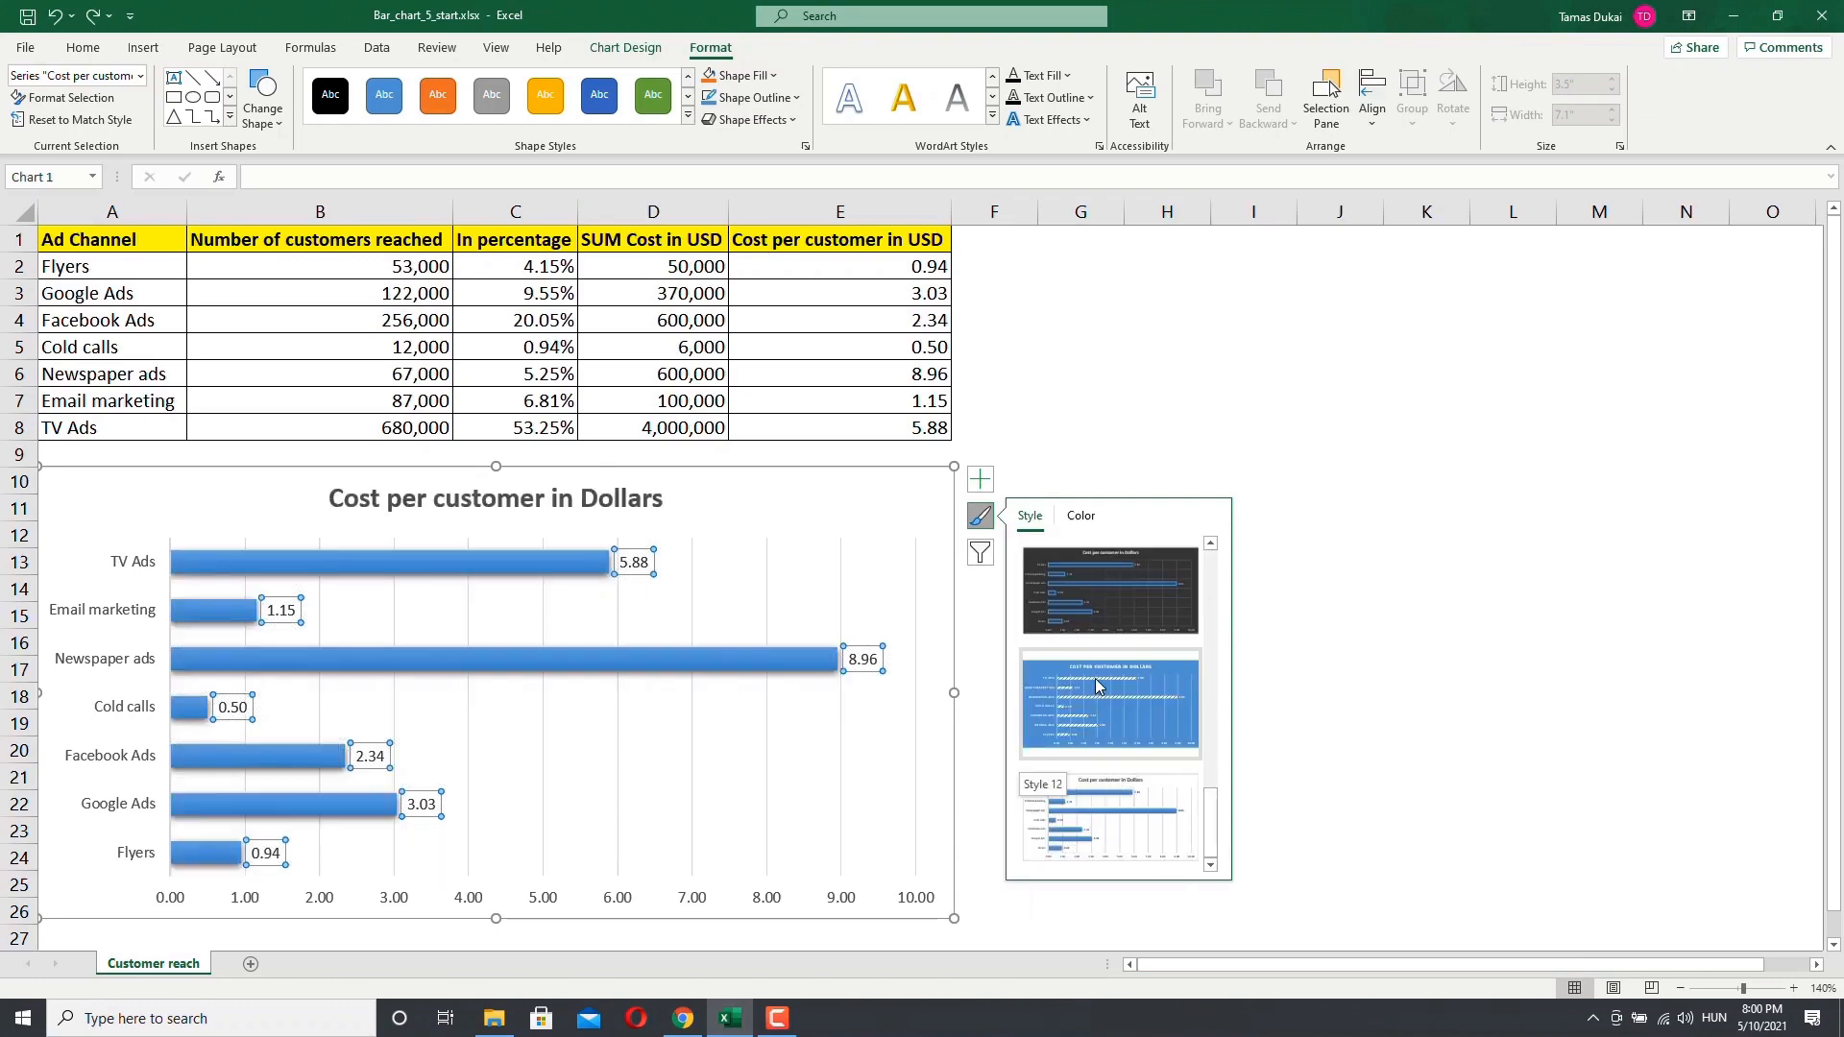
left_click(1080, 515)
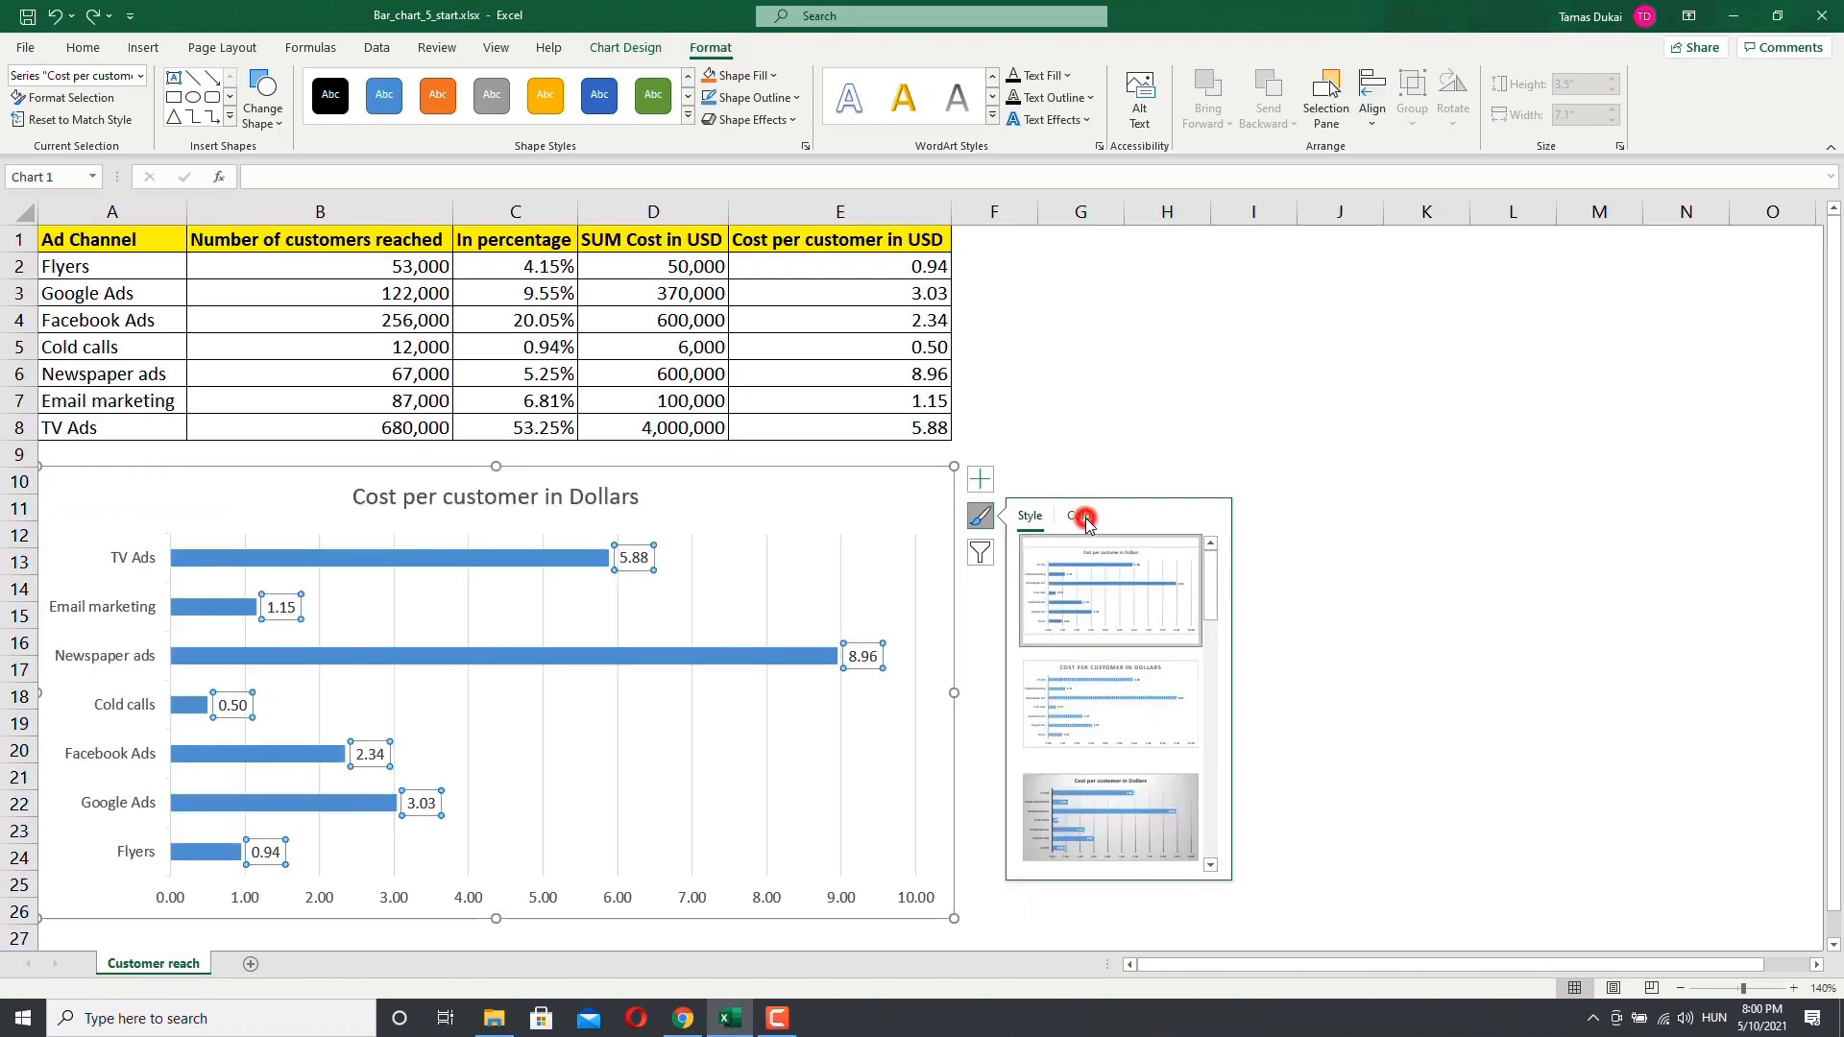
left_click(1395, 563)
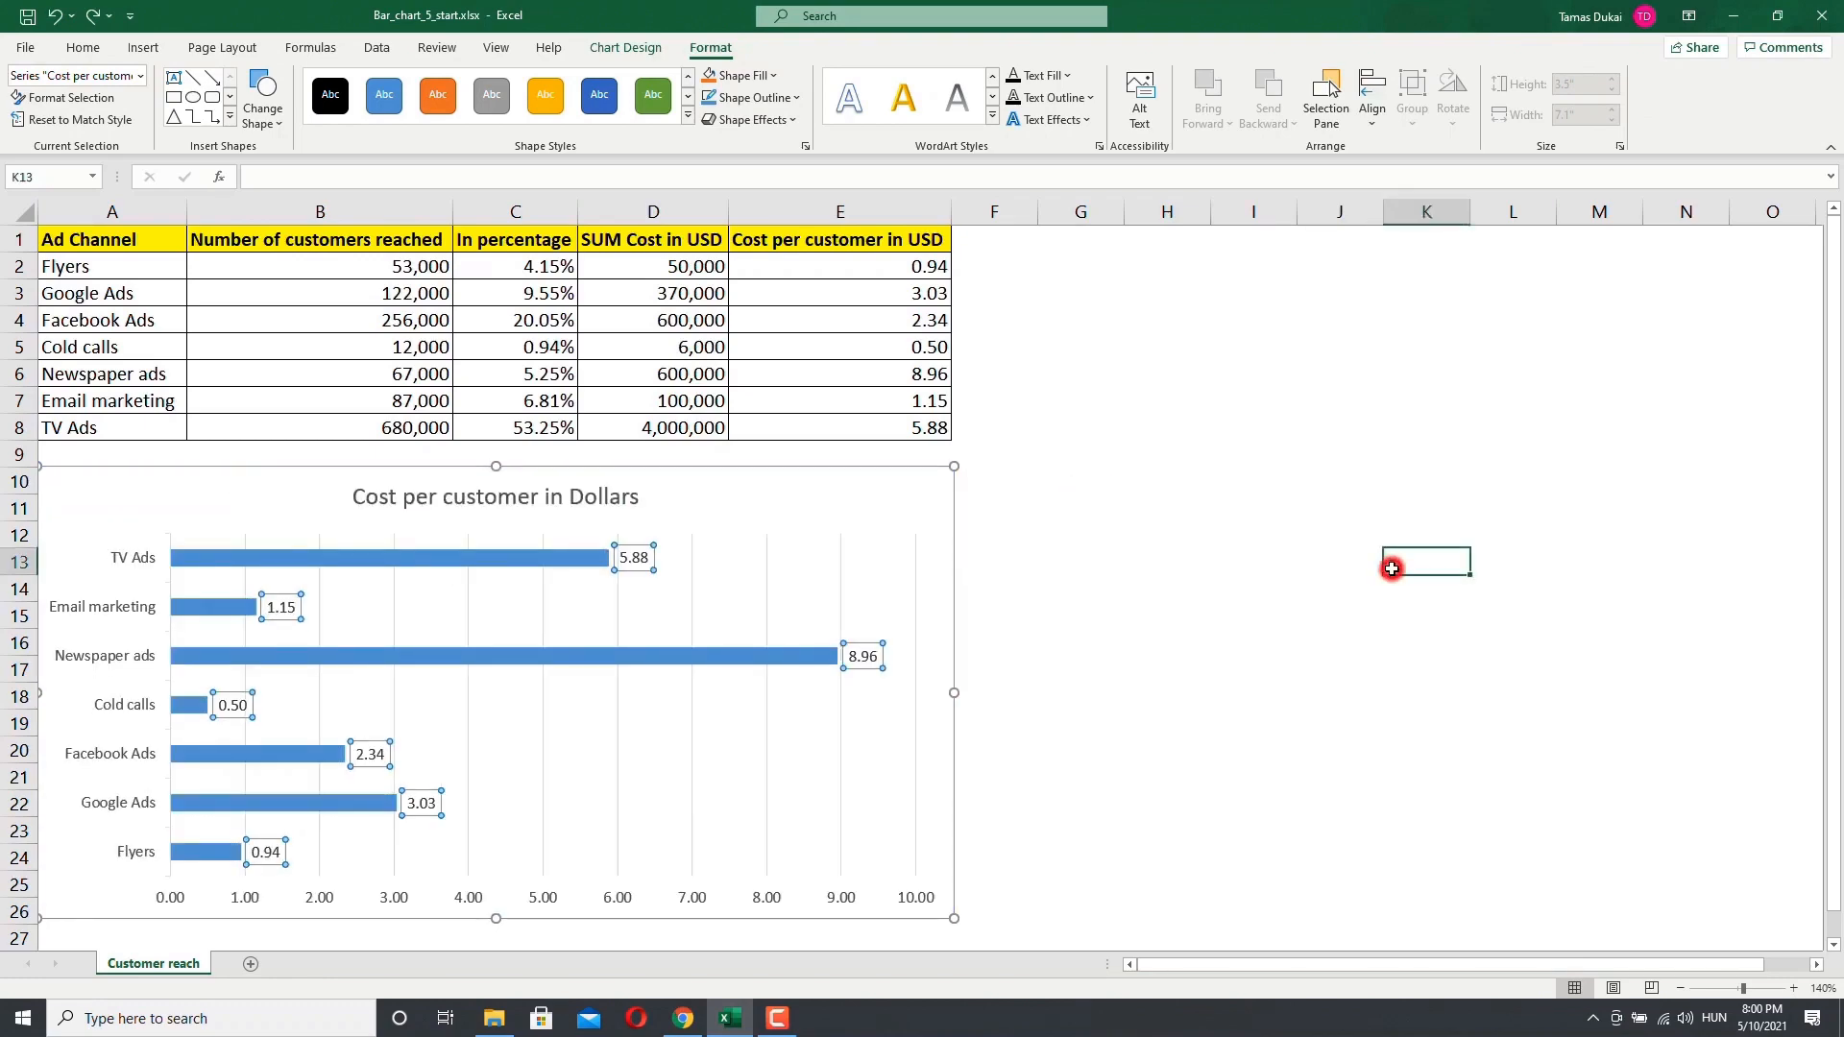
left_click(1131, 580)
Step: Select the chart and browse the color palettes and chart style gallery for it
left_click(804, 517)
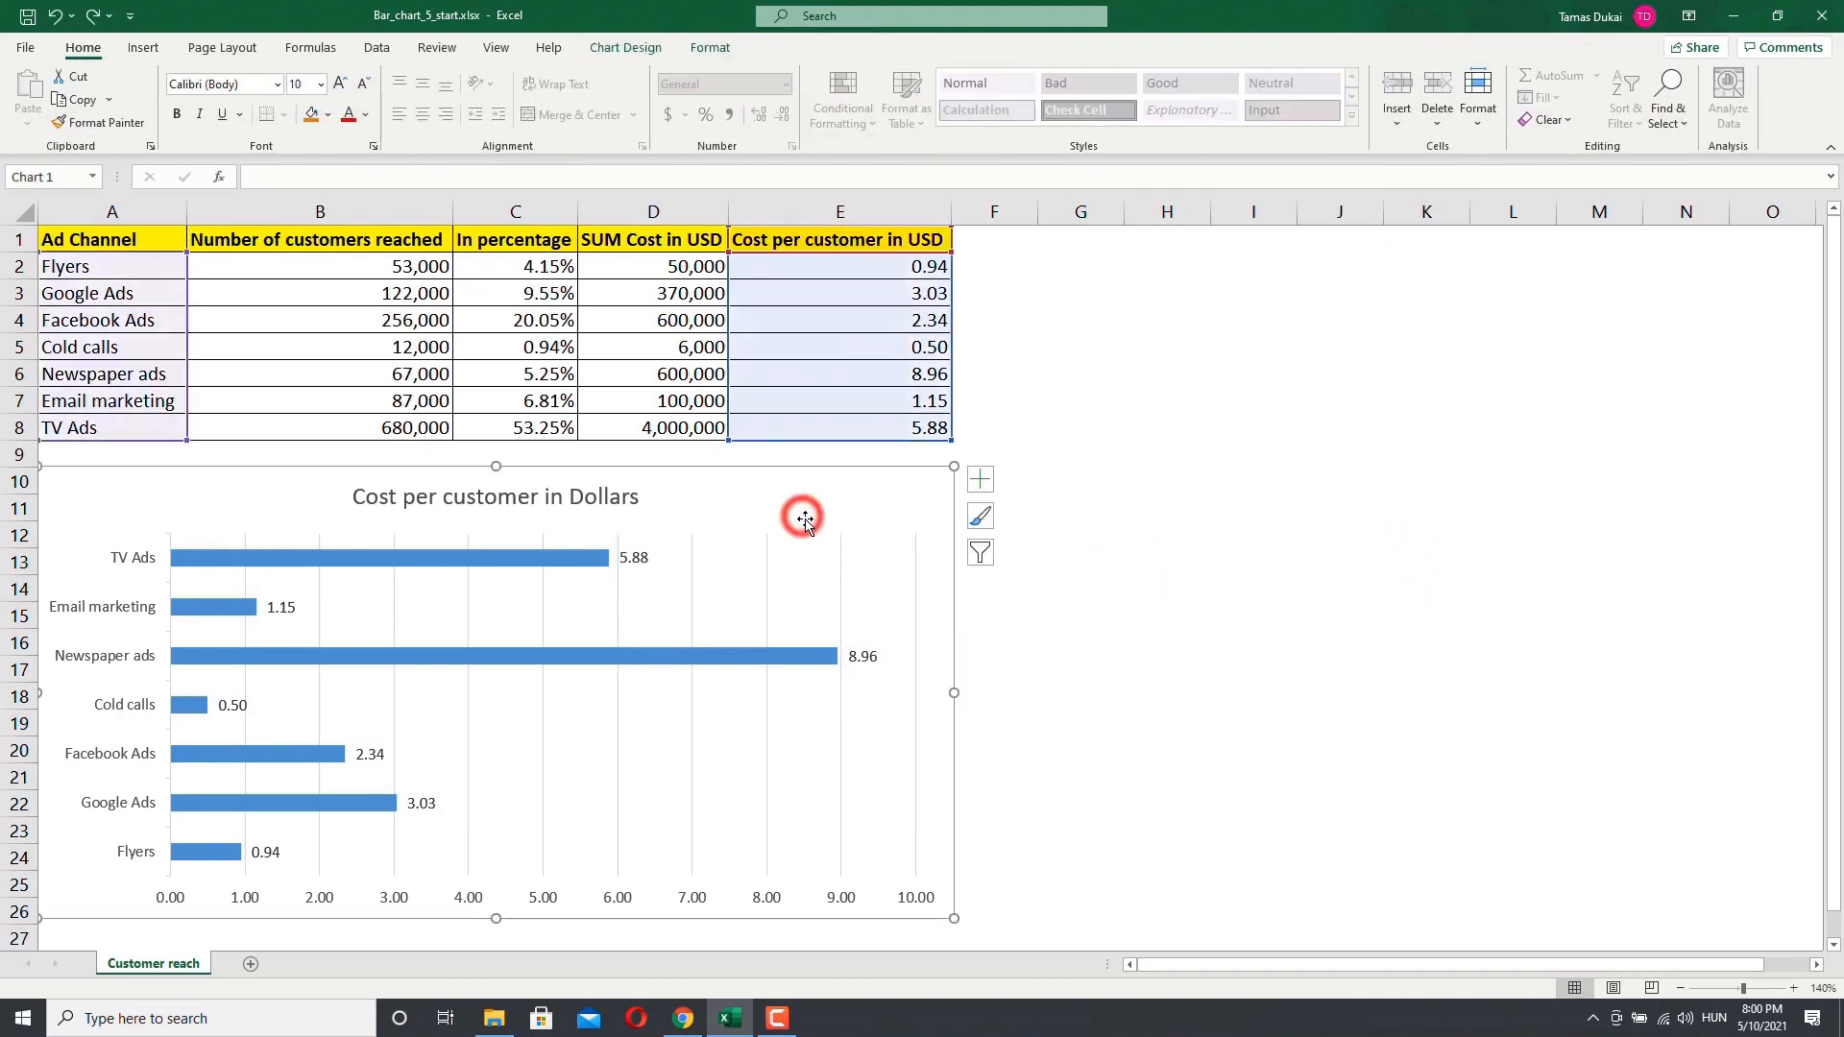
left_click(623, 48)
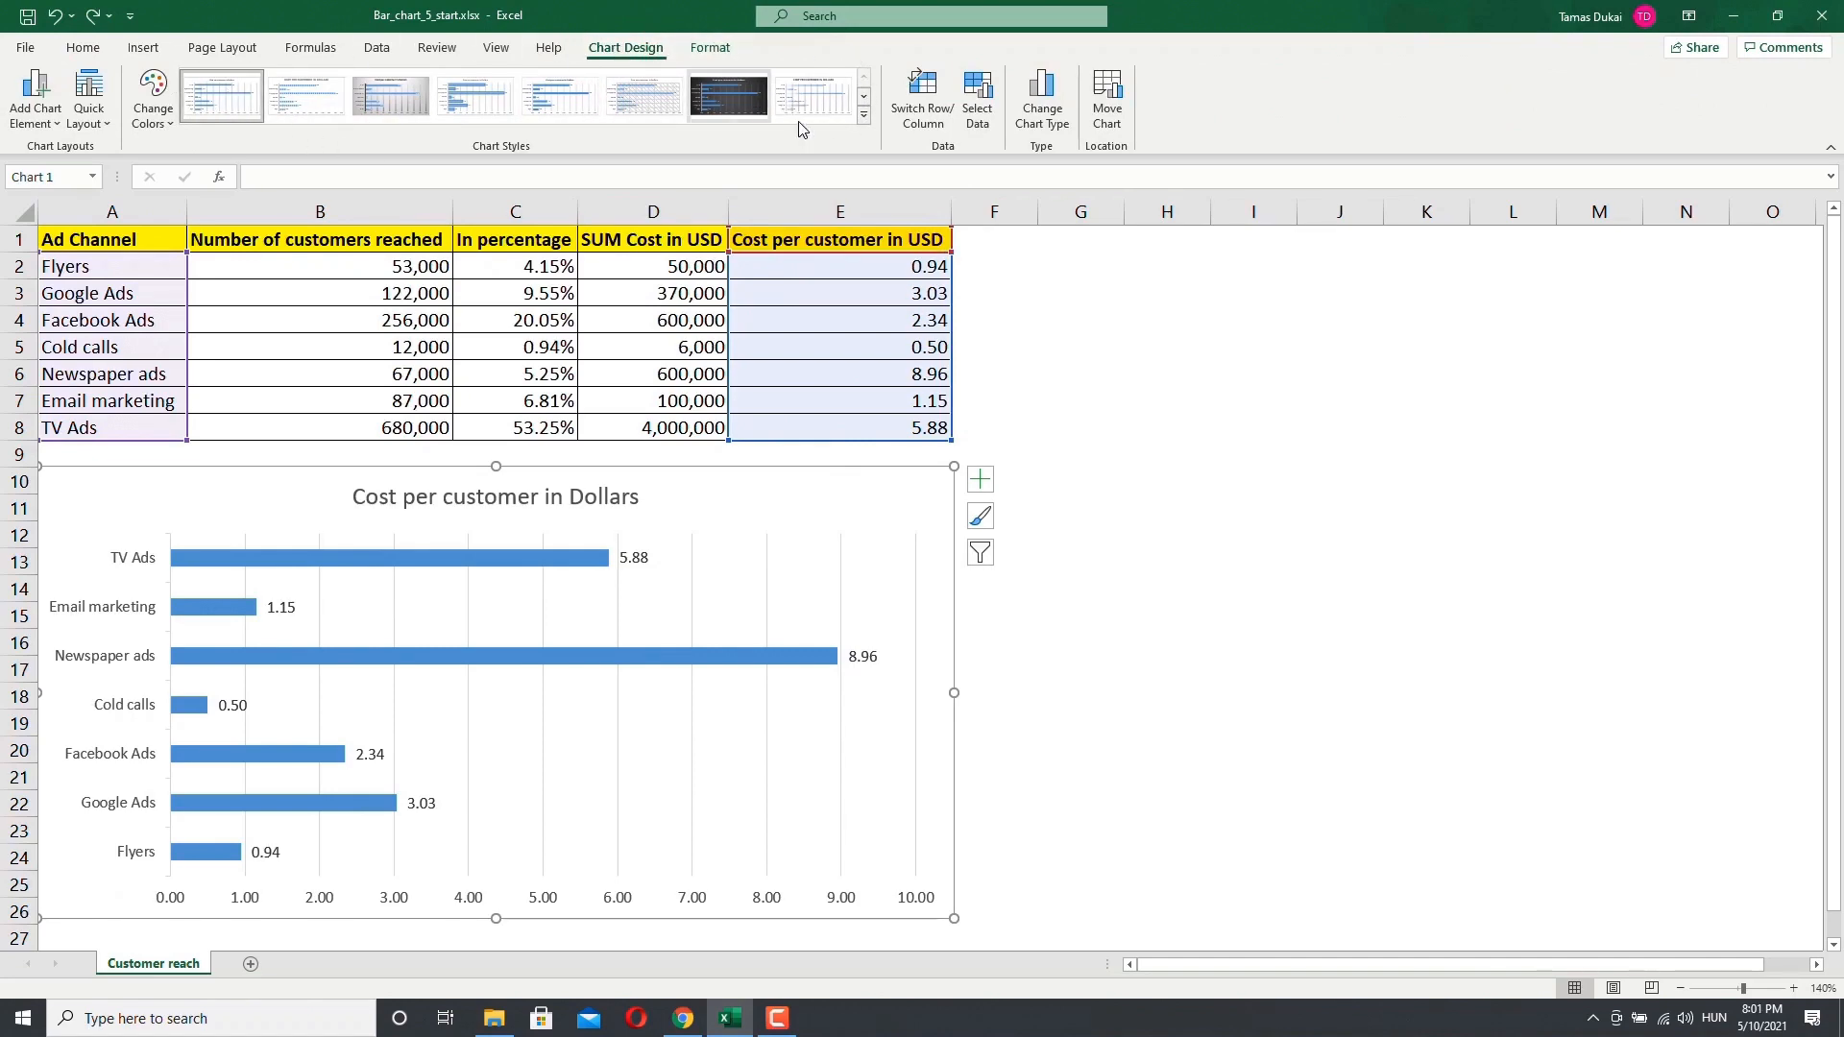
left_click(152, 113)
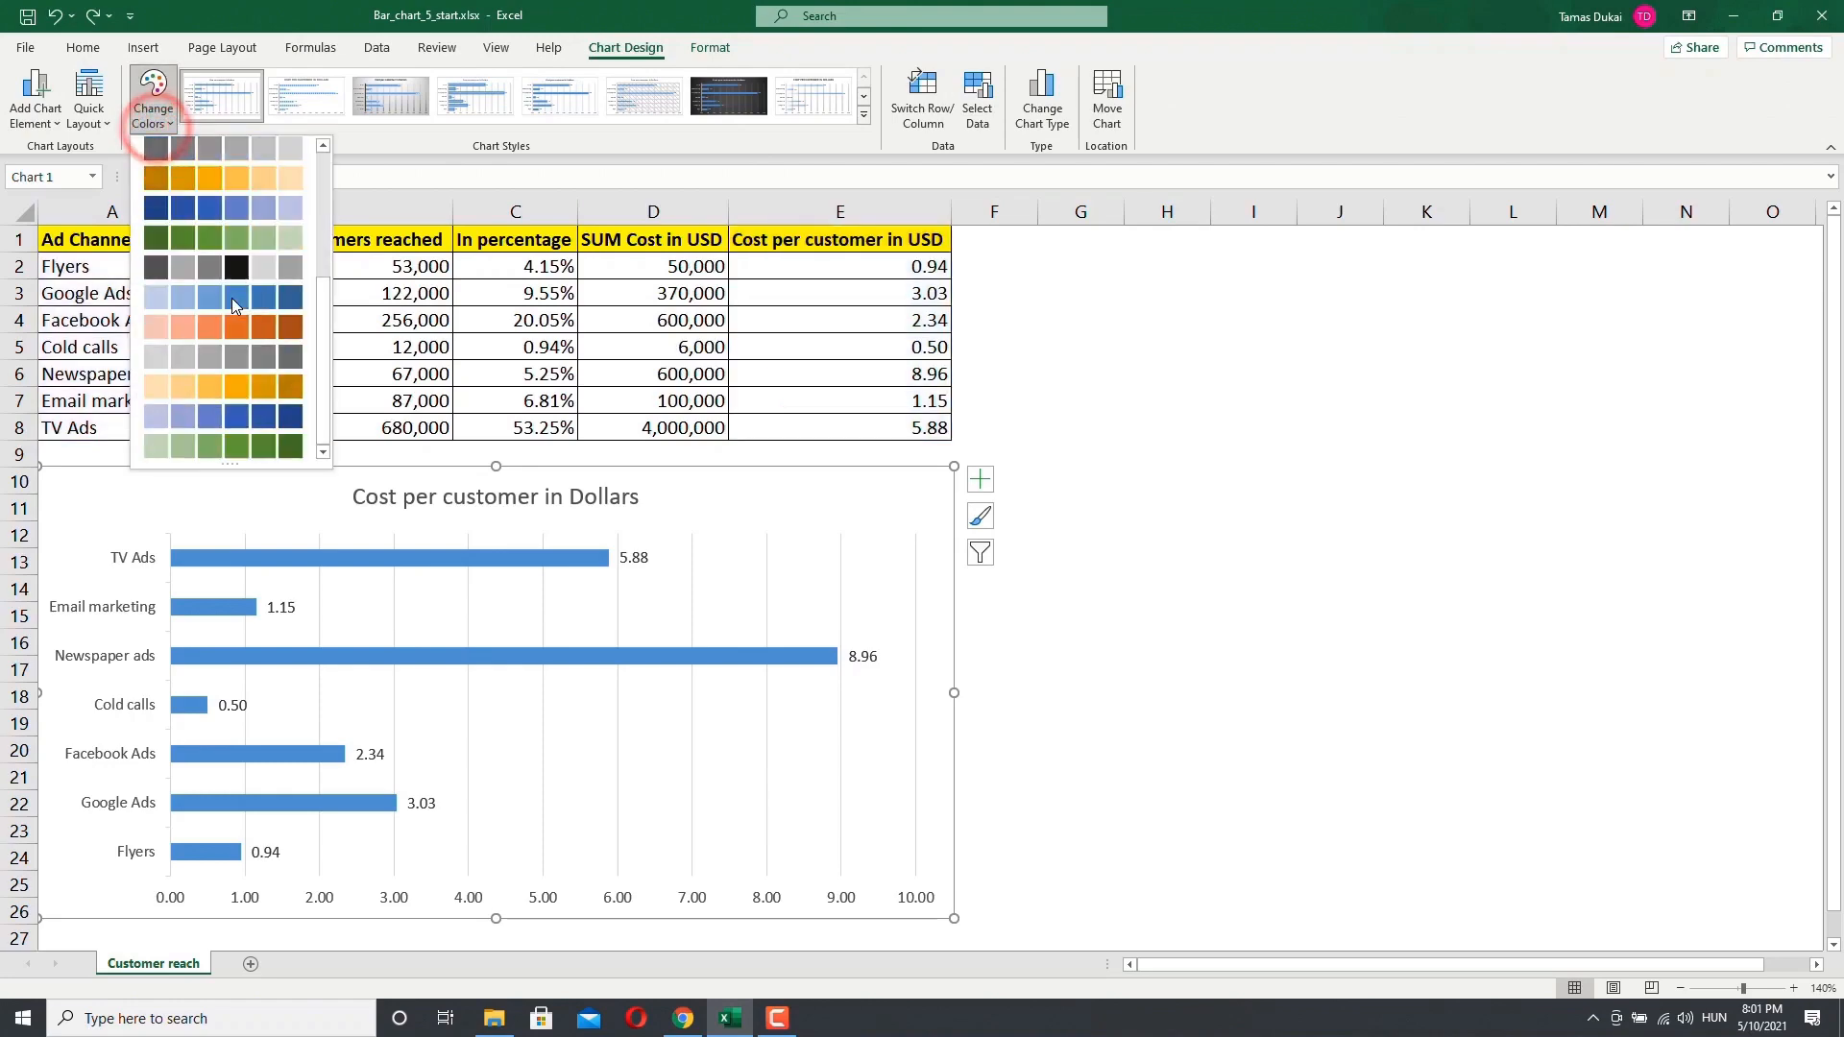
scroll(229, 302, "up", 3)
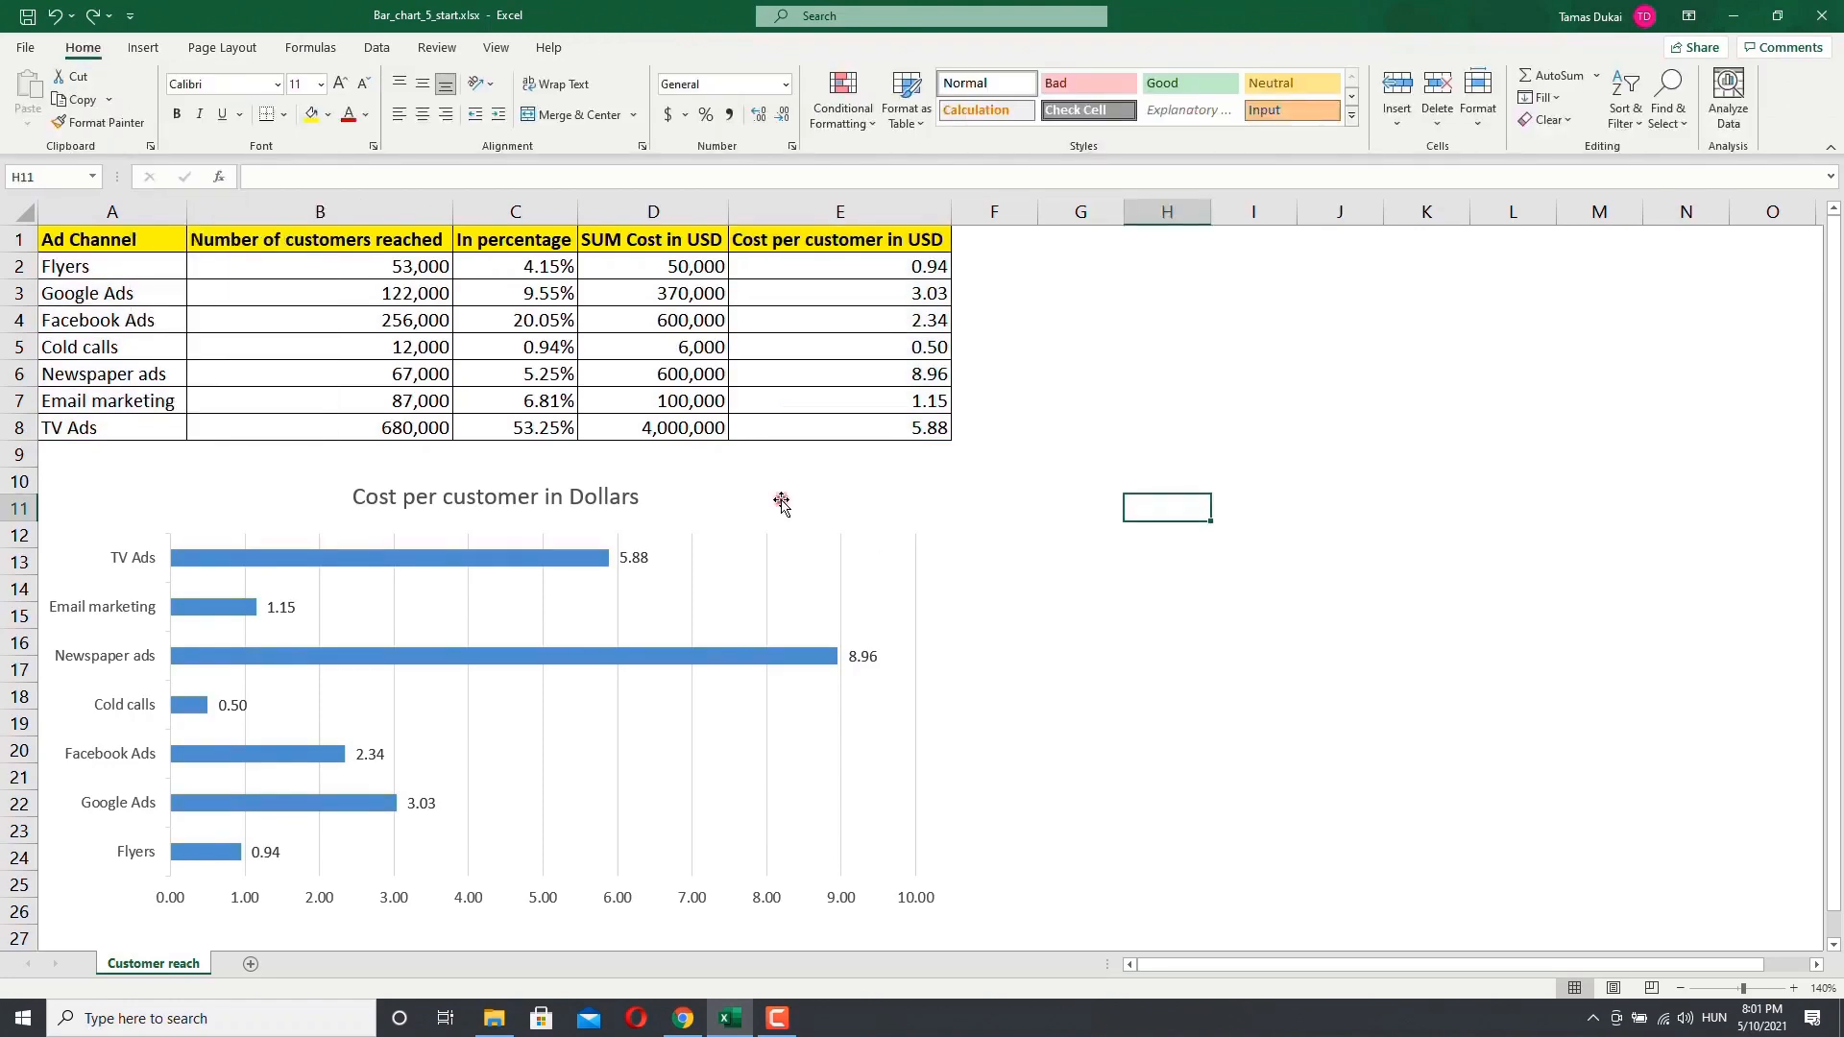
left_click(779, 502)
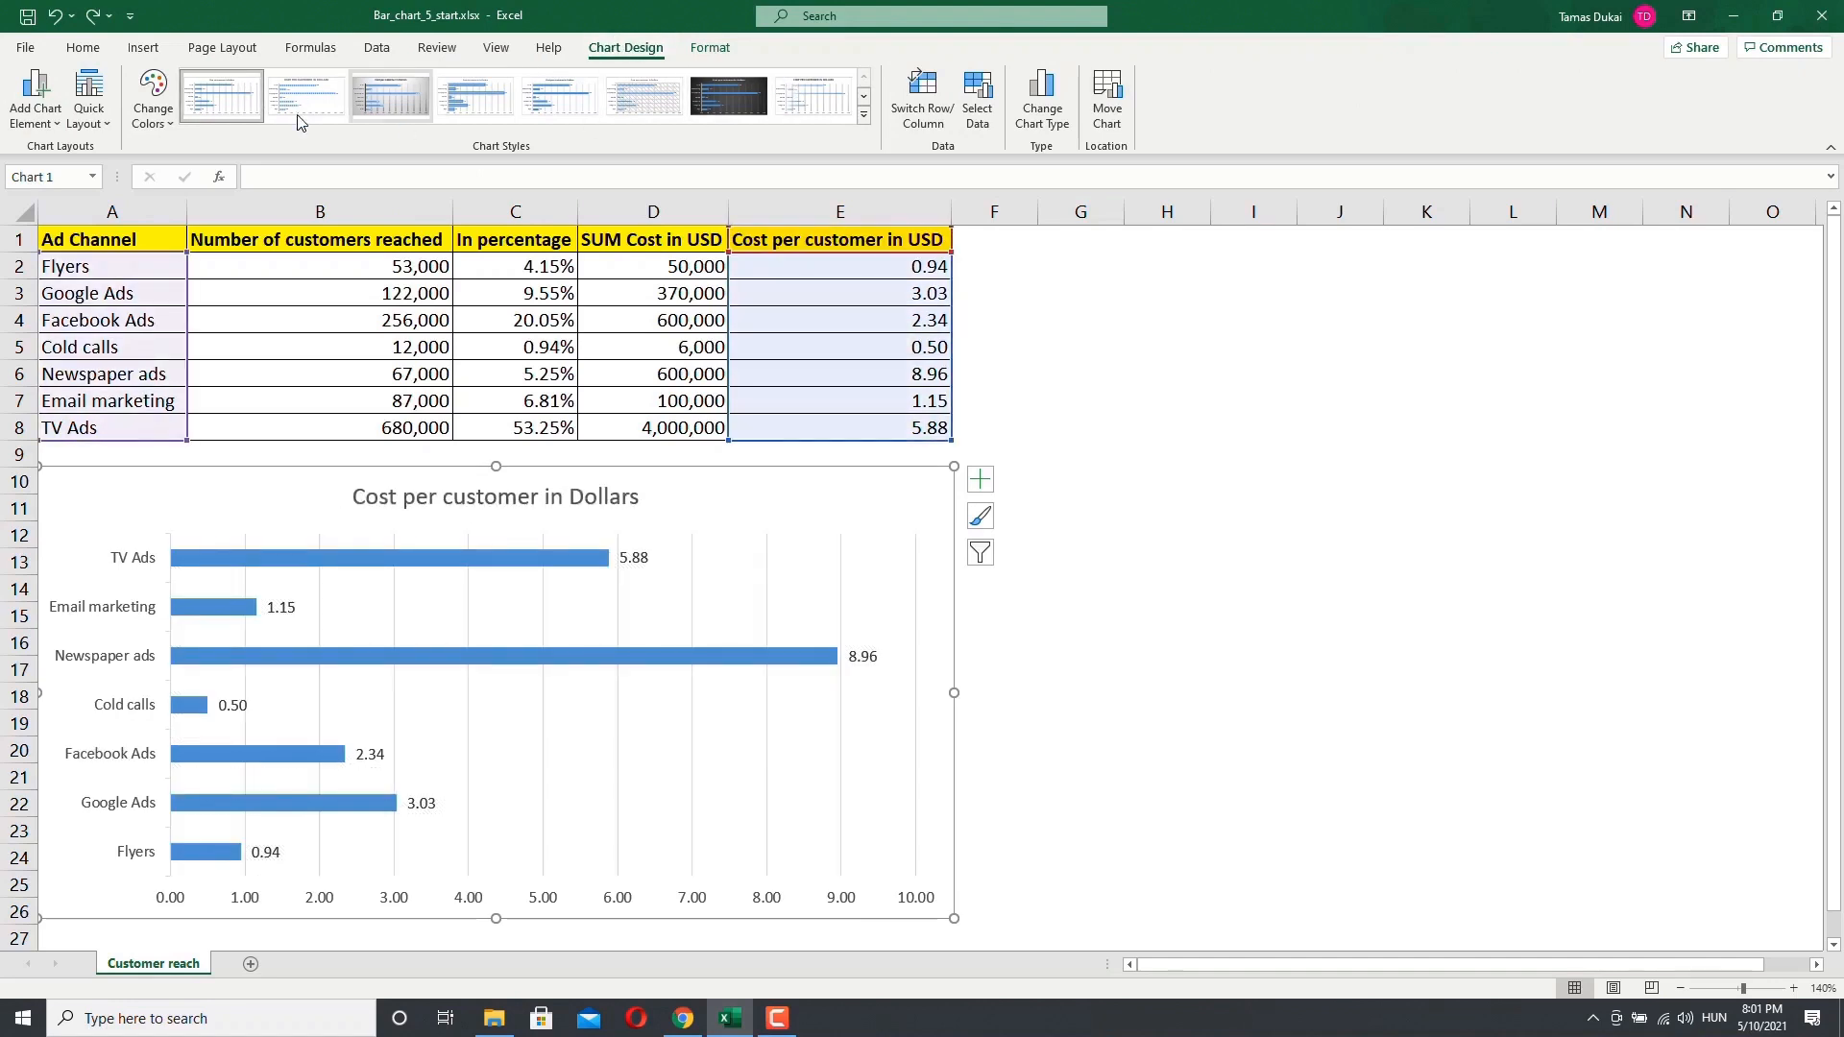
left_click(863, 96)
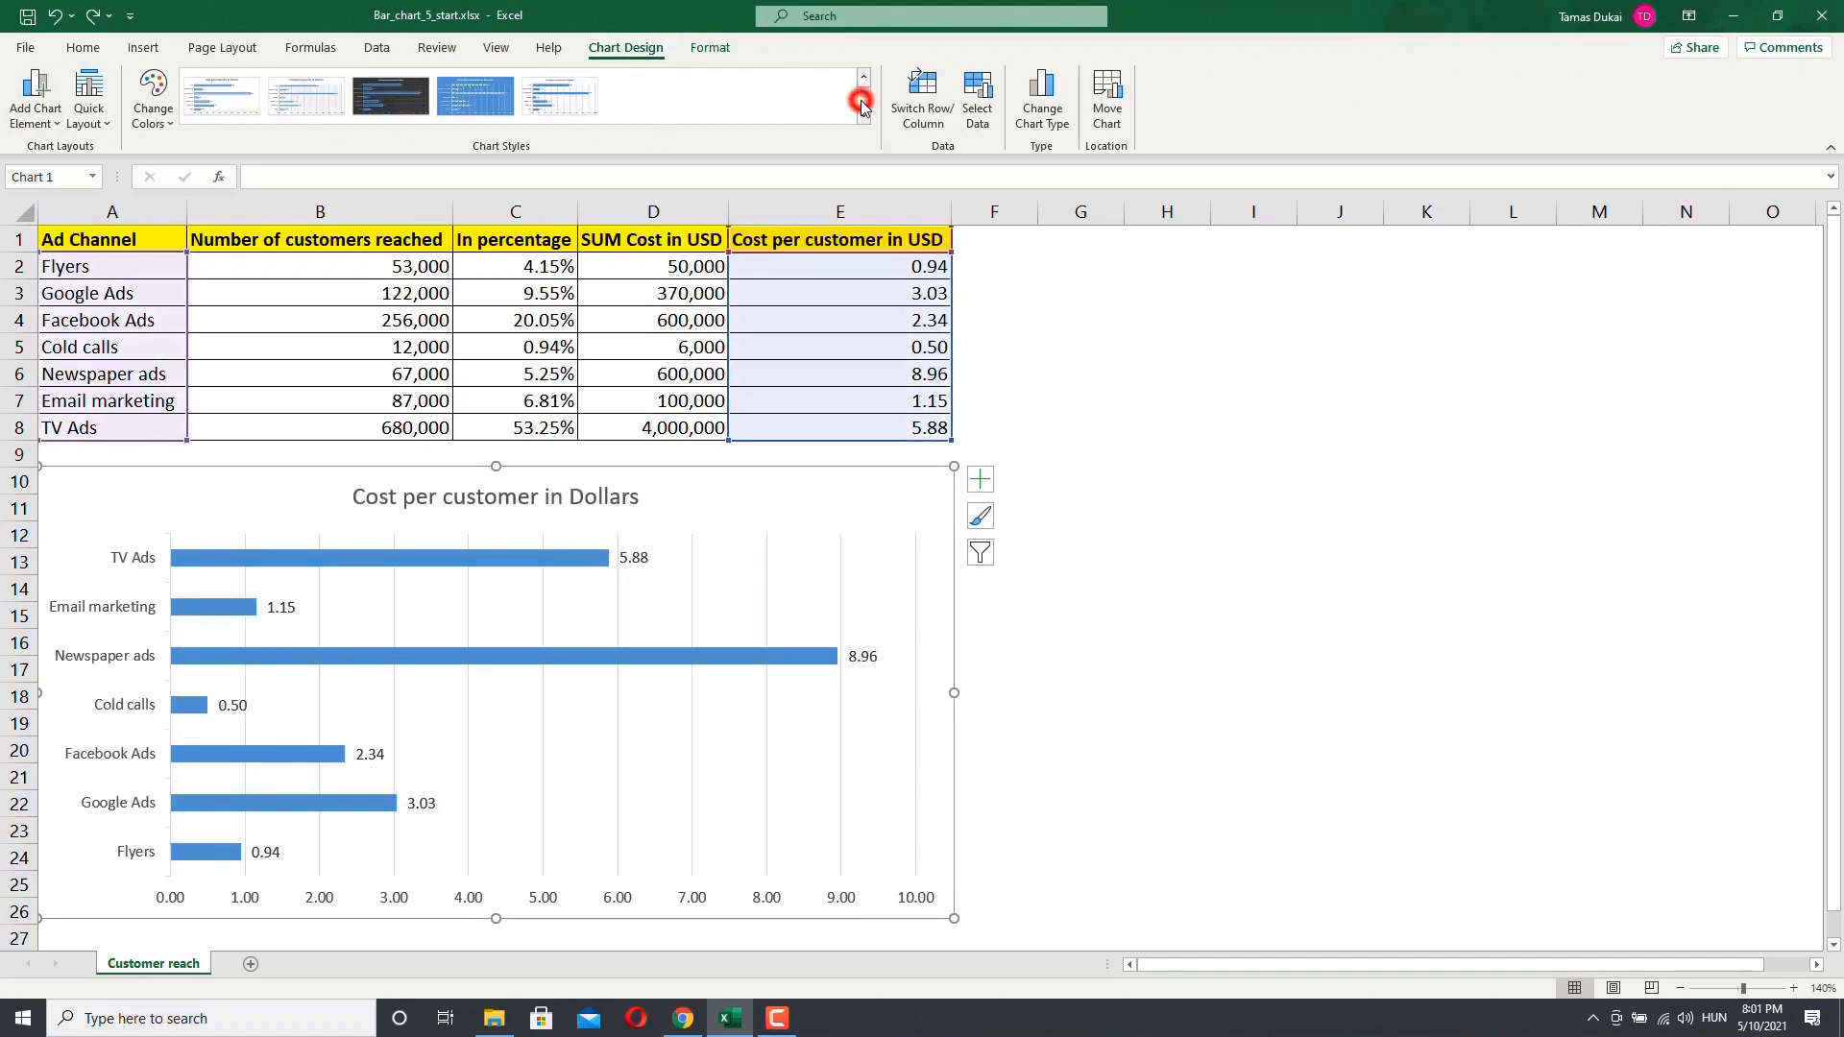
left_click(377, 48)
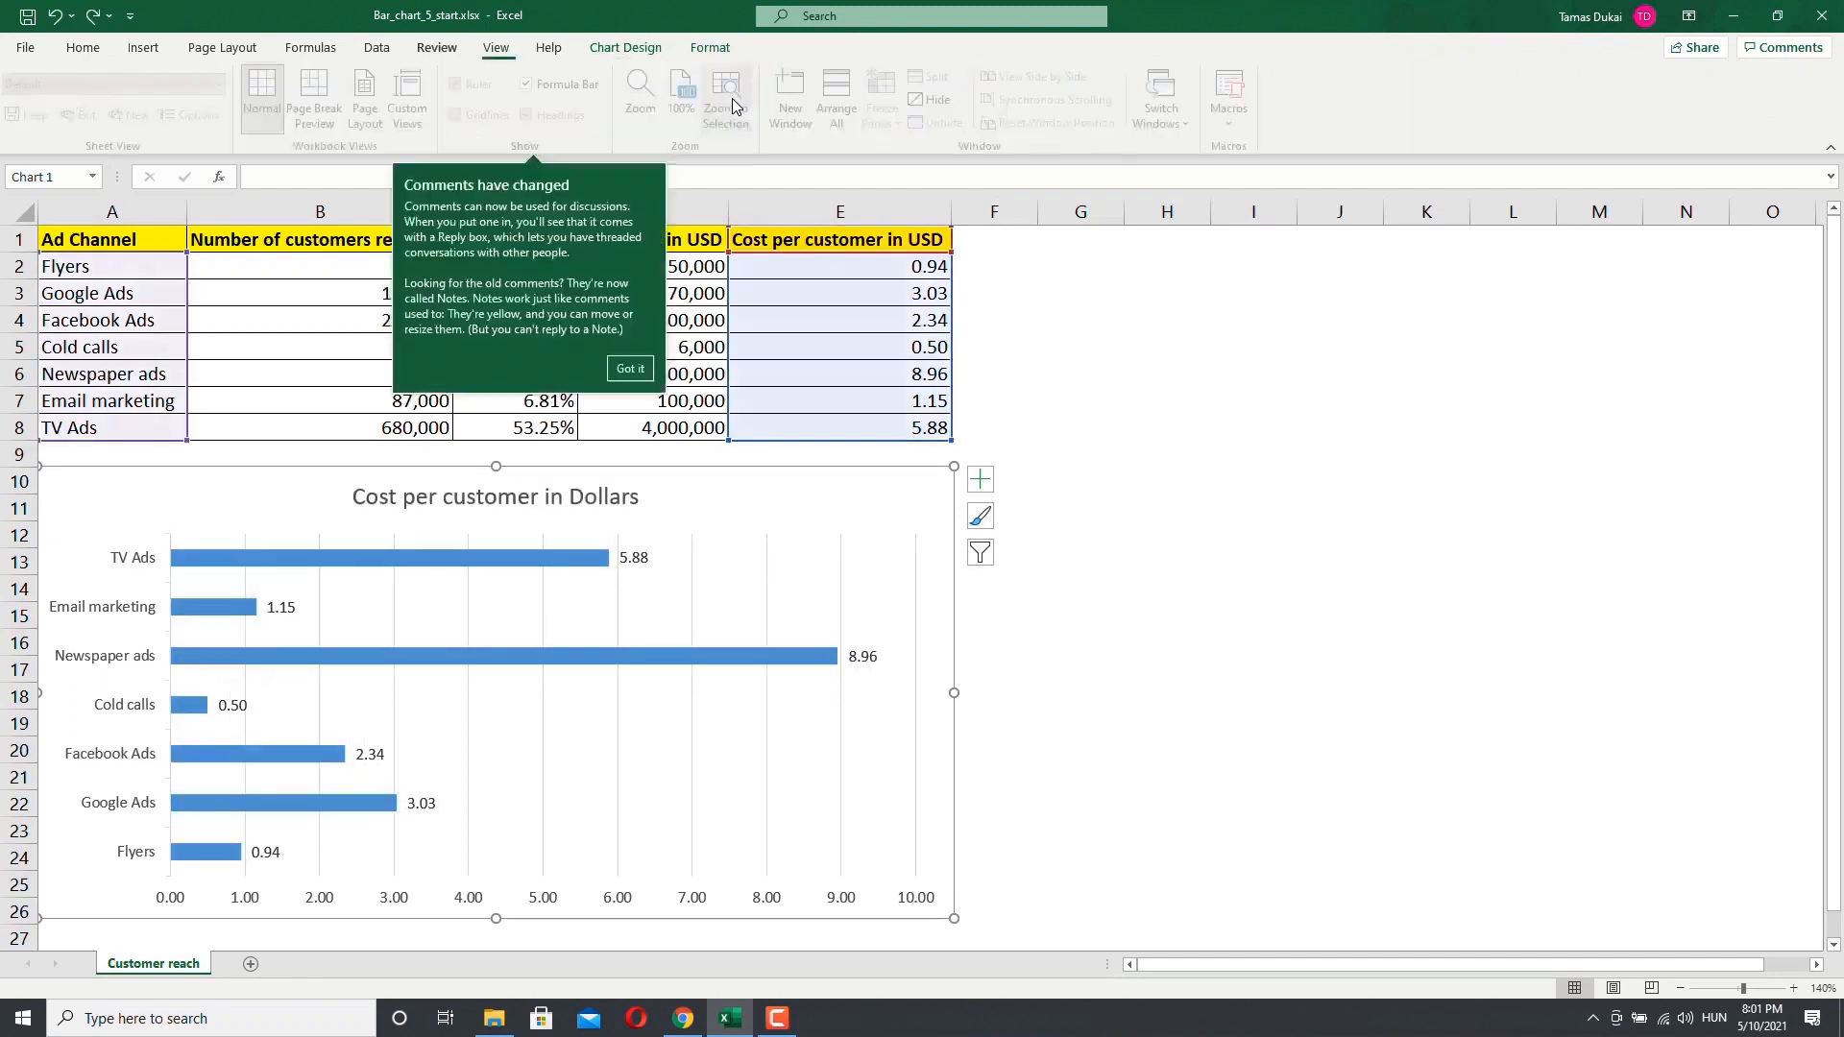
left_click(625, 47)
left_click(153, 106)
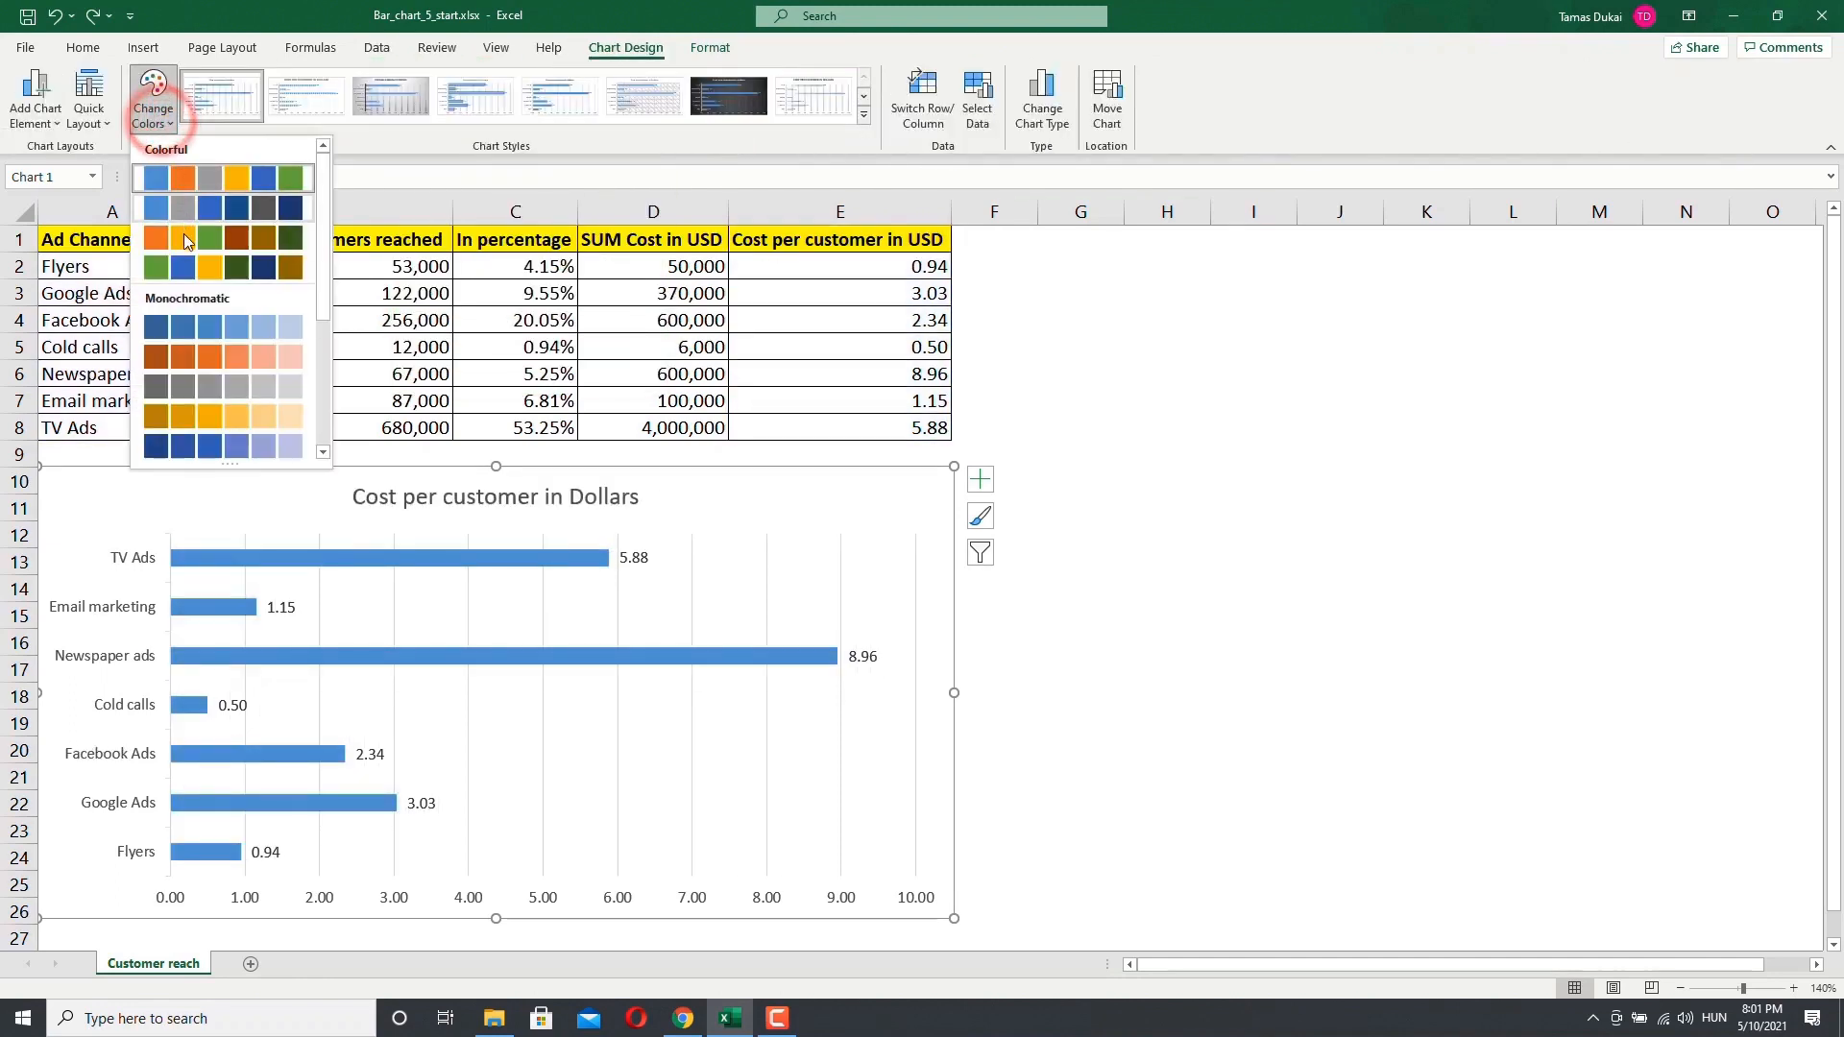
left_click(453, 144)
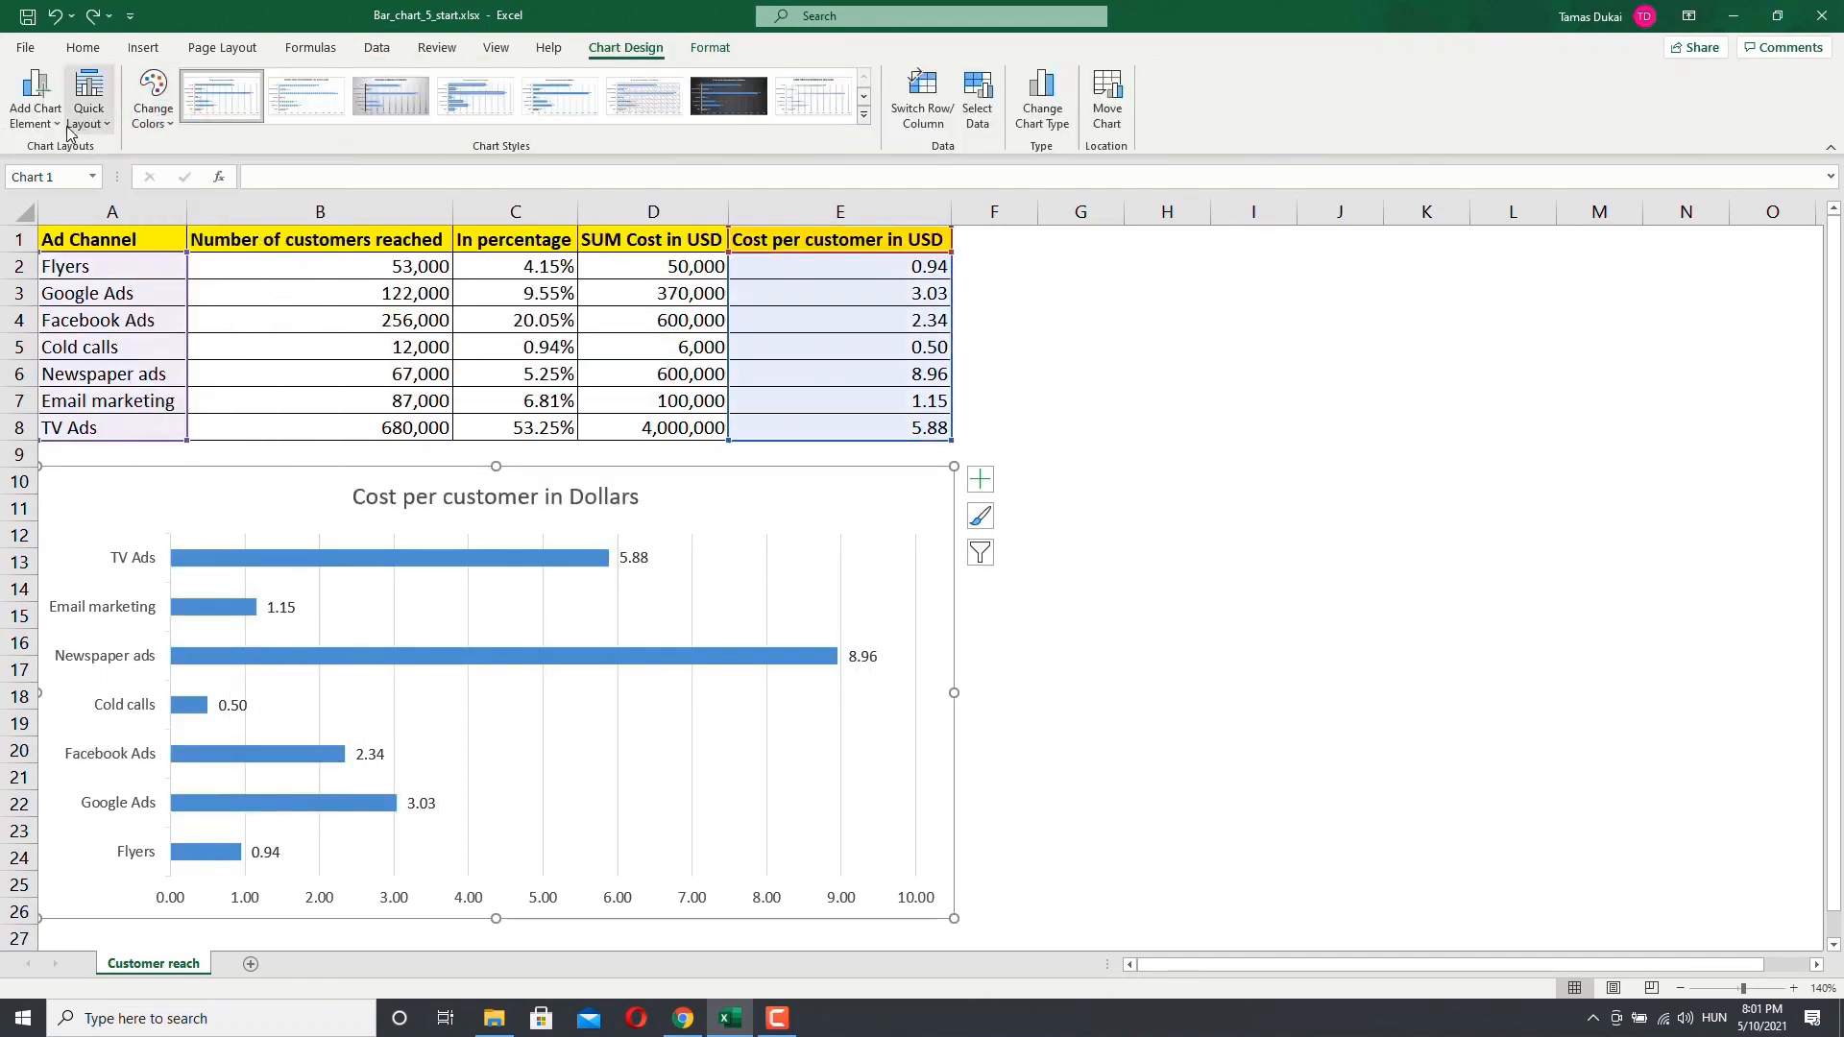
Step: Browse the chart element options, such as axes, without adding or removing any element
left_click(39, 120)
mouse_move(60, 151)
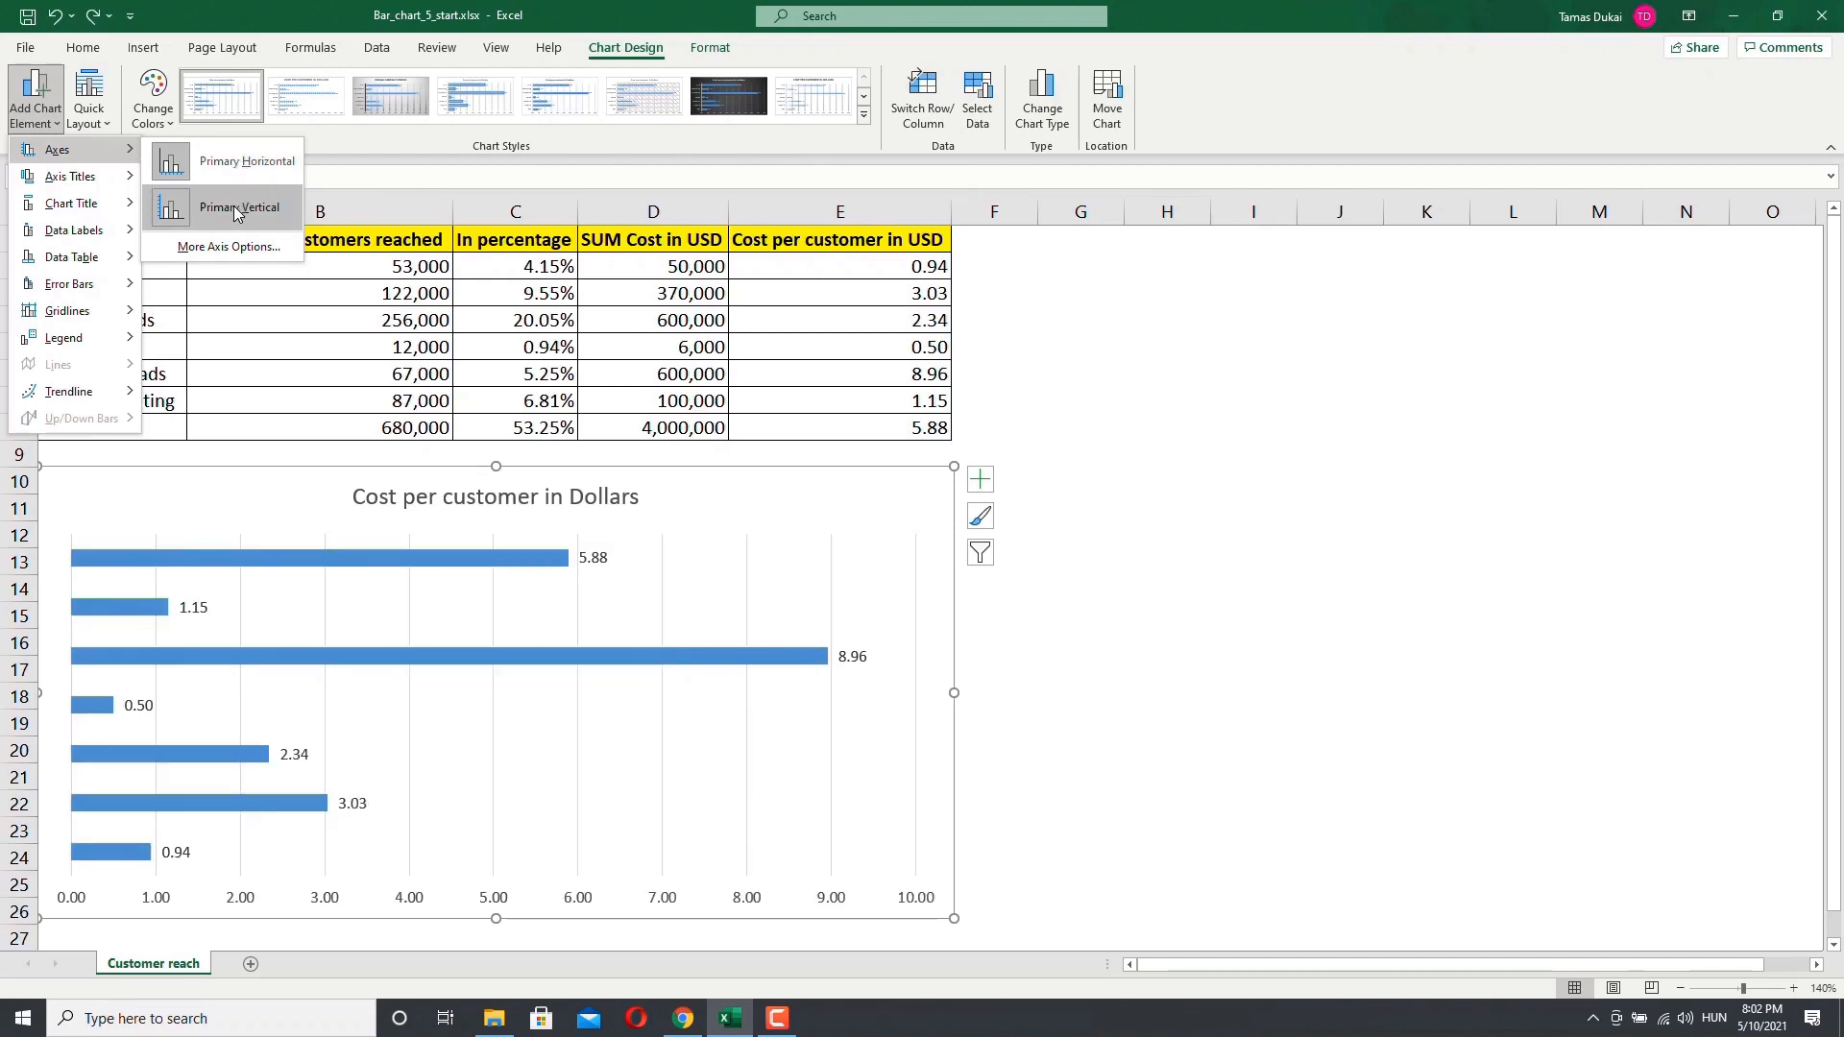
mouse_move(115, 178)
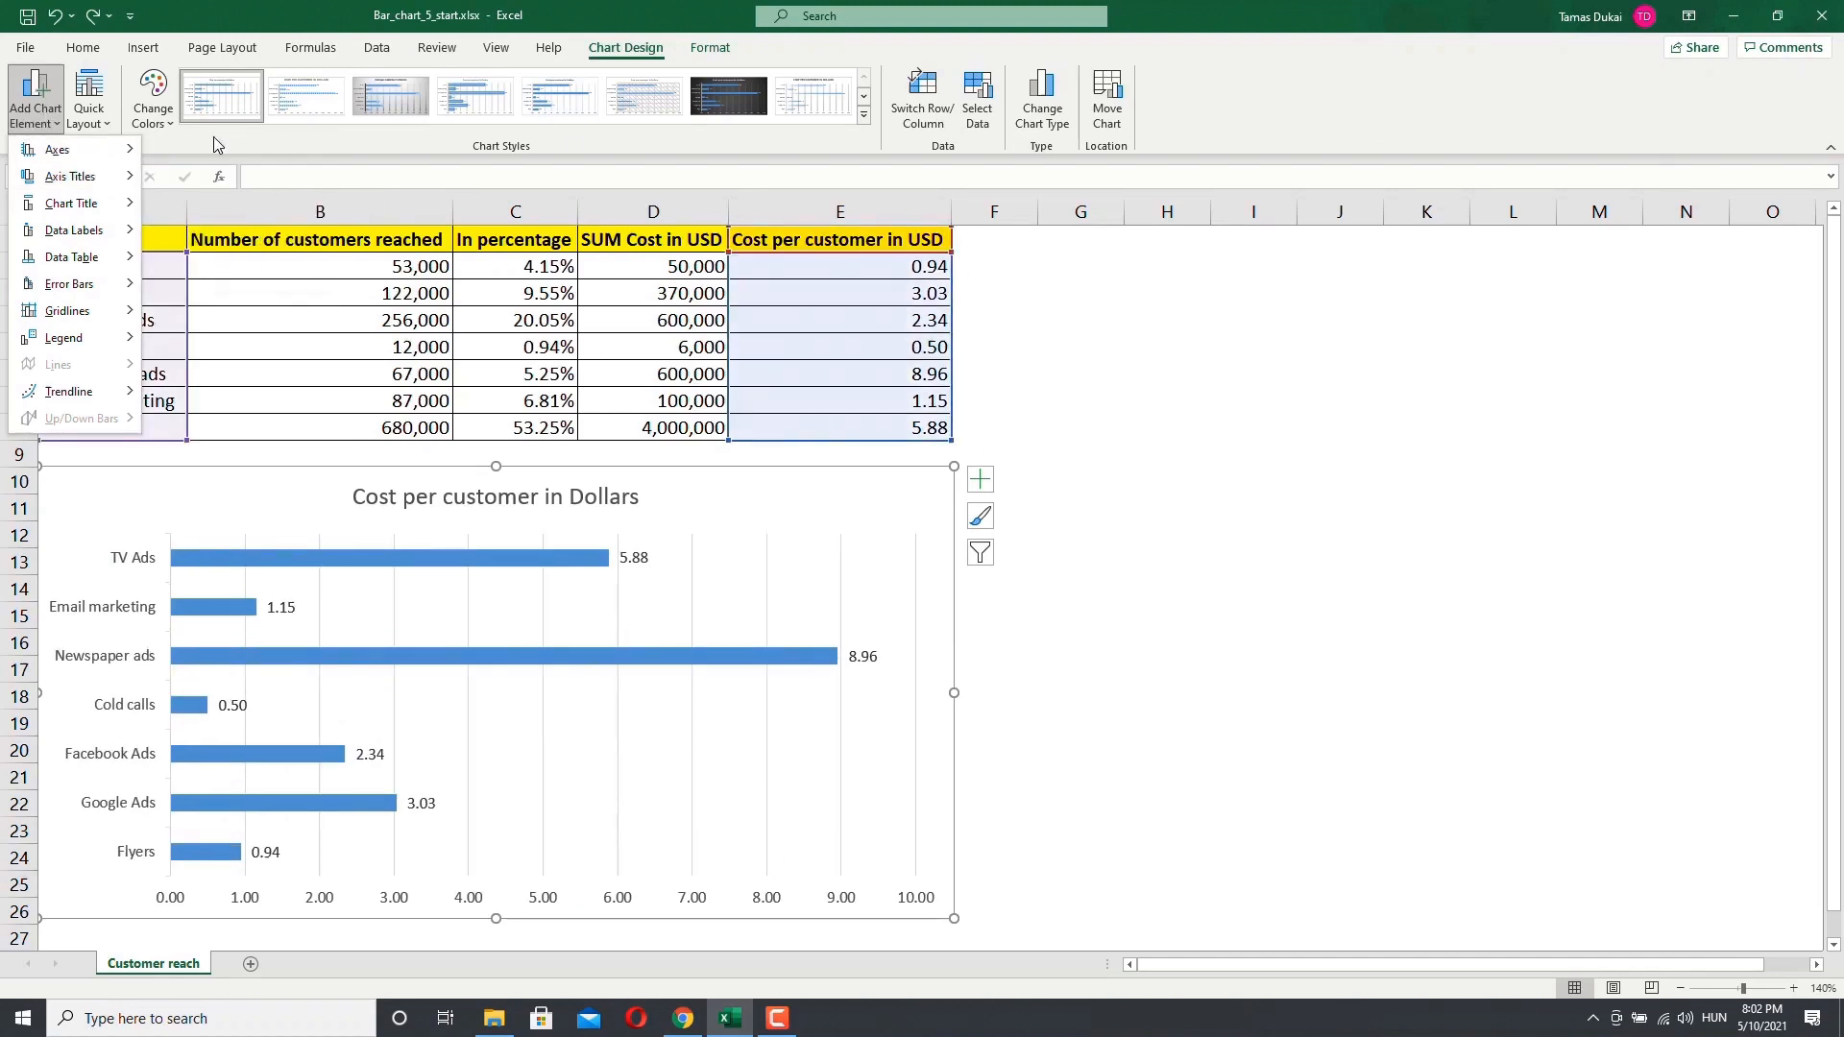
left_click(981, 483)
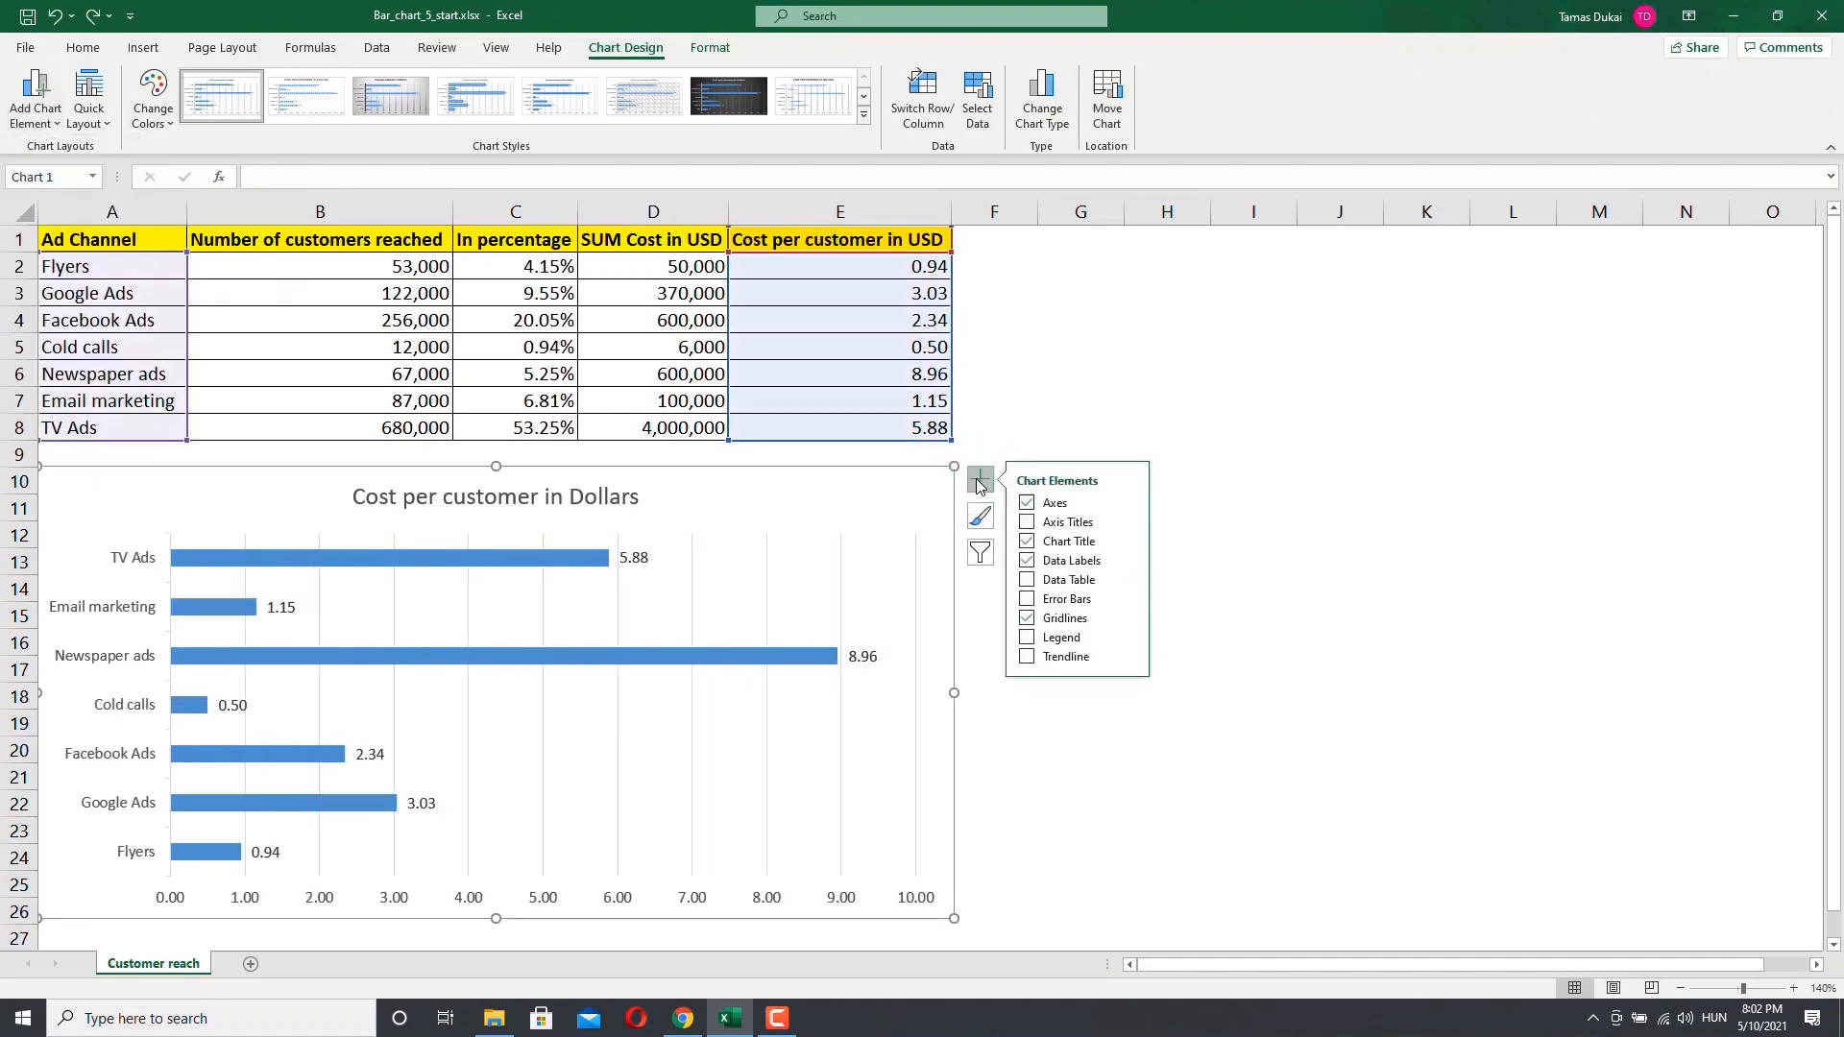
left_click(35, 106)
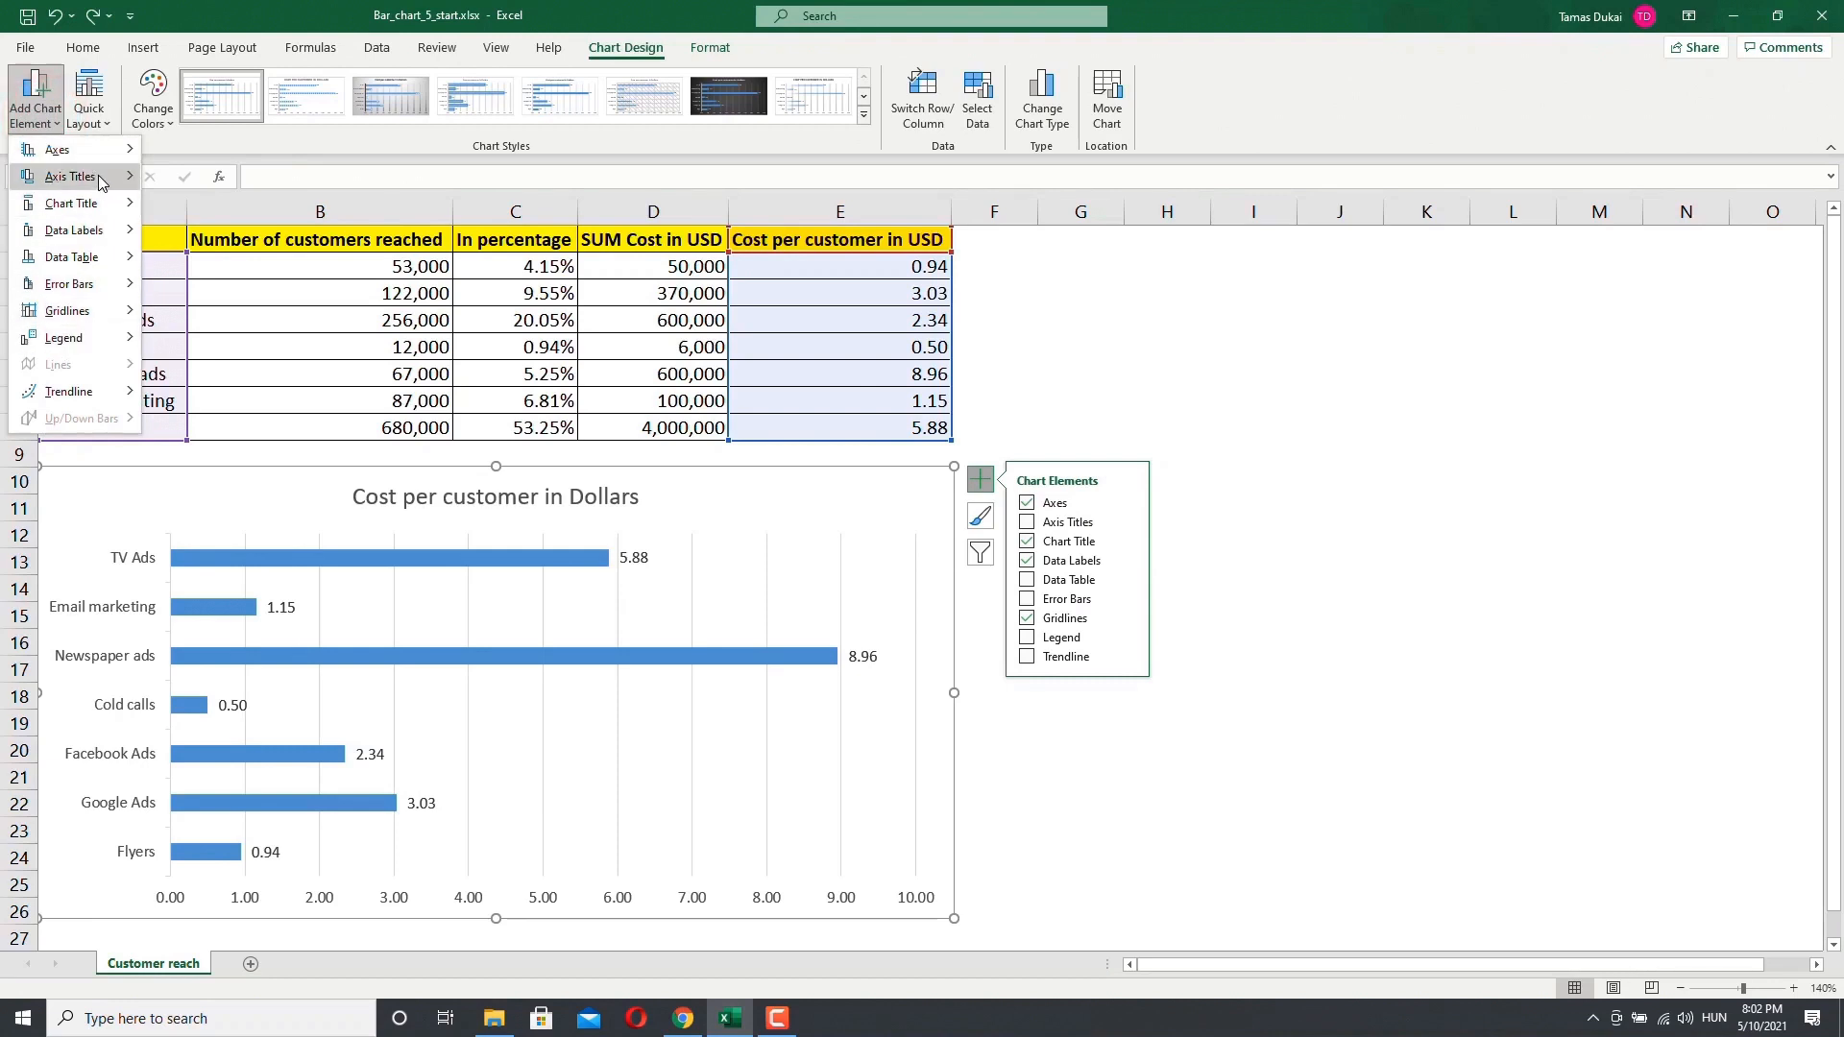
left_click(230, 140)
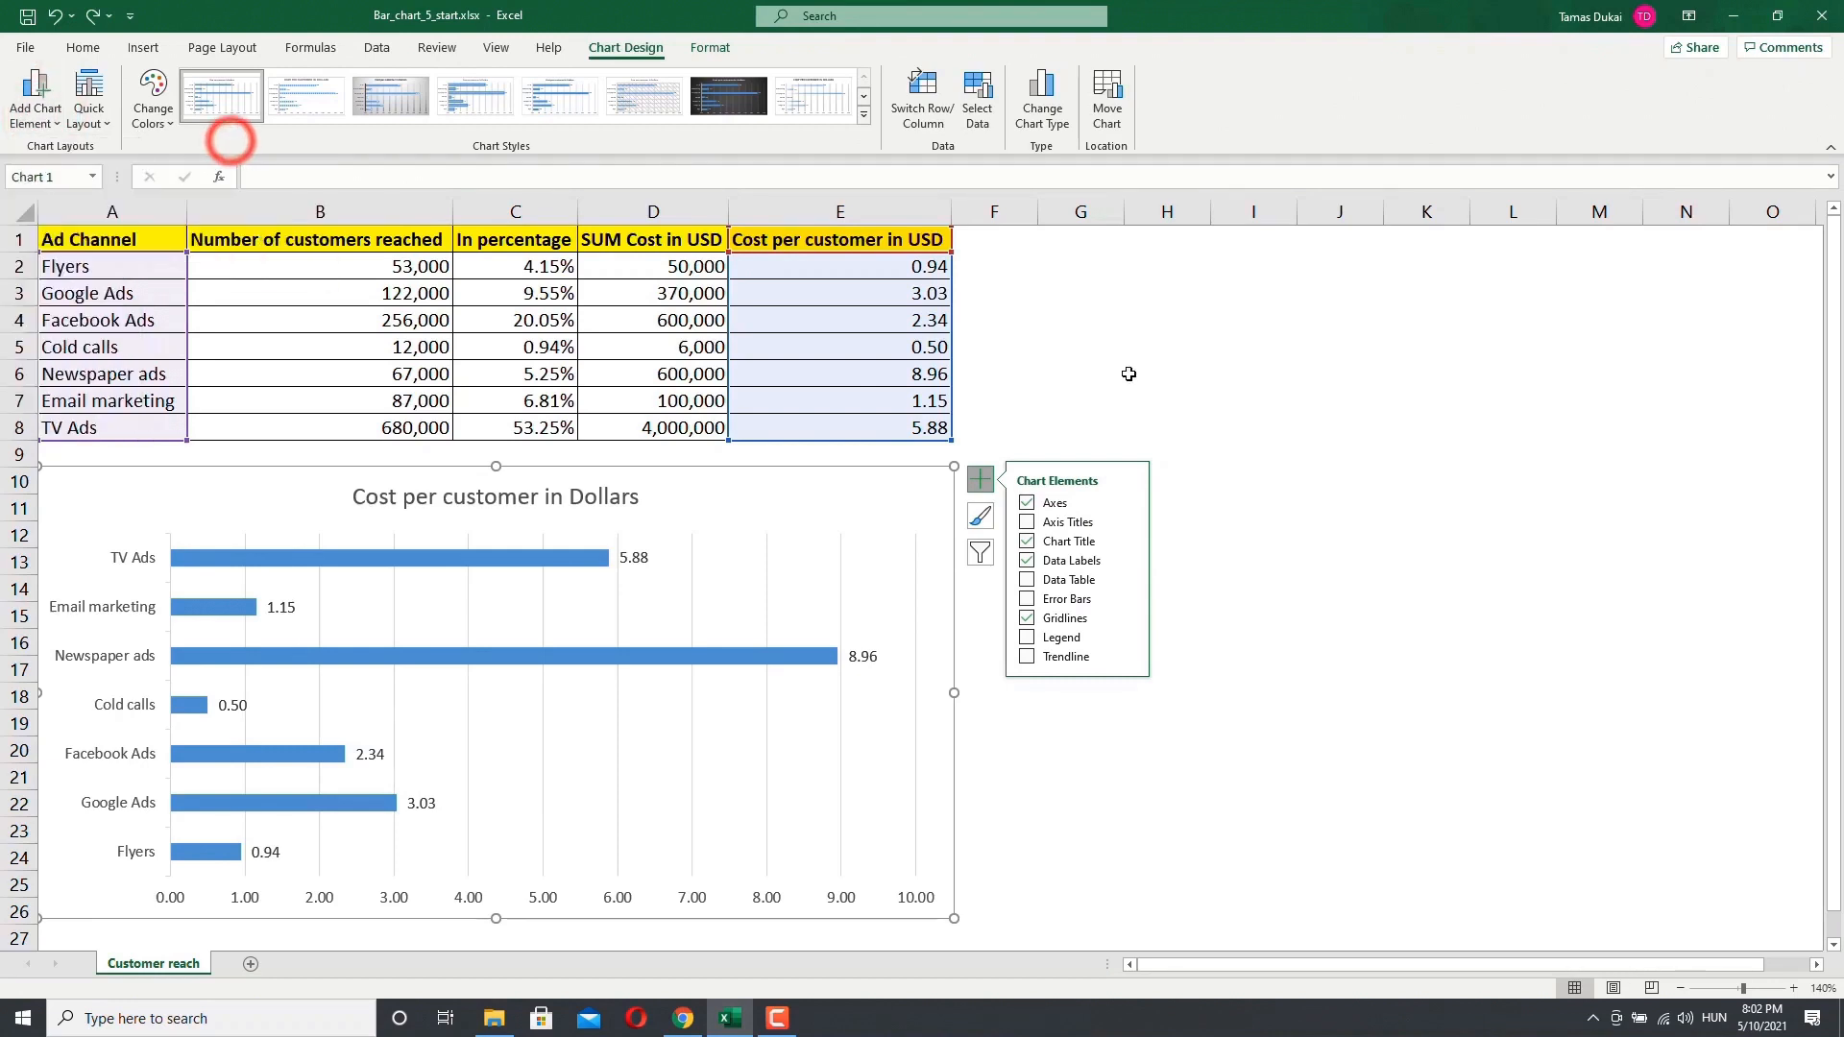
Step: Select the chart and apply chart Style 7 from the chart styles gallery
left_click(1173, 384)
left_click(852, 504)
left_click(626, 47)
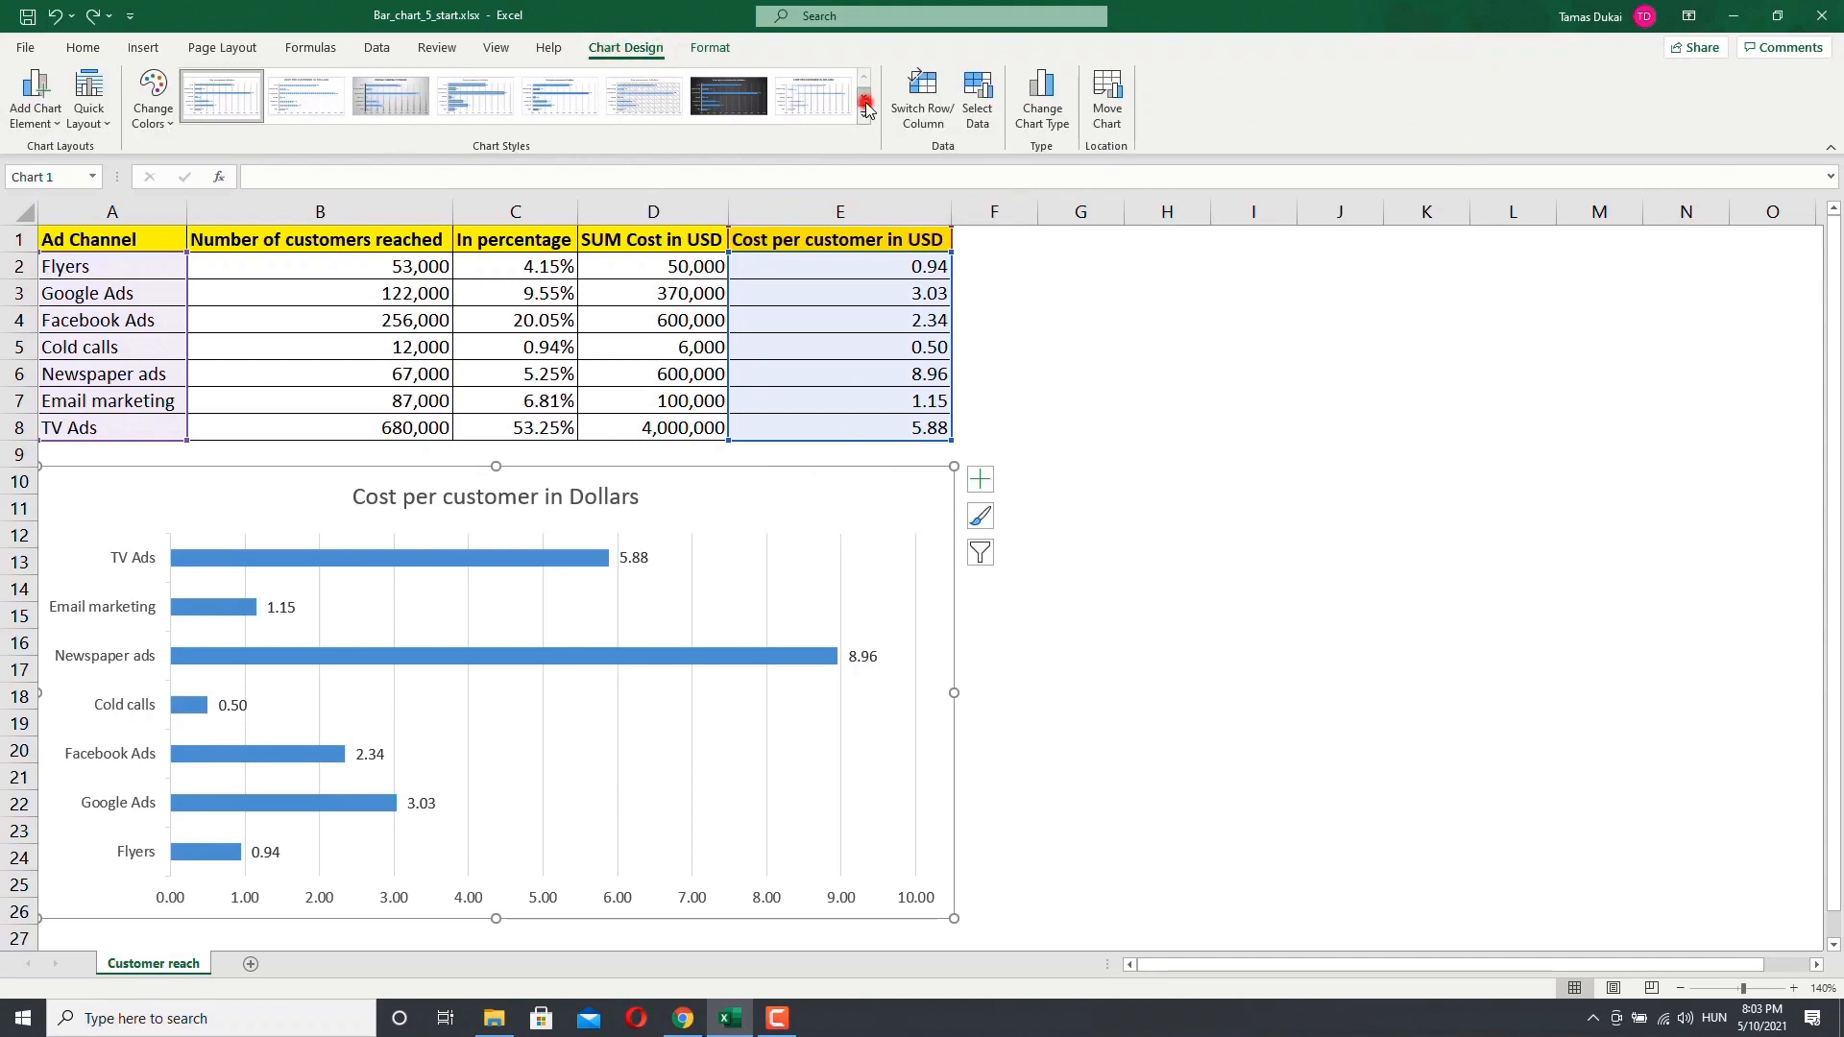
left_click(863, 110)
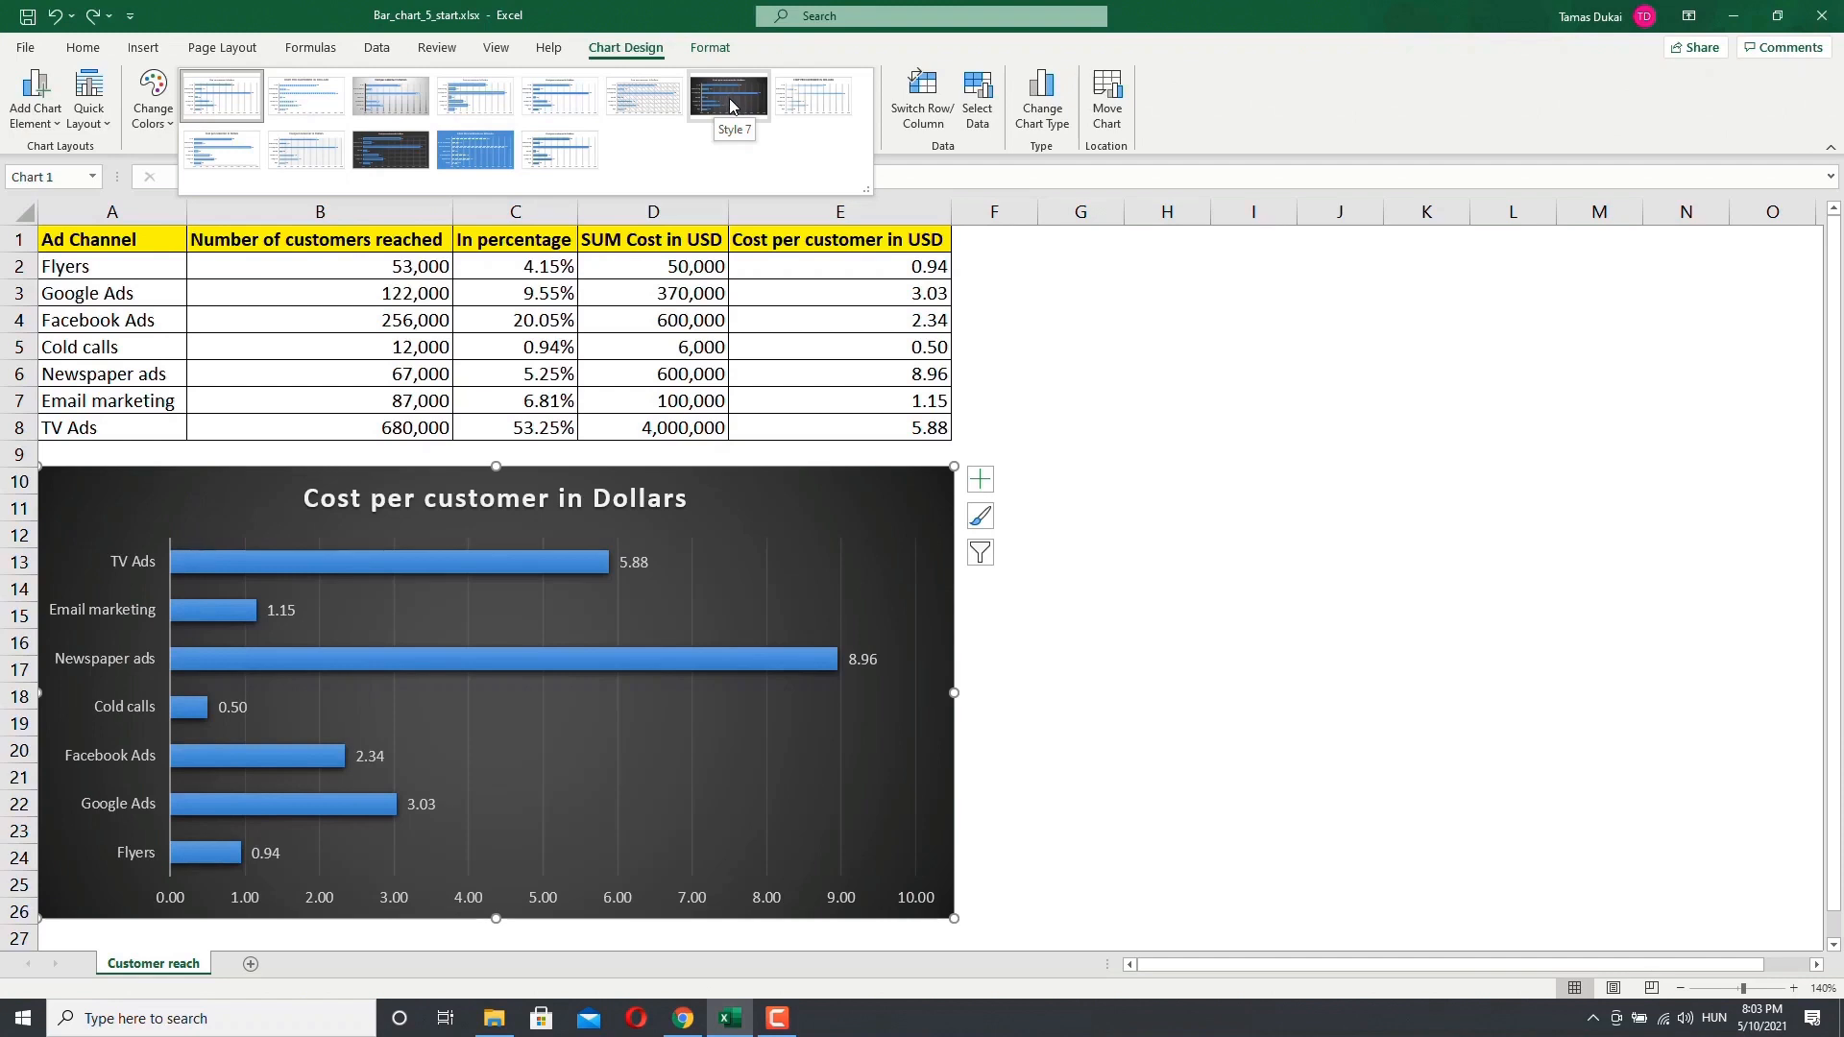
left_click(729, 98)
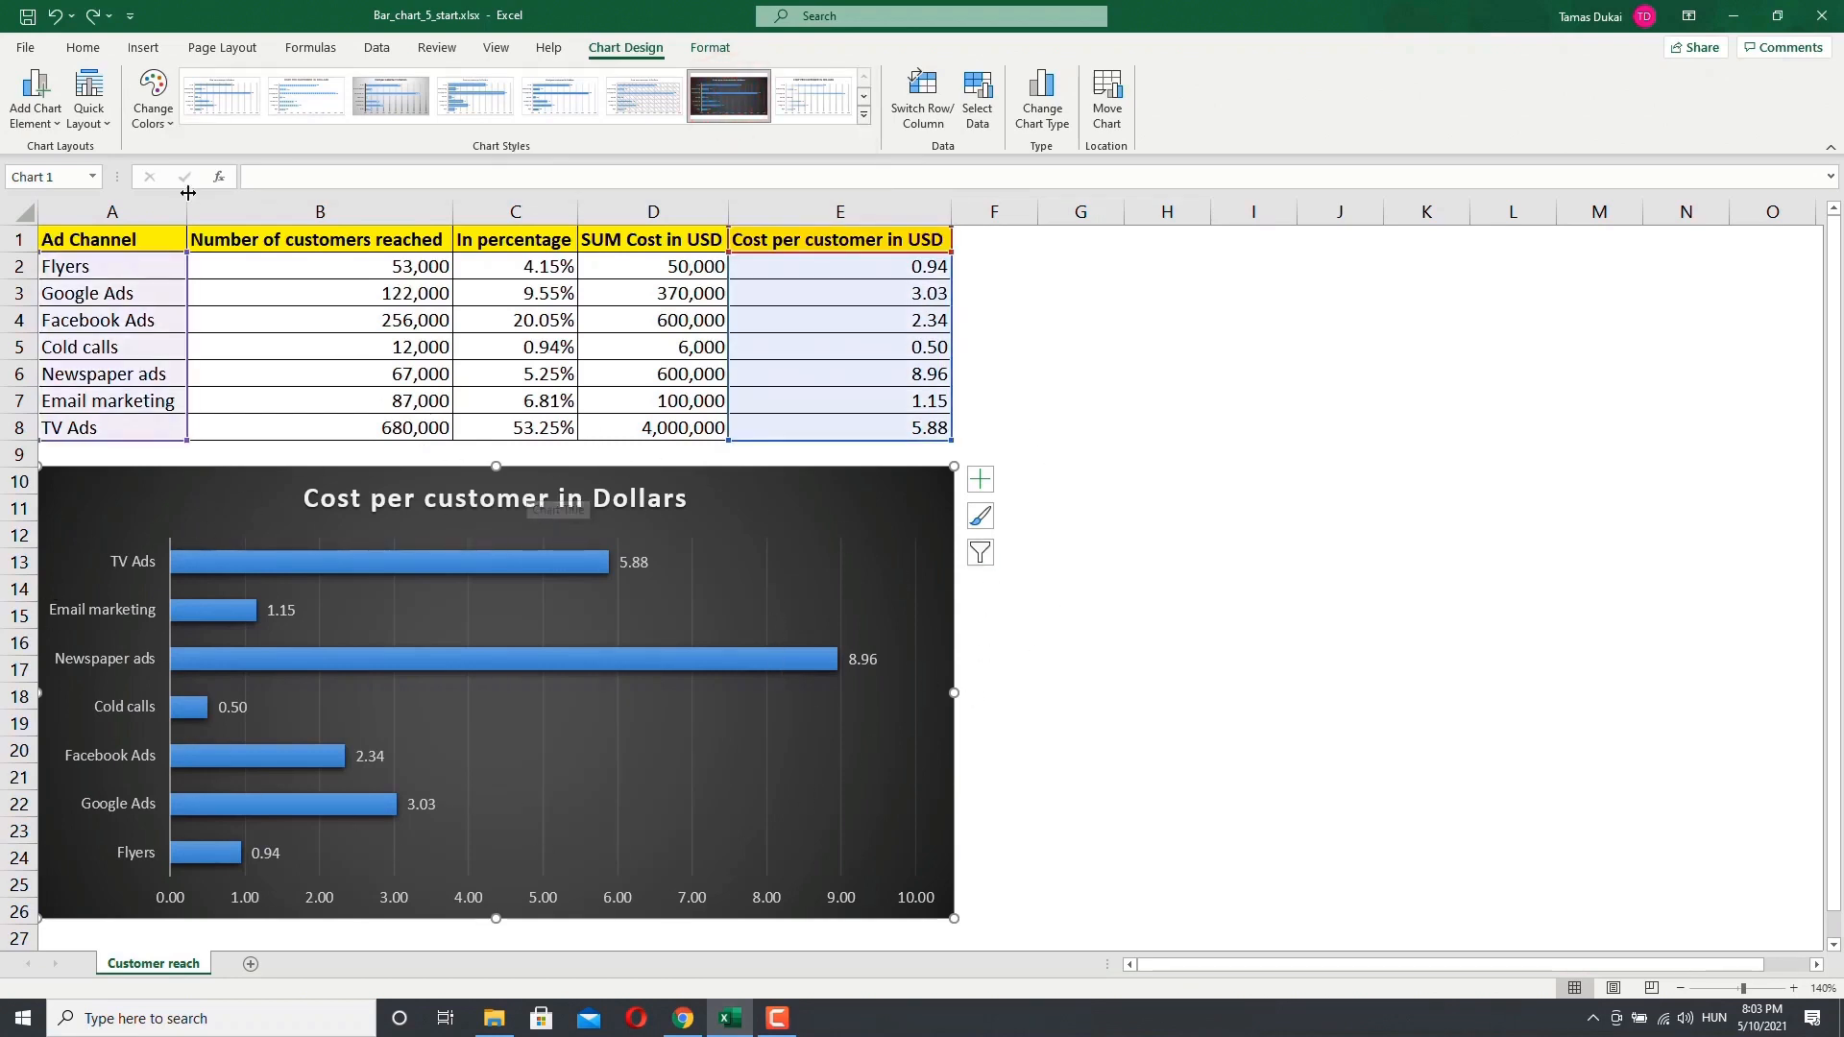
Step: Change the chart colors to Colorful Palette 3, keeping the chart on Style 7
left_click(153, 100)
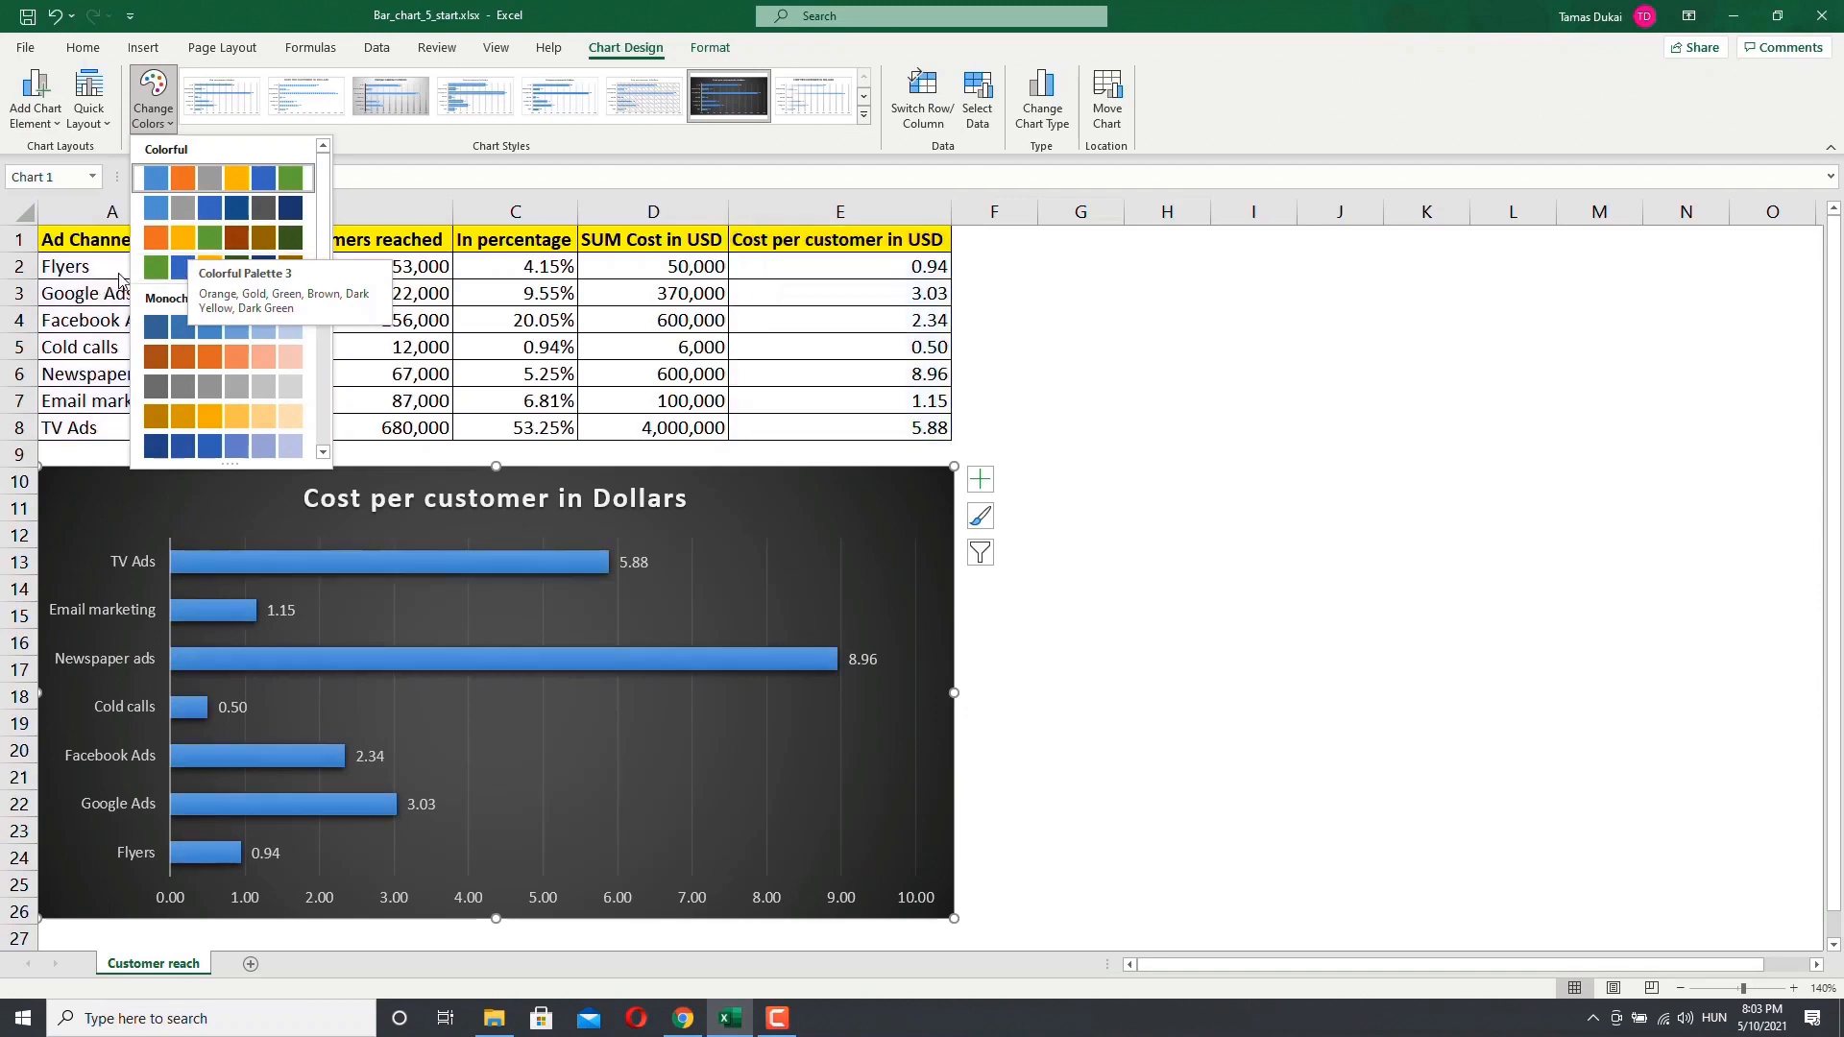
left_click(169, 248)
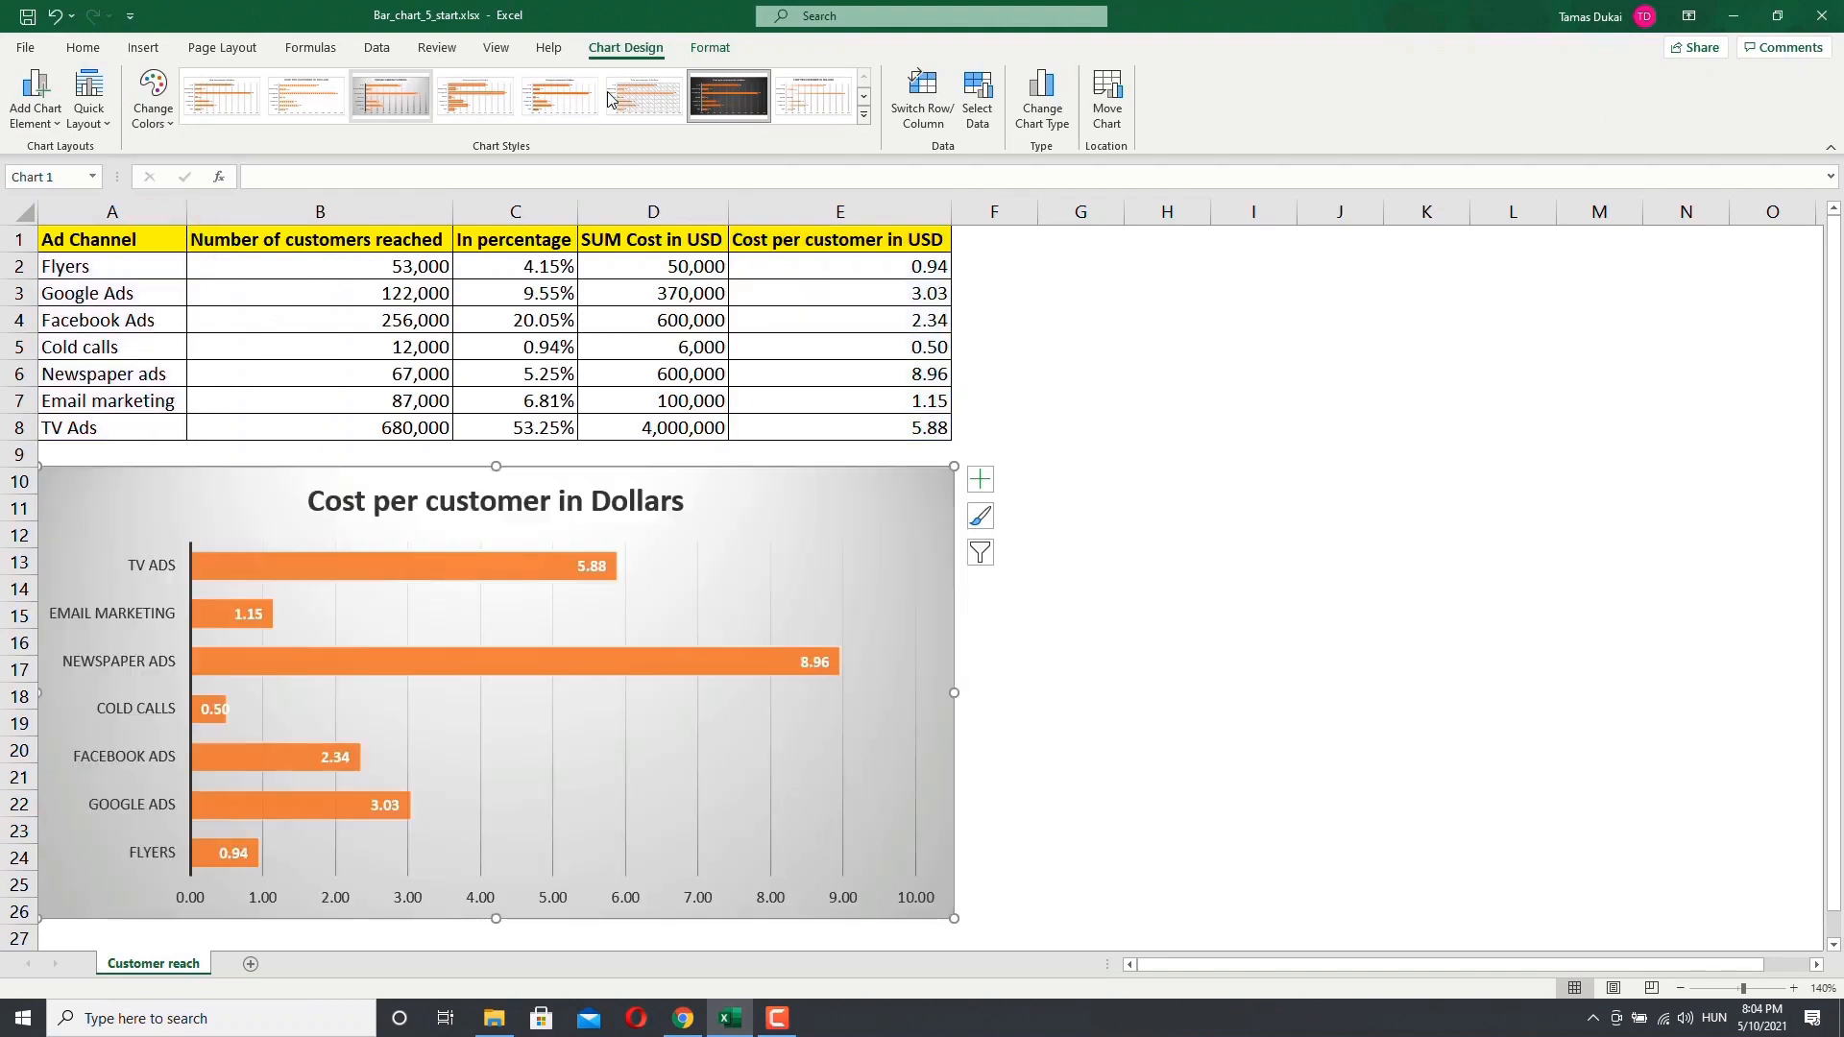
left_click(692, 100)
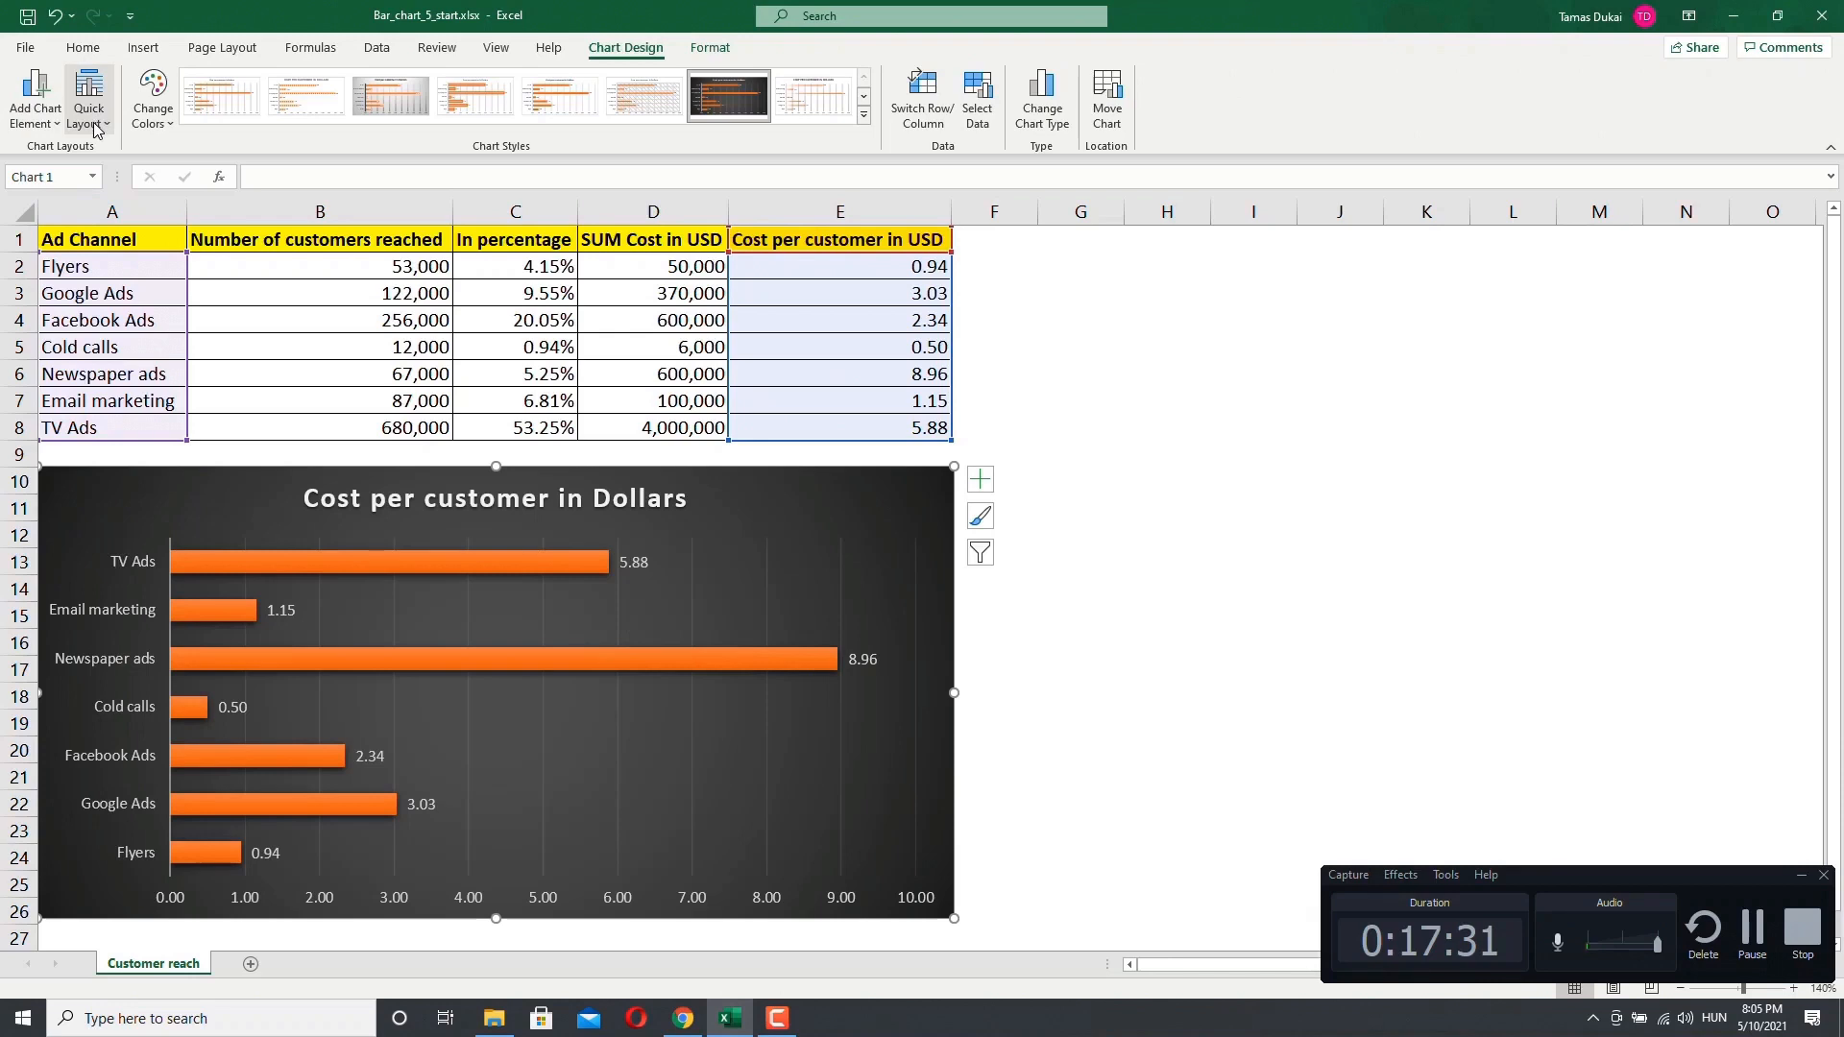
Step: Preview the Quick Layout options for the chart without applying one
left_click(94, 125)
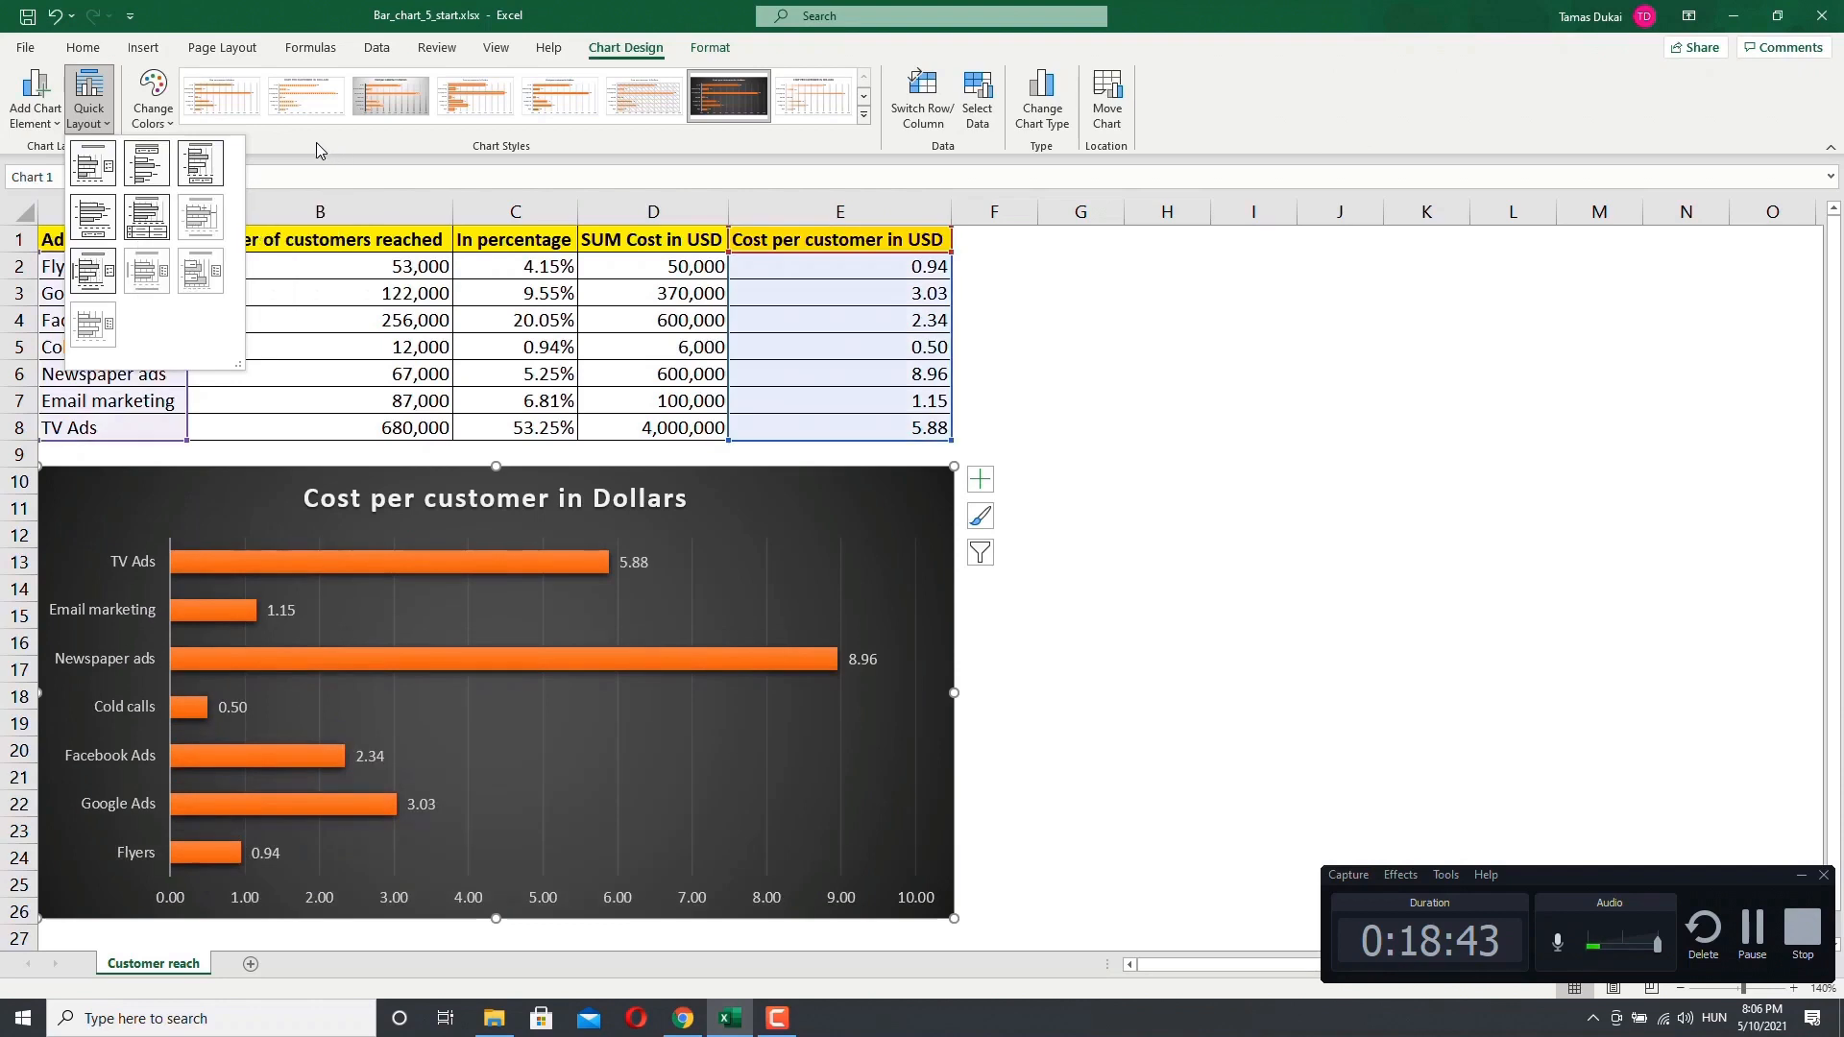
left_click(315, 142)
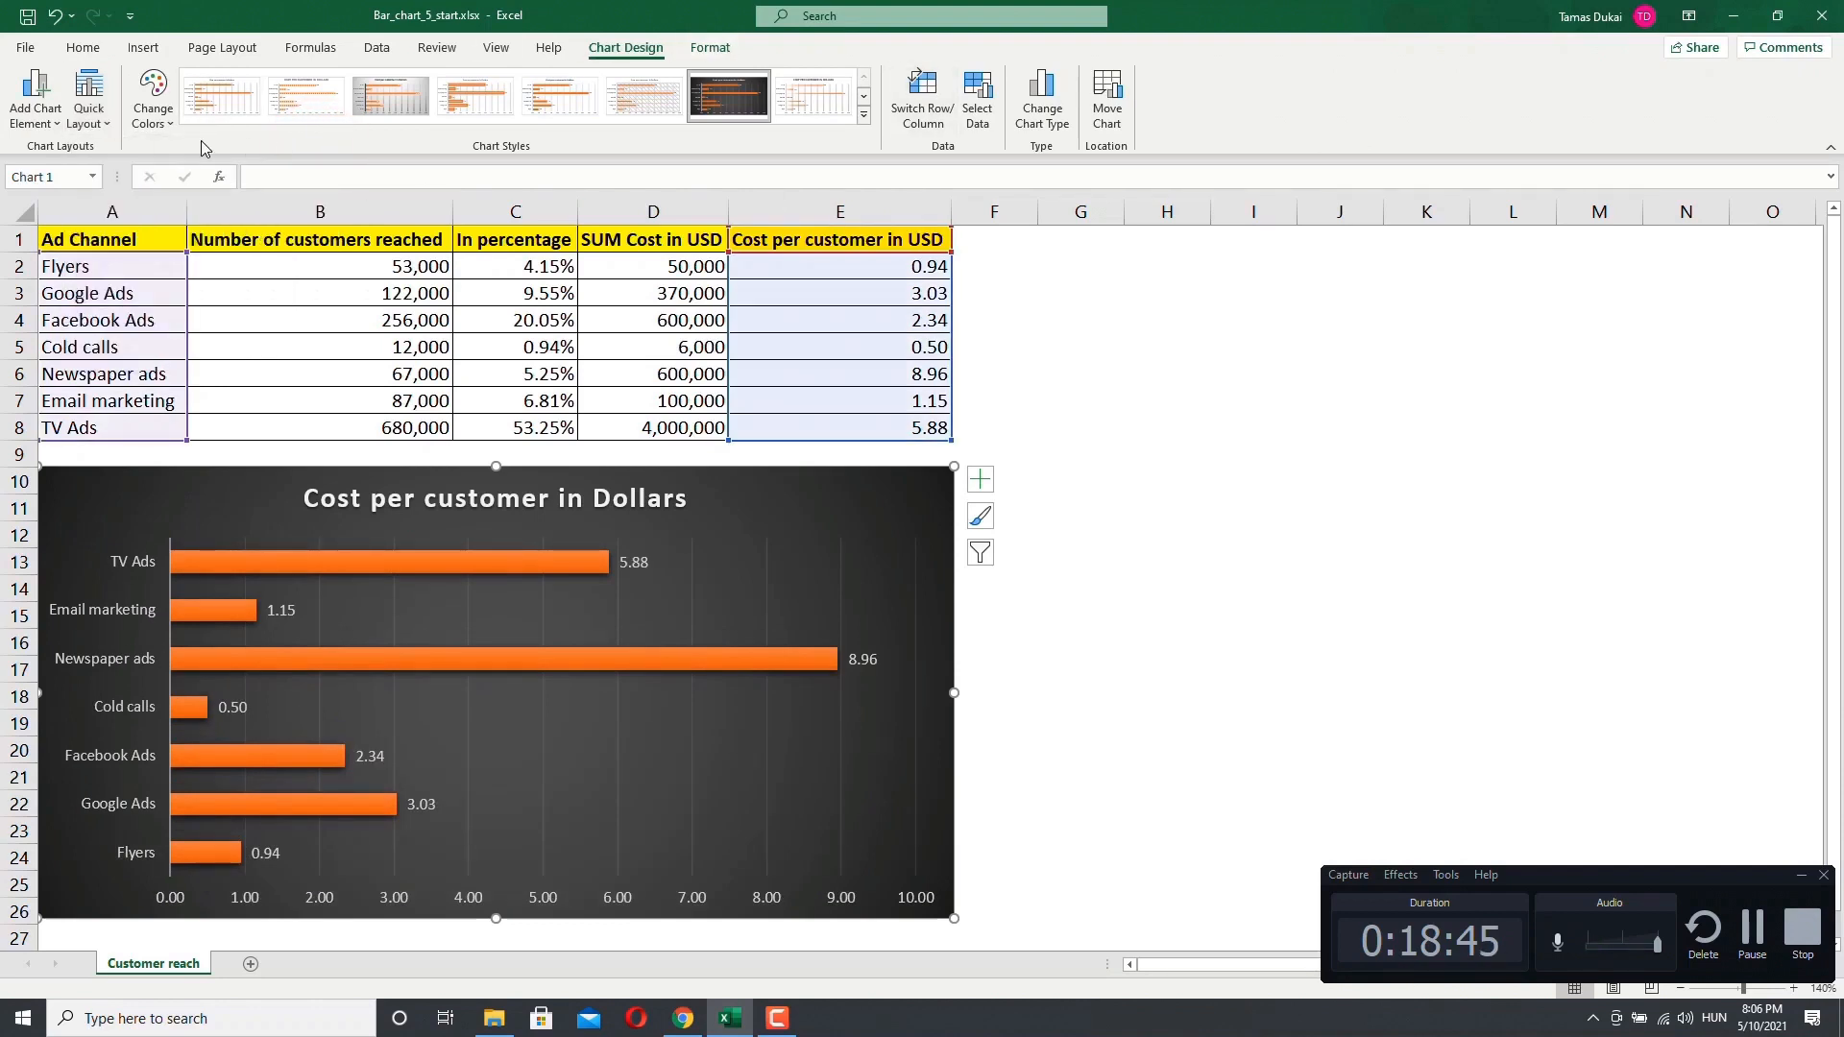